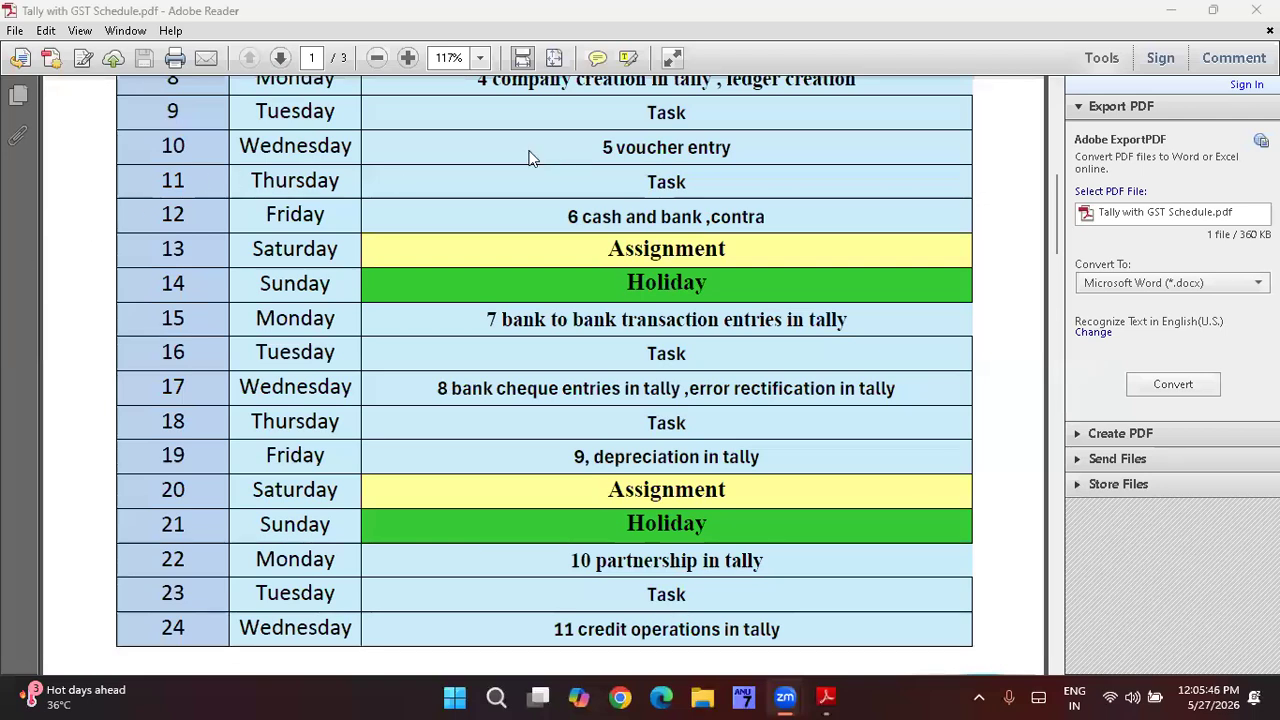
Step: Minimize the schedule PDF and open the "practical material tally" and "tally reconect material" documents from the desktop's reach folder
click(1165, 11)
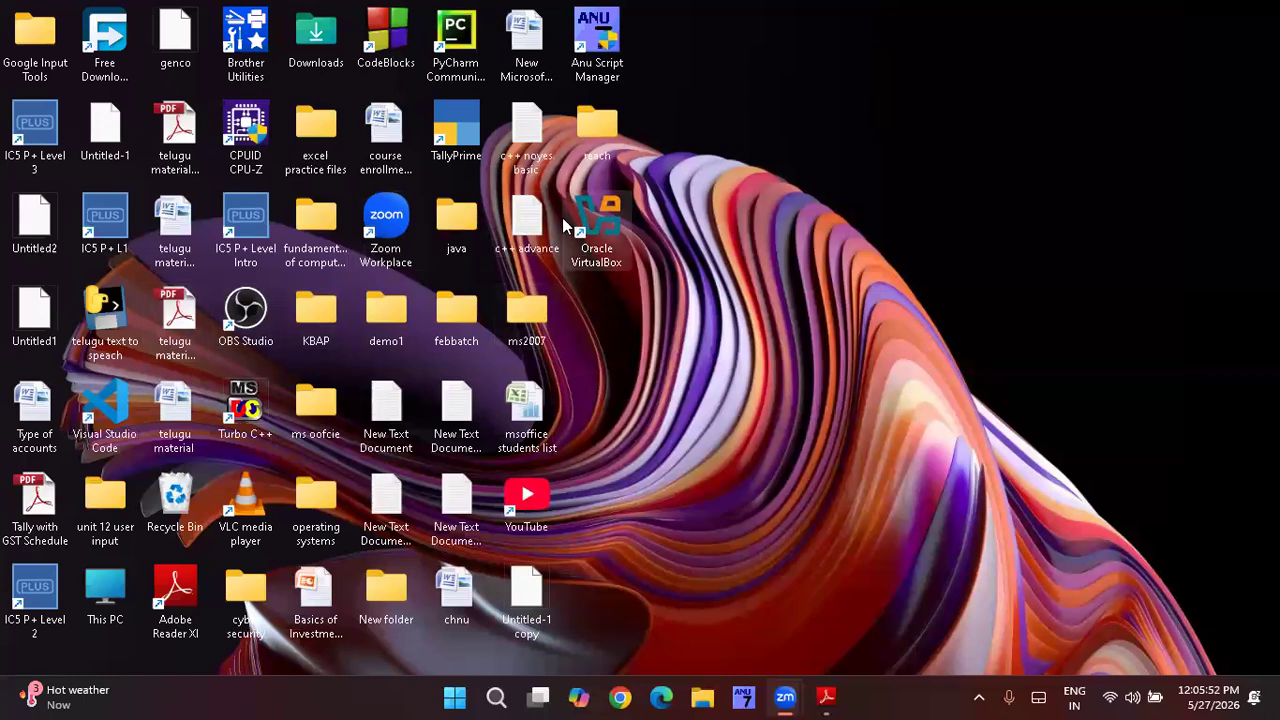
double_click(594, 130)
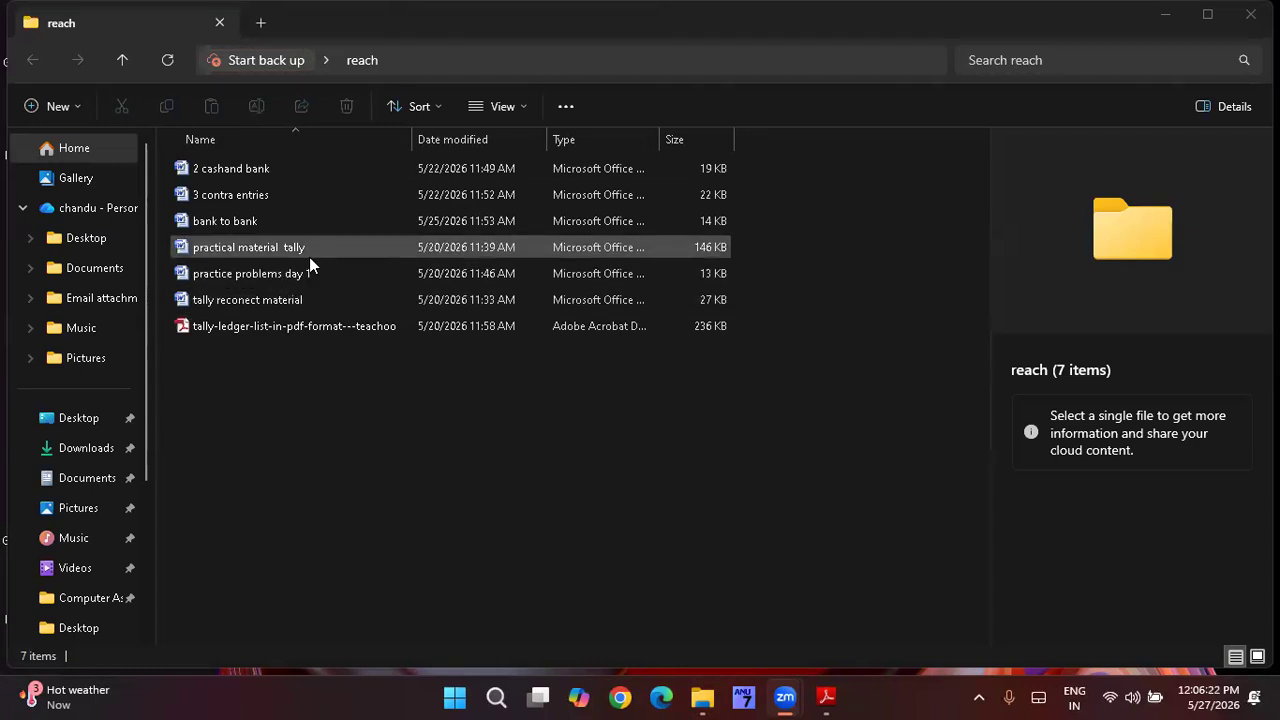
click(292, 299)
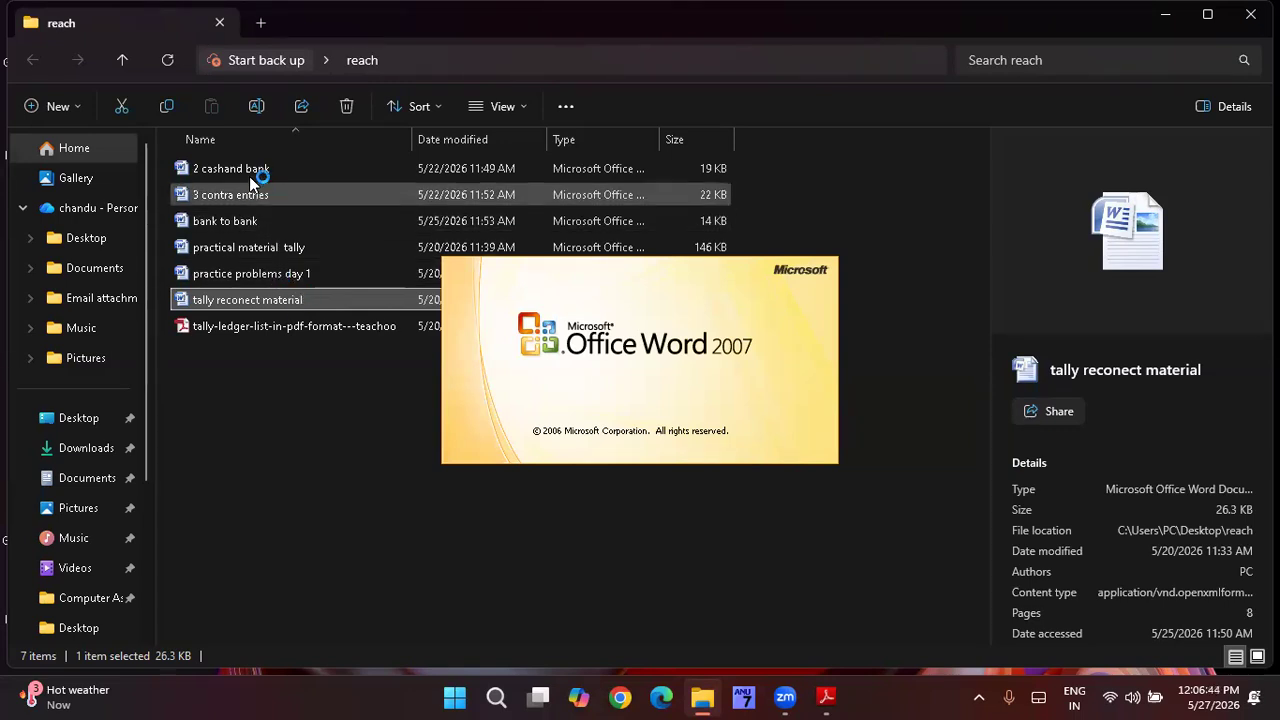
click(264, 247)
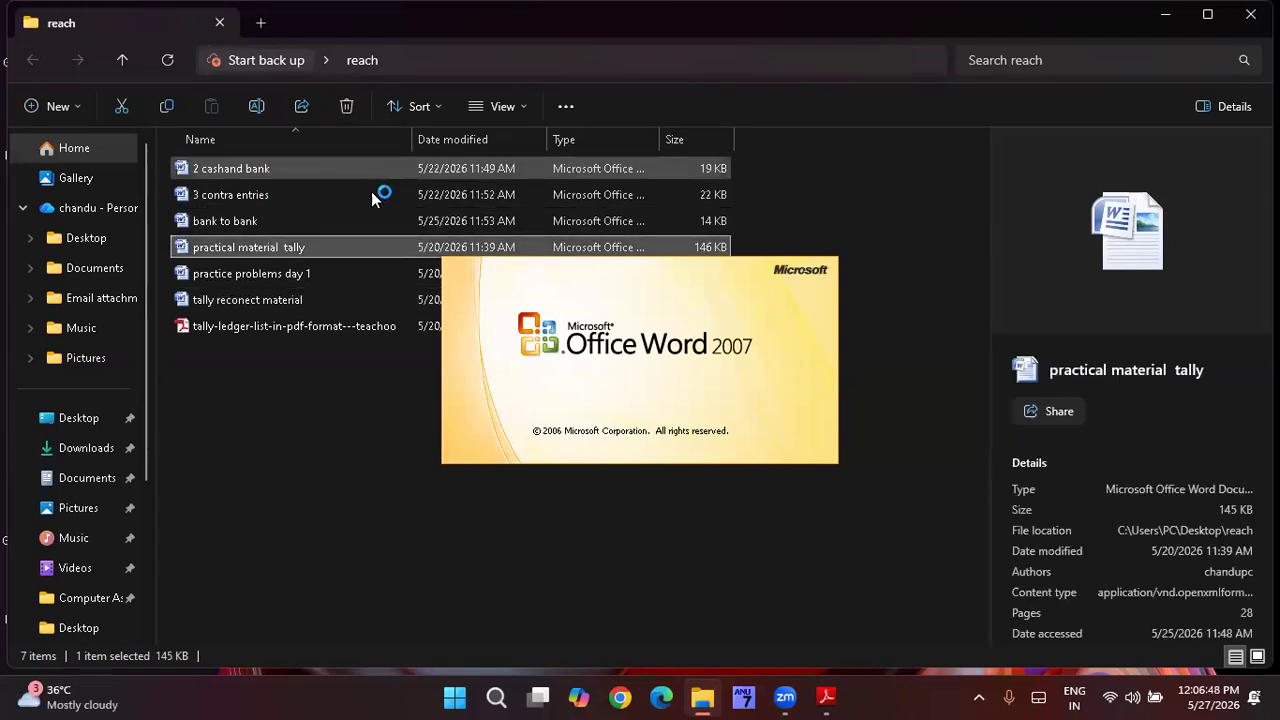
click(824, 698)
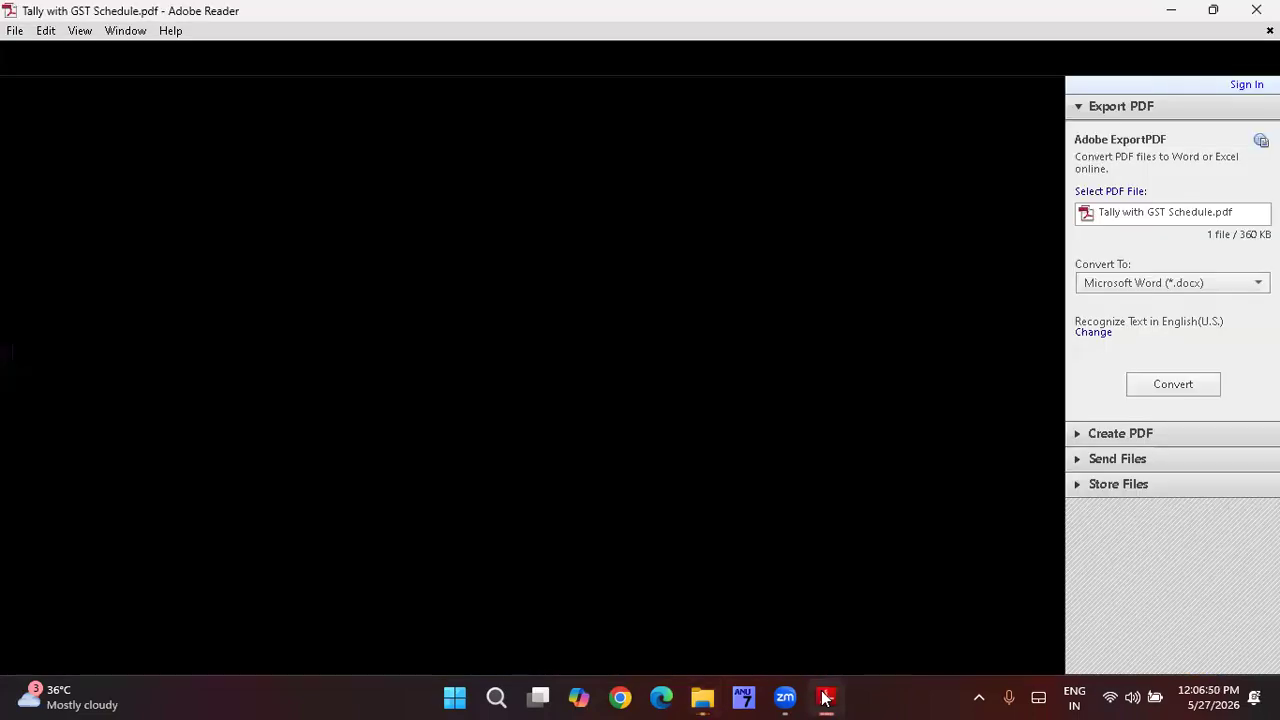
click(824, 698)
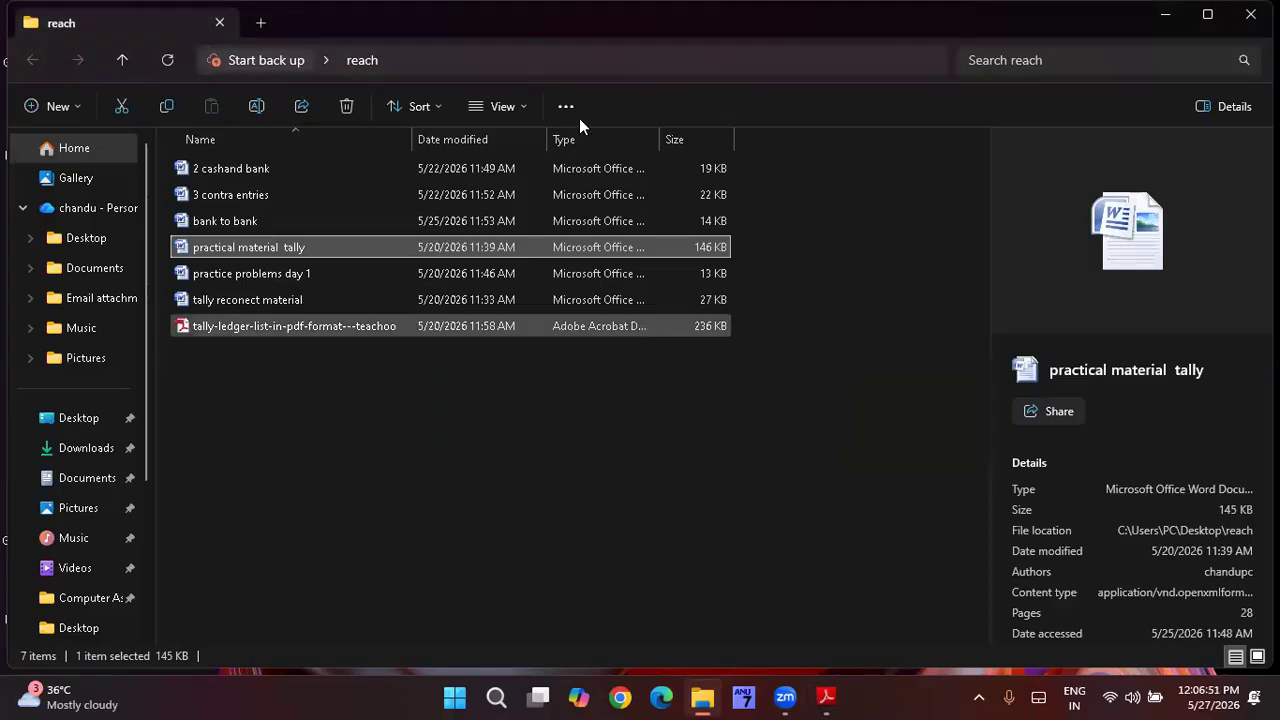
click(275, 299)
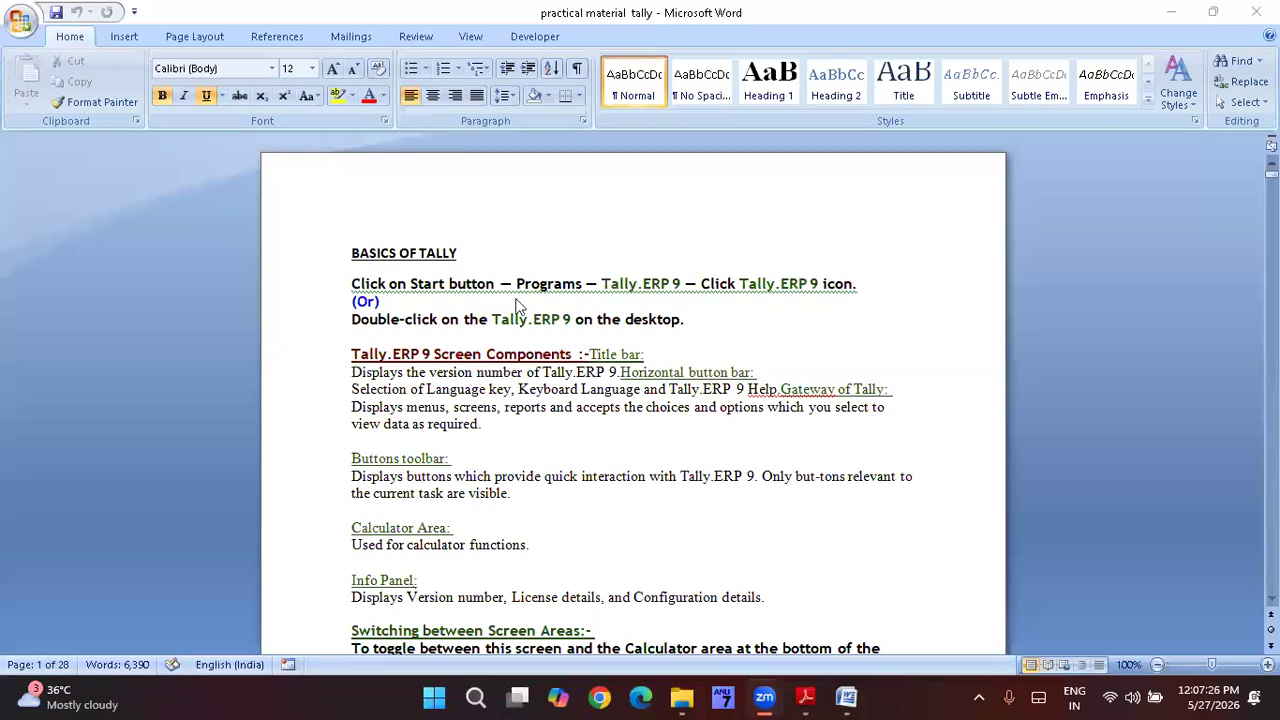
Step: Bring the "tally reconect material" document to the front and zoom it to page width
click(1176, 10)
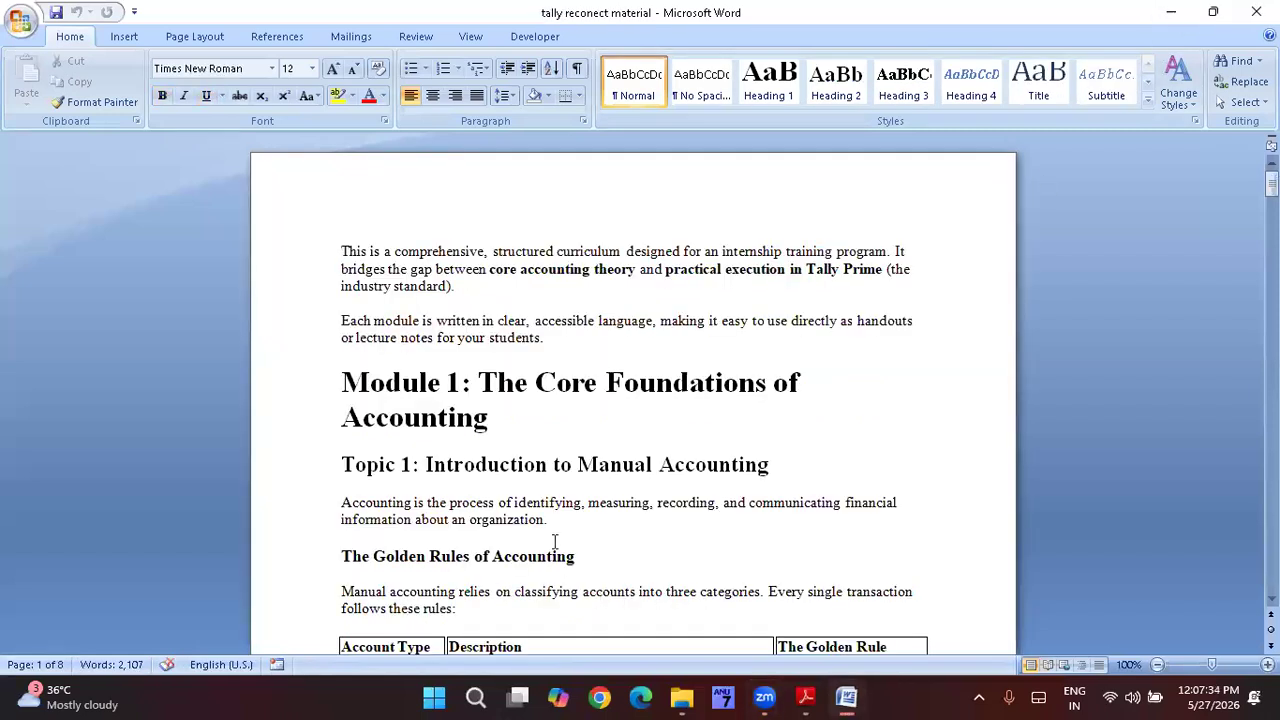
drag(575, 167, 425, 81)
click(470, 36)
click(574, 106)
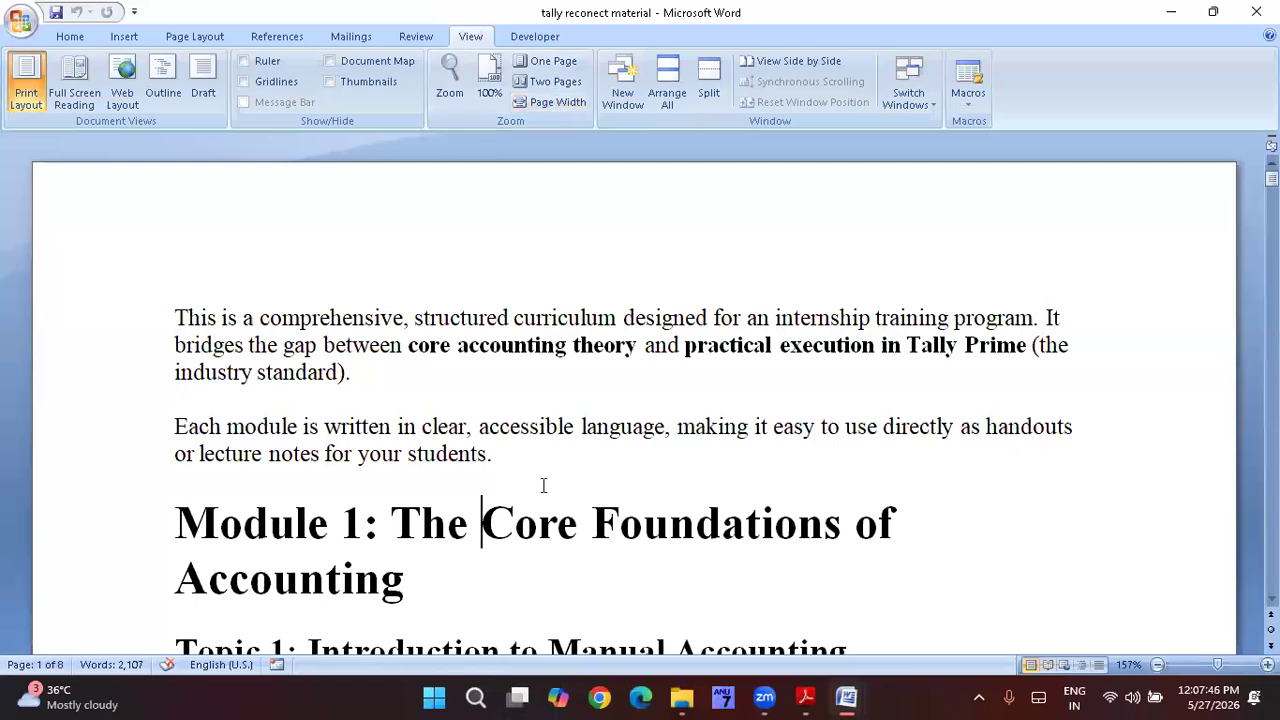
Step: Skim the document from Module 1 through the Tally ERP 9 vs. Tally Prime, double entry and voucher entry topics
scroll(543, 485, down, 15)
scroll(543, 485, down, 12)
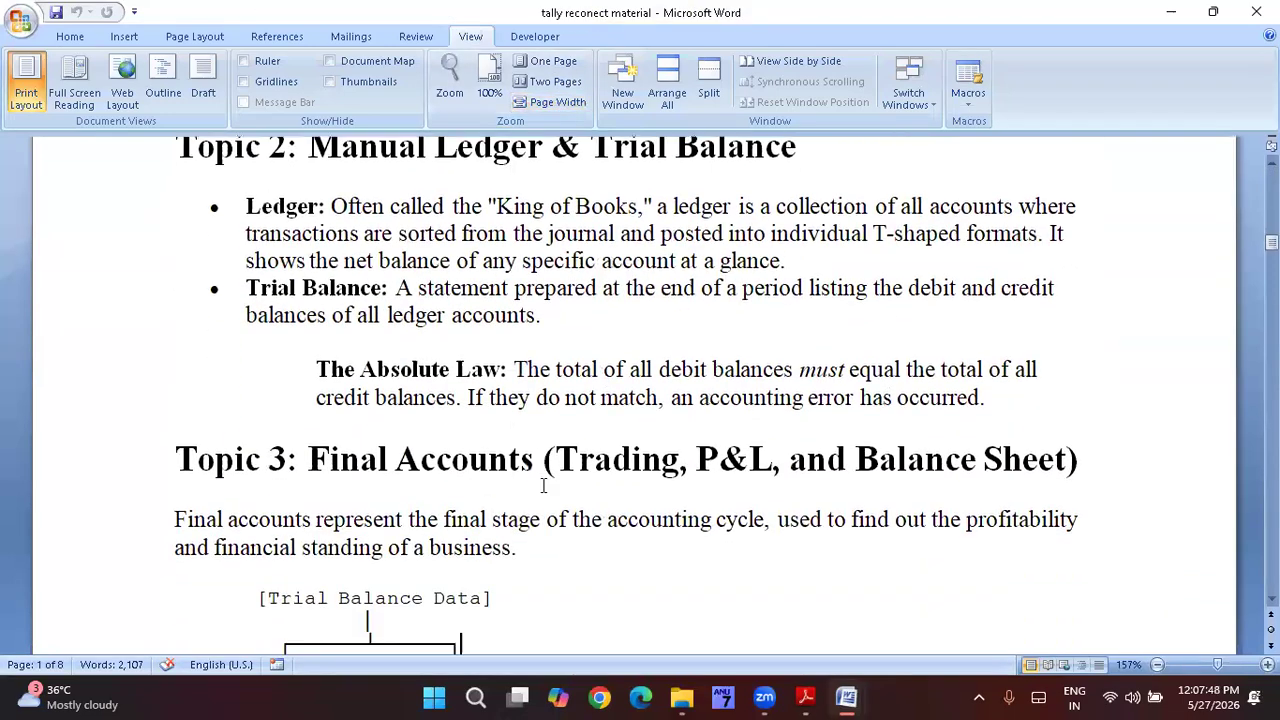
scroll(543, 485, down, 12)
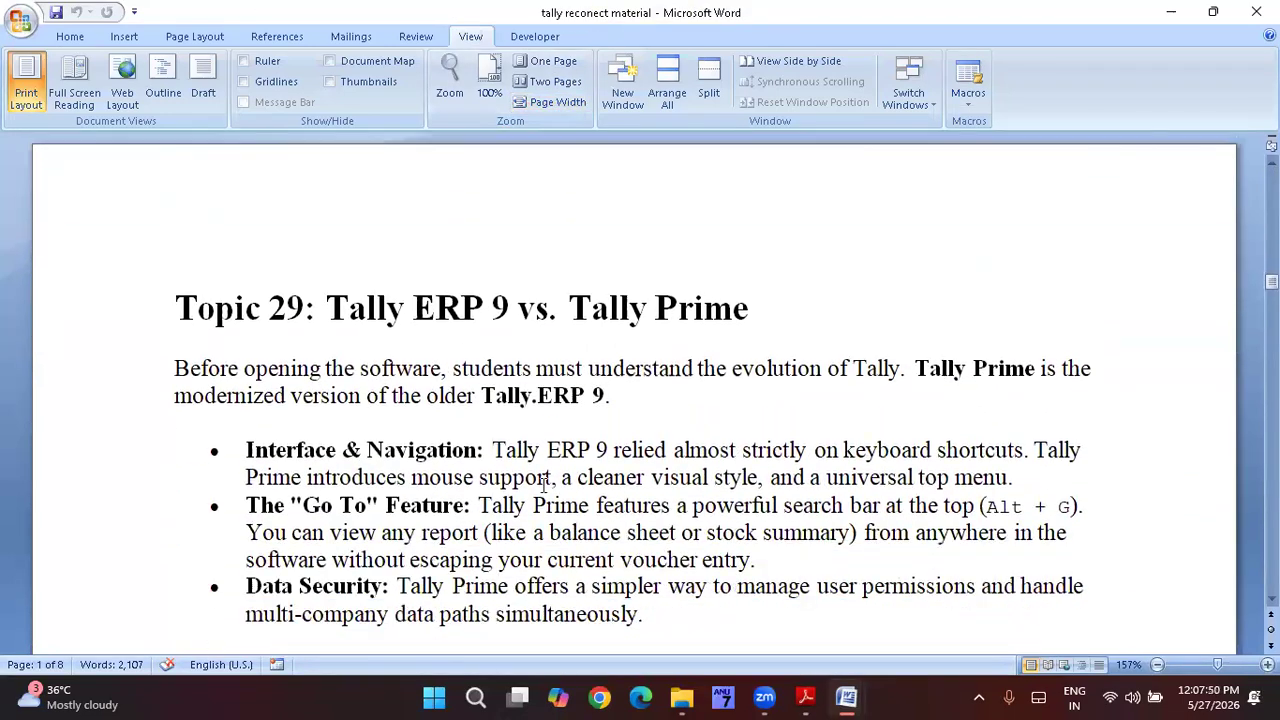
scroll(543, 485, down, 10)
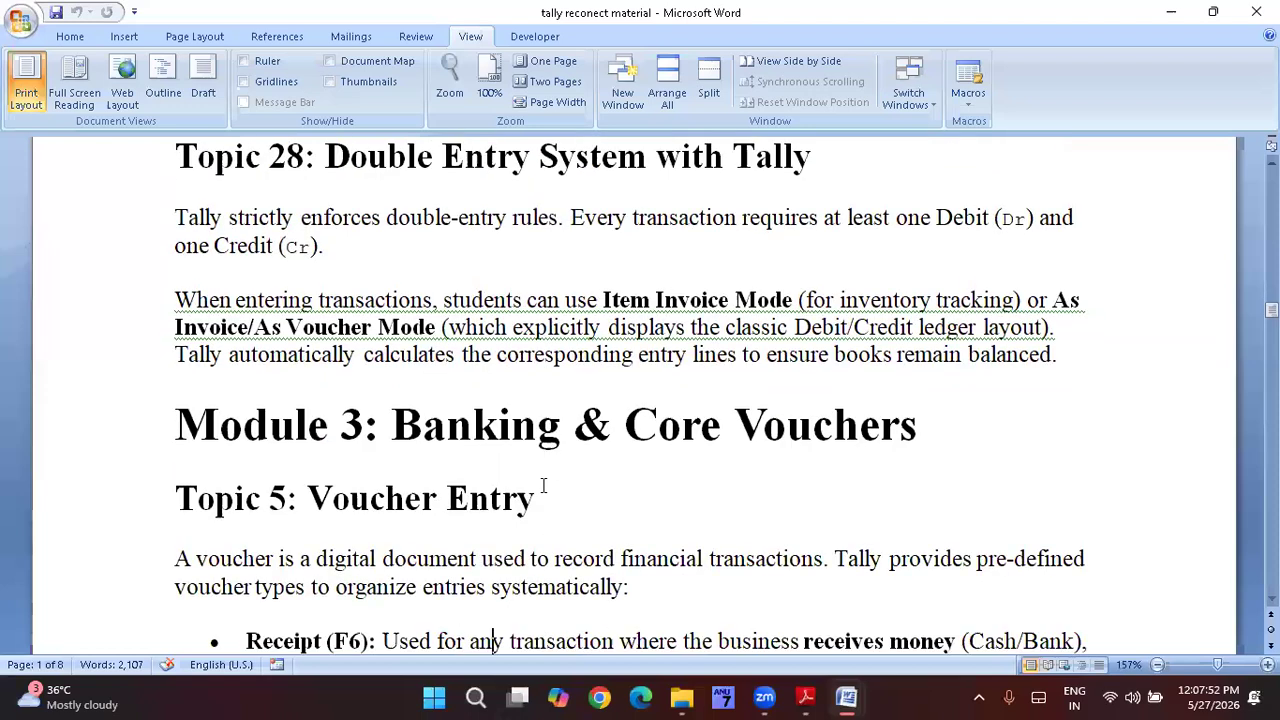
scroll(543, 485, down, 1)
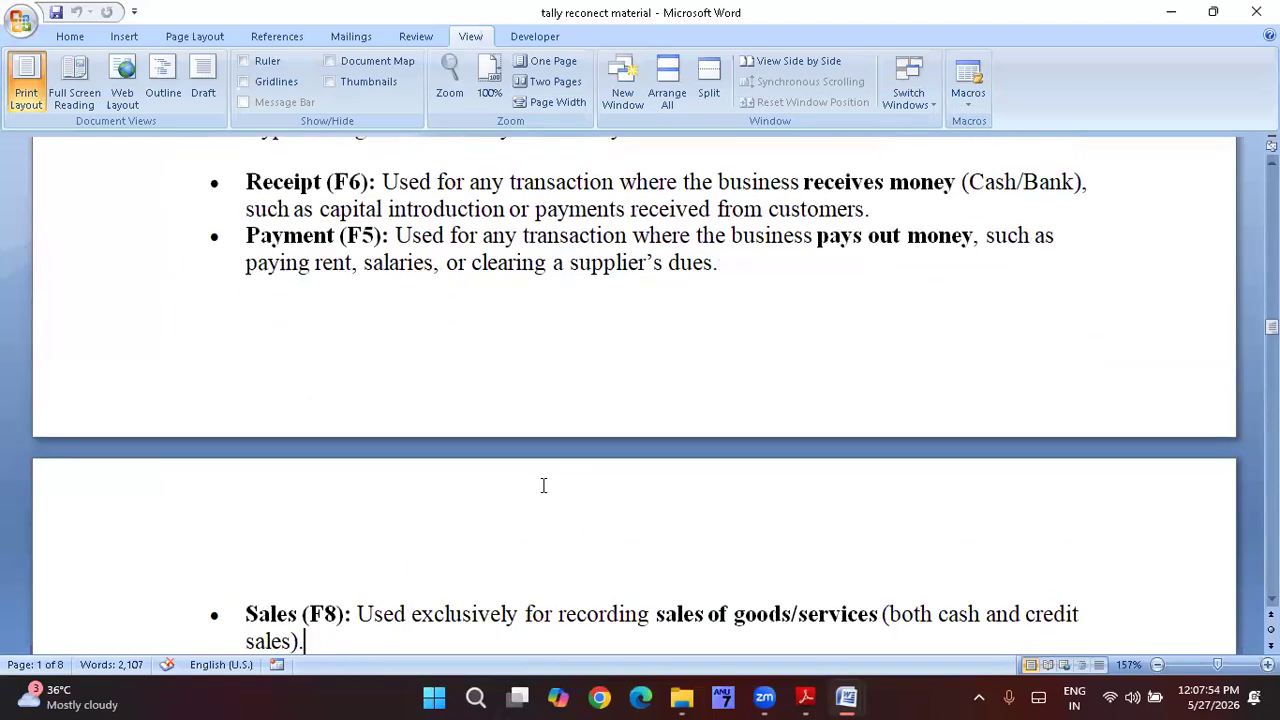
scroll(543, 485, up, 6)
key(Down)
key(Down)
key(Down)
key(Down)
key(Down)
key(Down)
key(Down)
key(Down)
key(Down)
key(Down)
key(Down)
key(Down)
key(Down)
key(Down)
key(Down)
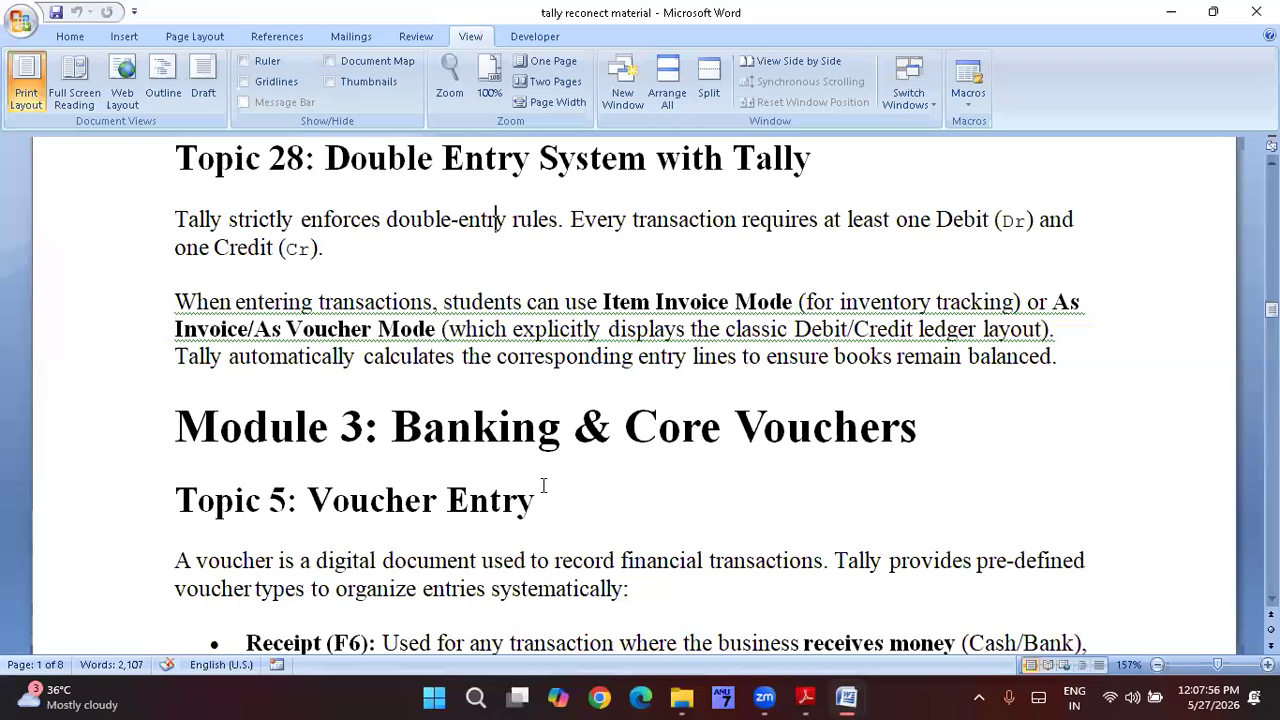
scroll(543, 485, down, 6)
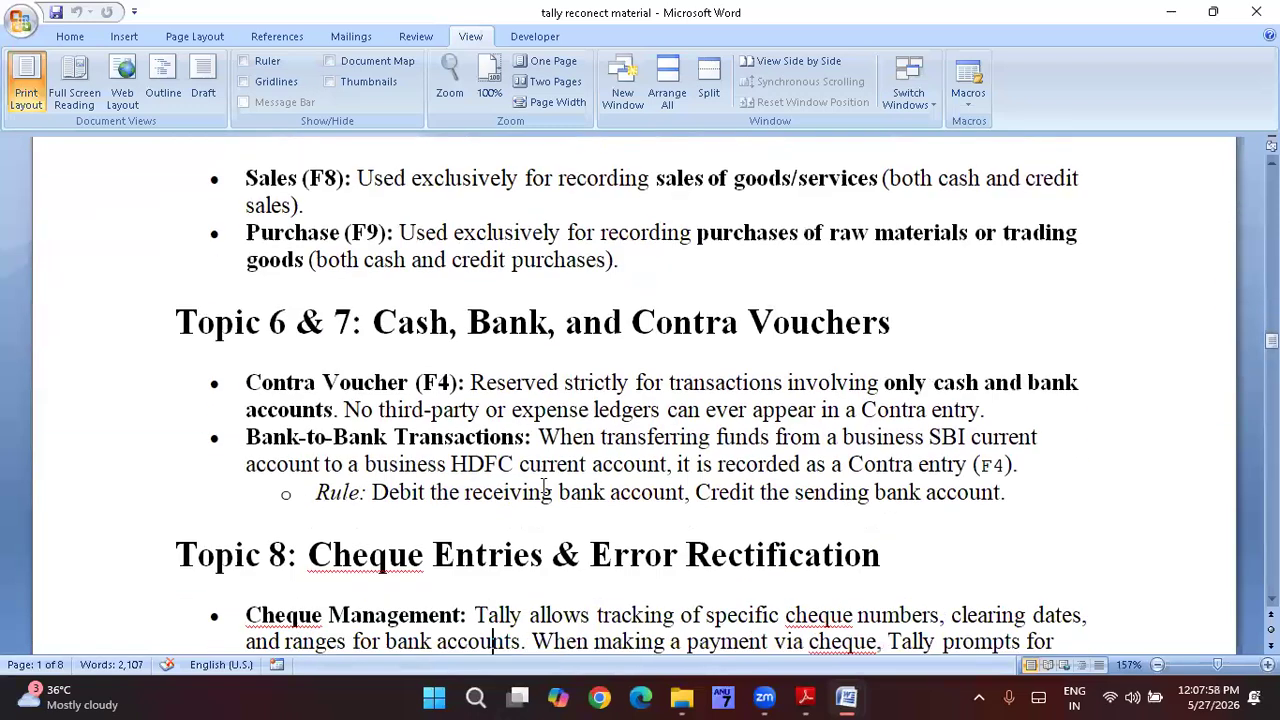
Step: Review the Module 3 topics on voucher types, cash, bank and contra vouchers, cheque entries and error rectification
key(Up)
key(Up)
key(Up)
key(Down)
key(Down)
key(Down)
key(Down)
key(Down)
key(Down)
key(Down)
key(Down)
key(Down)
key(Down)
key(Down)
key(Down)
key(Down)
key(Down)
key(Down)
key(Down)
key(Down)
key(Up)
key(Up)
key(Up)
key(Up)
key(Up)
key(Up)
key(Up)
key(Up)
key(Up)
key(Up)
key(Up)
key(Up)
key(Up)
key(Up)
key(Up)
key(Up)
key(Up)
key(Up)
key(Up)
key(Up)
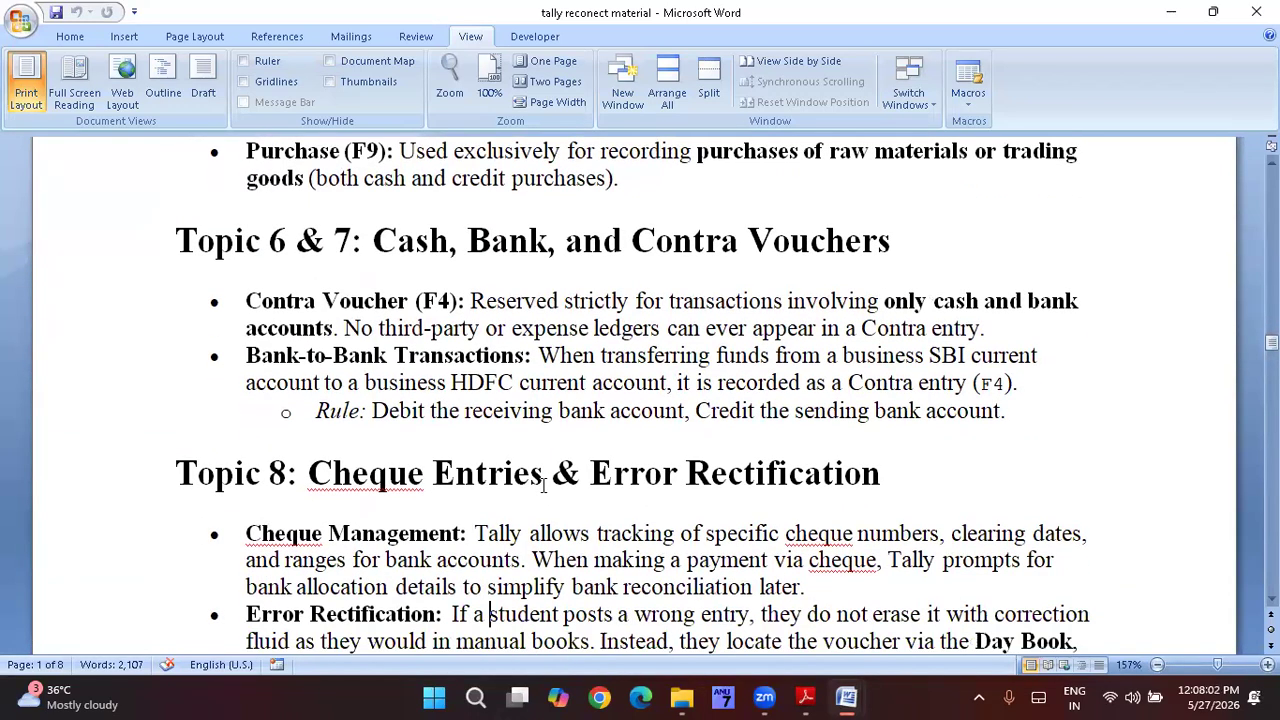
key(Down)
key(Down)
key(Down)
key(Down)
key(Down)
key(Down)
key(Down)
key(Down)
key(Down)
key(Down)
key(Down)
key(Down)
key(Down)
key(Down)
key(Down)
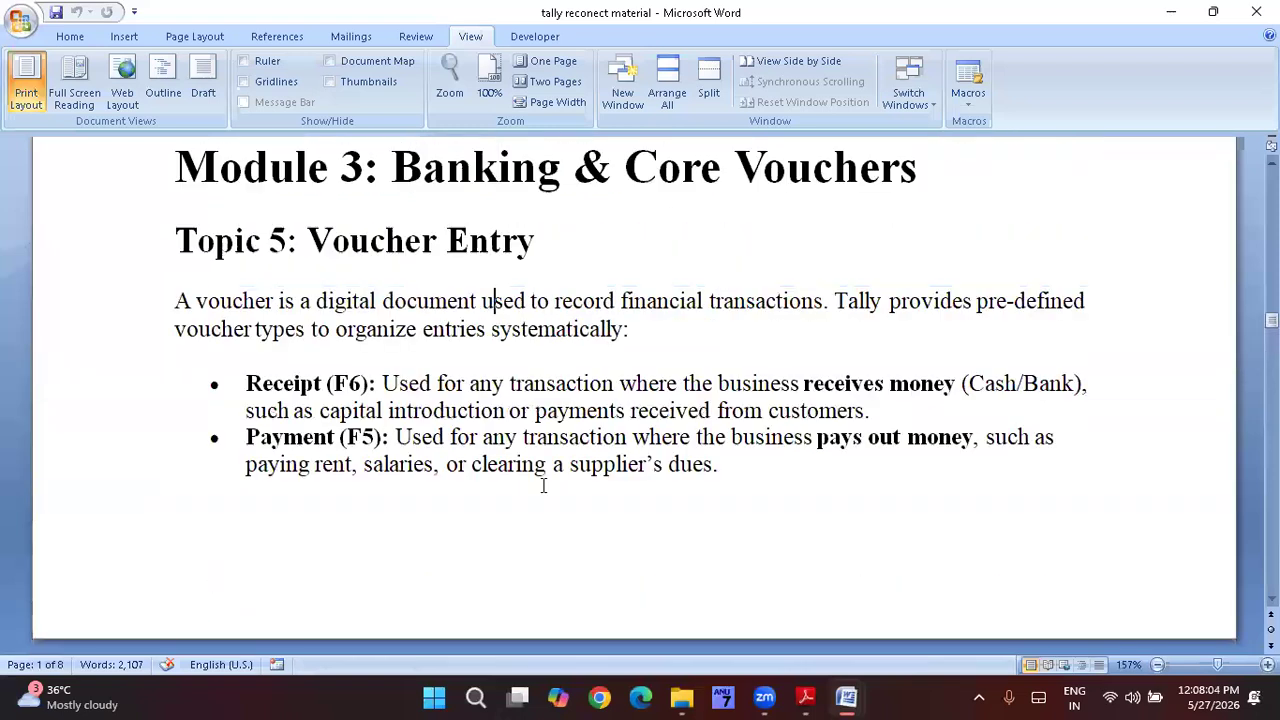
key(Up)
key(Up)
key(Up)
key(Up)
key(Up)
key(Up)
key(Up)
key(Up)
key(Up)
key(Up)
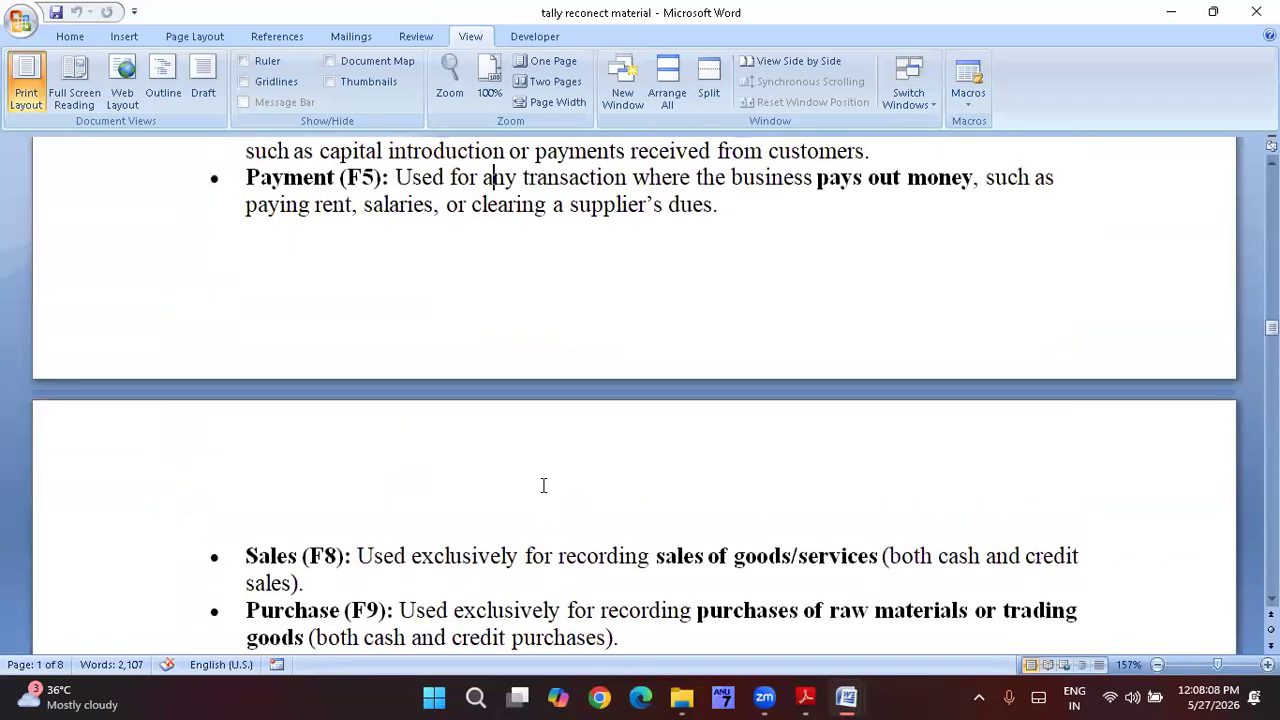
key(Down)
key(Down)
key(Down)
key(Down)
key(Down)
key(Down)
key(Down)
key(Down)
key(Down)
key(Down)
key(Down)
key(Down)
key(Down)
key(Down)
key(Down)
key(Down)
key(Down)
key(Down)
key(Up)
key(Up)
key(Up)
key(Up)
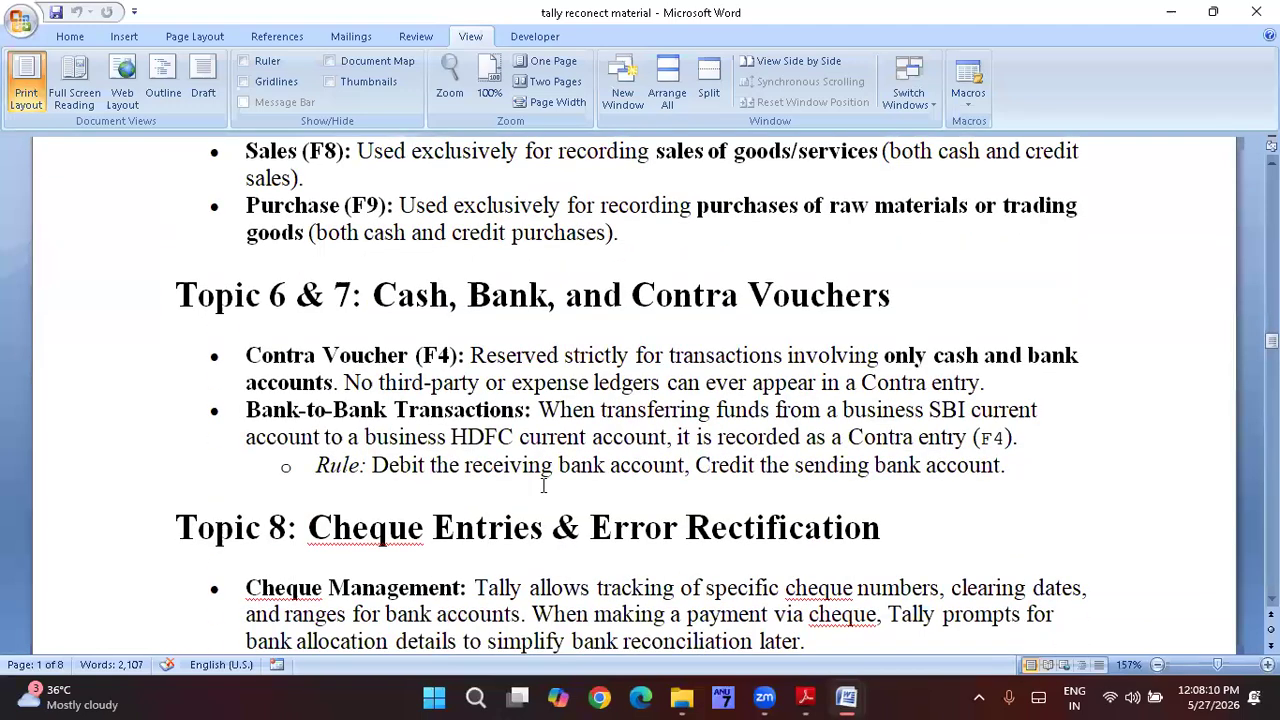
key(Down)
key(Down)
key(Down)
key(Down)
key(Down)
key(Down)
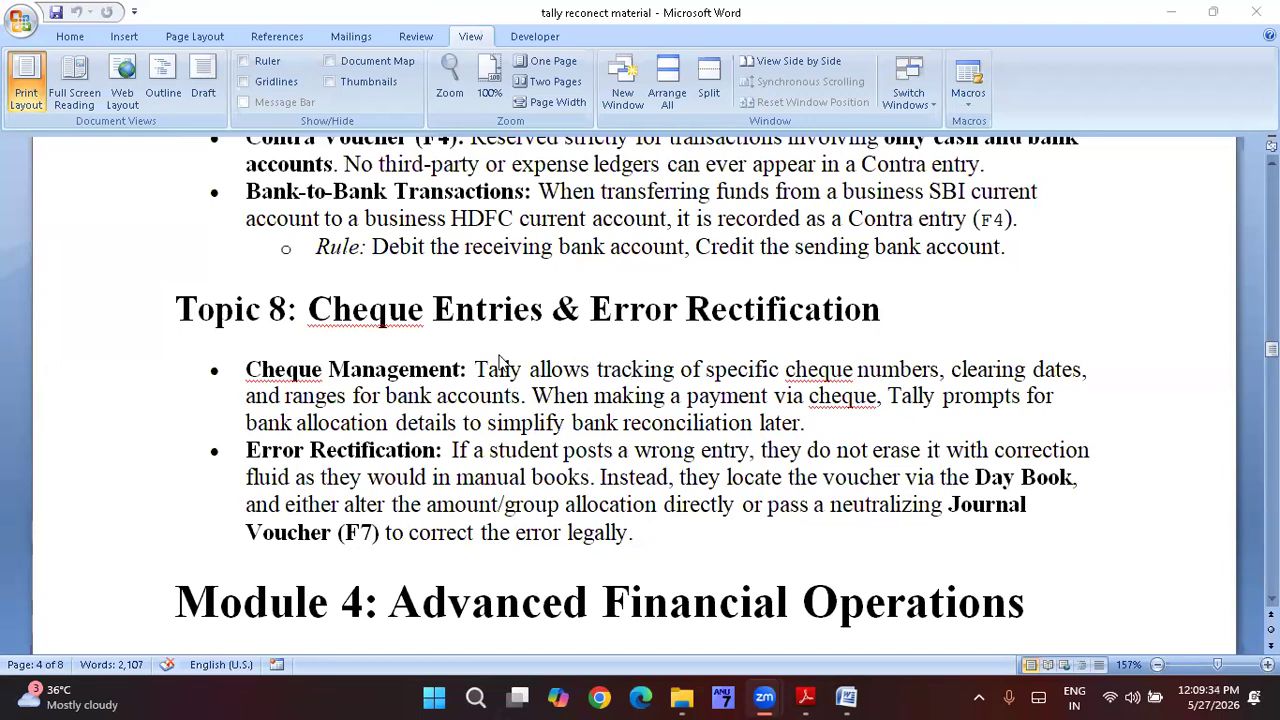
Step: Bring the "practical material tally" document to the front and zoom it to page width
key(alt+Tab)
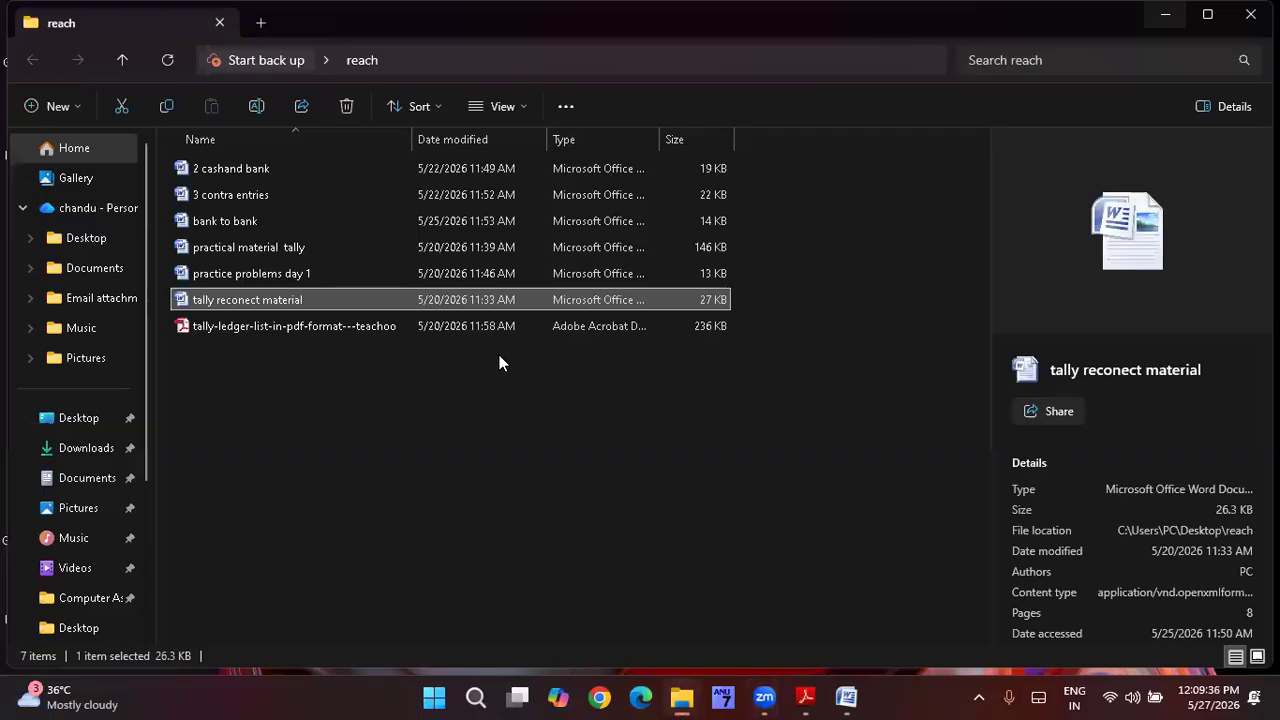
click(846, 697)
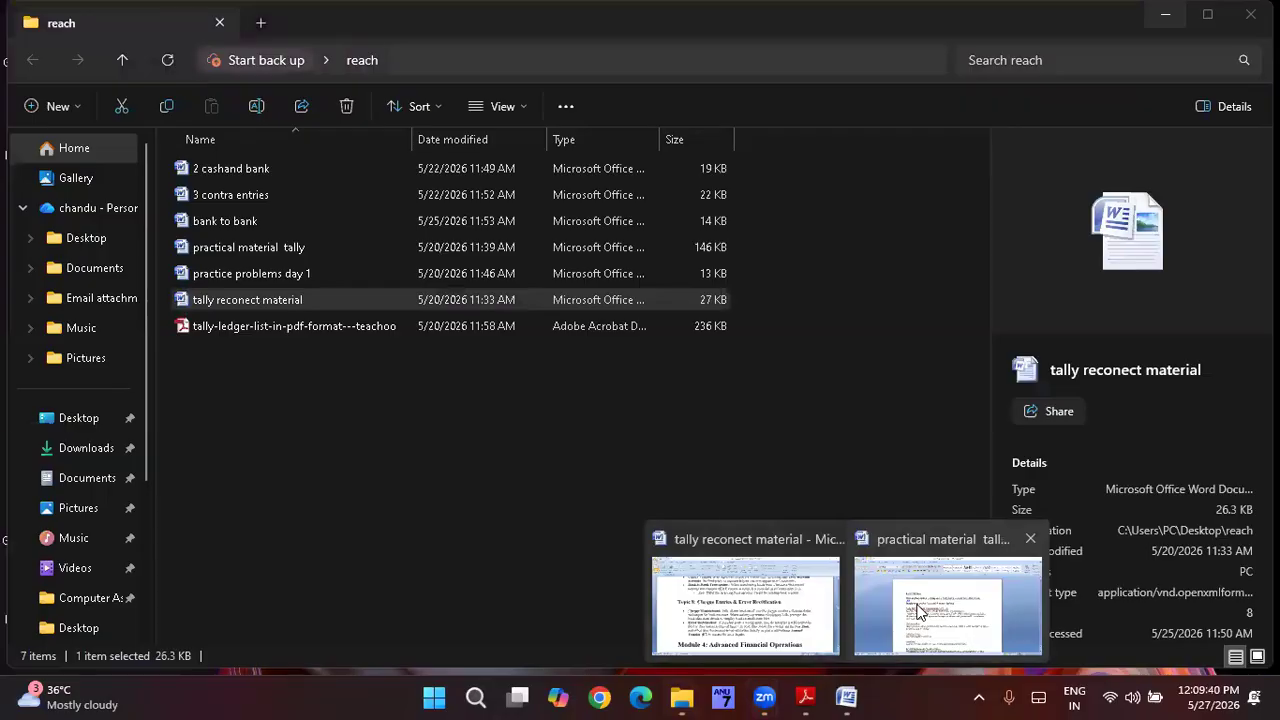
click(918, 612)
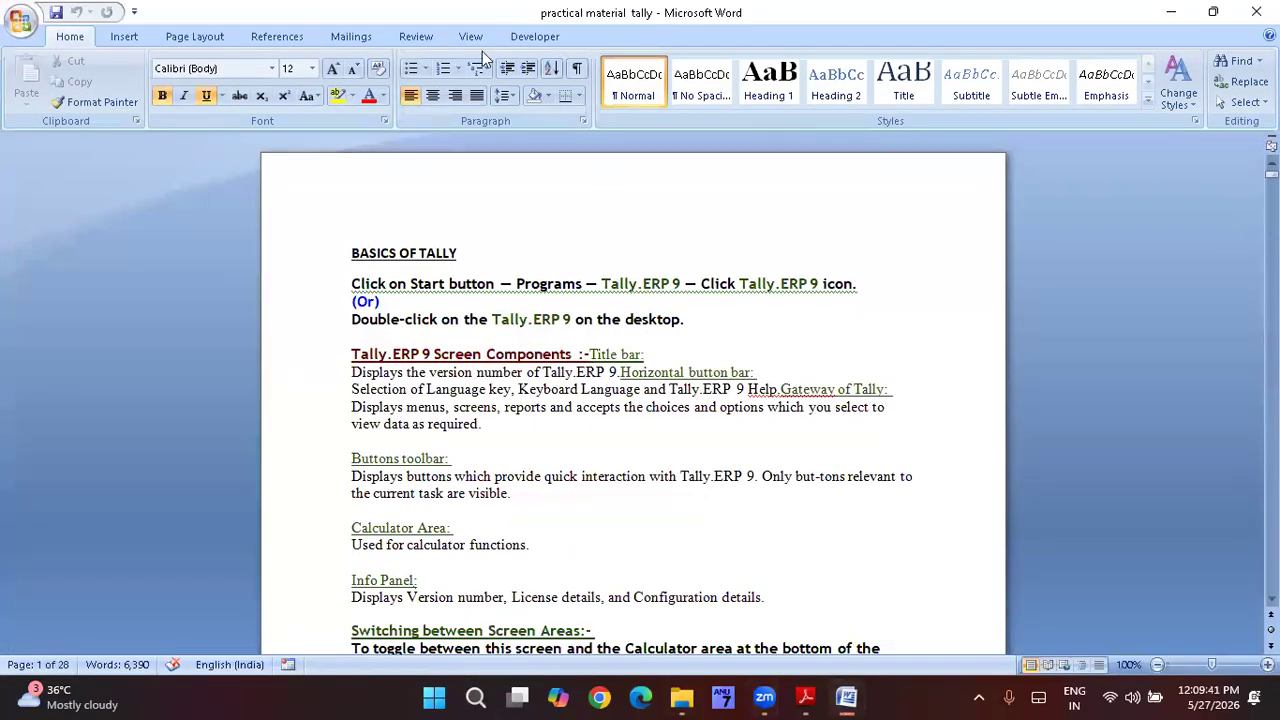
click(472, 37)
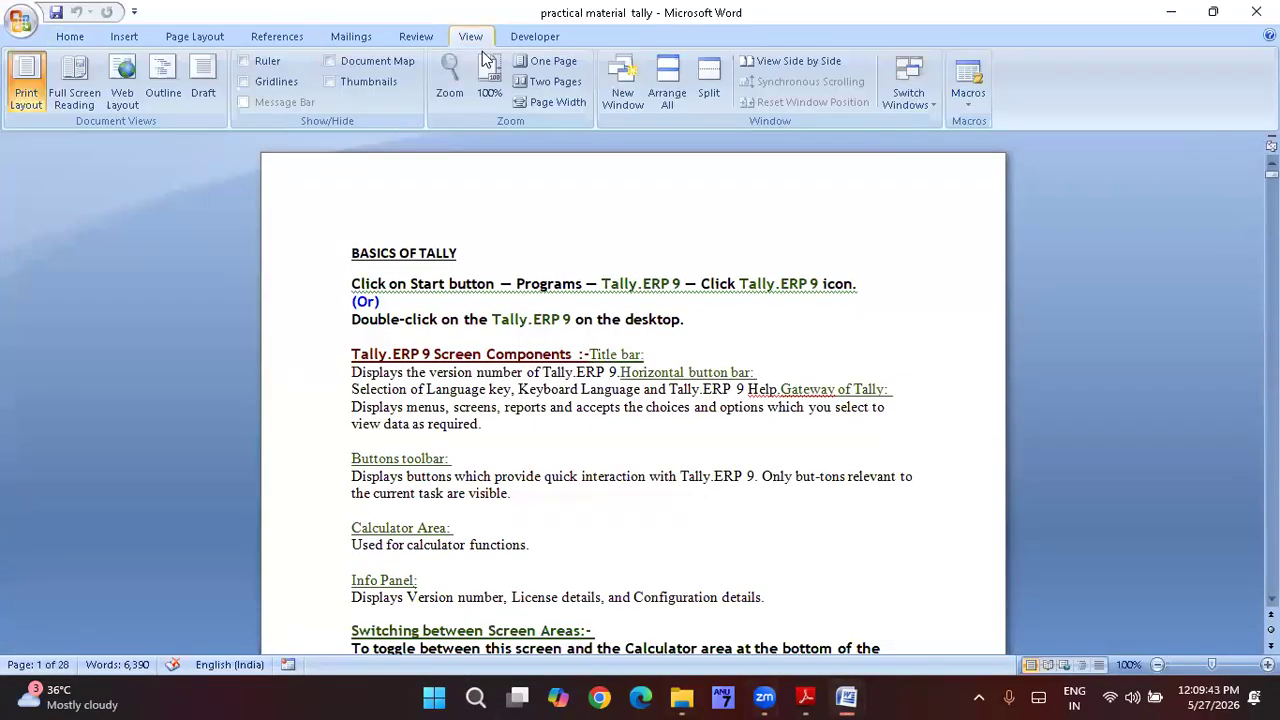
click(561, 104)
Step: Skim the document from Basics of Tally through the first practice problems to the "CONTRA – Deposit & Withdraw in Tally" section
key(Down)
key(Down)
key(Down)
key(Down)
key(Down)
key(Down)
key(Down)
key(Down)
key(Down)
key(Down)
key(Down)
key(Down)
key(Down)
key(Down)
key(Down)
key(Down)
key(Down)
key(Down)
key(Down)
key(Down)
key(Down)
key(Down)
key(Down)
key(Down)
key(Down)
key(Down)
key(Down)
key(Down)
key(Down)
key(Down)
key(Down)
key(Down)
key(Down)
key(Down)
key(Down)
key(Down)
key(Down)
key(Down)
key(Down)
key(Down)
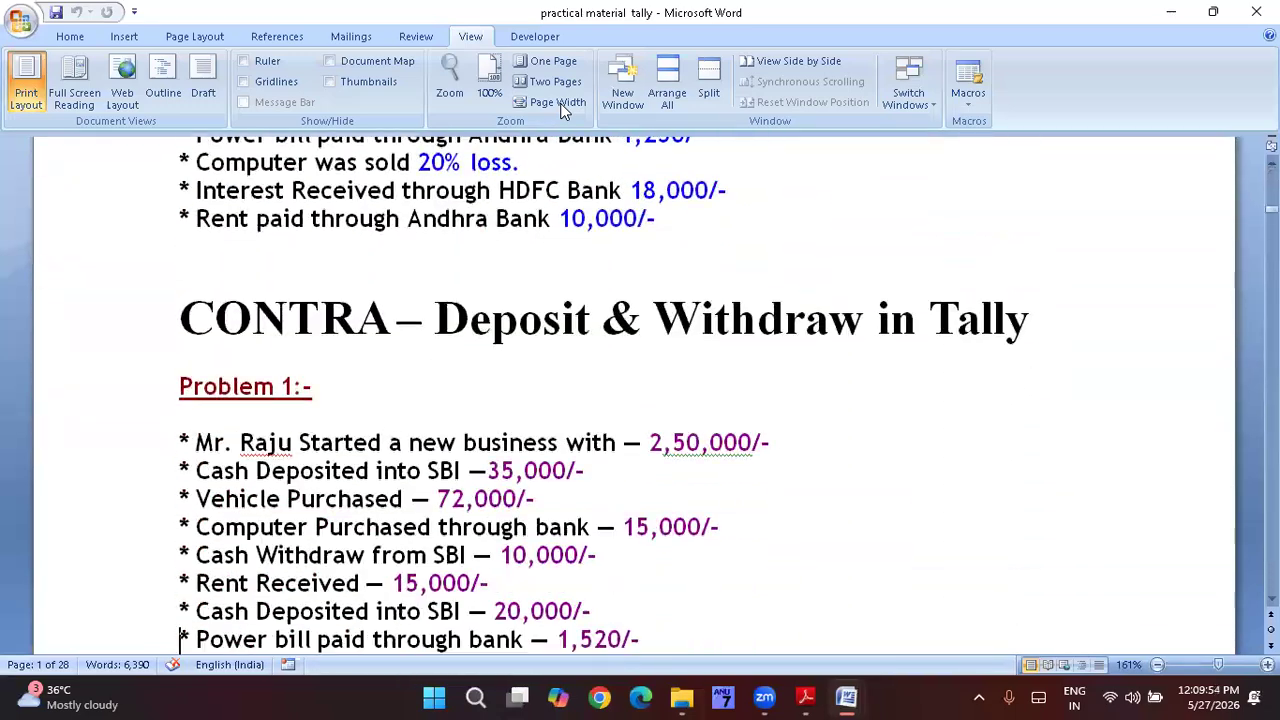
Step: Look through the contra practice problems on cash deposits and withdrawals, up to Problem 3
key(Down)
key(Down)
key(Down)
key(Down)
key(Down)
key(Down)
key(Down)
key(Down)
key(Down)
key(Down)
key(Down)
key(Down)
key(Down)
key(Down)
key(Down)
key(Down)
key(Down)
key(Down)
key(Down)
key(Down)
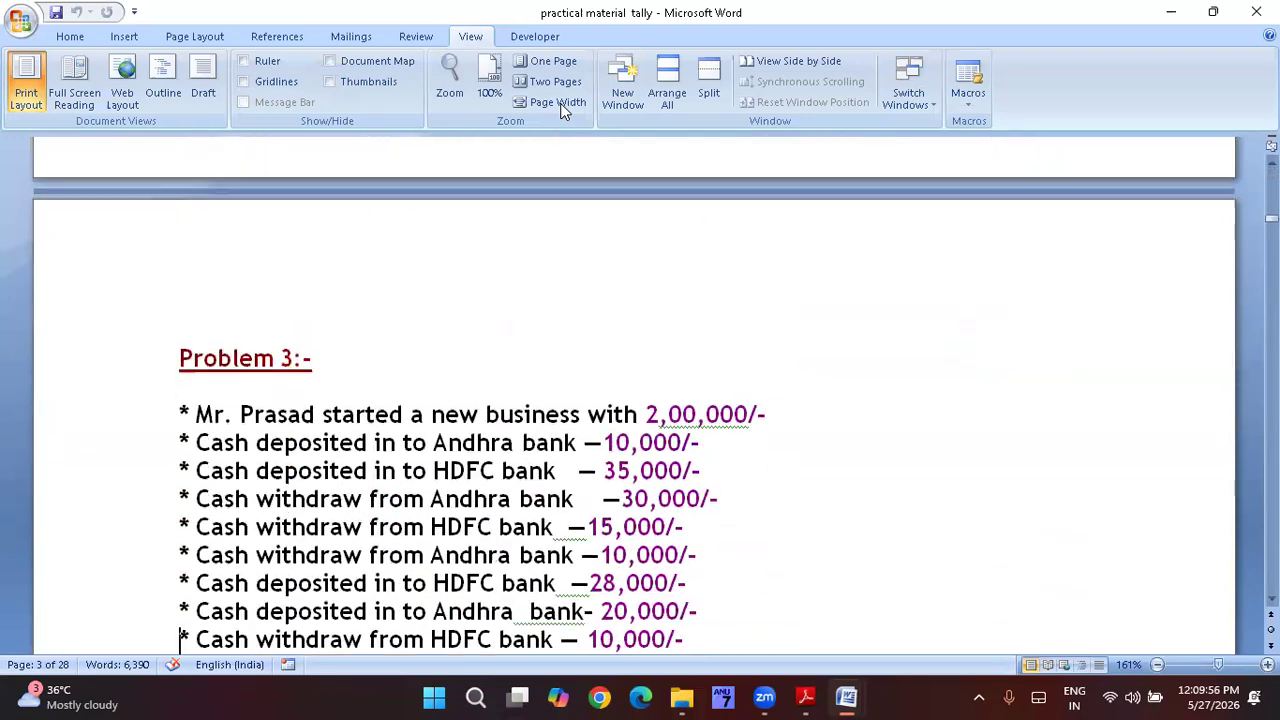
Step: Browse the remaining contra problems and the cheque-entry problems, ending at the cheque-based Problem 3 on page 5
key(Down)
key(Down)
key(Down)
key(Down)
key(Down)
key(Down)
key(Down)
key(Down)
key(Down)
key(Down)
key(Down)
key(Down)
key(Down)
key(Down)
key(Down)
key(Down)
key(Down)
key(Down)
key(Down)
key(Down)
key(Down)
key(Down)
key(Down)
key(Down)
key(Down)
key(Down)
key(Down)
key(Down)
key(Down)
key(Down)
key(Down)
key(Down)
key(Down)
key(Down)
key(Down)
key(Down)
key(Down)
key(Down)
key(Down)
key(Down)
key(Down)
key(Down)
key(Down)
key(Down)
key(Down)
key(Up)
key(Up)
key(Up)
key(Up)
key(Up)
key(Up)
key(Up)
key(Up)
key(Up)
key(Up)
key(Up)
key(Up)
key(Up)
key(Up)
key(Up)
key(Up)
key(Up)
key(Up)
key(Up)
key(Up)
key(Up)
key(Down)
key(Down)
key(Down)
key(Down)
key(Down)
key(Down)
key(Down)
key(Down)
key(Down)
key(Down)
key(Down)
key(Down)
key(Down)
key(Down)
key(Down)
key(Down)
key(Down)
key(Down)
key(Down)
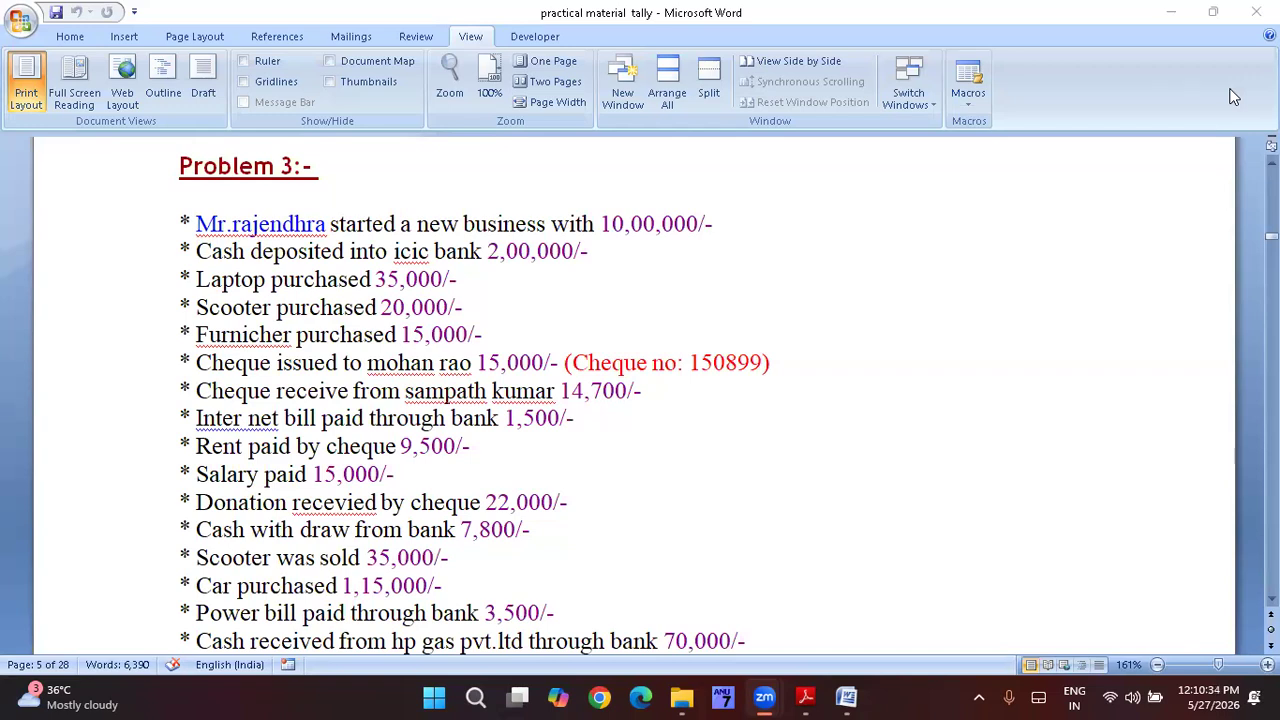
Step: Minimize the open windows, launch TallyPrime from the desktop, cancel the printer connection wait and continue to the company selection
click(1174, 13)
click(1176, 16)
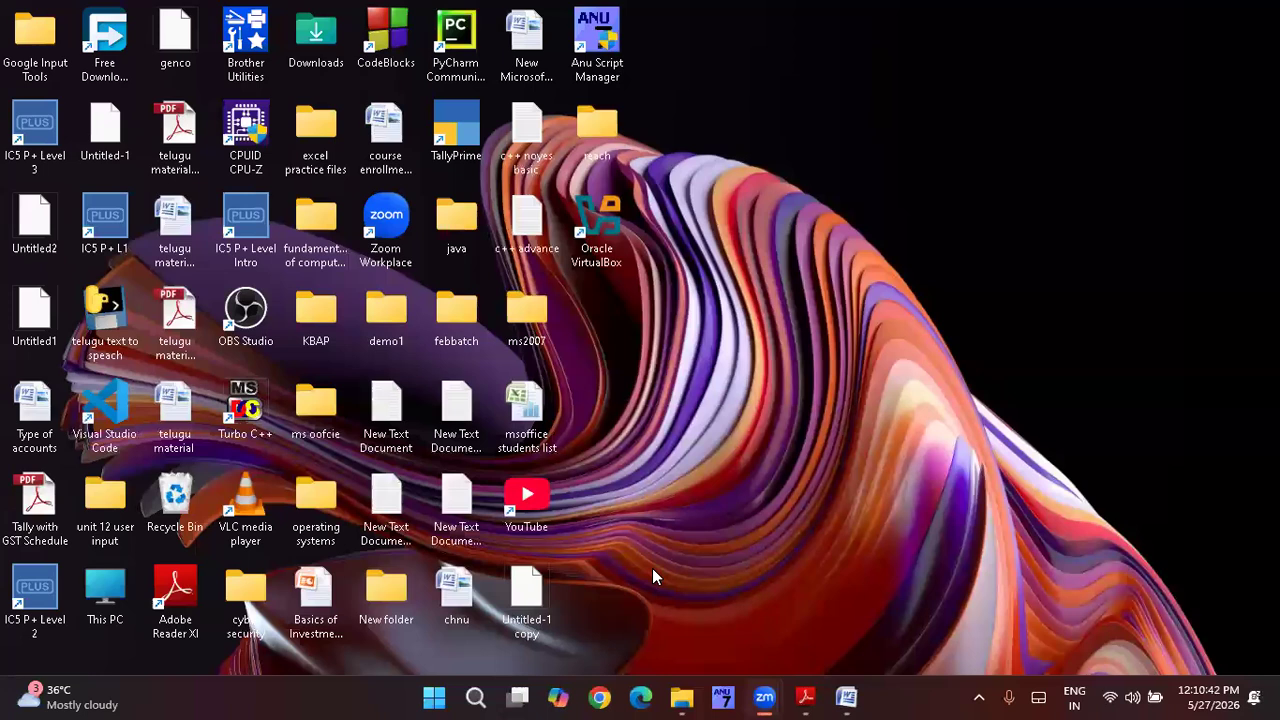
double_click(471, 167)
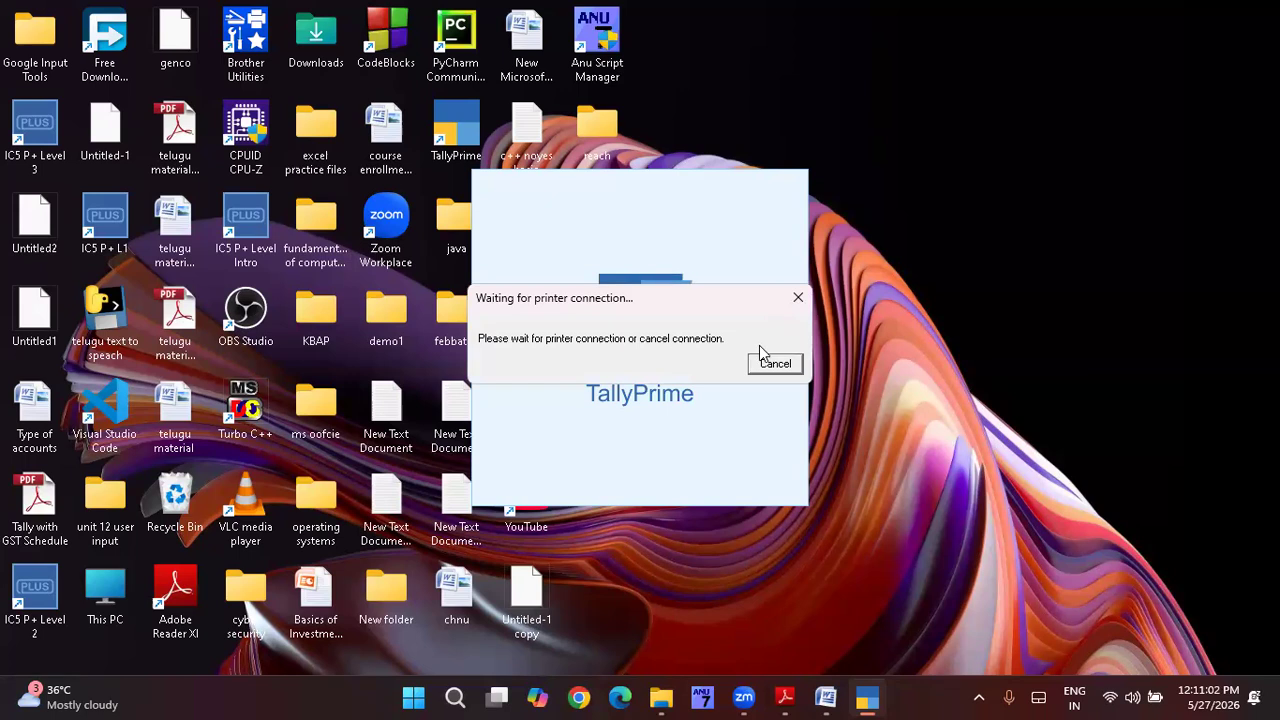
click(767, 366)
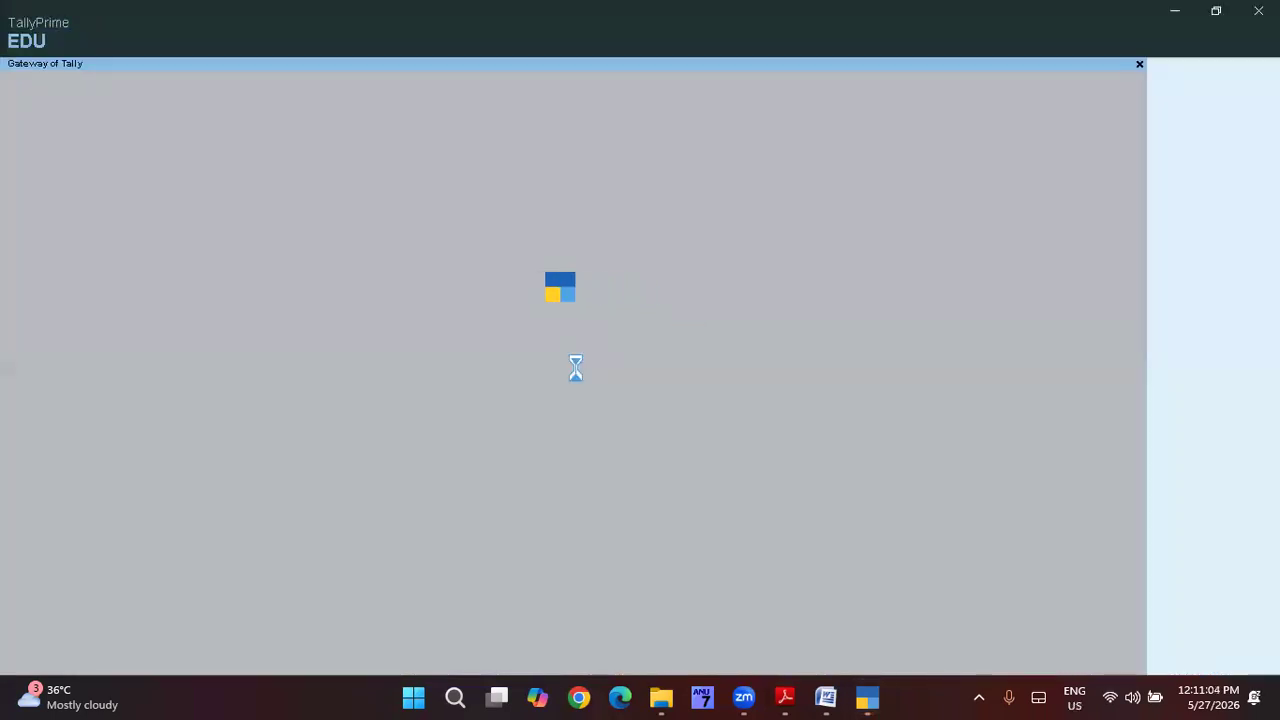
click(313, 406)
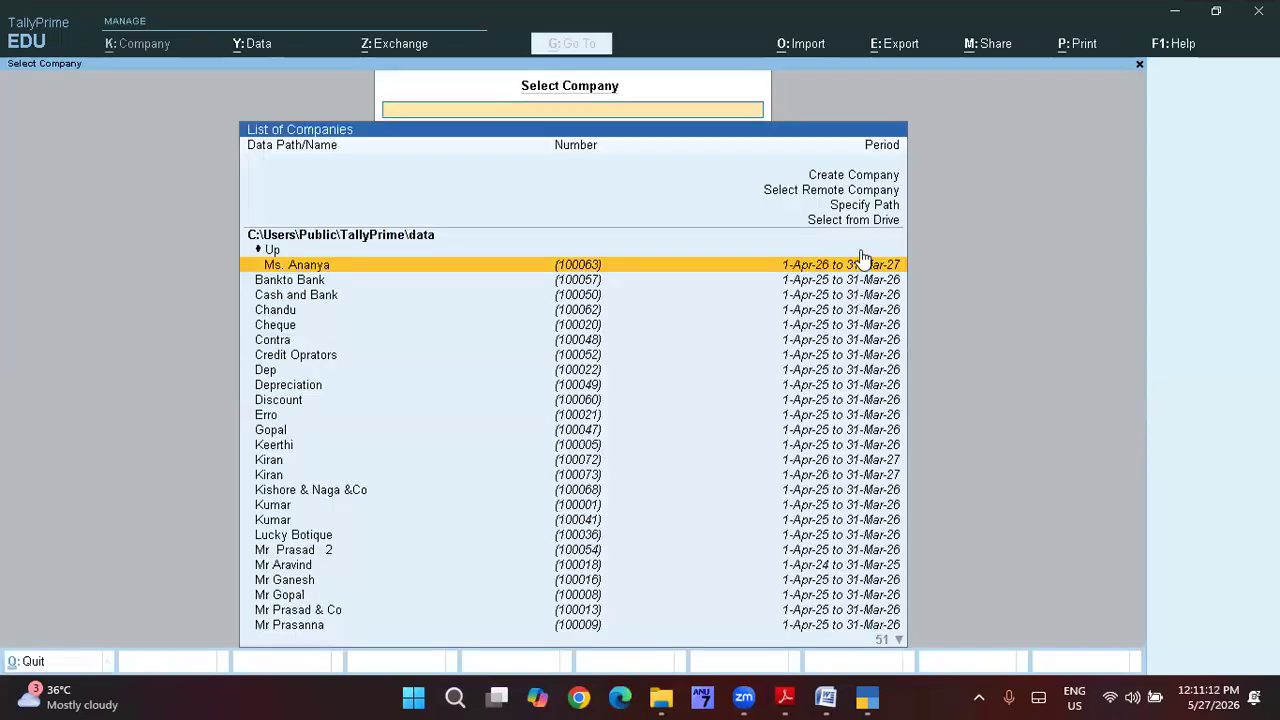
Step: Create a new company named after the business owner in practice Problem 3, accepting the default company details and features
click(878, 177)
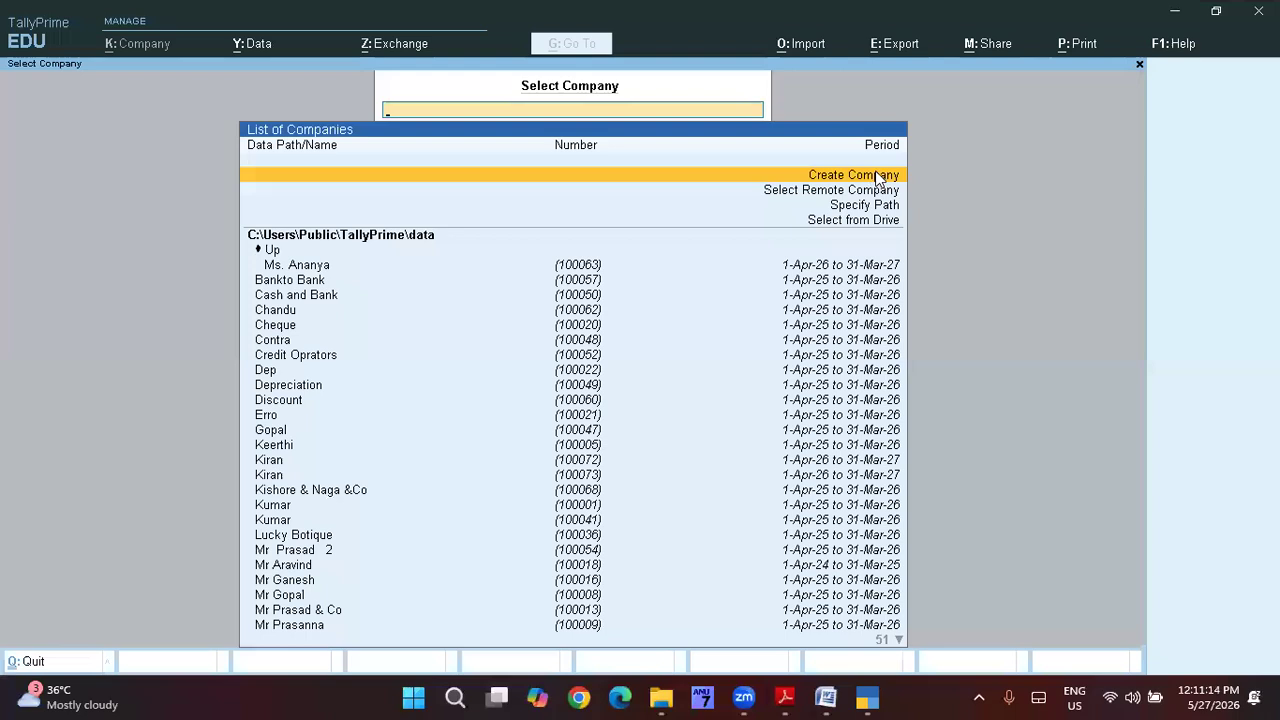
click(609, 177)
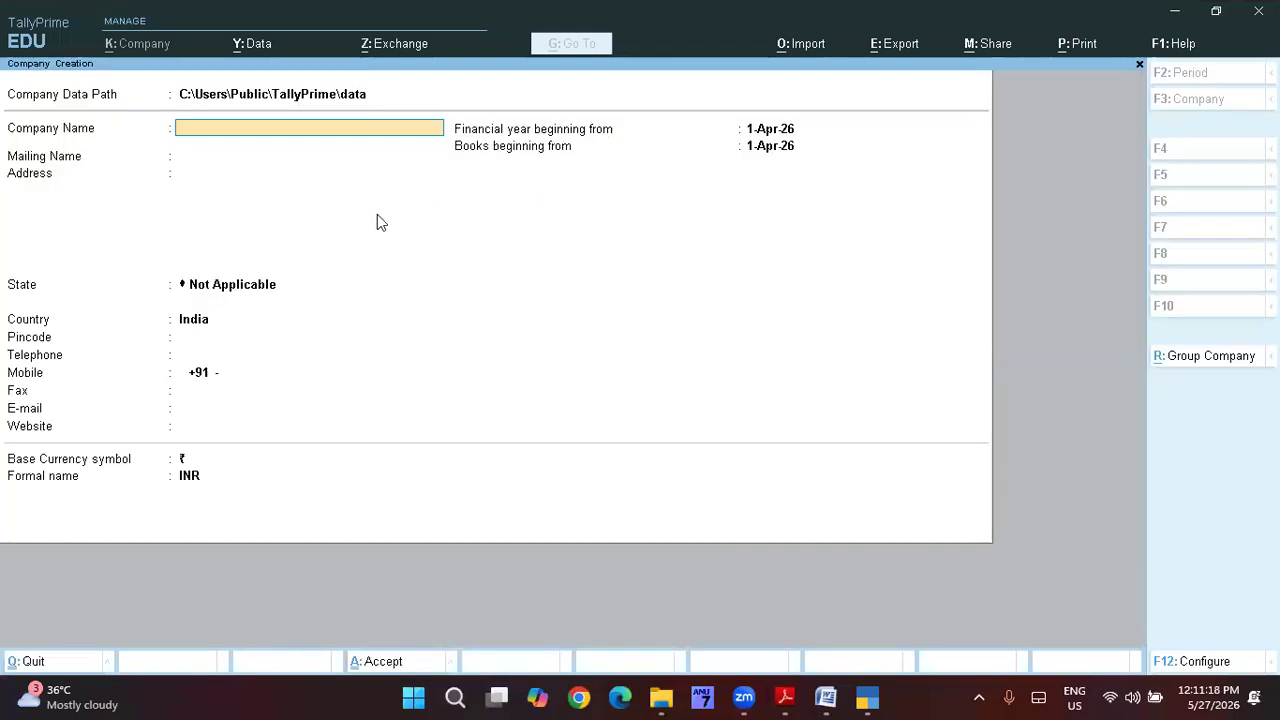
text(Mr Rajendra)
key(ctrl+a)
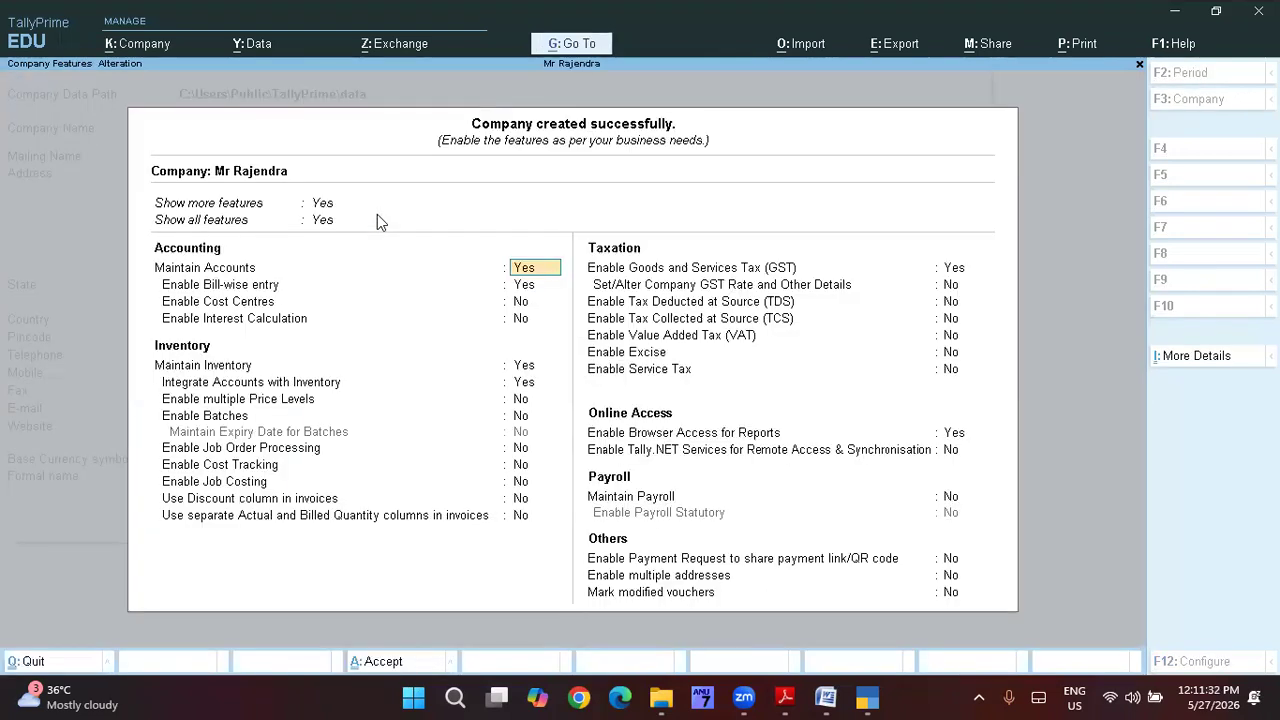
key(ctrl+a)
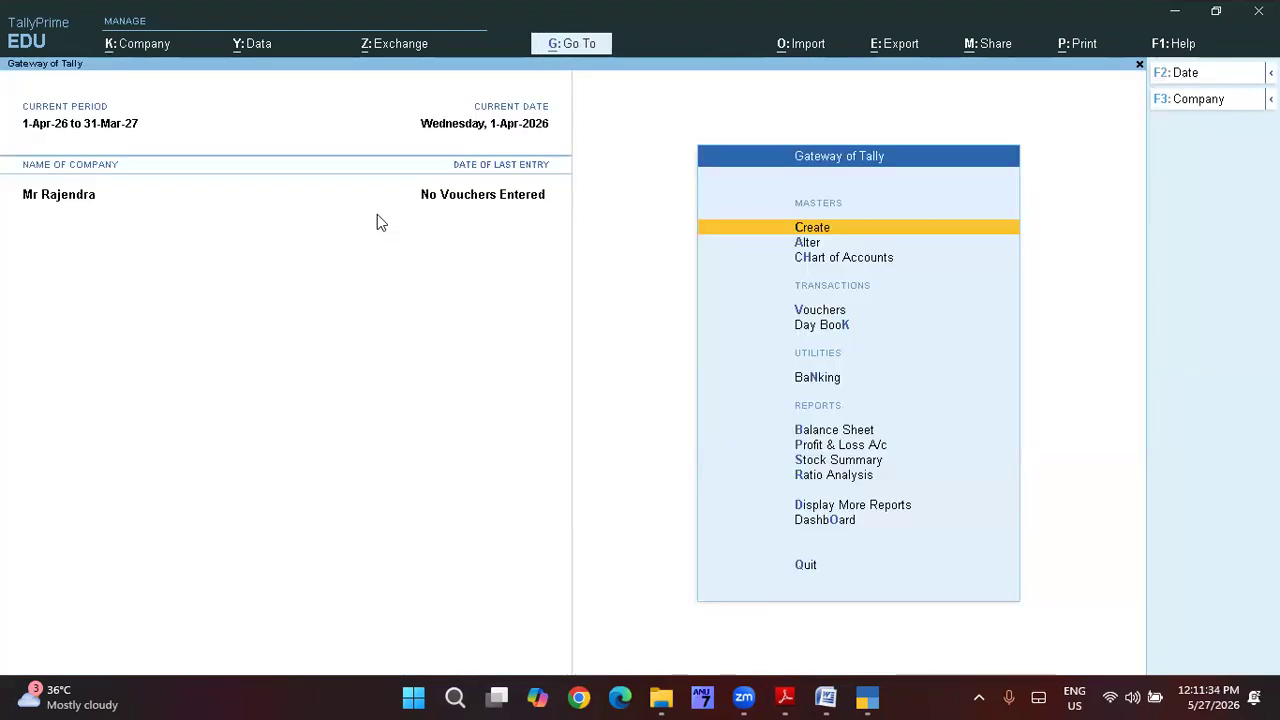
Step: Open the chart of accounts for ledgers and start multi-ledger creation under All Items
key(Down)
key(Down)
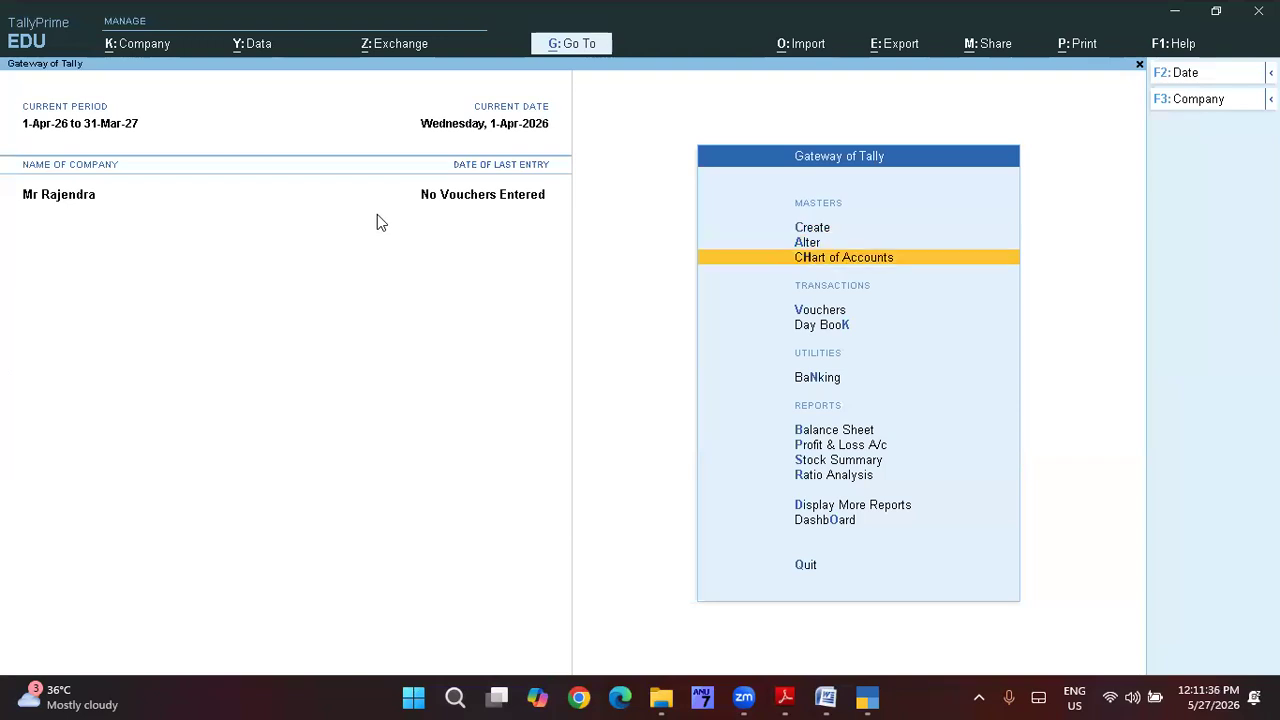
key(Return)
key(Return)
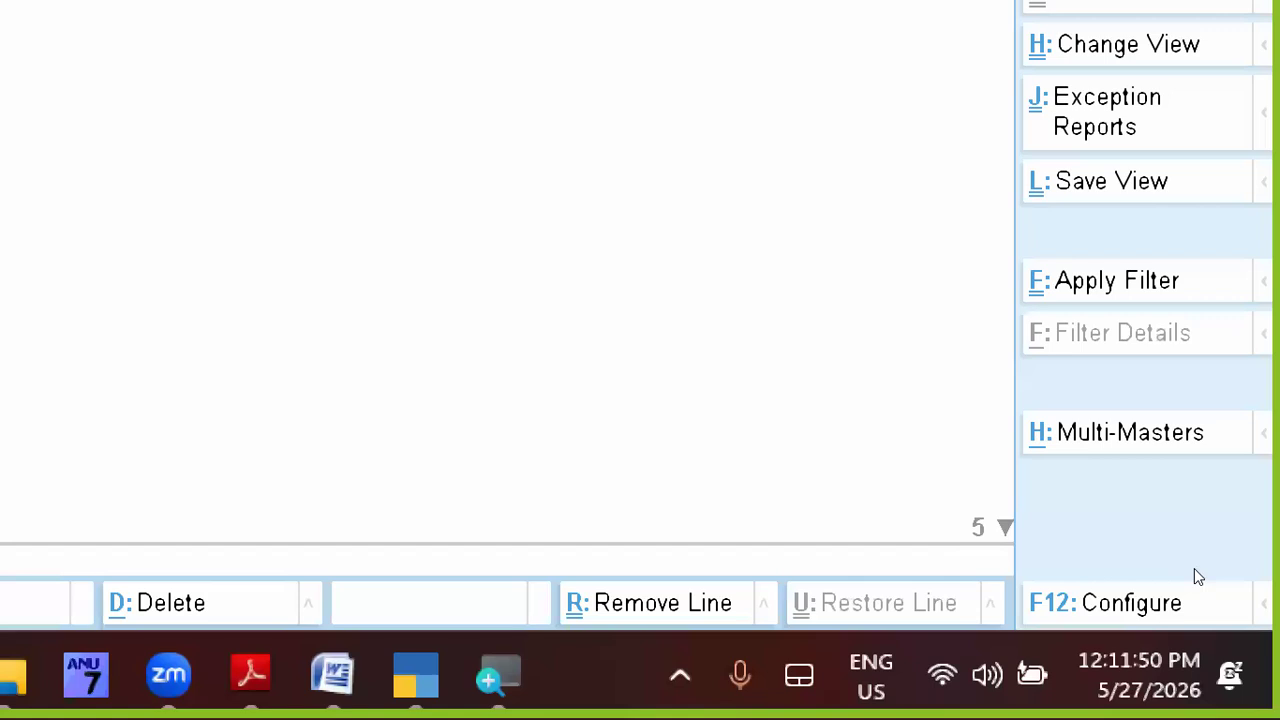
click(1207, 588)
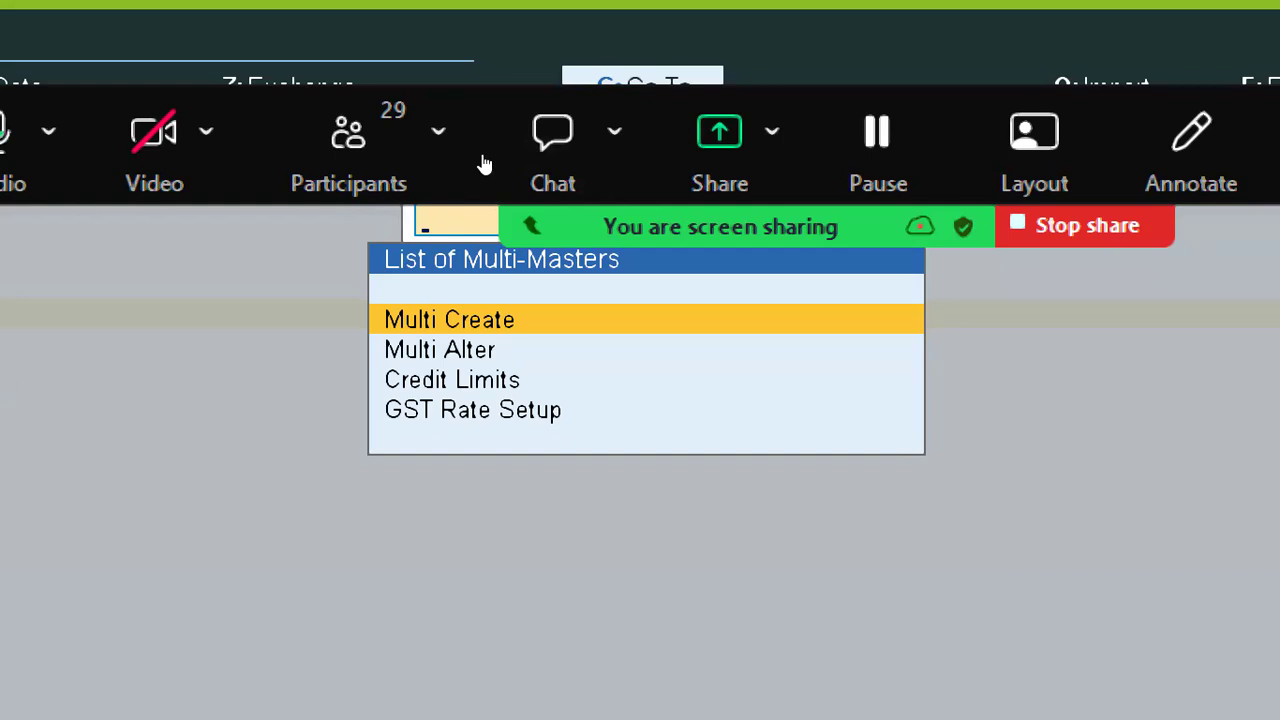
key(Return)
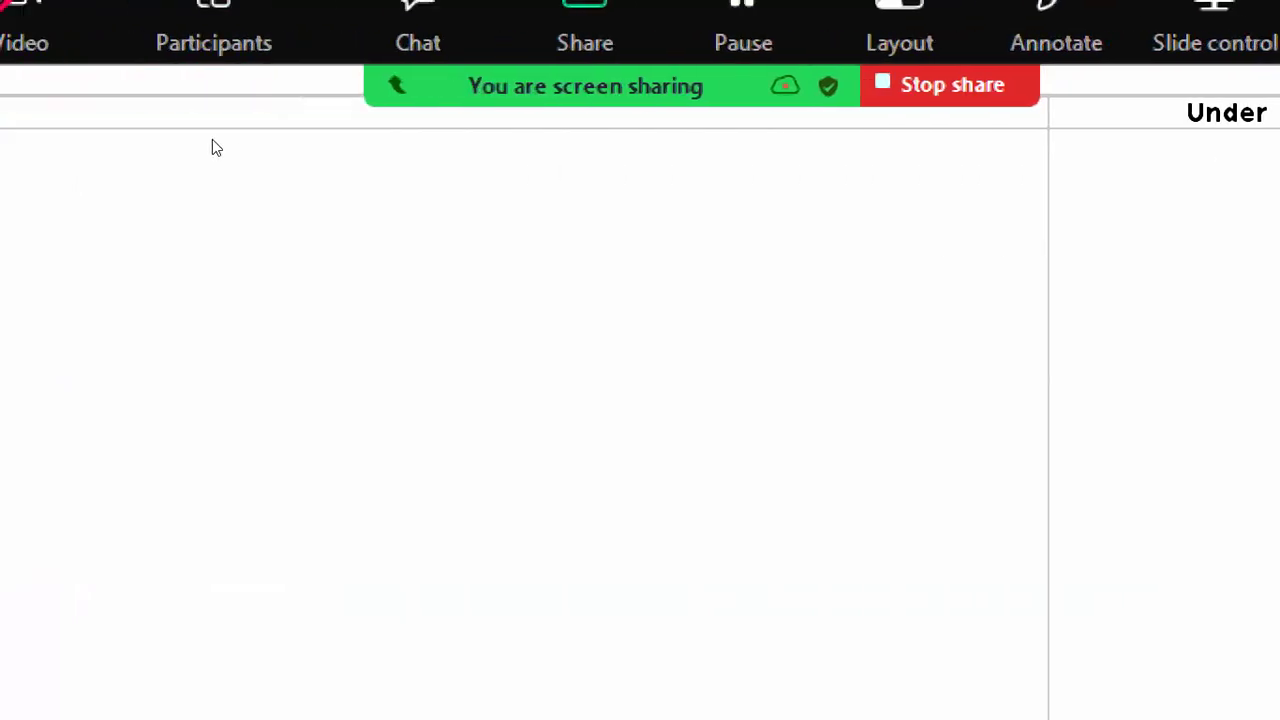
key(Return)
text(+)
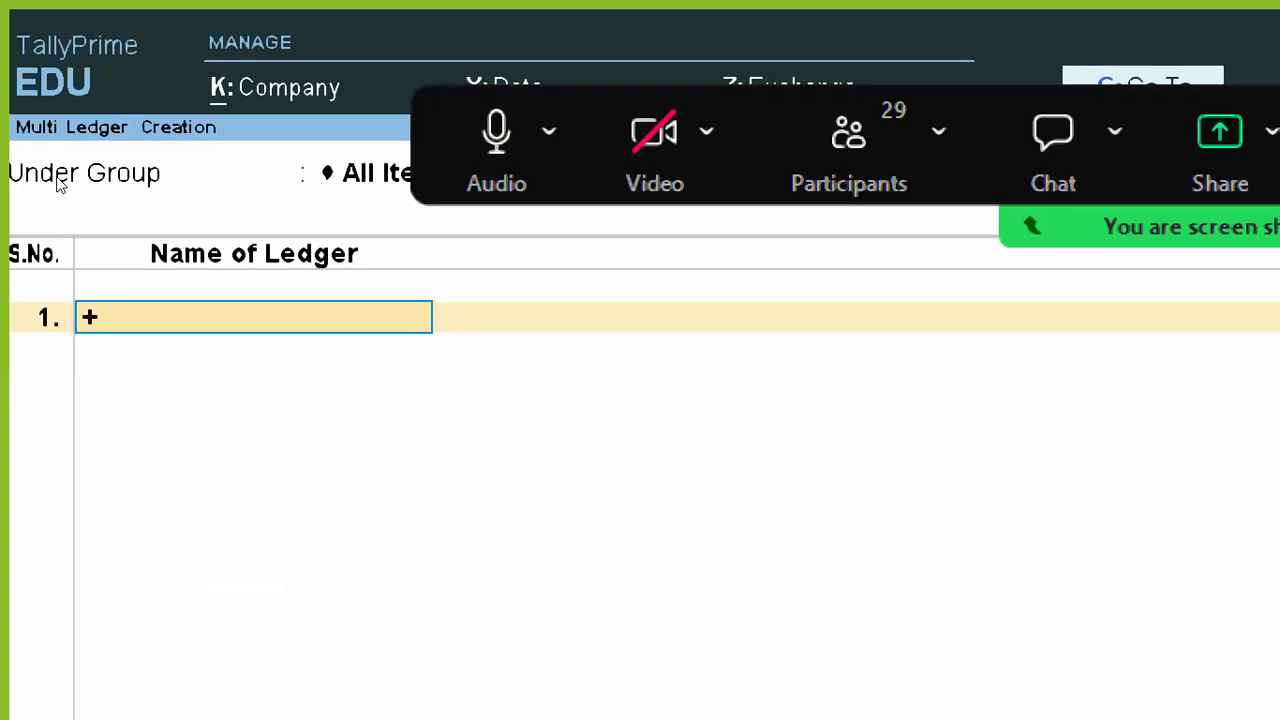
key(BackSpace)
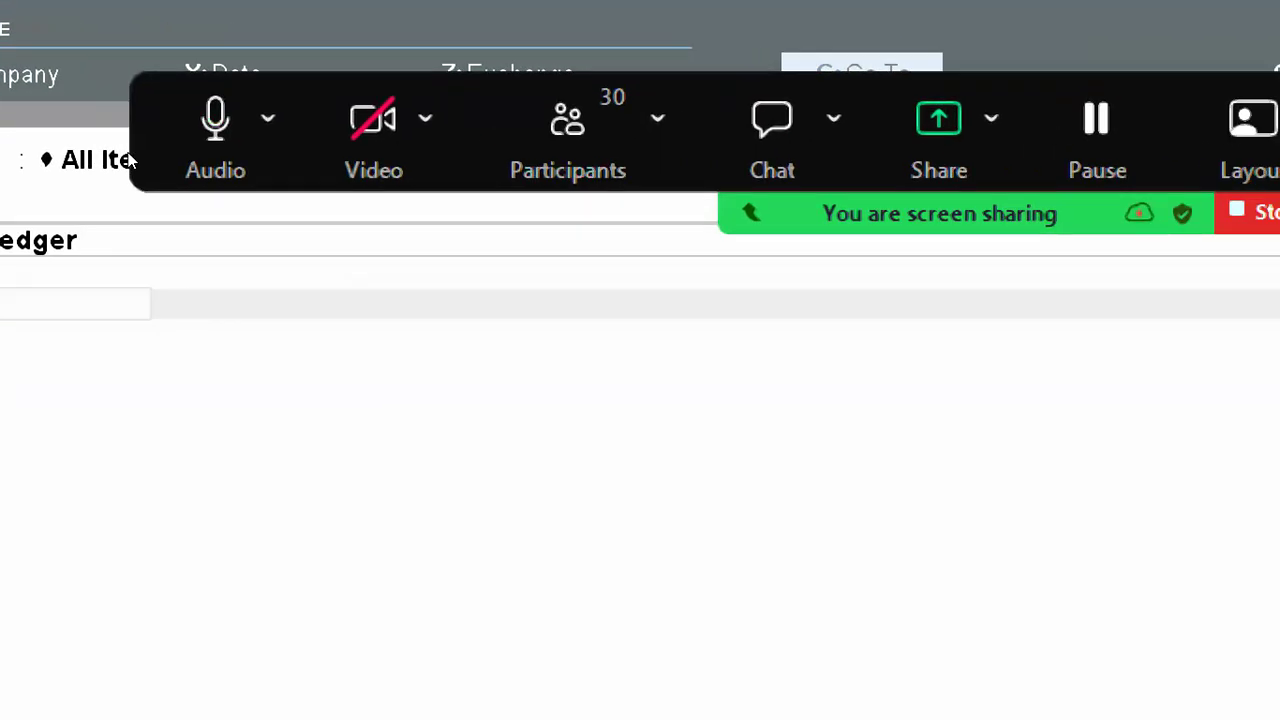
Step: Close the File Explorer window and the "tally reconect material" Word document
key(alt+Tab)
key(alt+Tab)
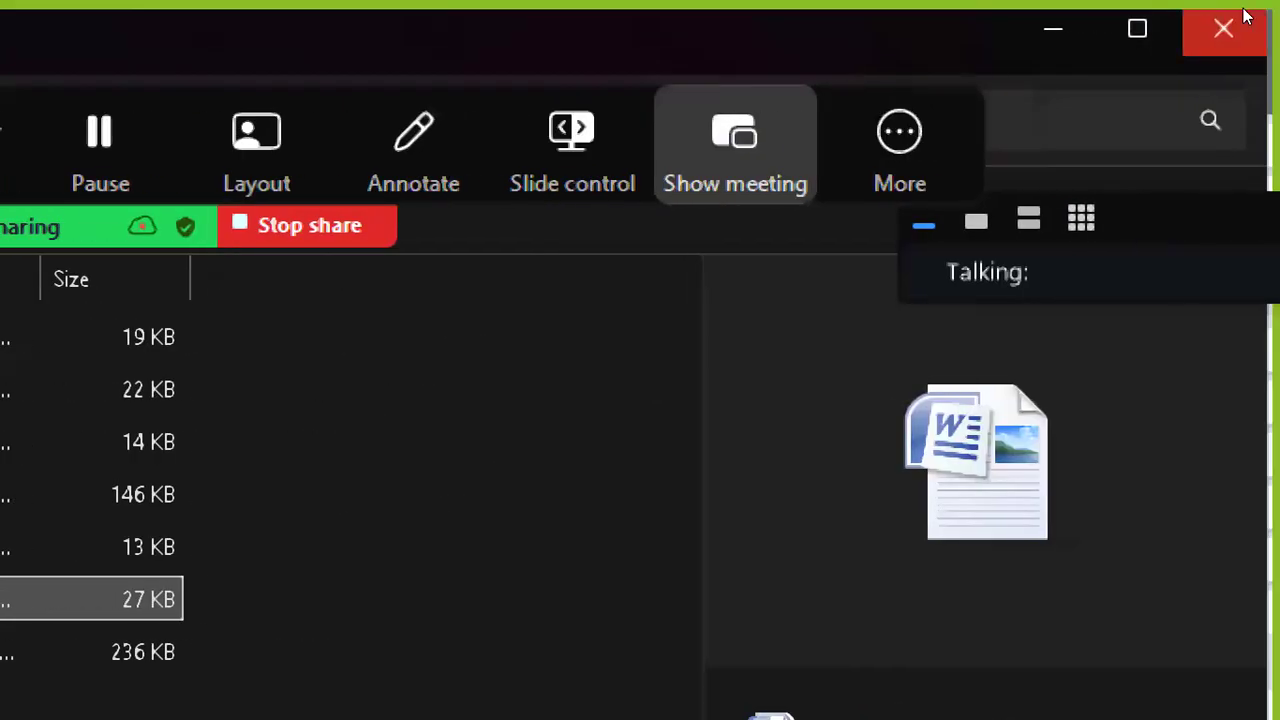
click(1245, 15)
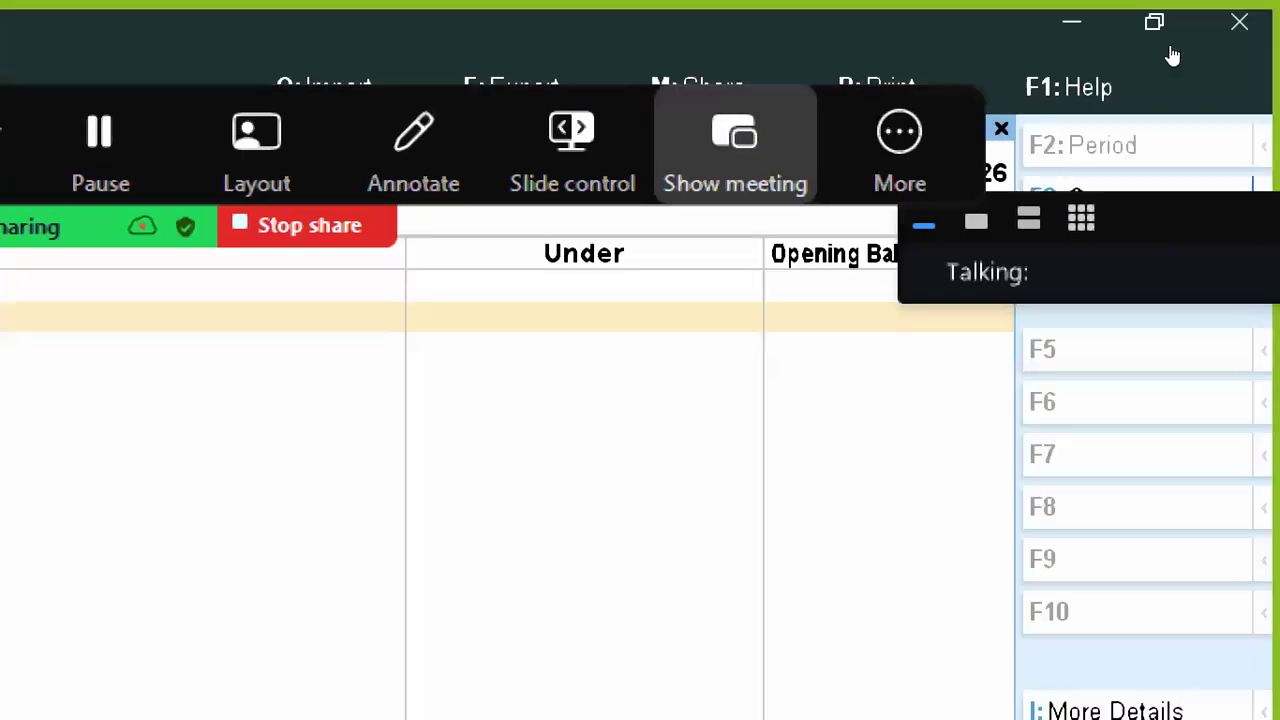
key(alt+Tab)
key(alt+Tab)
key(alt+Tab)
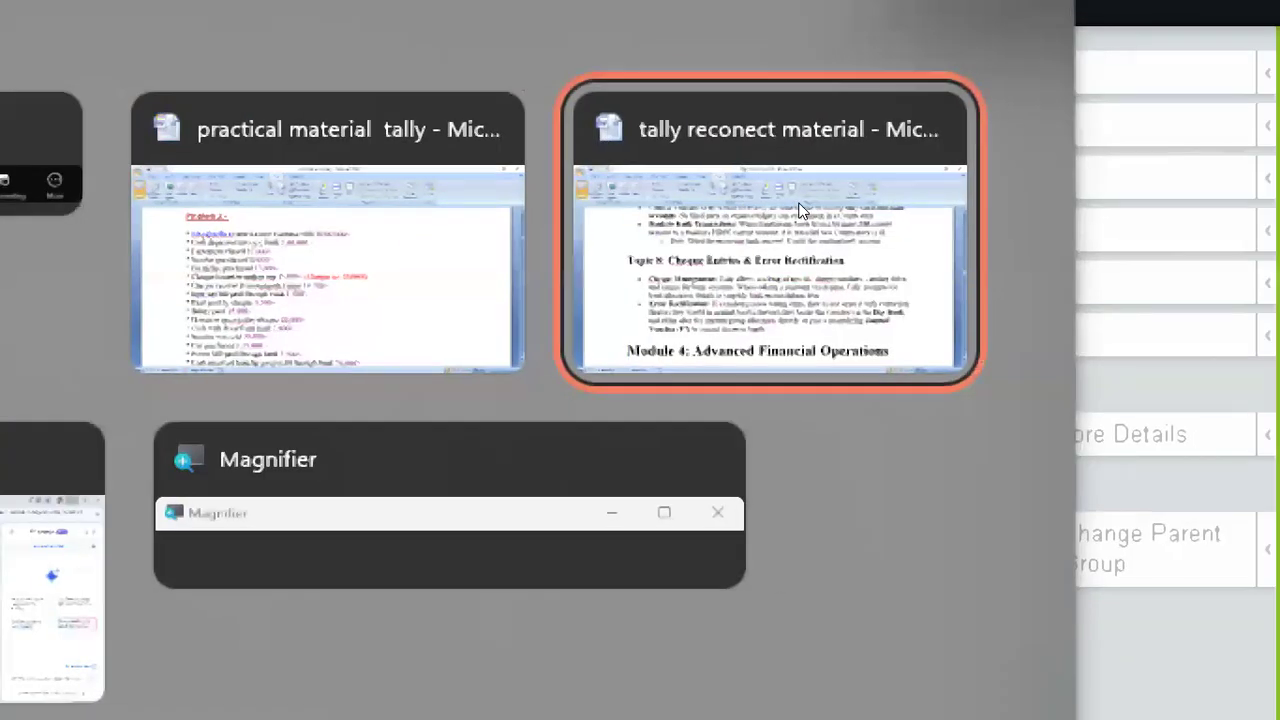
click(832, 204)
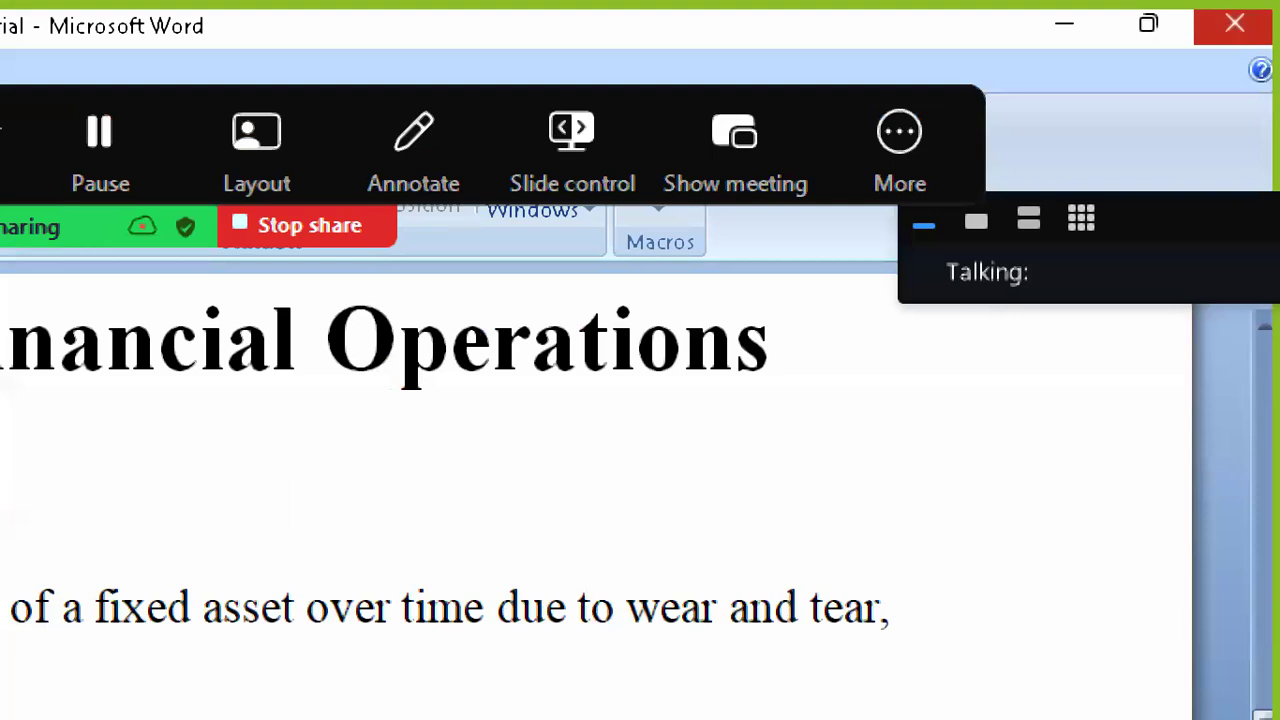
click(1235, 24)
Step: Switch to the "practical material tally" Word document and review Problem 3 from its first transaction, the start of the business
key(alt+Tab)
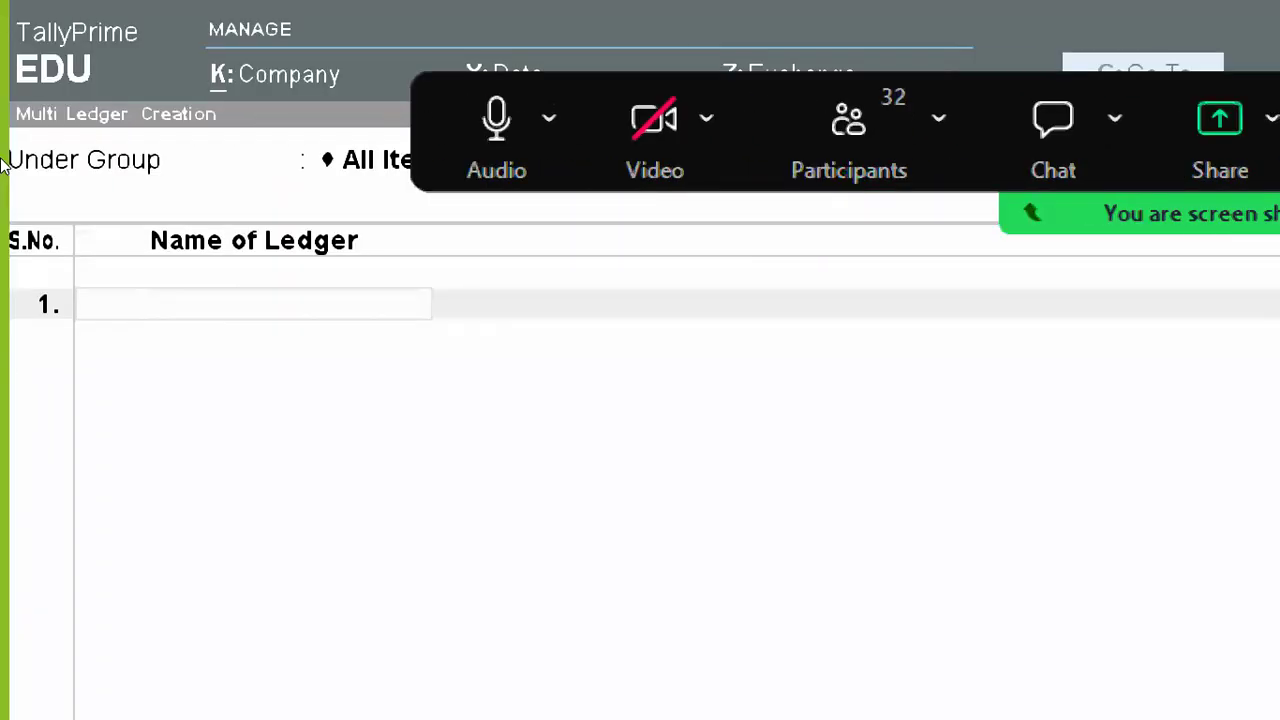
key(alt+Tab)
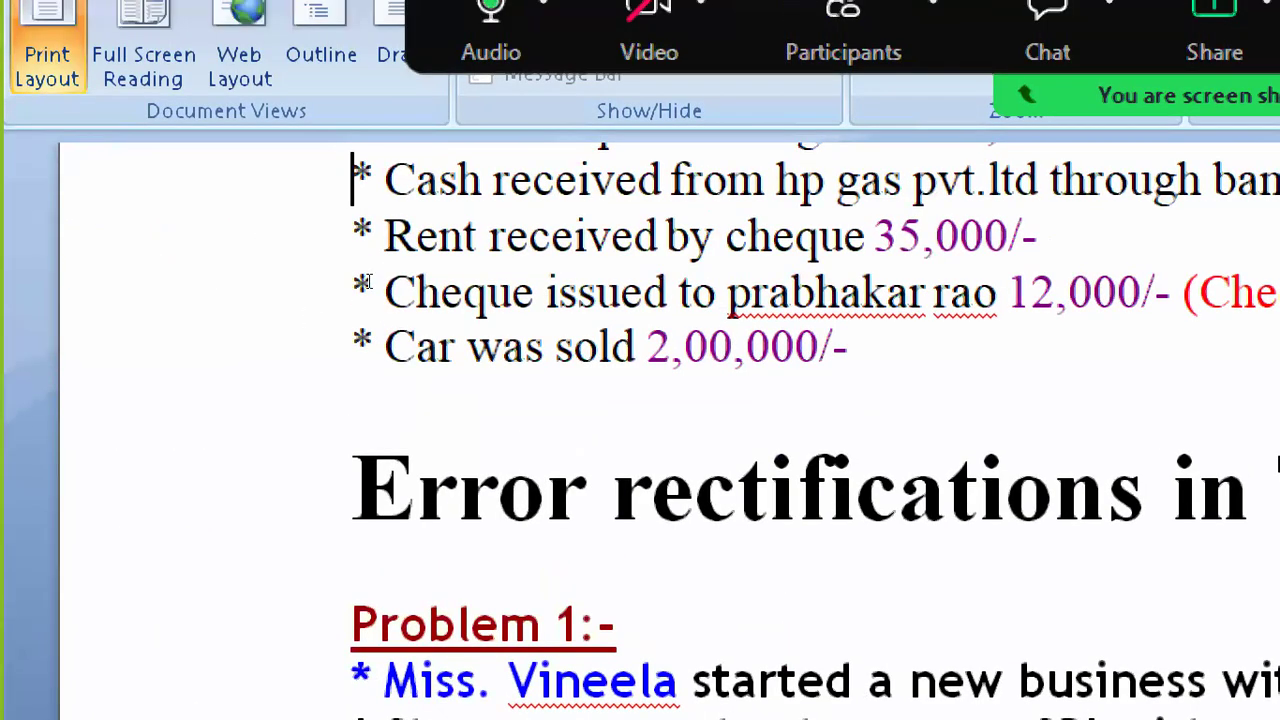
key(Up)
key(Up)
key(Up)
key(Up)
key(Up)
key(Up)
key(Up)
key(Up)
key(Up)
key(Up)
key(Up)
key(Up)
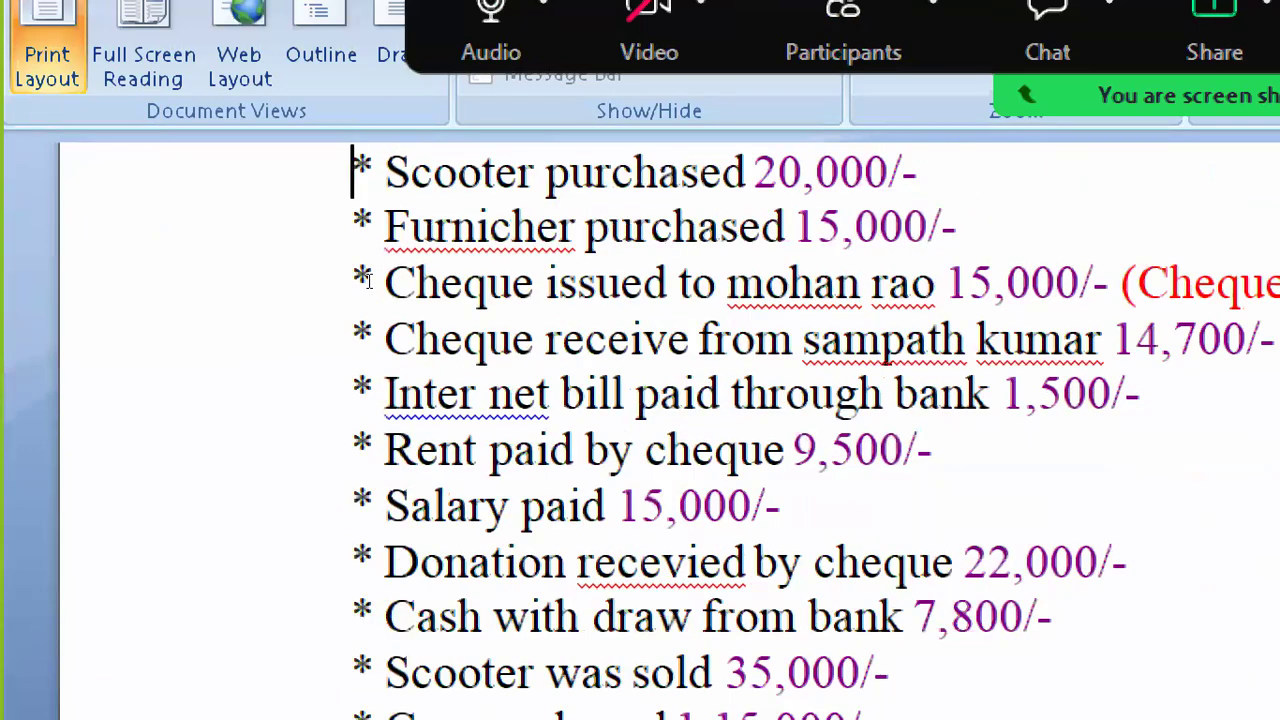
key(Up)
key(Up)
key(Up)
key(Right)
key(Right)
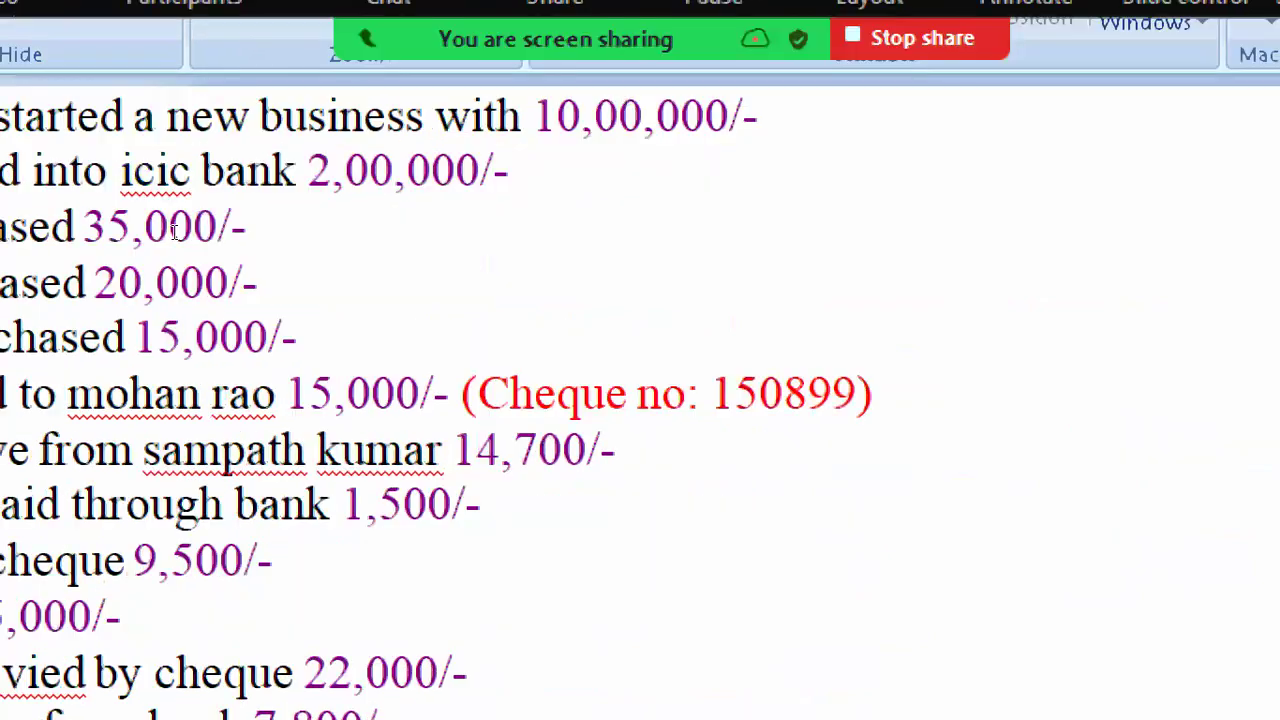
Step: Switch to TallyPrime and add the business owner's A/c ledger under Capital Account, leaving the opening balance empty
key(alt+Tab)
key(Tab)
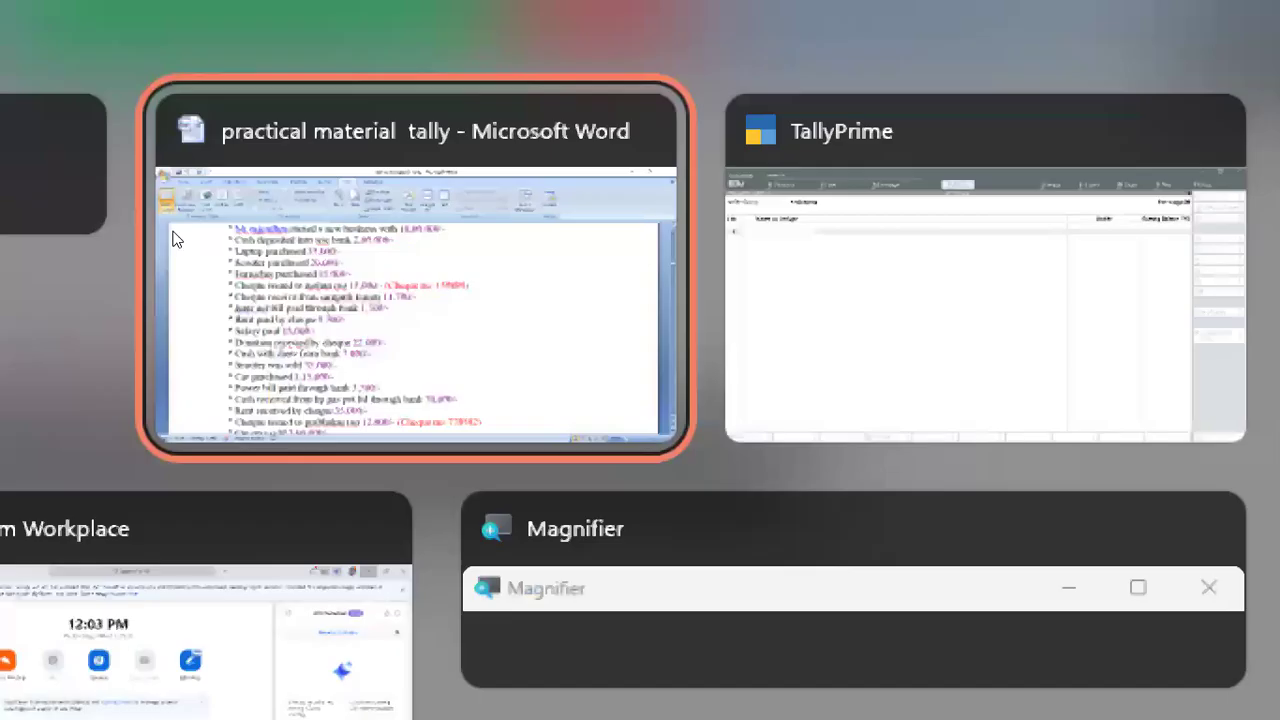
text(Mr Rajendra)
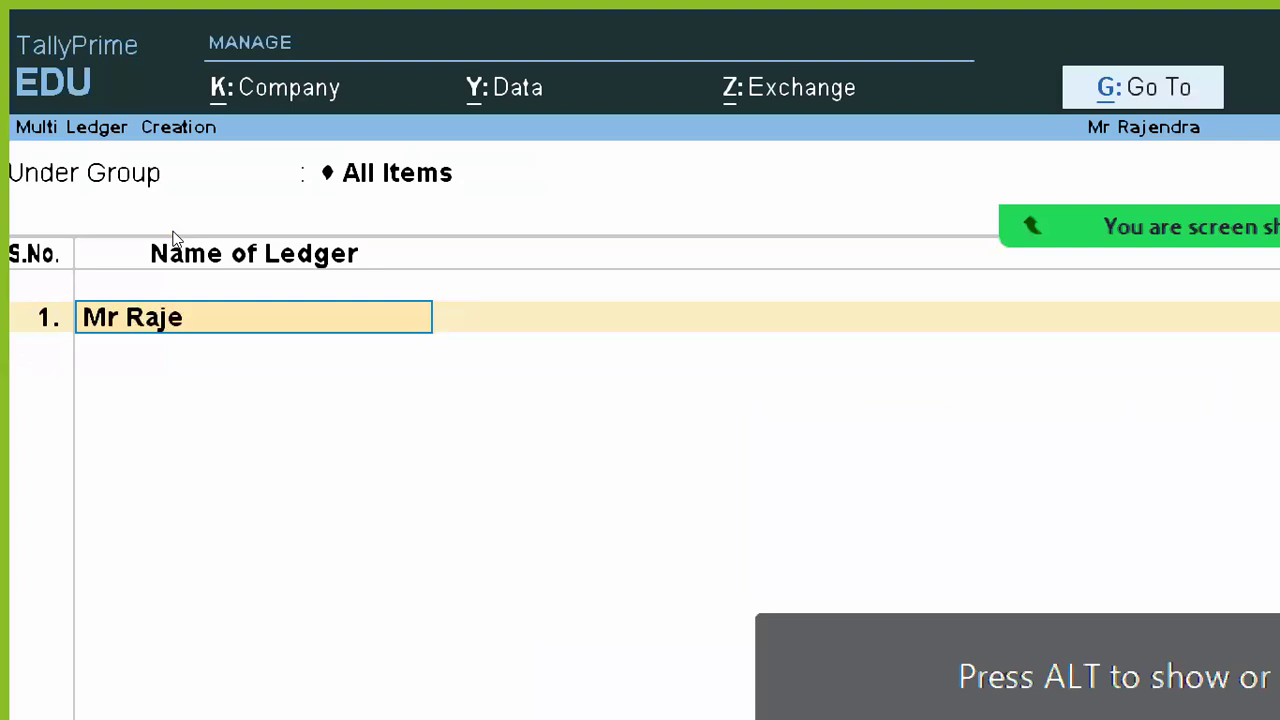
text( A/c)
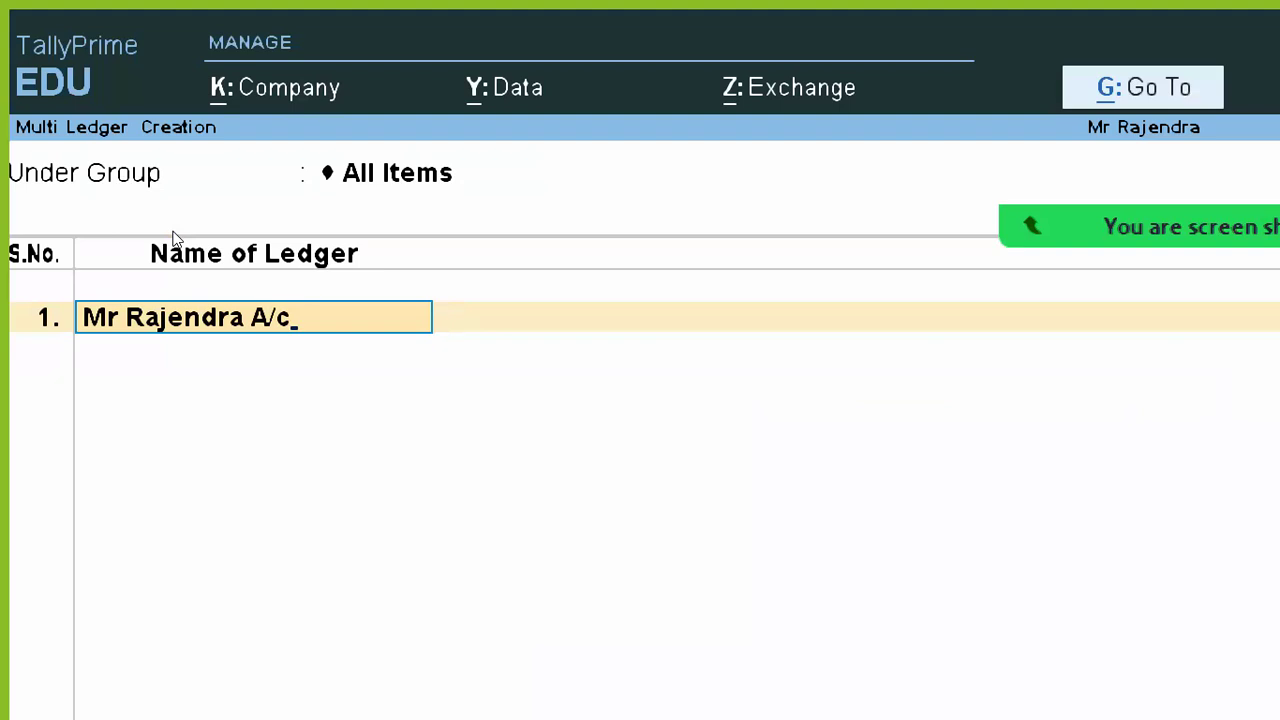
key(Return)
text(Cap)
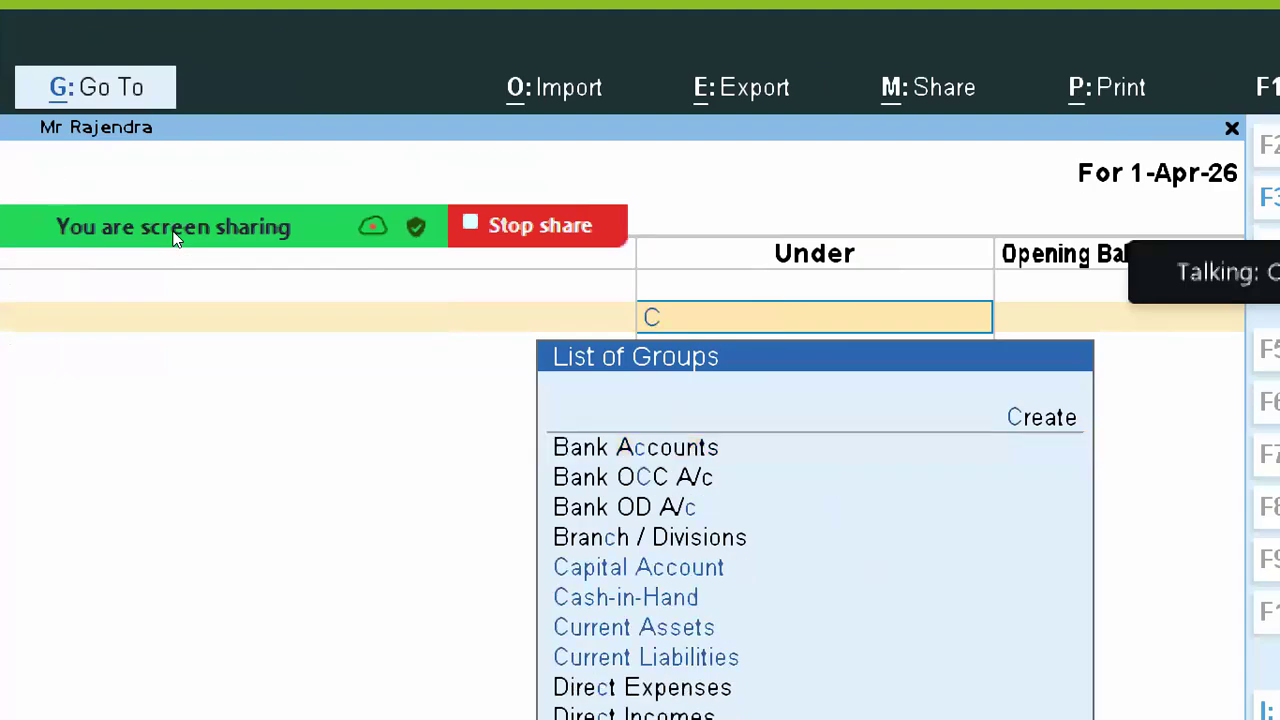
key(Return)
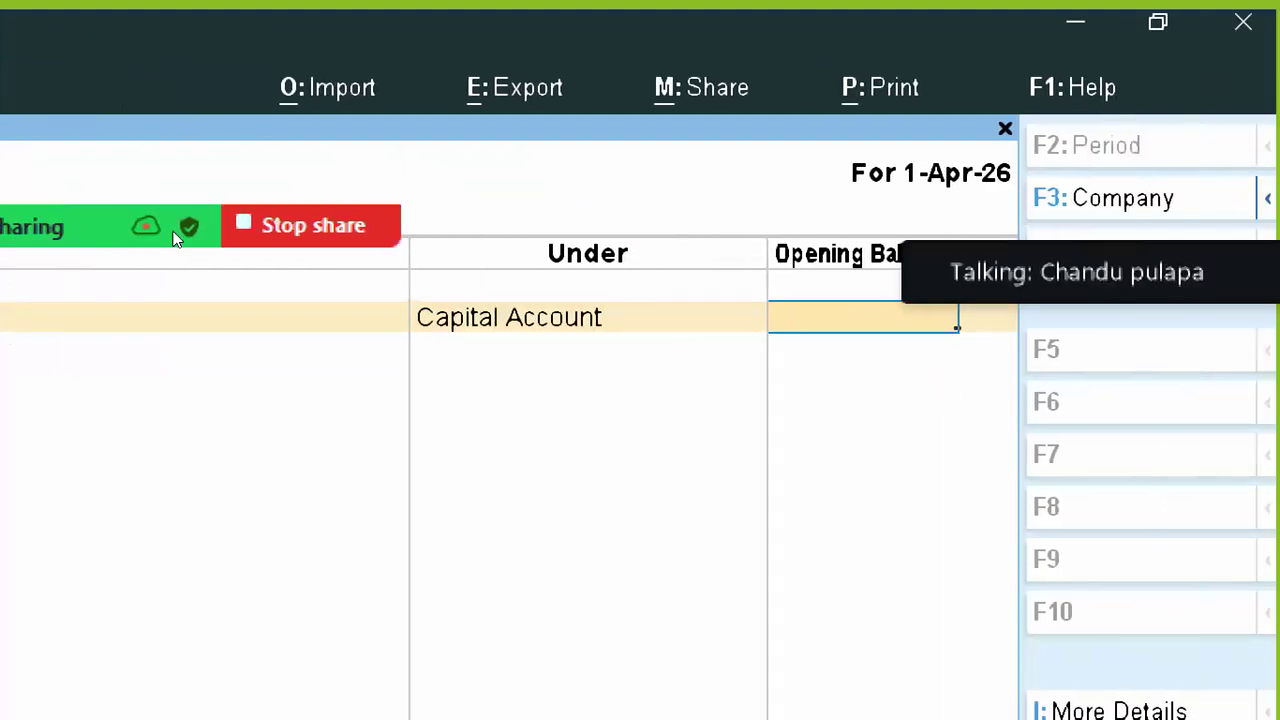
key(Return)
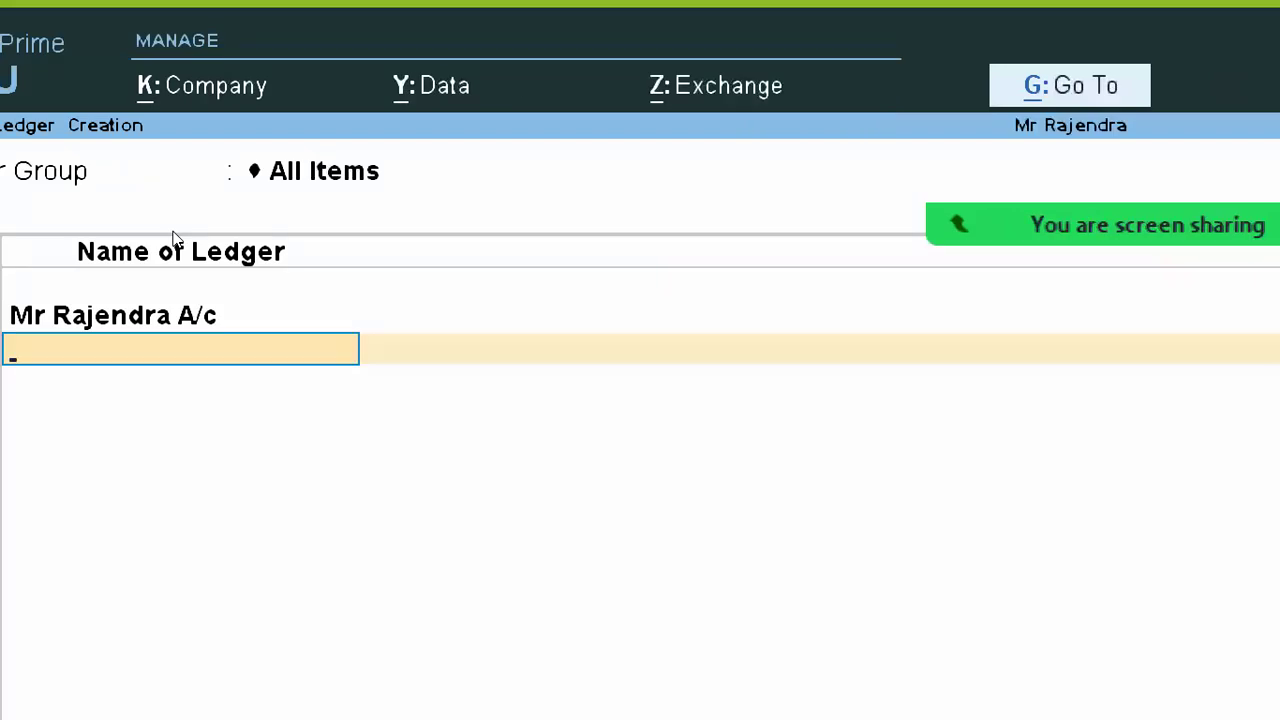
key(Return)
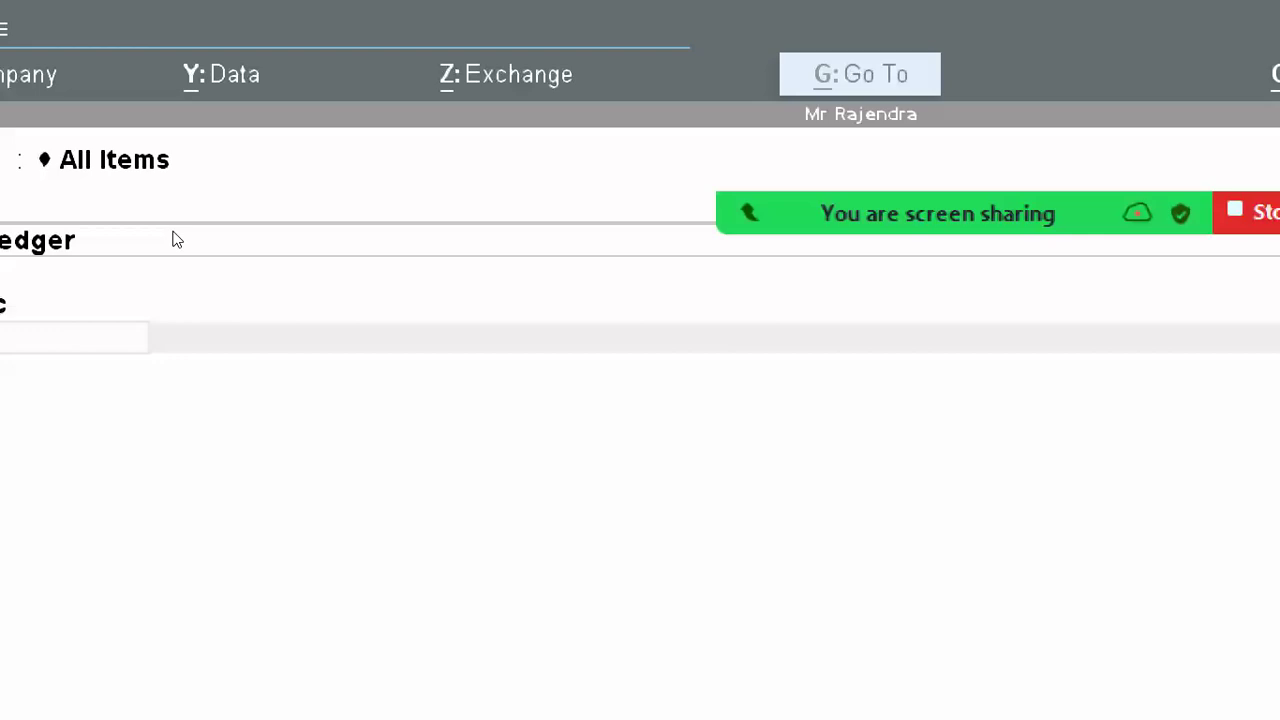
Step: Check the bank deposit transaction in the Word document and add an Icici Bank ledger under Bank Accounts in TallyPrime, without an opening balance
key(super+Tab)
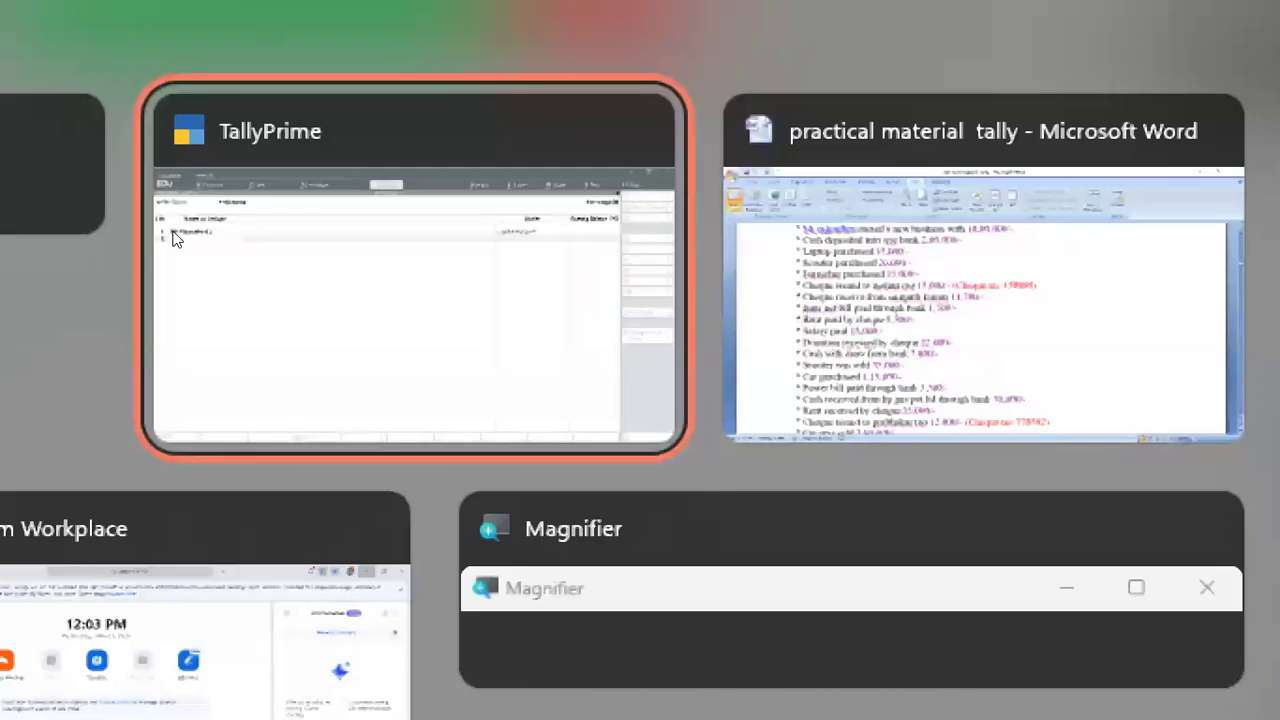
key(Right)
key(Return)
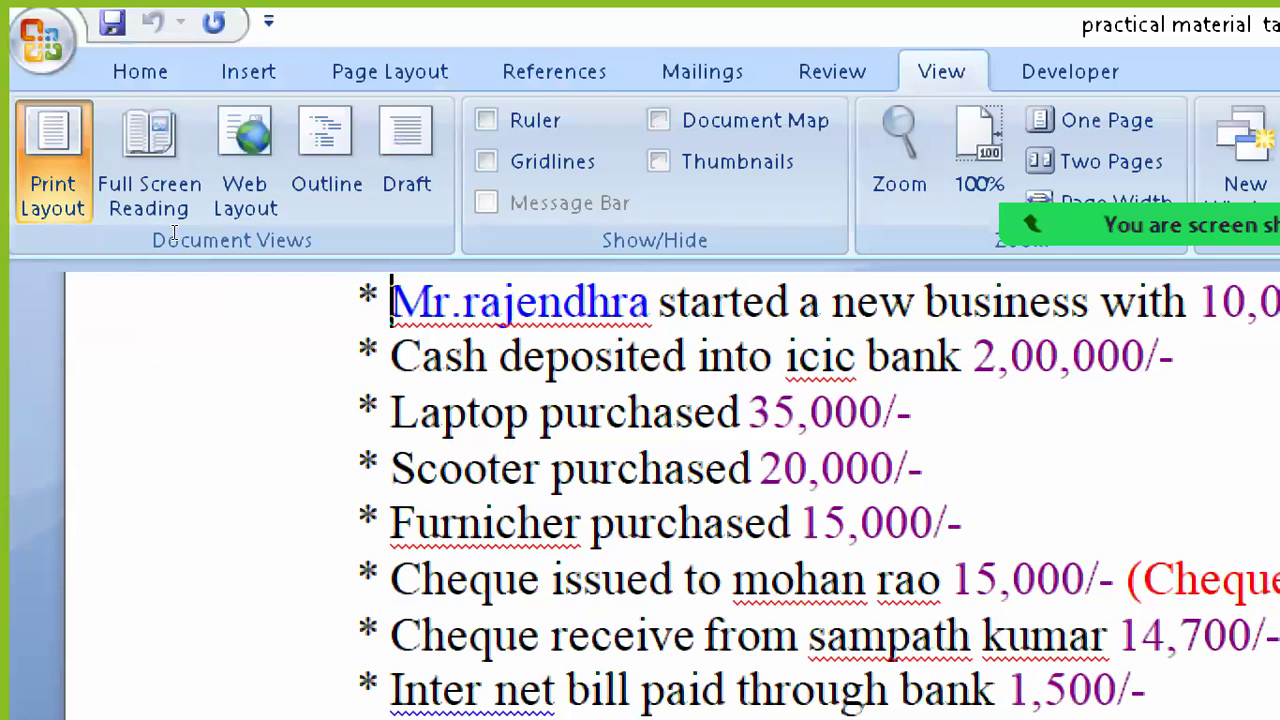
key(alt+Tab)
key(Right)
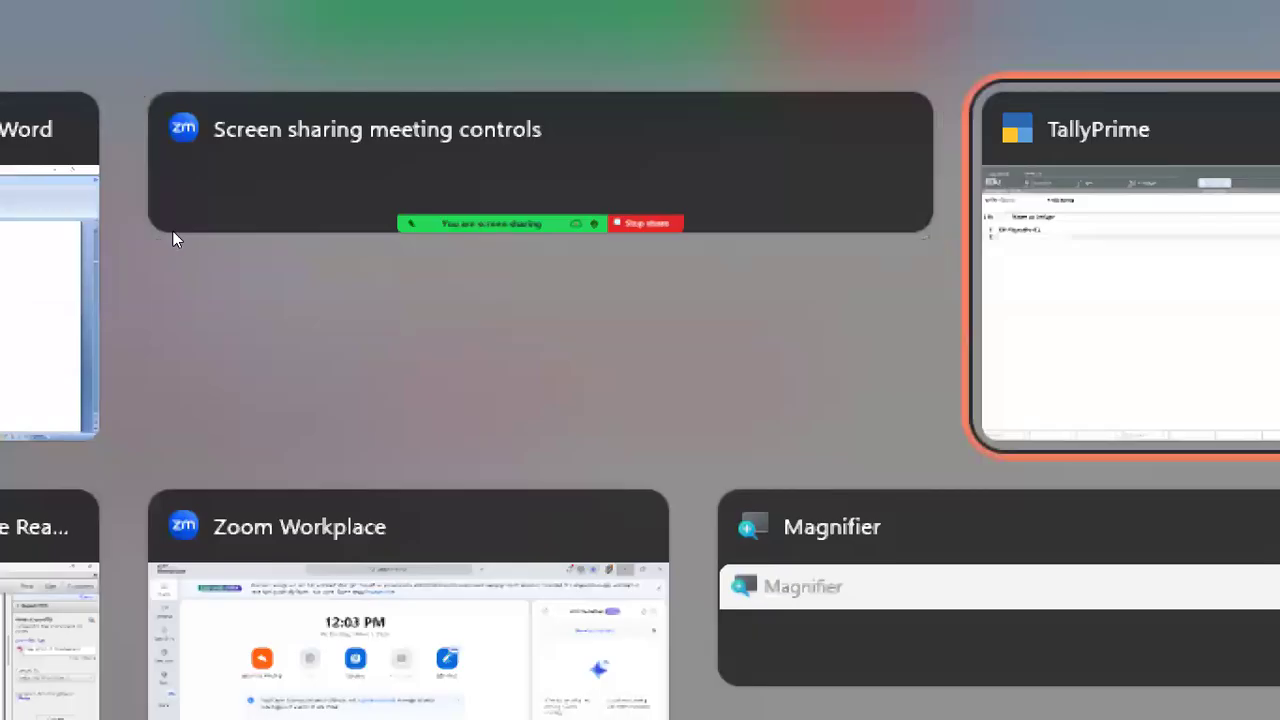
key(Return)
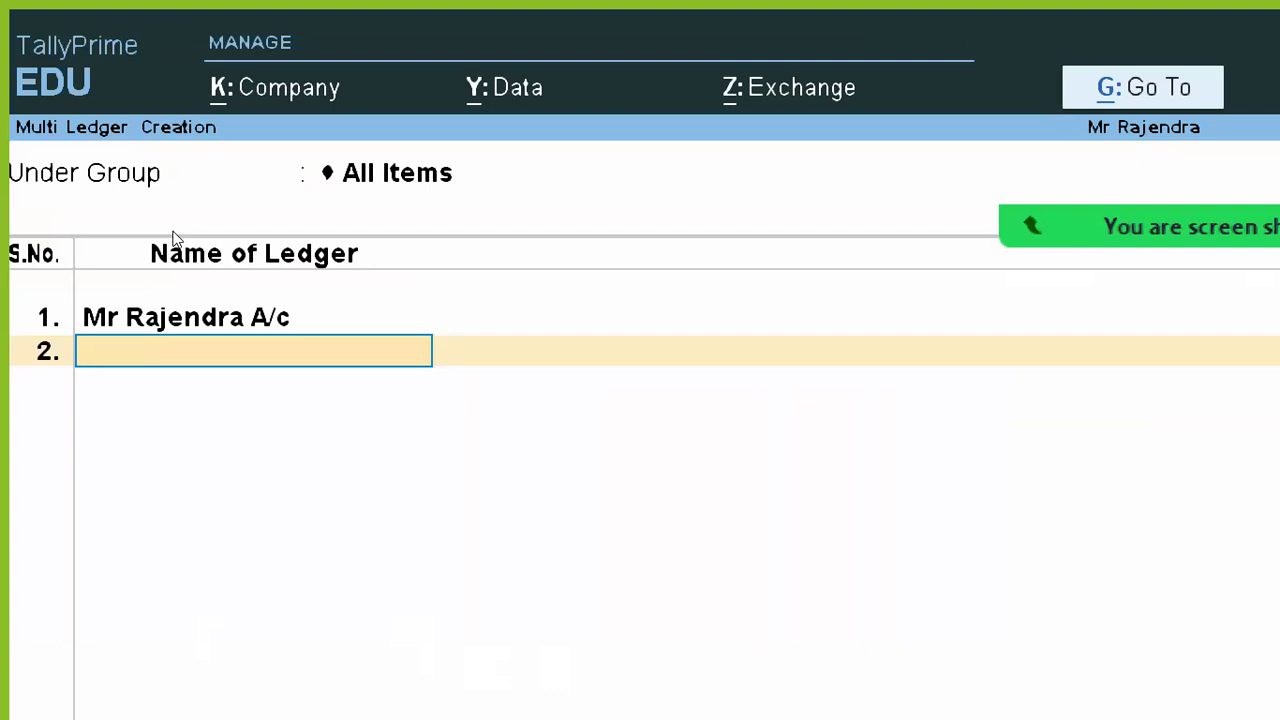
text(Icici)
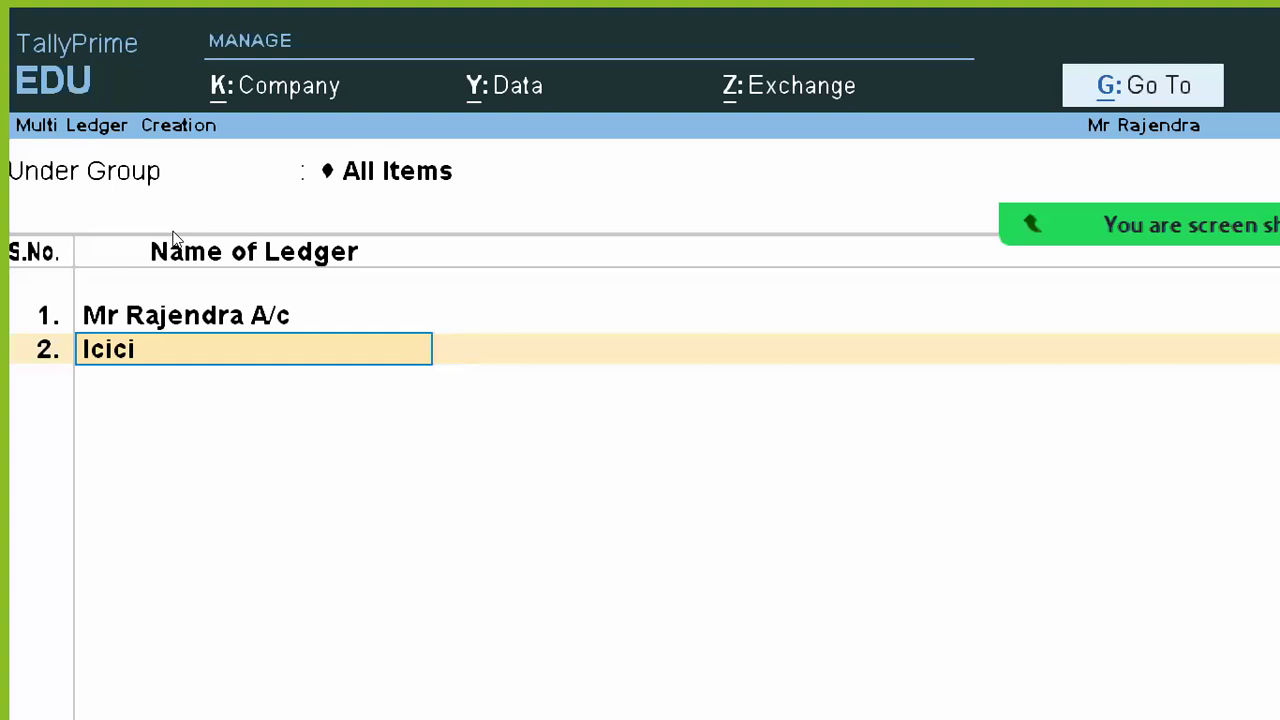
text( Bank)
key(Return)
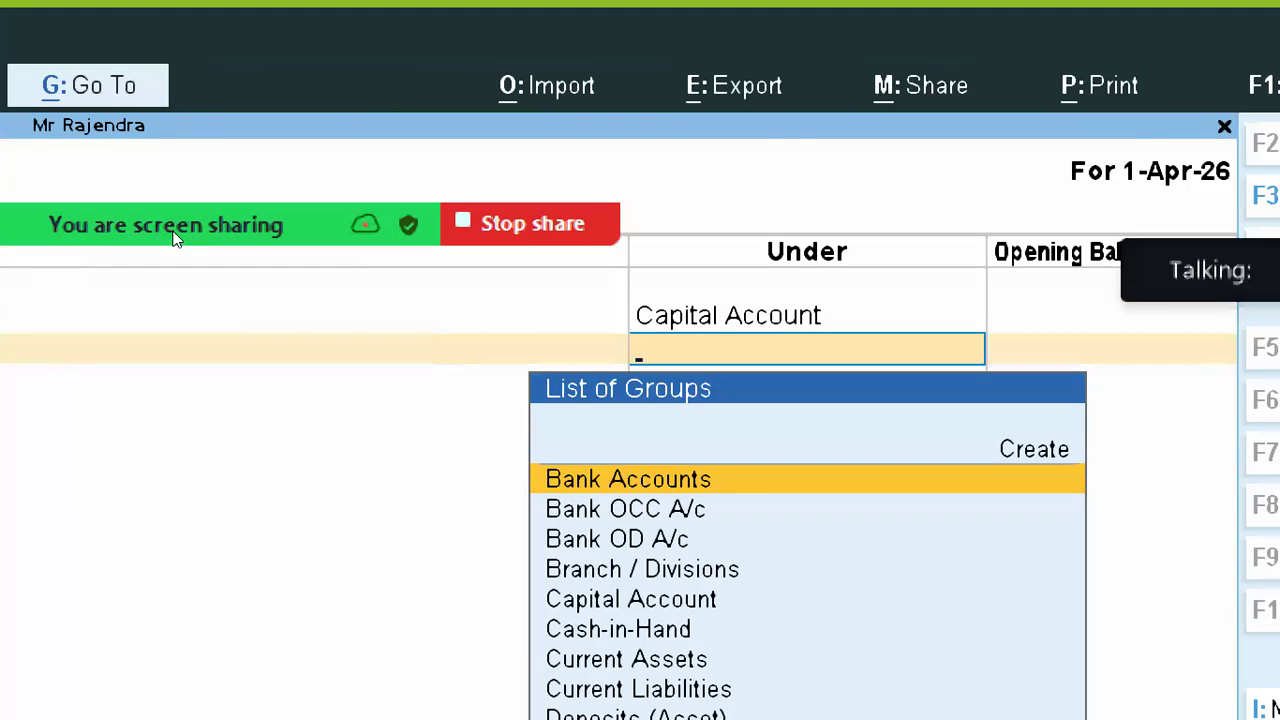
key(Return)
key(Return)
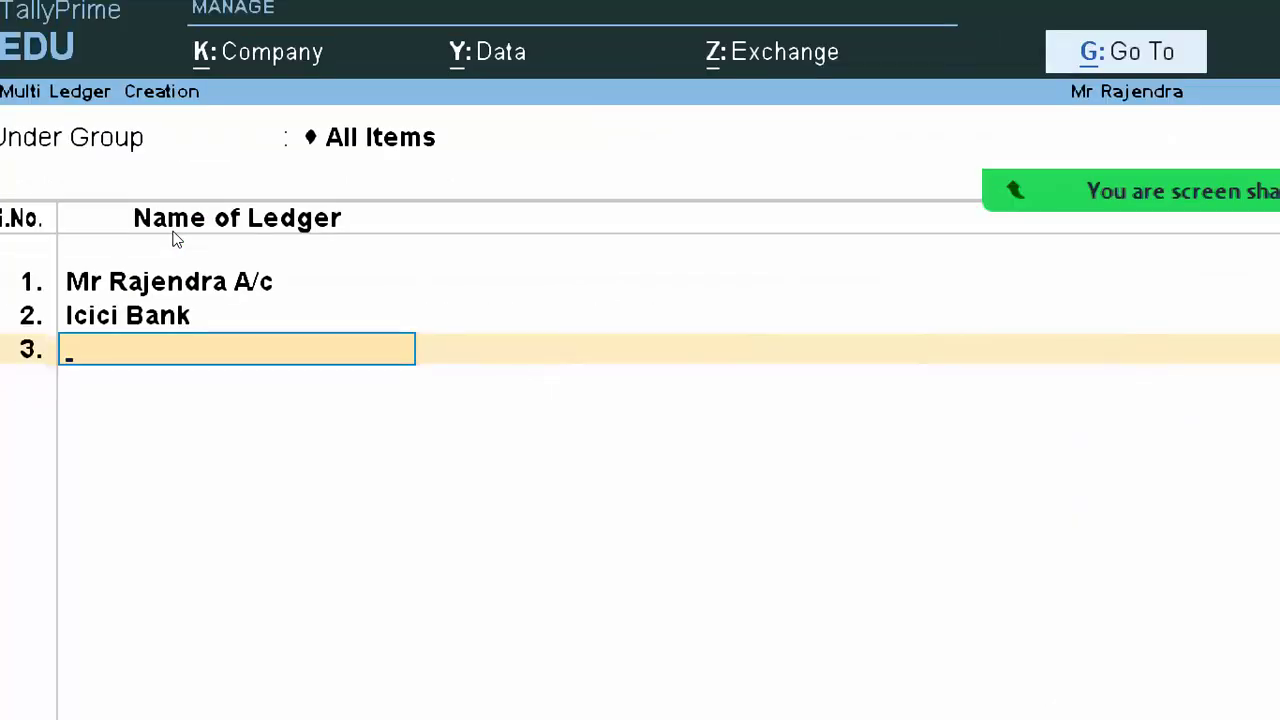
Step: Switch to the "practical material tally" Word document and check the laptop purchase transaction in Problem 3
key(alt+Tab)
key(alt+Tab)
key(alt+Tab)
key(alt+Tab)
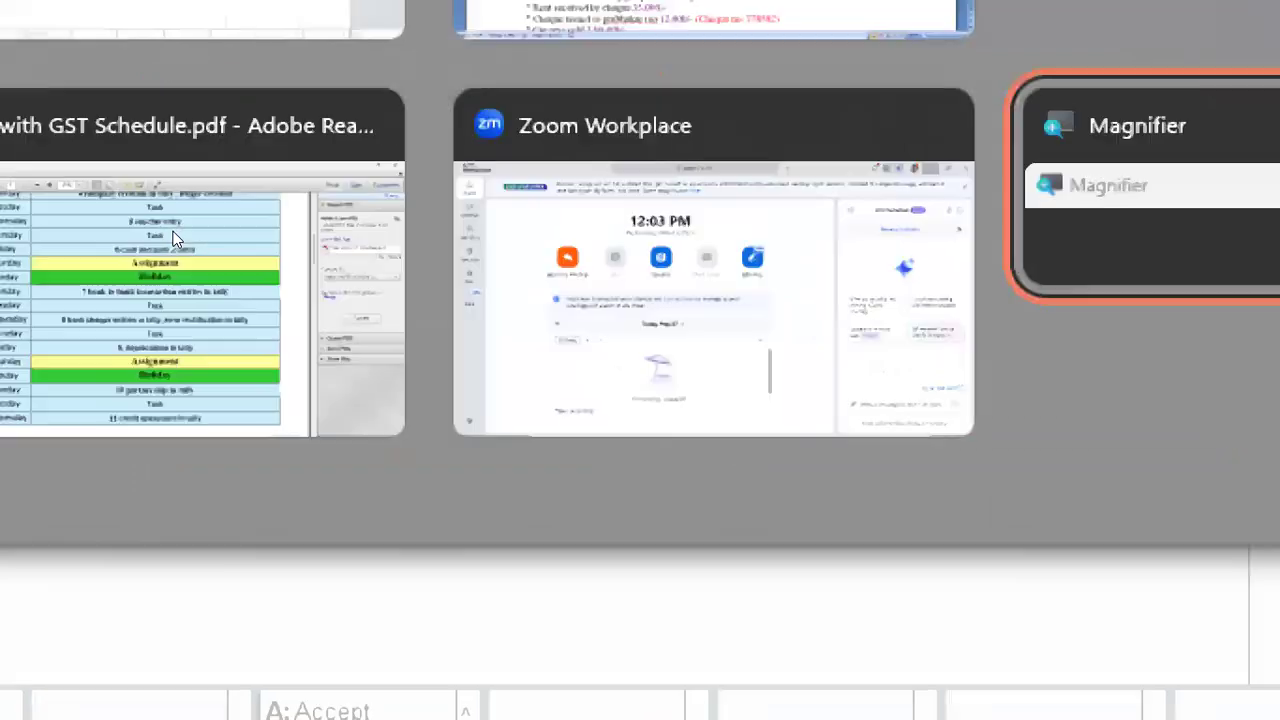
key(alt+Tab)
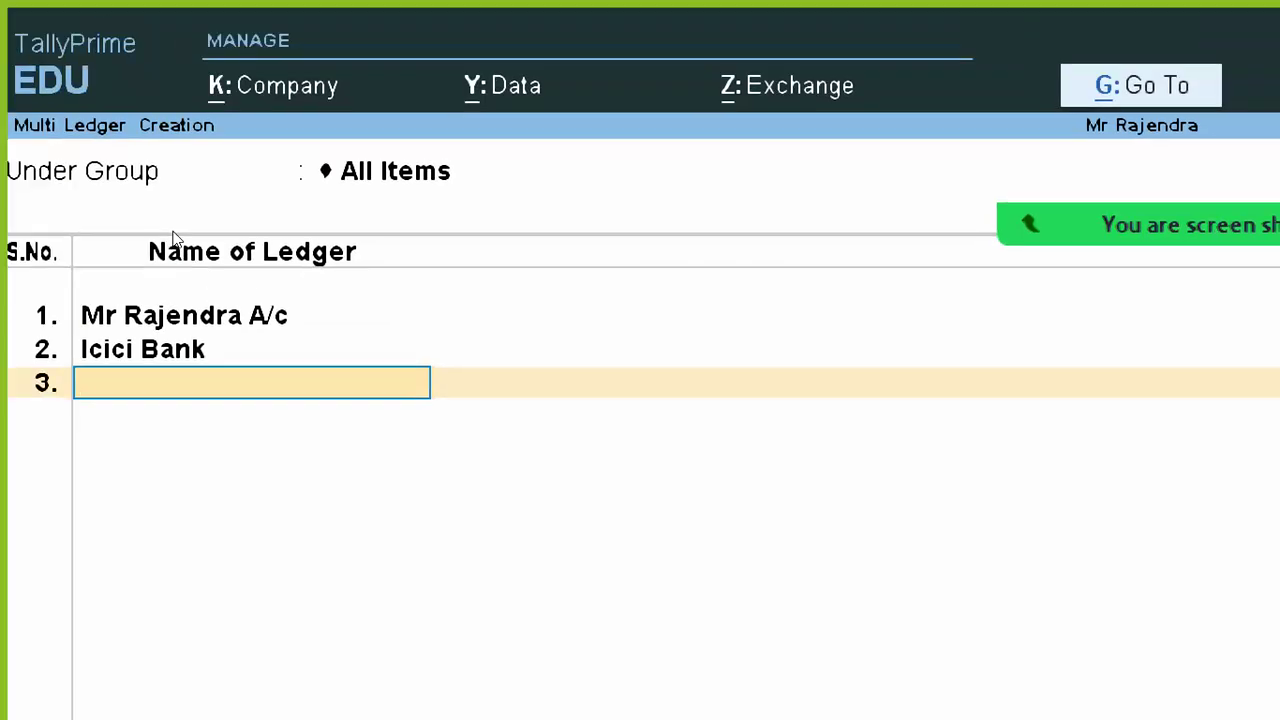
key(alt+Tab)
key(alt+Tab)
key(alt+Tab)
key(alt+Tab)
key(alt+Tab)
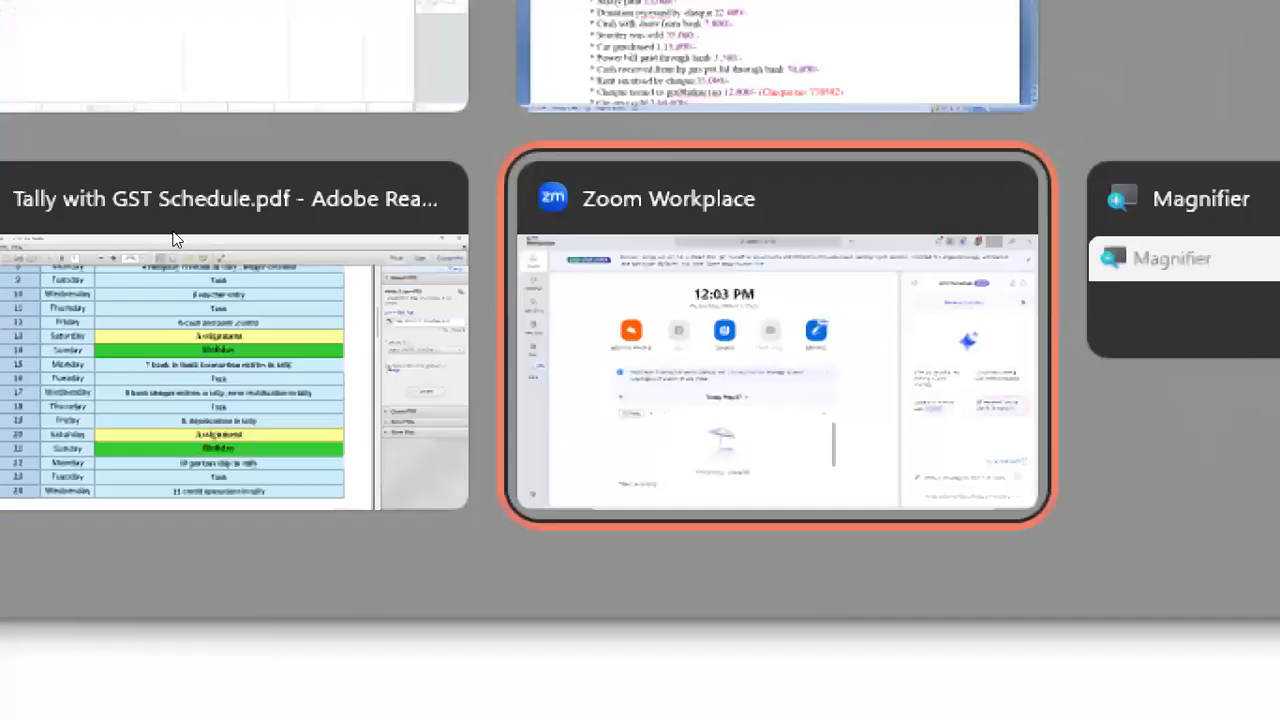
key(alt+Tab)
key(alt+Tab)
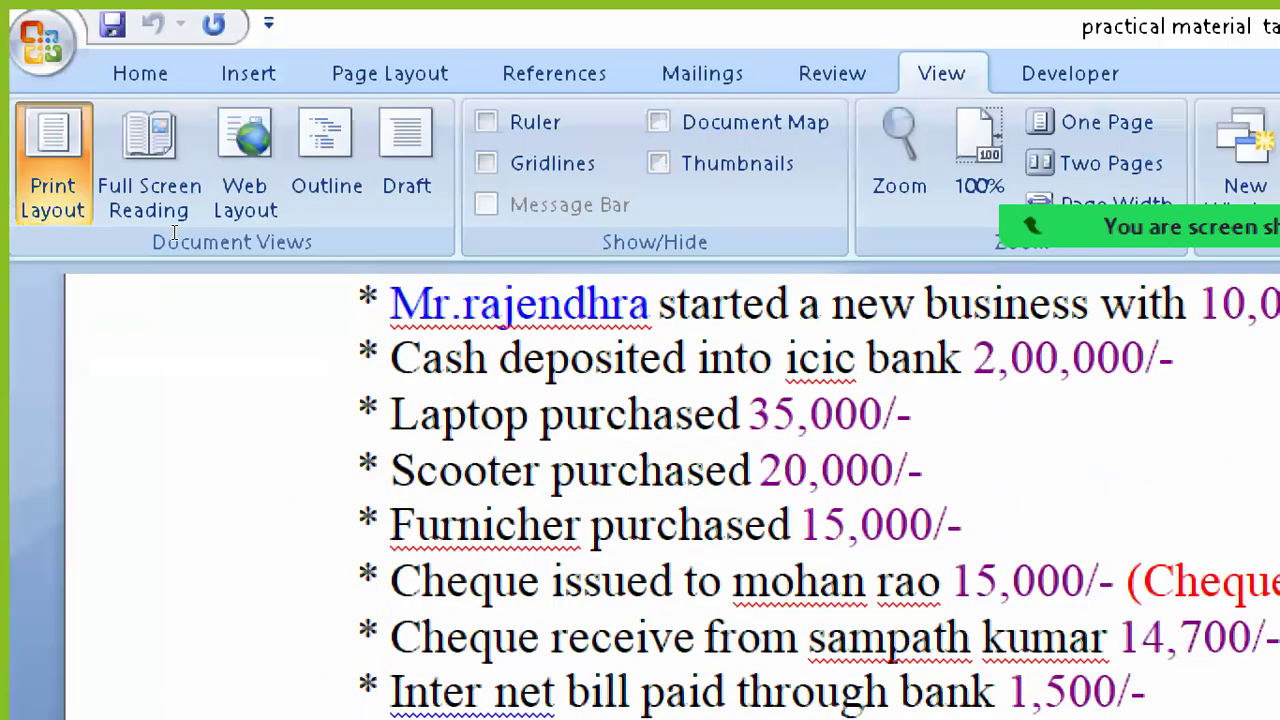
Step: Switch to TallyPrime and add a Laptop A/c ledger under Fixed Assets, leaving the opening balance empty
key(alt+Tab)
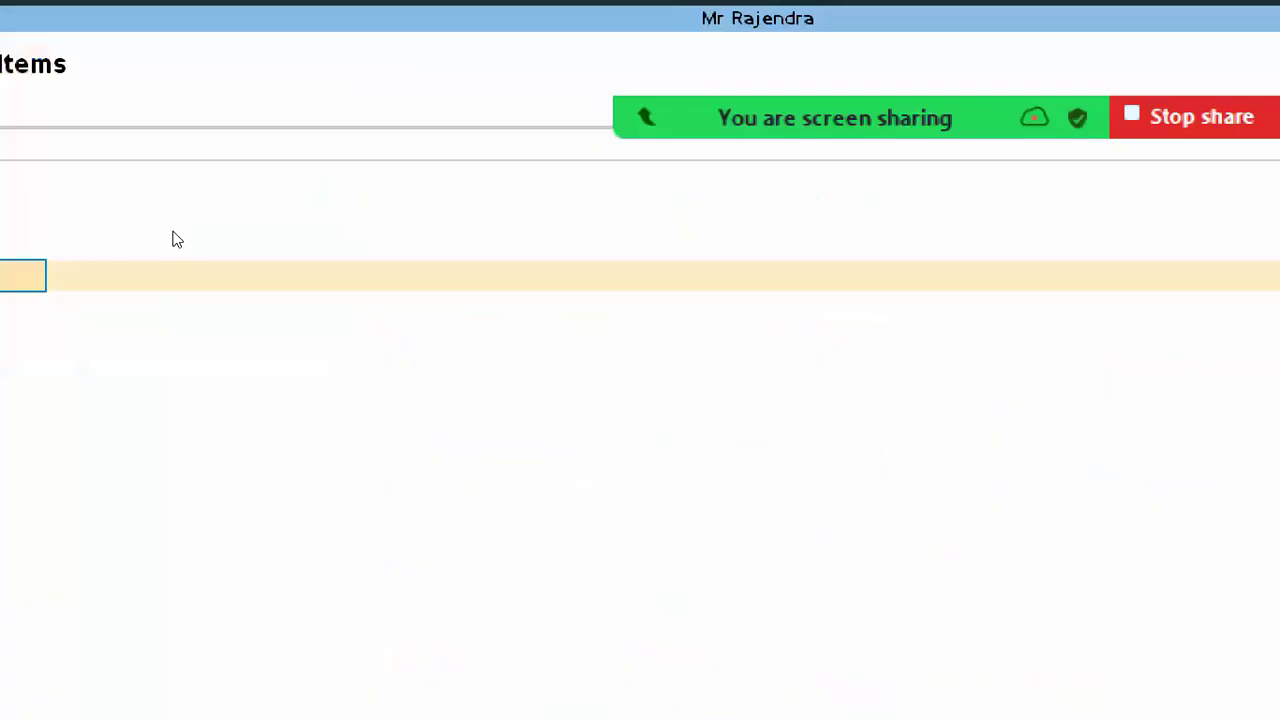
text(Lap)
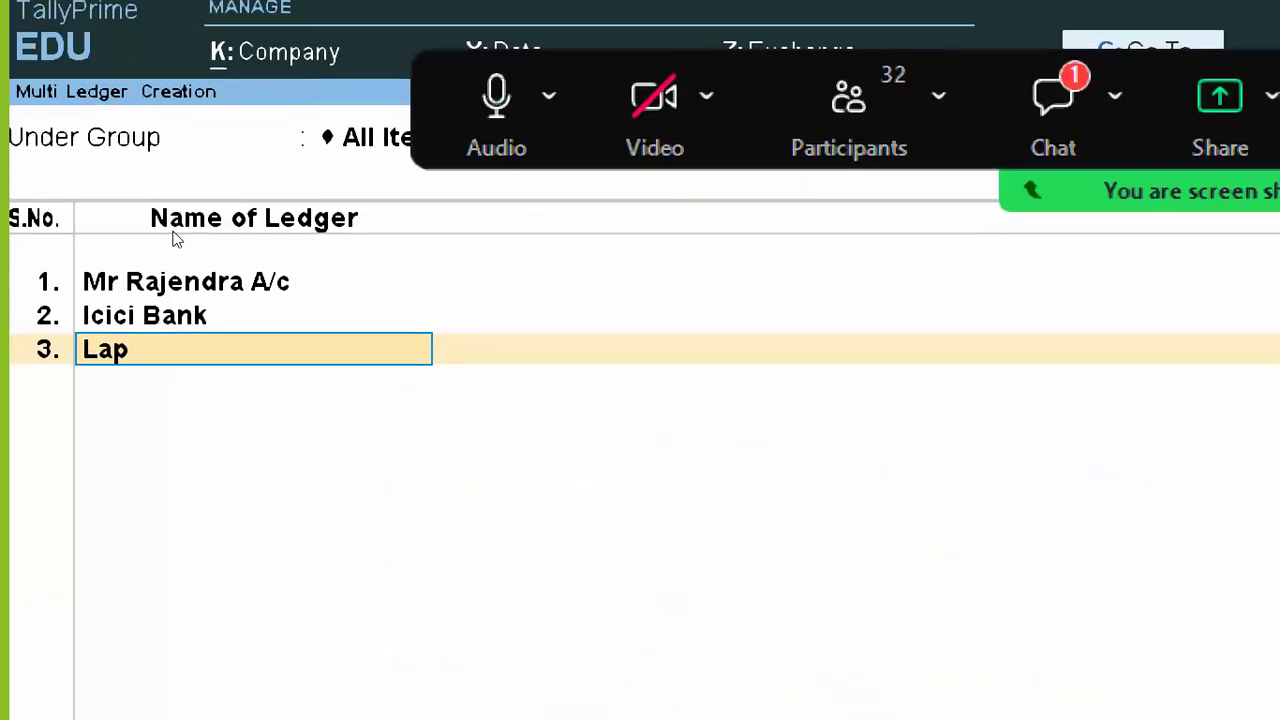
text(top a/c)
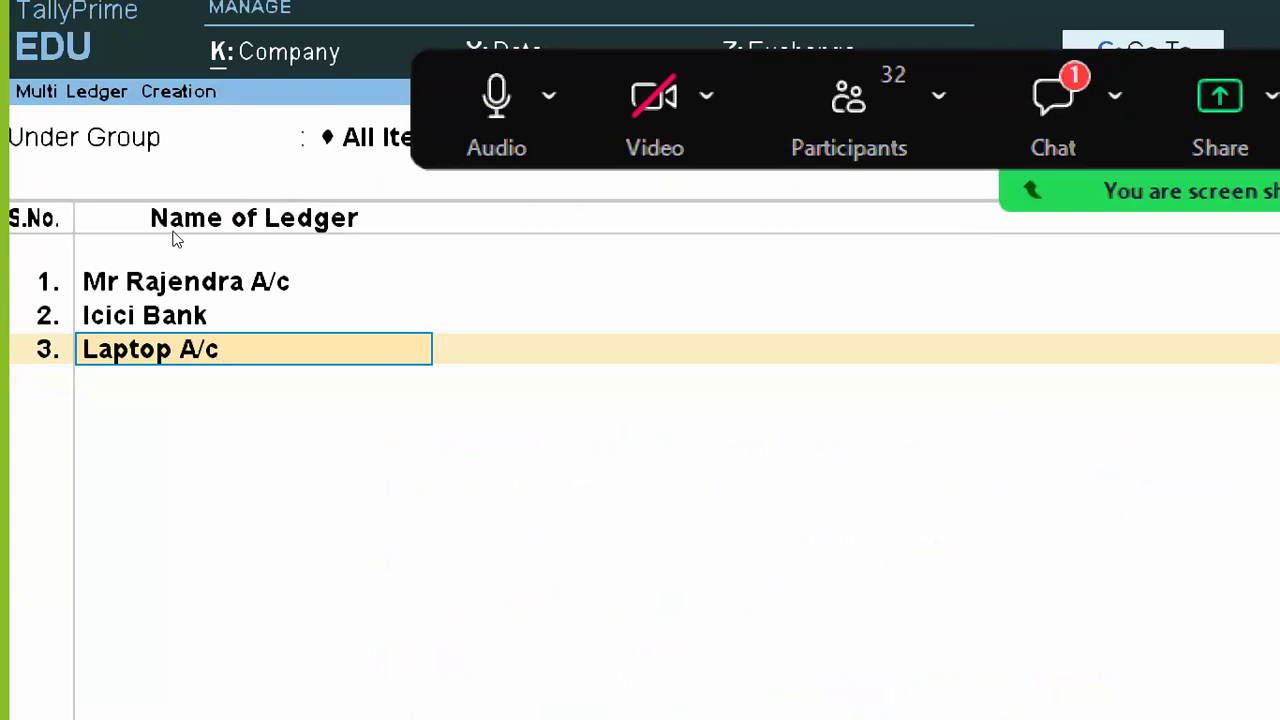
key(Return)
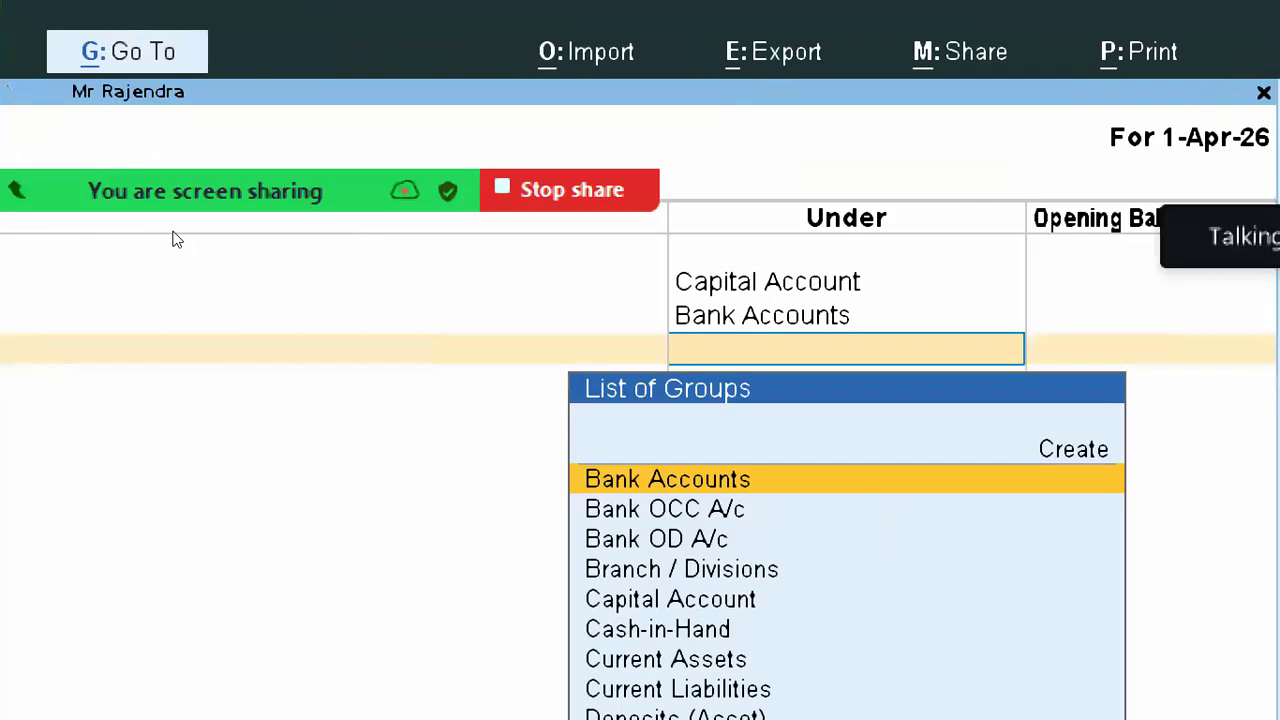
text(Fixe)
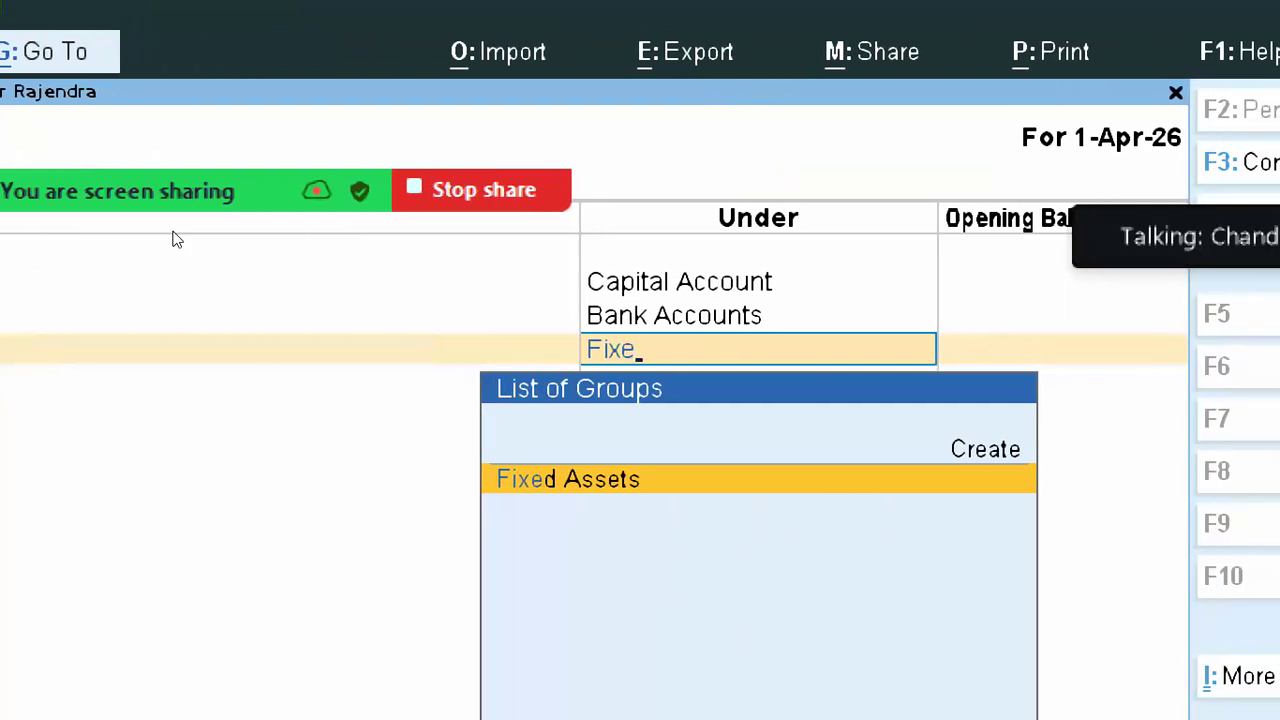
key(Return)
key(Return)
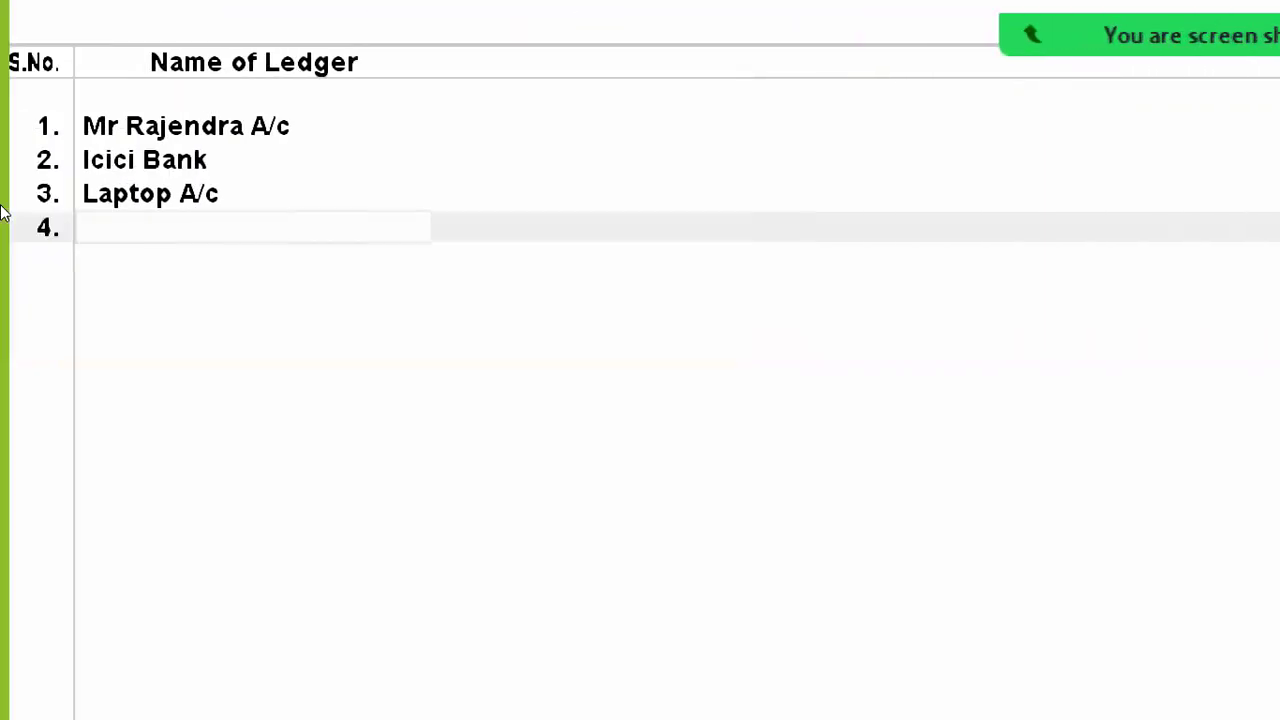
Step: Check the scooter purchase in the Word document and add a Schooter A/c ledger under Fixed Assets in TallyPrime, without an opening balance
key(super+Tab)
key(Right)
key(Return)
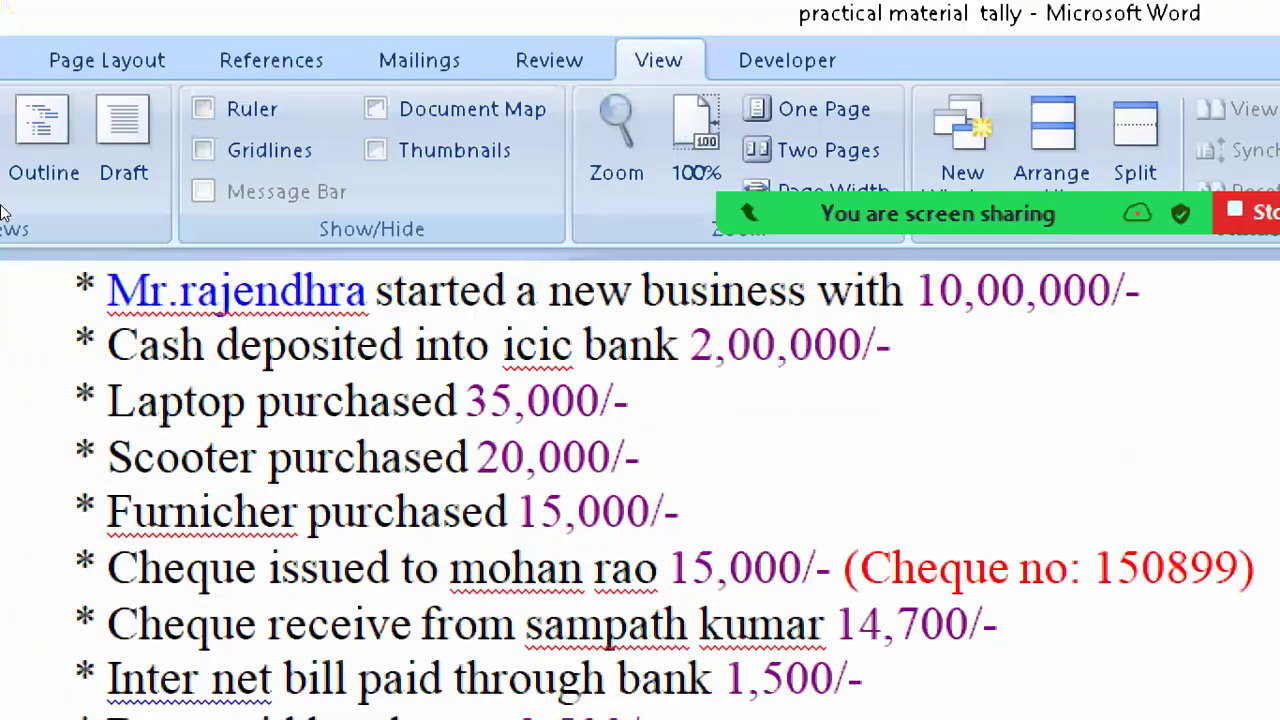
key(super+Tab)
key(Right)
key(Return)
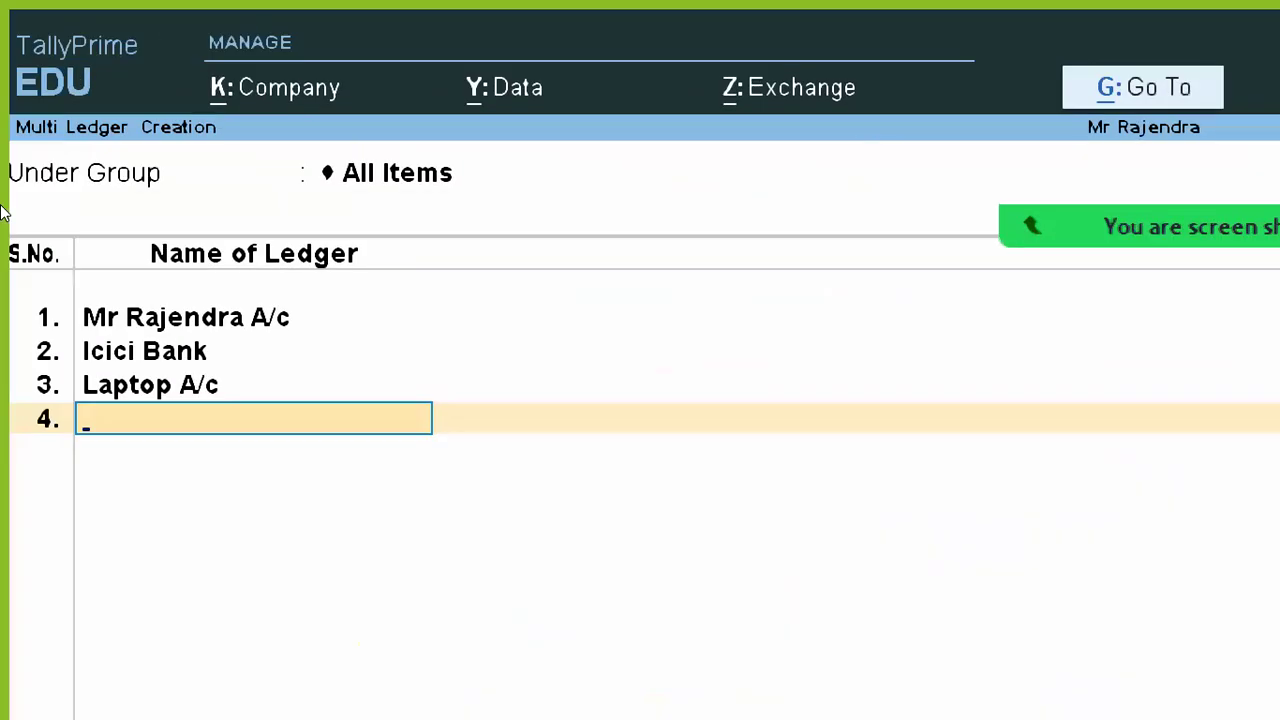
text(Schooter)
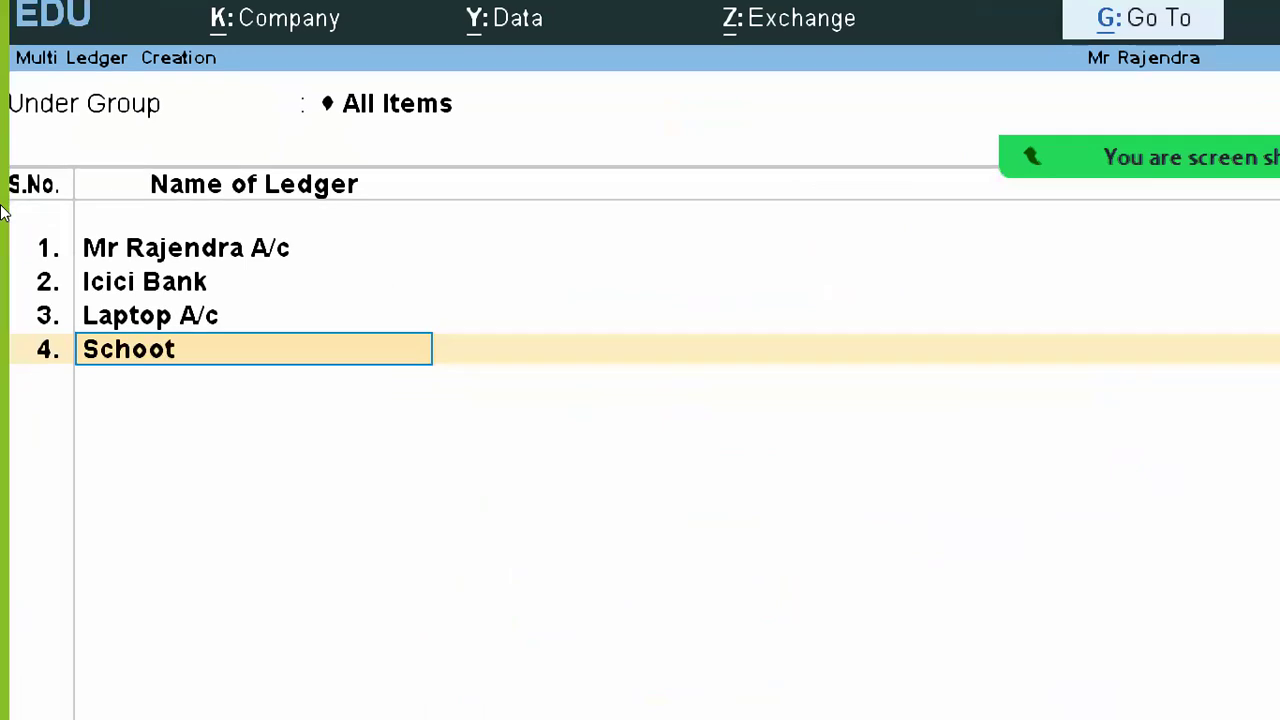
text( a/c)
key(Return)
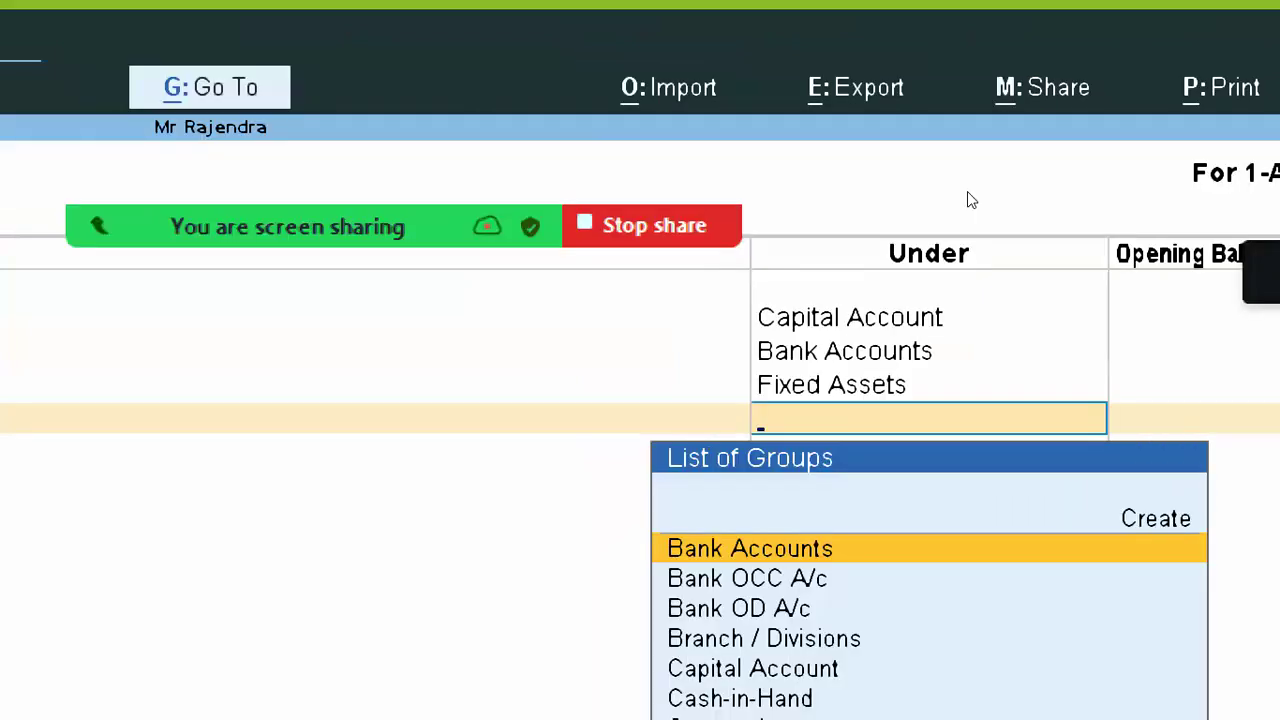
text(Fixed)
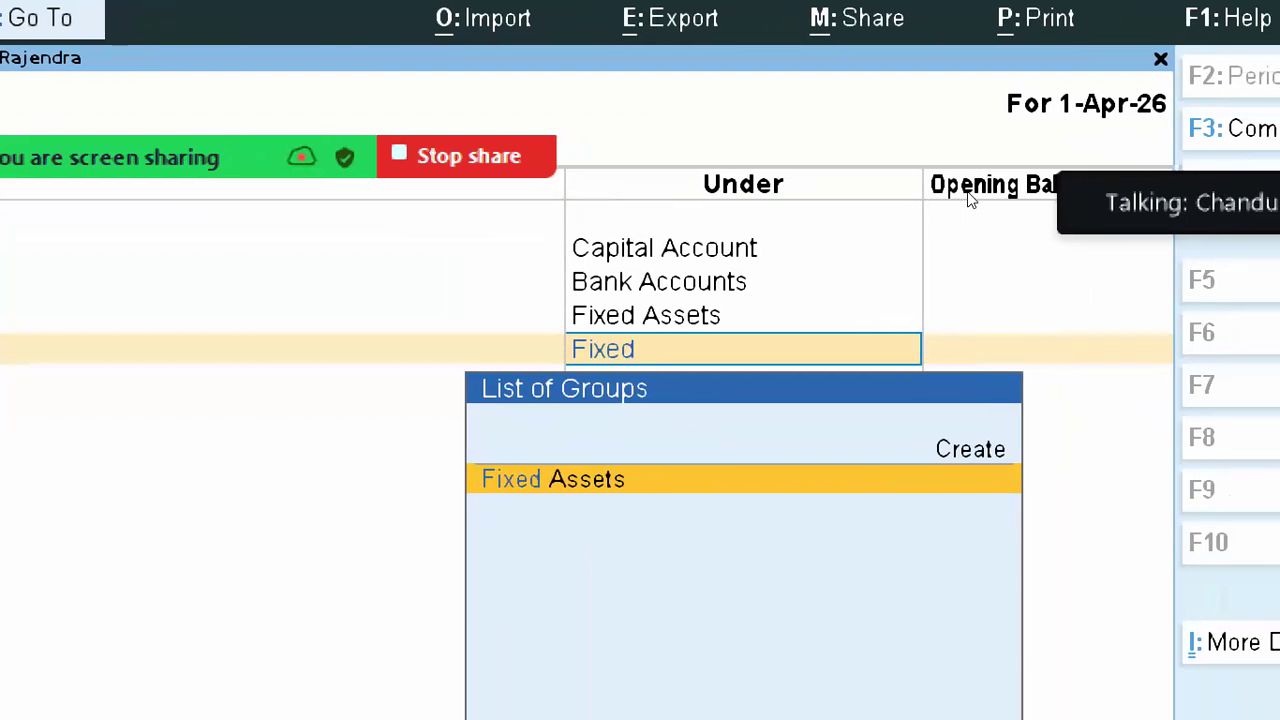
key(Return)
key(Return)
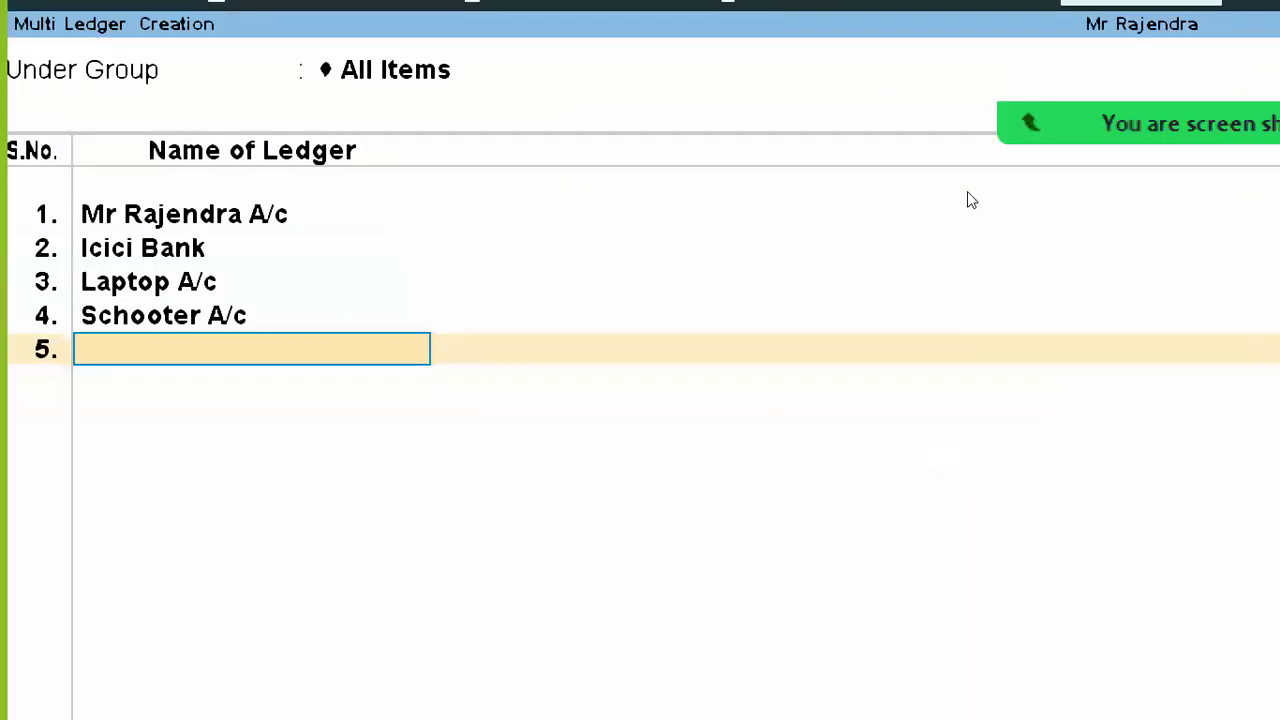
Step: Check the furniture purchase in the Word document and add a Furniture A/c ledger under Fixed Assets in TallyPrime, without an opening balance
key(alt+Tab)
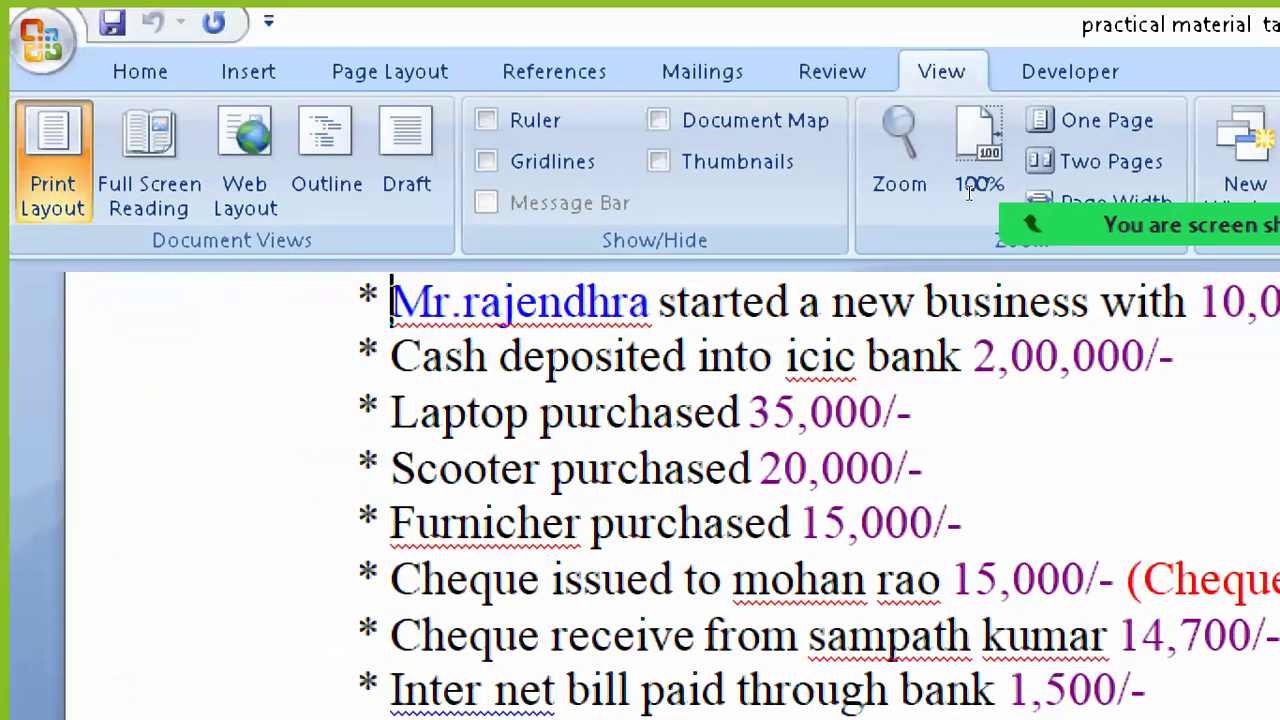
key(alt+Tab)
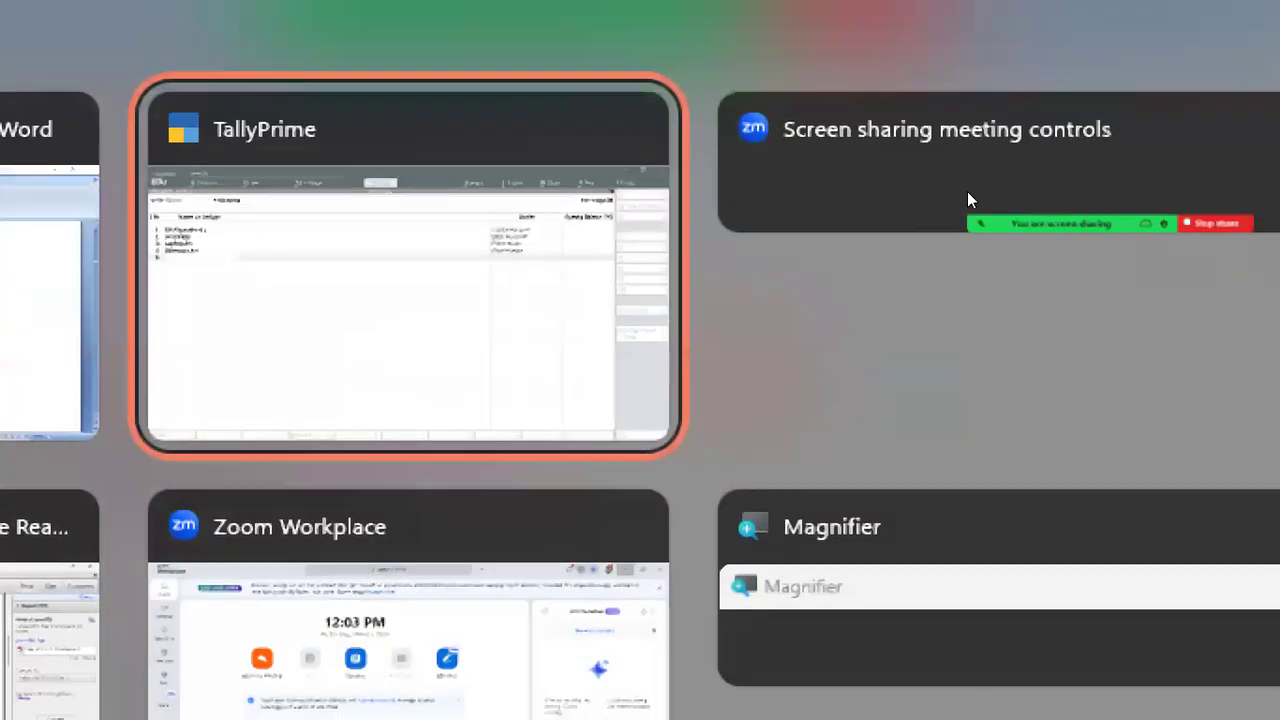
text(Furniture)
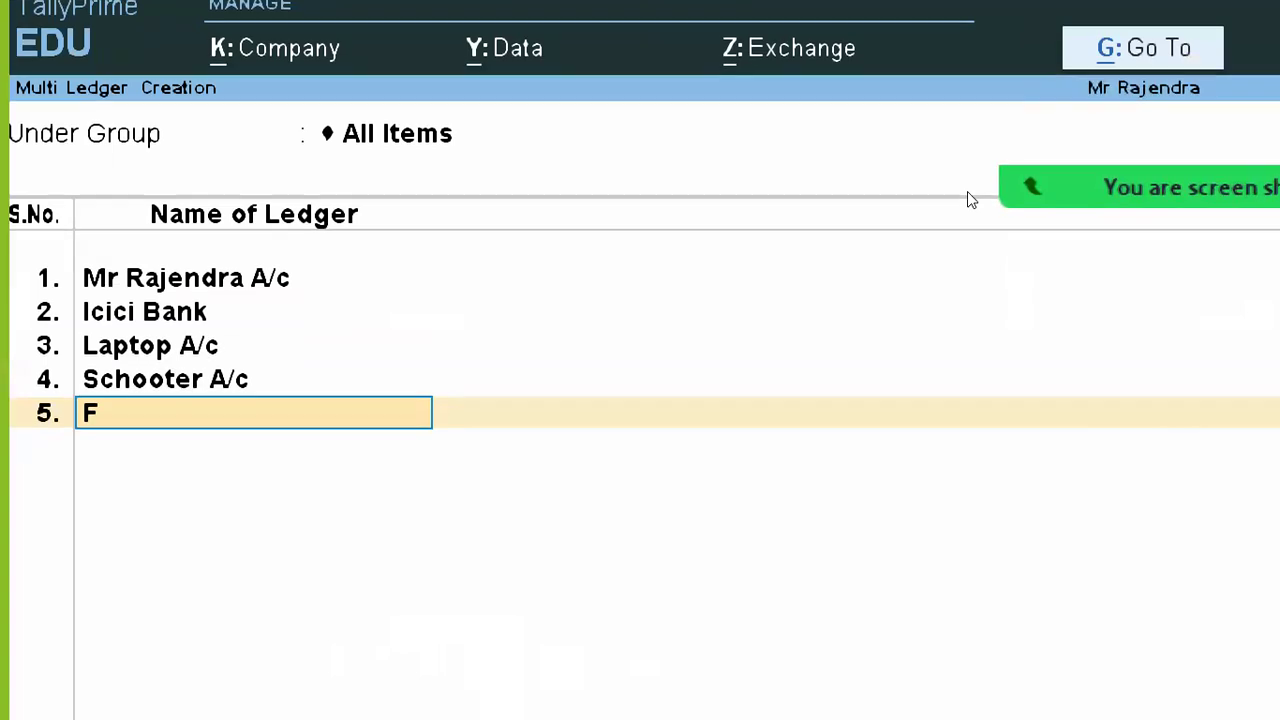
text( A/c)
key(Return)
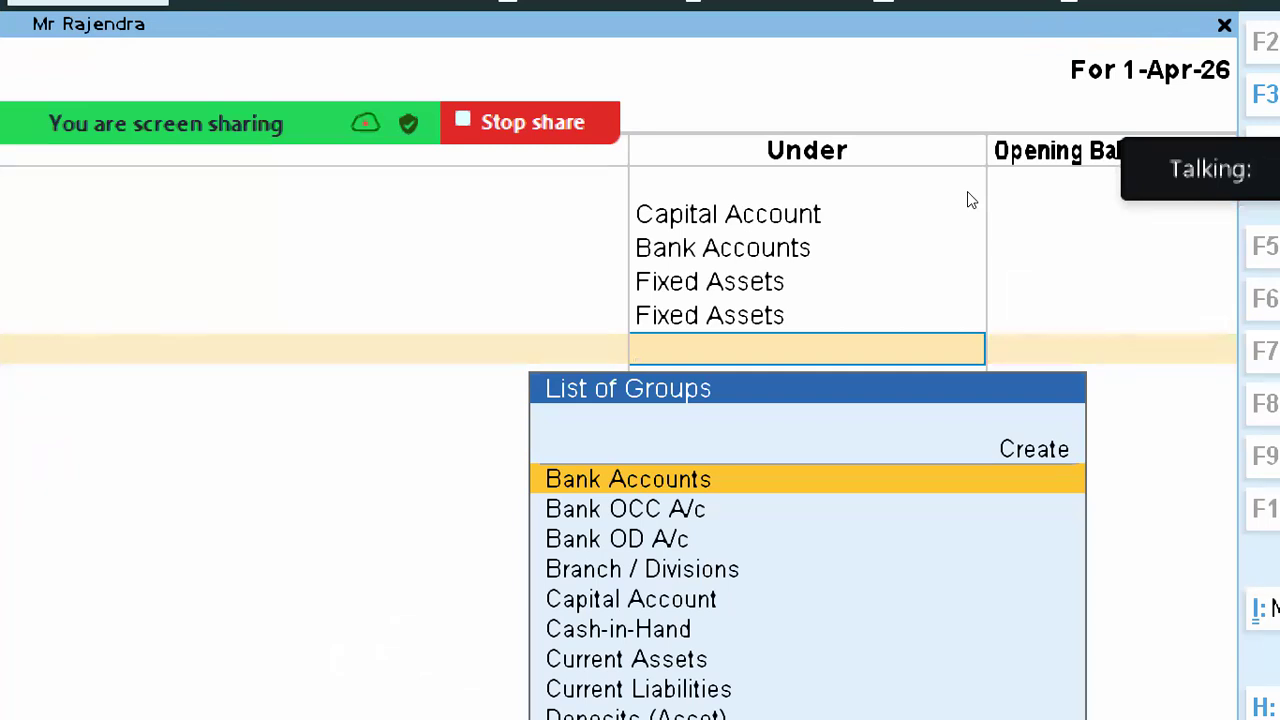
text(Fixed)
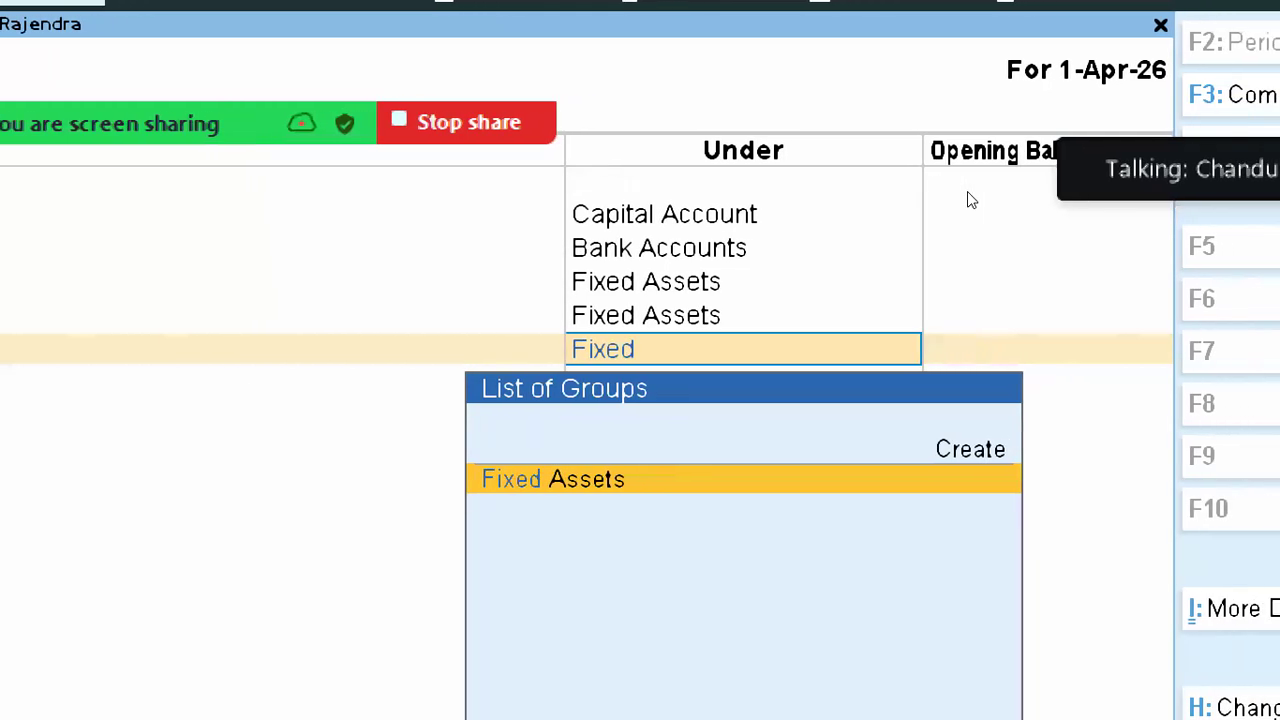
key(Return)
key(Return)
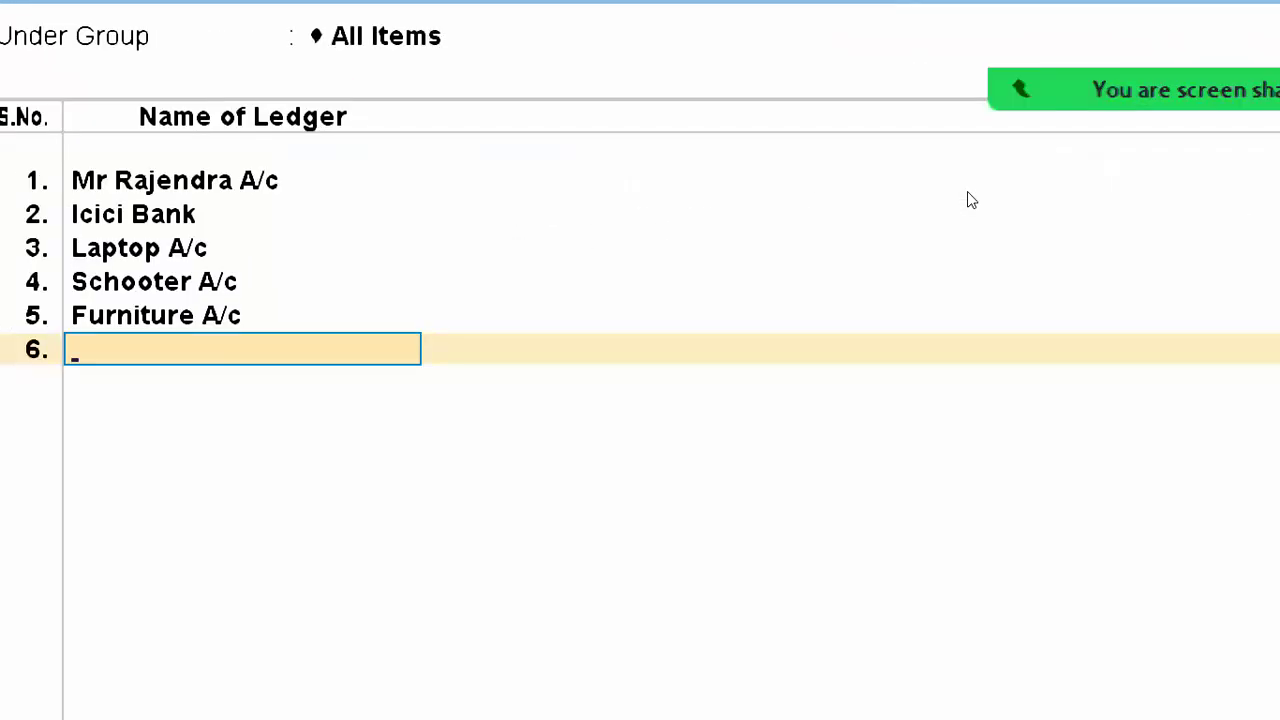
Step: Check the issued cheque in the Word document and add the payee's ledger under Sundry Debtors in TallyPrime, without an opening balance
key(alt+Tab)
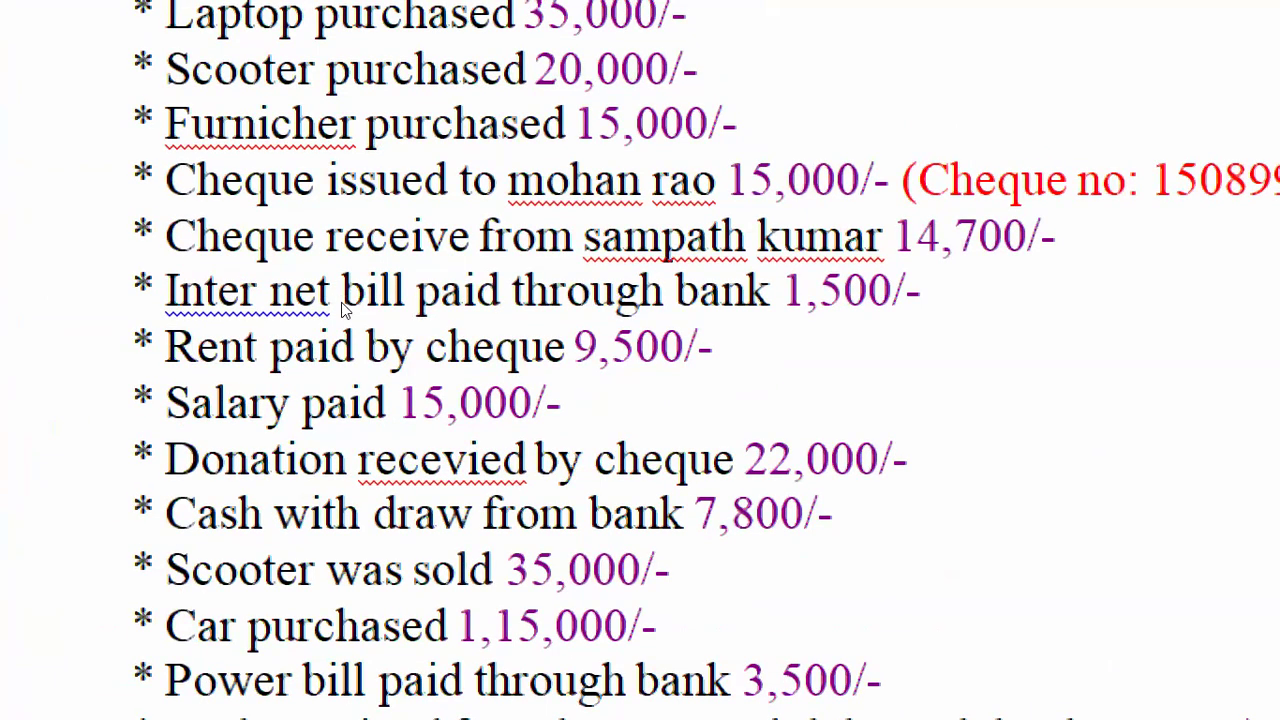
key(alt+Tab)
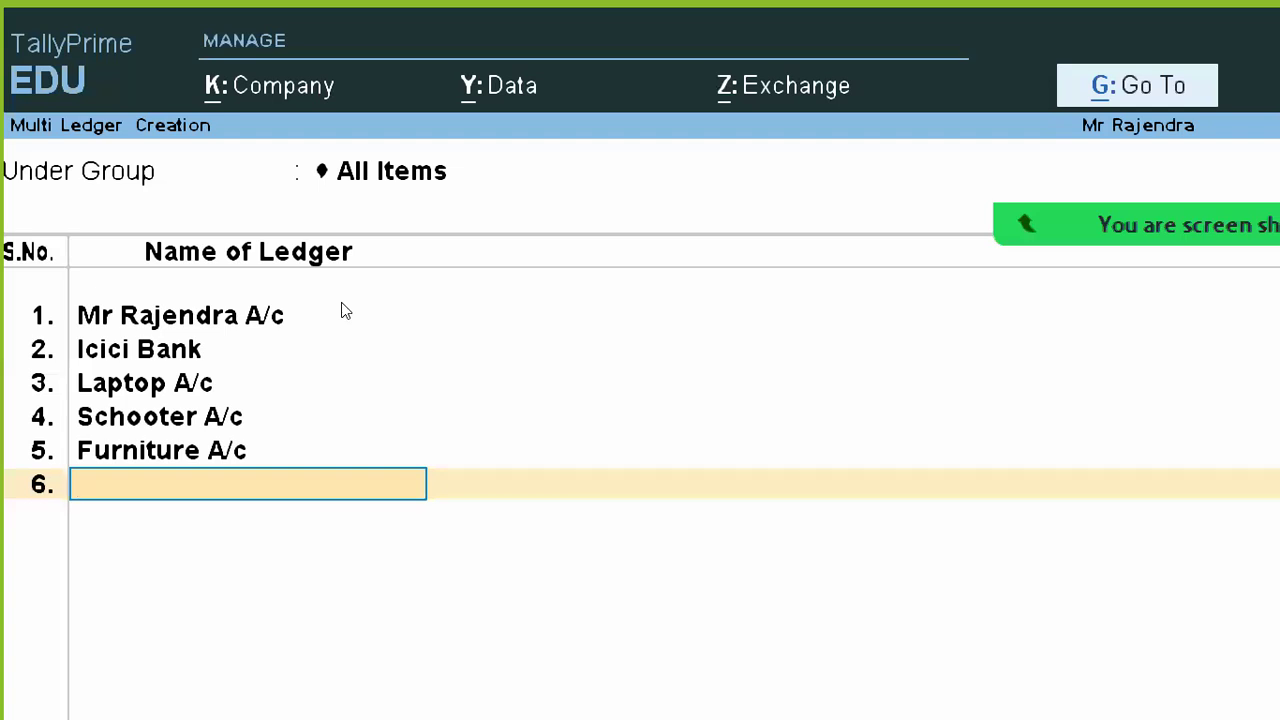
text(Mohan Rao)
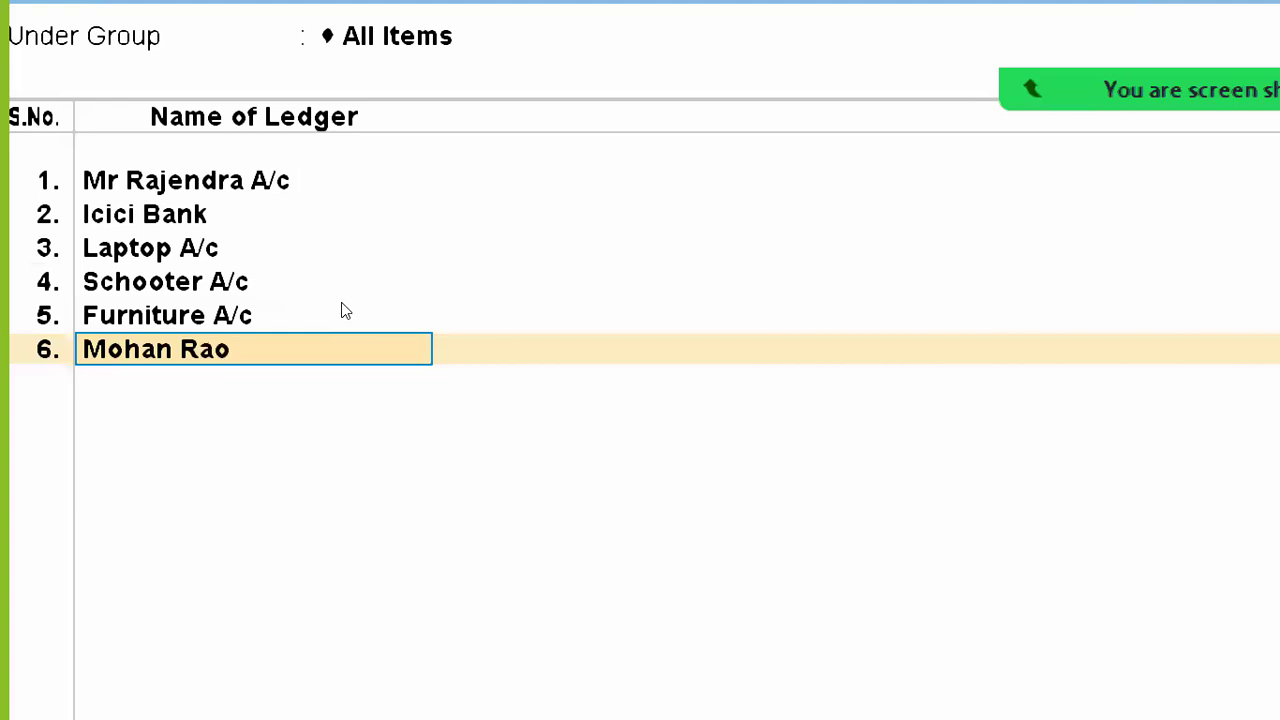
key(Return)
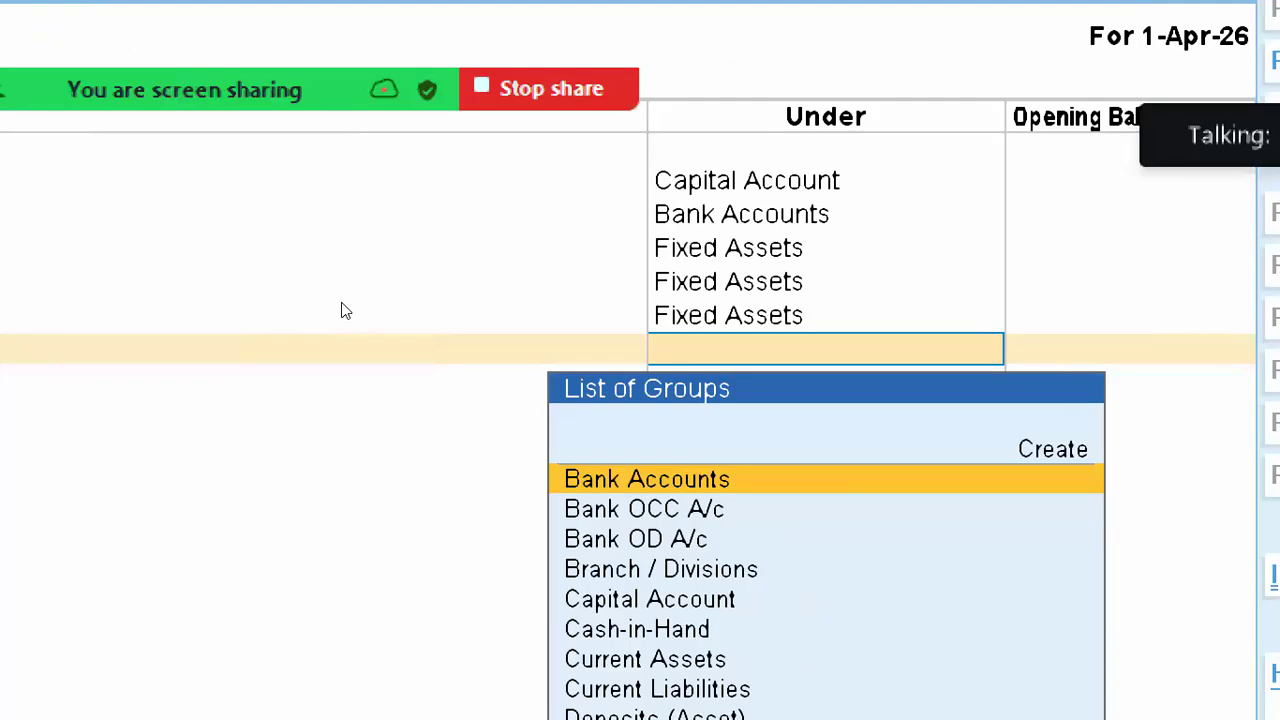
text(Sundr)
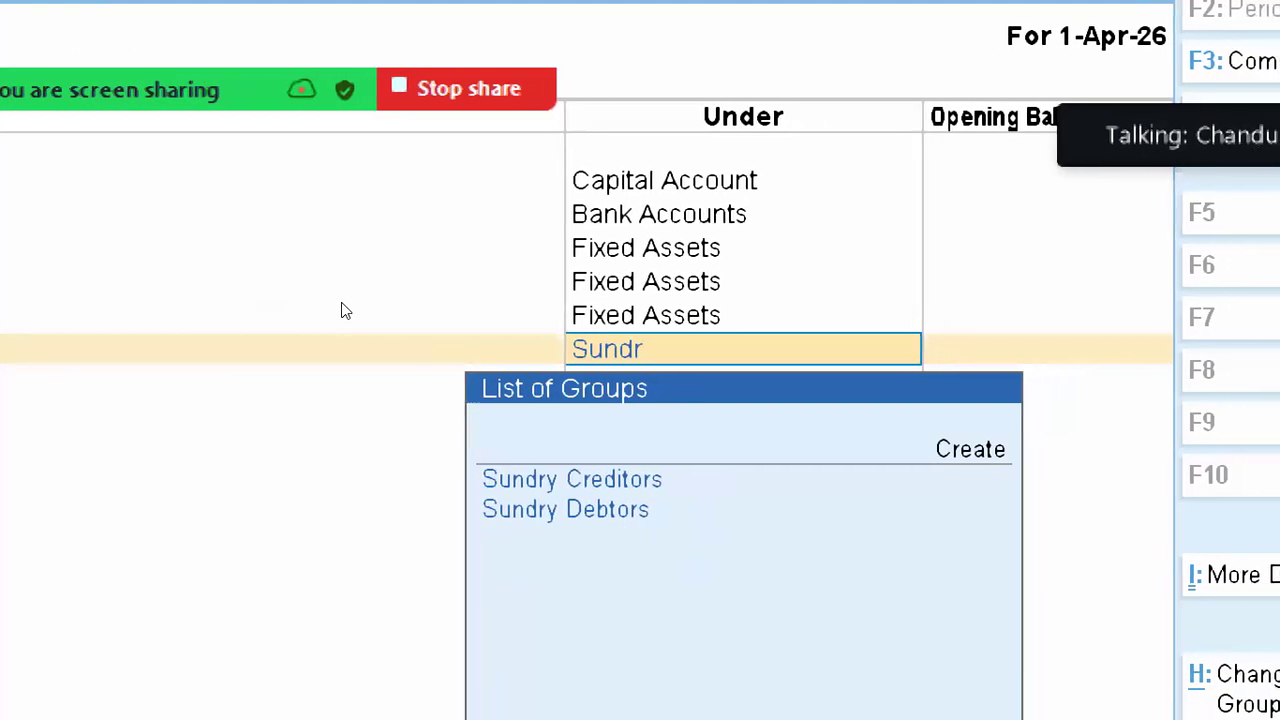
key(Down)
key(Down)
key(Return)
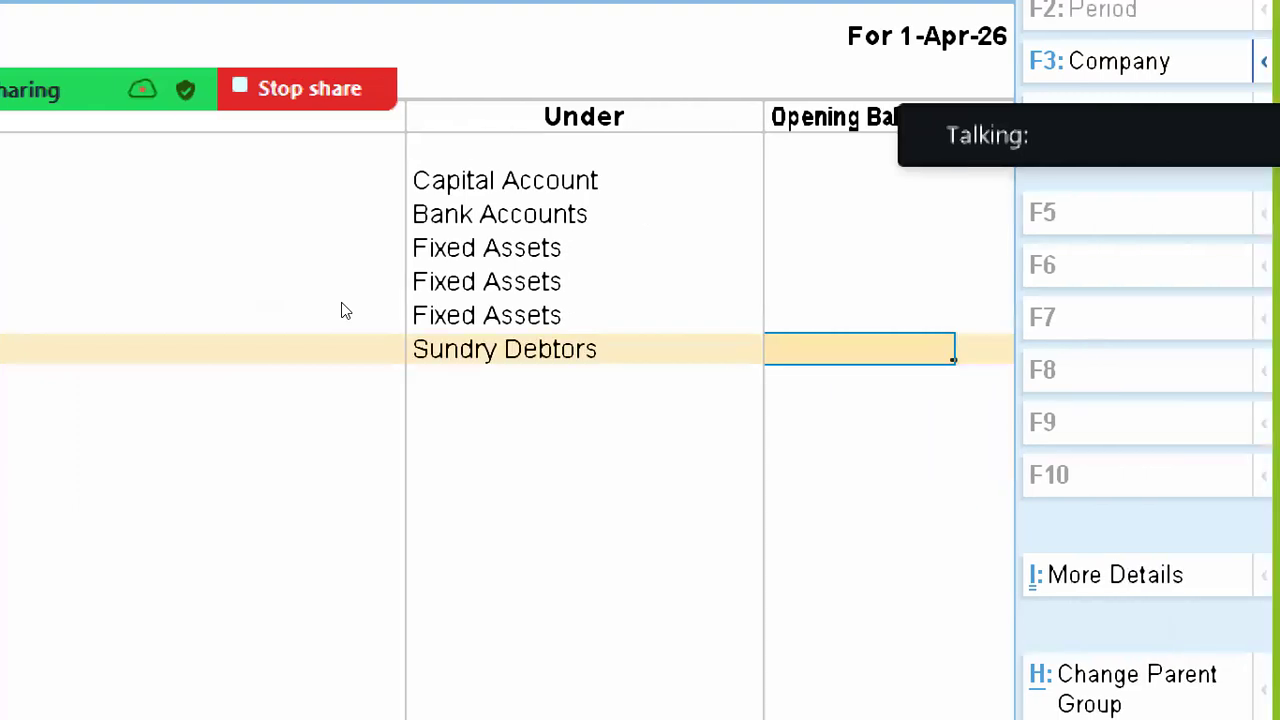
key(Return)
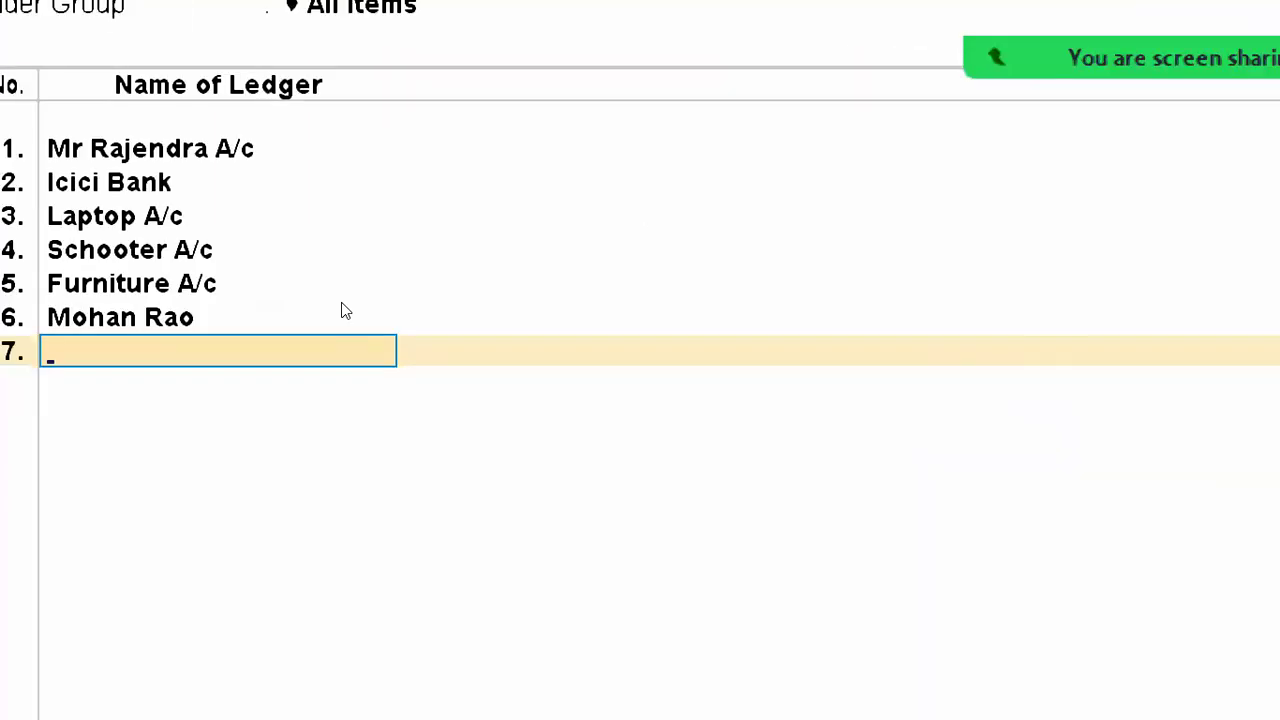
Step: Check the received cheque in the Word document and add the payer's ledger under Sundry Creditors in TallyPrime, without an opening balance
key(alt+Tab)
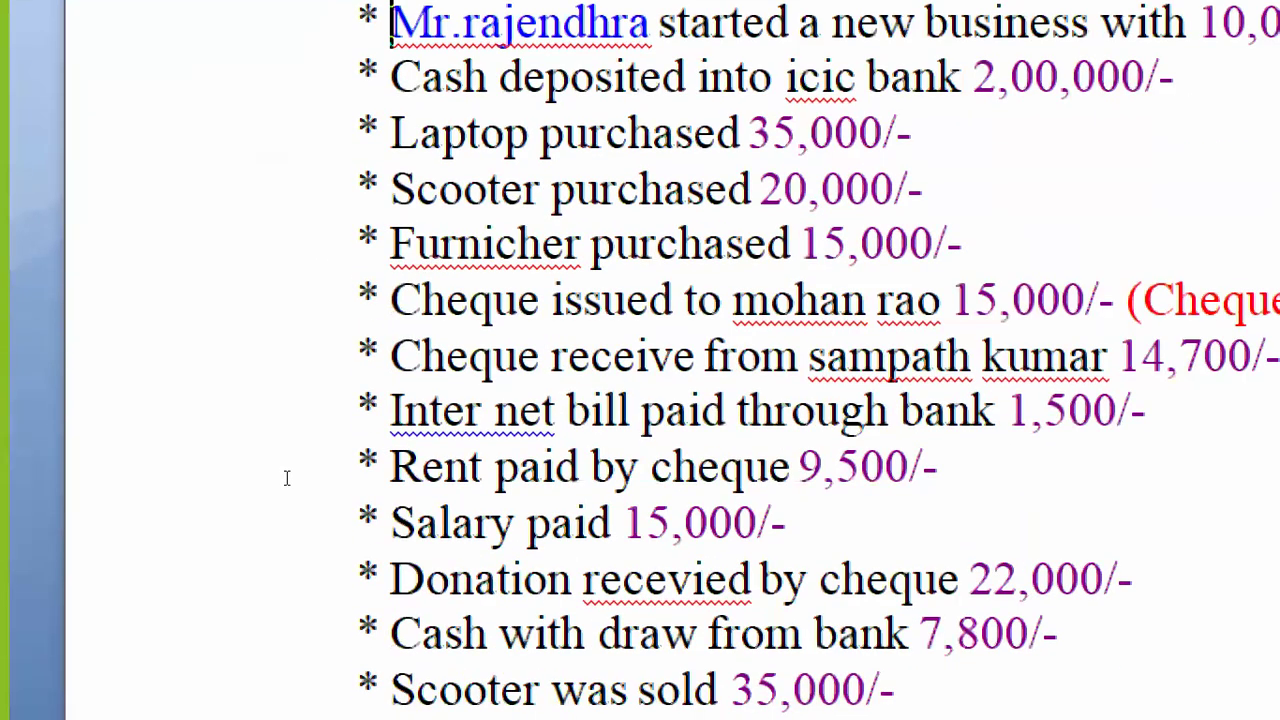
key(alt+Tab)
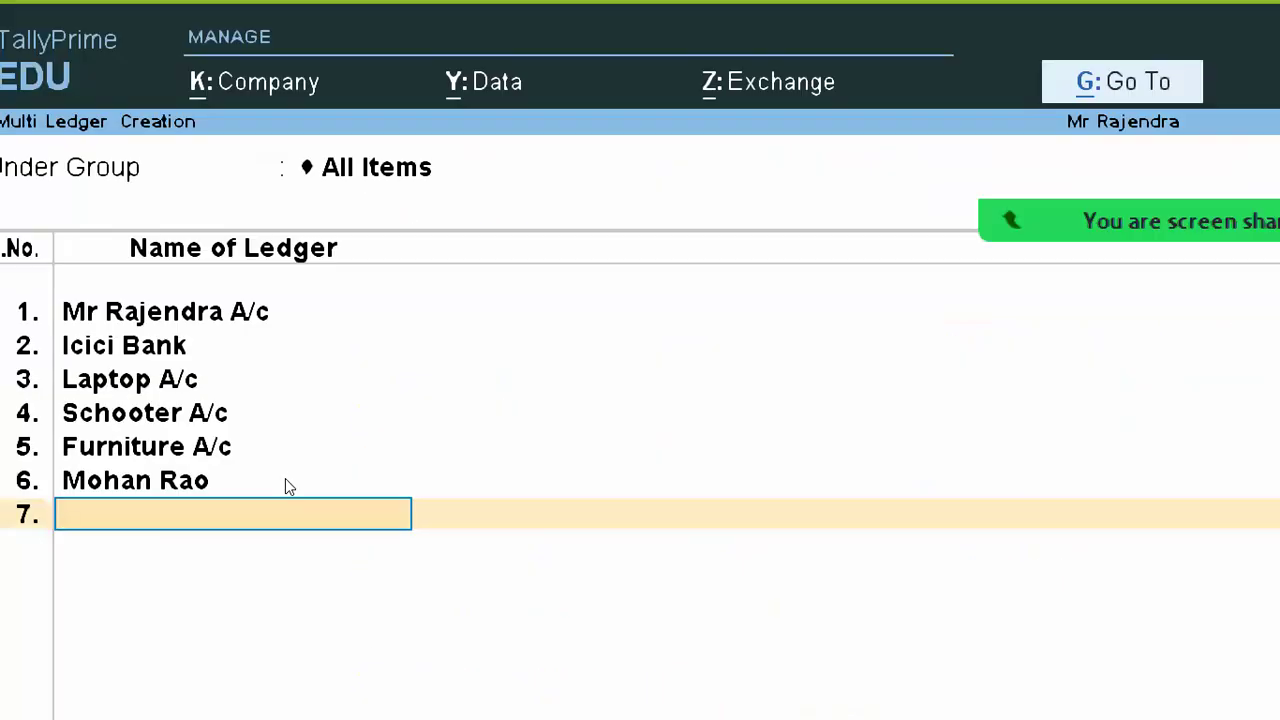
text(Samp)
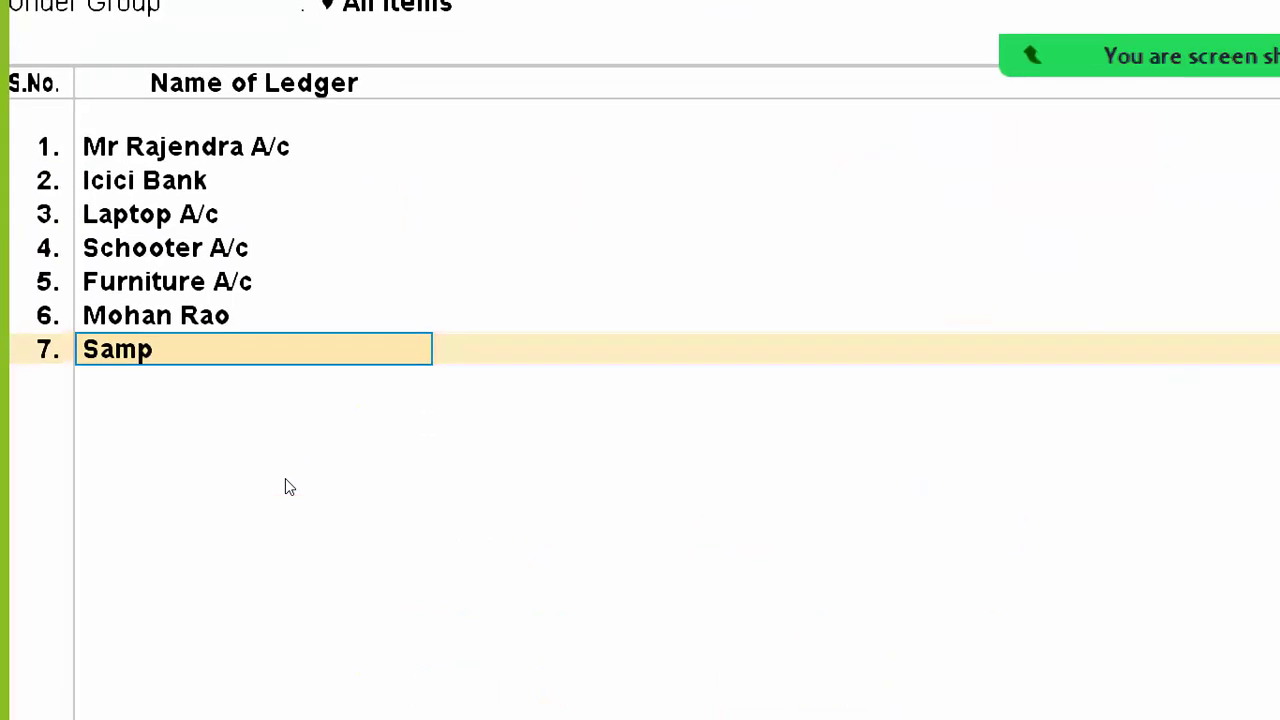
text(tha a/c)
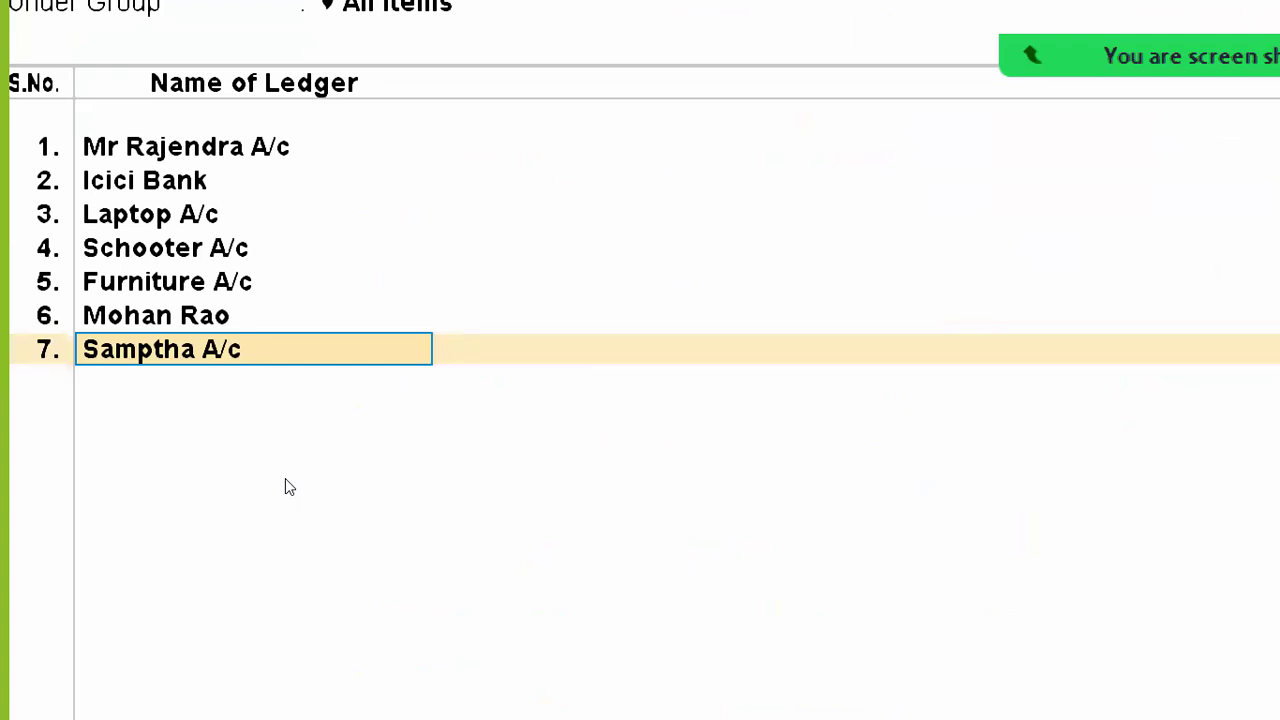
key(Return)
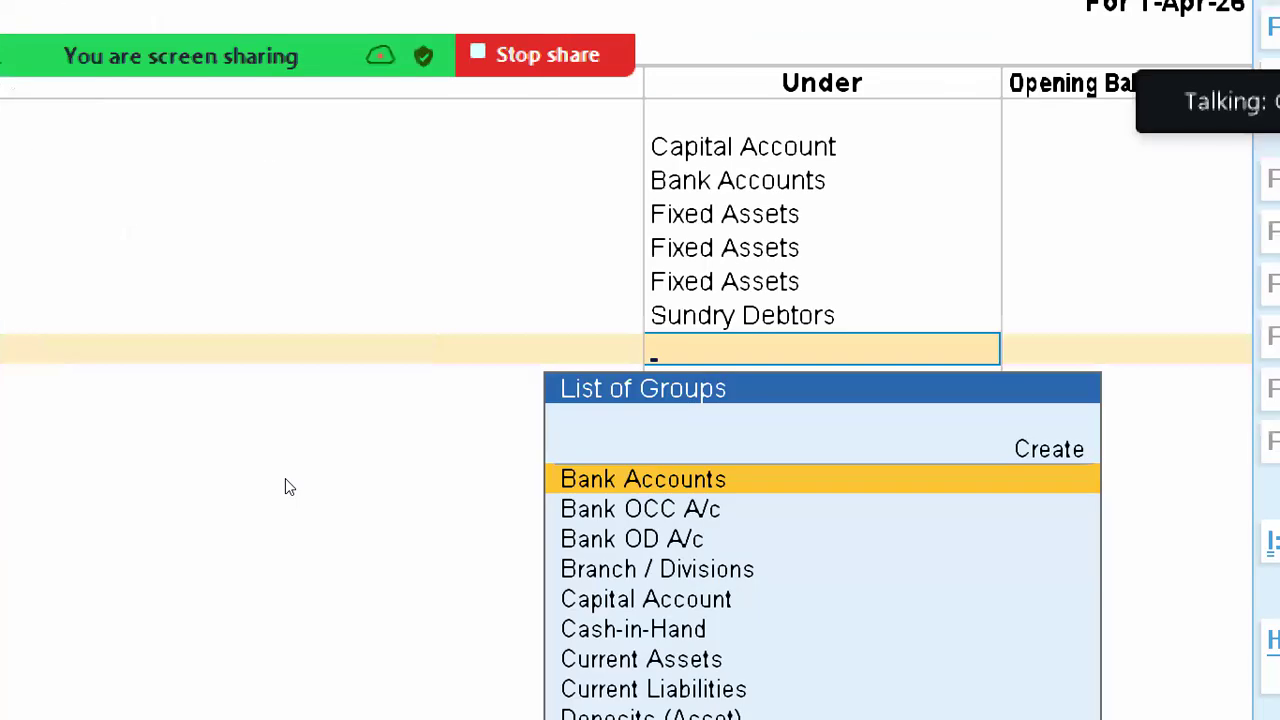
text(Sund)
key(Down)
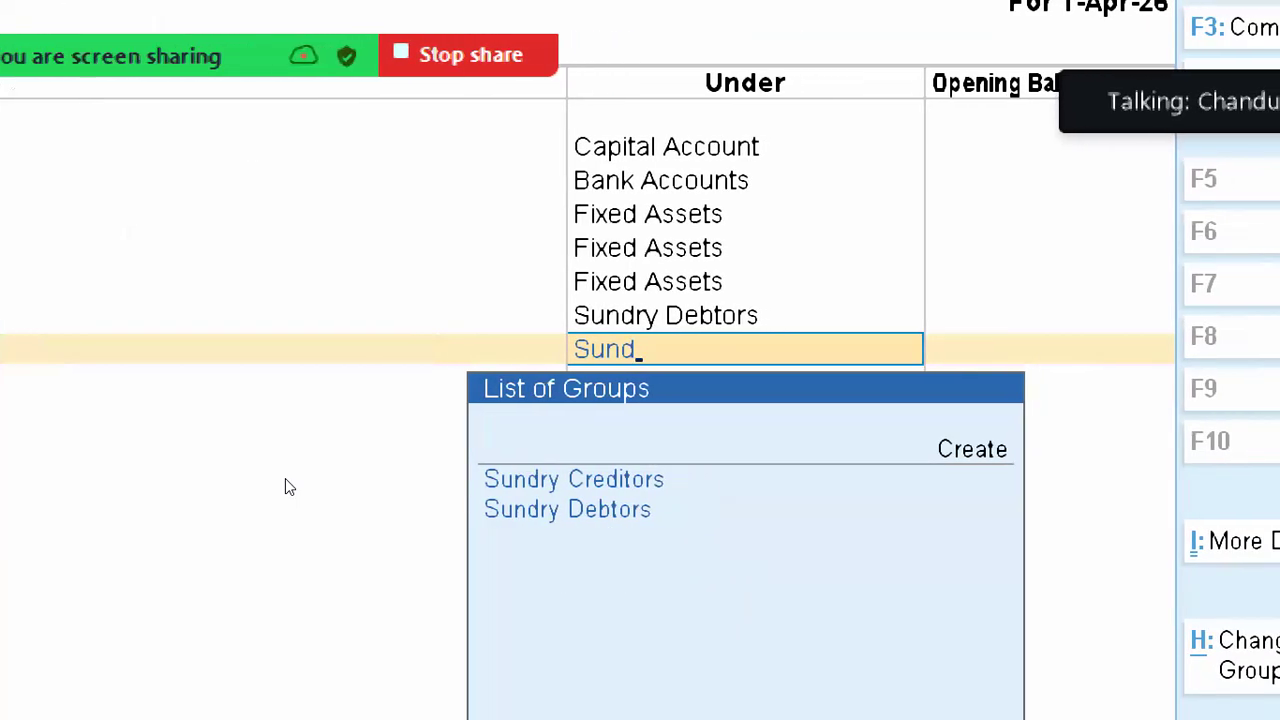
key(Up)
key(Return)
key(Return)
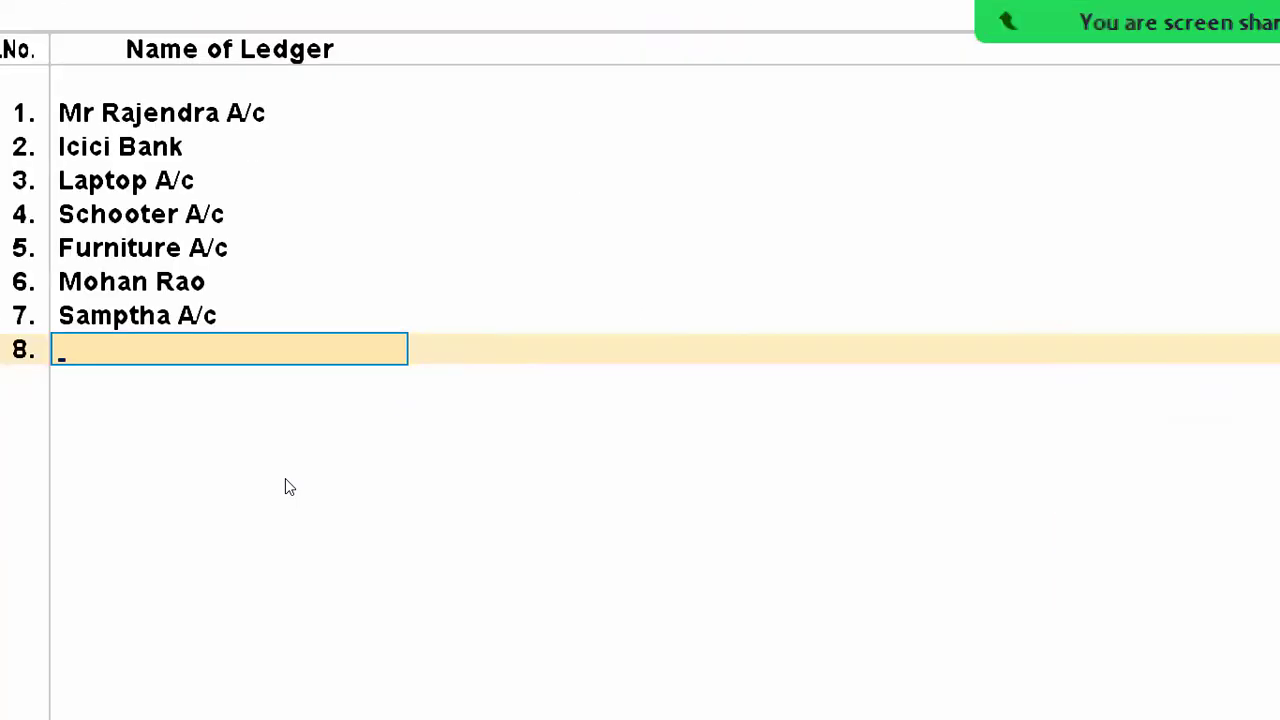
Step: Check the internet bill in the Word document and add an Internet Bill A/c ledger under Indirect Expenses in TallyPrime, without an opening balance
key(alt+Tab)
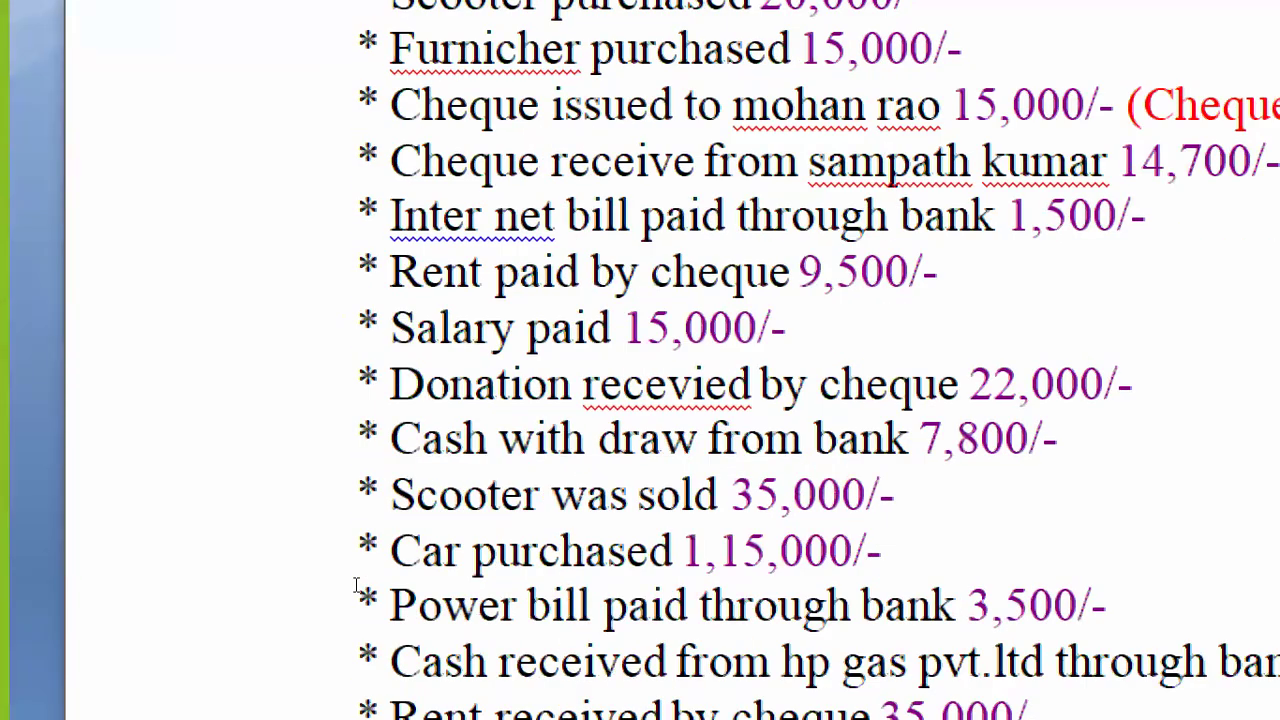
key(alt+Tab)
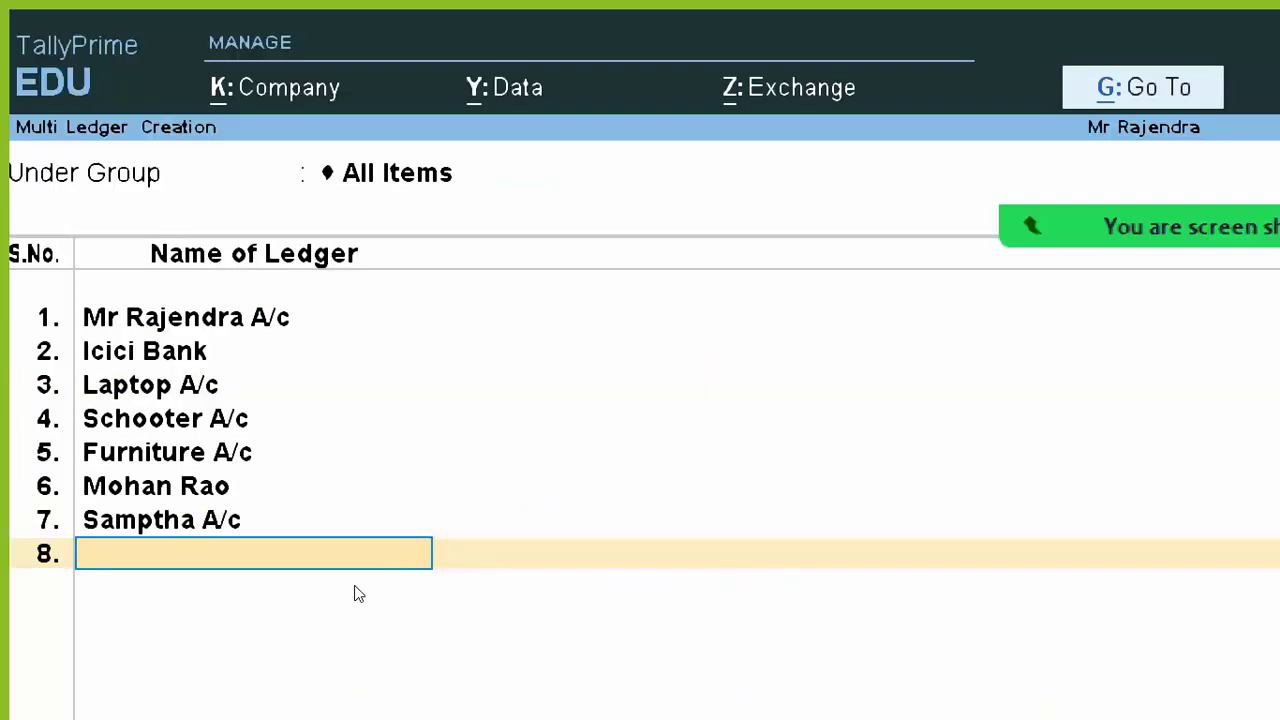
text(Internet bill A/c)
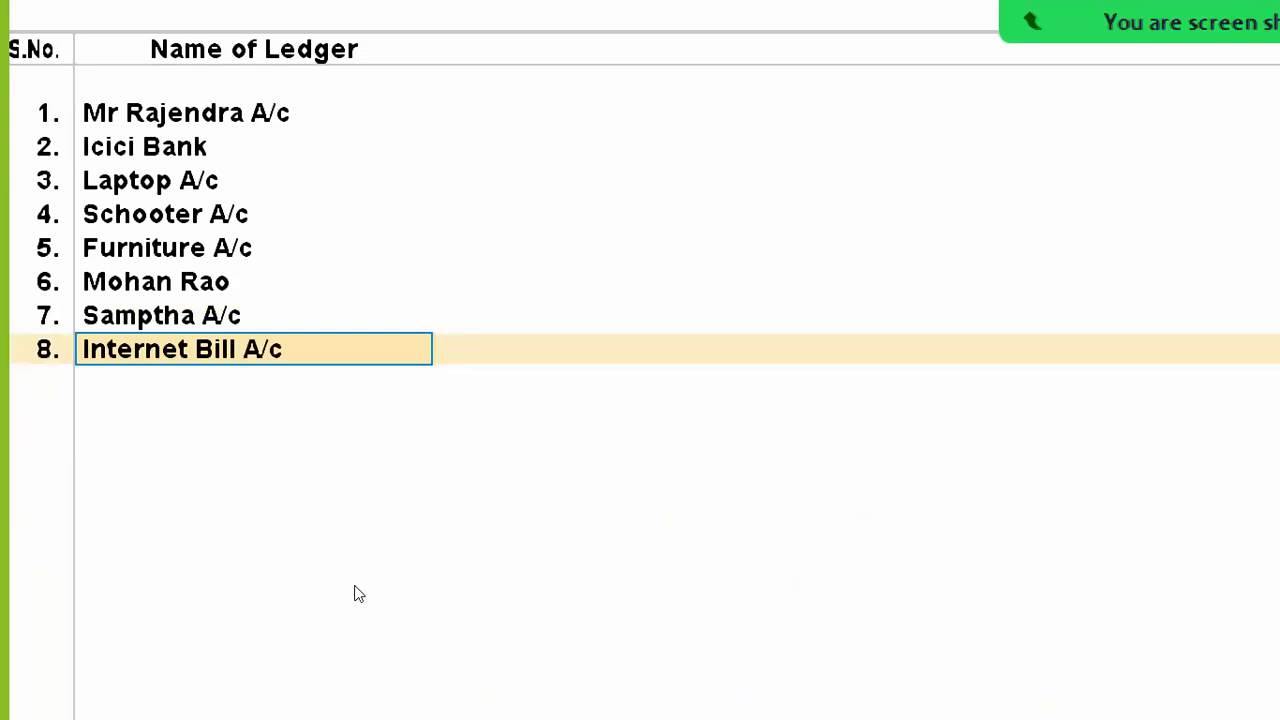
key(Return)
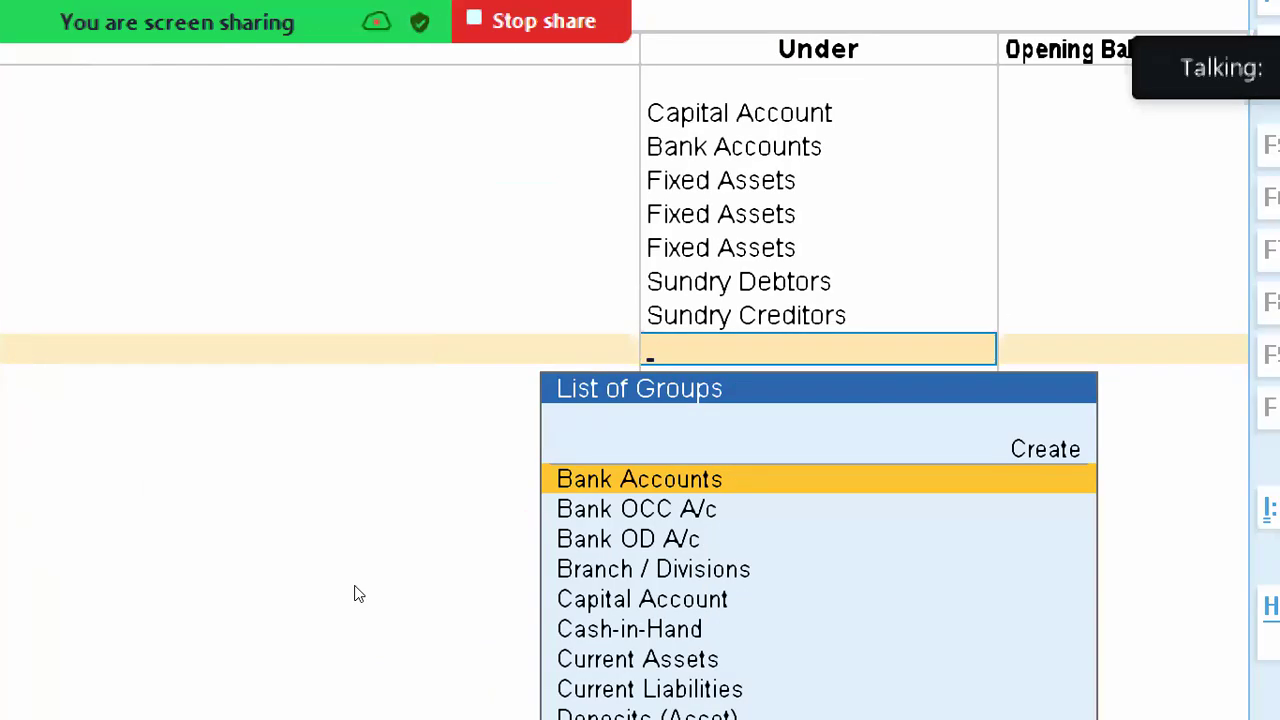
text(Ind)
key(Down)
key(Down)
key(Up)
key(Return)
key(Return)
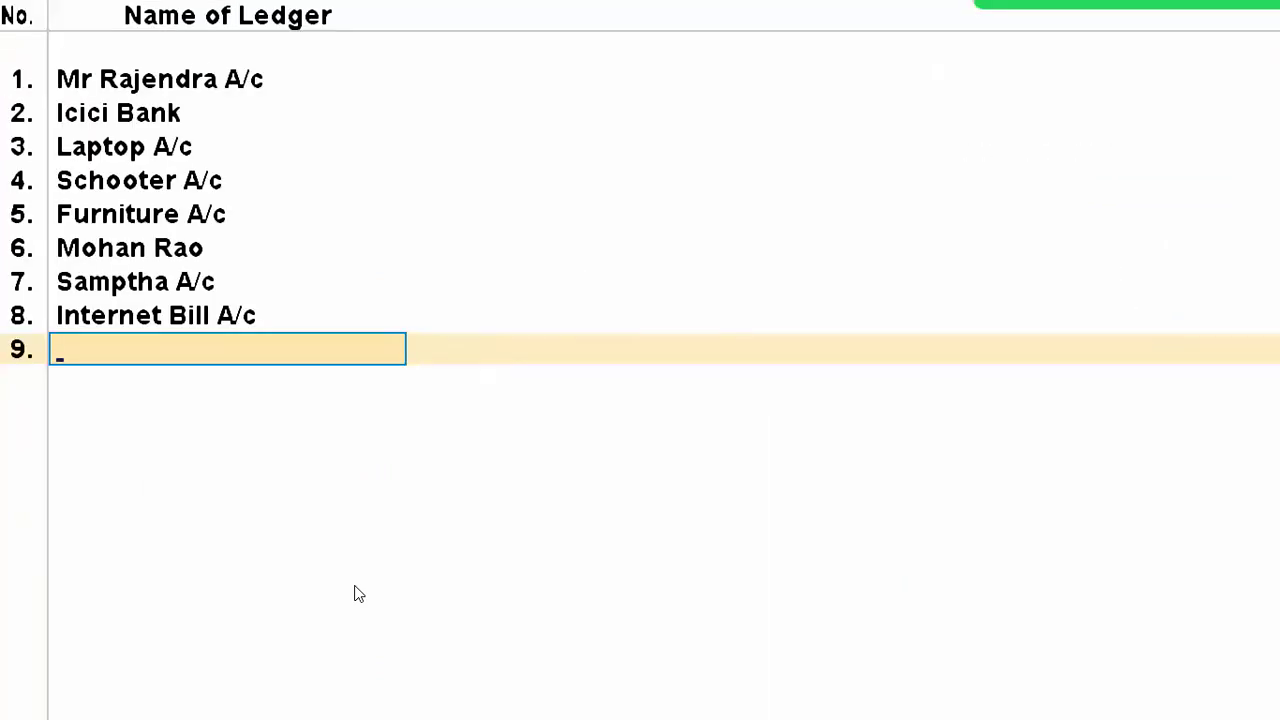
Step: Check the rent payment in the Word document and add a Rent A/c ledger under Indirect Expenses in TallyPrime, without an opening balance
key(alt+Tab)
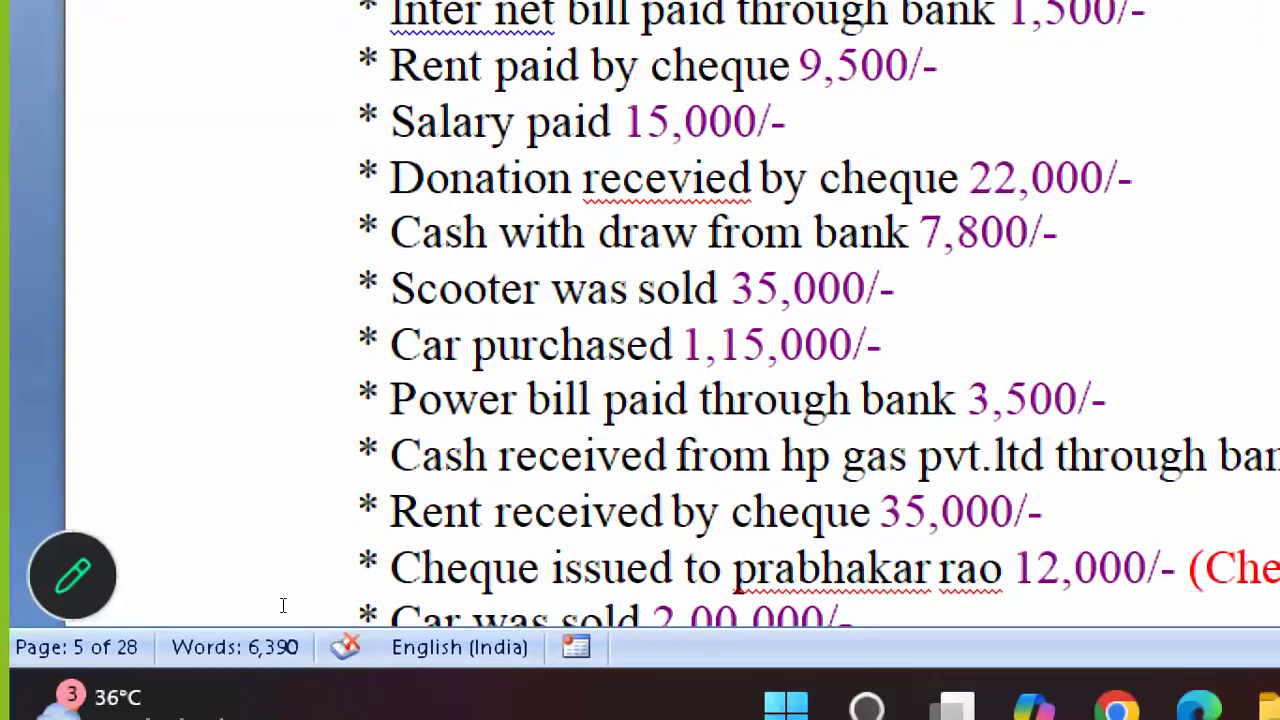
key(alt+Tab)
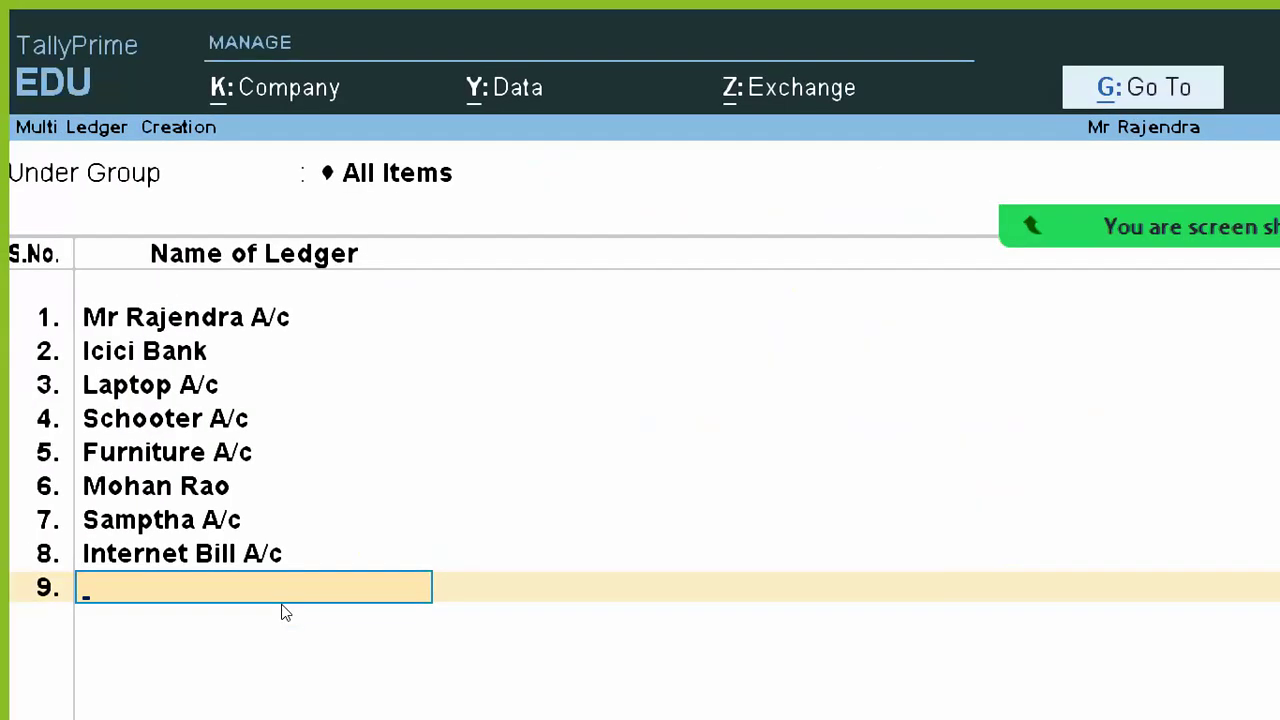
text(Rent a/c)
key(Return)
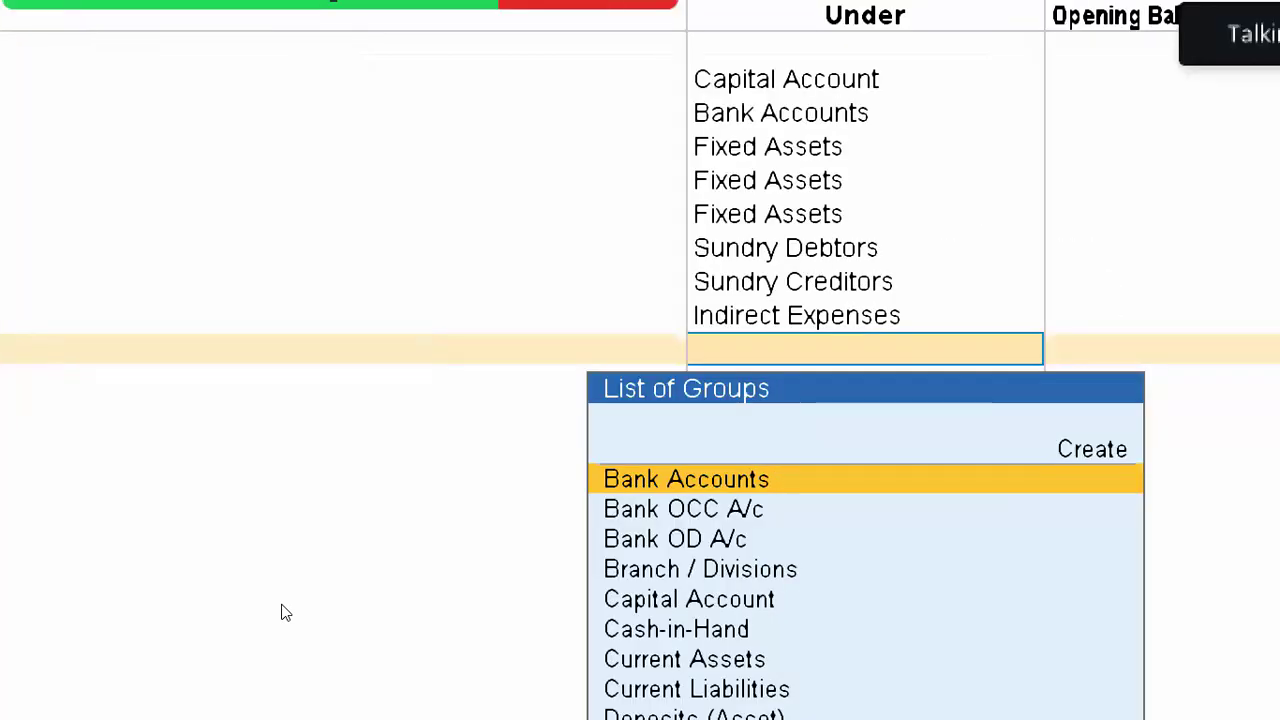
text(In)
text(d)
key(Up)
key(Up)
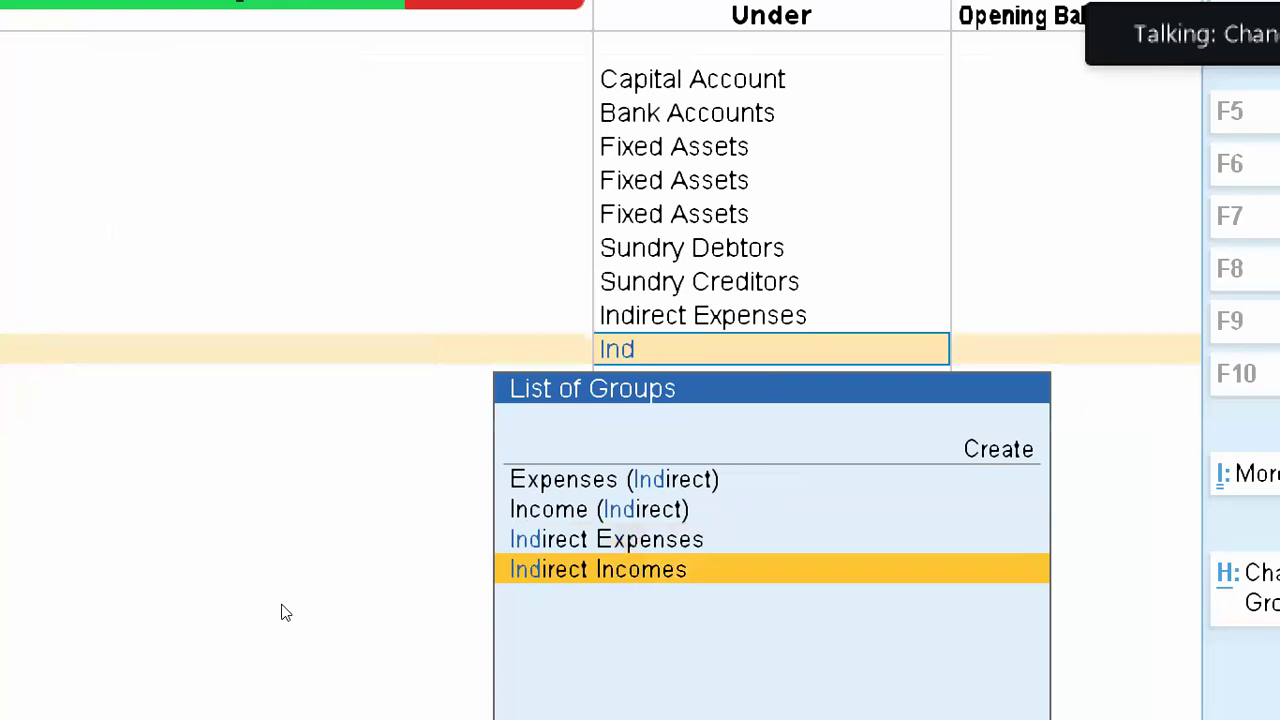
key(Return)
key(Return)
Step: Check the salary payment in the Word document and add a Salary A/c ledger under Indirect Expenses in TallyPrime, without an opening balance
key(alt+Tab)
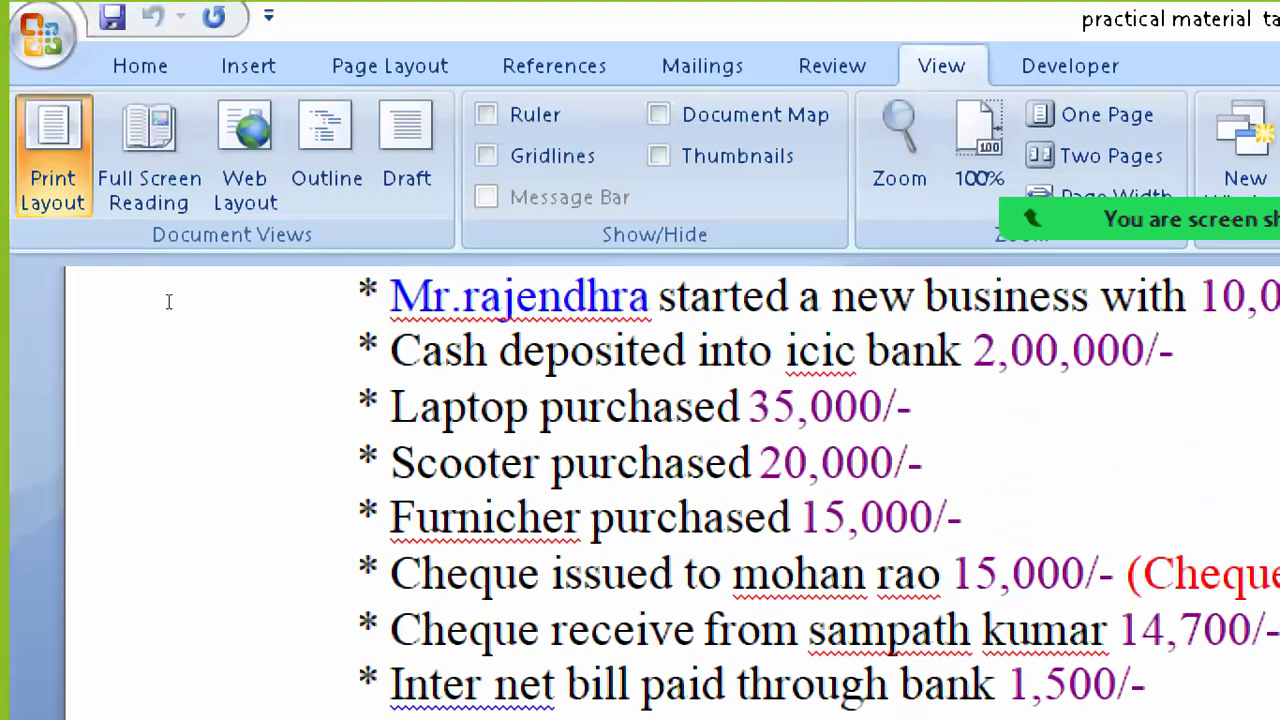
scroll(196, 410, down, 1)
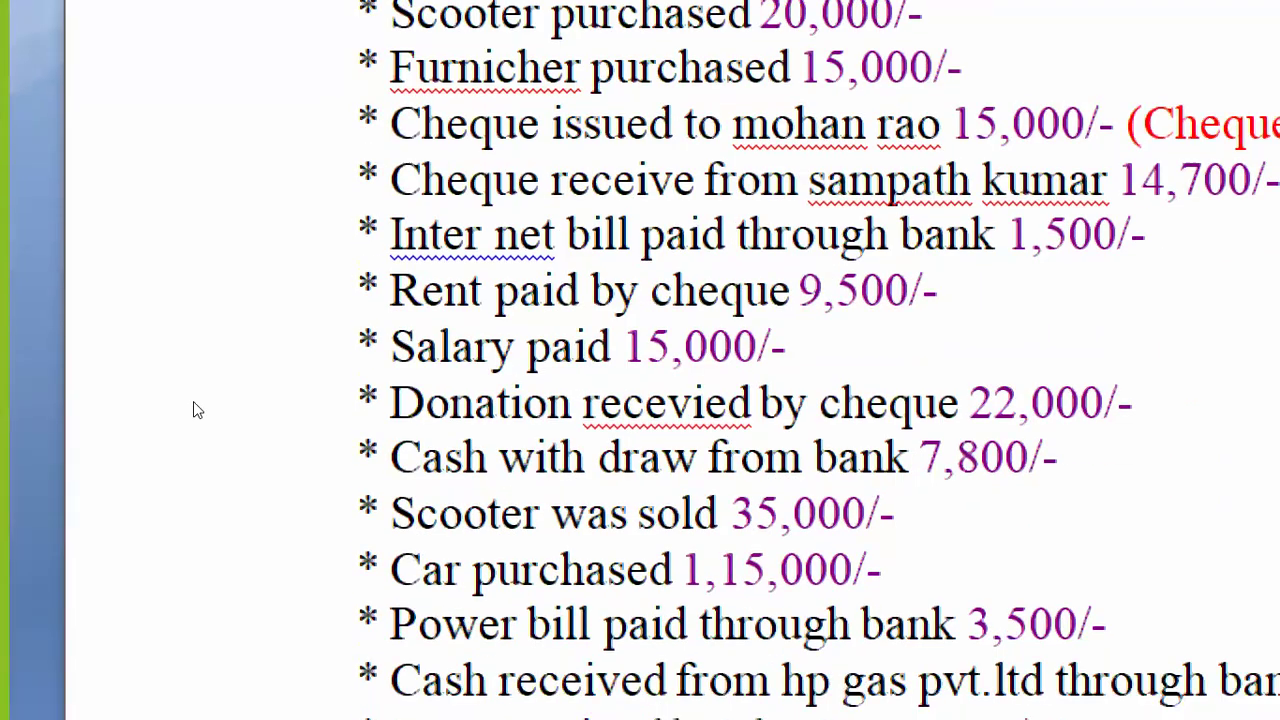
key(alt+Tab)
text(Salary Pa)
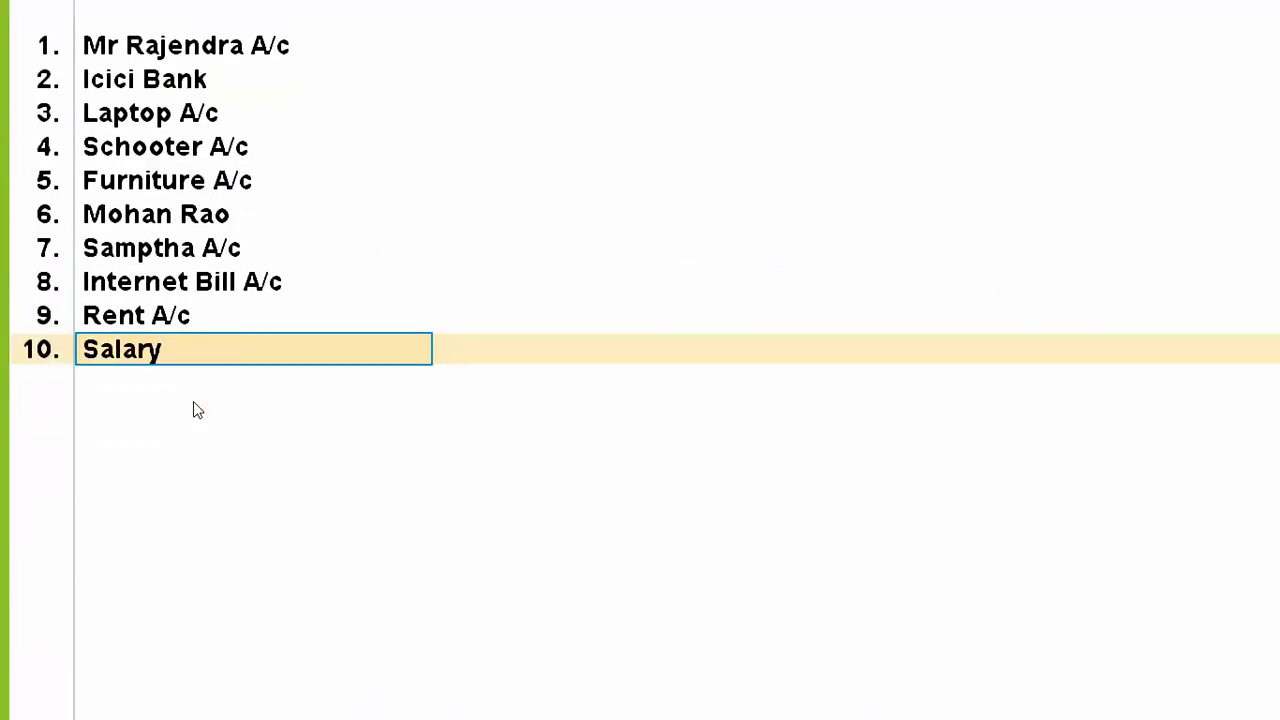
key(BackSpace)
key(BackSpace)
text(a/c)
key(Return)
text(Ind)
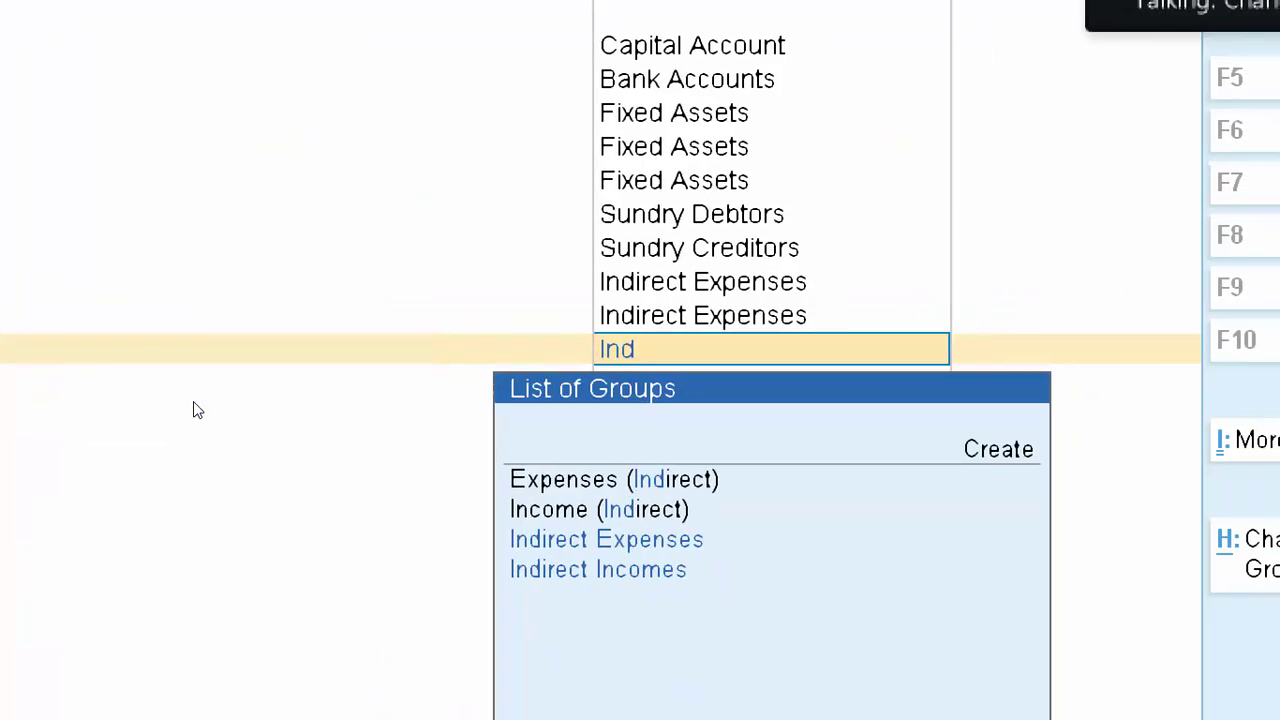
key(Return)
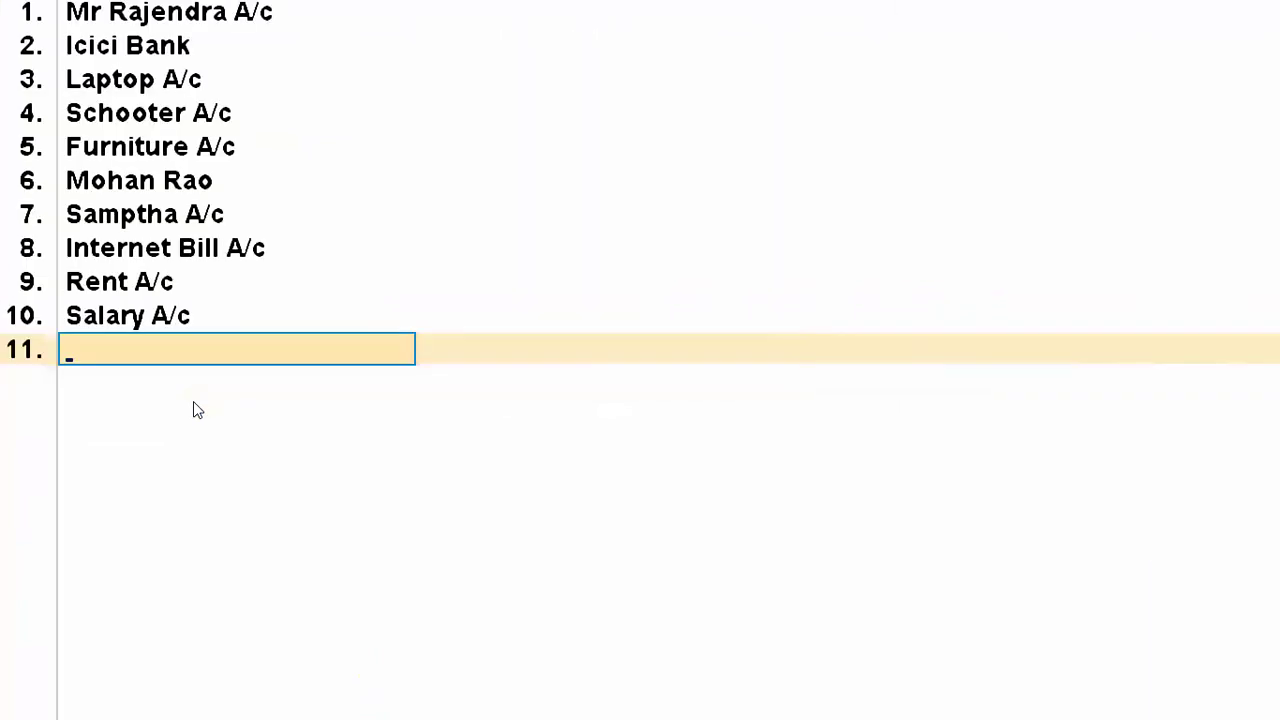
Step: Check the donation entry in the Word document and add a Donation A/c ledger under Indirect Expenses in TallyPrime, without an opening balance
key(alt+Tab)
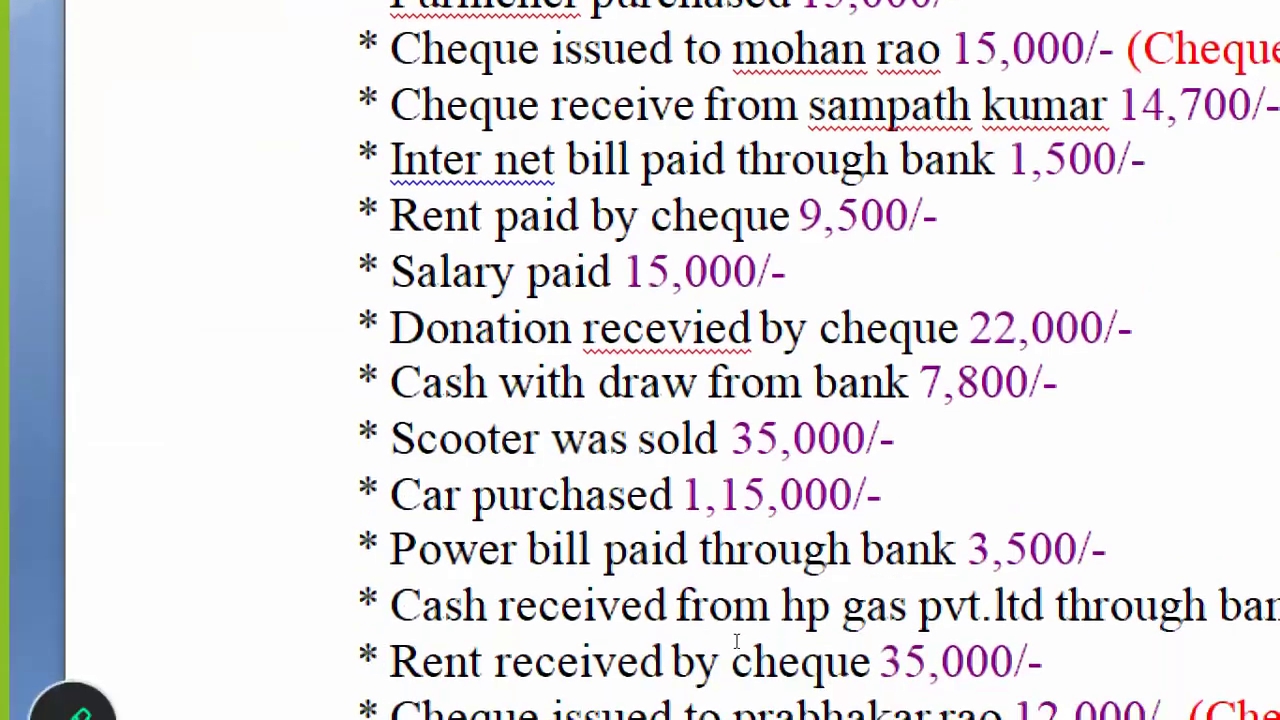
key(alt+Tab)
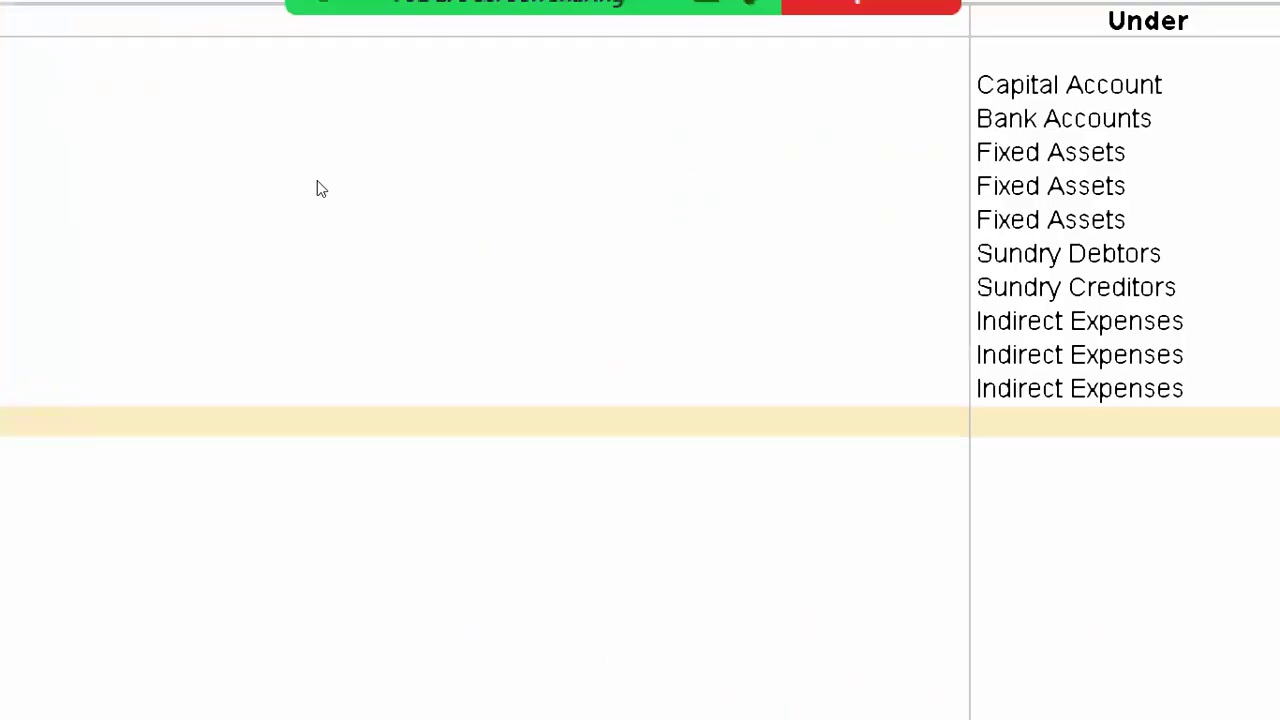
text(Donation)
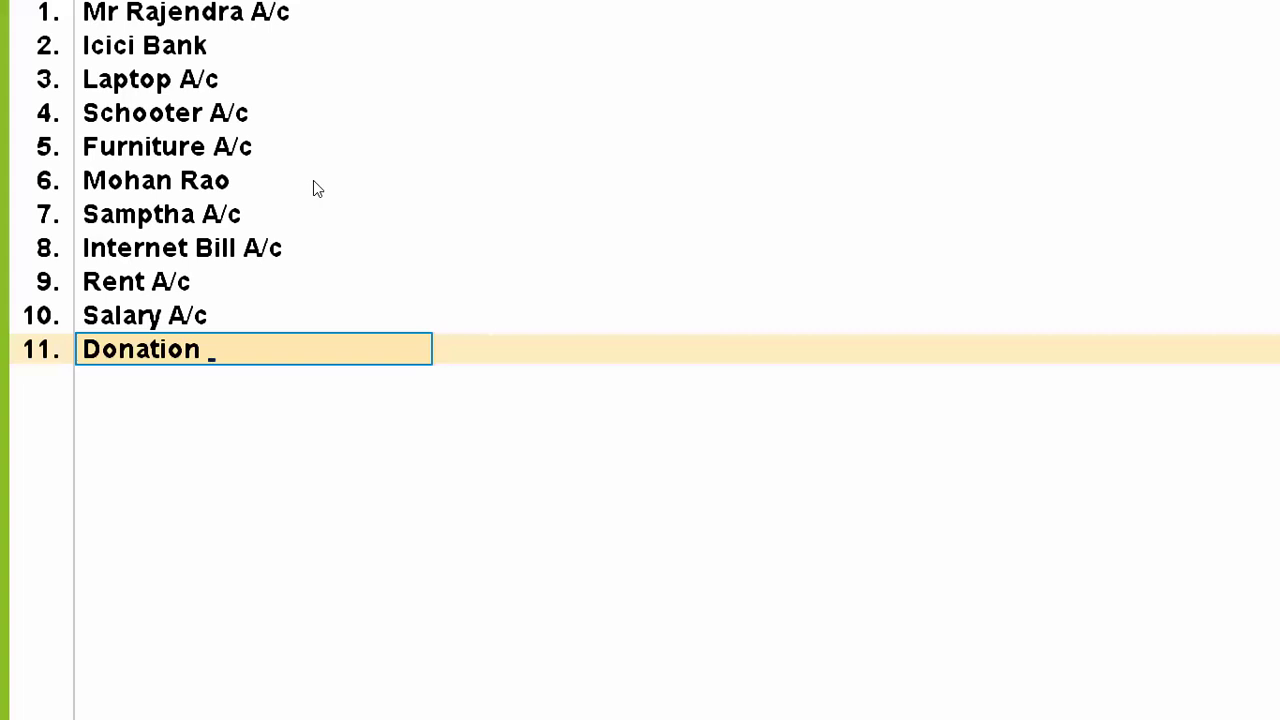
text( A/c)
key(Return)
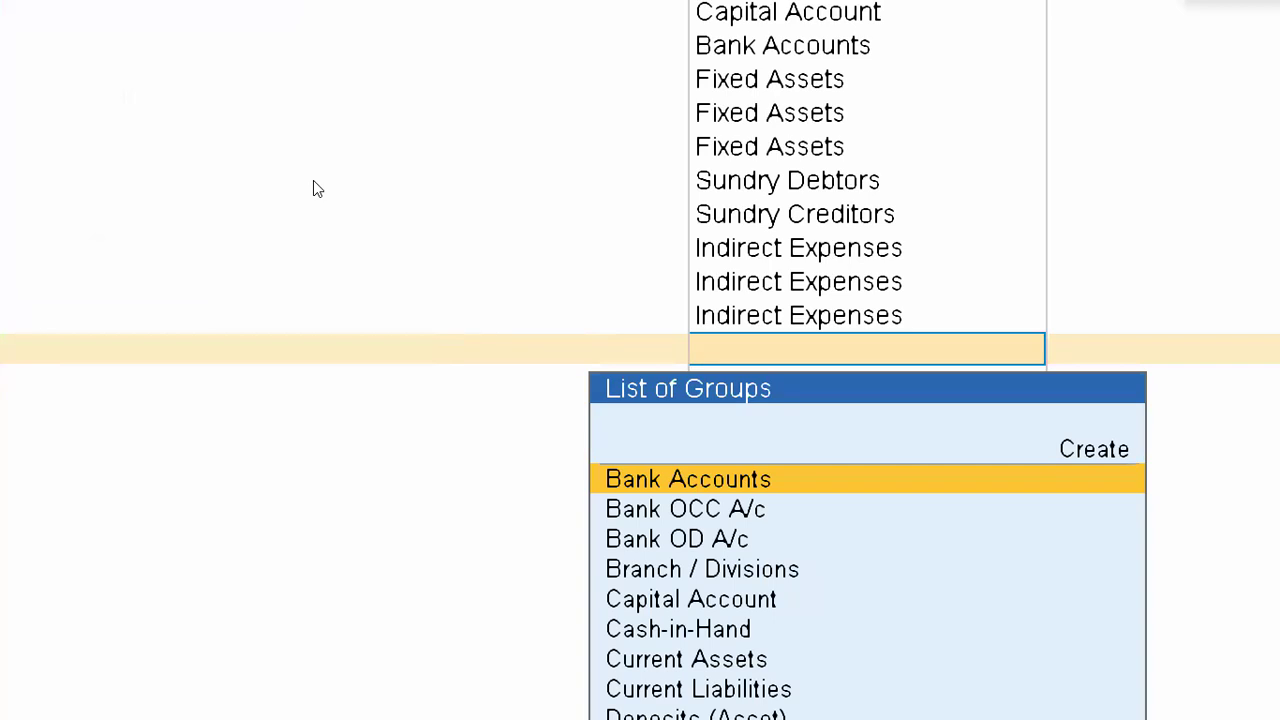
text(Ind)
key(Down)
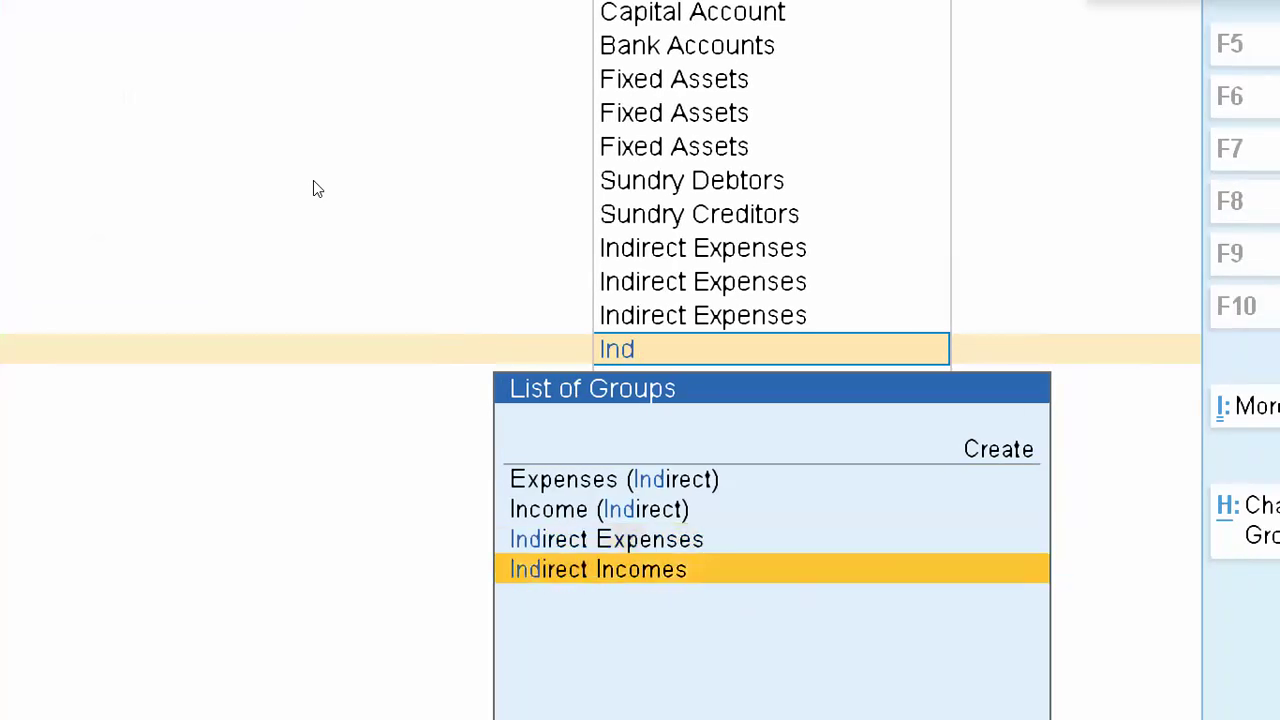
key(Up)
key(Return)
key(Return)
Step: Check the scooter sale in the Word document and add a Profit on Sqale of Schooter A/c ledger under Indirect Incomes in TallyPrime
key(alt+Tab)
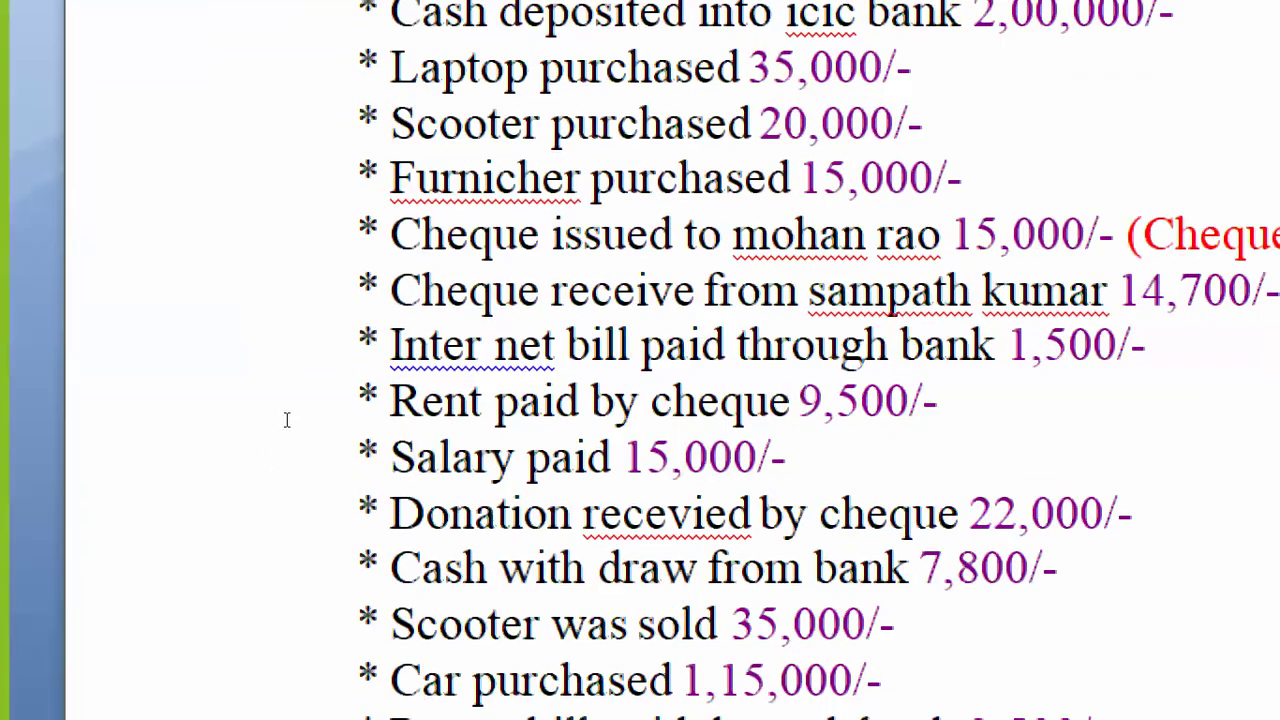
key(alt+Tab)
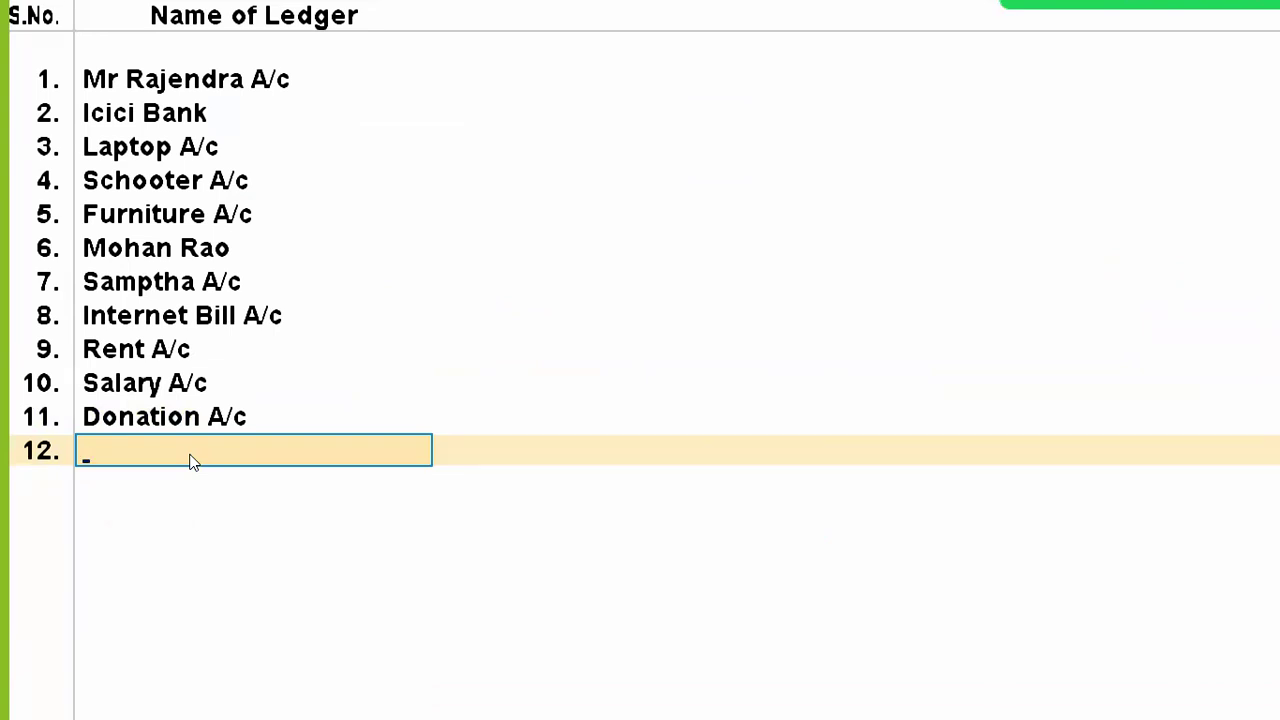
key(alt+Tab)
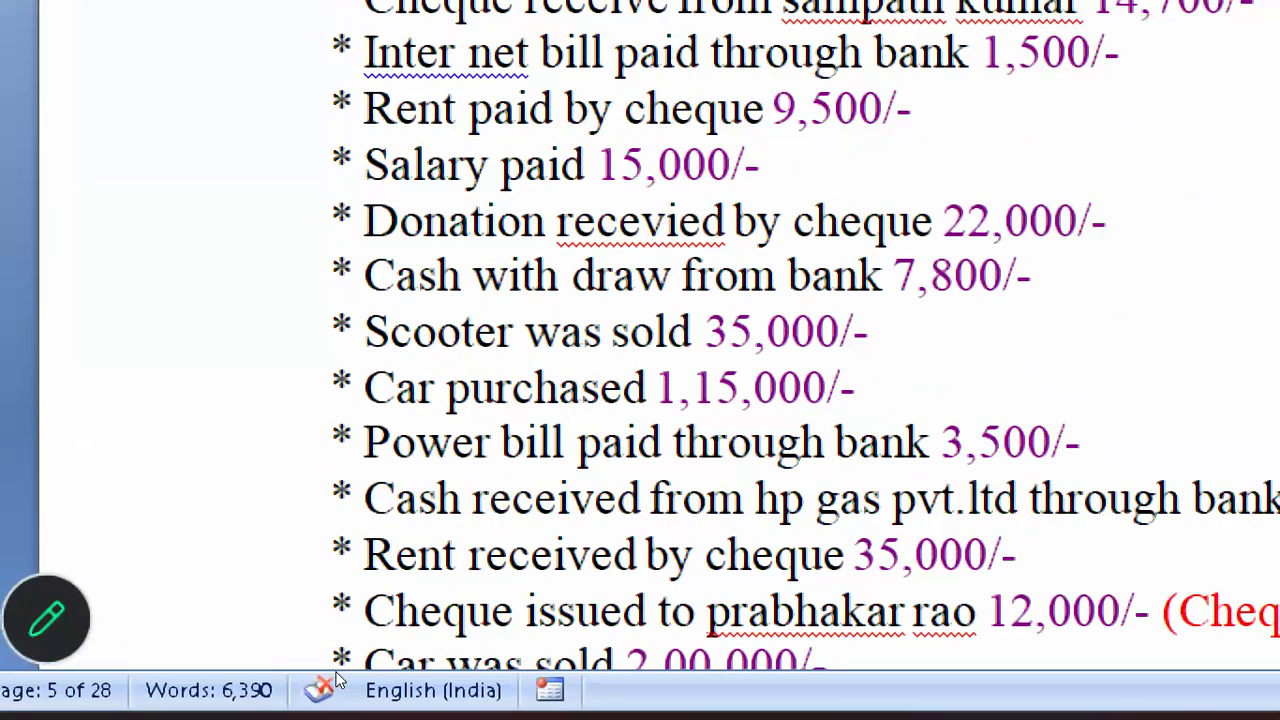
key(alt+Tab)
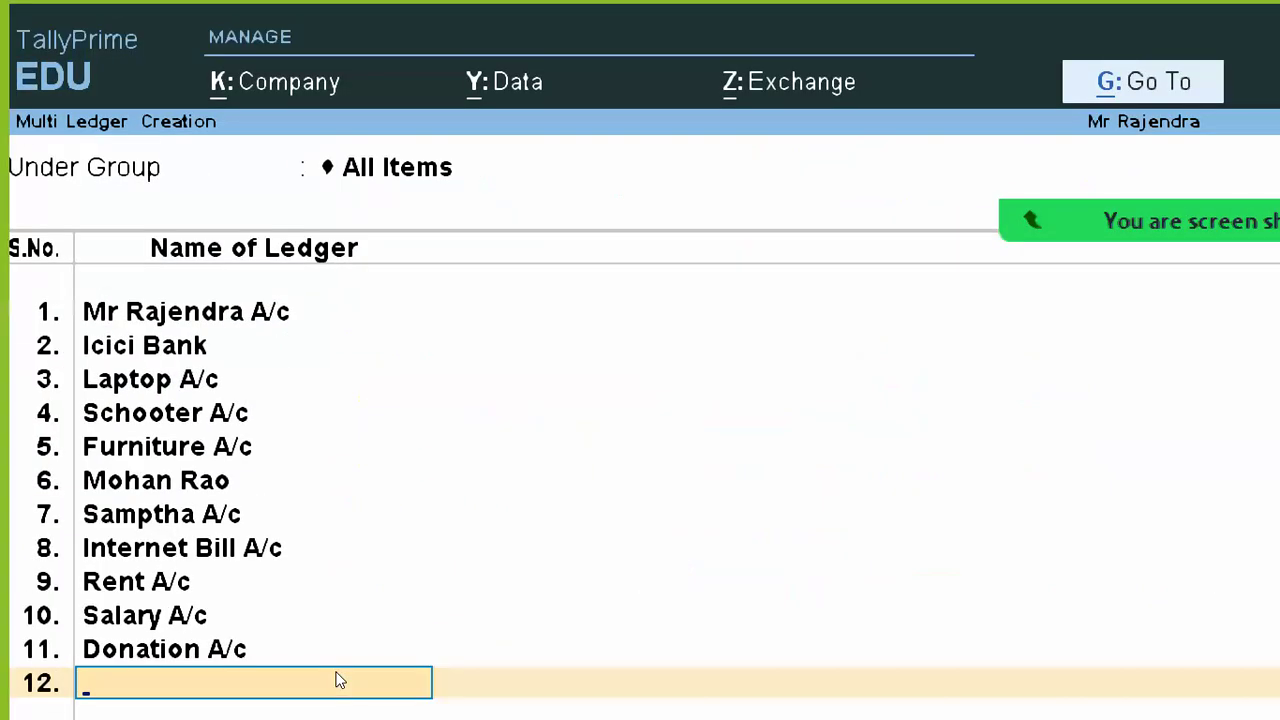
text(Profit on S)
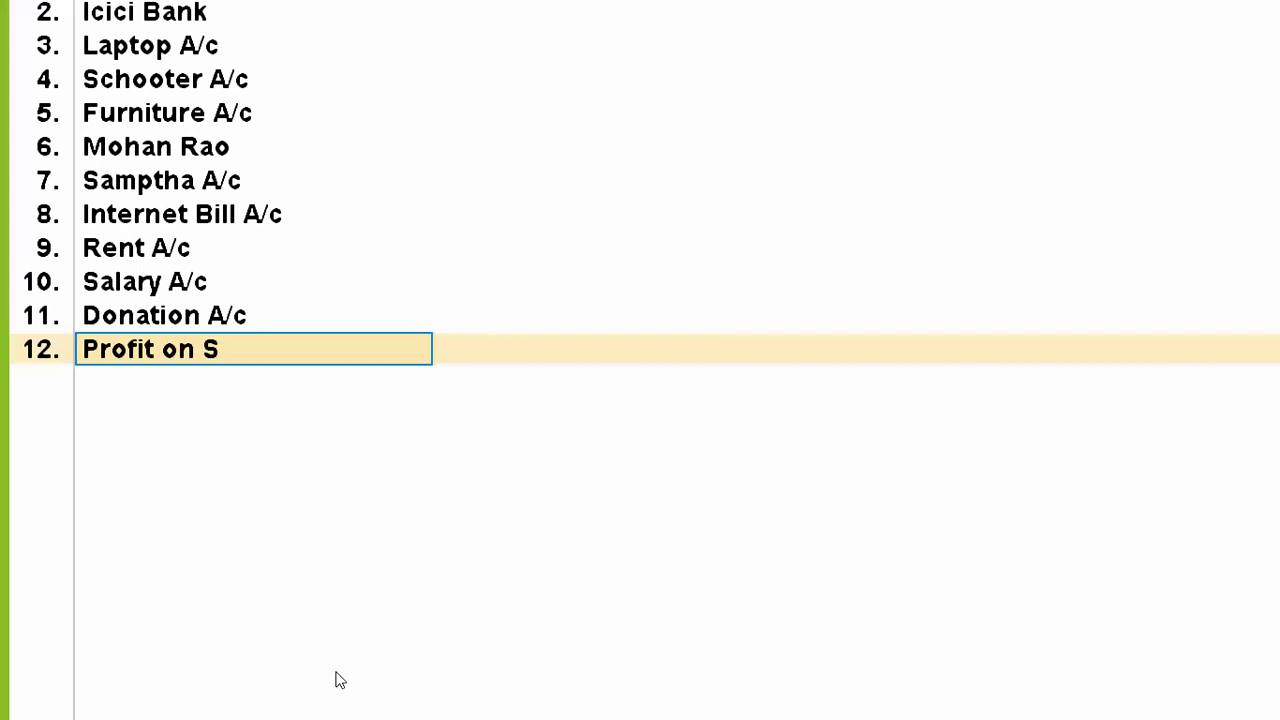
text(qale of Schooter)
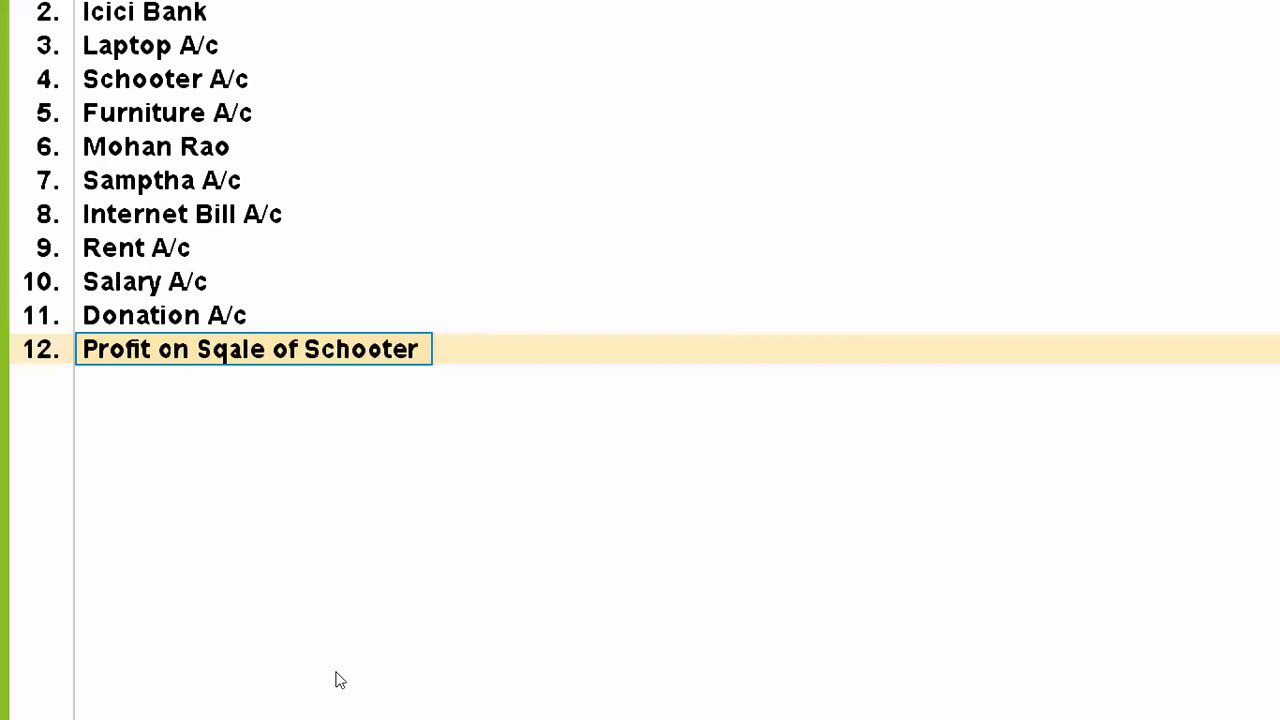
text( a/c)
key(Return)
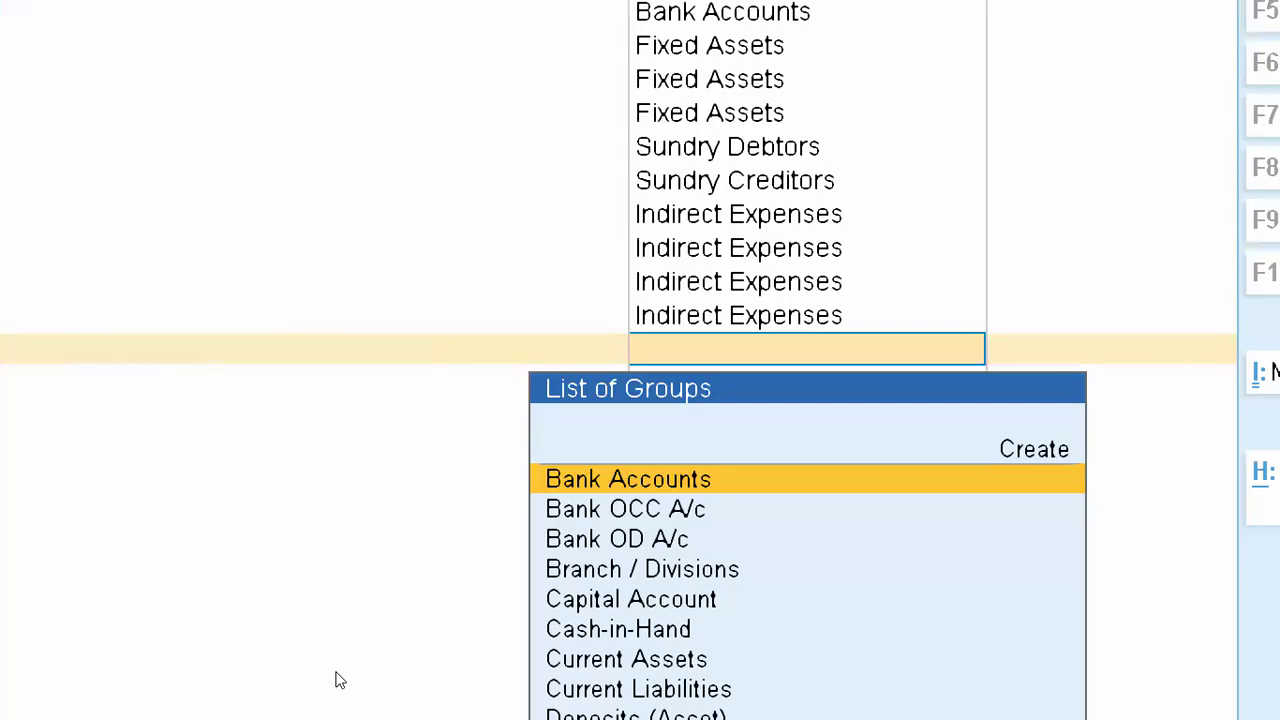
text(Ind)
key(Down)
key(Down)
key(Down)
key(Return)
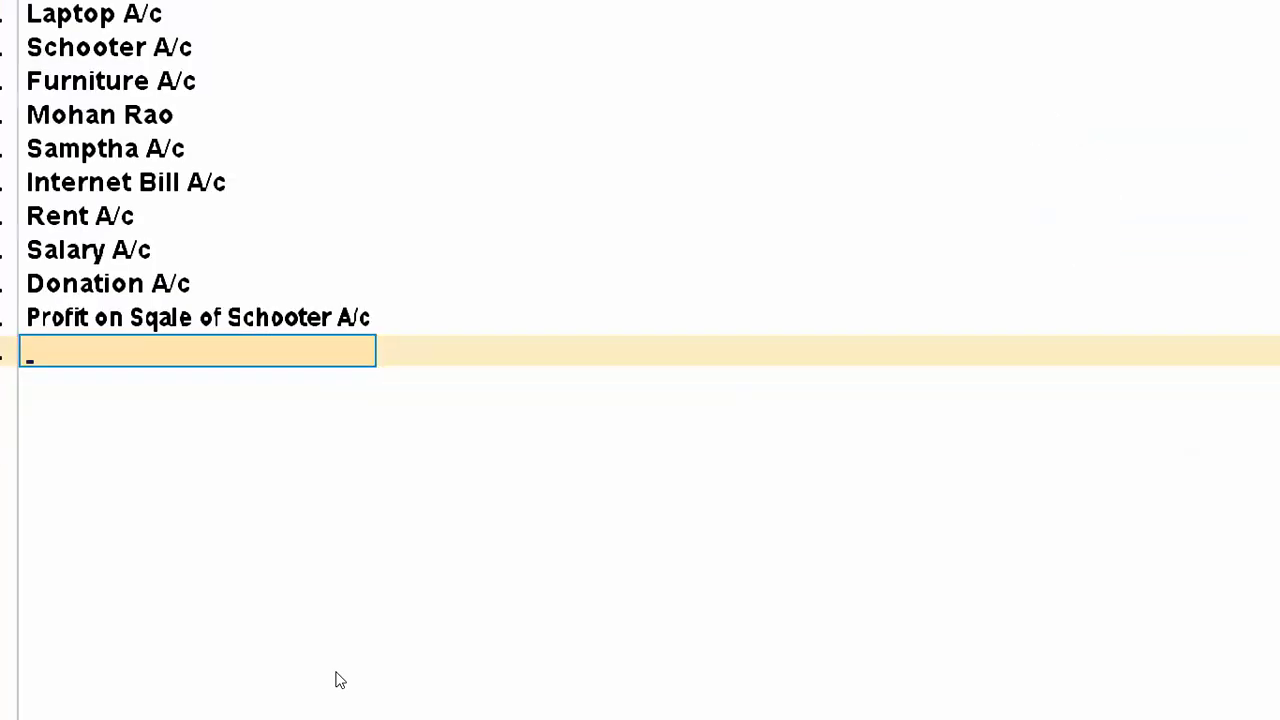
Step: Check the car purchase in the Word document and add a Car A/c ledger under Fixed Assets in TallyPrime
key(alt+Tab)
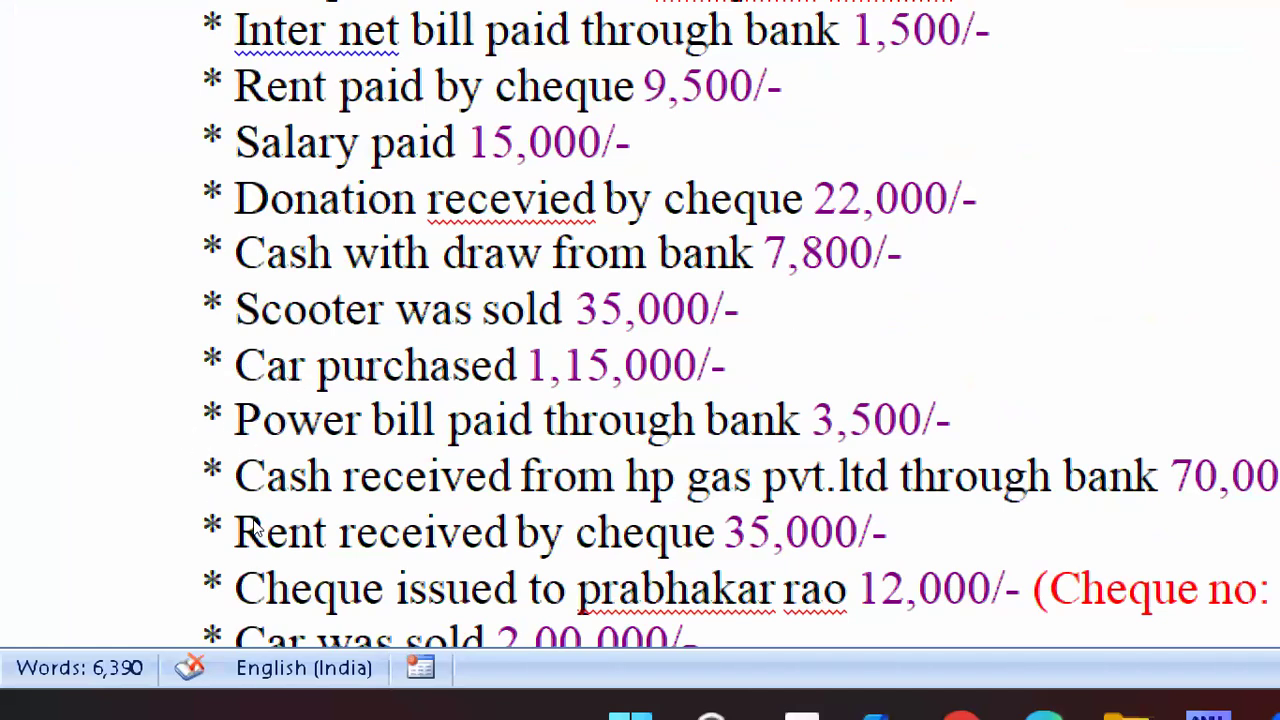
key(alt+Tab)
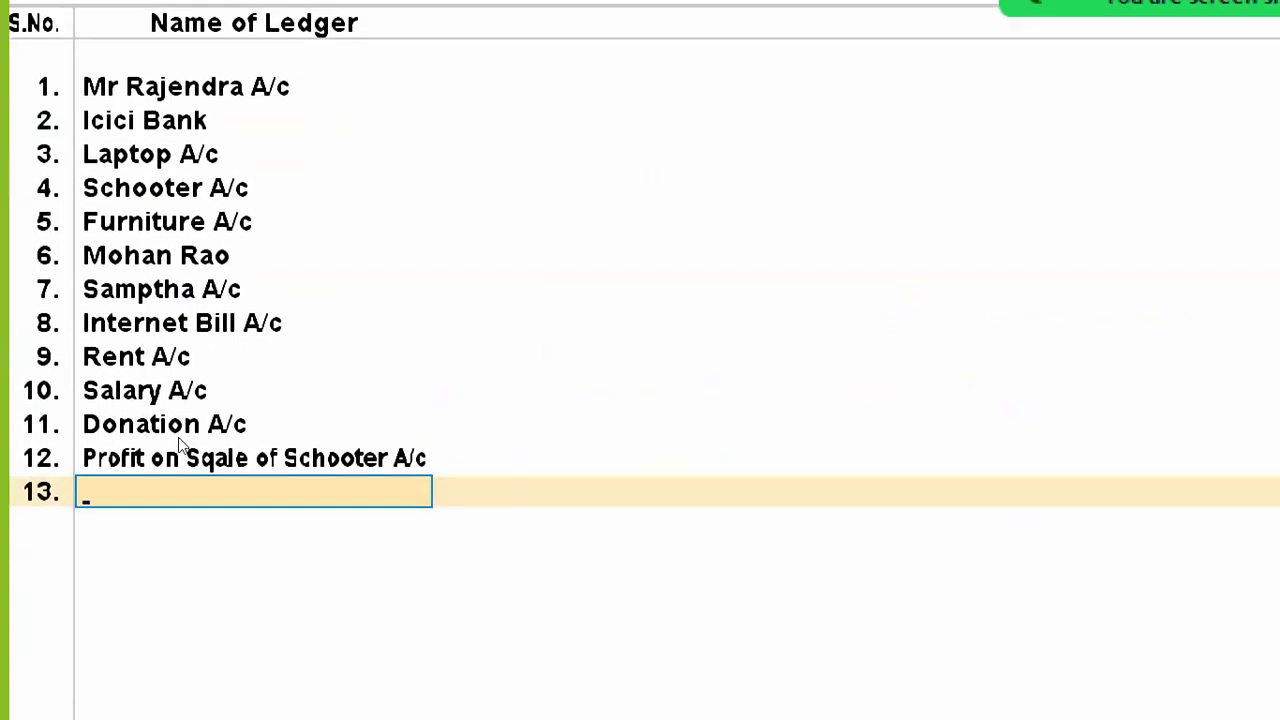
text(Car A/c)
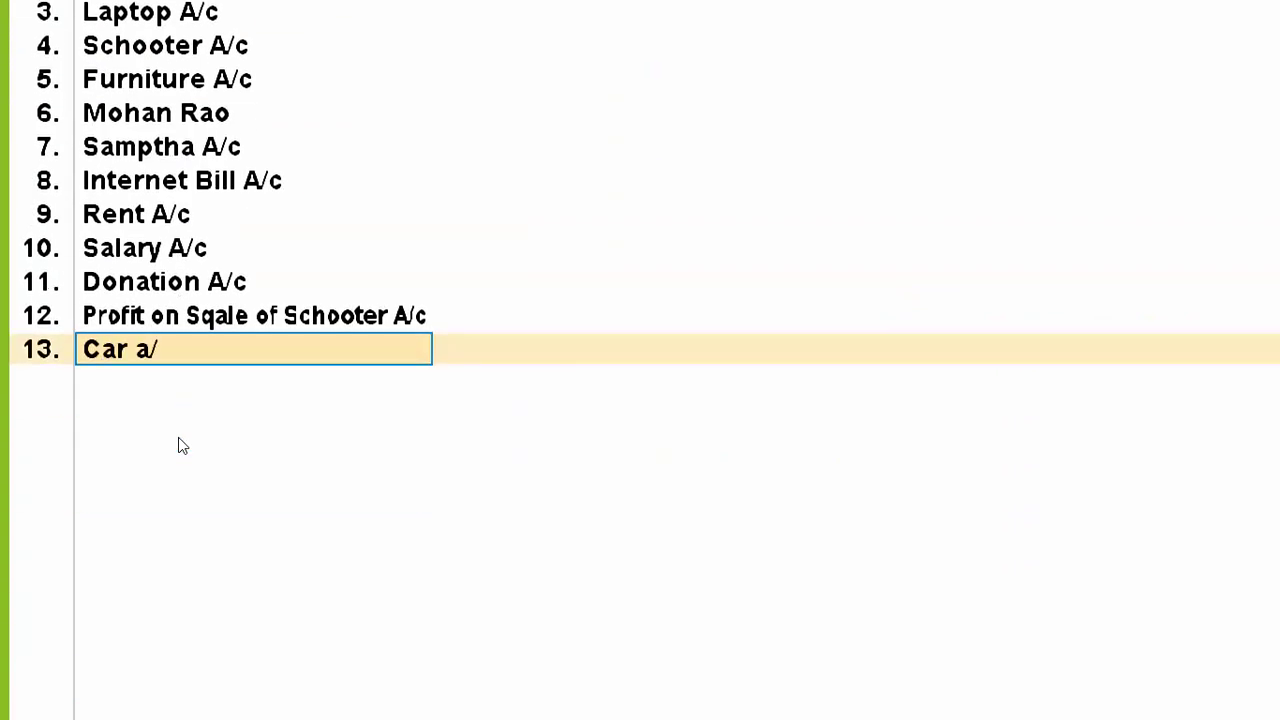
key(Return)
text(Fix)
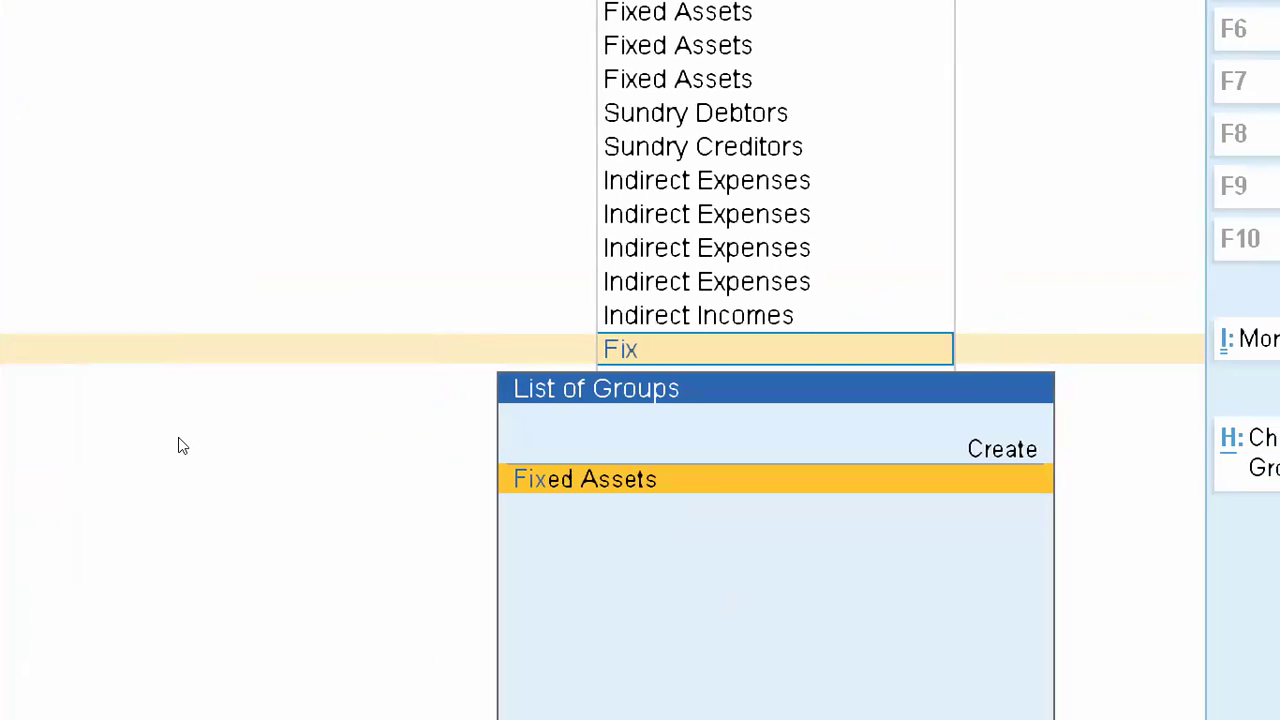
key(Return)
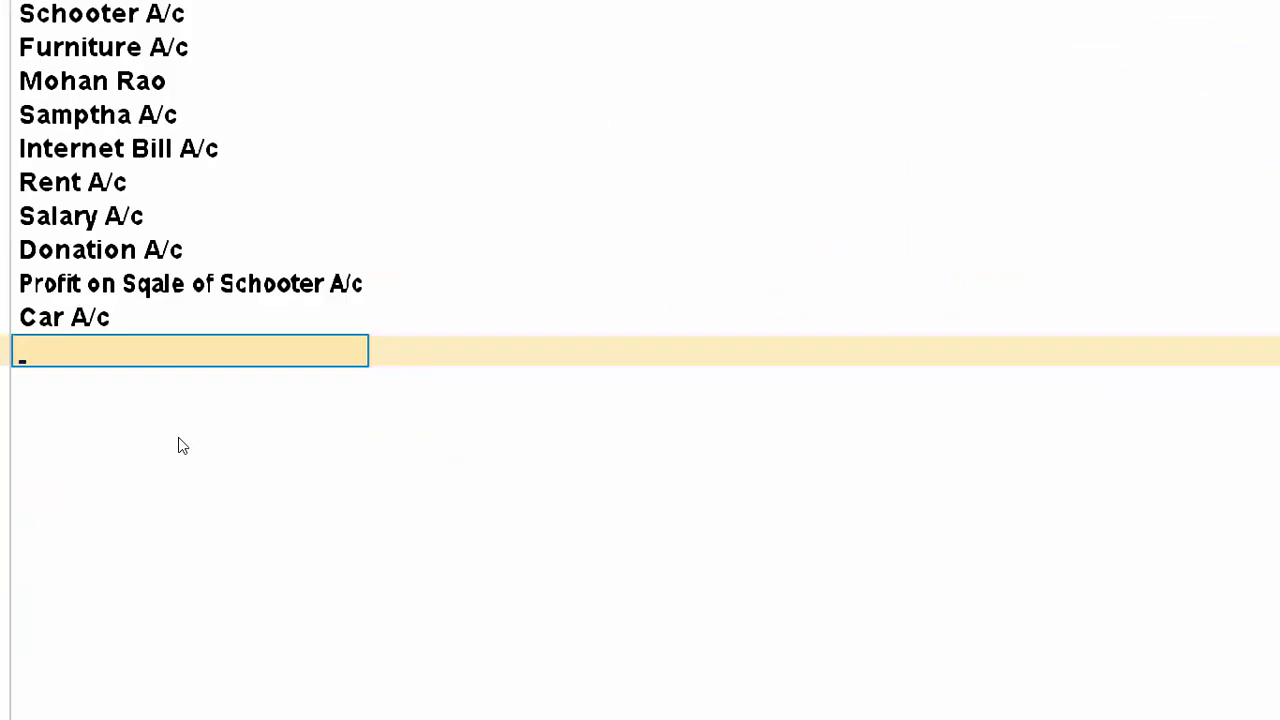
Step: Check the power bill payment in the Word document and add a Power Bill A/c ledger under Indirect Expenses in TallyPrime
key(alt+Tab)
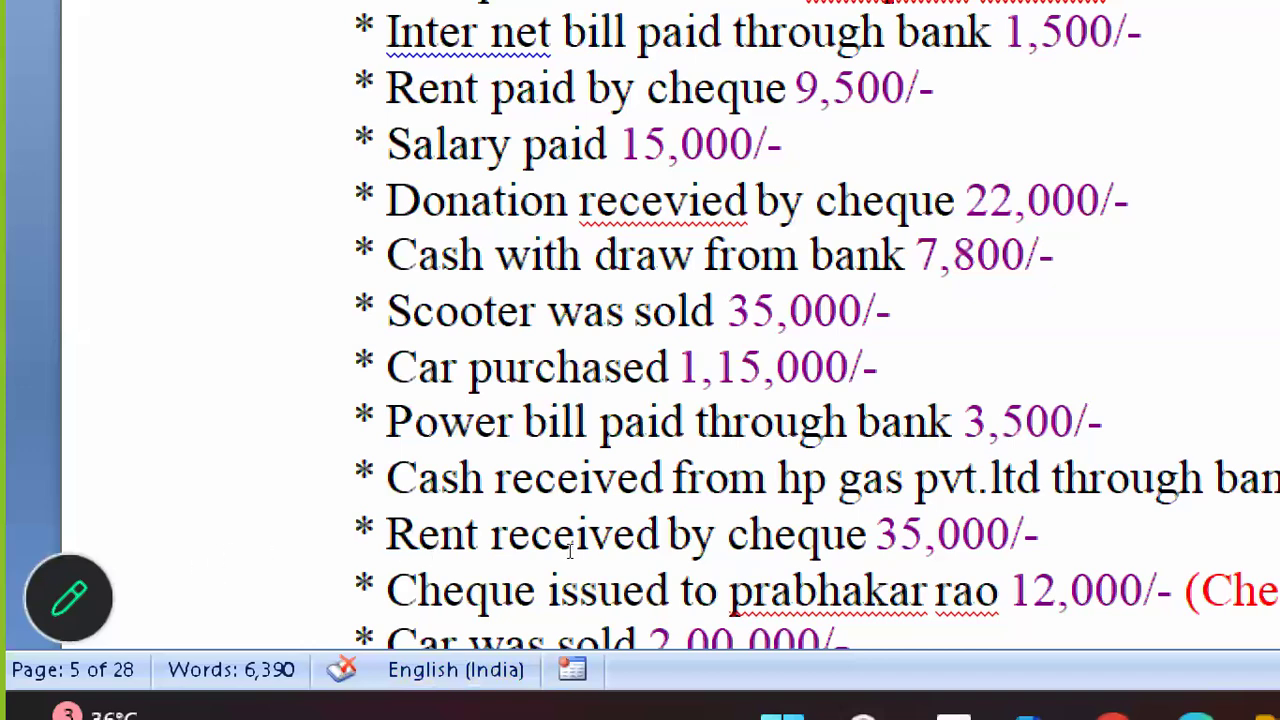
key(alt+Tab)
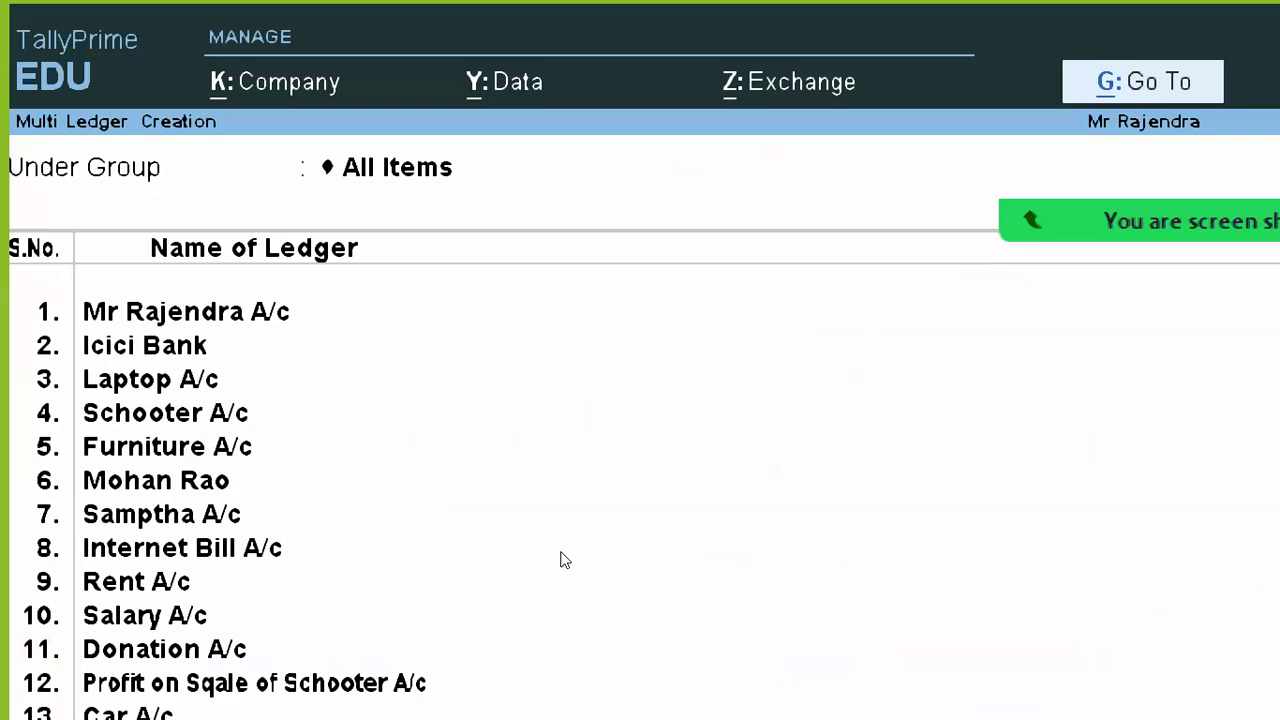
text(Power Bill)
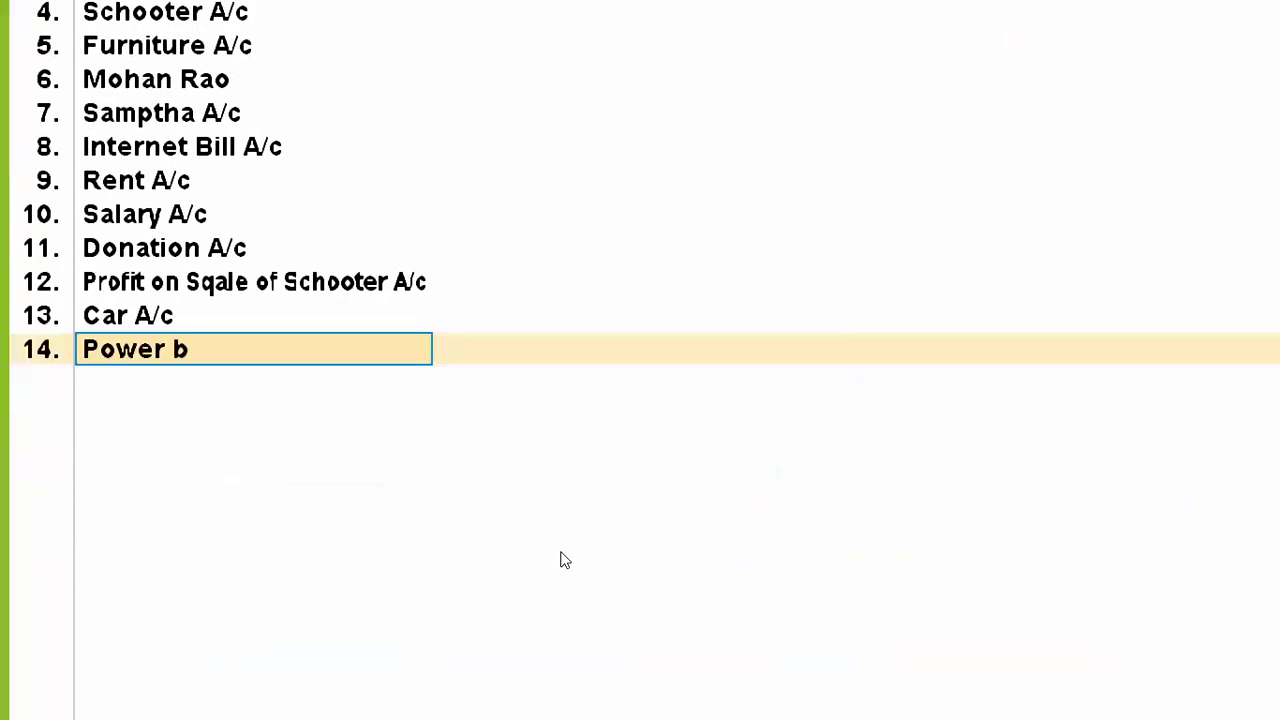
text( a/c)
key(Return)
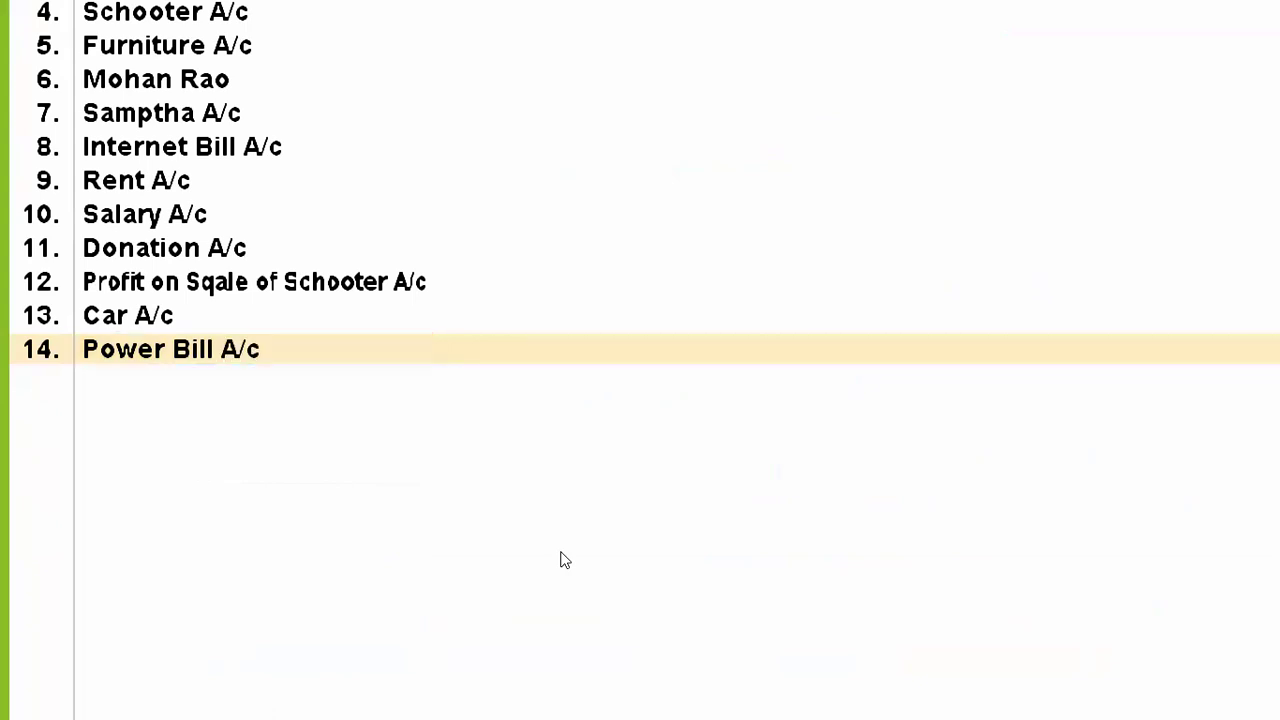
text(Ind)
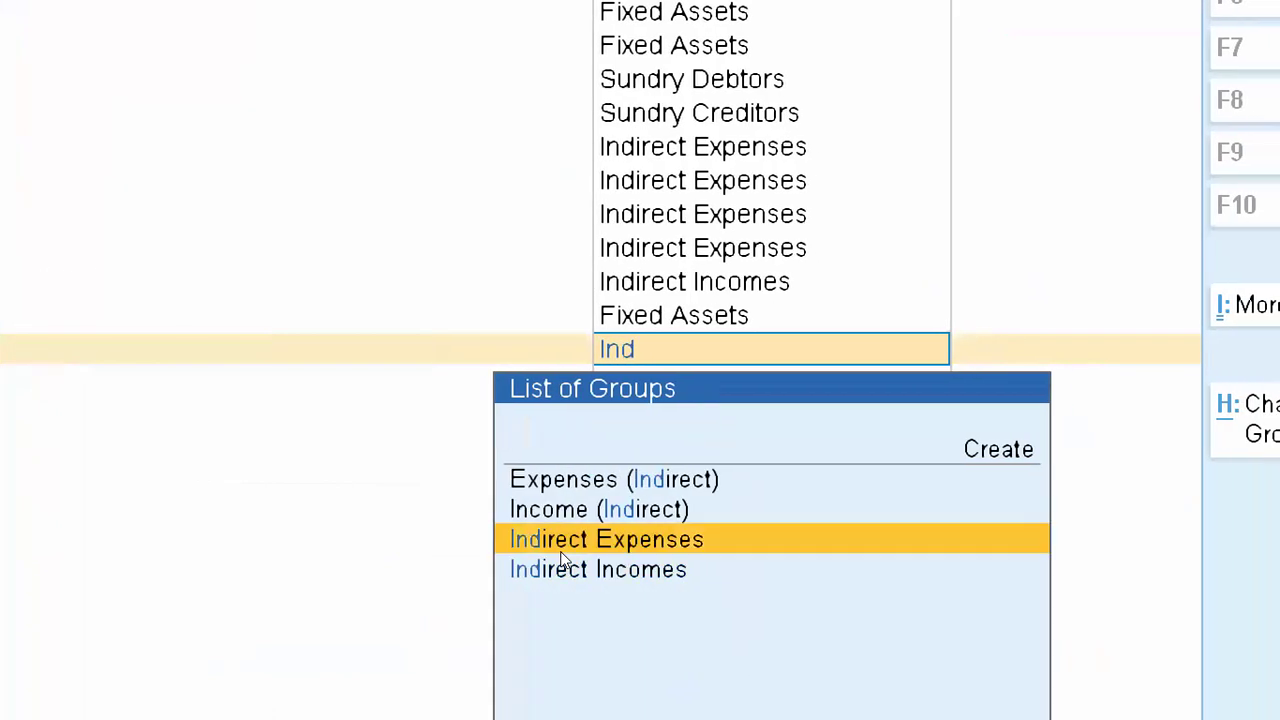
key(Return)
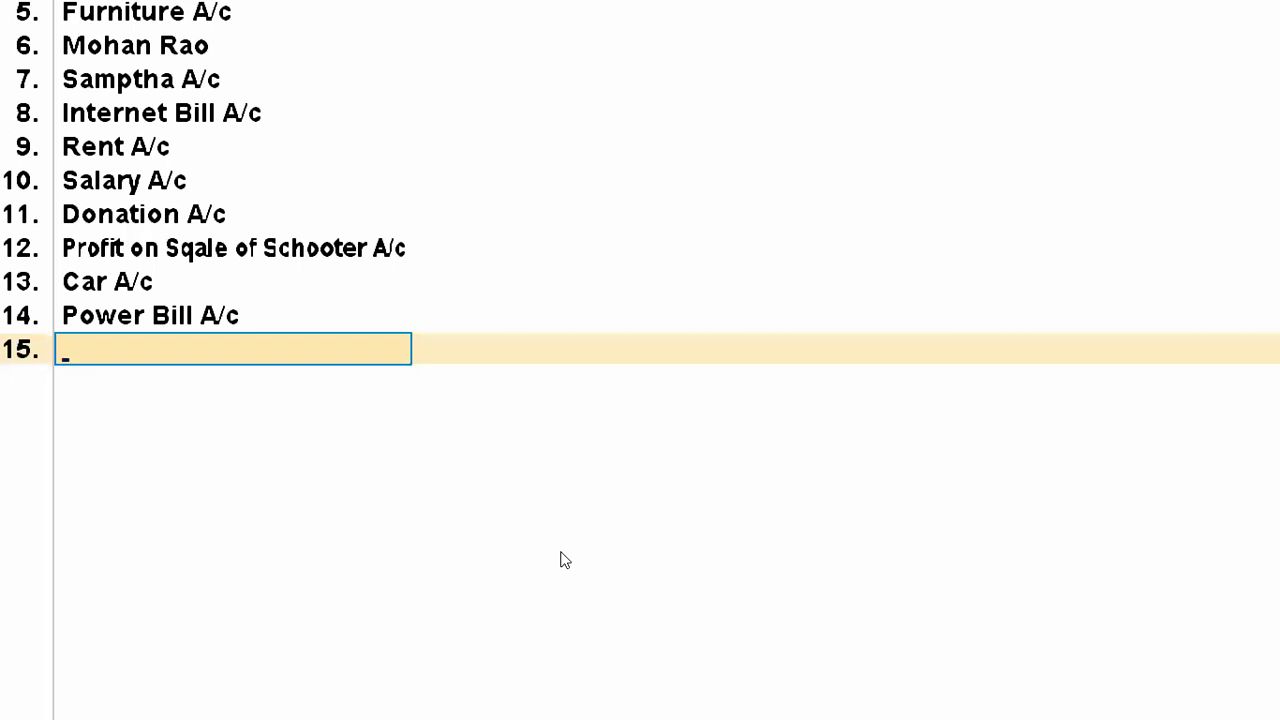
Step: Check the hp gas receipt in the Word document and enter Hp Gas Ltd as the next ledger name in TallyPrime
key(alt+Tab)
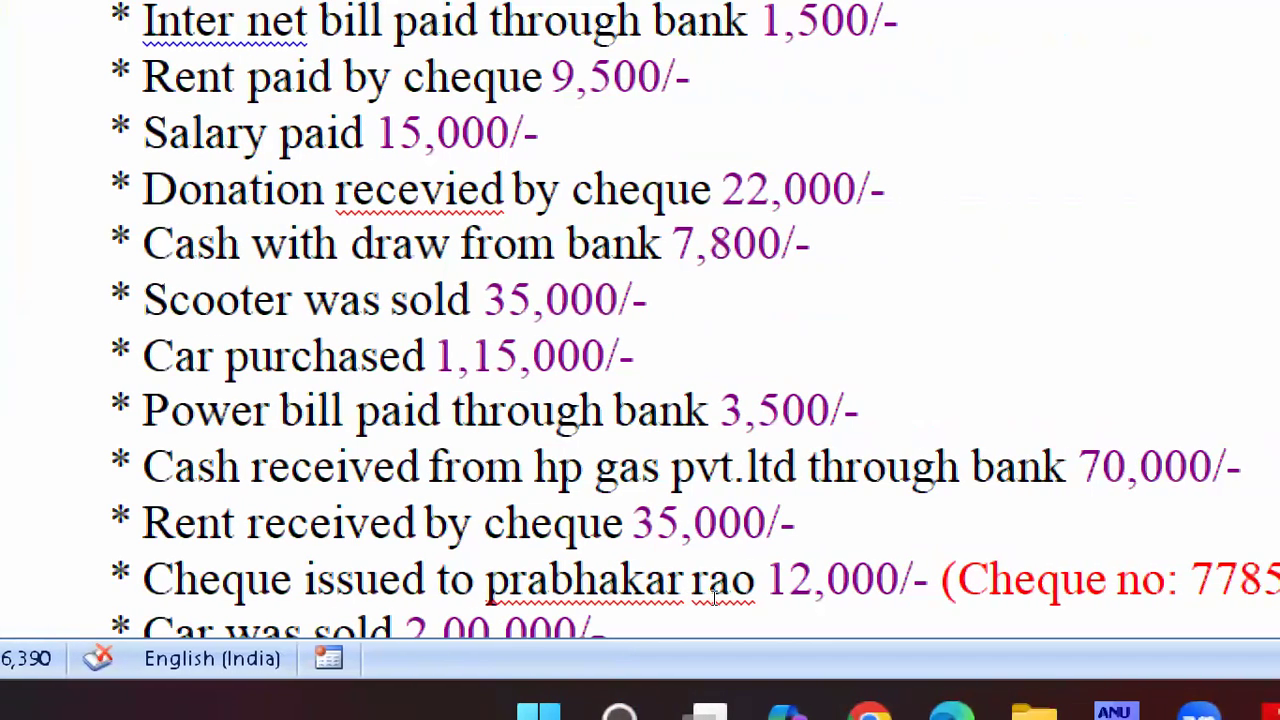
key(alt+Tab)
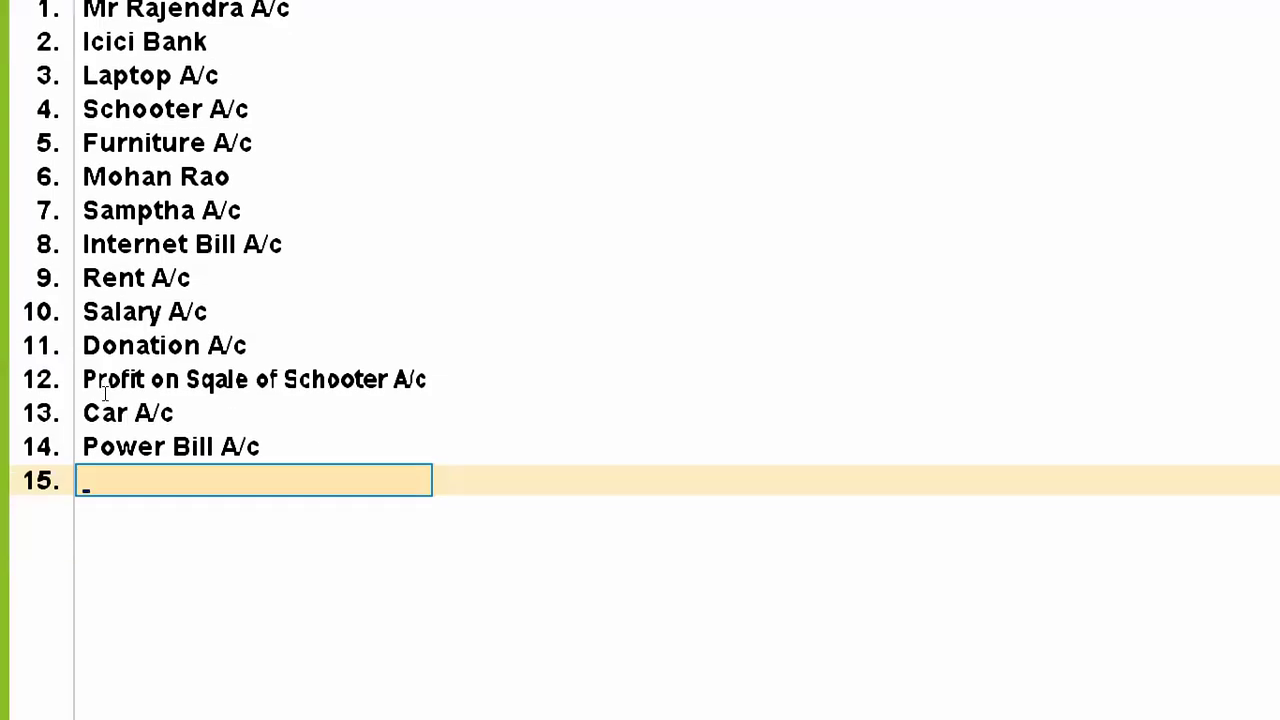
text(Hp Gas Ltd)
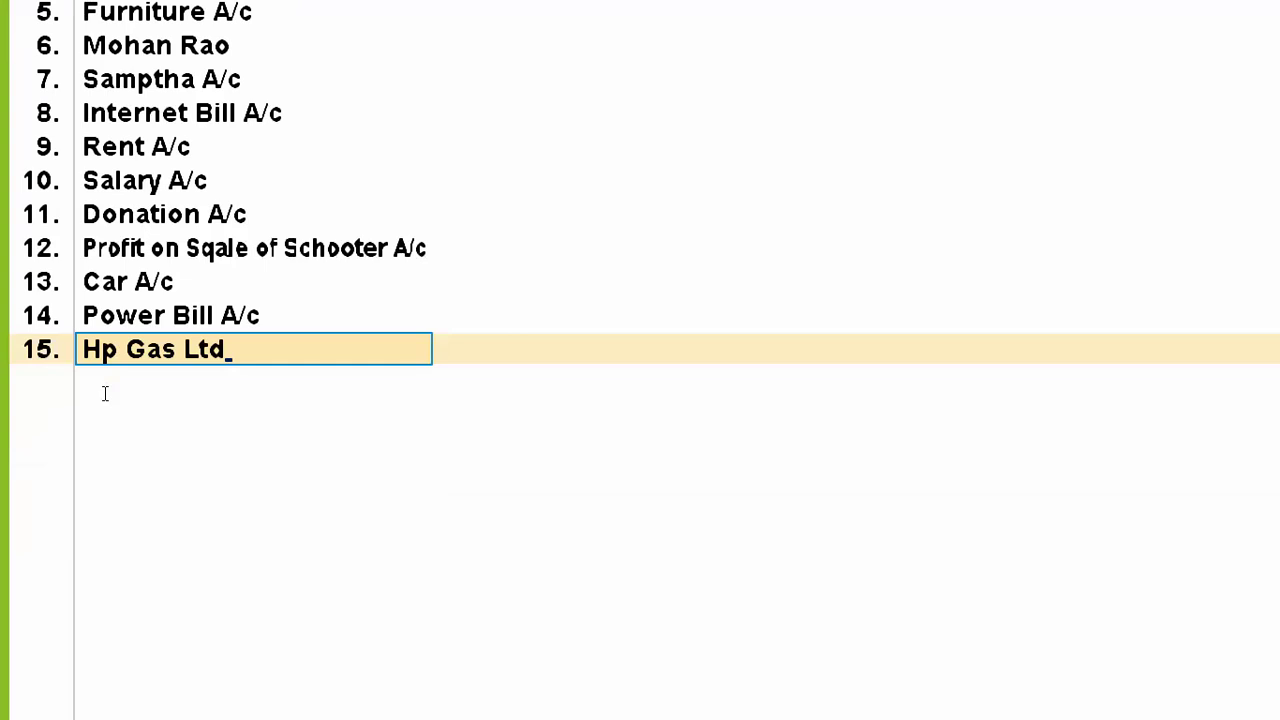
key(Return)
text(Ind)
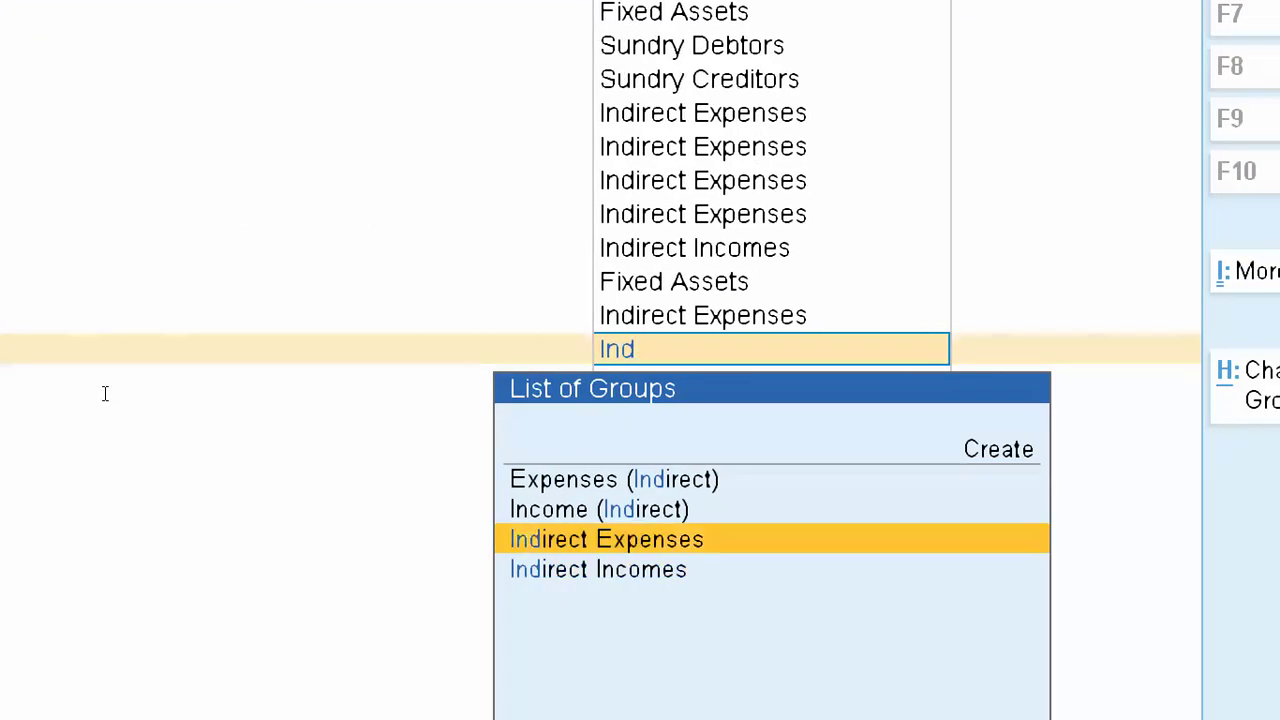
key(Down)
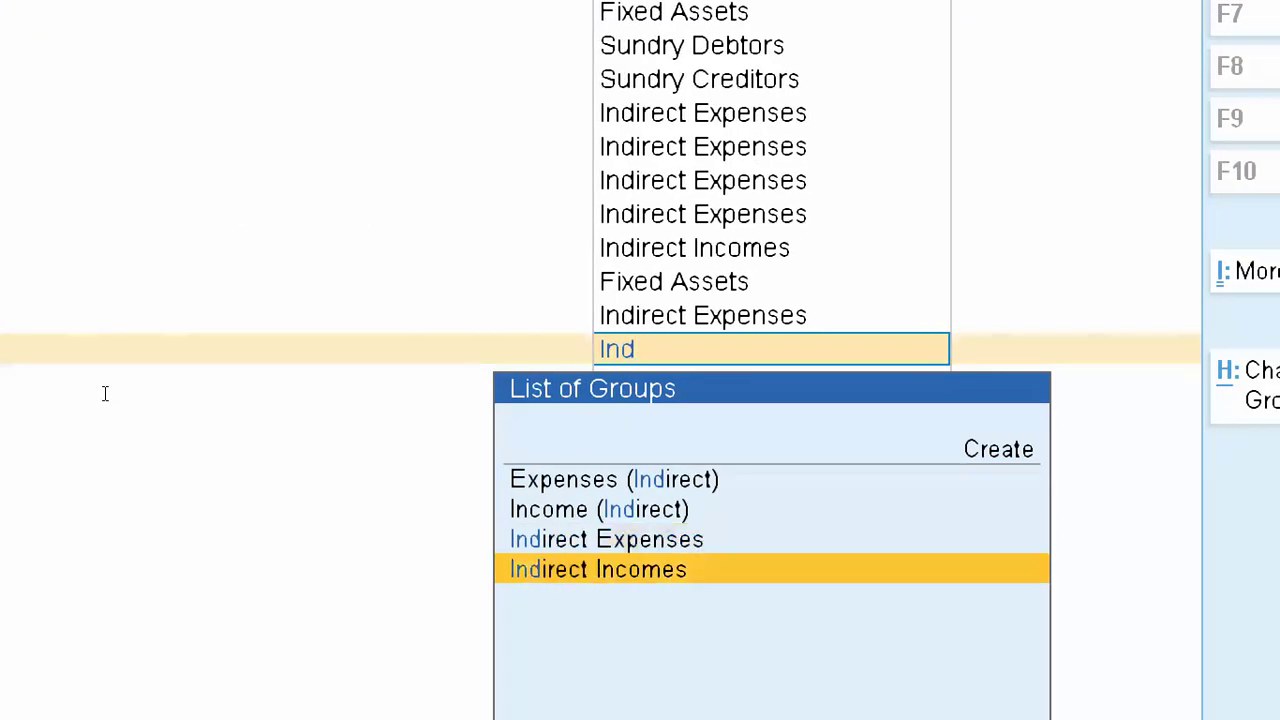
key(BackSpace)
key(BackSpace)
key(BackSpace)
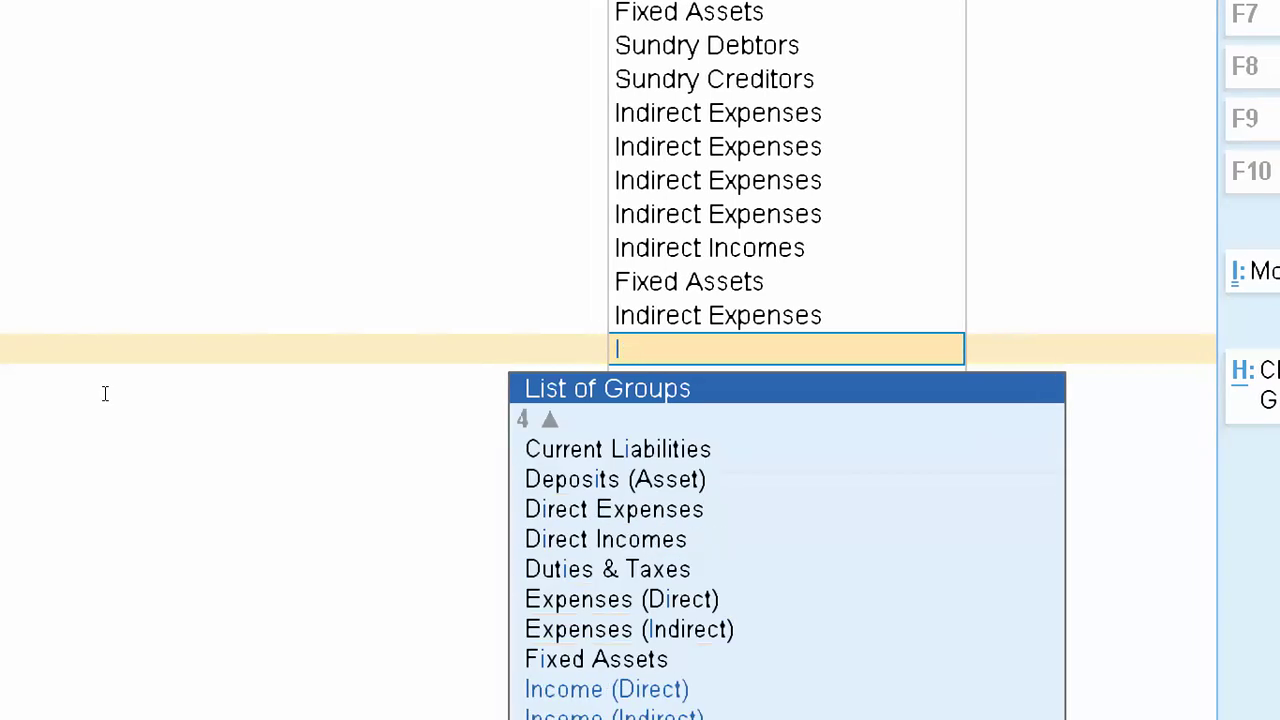
text(is)
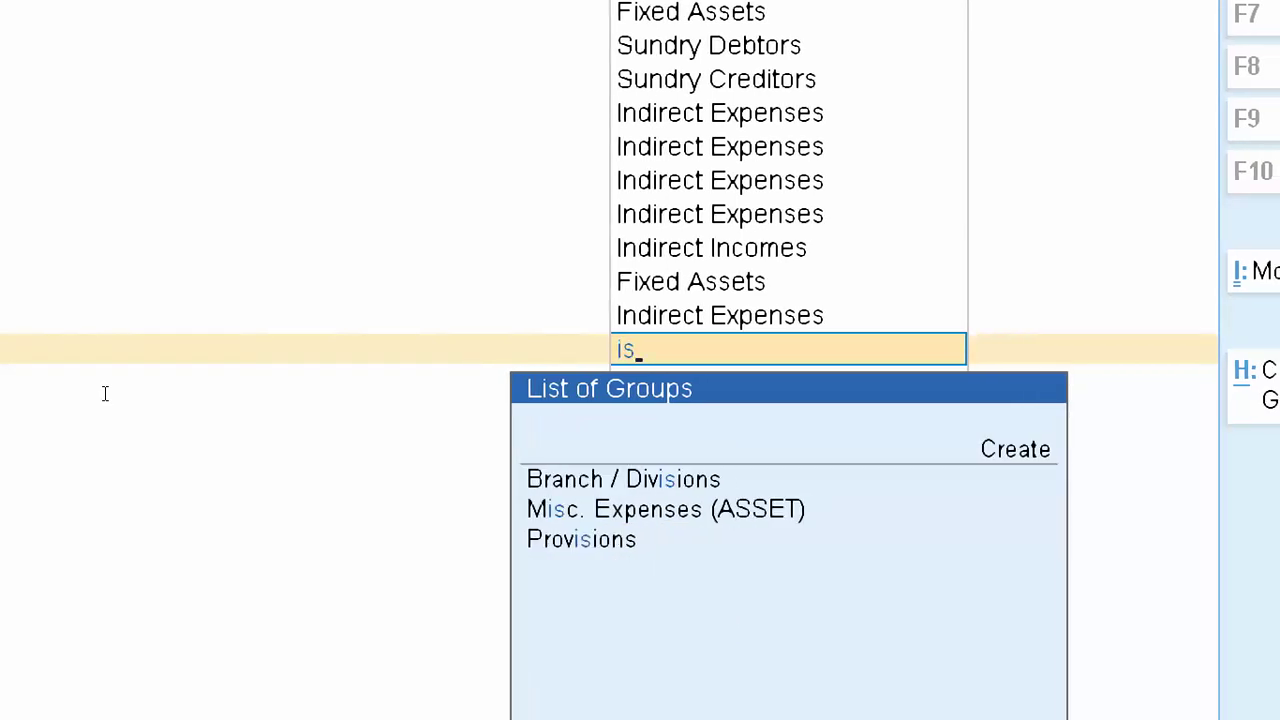
key(BackSpace)
key(BackSpace)
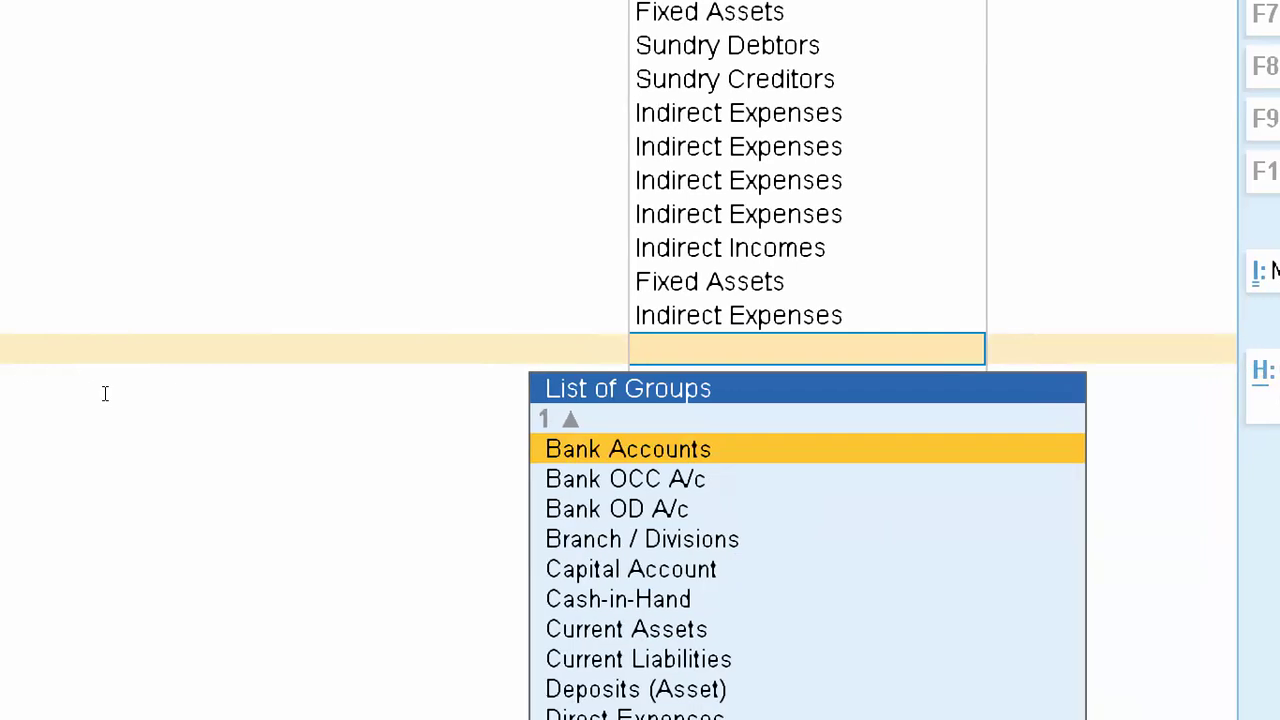
Step: Place the Hp Gas Ltd ledger under the Sundry Creditors group
text(sund)
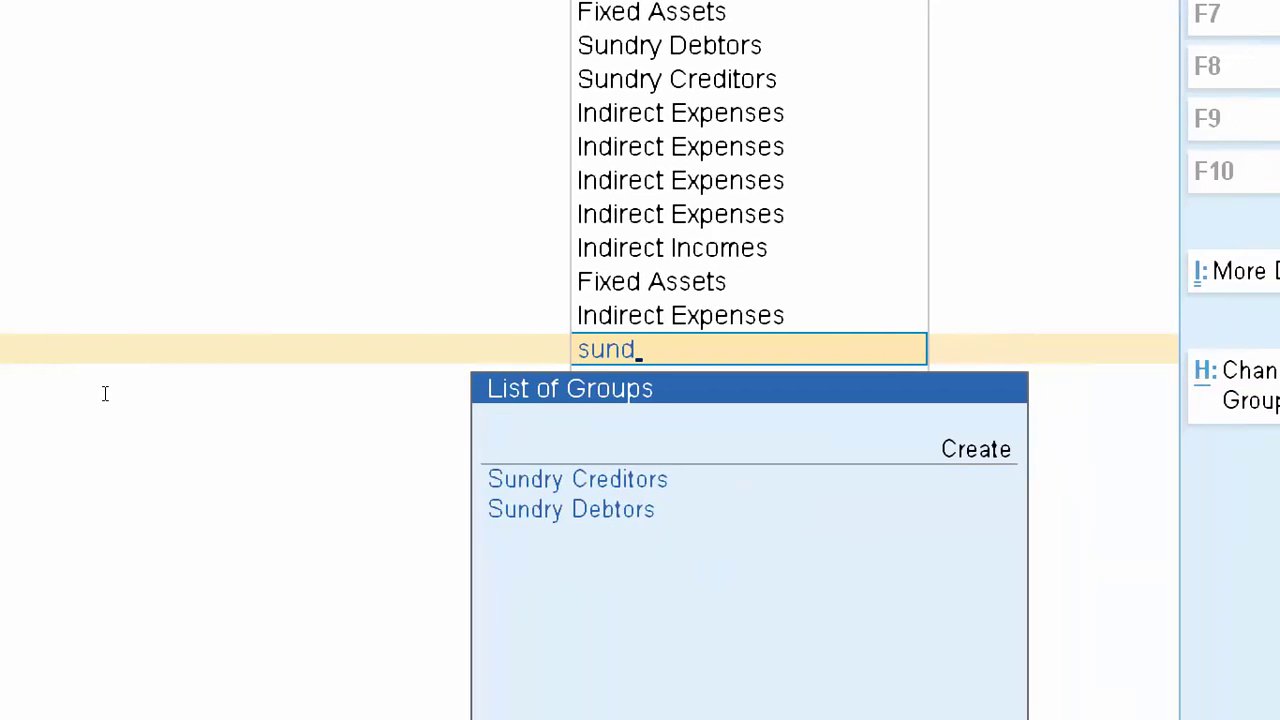
key(Return)
key(Return)
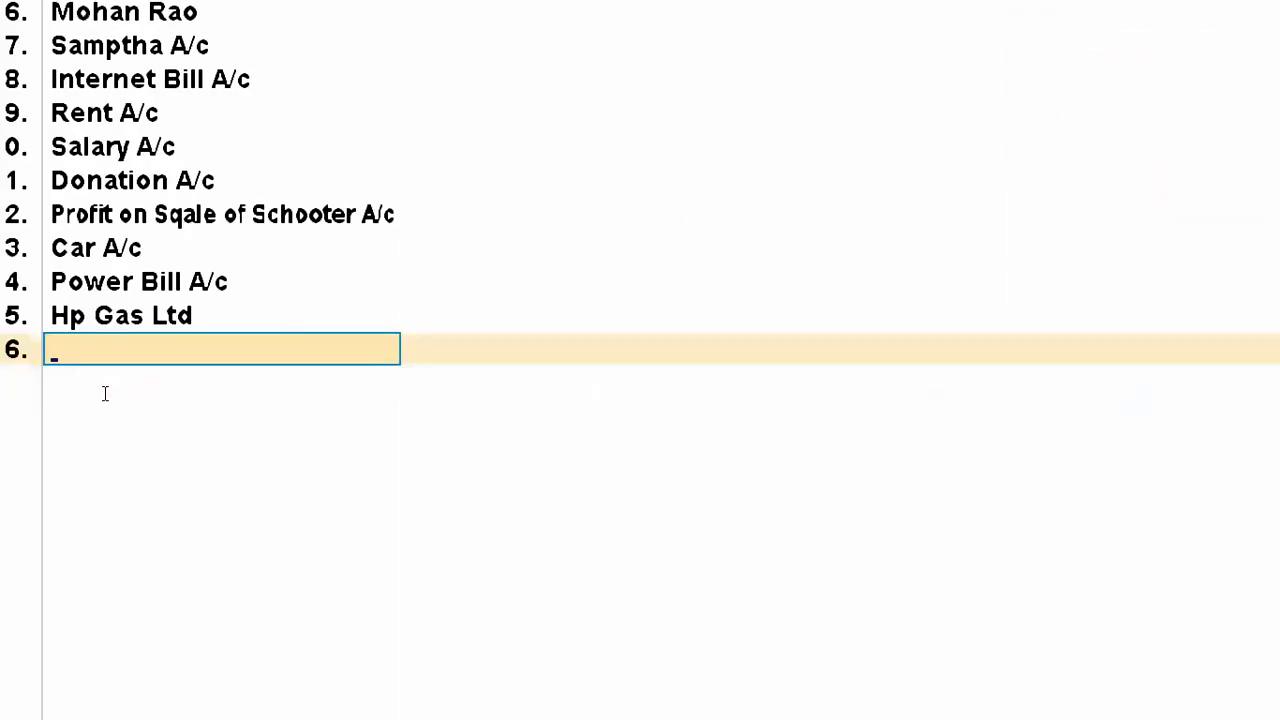
Step: Check the rent receipt in the Word document and add a Rent A/c ledger under Indirect Incomes in TallyPrime
key(alt+Tab)
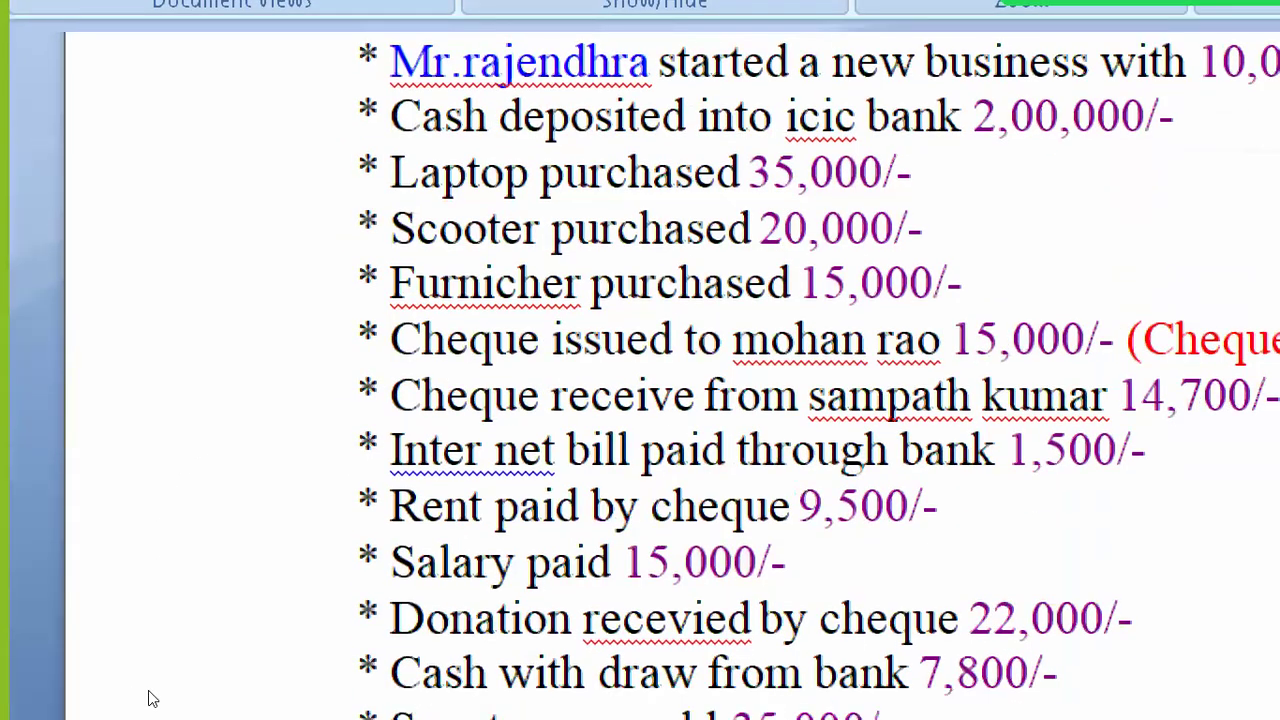
mouse_move(6, 697)
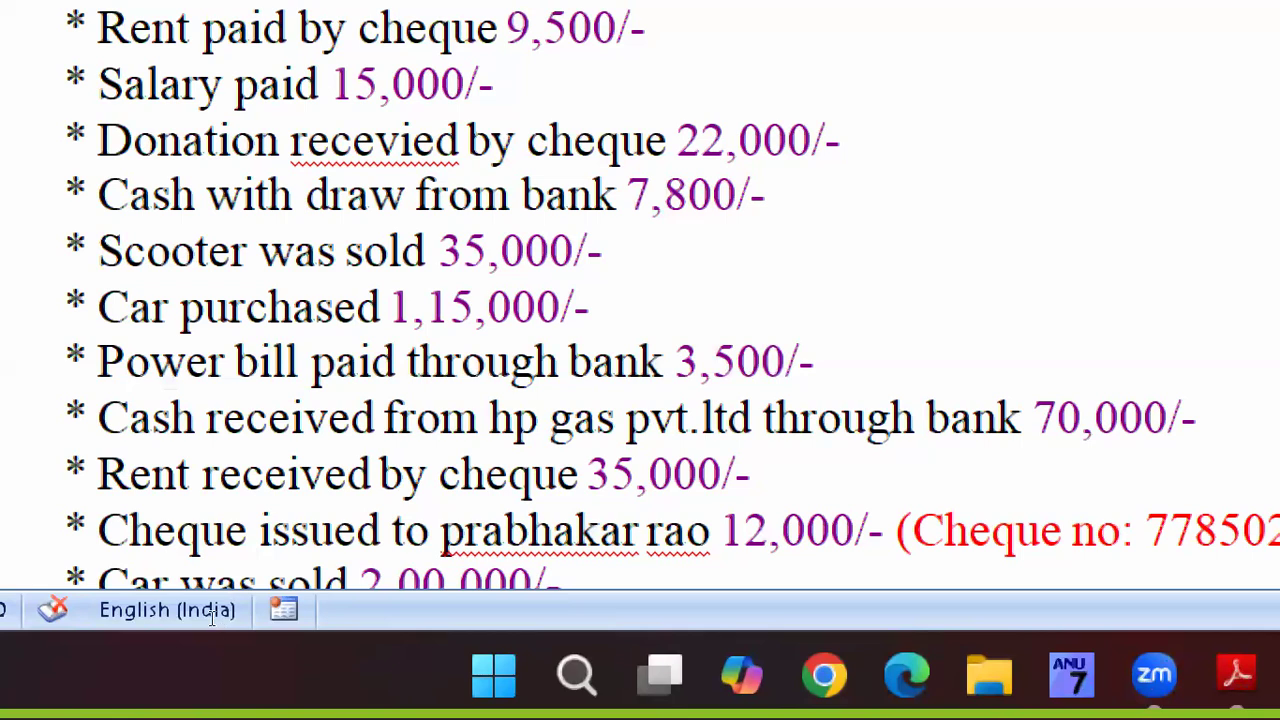
key(alt+Tab)
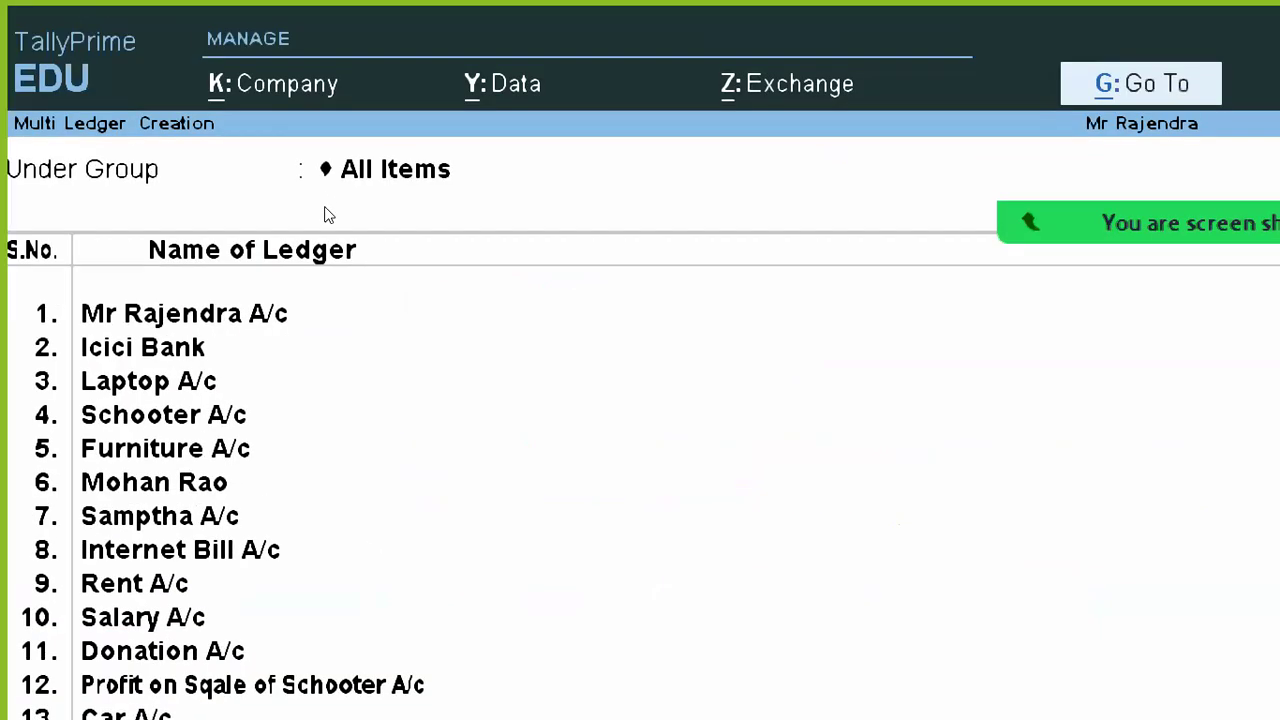
text(Rent a/c)
key(Return)
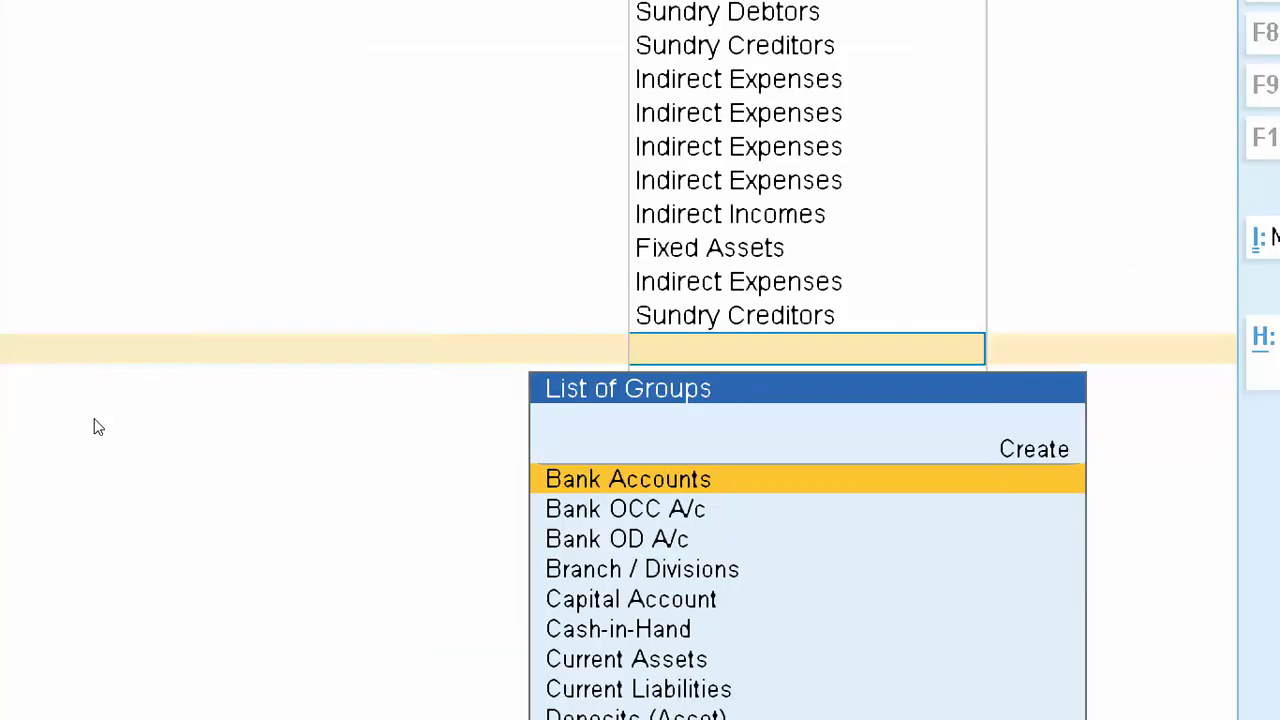
text(In)
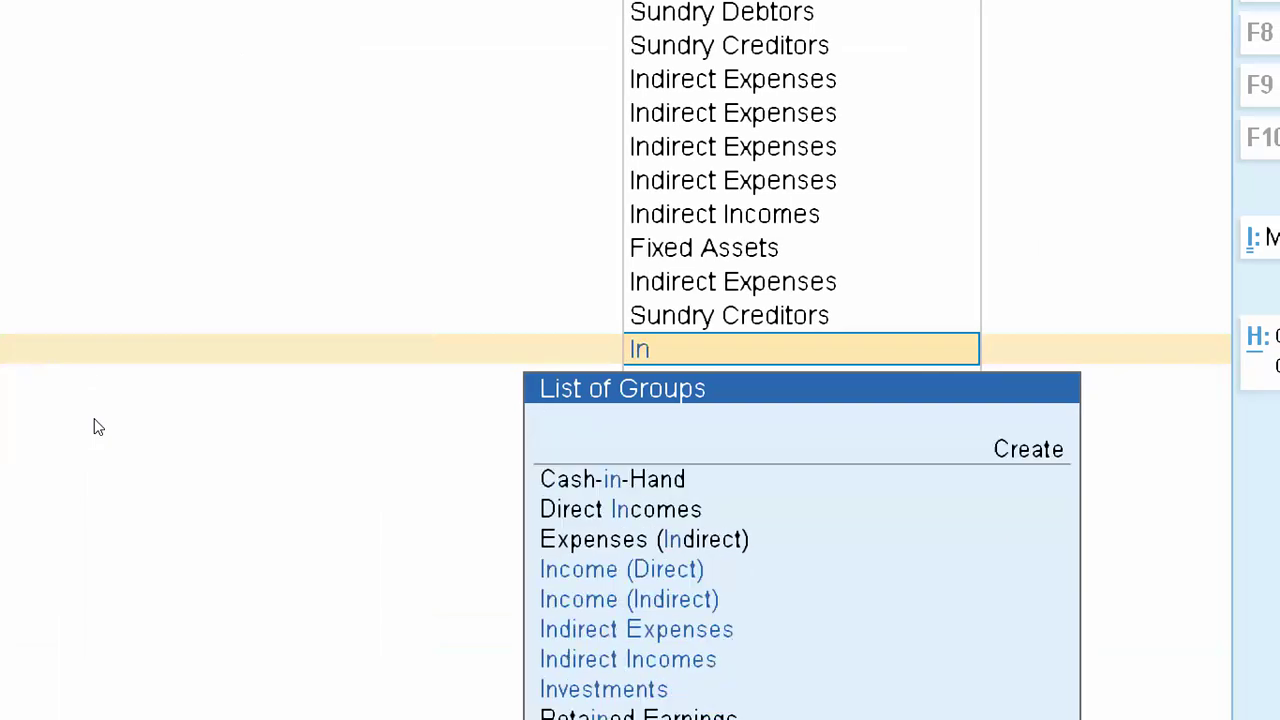
text(d)
key(Down)
key(Return)
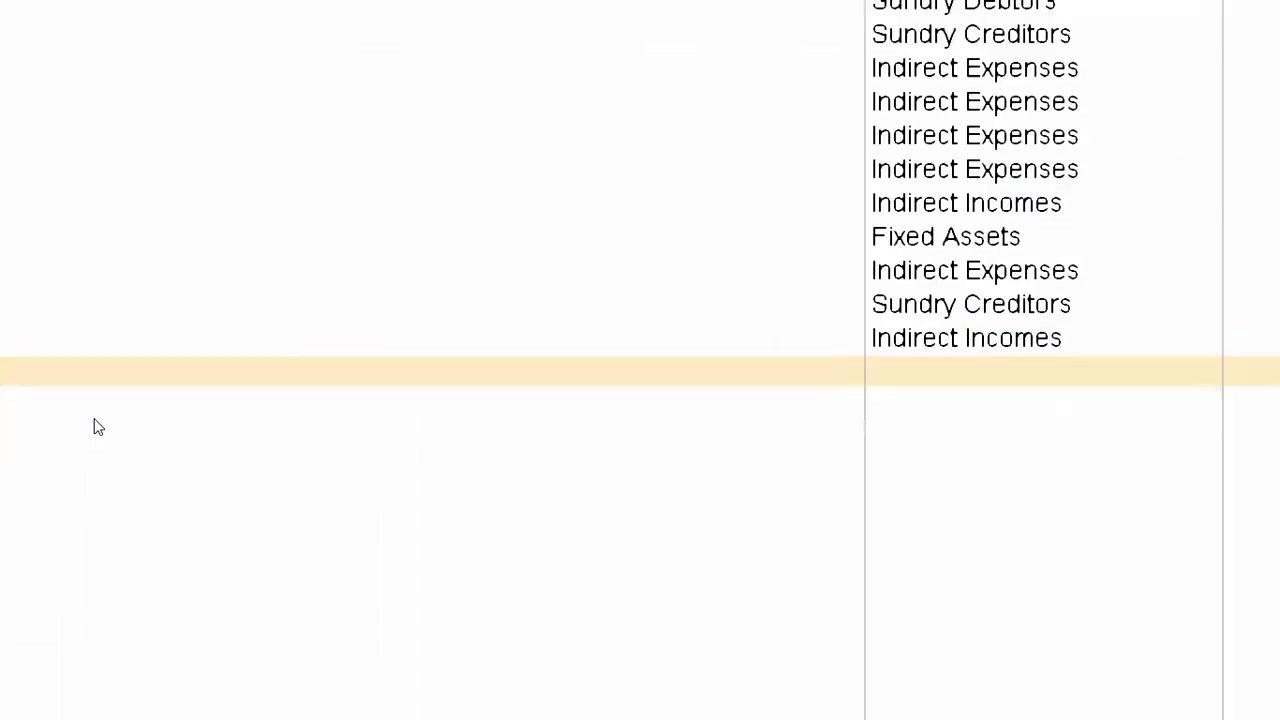
Step: Recheck the rent received entry in the Word document and rename the second Rent A/c ledger as Rent Recived A/c in TallyPrime
key(alt+Tab)
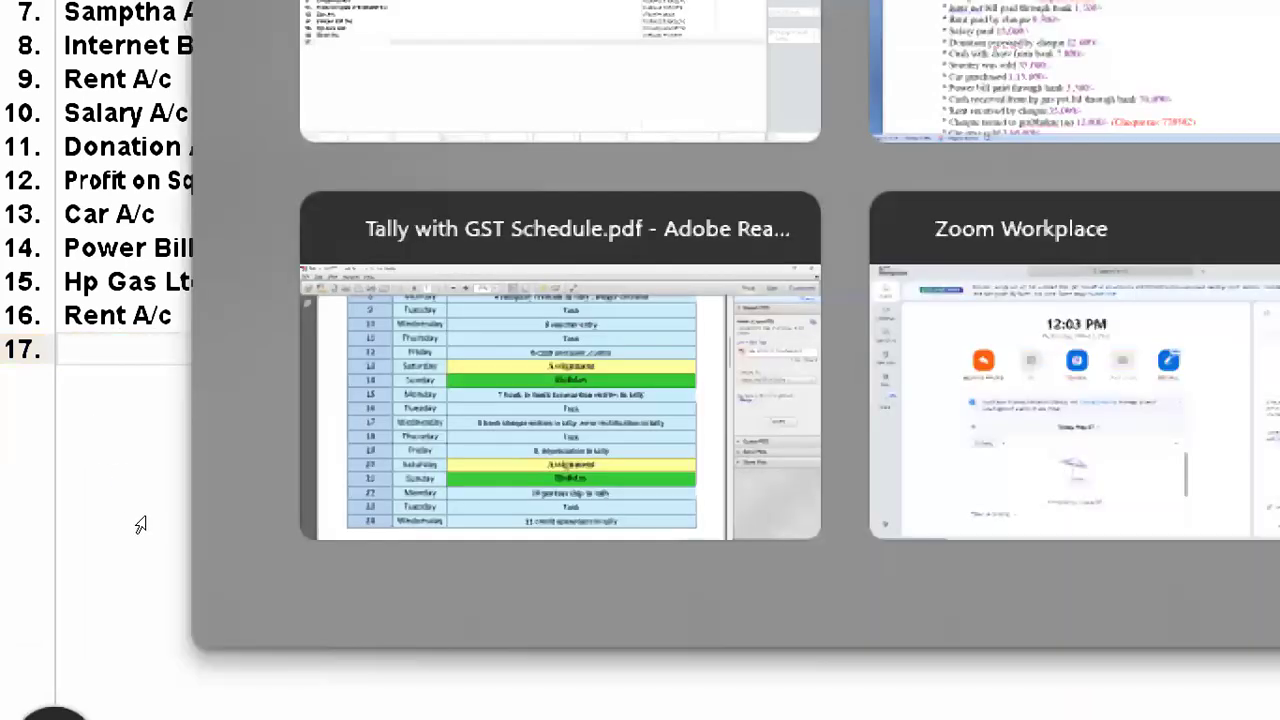
scroll(135, 697, up, 3)
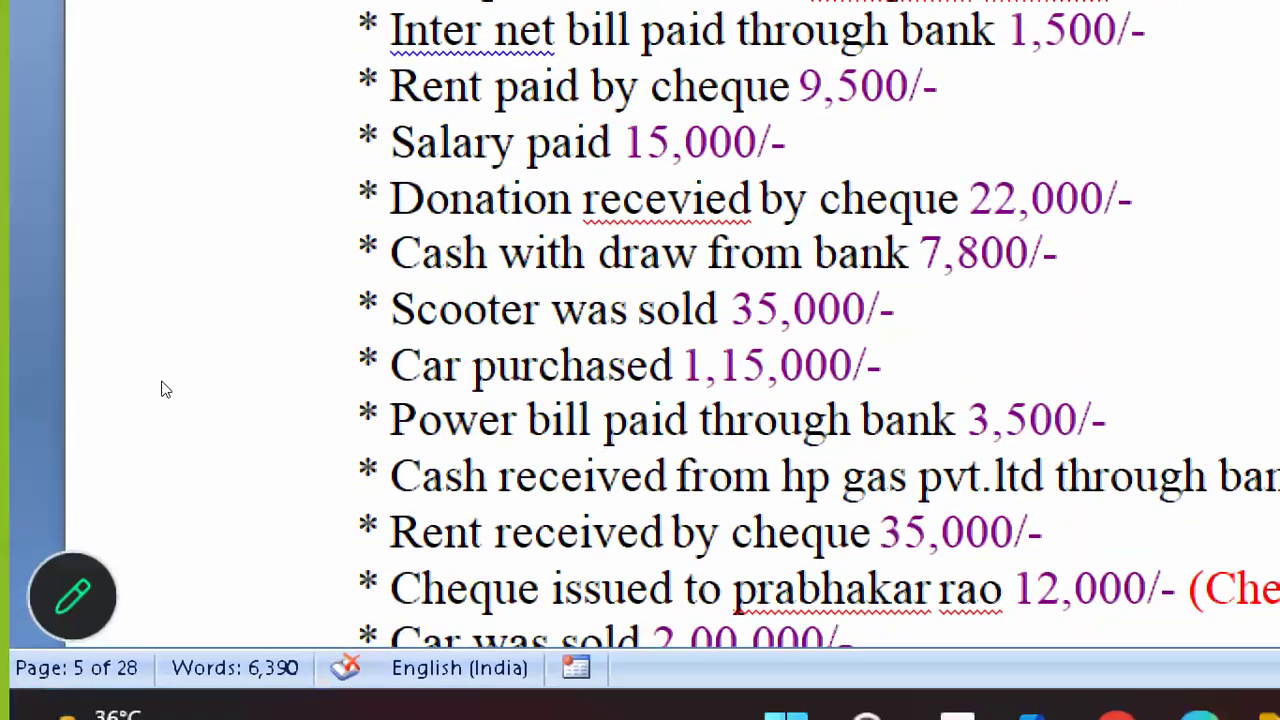
mouse_move(150, 690)
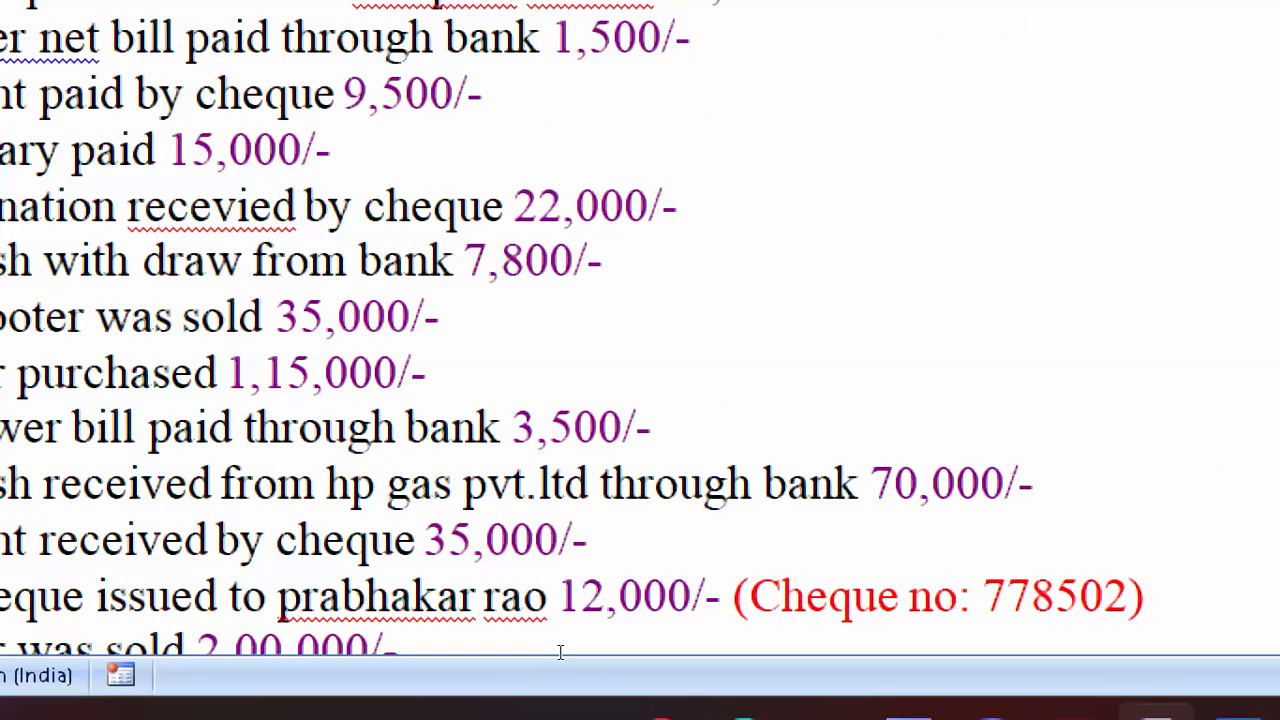
key(alt+Tab)
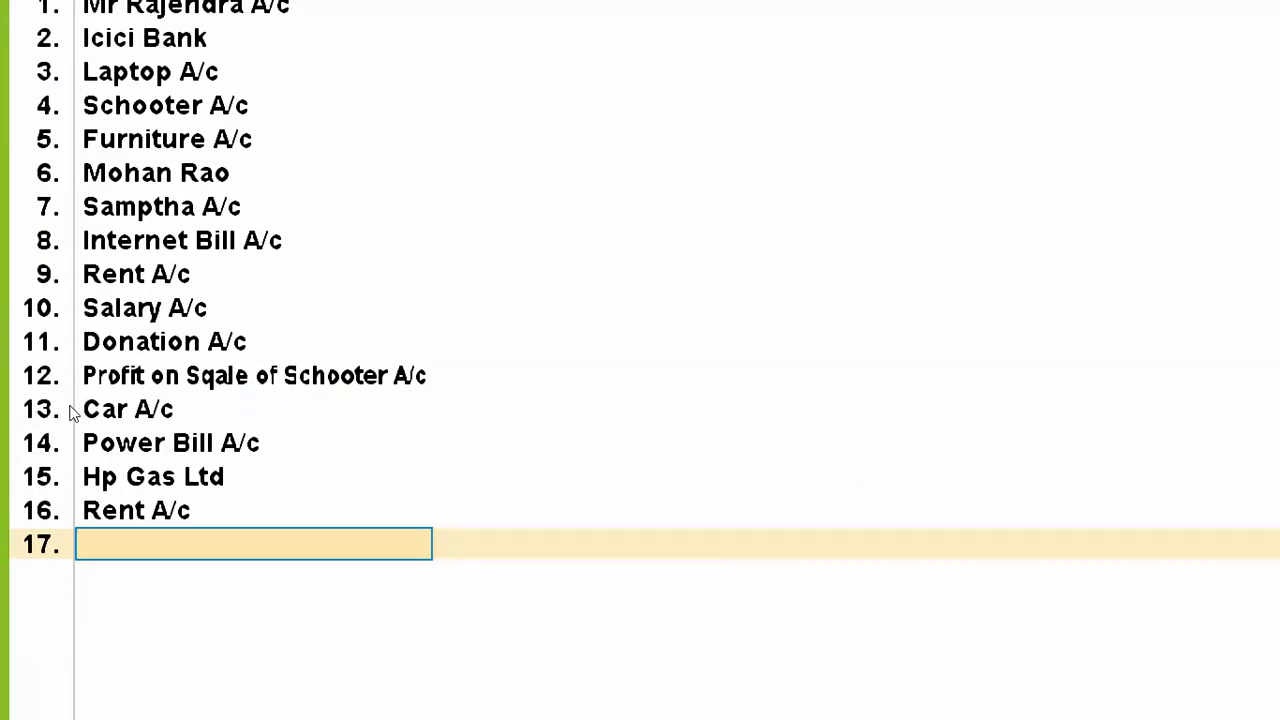
key(Up)
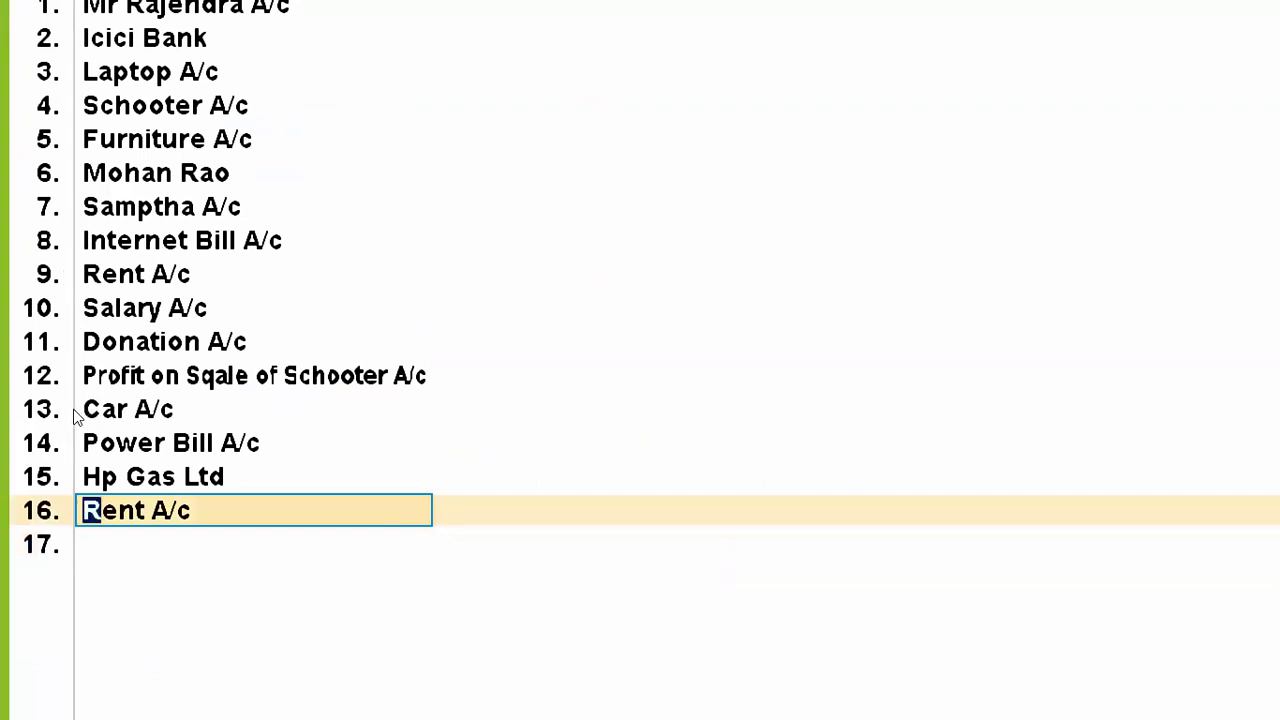
key(Right)
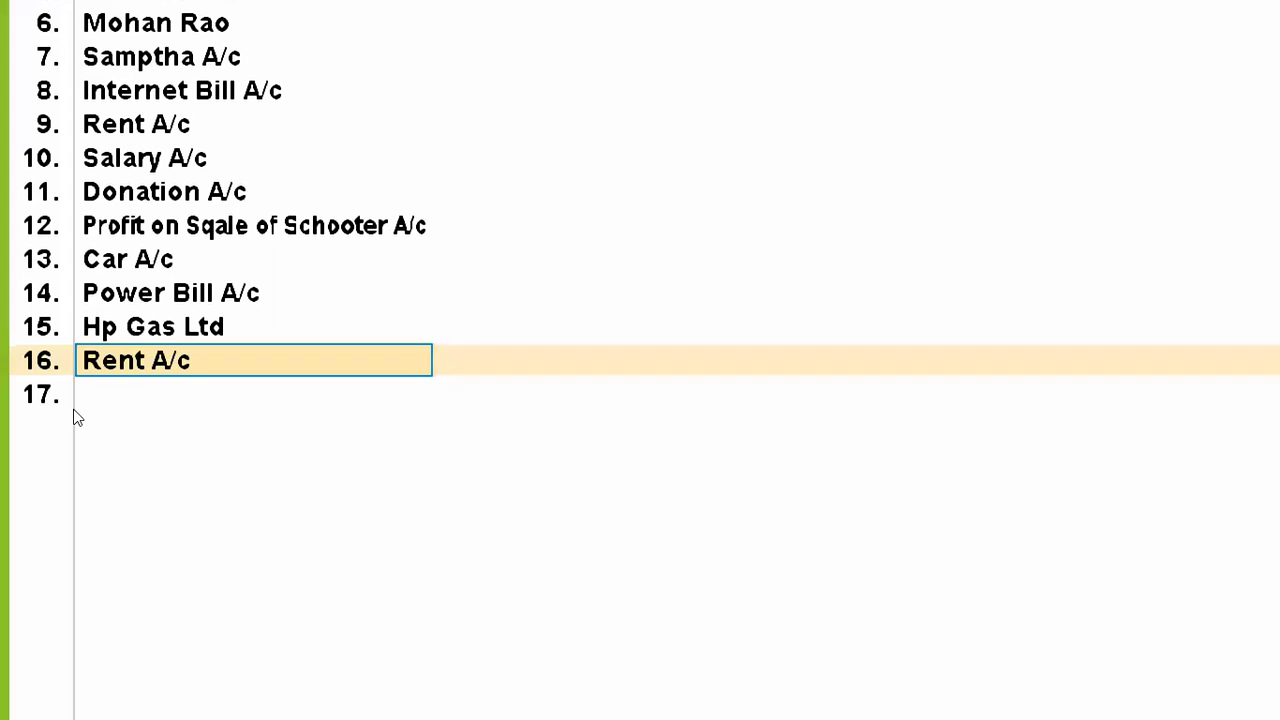
key(Right)
key(Right)
key(Delete)
key(Delete)
text(Recived)
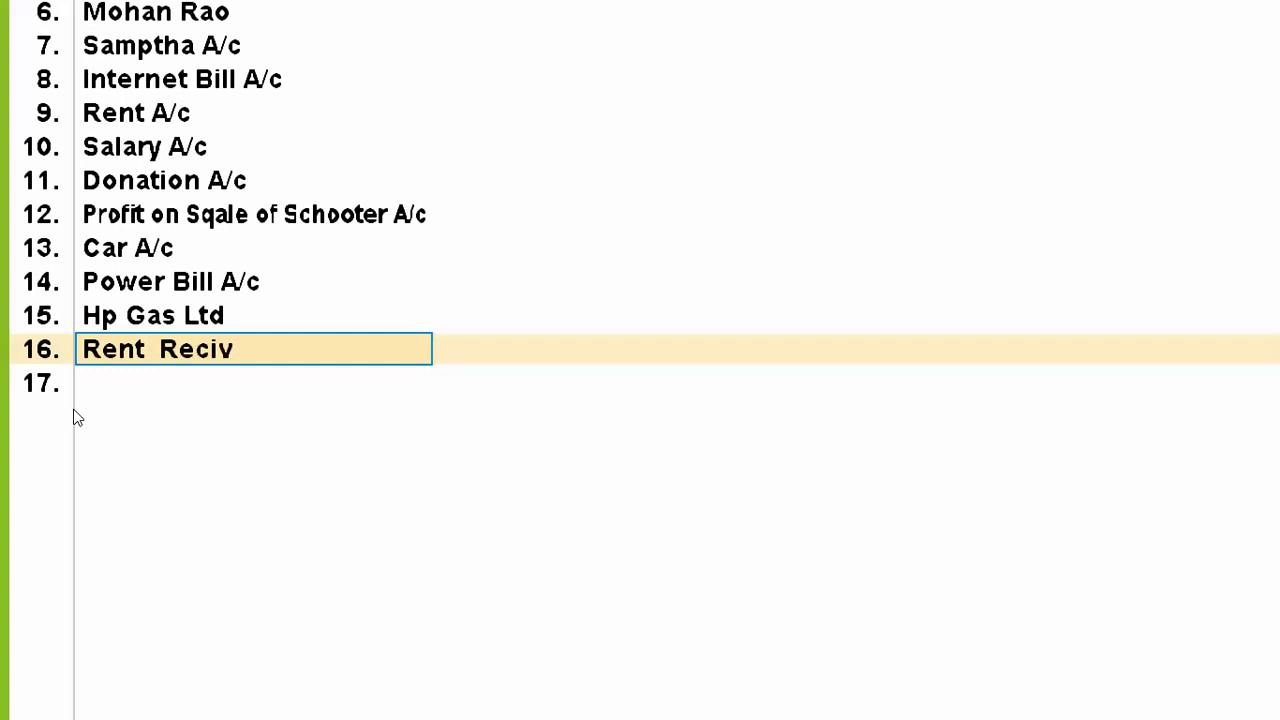
text( a/c)
key(Return)
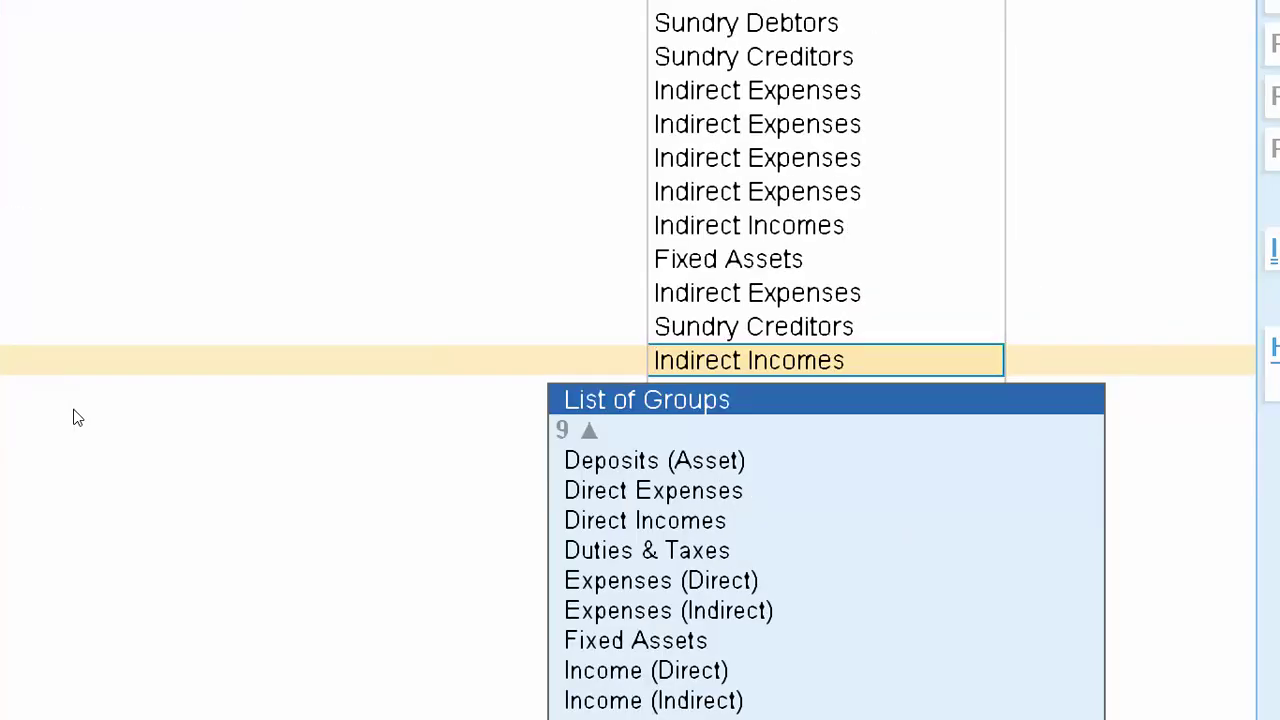
Step: Keep Rent Recived A/c under Indirect Incomes and enter the 12,000 cheque payee's name as the next ledger
key(Return)
text(Prabaka)
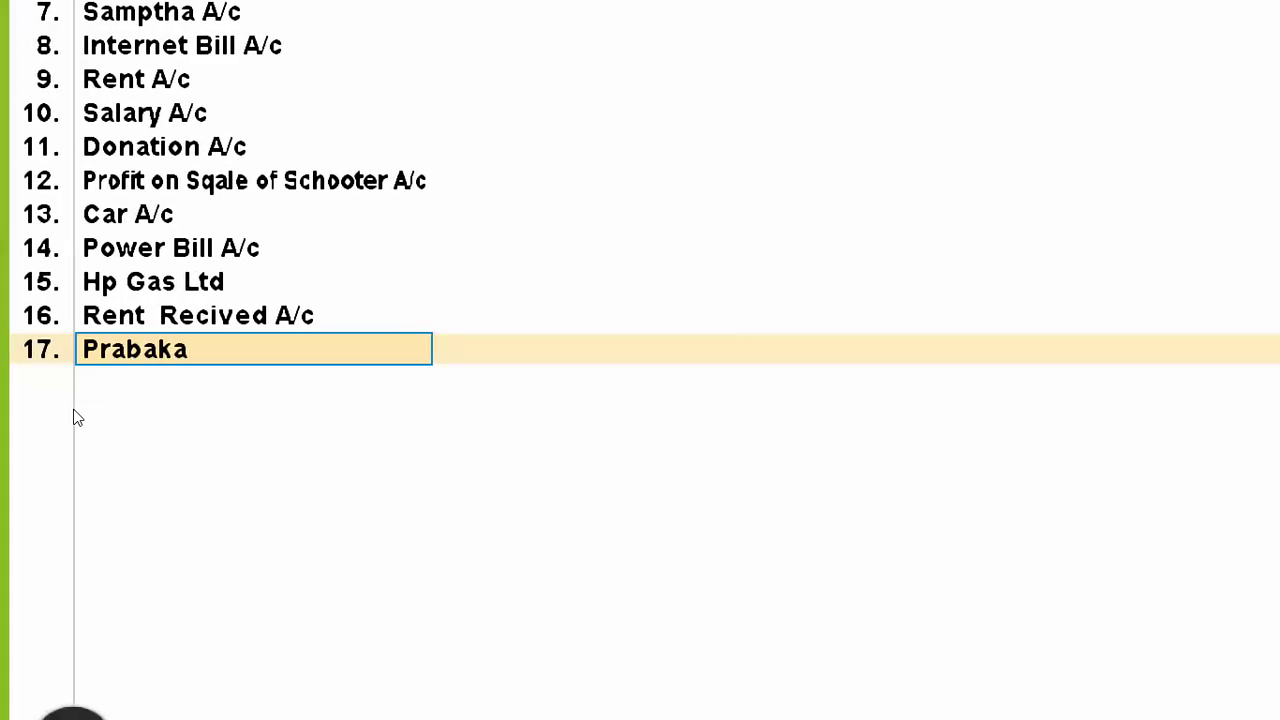
text(r Rao)
key(Return)
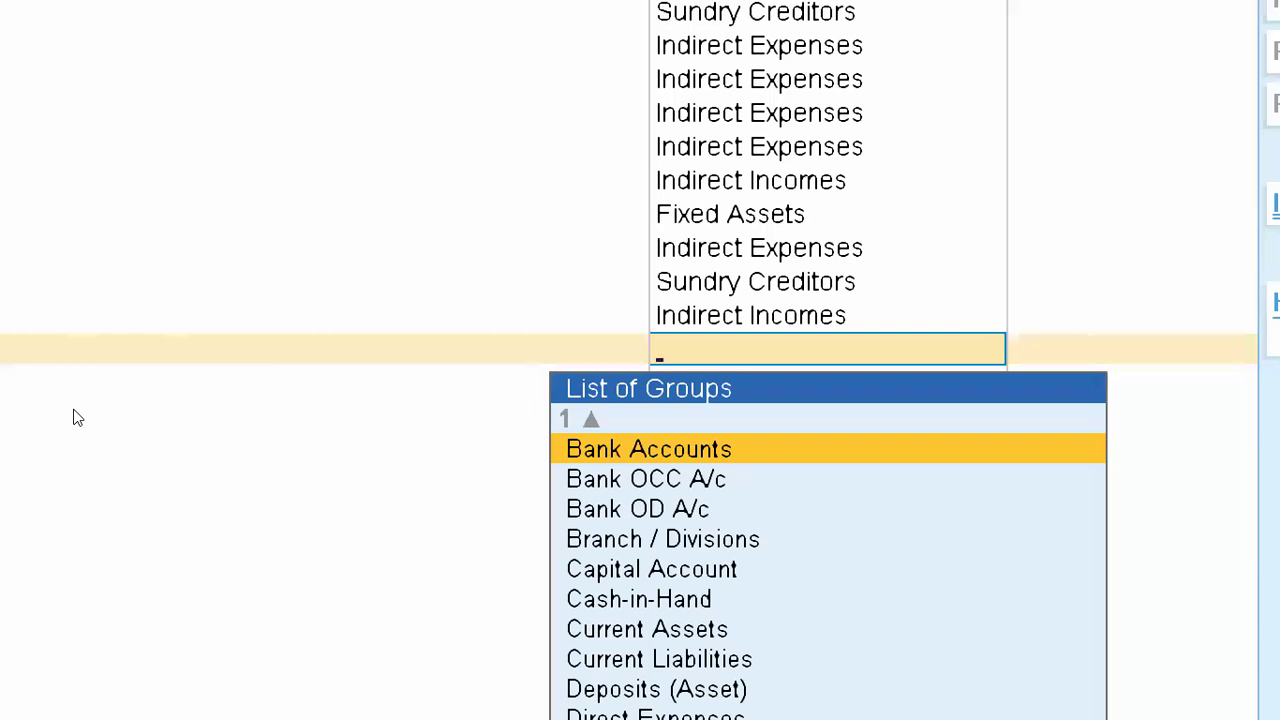
Step: Recheck the 12,000 cheque issued entry in the Word document and return to the ledger's group selection in TallyPrime
text(Ind)
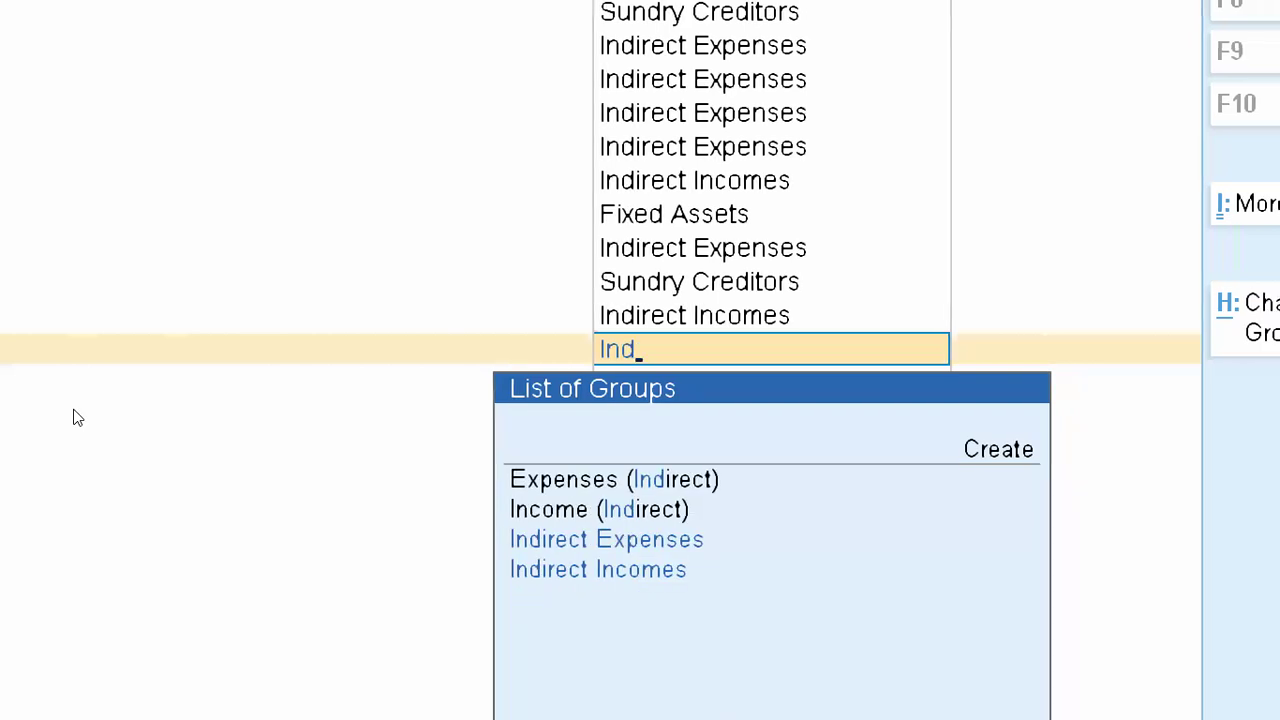
key(BackSpace)
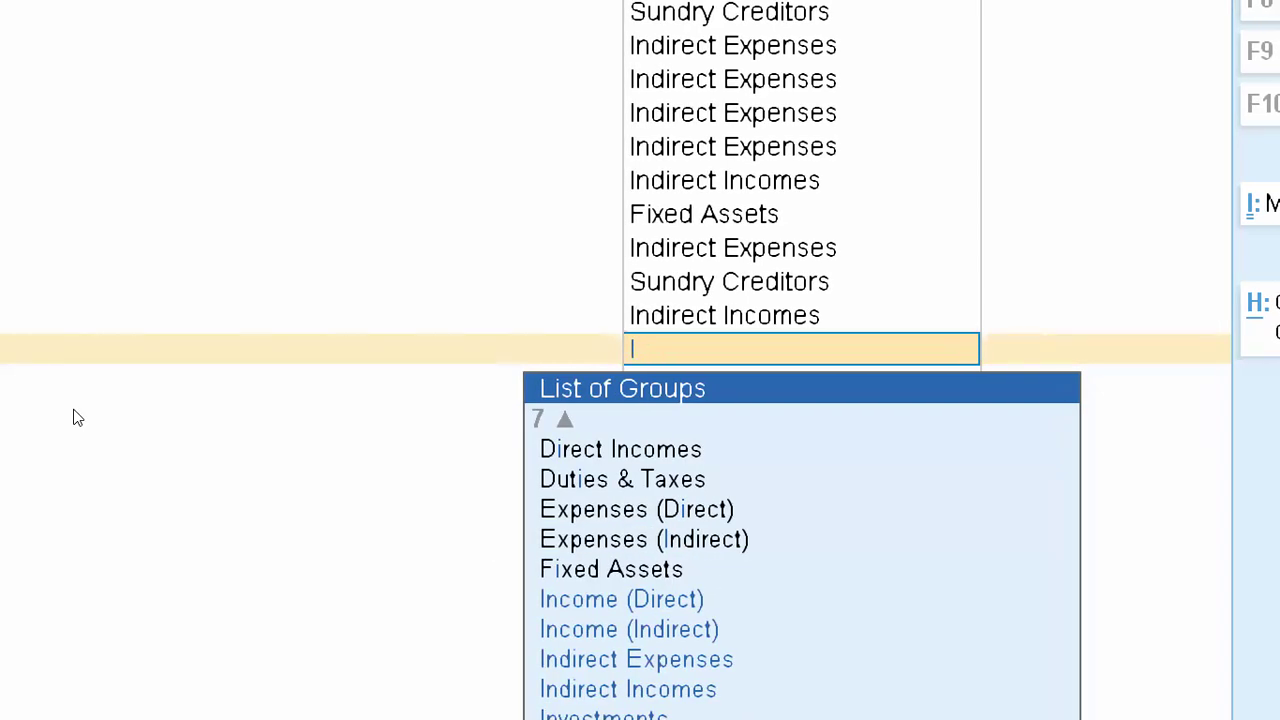
key(alt+Tab)
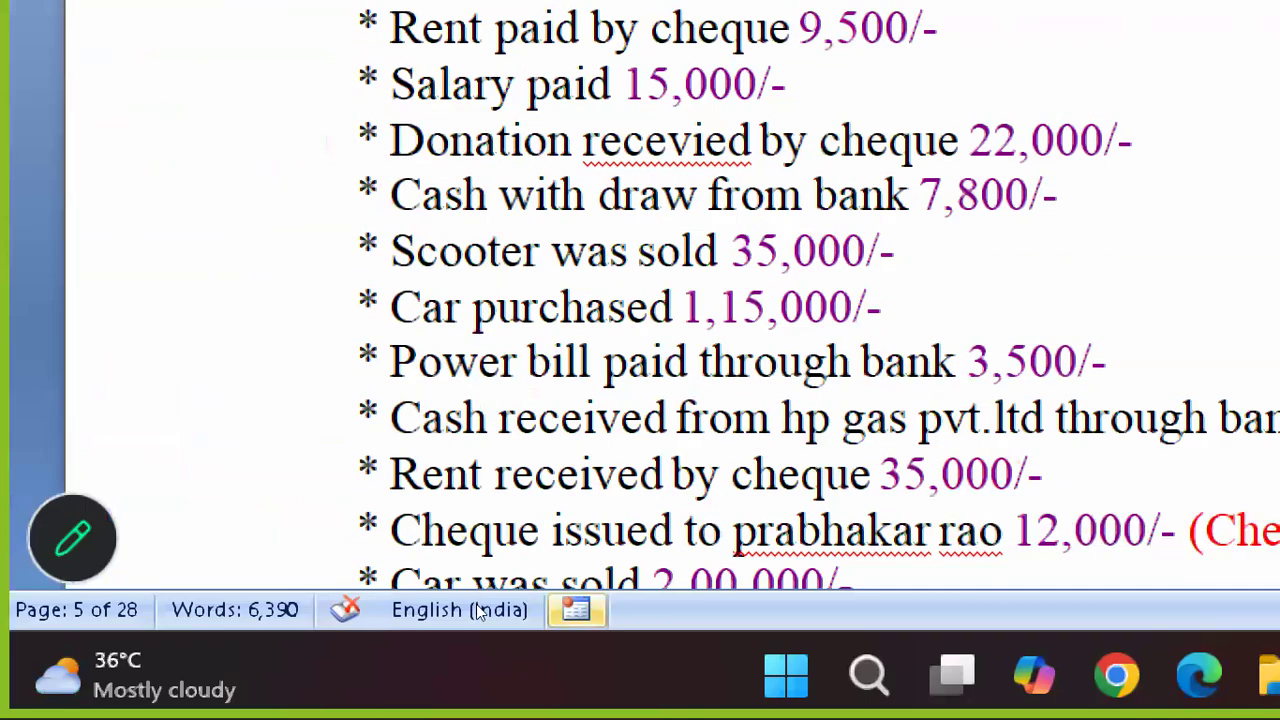
key(alt+Tab)
text(is)
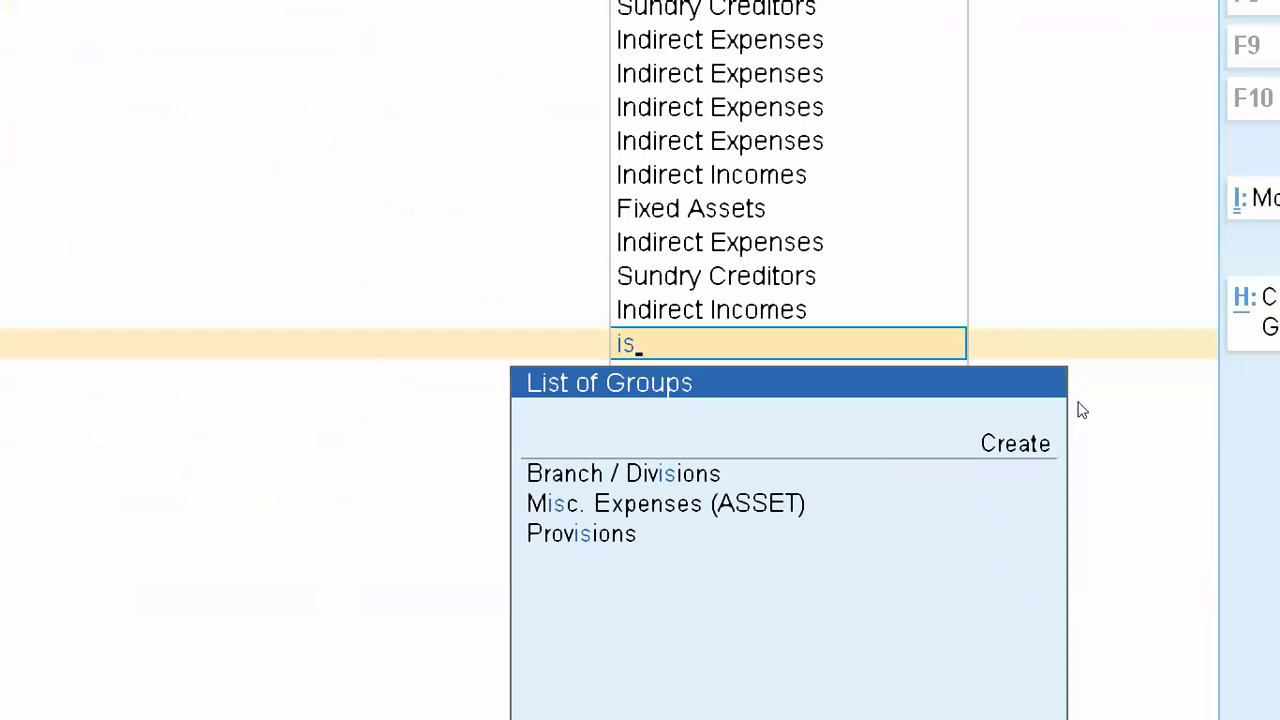
text(io)
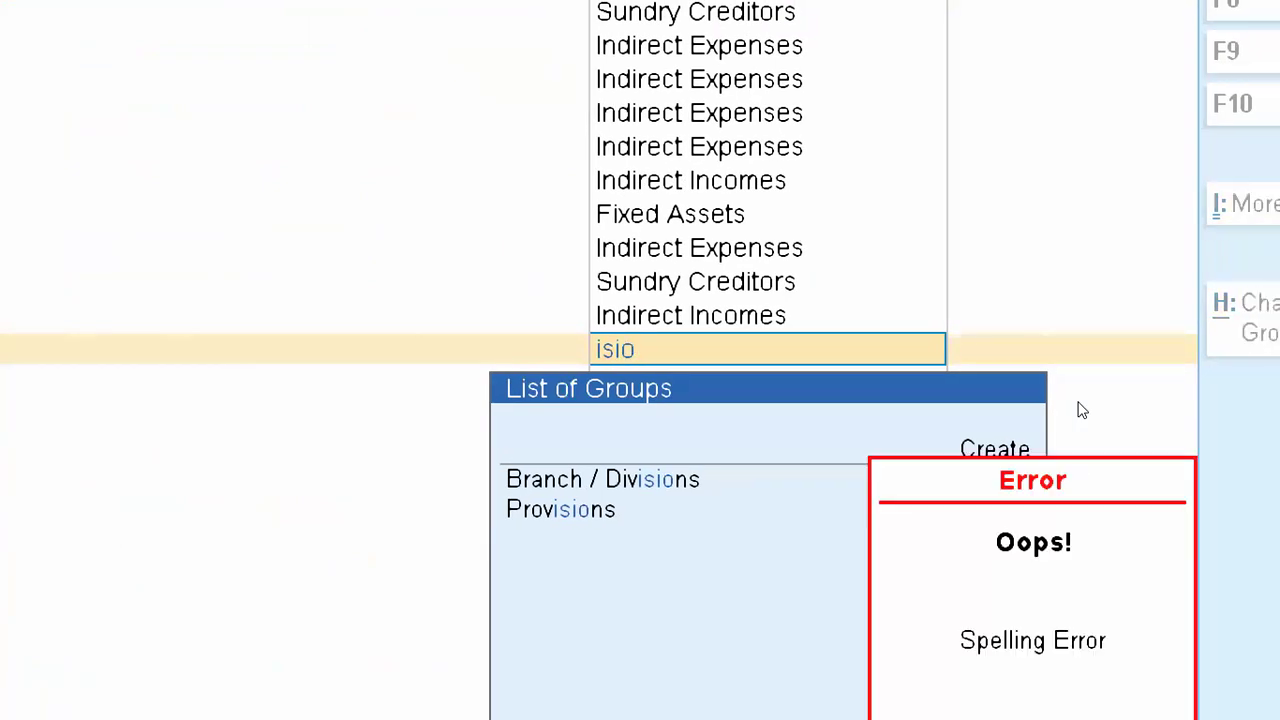
key(BackSpace)
key(BackSpace)
key(BackSpace)
key(BackSpace)
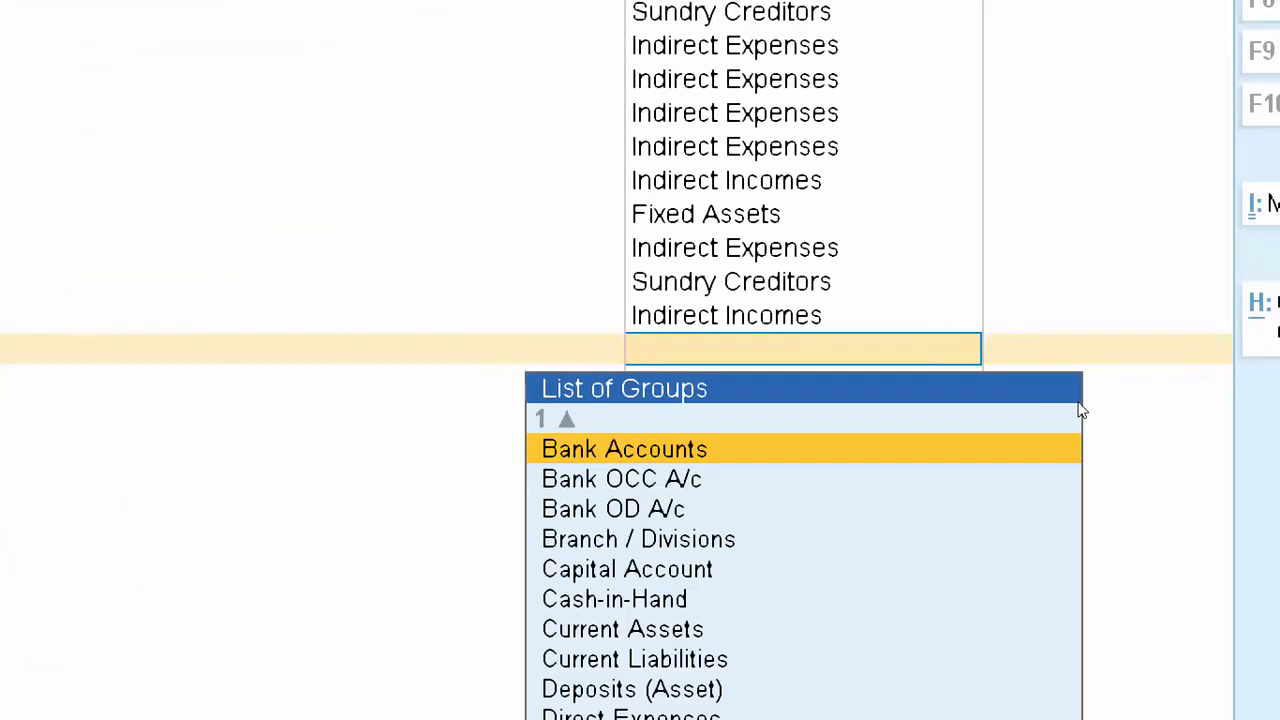
Step: Place the cheque payee's ledger under the Sundry Debtors group
text(deb)
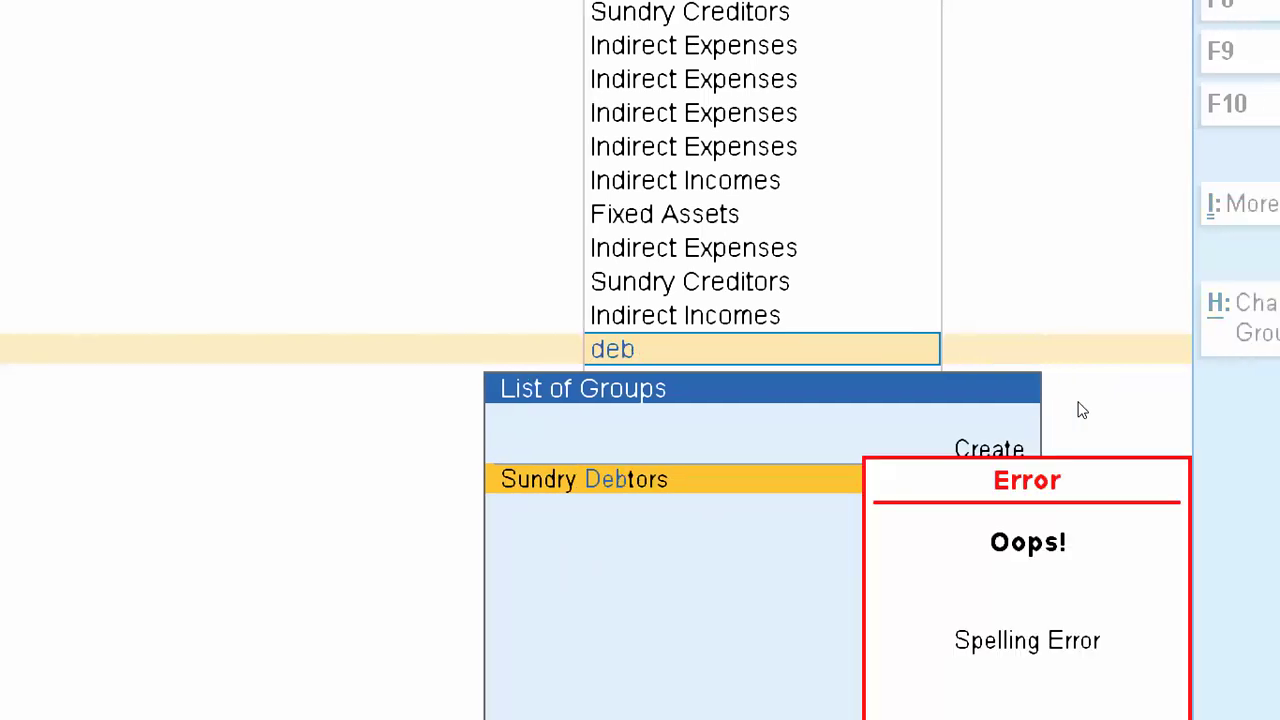
key(Return)
key(Return)
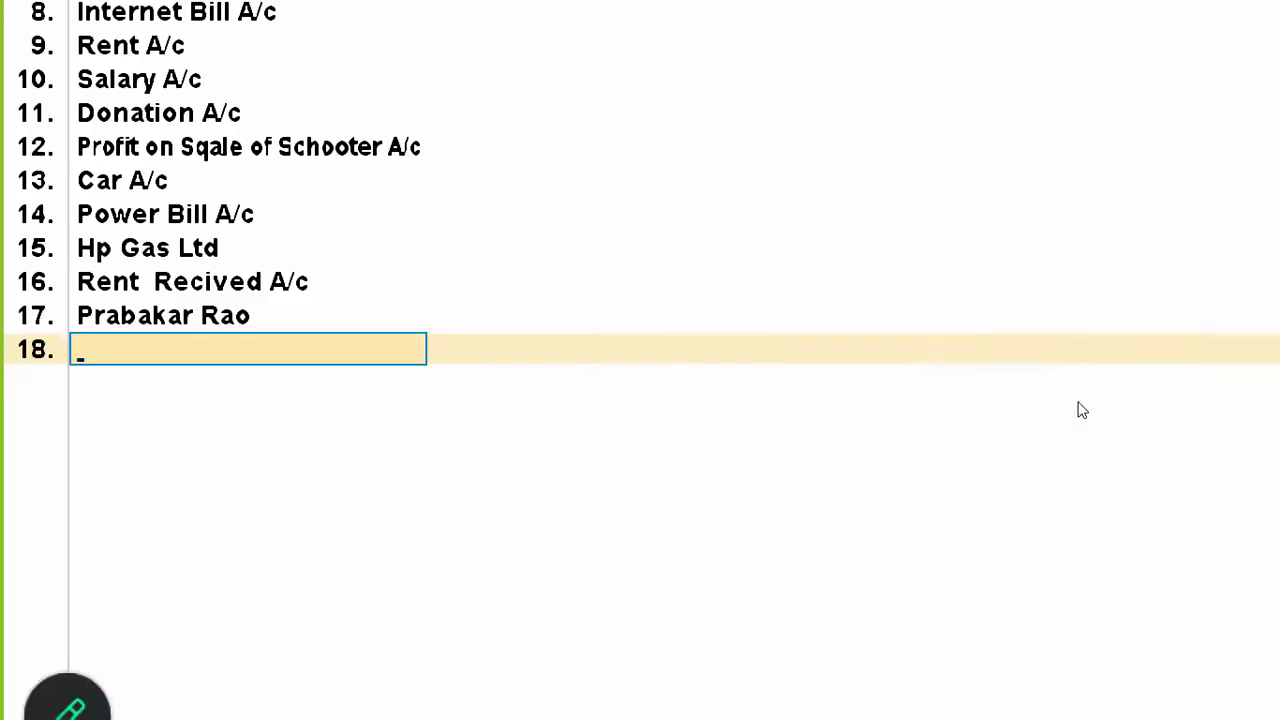
Step: Check the car sale entry in the Word document and enter Profit on Sale of Car as the next ledger name in TallyPrime
key(alt+Tab)
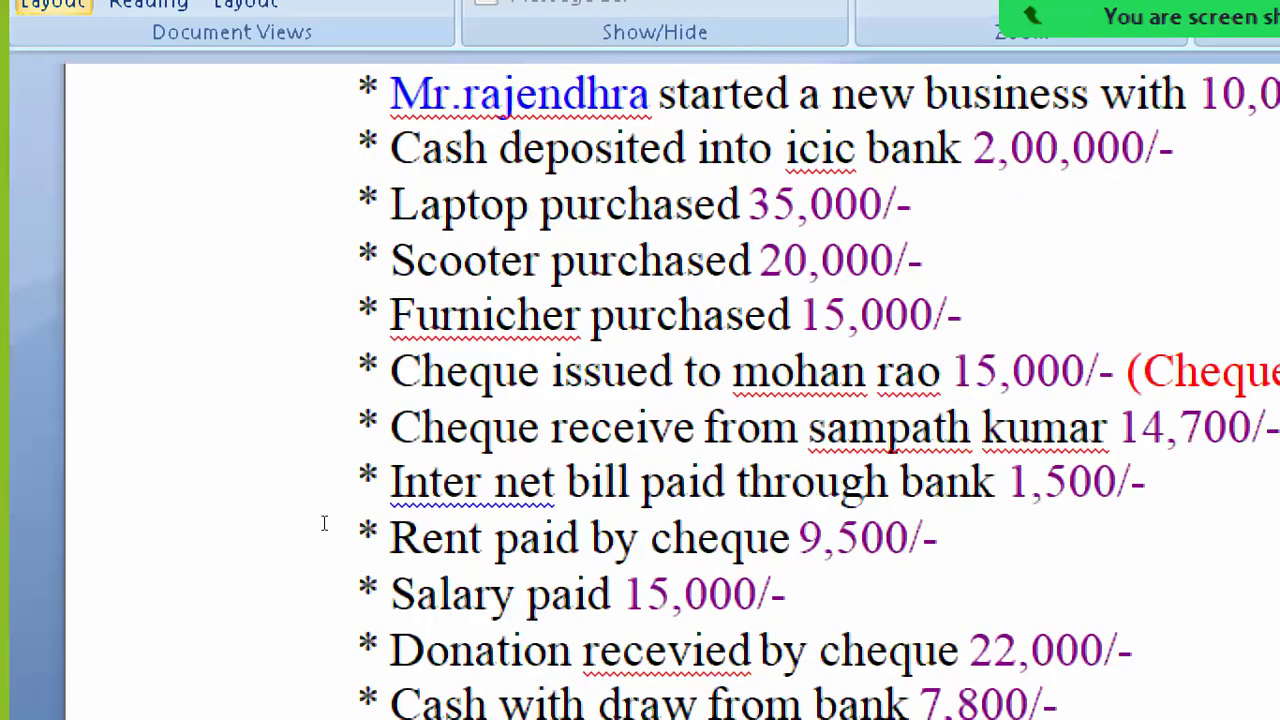
scroll(322, 532, down, 4)
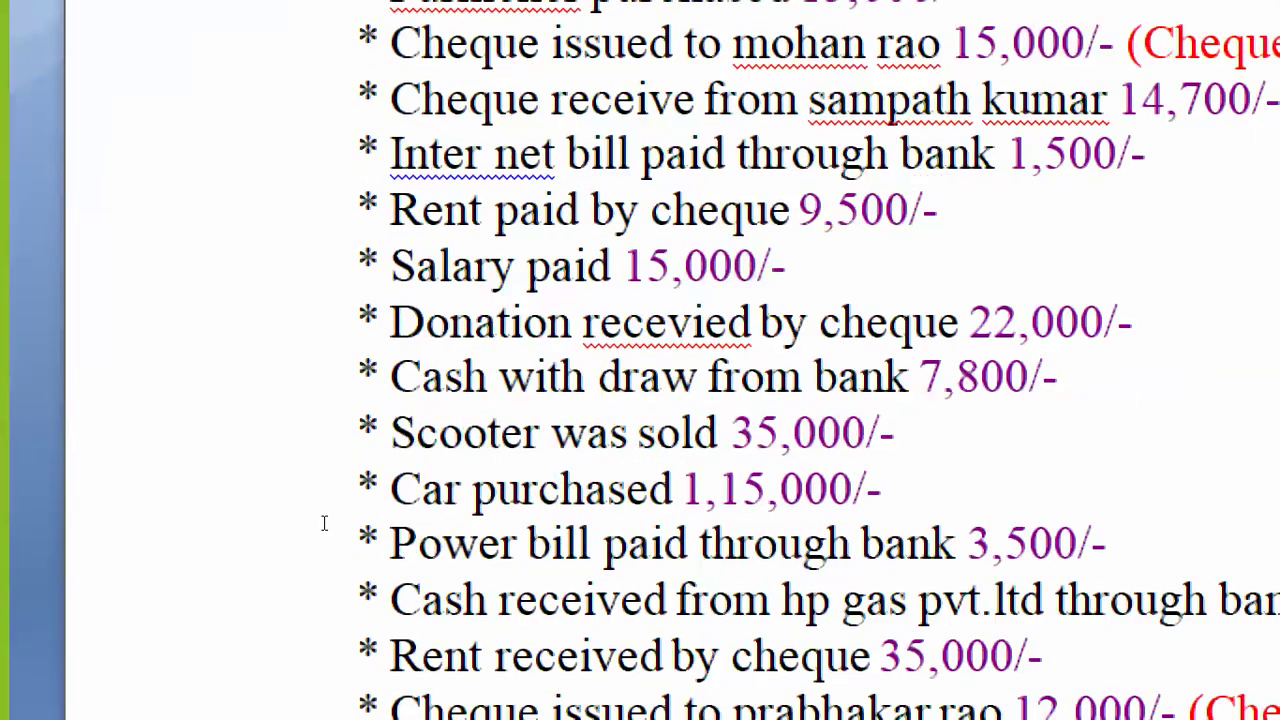
key(Up)
key(Up)
key(Up)
key(Down)
scroll(321, 523, up, 1)
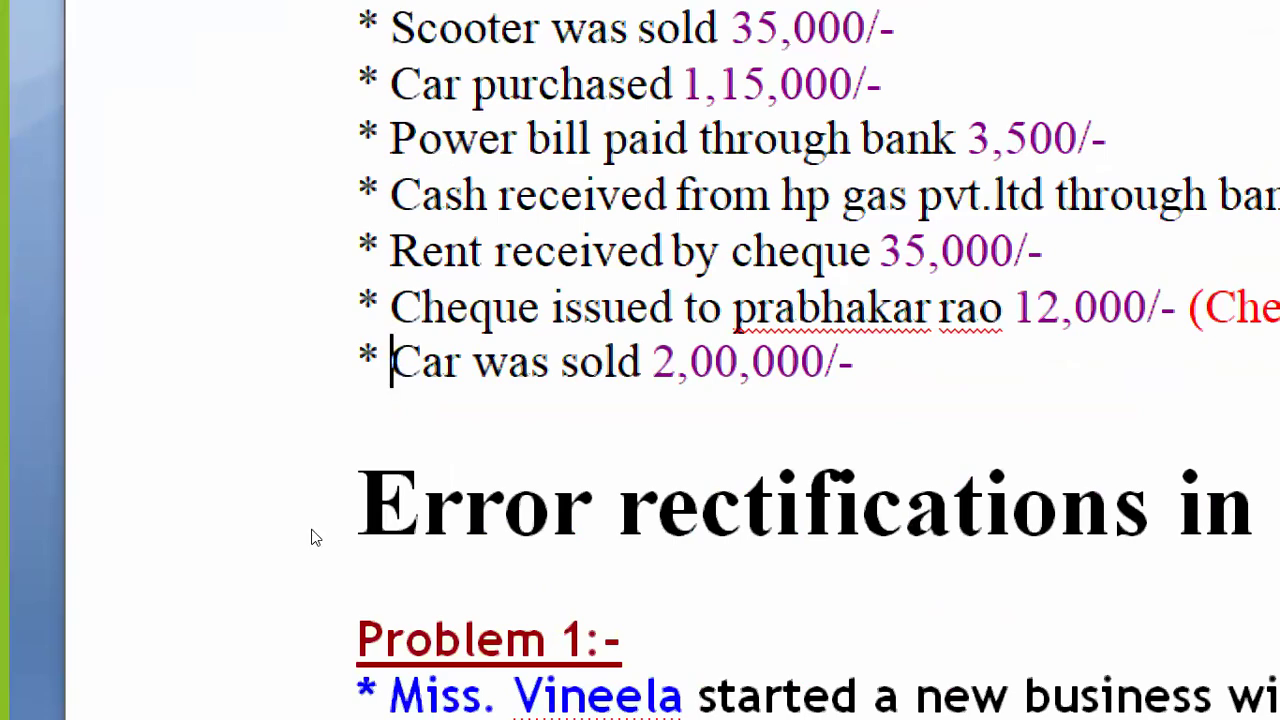
key(alt+Tab)
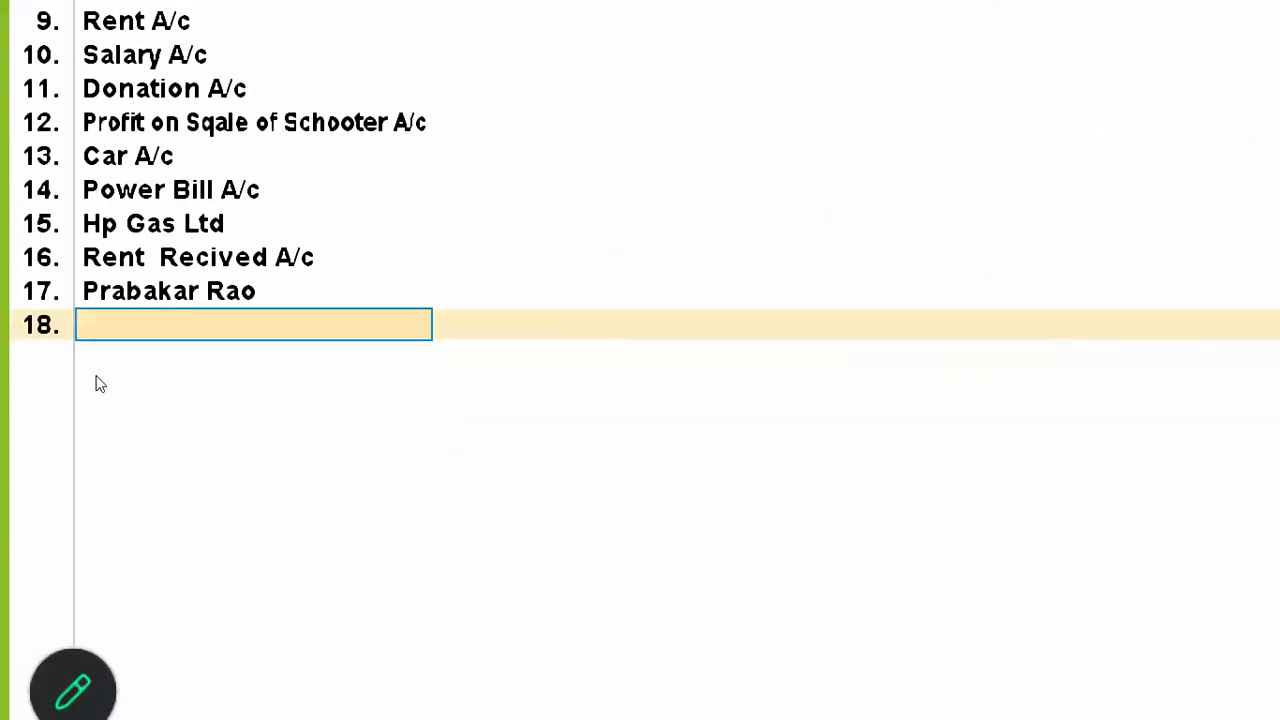
text(Prof)
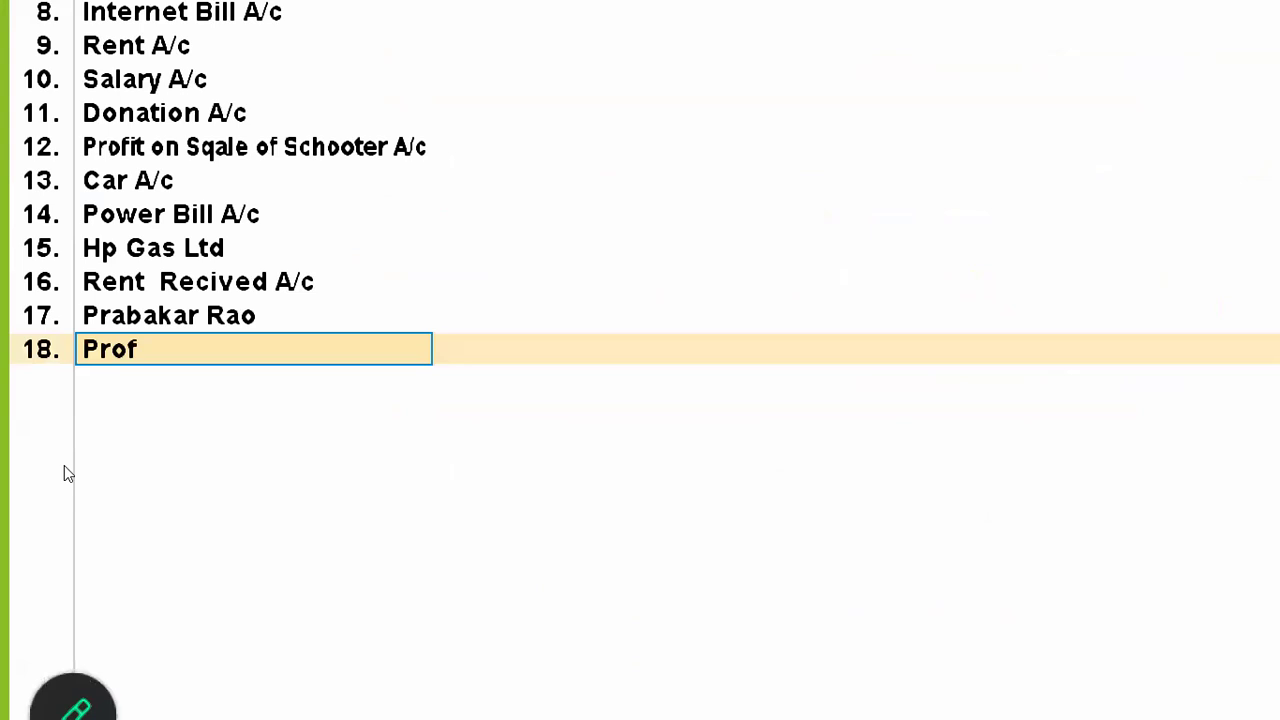
text(it on Sale of Ca)
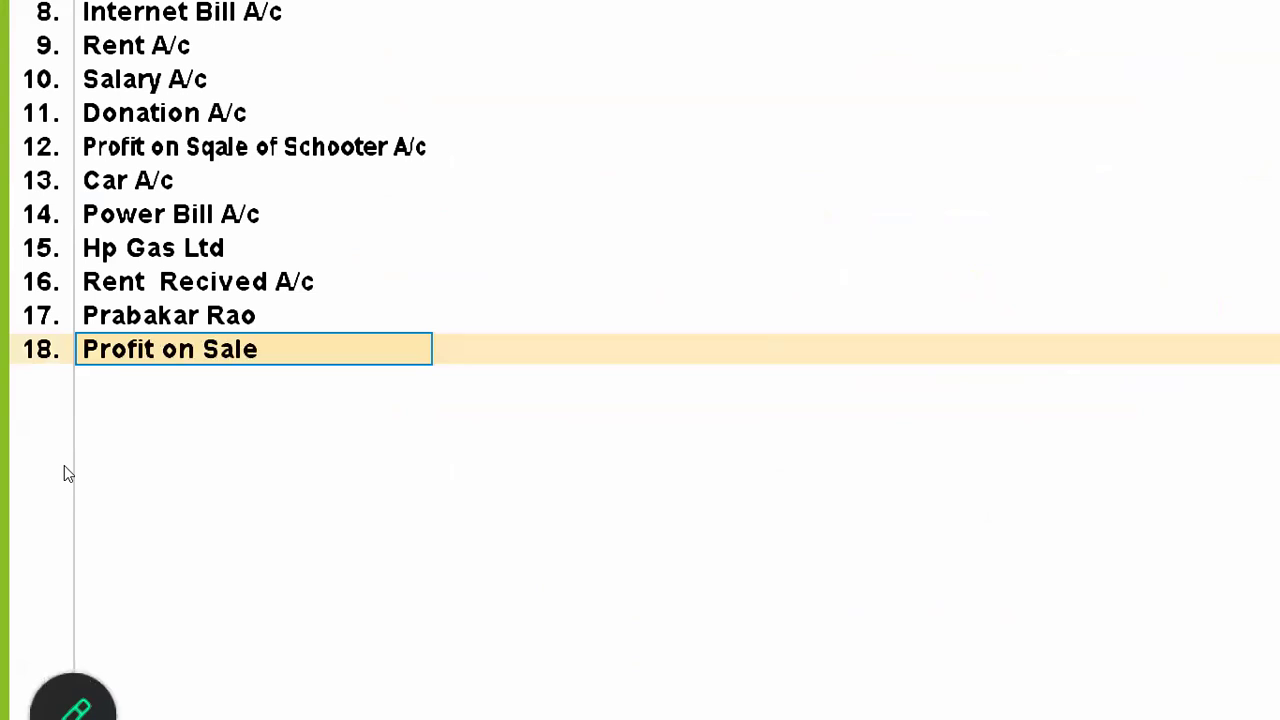
text(r)
key(Return)
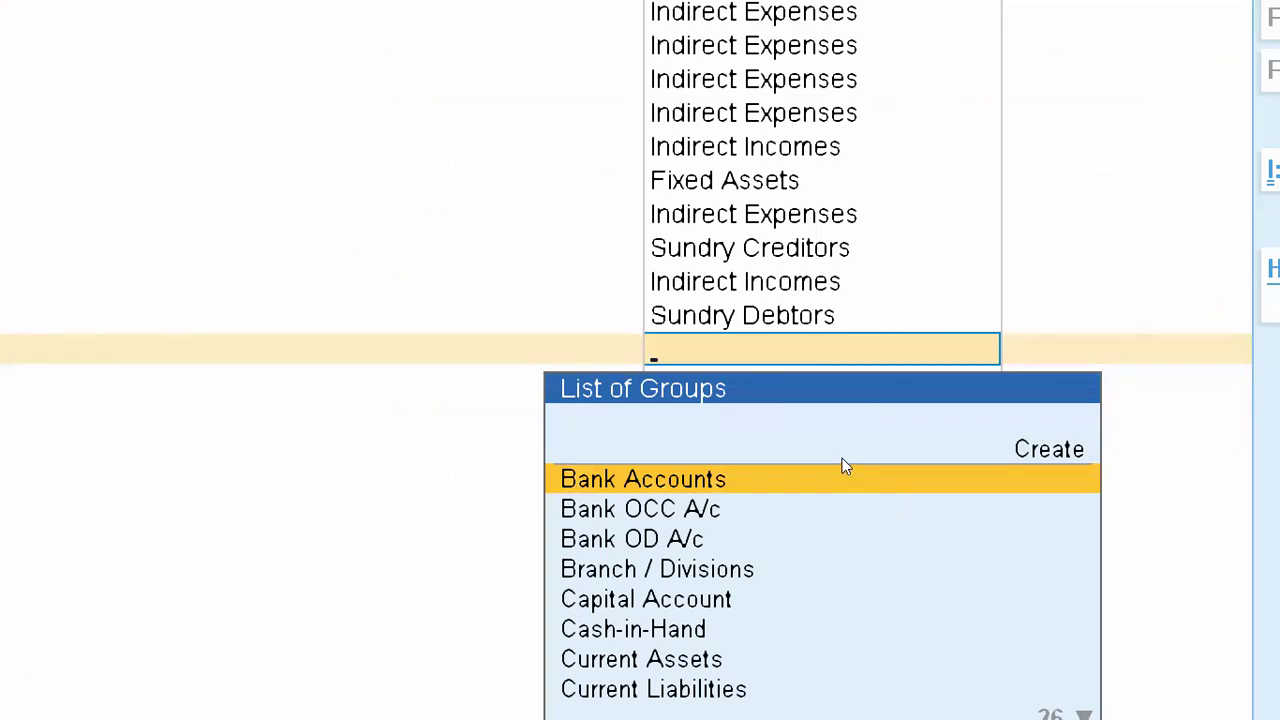
Step: Place the Profit on Sale of Car ledger under Indirect Incomes and finish the bulk ledger list
text(Ind)
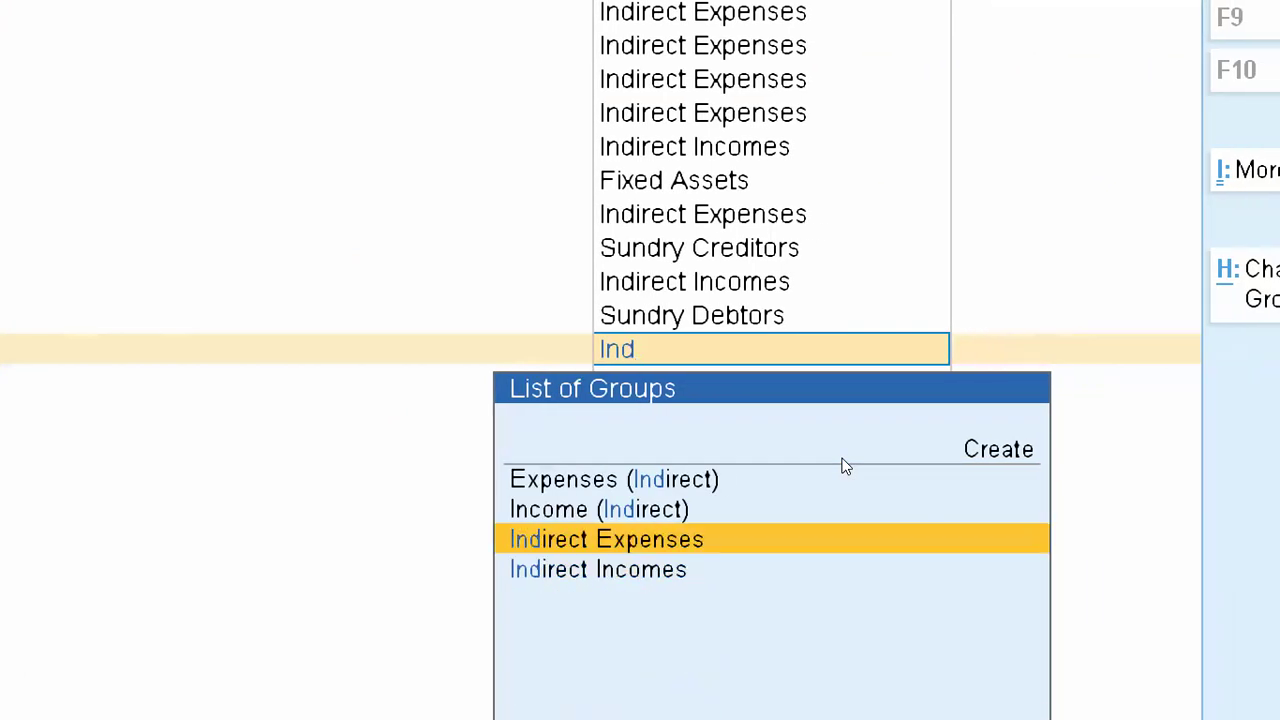
key(Down)
key(Return)
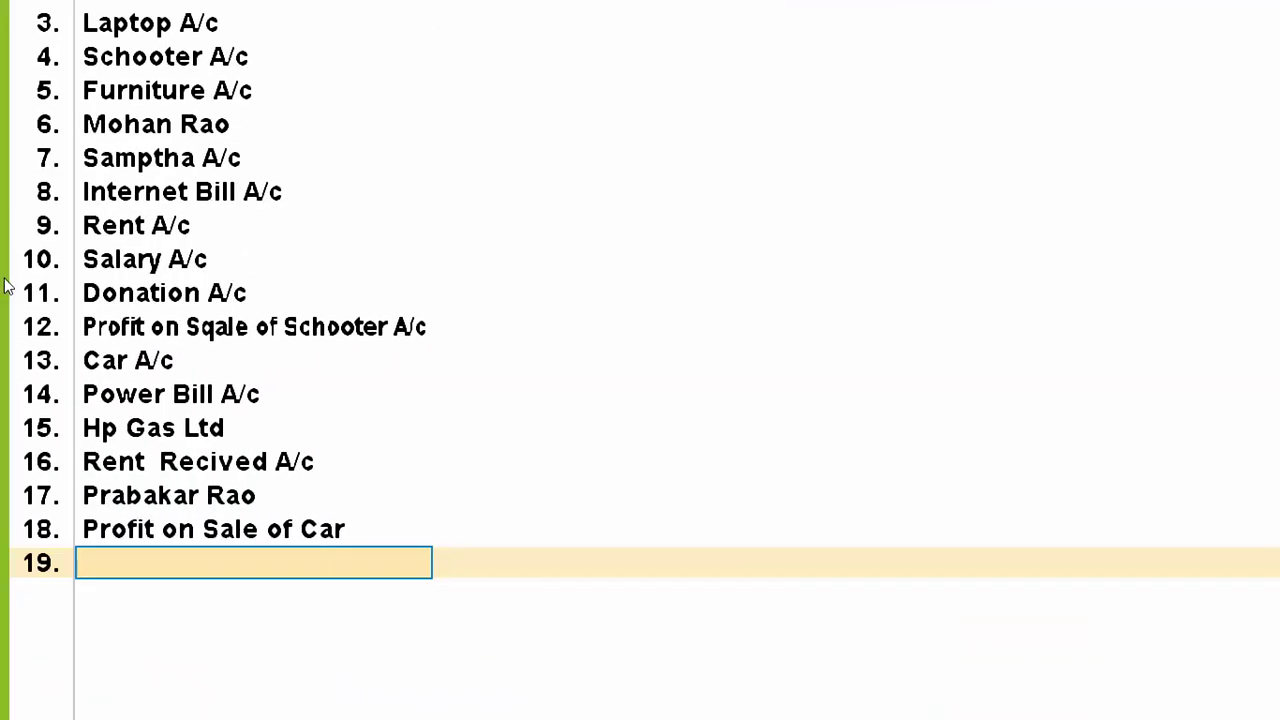
key(Return)
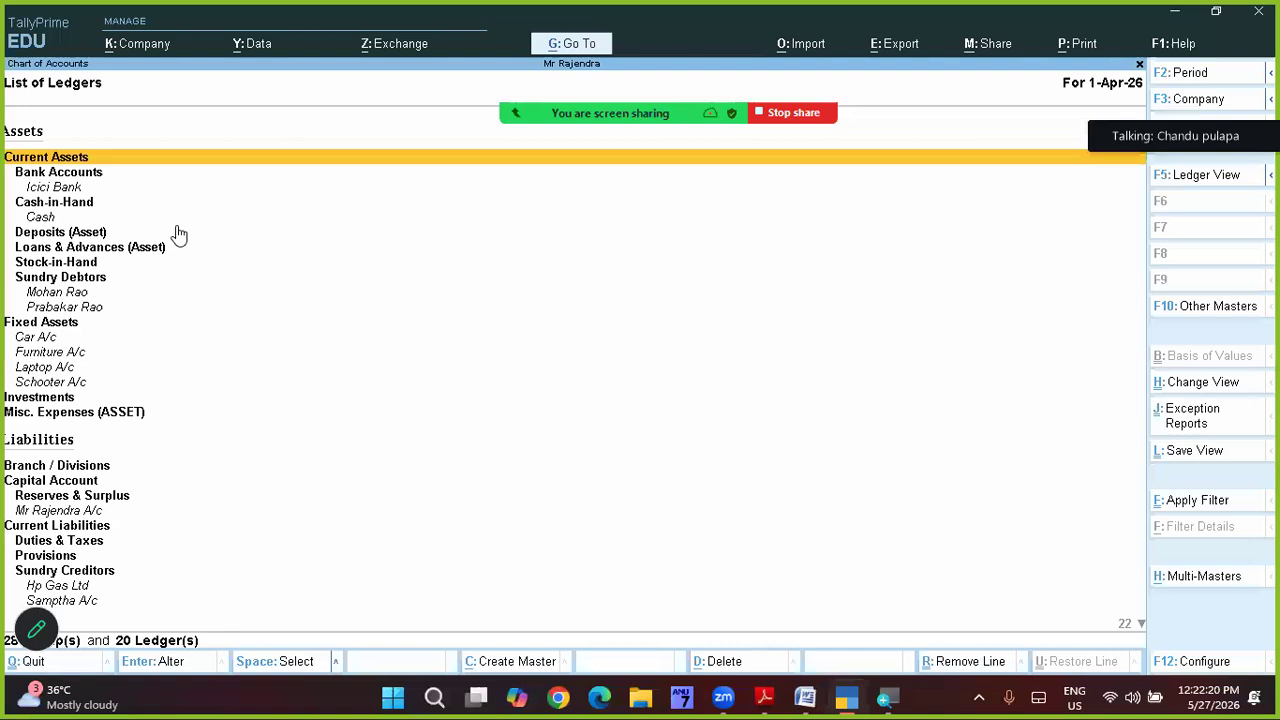
Step: Leave the chart of accounts and start a new Receipt voucher
click(8, 63)
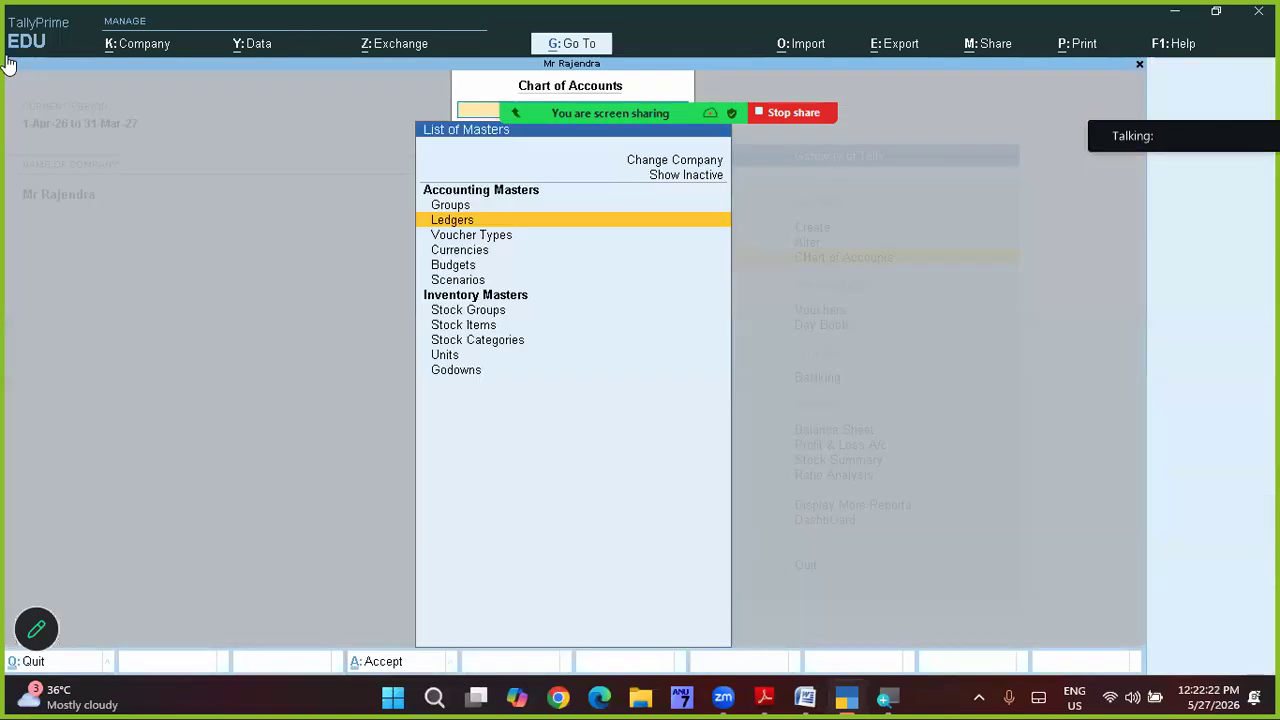
click(8, 63)
key(Down)
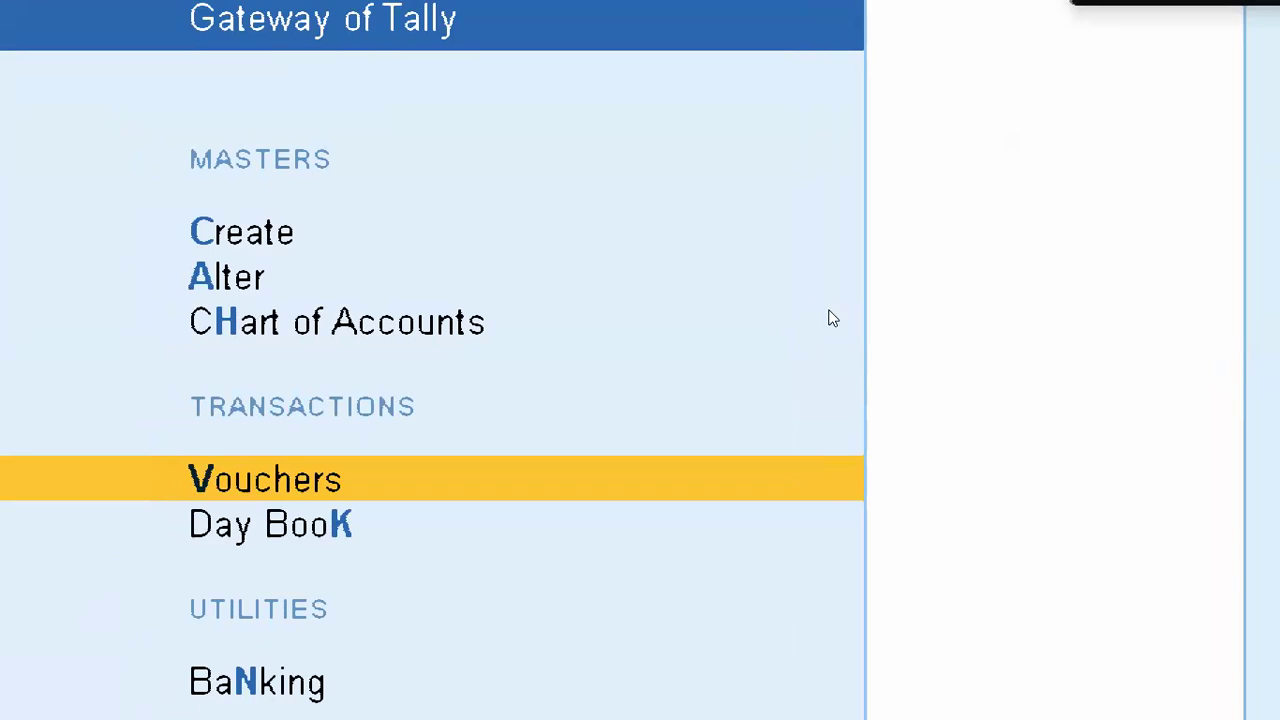
key(Return)
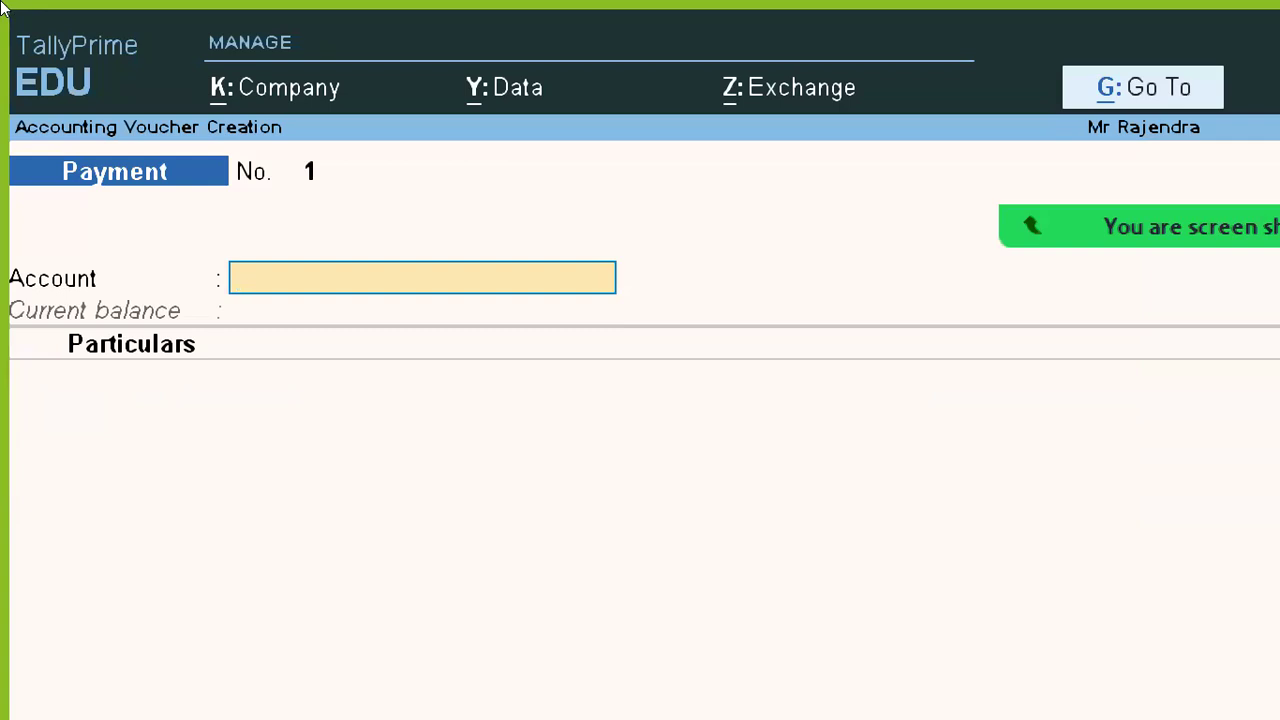
key(F6)
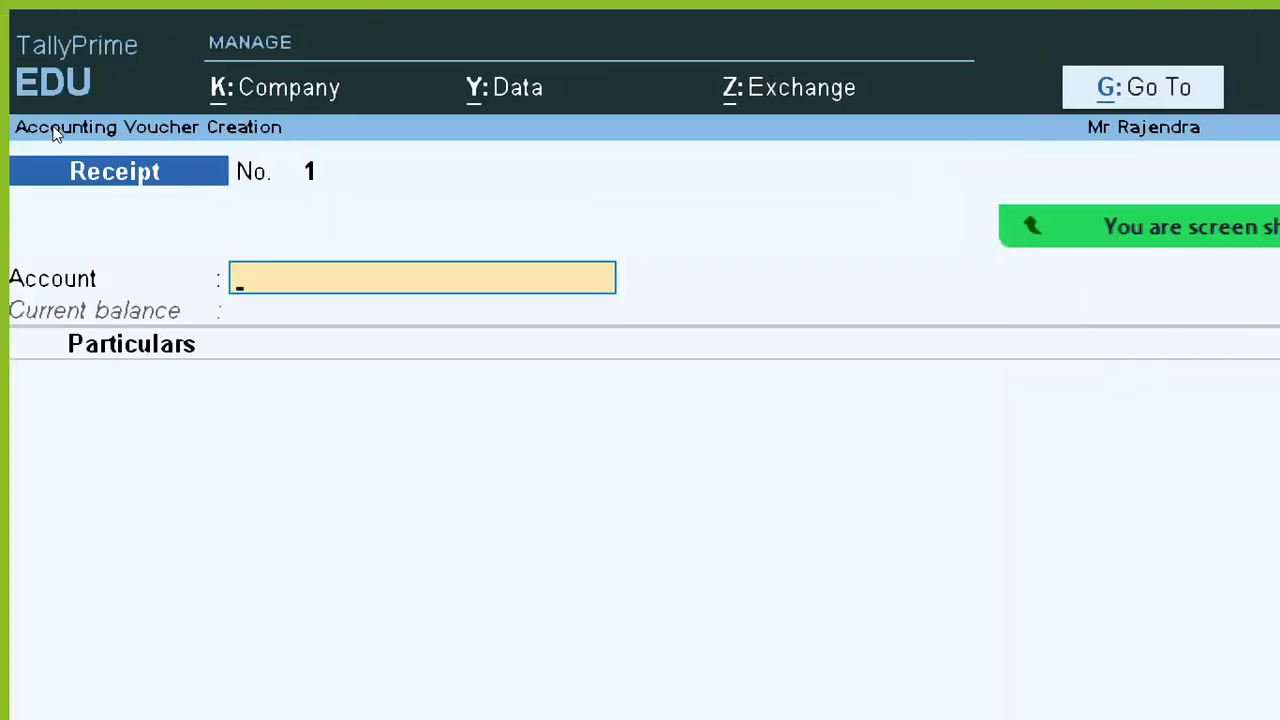
Step: Review the Problem 3 transactions under Bank Cheques Entries in the Word document, starting from the new business entry
key(alt+Tab)
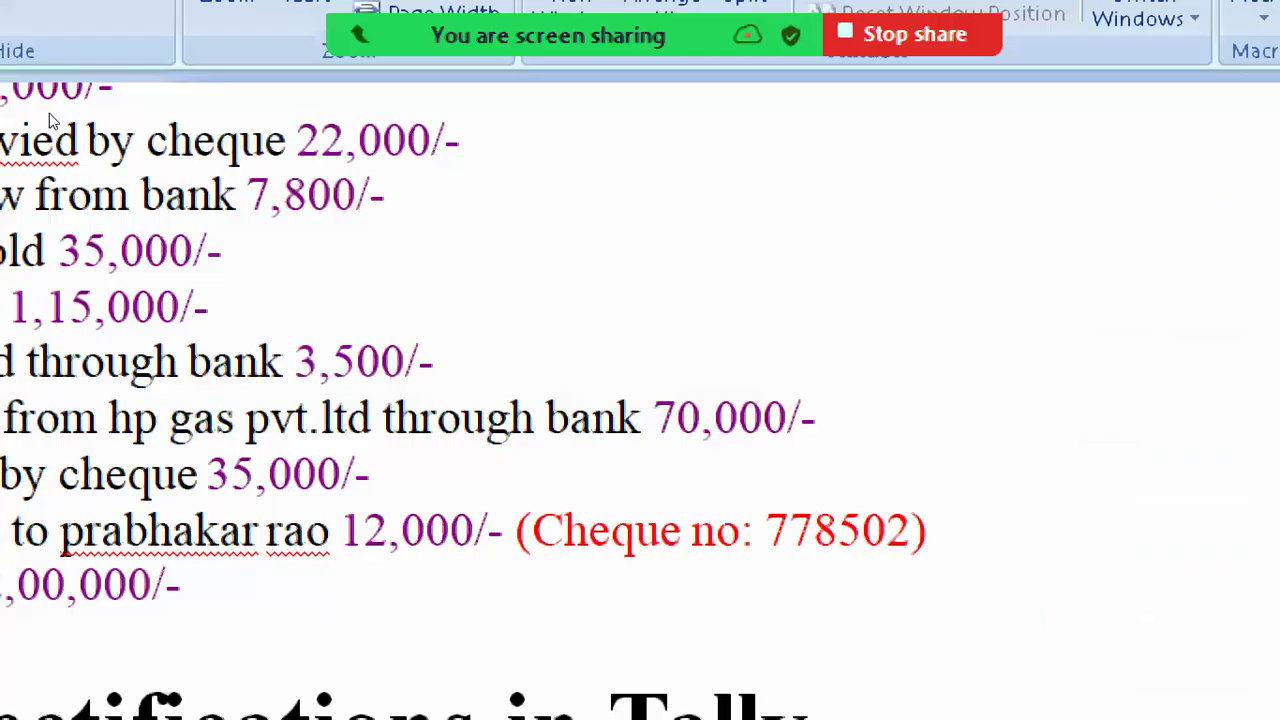
key(Up)
key(Up)
key(Up)
key(Up)
key(Up)
key(Up)
key(Up)
key(Up)
key(Up)
key(Up)
key(Up)
key(Up)
key(Up)
key(Up)
key(Up)
key(Up)
key(Up)
key(Up)
key(Up)
key(Up)
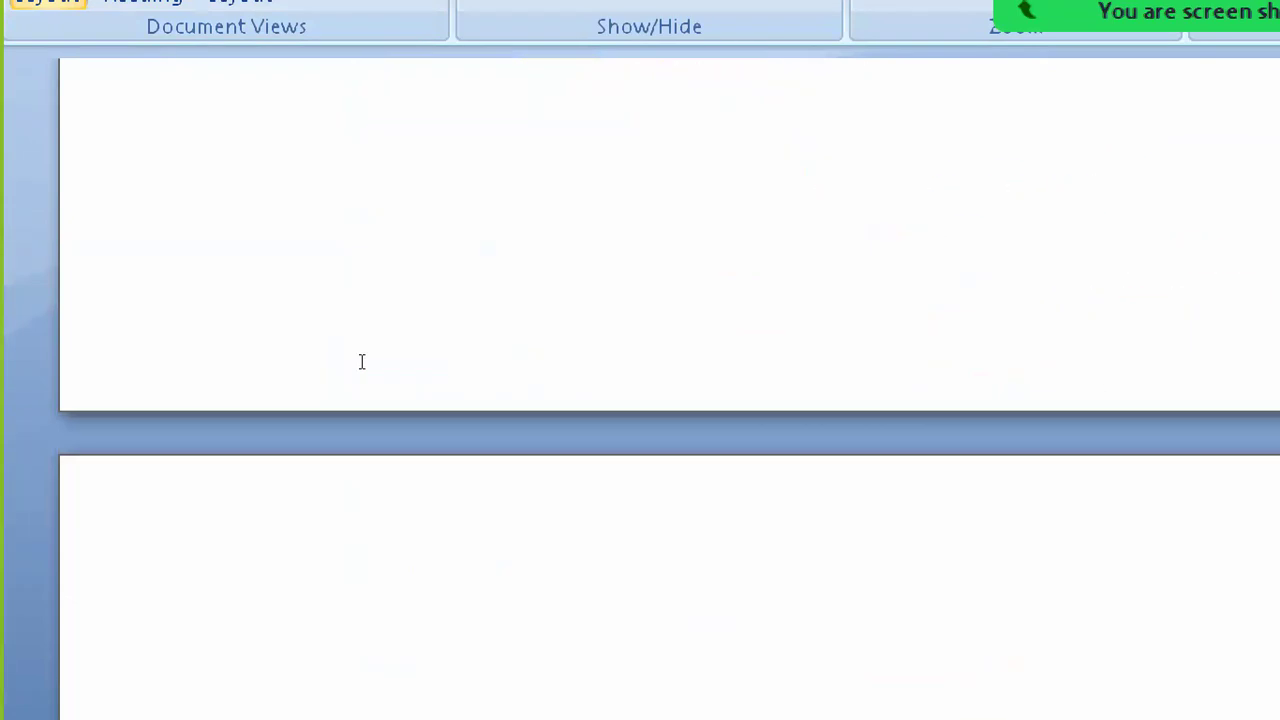
scroll(362, 361, down, 5)
scroll(362, 361, down, 1)
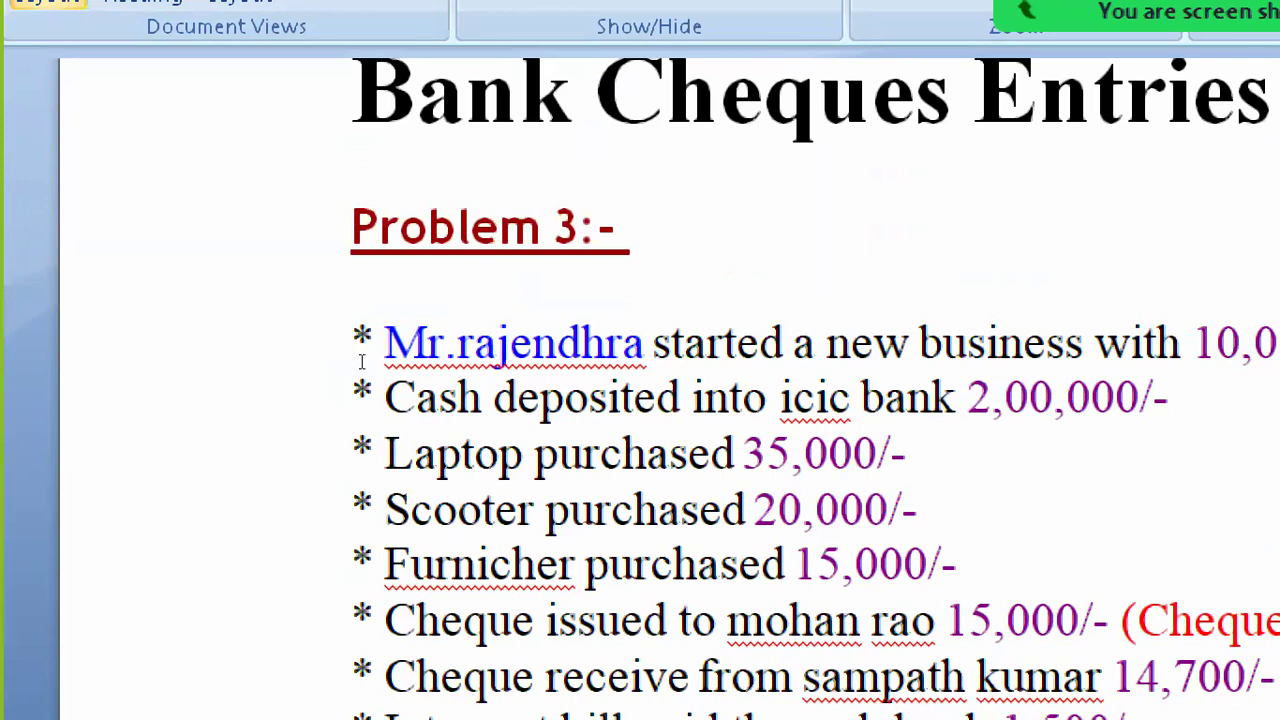
scroll(362, 361, down, 3)
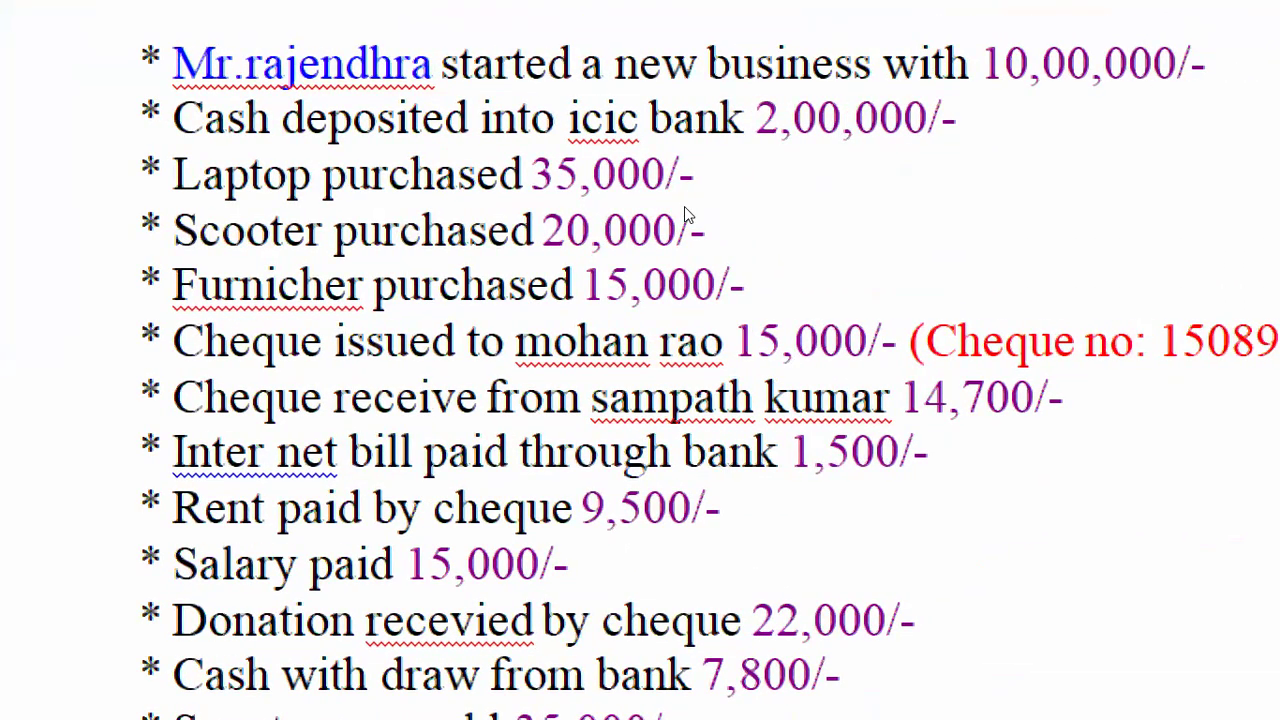
Step: Return to TallyPrime and fill in the Receipt voucher with Cash as the account and the owner's capital ledger as the particulars
key(alt+Tab)
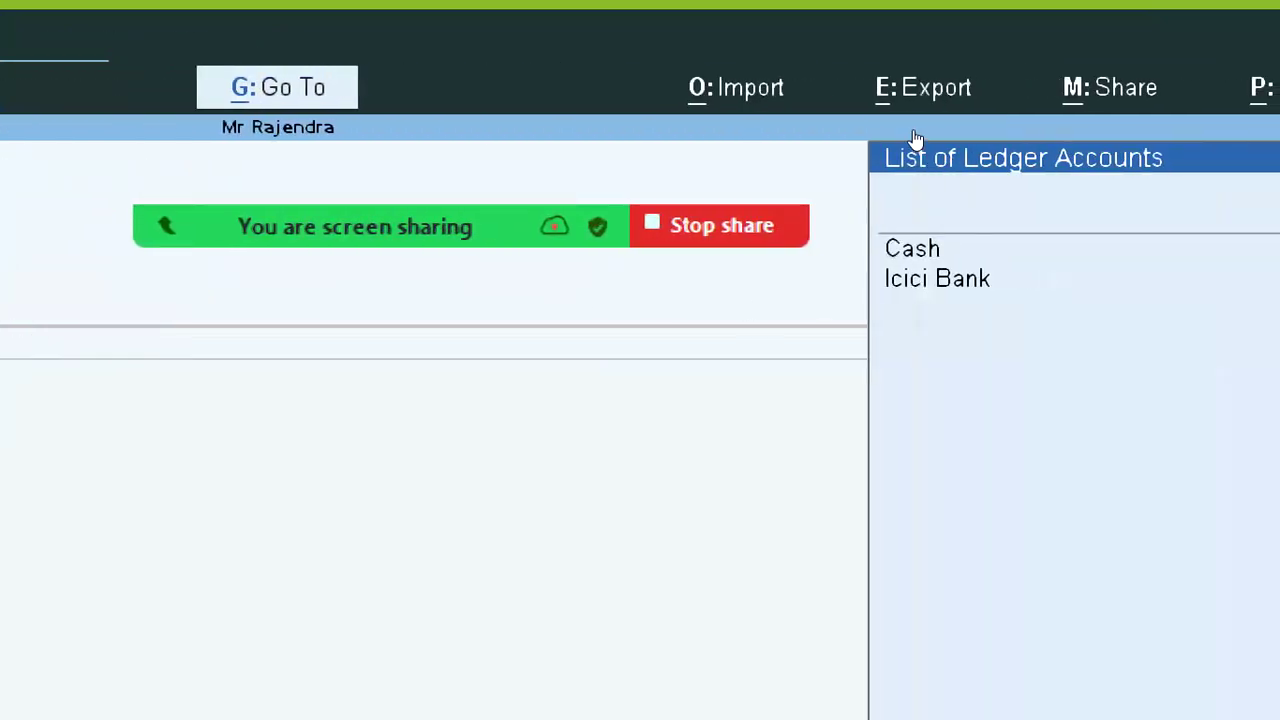
key(Down)
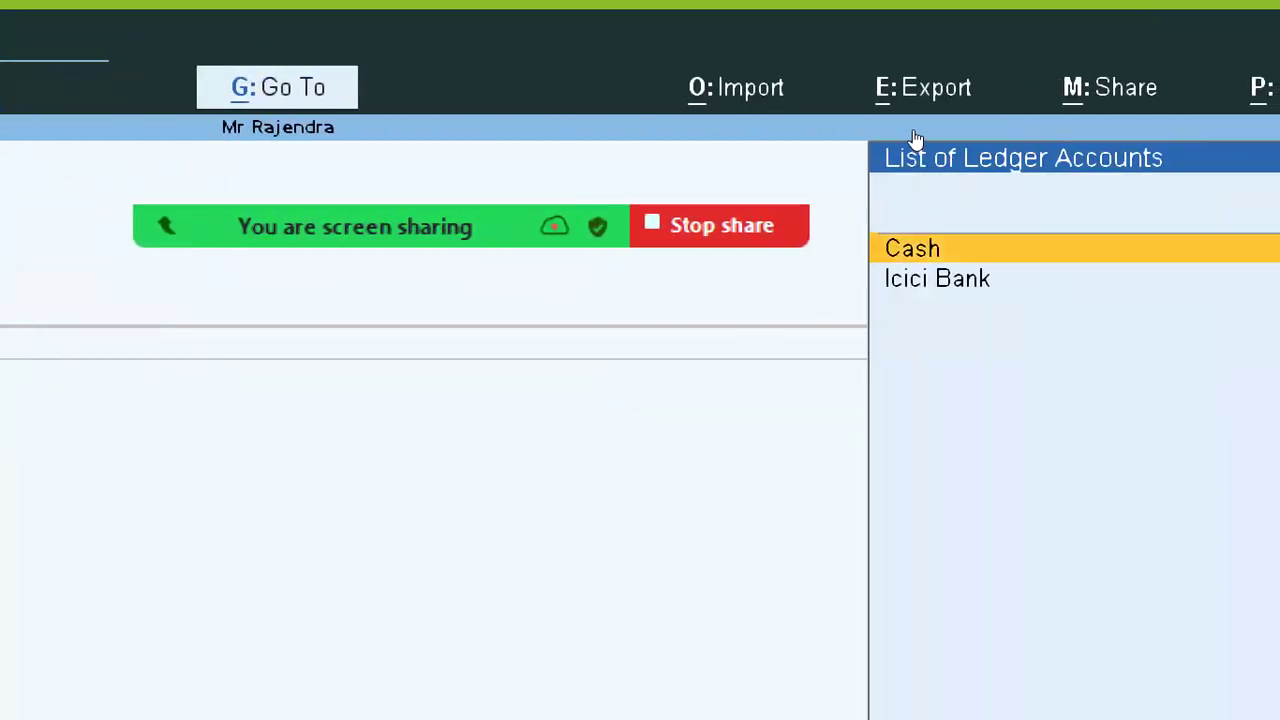
key(Return)
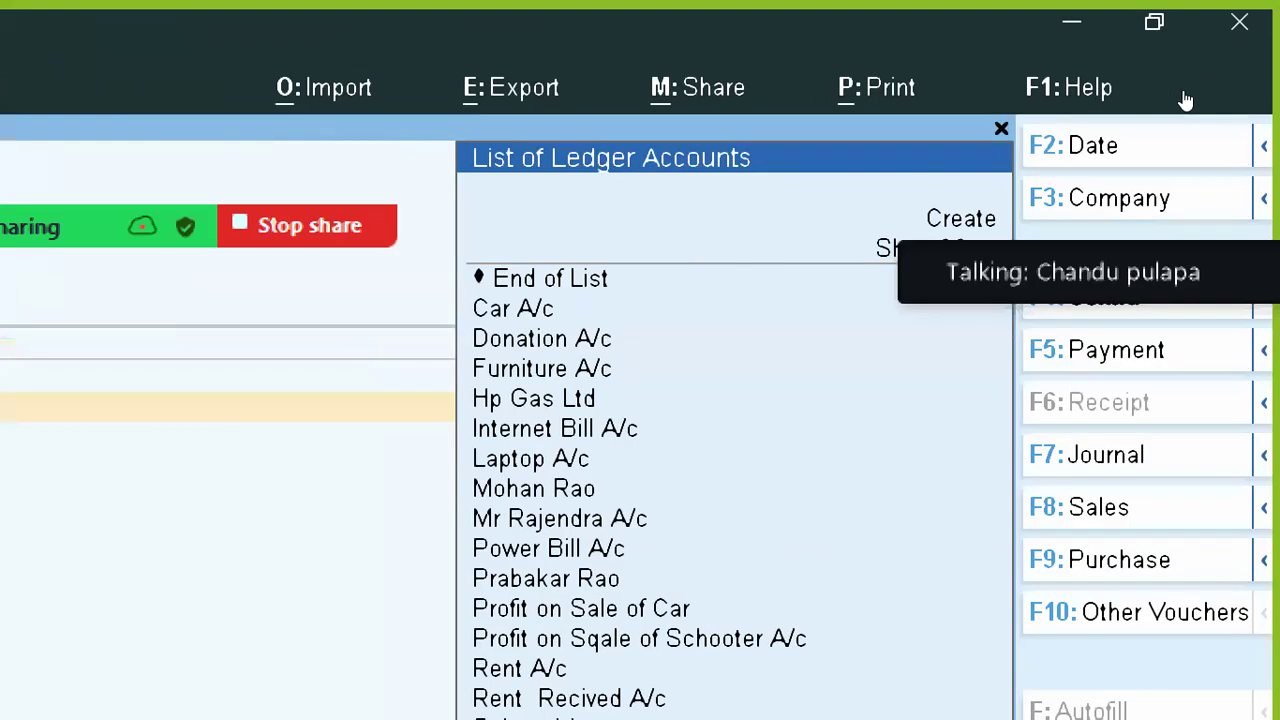
text(Ra)
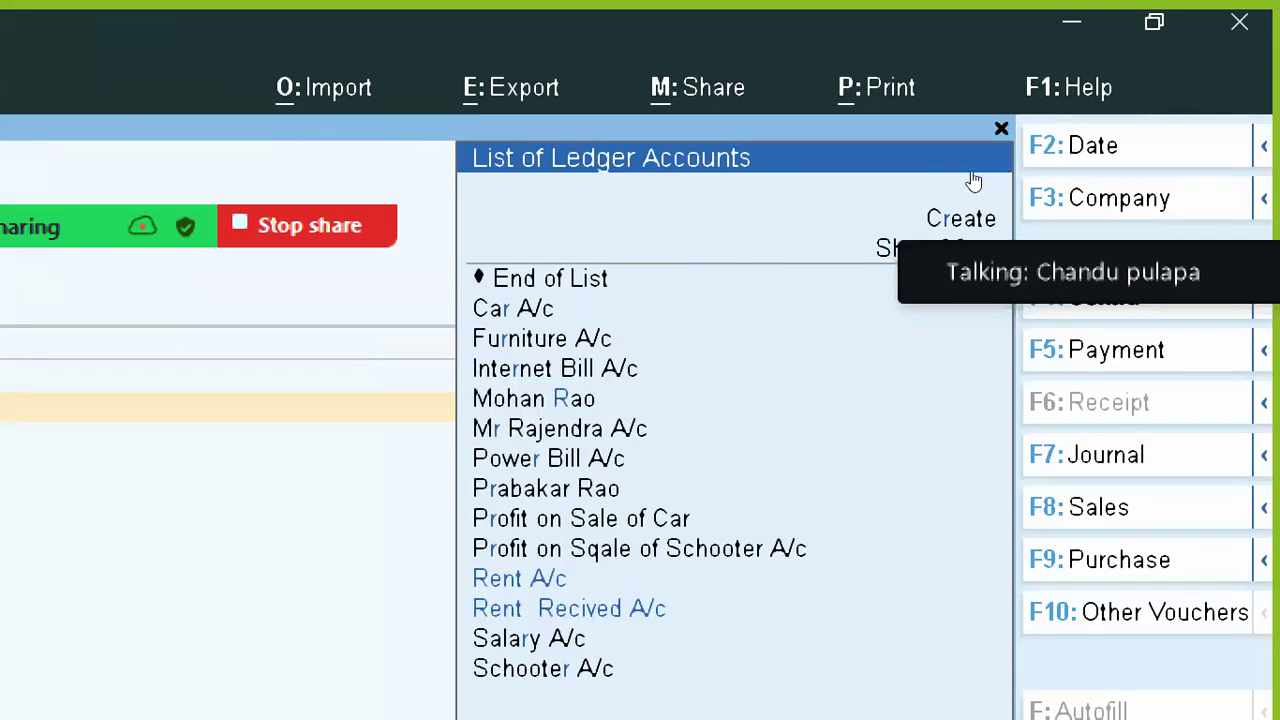
text(j)
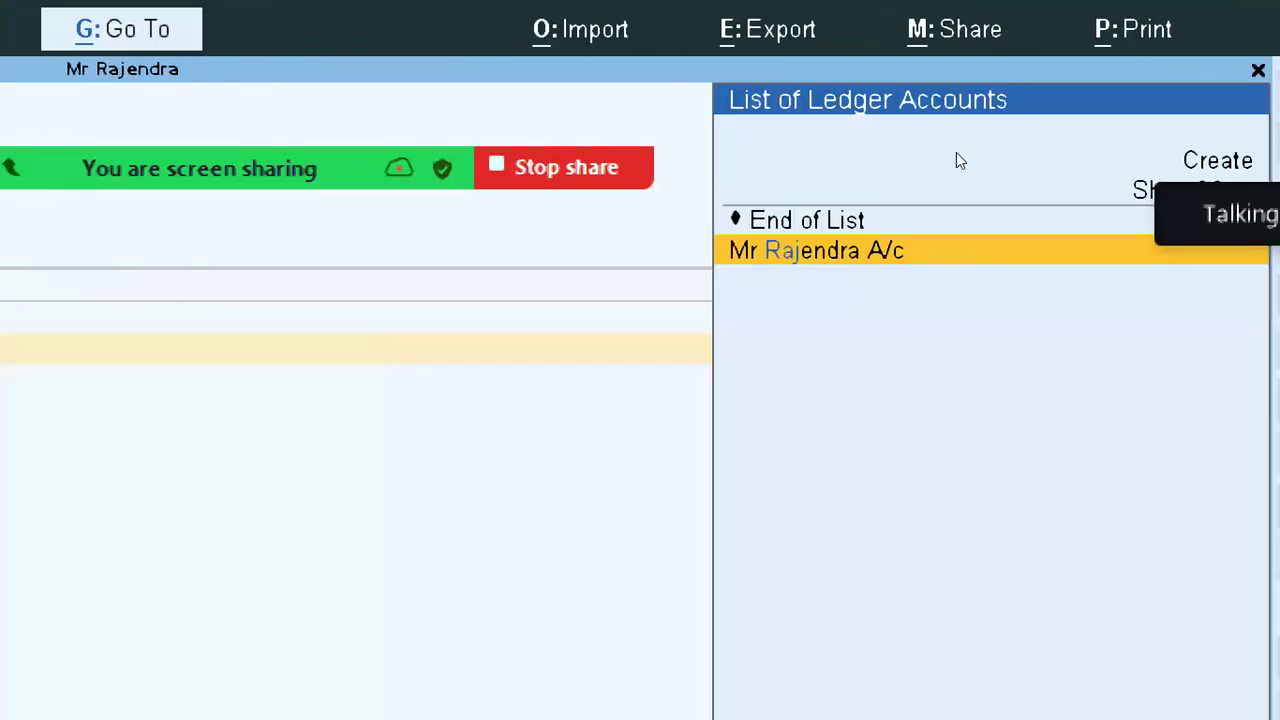
key(Return)
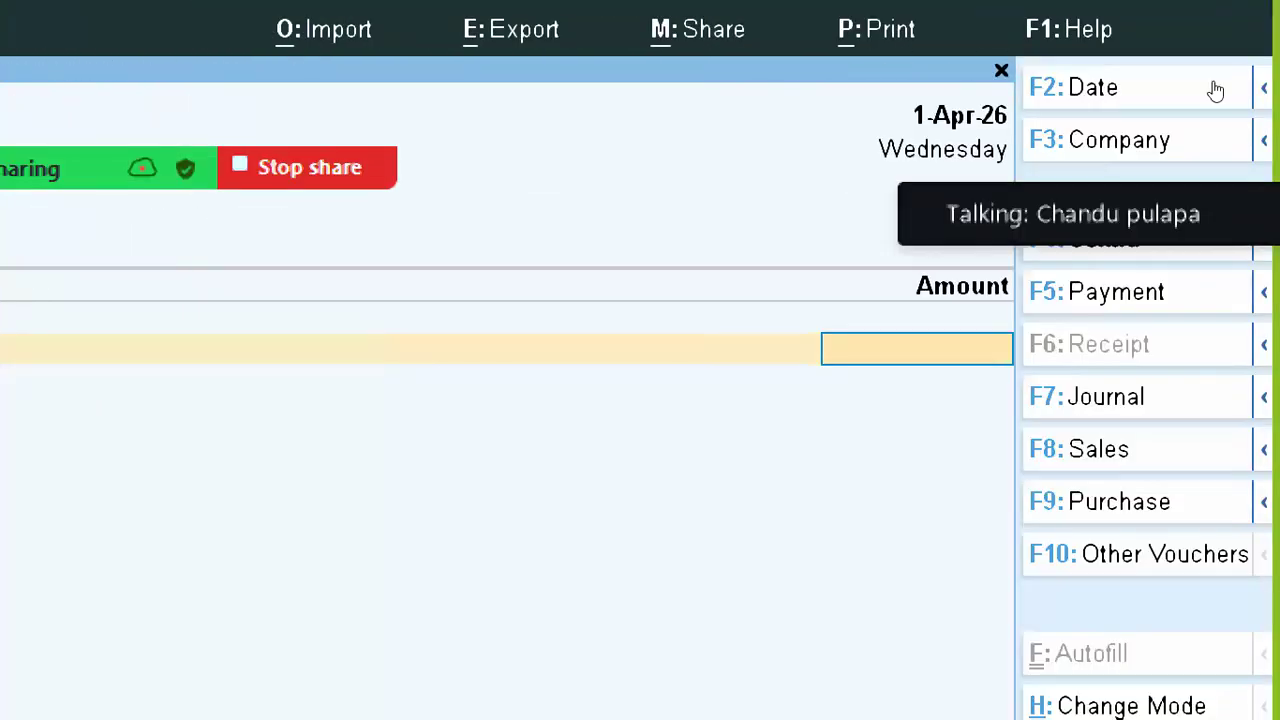
Step: Check the starting capital in the Word document, enter 1000000 as the receipt amount and save the voucher without a narration
key(alt+Tab)
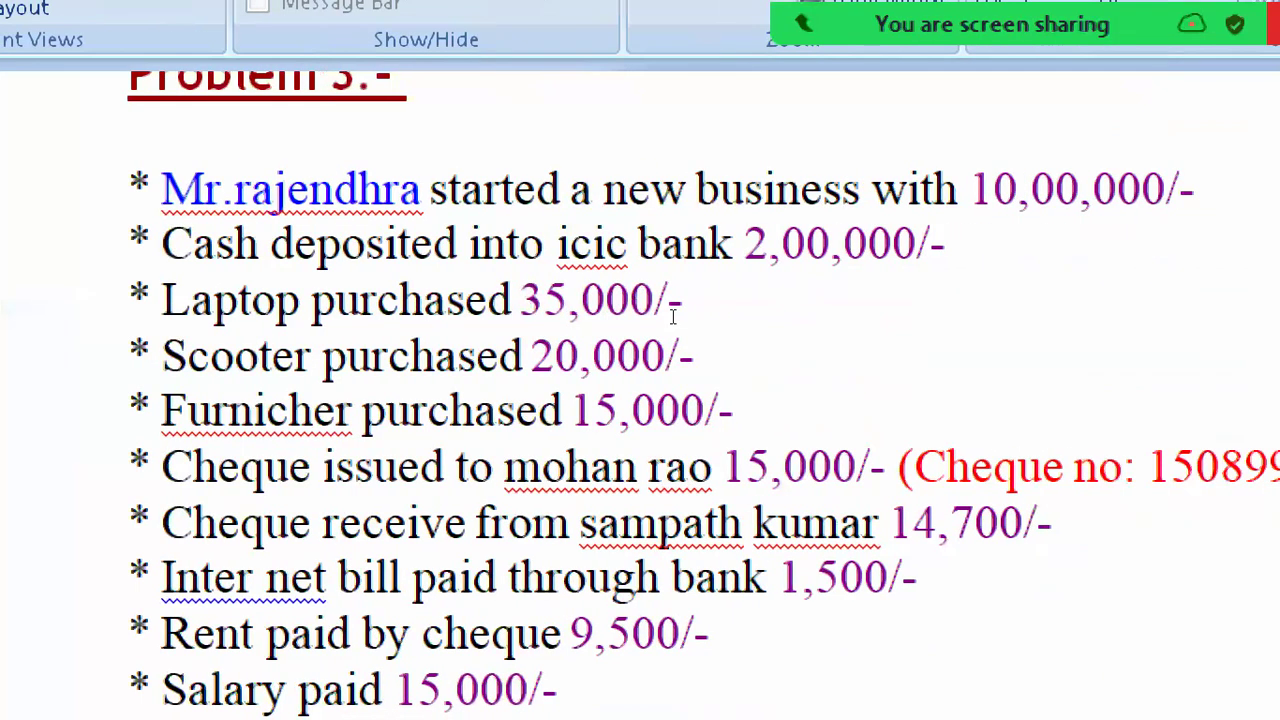
key(alt+Tab)
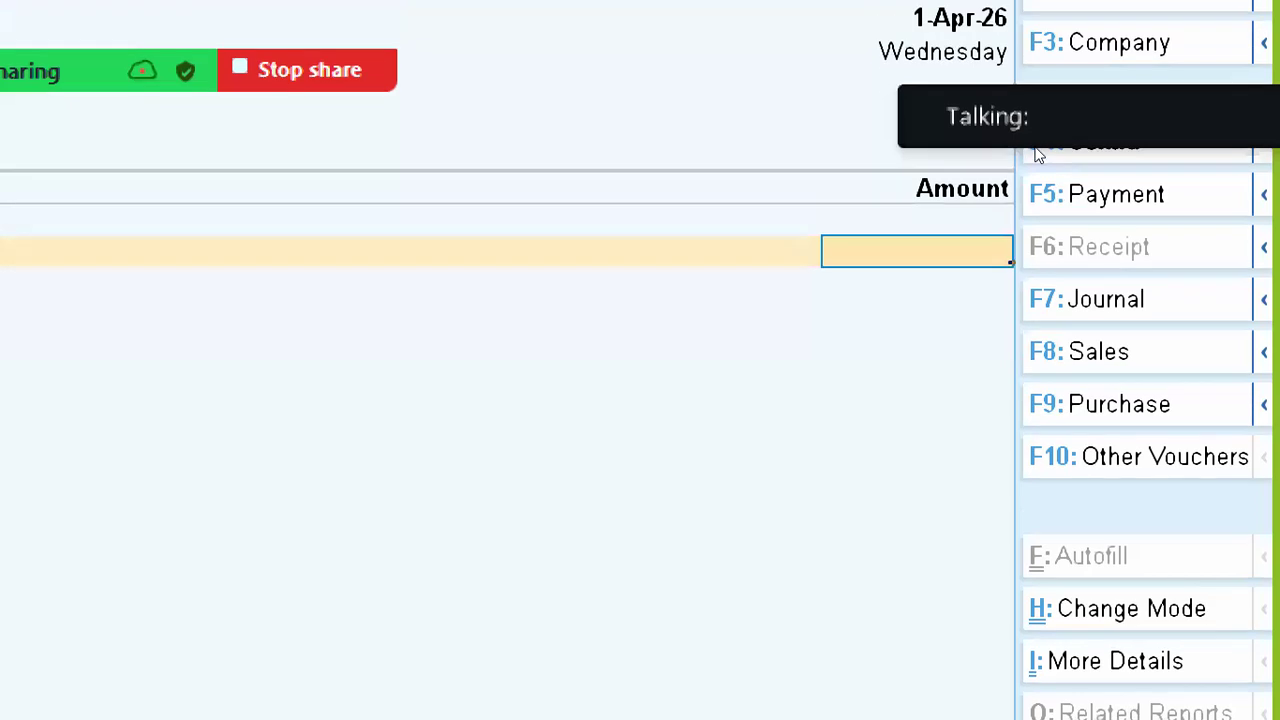
text(100000)
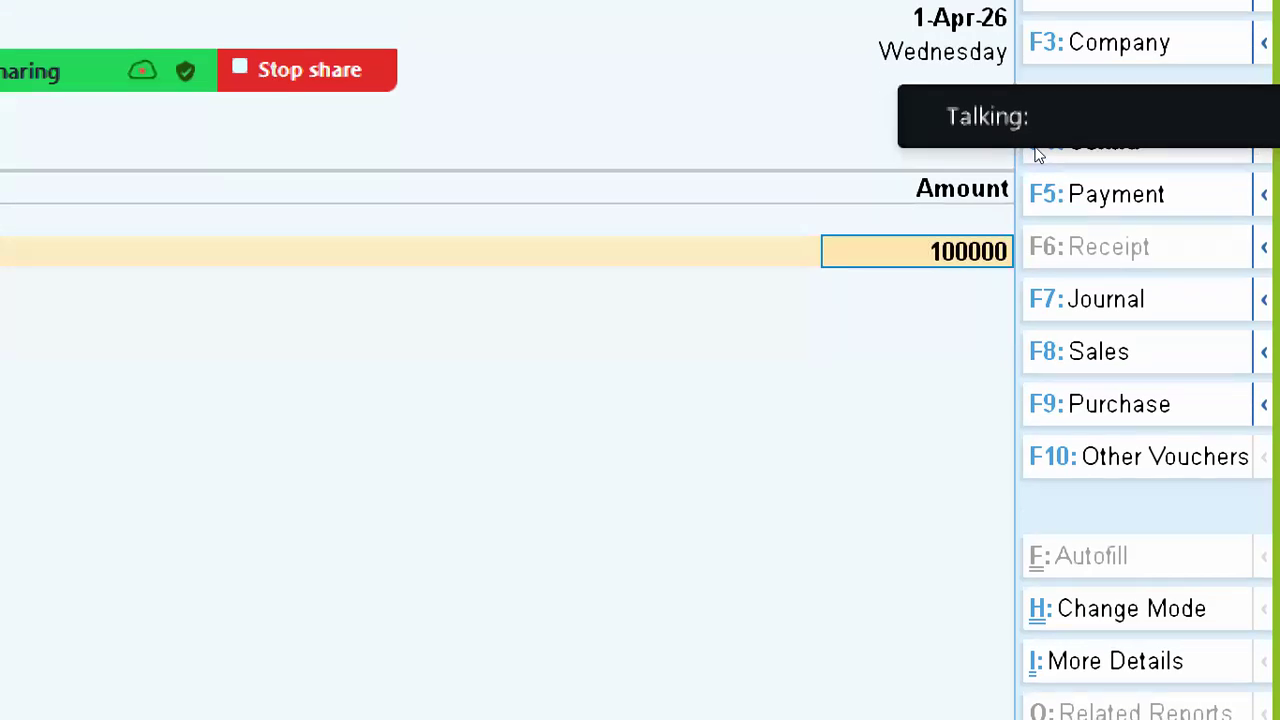
text(0)
key(Return)
key(Return)
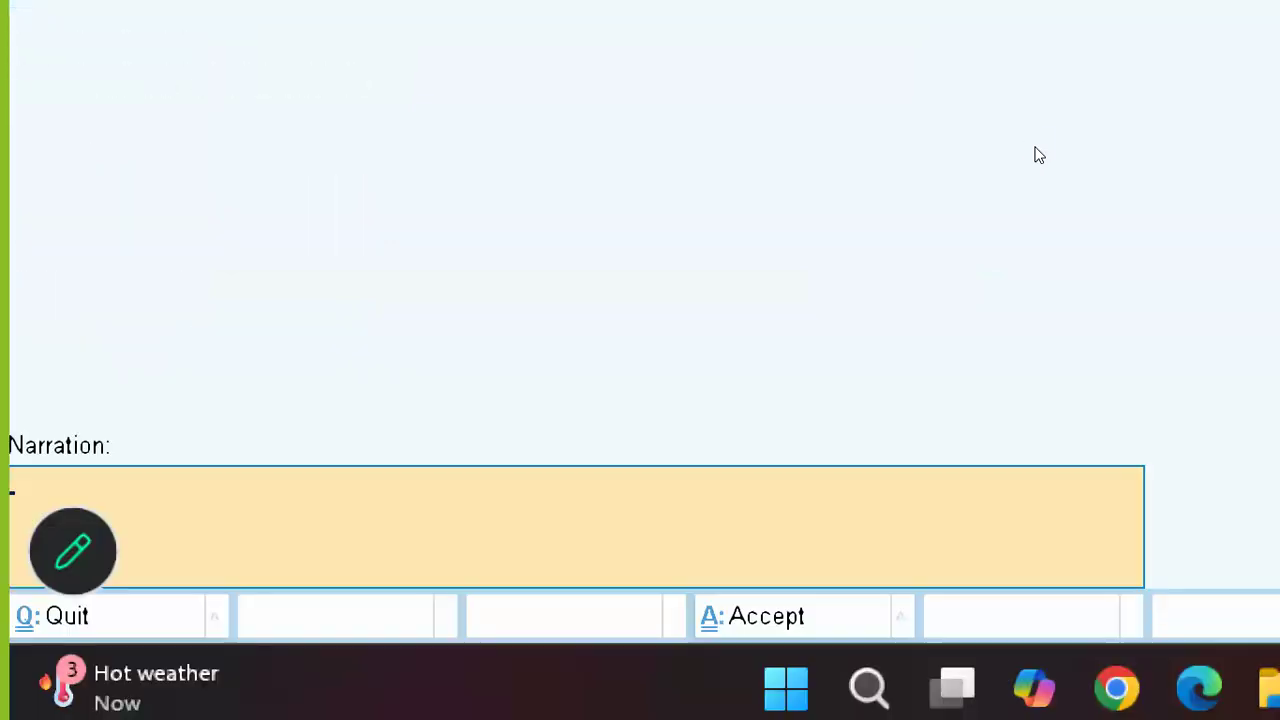
key(Return)
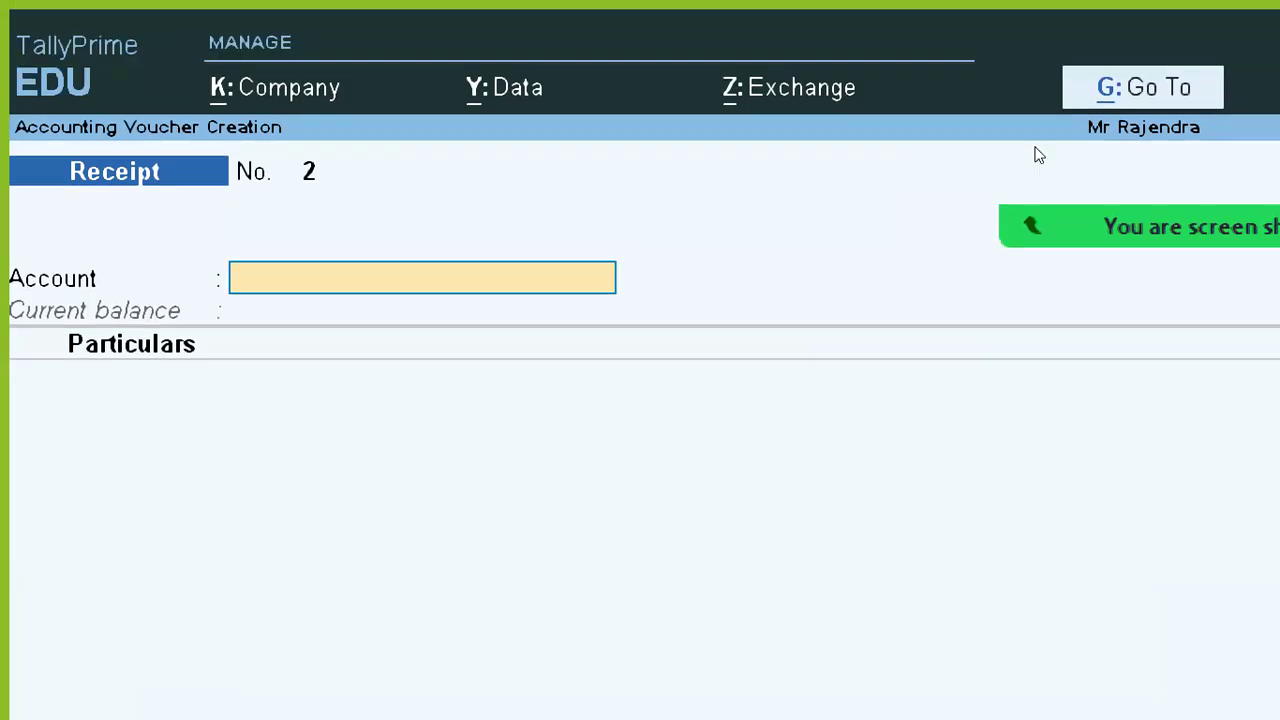
Step: Start a Contra voucher for the cash deposit with Icici Bank as the account and Cash as the particulars for 200000
key(alt+Tab)
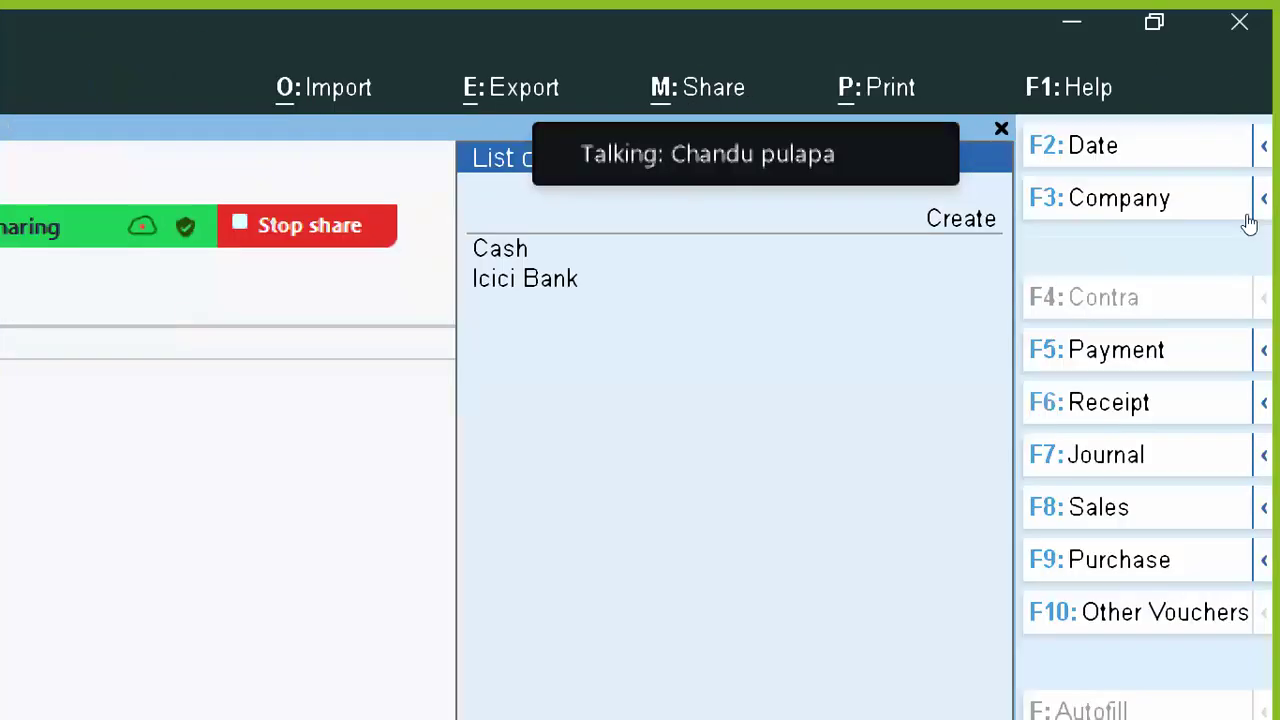
key(Down)
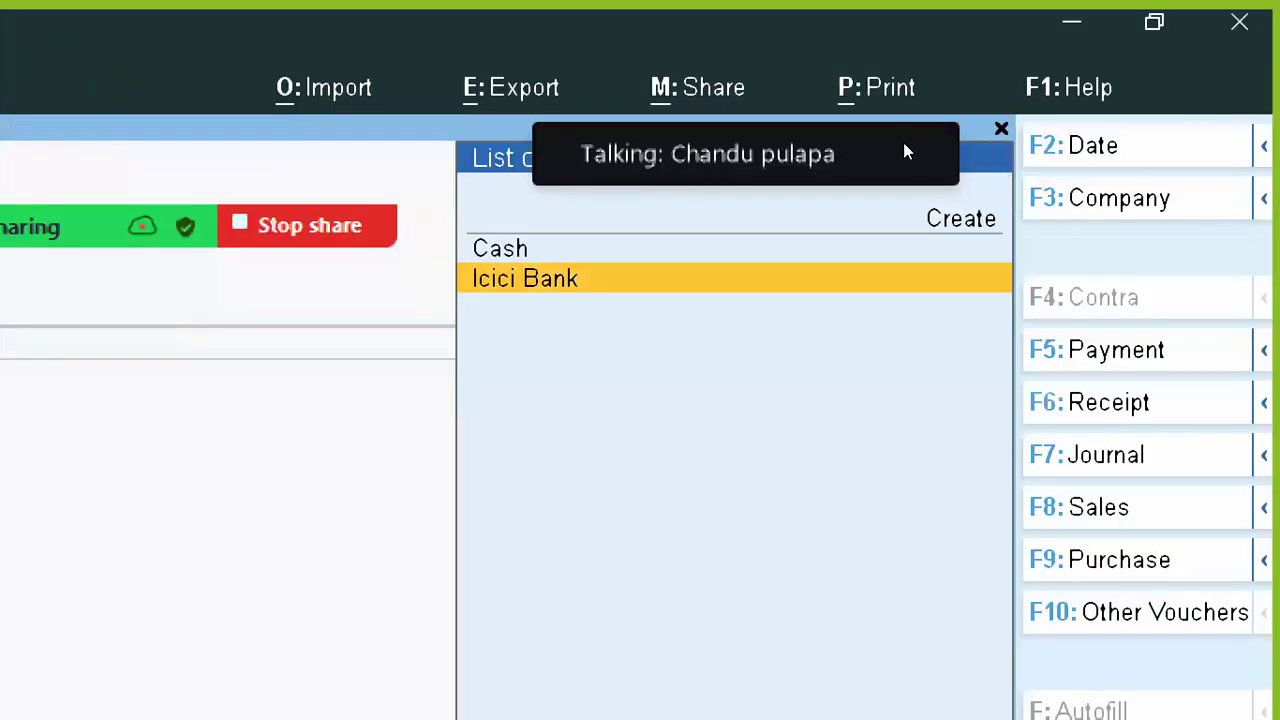
key(Return)
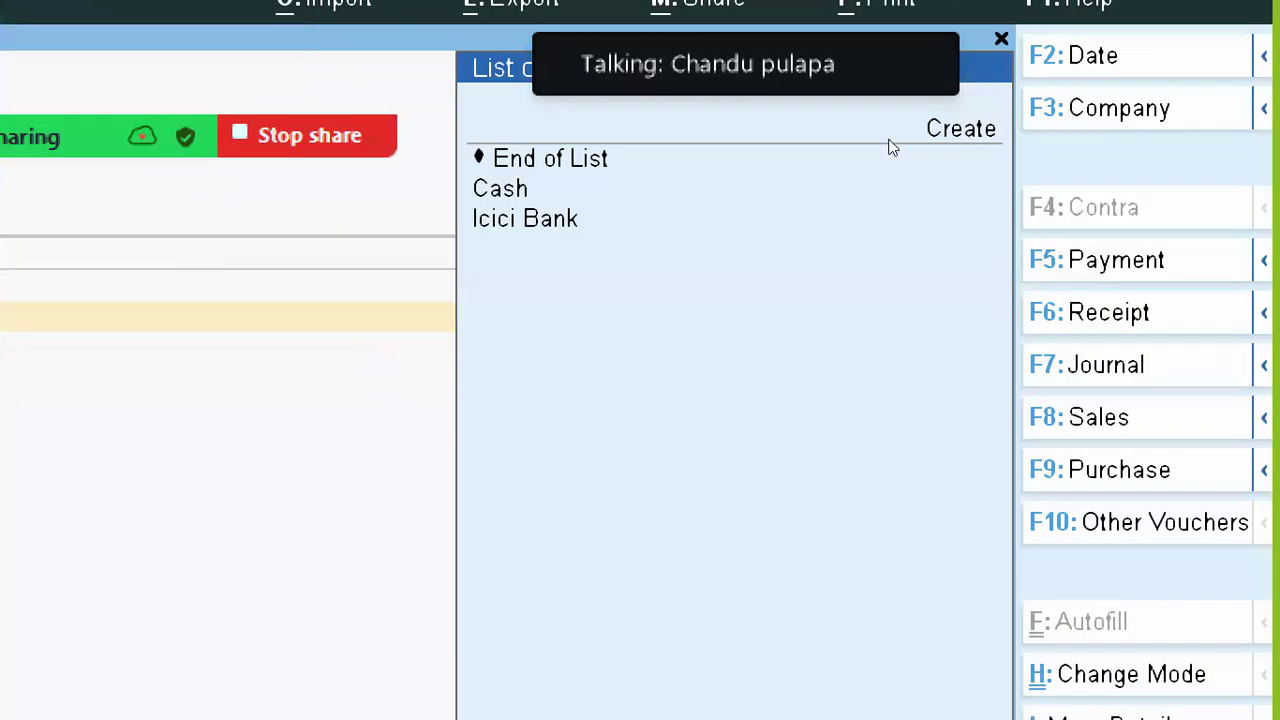
key(Down)
key(Return)
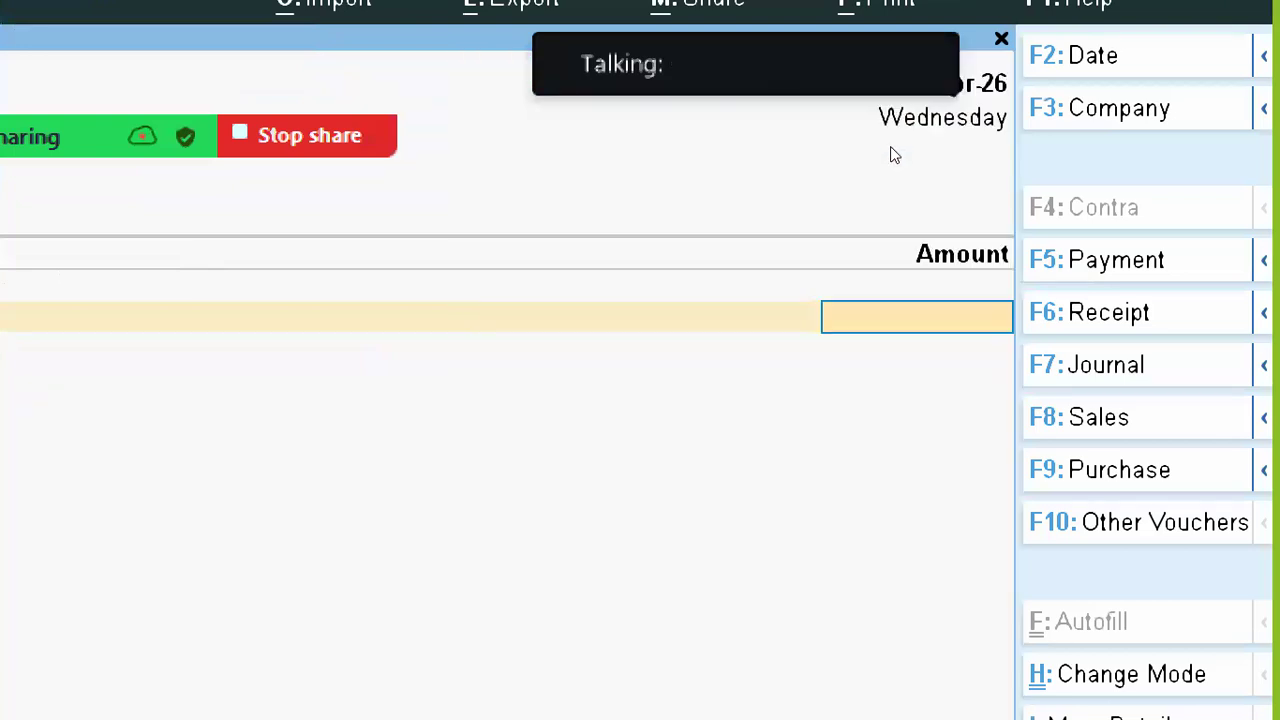
key(alt+Tab)
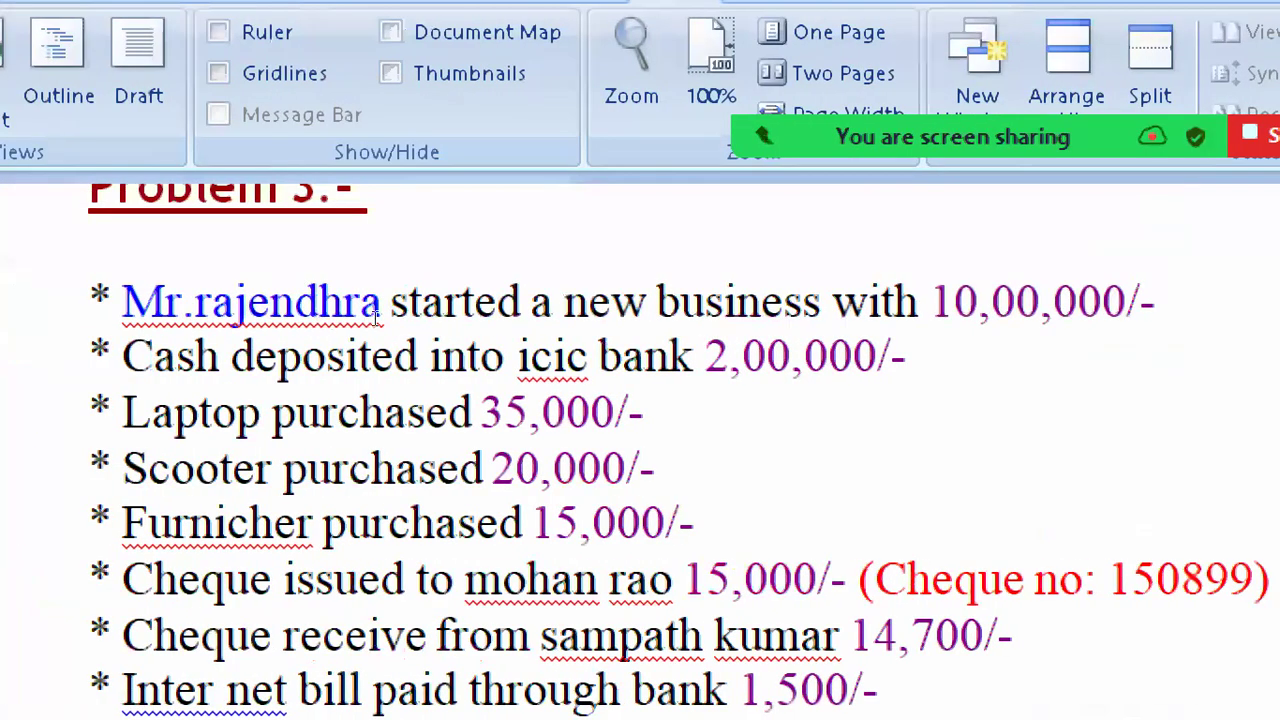
key(alt+Tab)
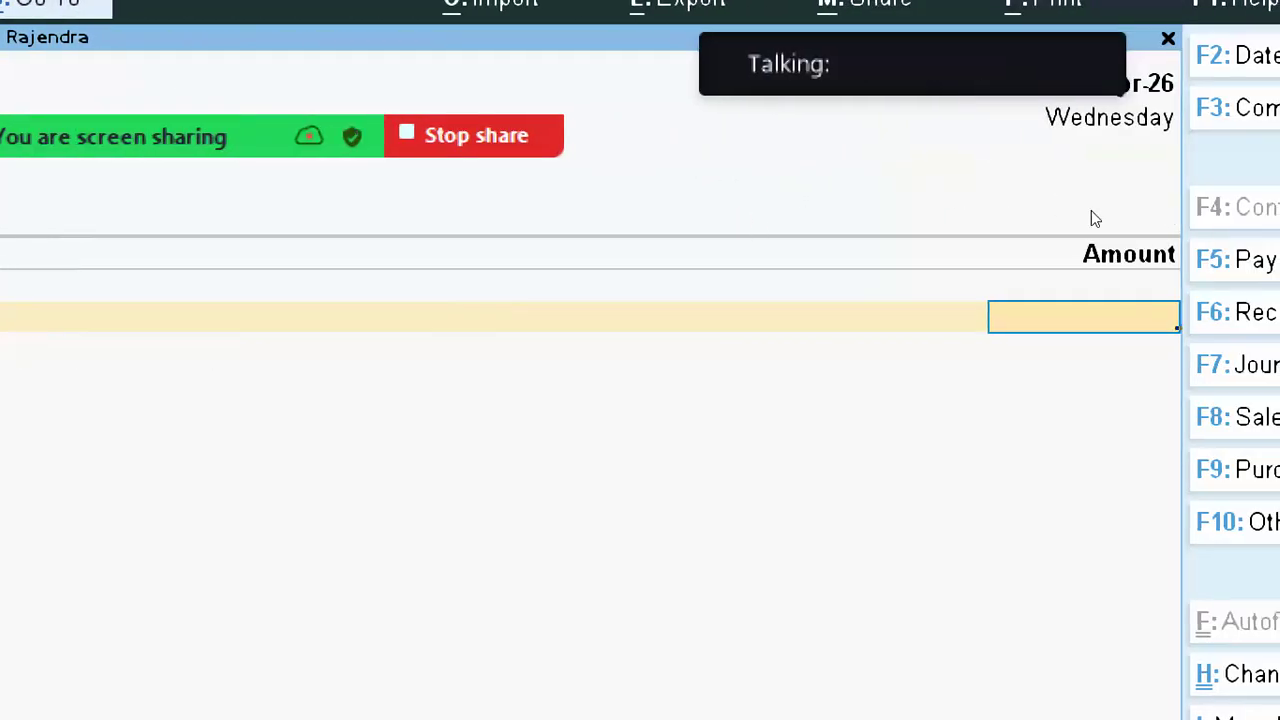
text(200000)
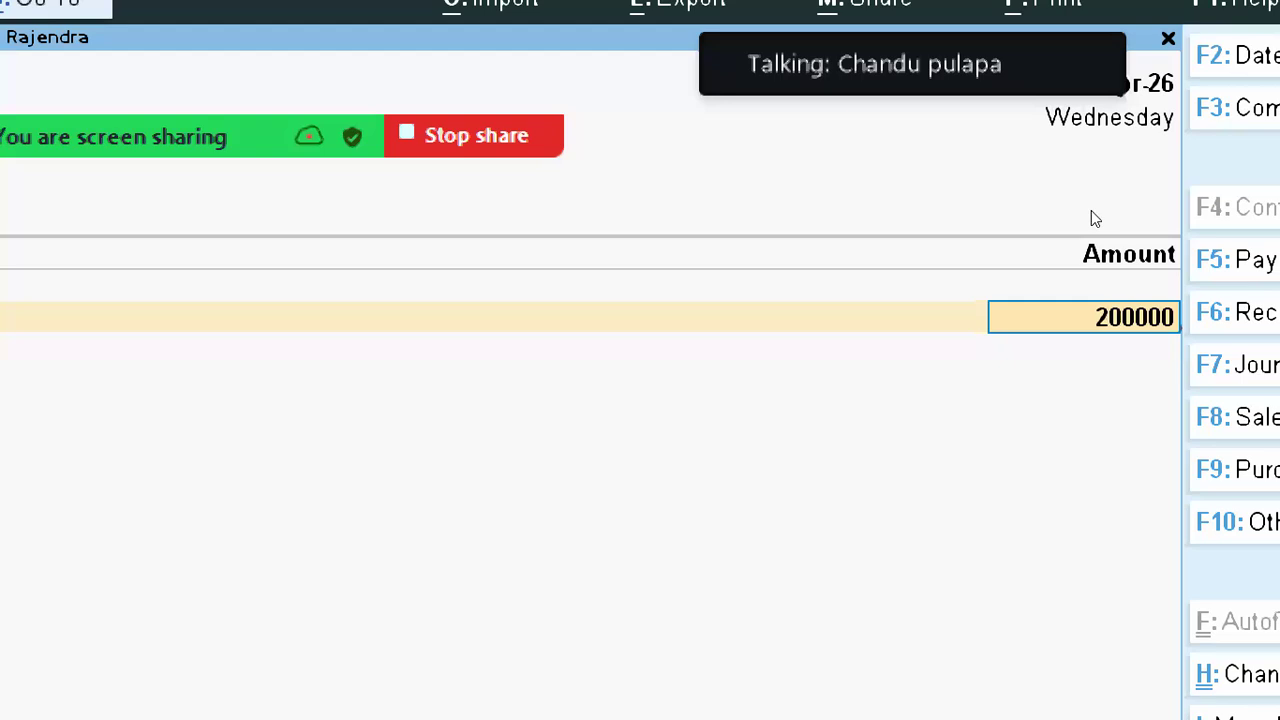
key(Return)
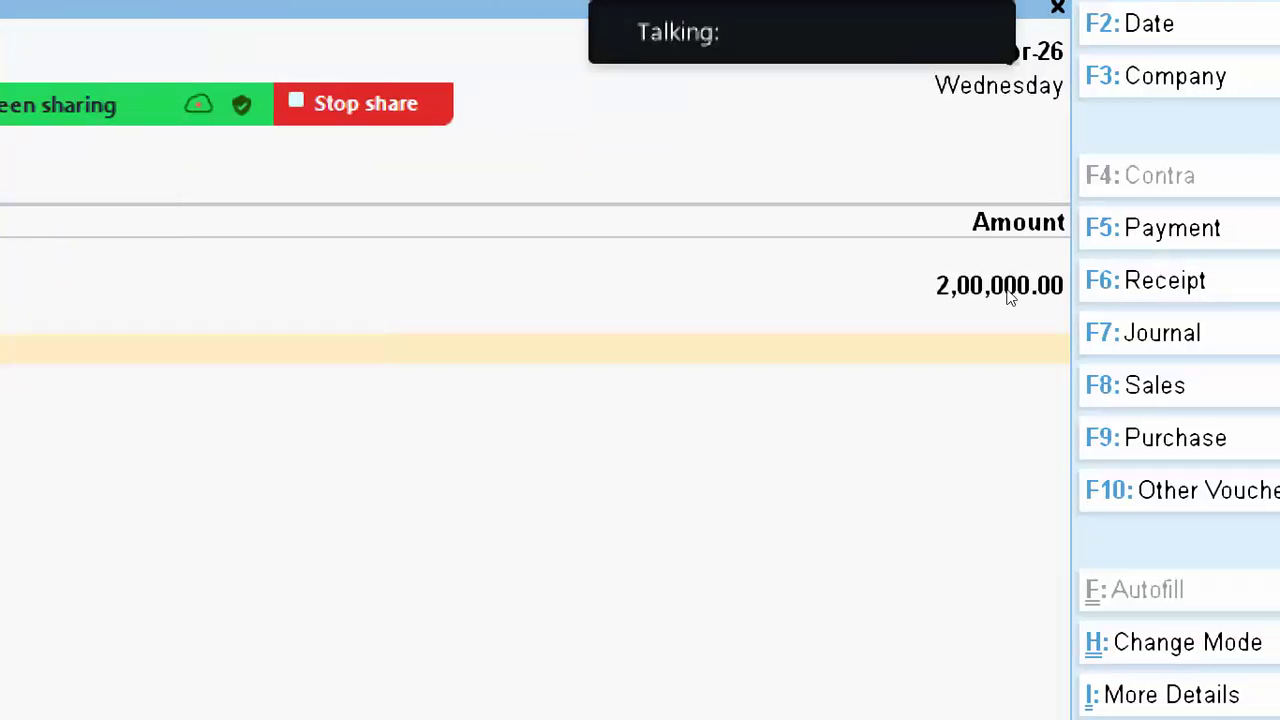
Step: Accept the Icici Bank allocation as a Cash transaction, leave the denominations blank and save the Contra voucher
key(Return)
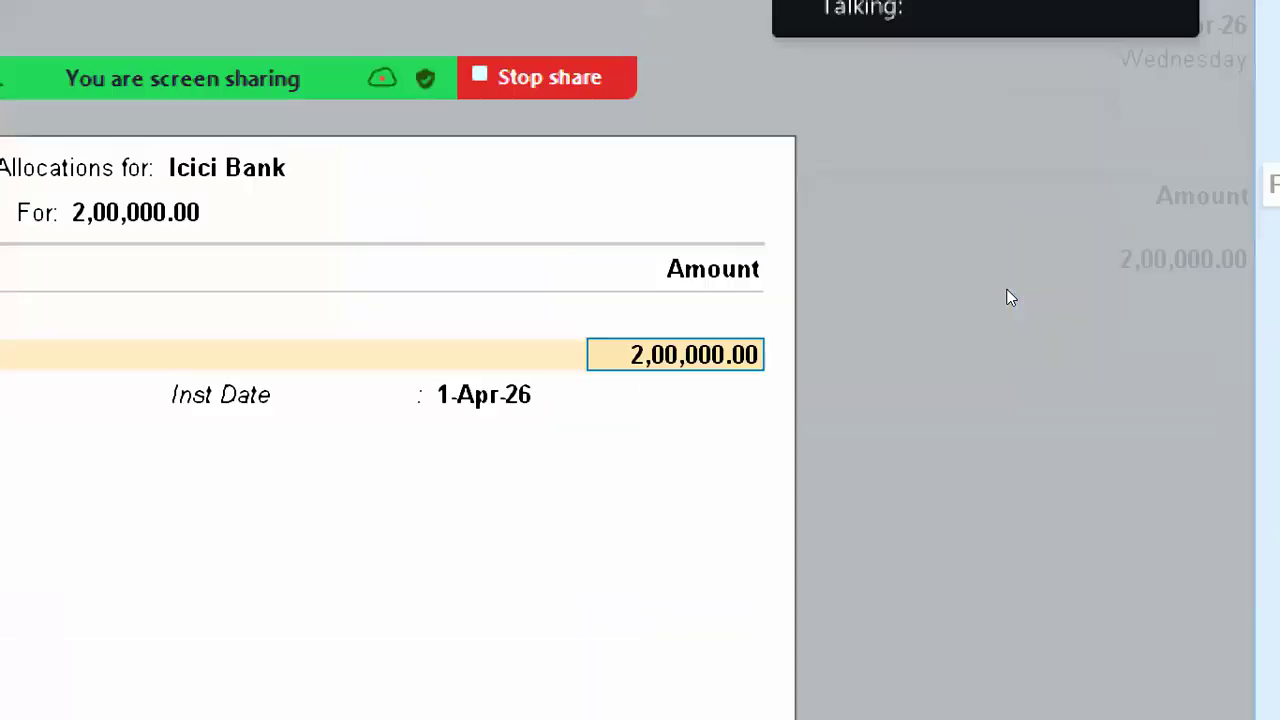
key(Return)
key(Return)
key(Return)
key(Return)
key(Return)
key(Return)
key(Return)
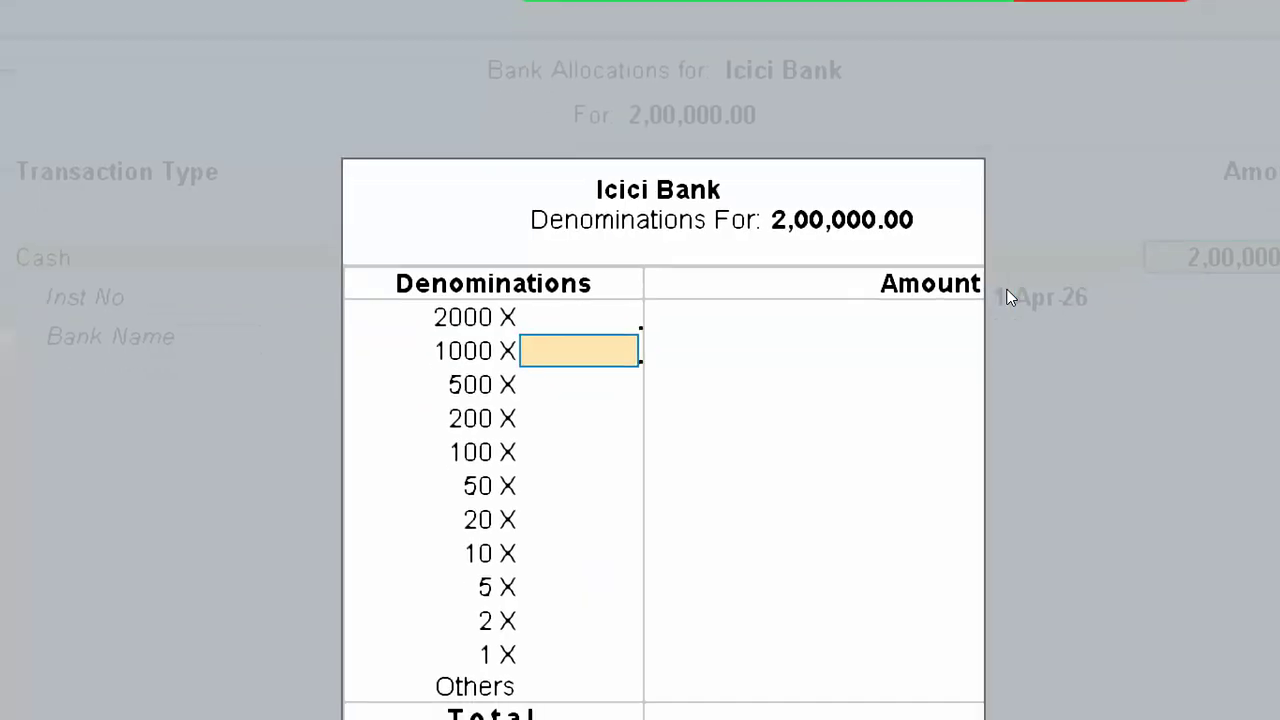
key(Return)
key(Return)
key(Return)
key(Return)
key(Return)
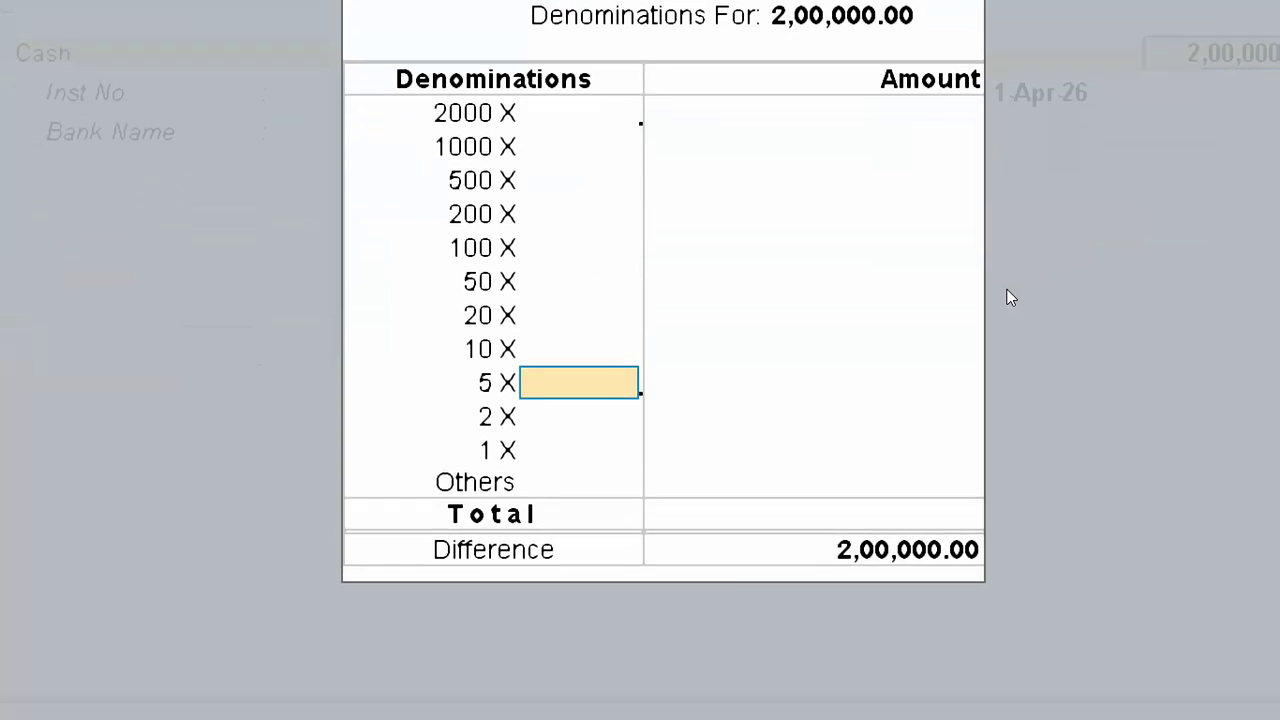
key(Return)
key(Return)
key(Return)
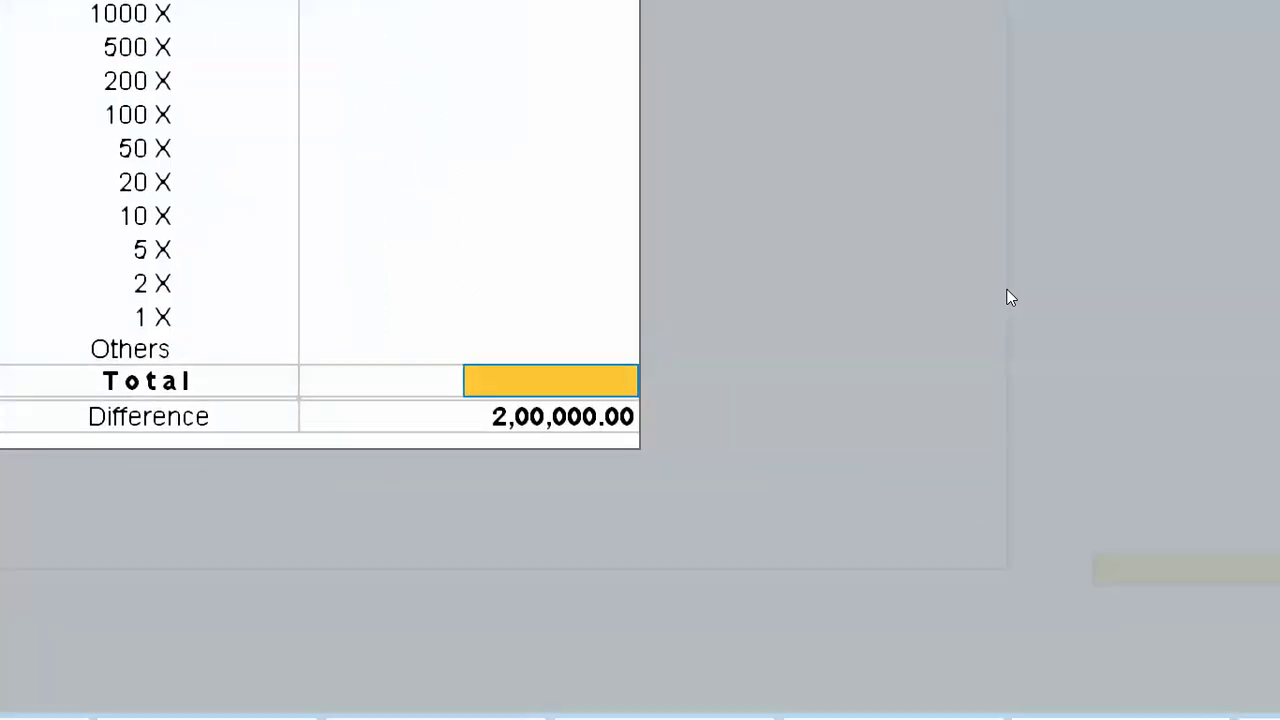
key(Return)
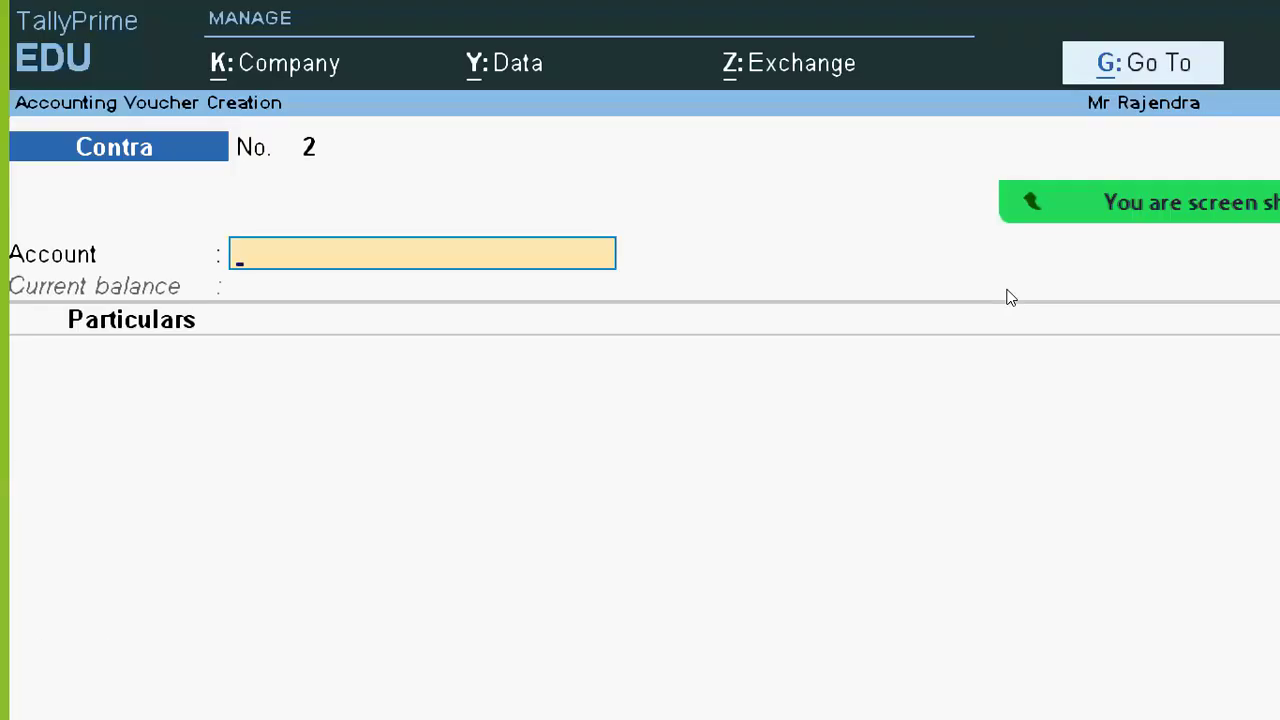
Step: Check the next transaction in the Word document and look at the meeting chat before returning to the voucher screen
key(alt+Tab)
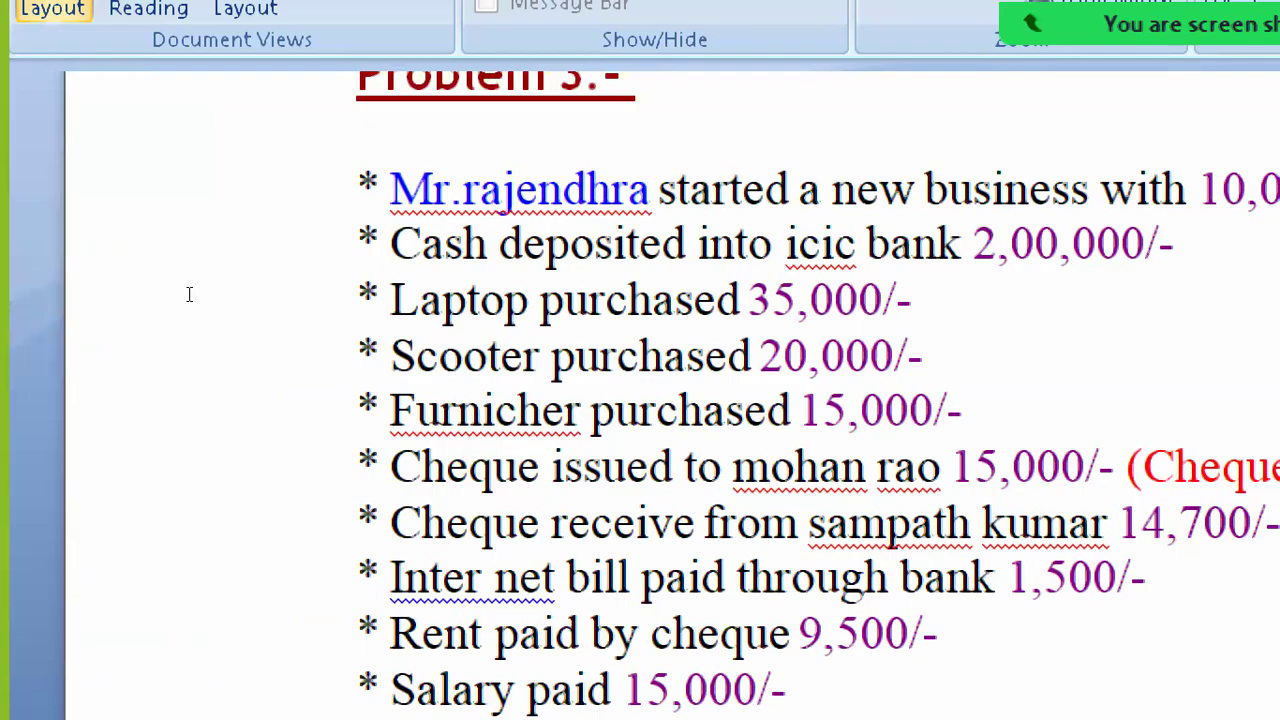
key(alt+Tab)
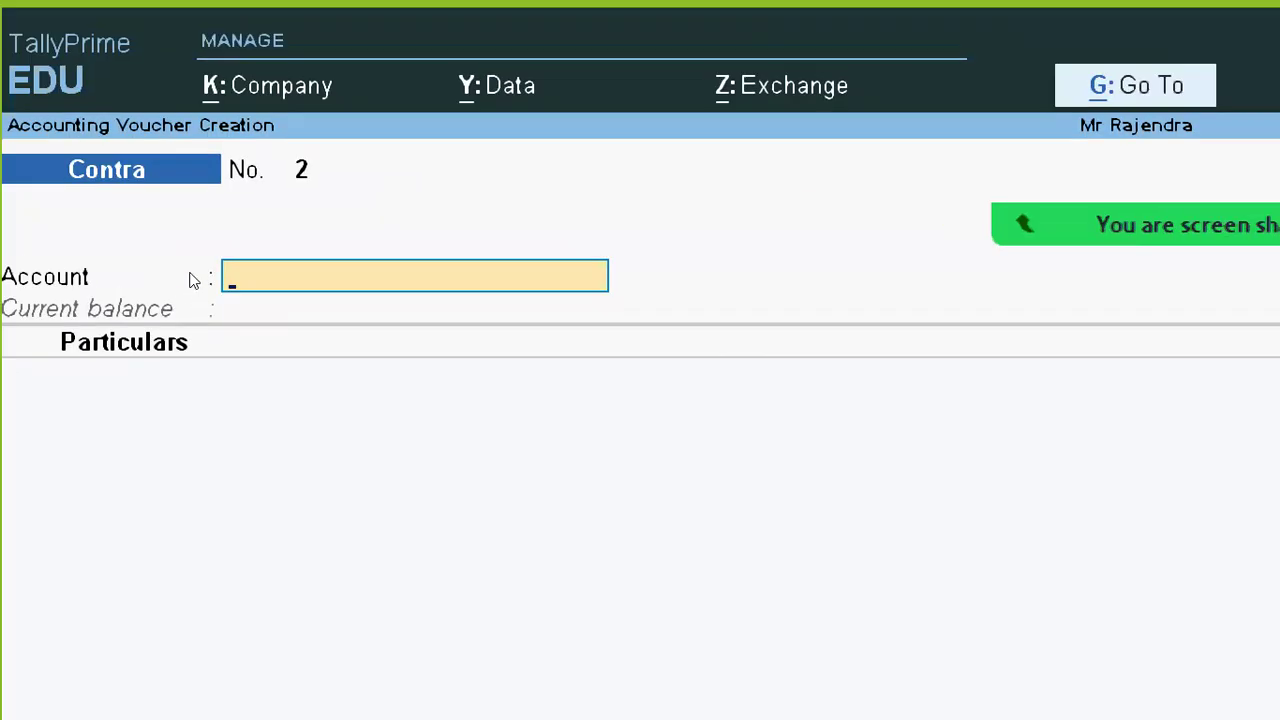
mouse_move(547, 151)
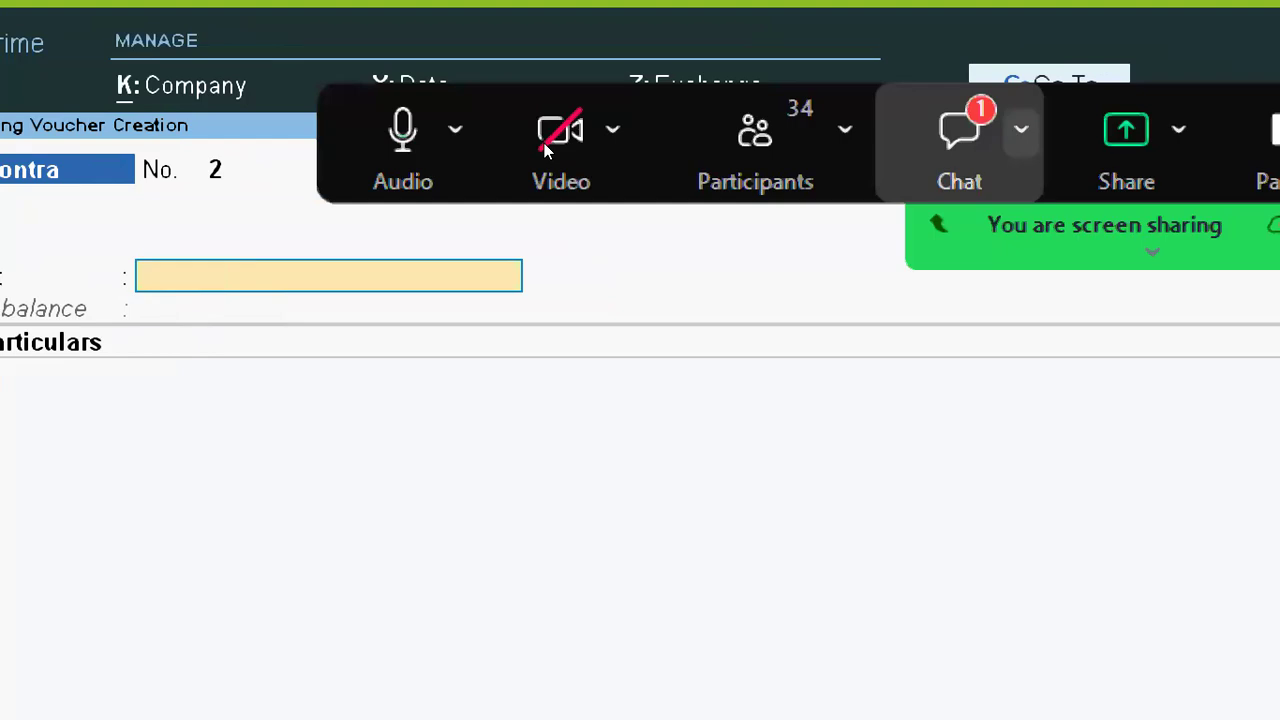
click(959, 145)
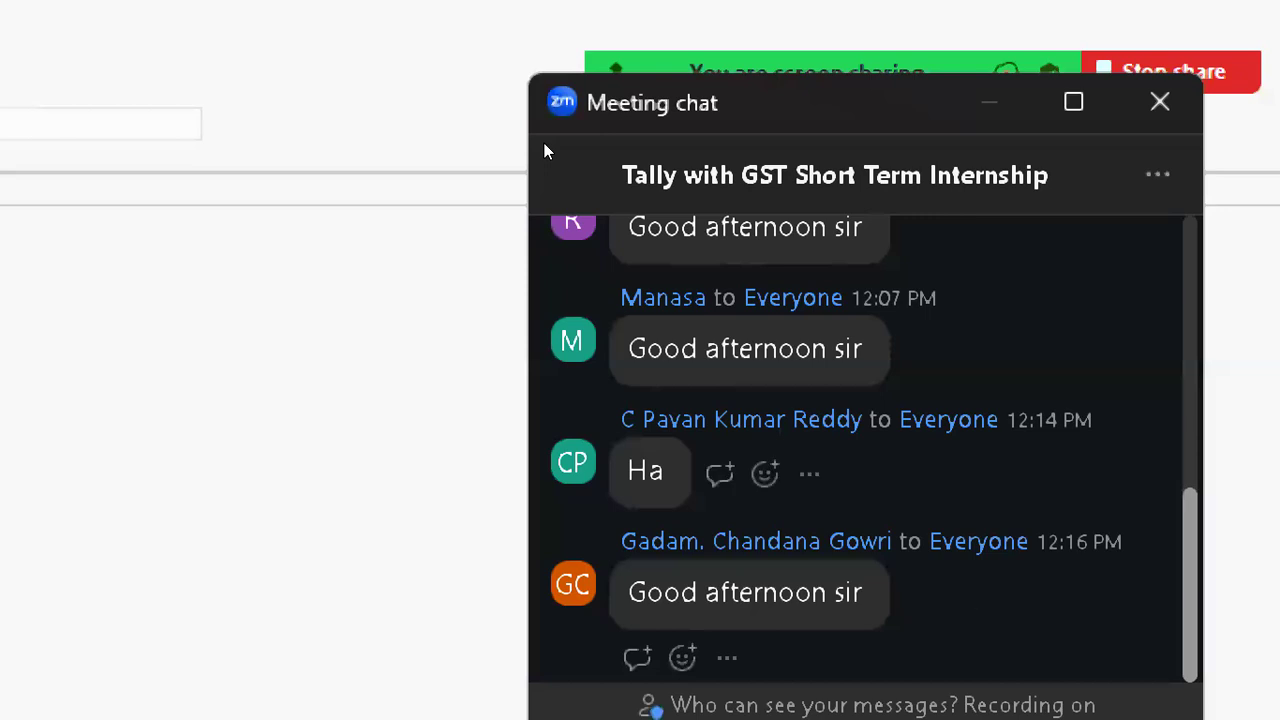
click(1160, 102)
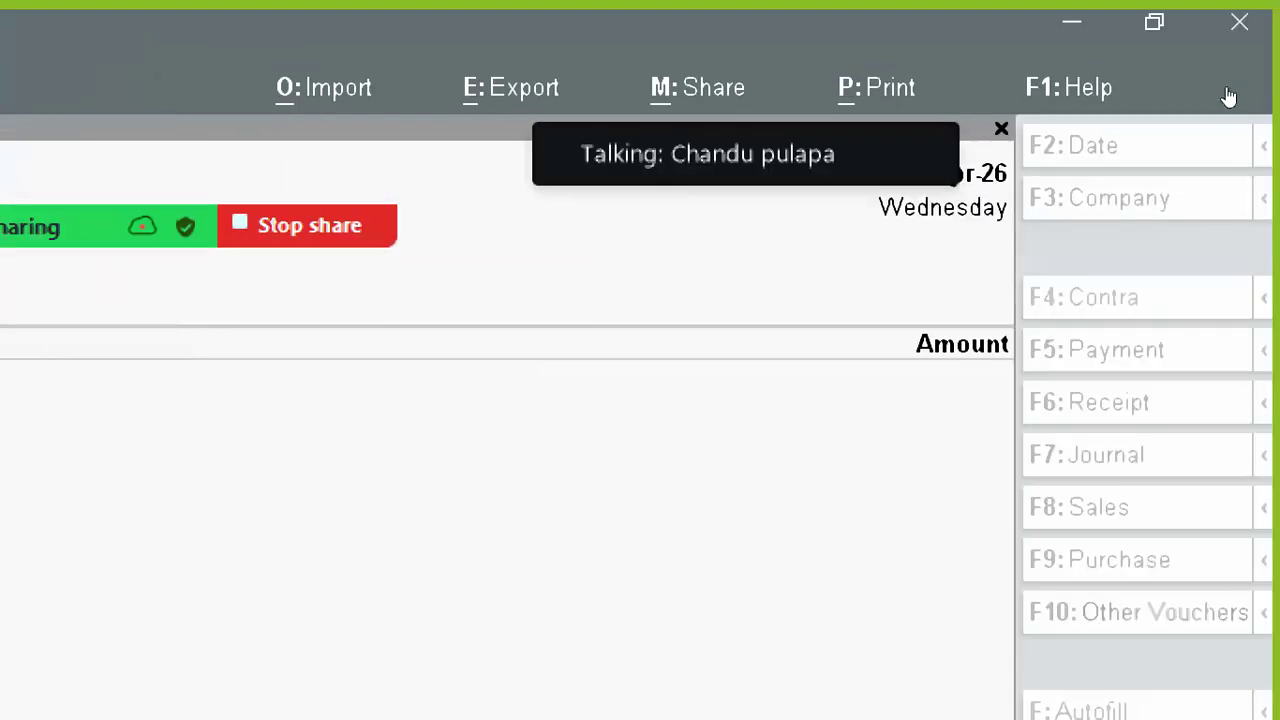
click(1186, 207)
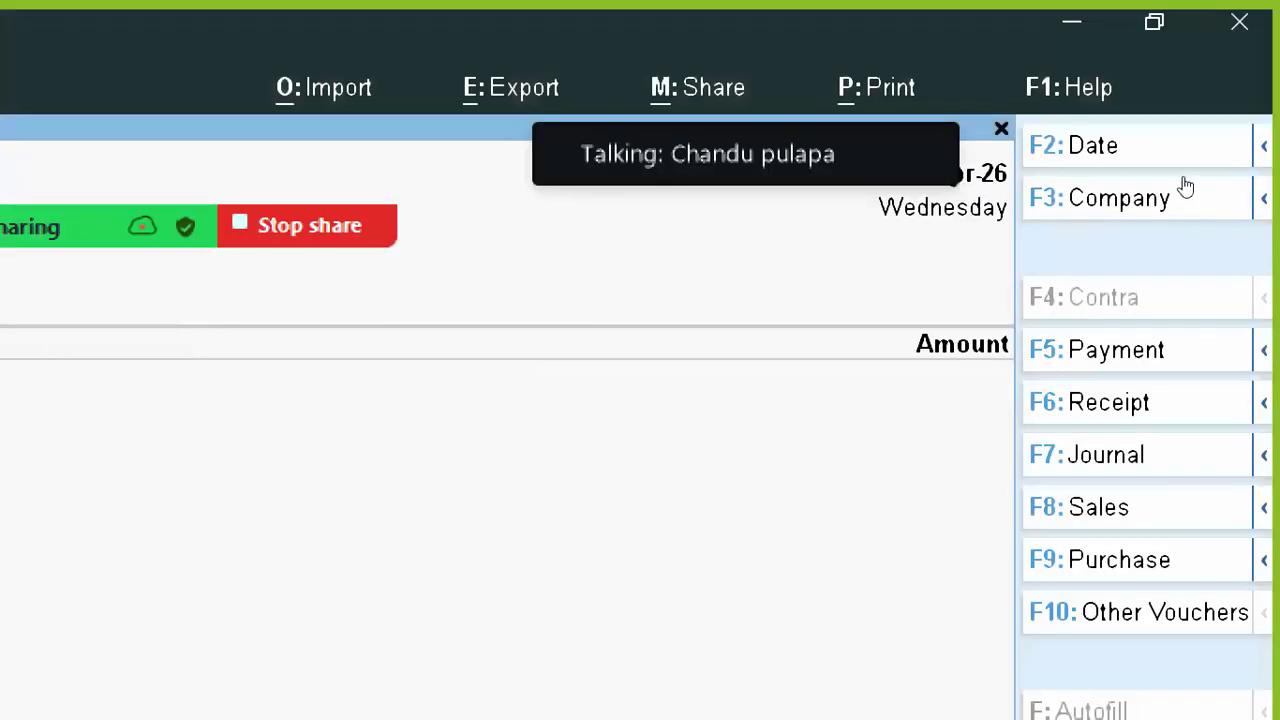
Step: Start a Payment voucher for the laptop purchase listed in the Word document, with Cash as the account
key(F5)
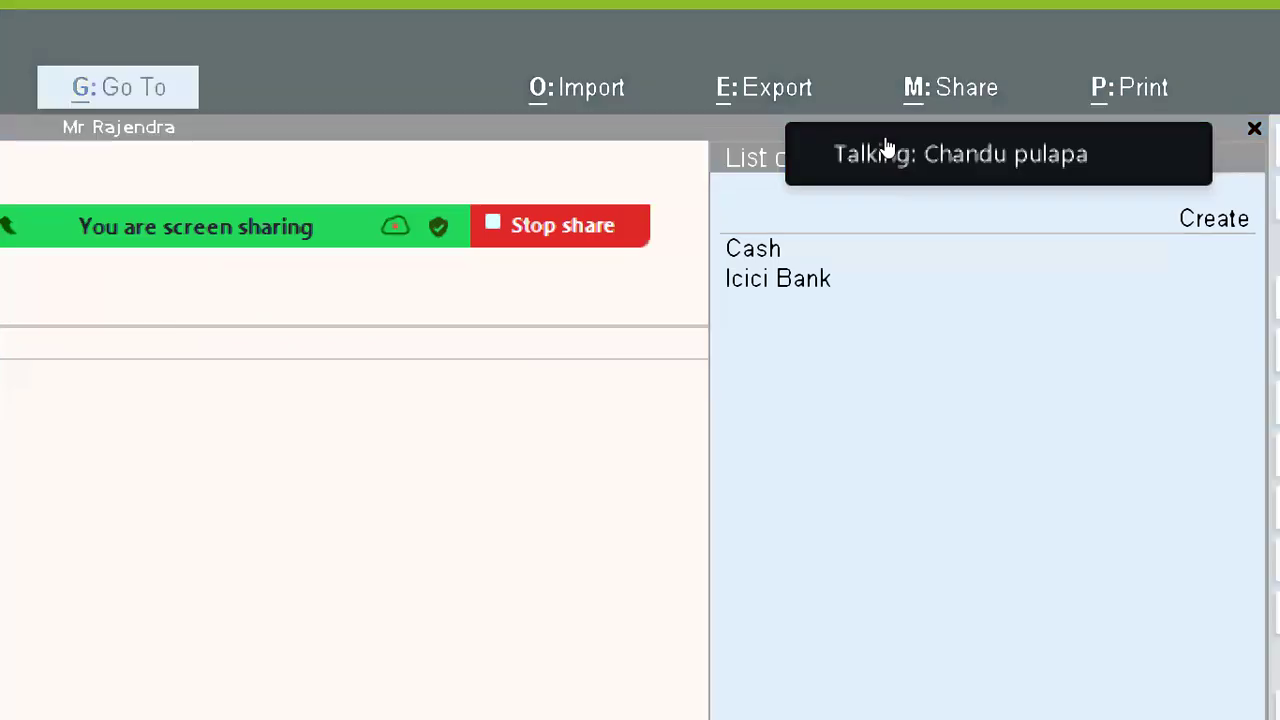
key(alt+Tab)
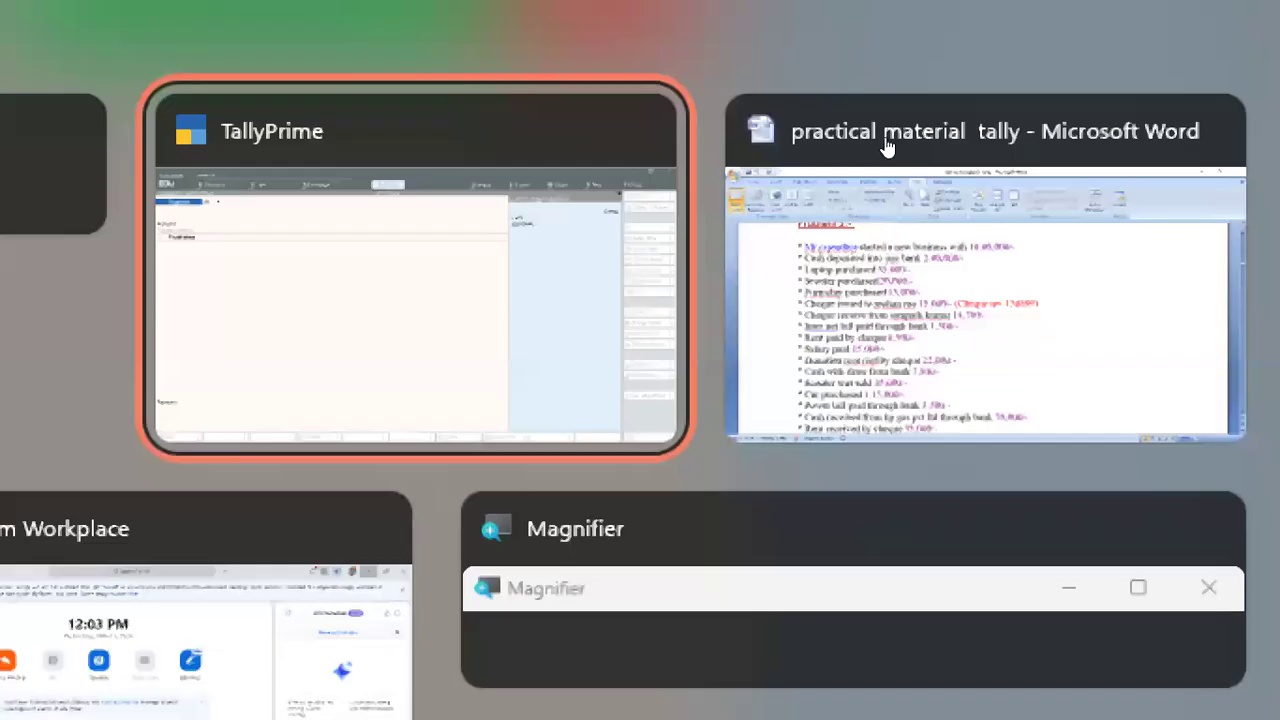
key(alt+Tab)
key(alt+Tab)
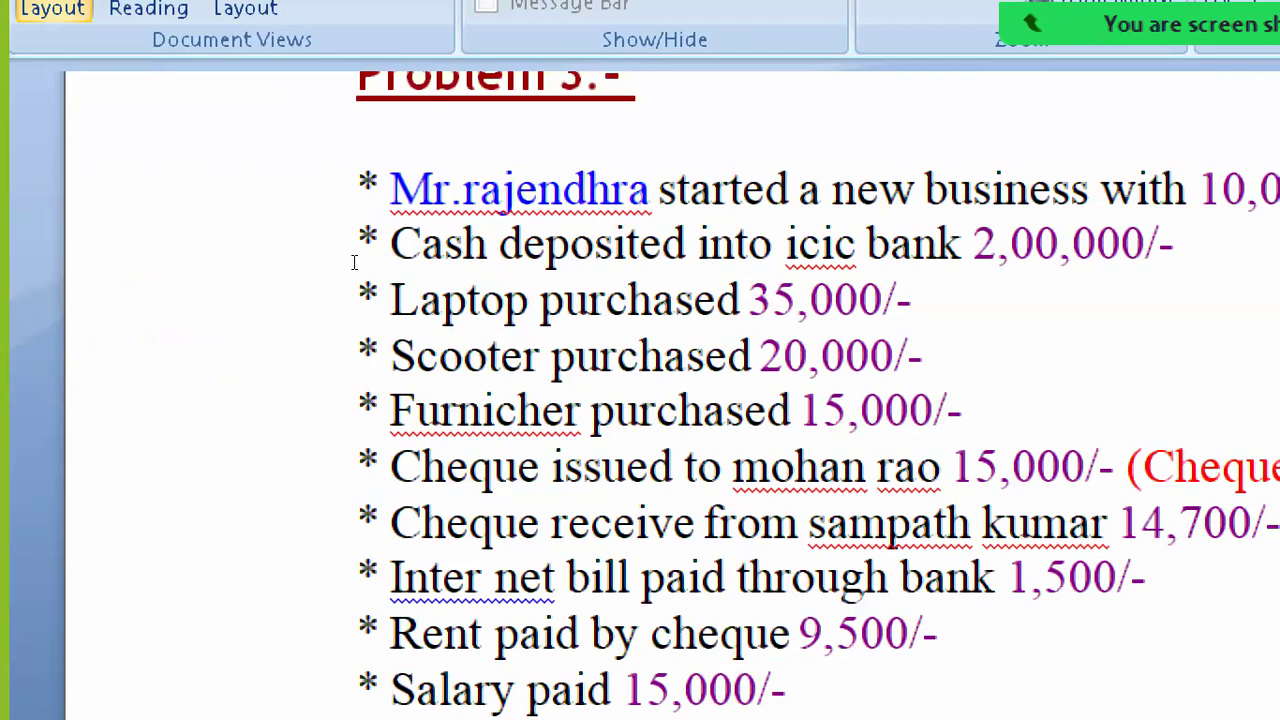
key(alt+Tab)
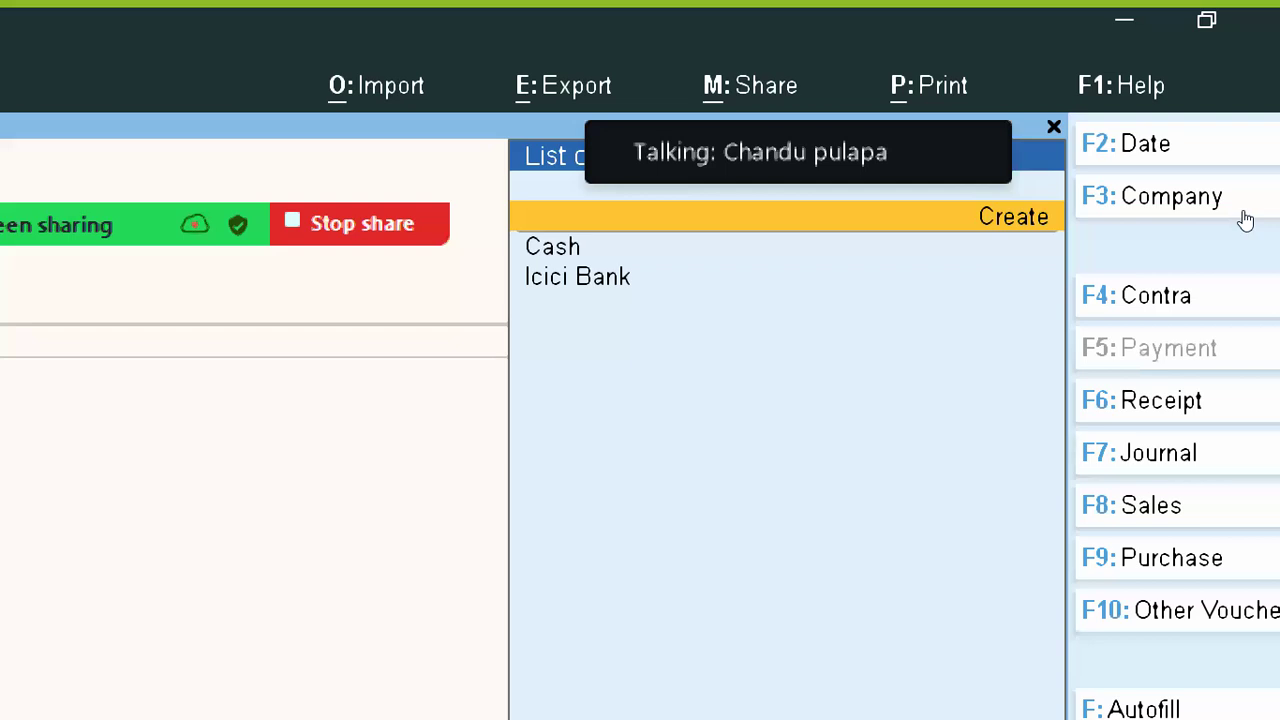
key(Down)
key(Return)
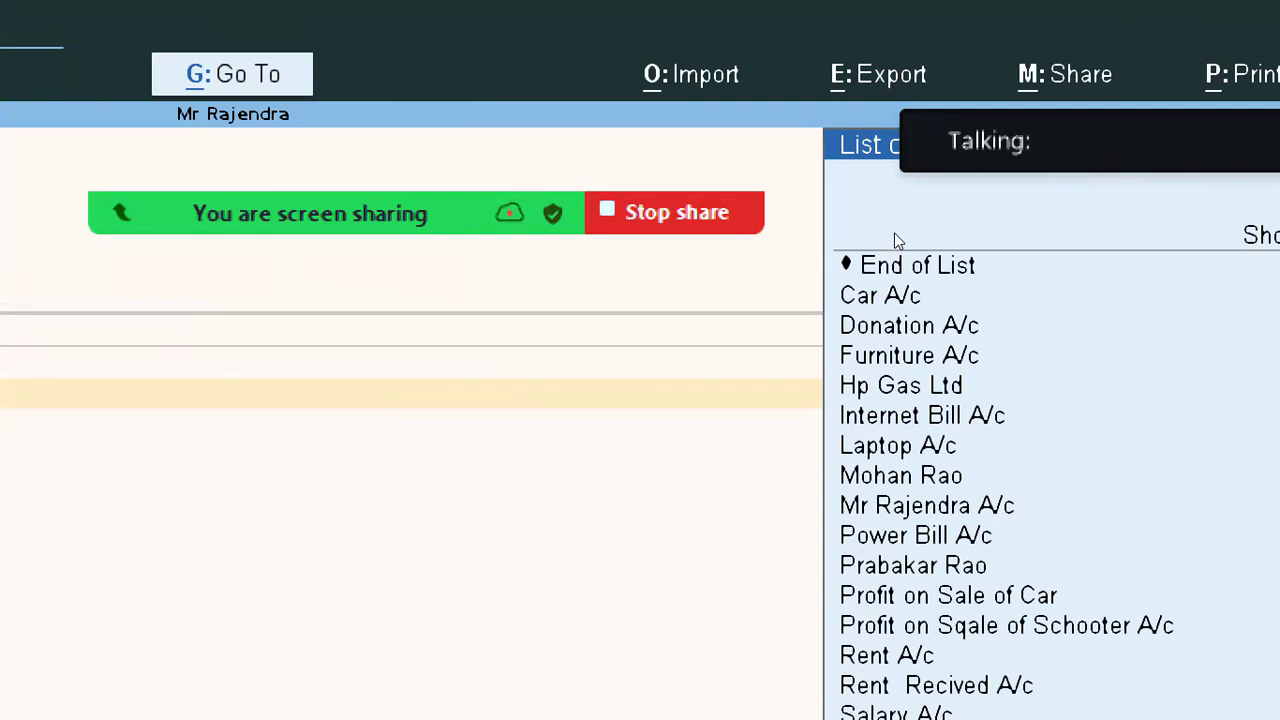
Step: Set the particulars to Laptop A/c for 3500, leave the narration blank and save the laptop Payment voucher
text(l)
key(Return)
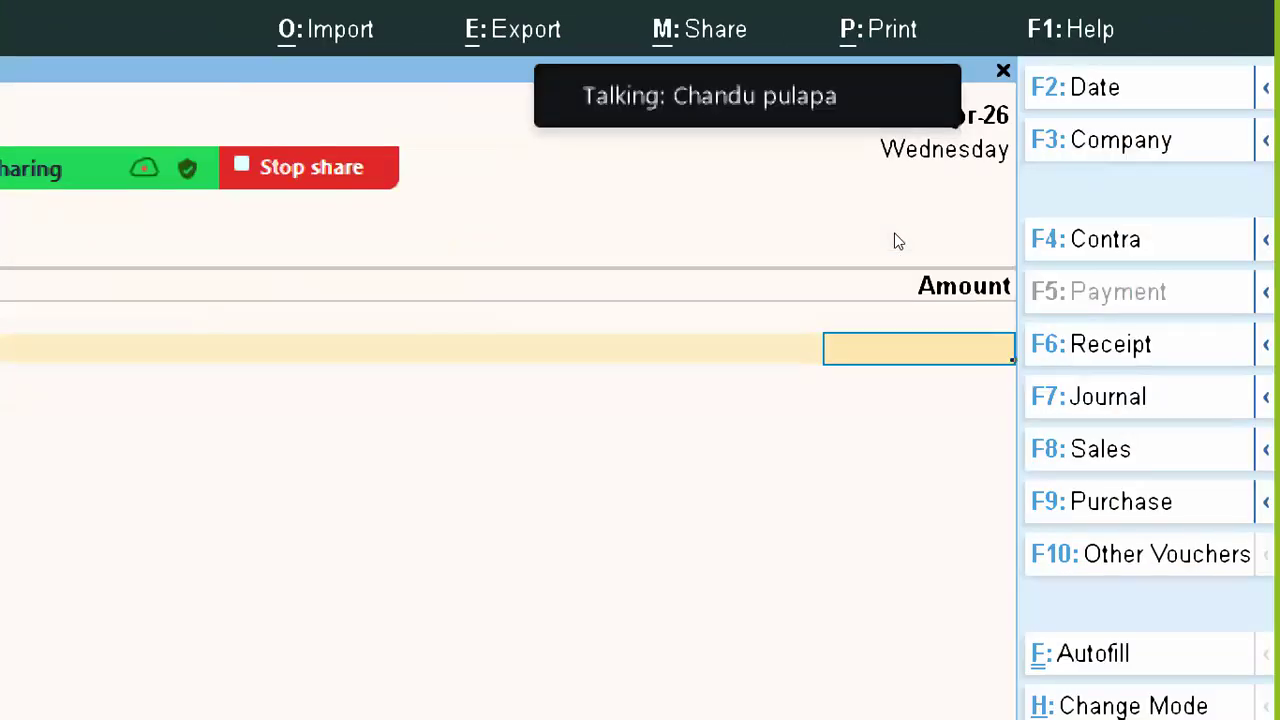
key(alt+Tab)
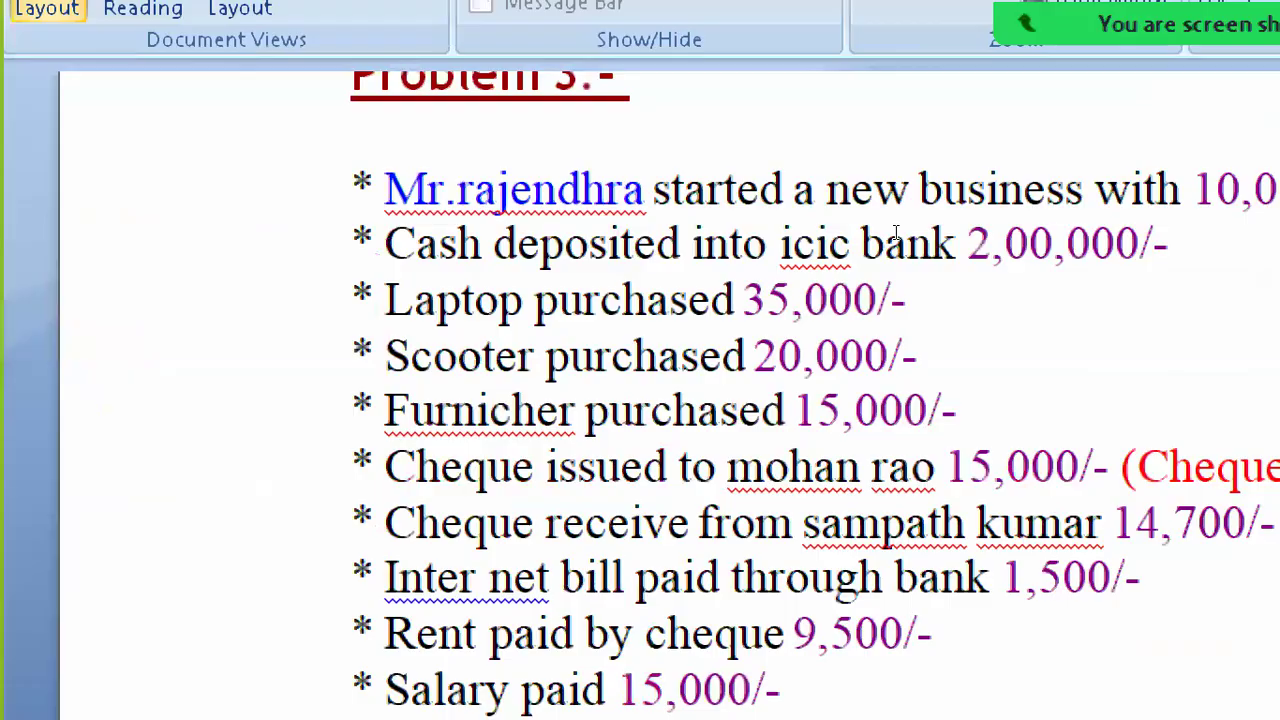
key(alt+Tab)
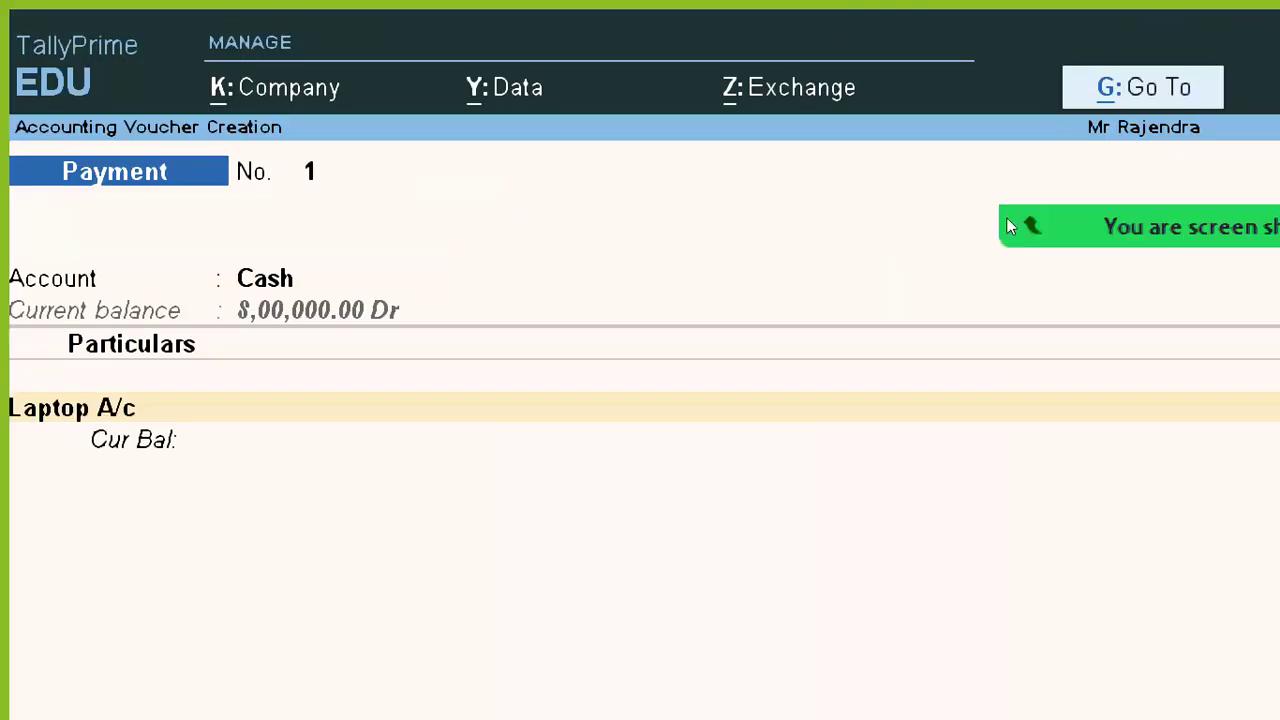
text(3500)
key(Return)
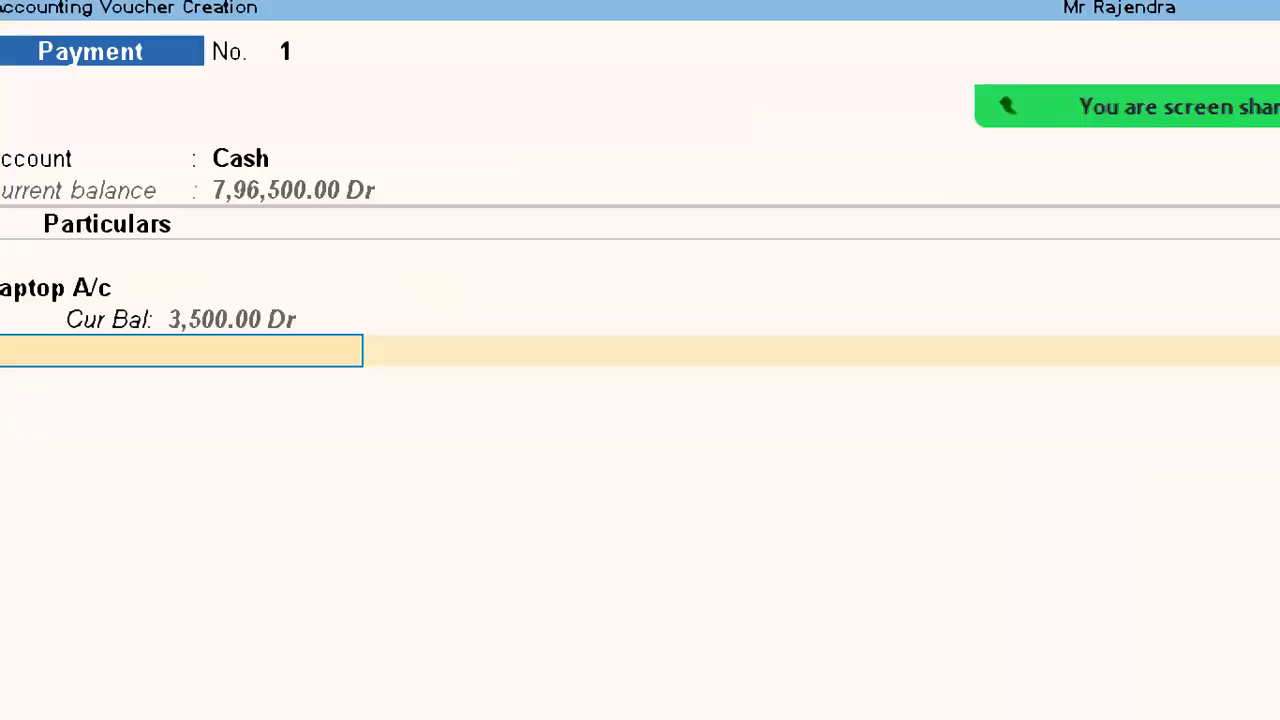
key(Return)
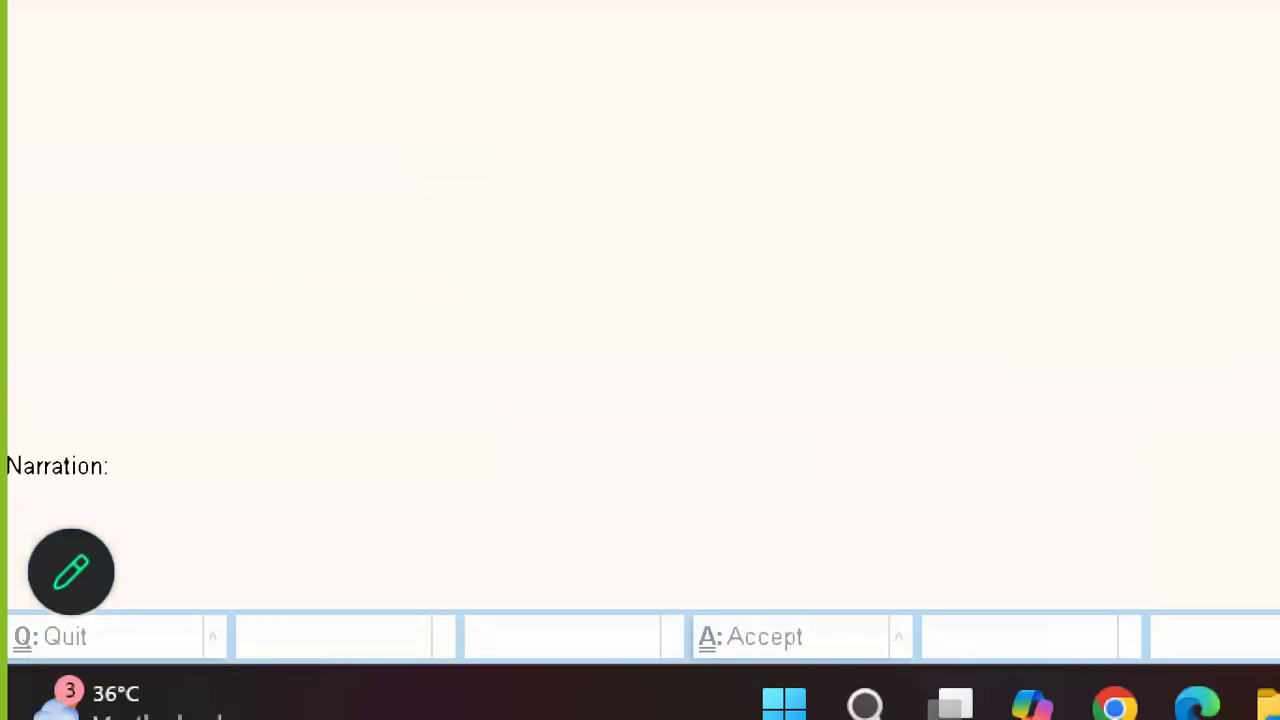
key(Return)
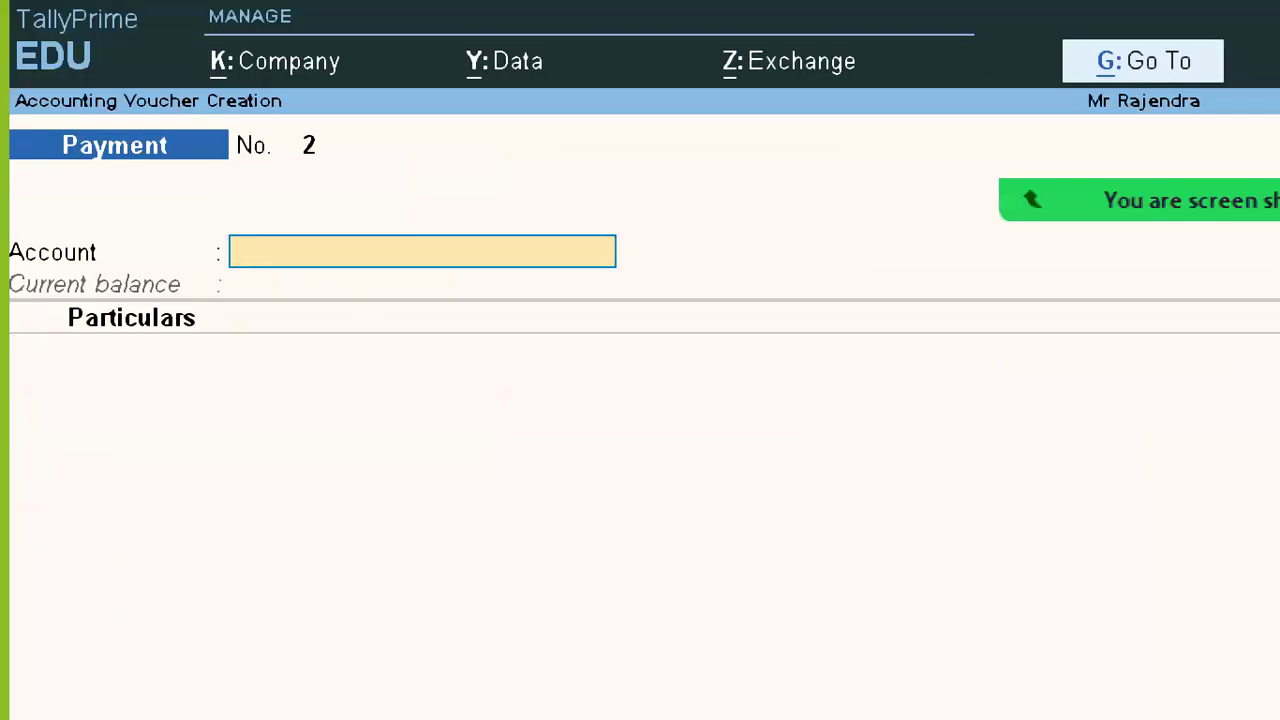
Step: Fill in a Payment voucher for the scooter purchase with Cash as the account and Schooter A/c as the particulars for 20000
key(alt+Tab)
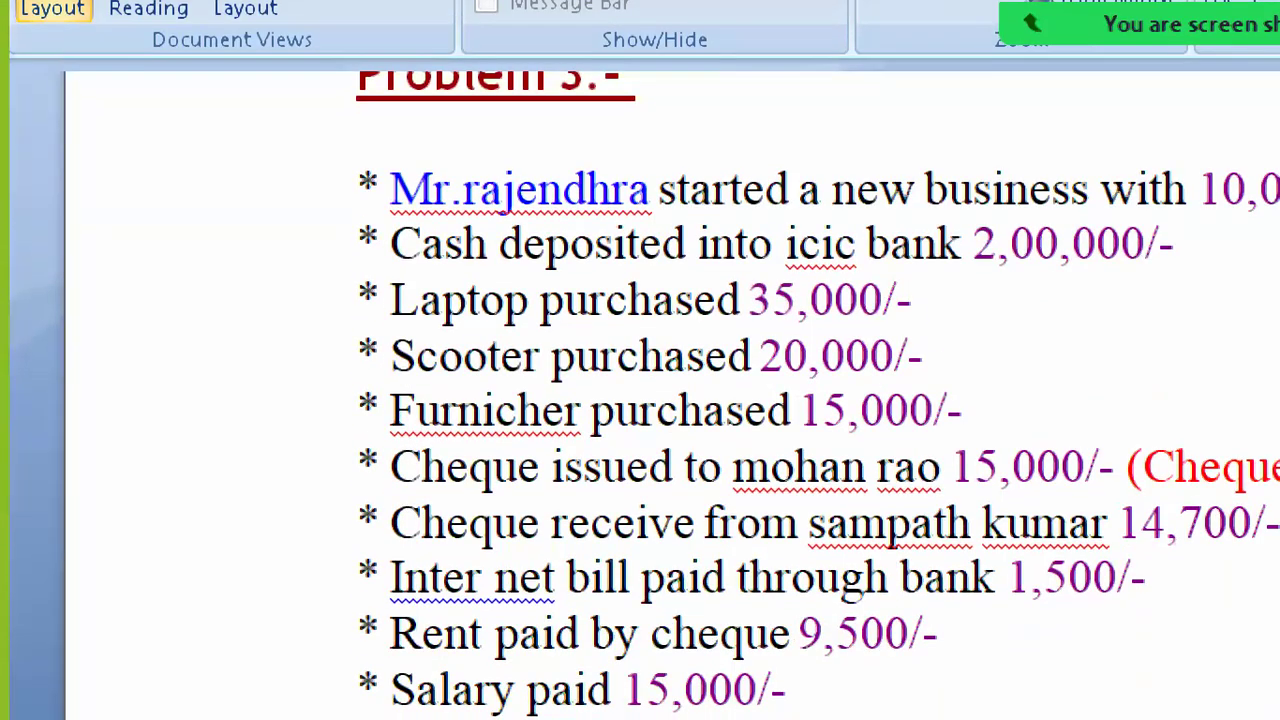
key(alt+Tab)
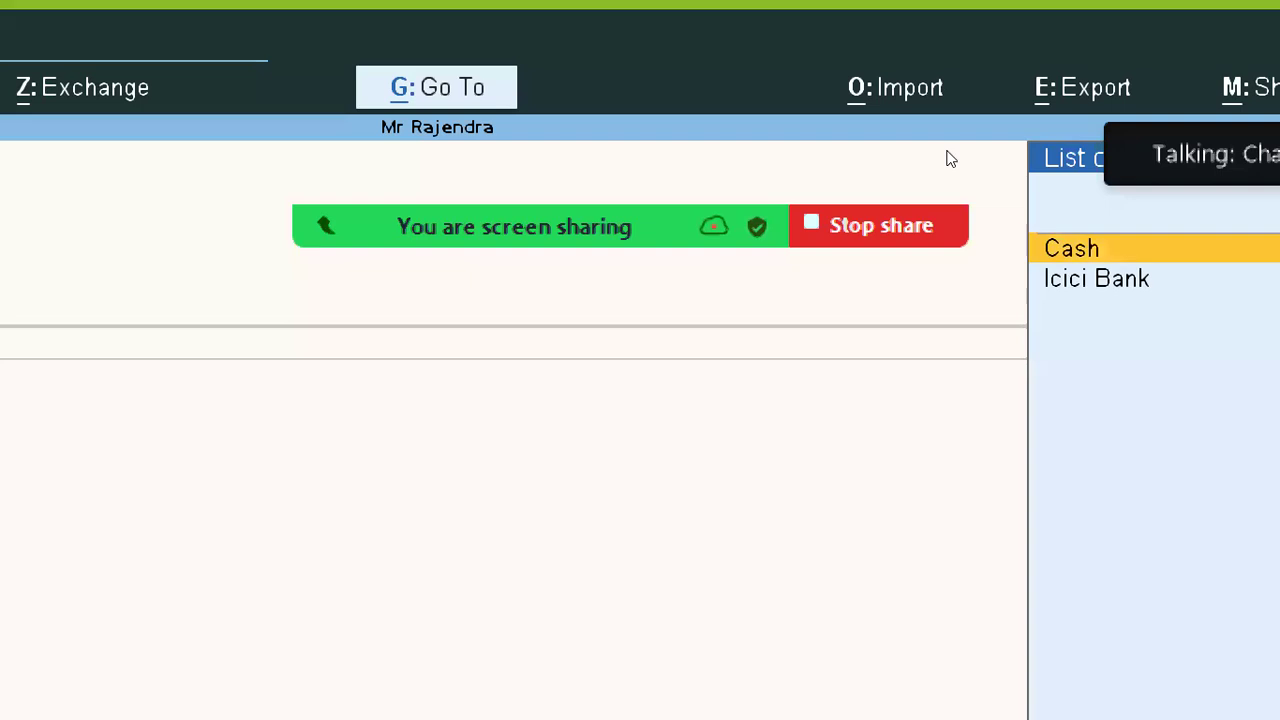
key(Return)
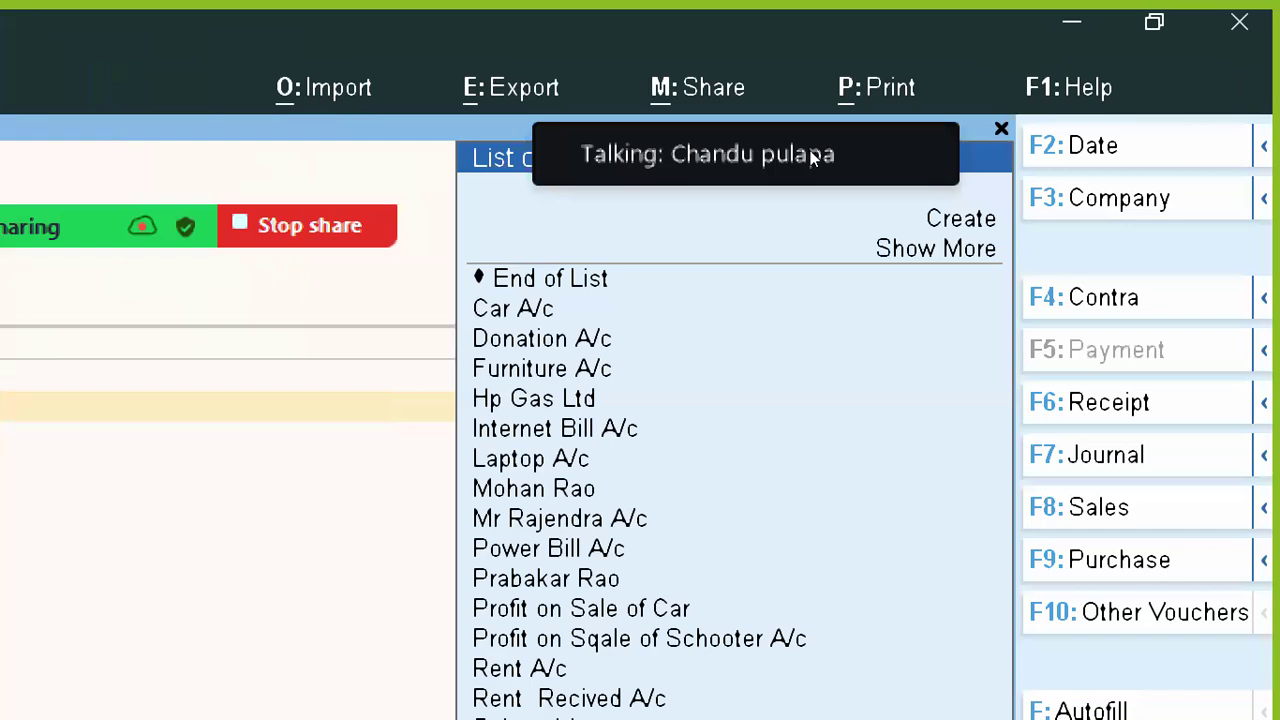
text(S)
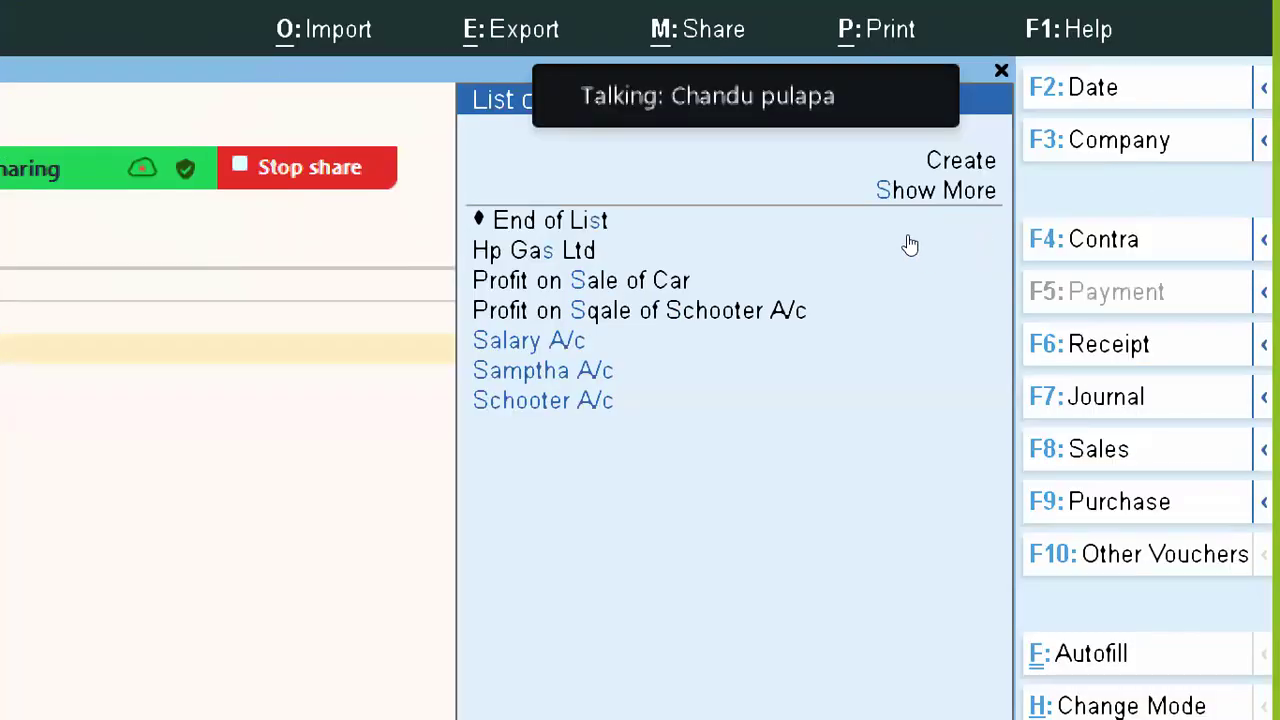
key(Down)
key(Return)
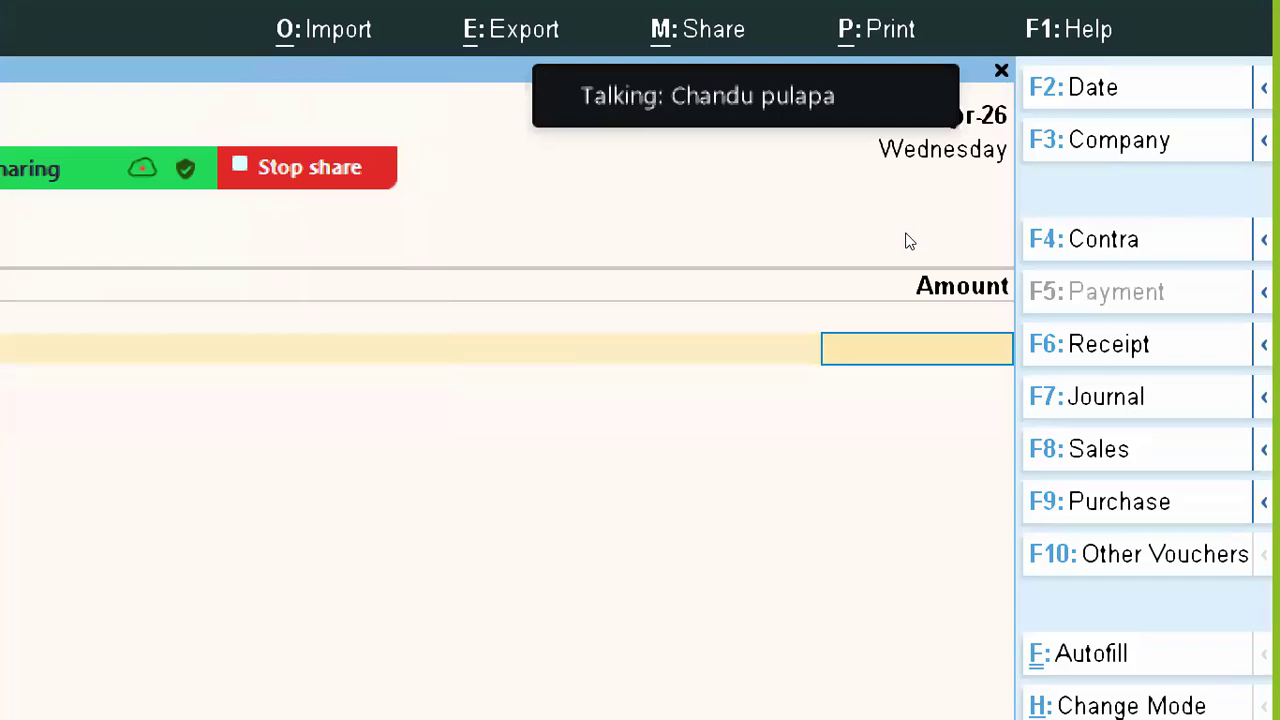
key(alt+Tab)
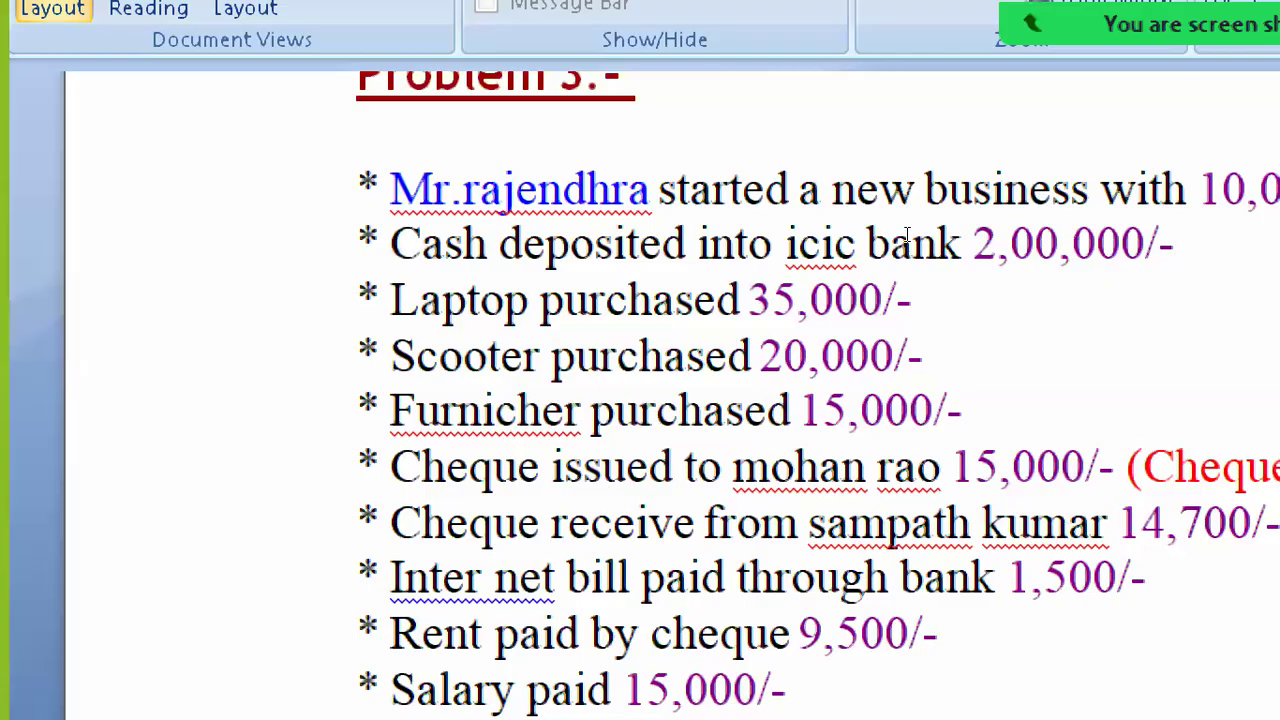
key(alt+Tab)
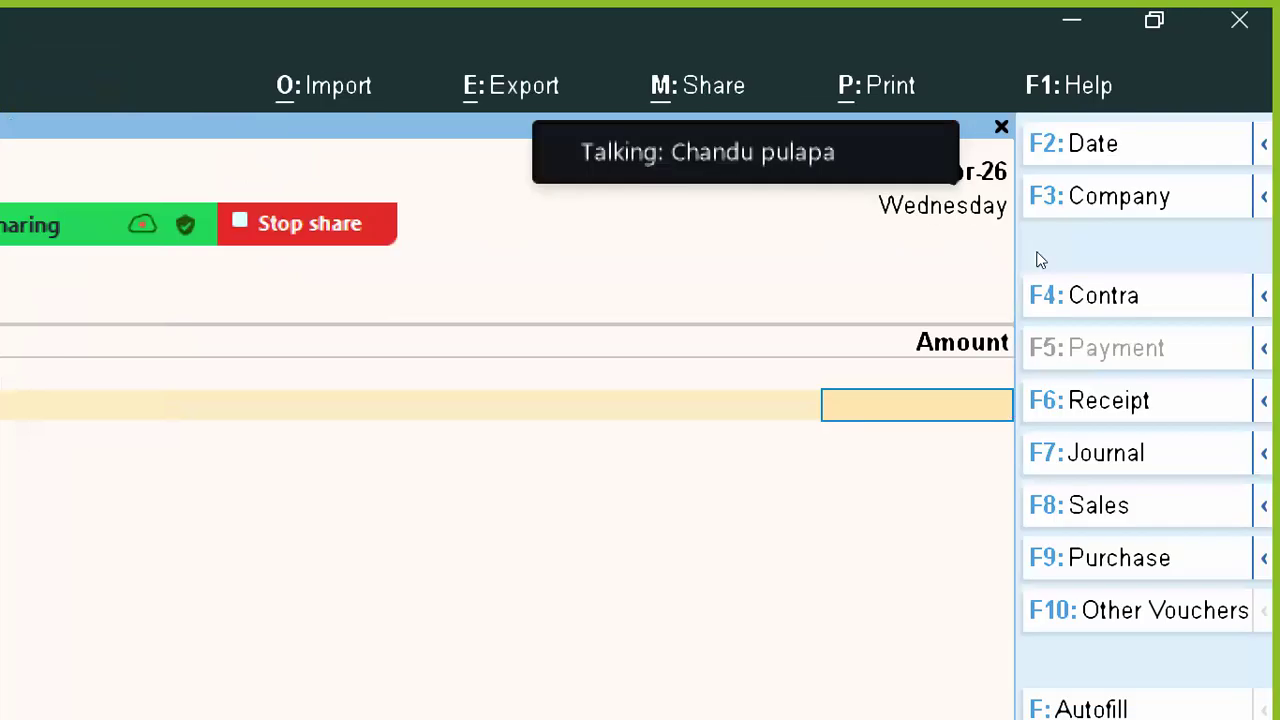
text(20000)
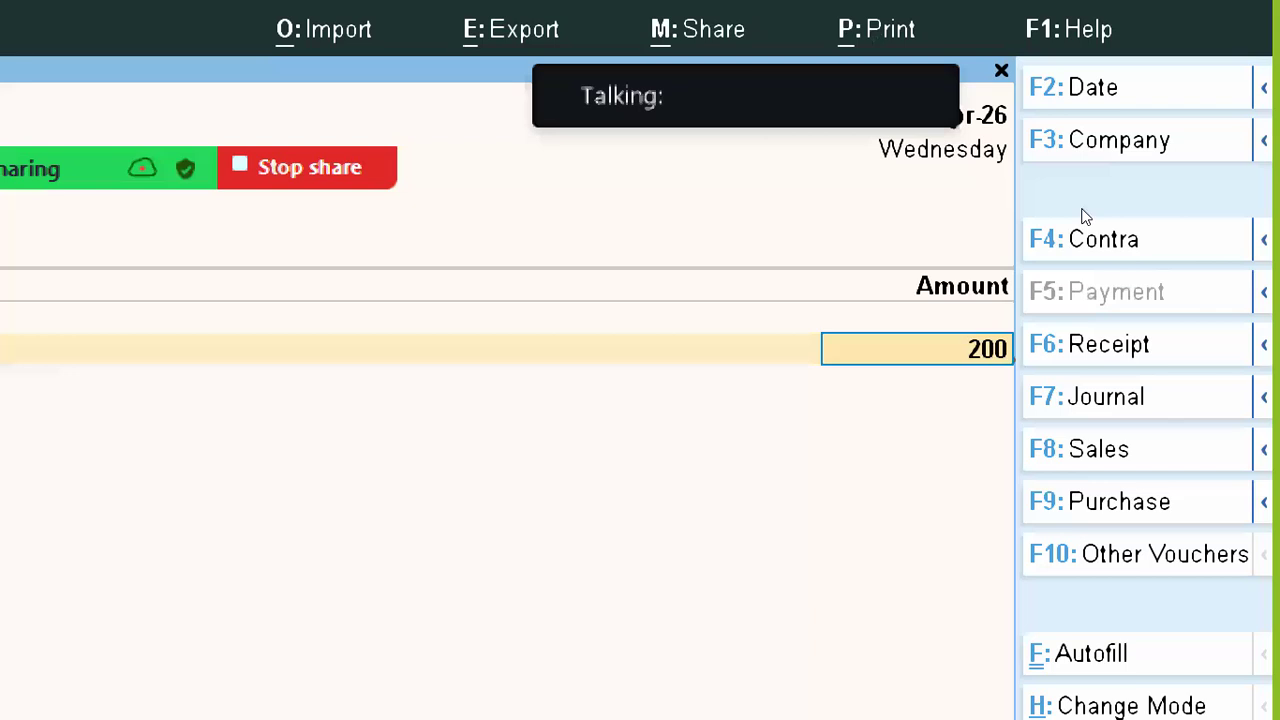
key(Return)
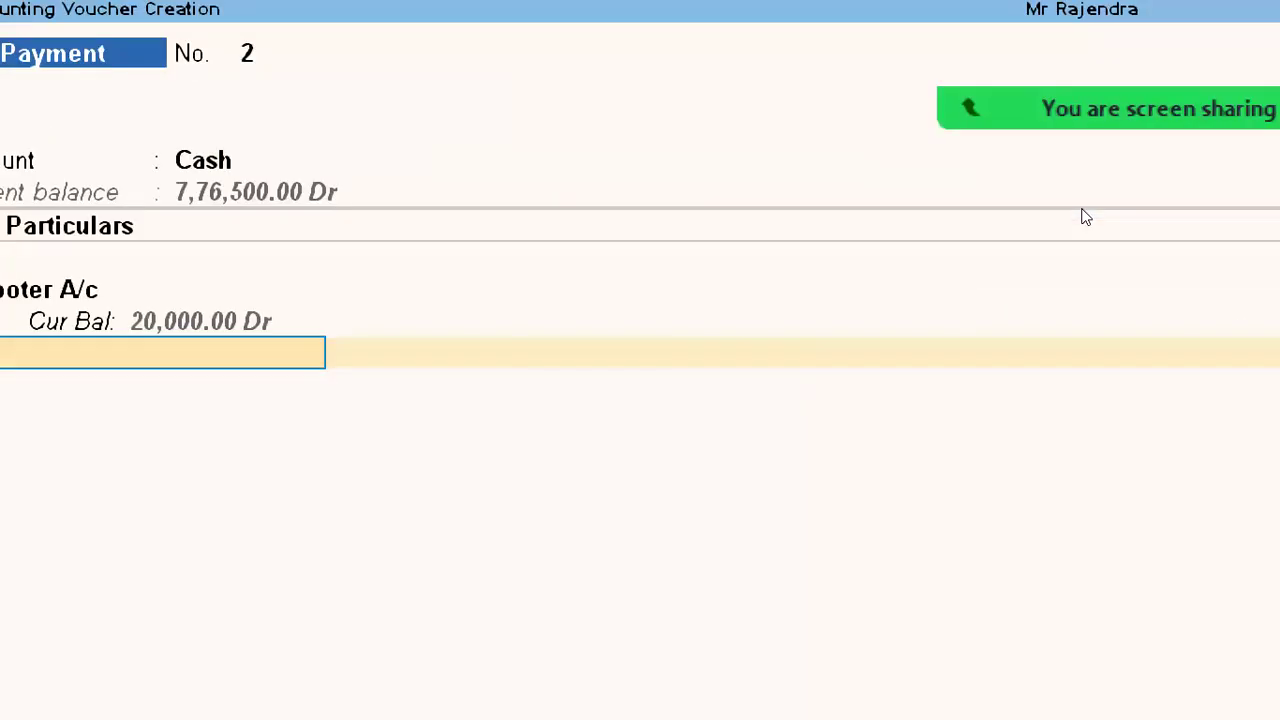
Step: Add the narration "being scoter purchased with cash" and save the scooter Payment voucher
key(Return)
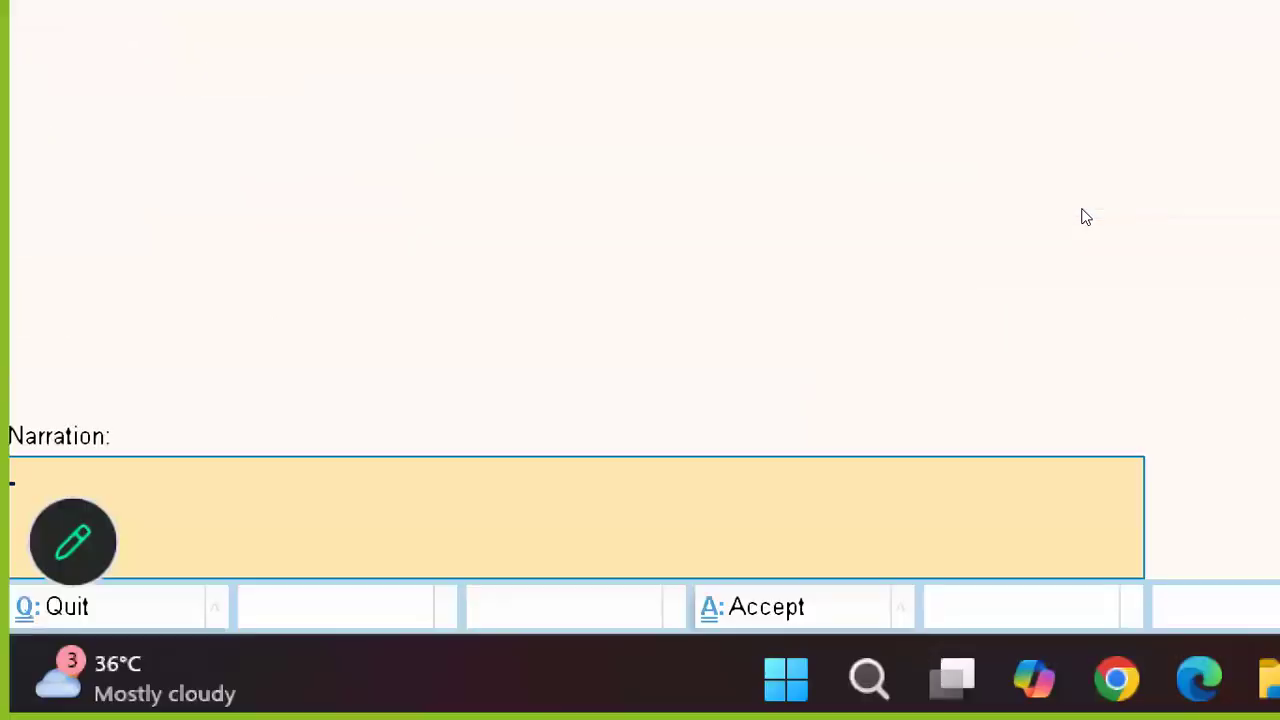
text(being g)
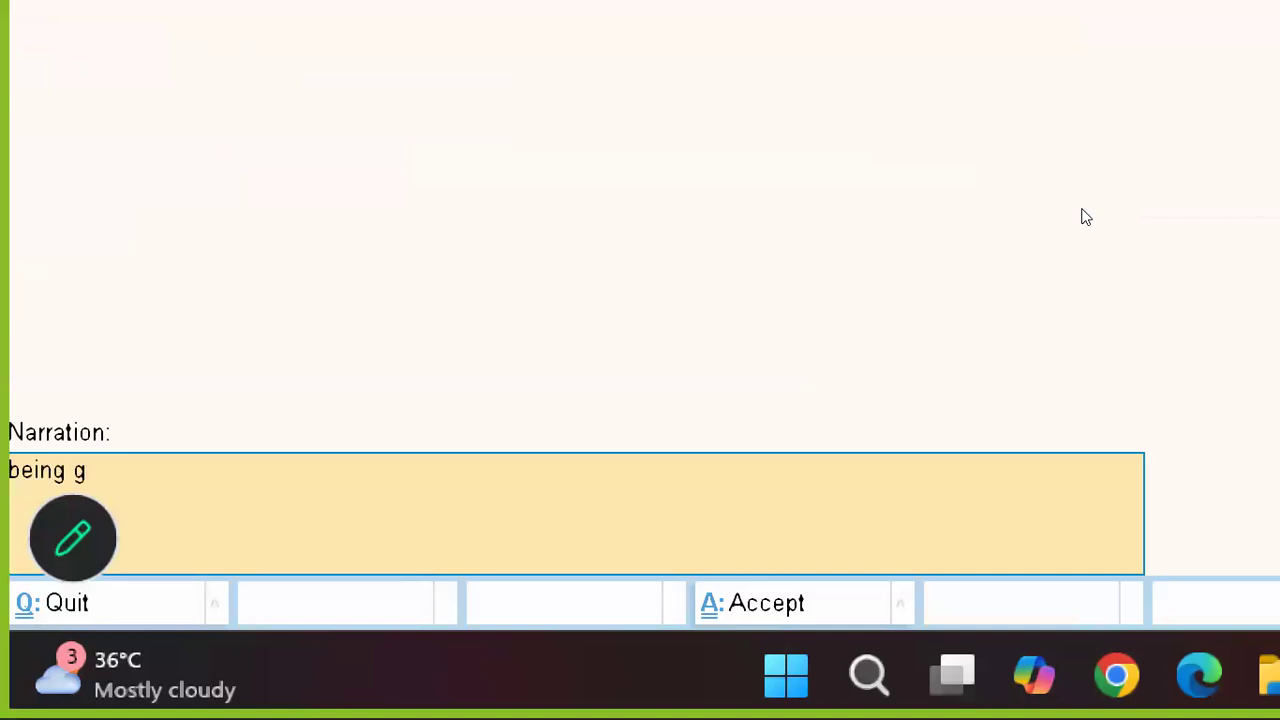
key(BackSpace)
text(scoter purchased)
text(with cash)
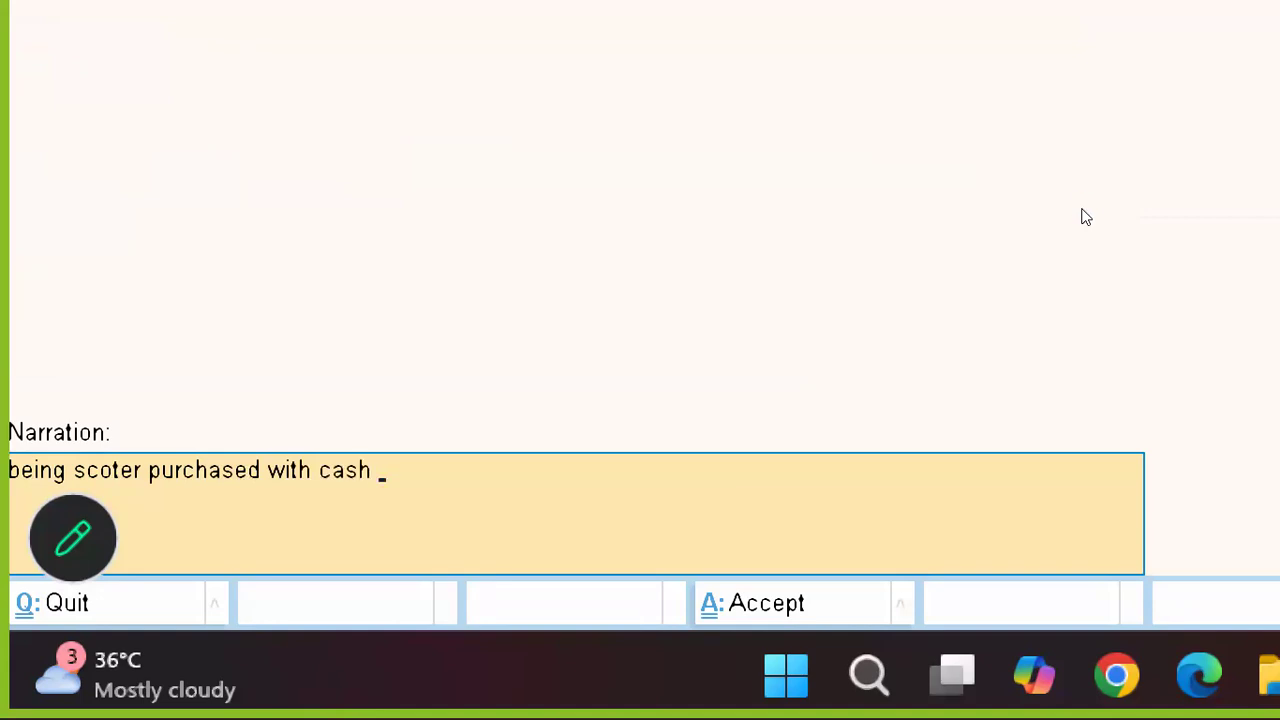
key(Return)
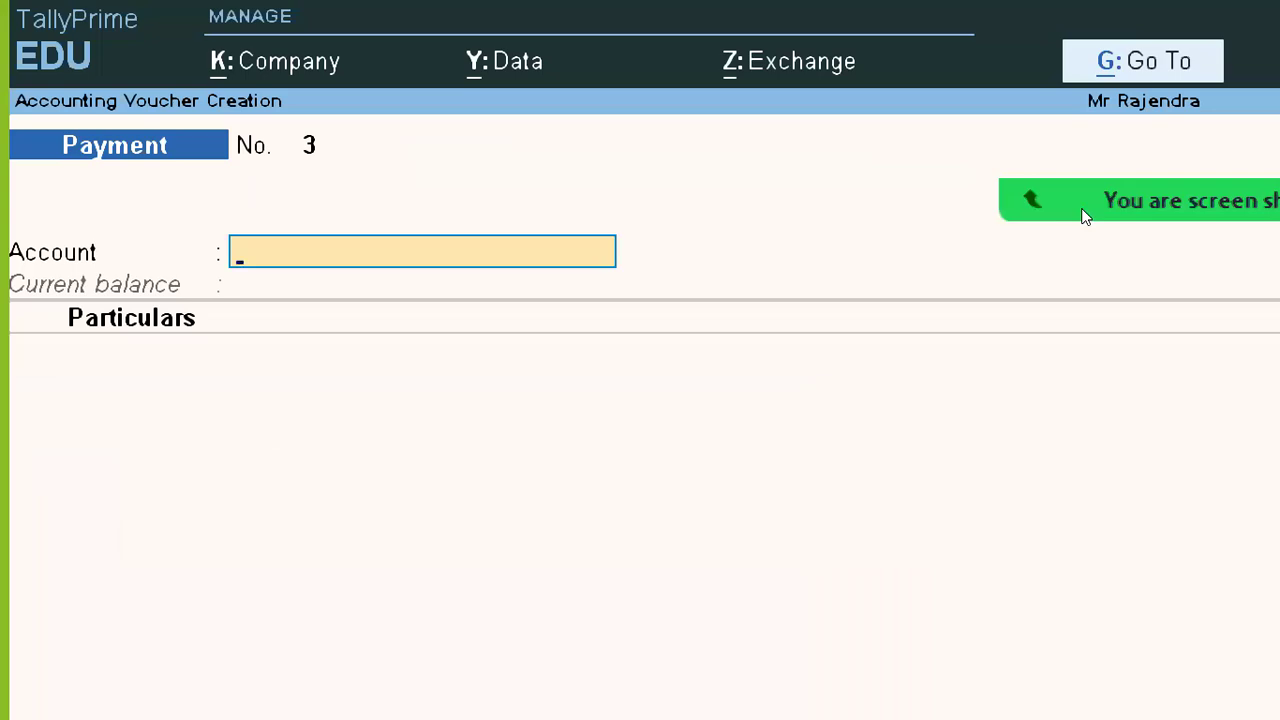
Step: Record the furniture purchase as a Payment voucher from Cash to Furniture A/c for 15000 and save it without a narration
key(alt+Tab)
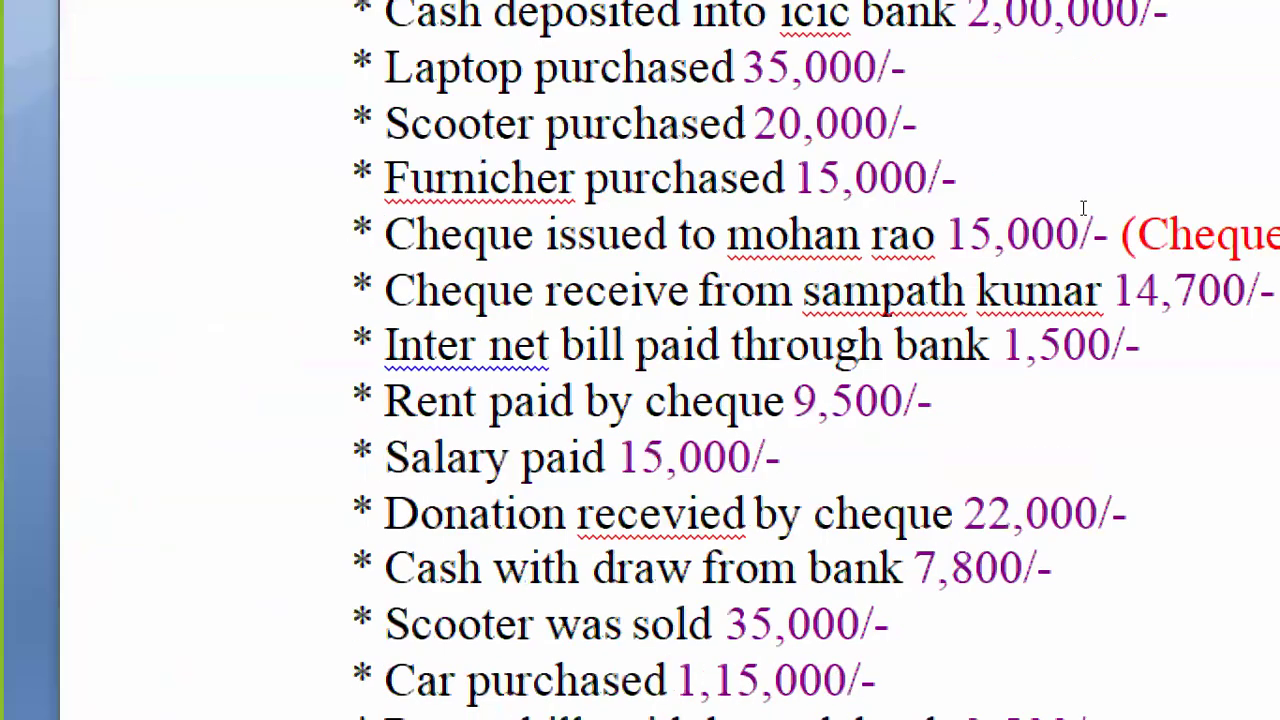
key(alt+Tab)
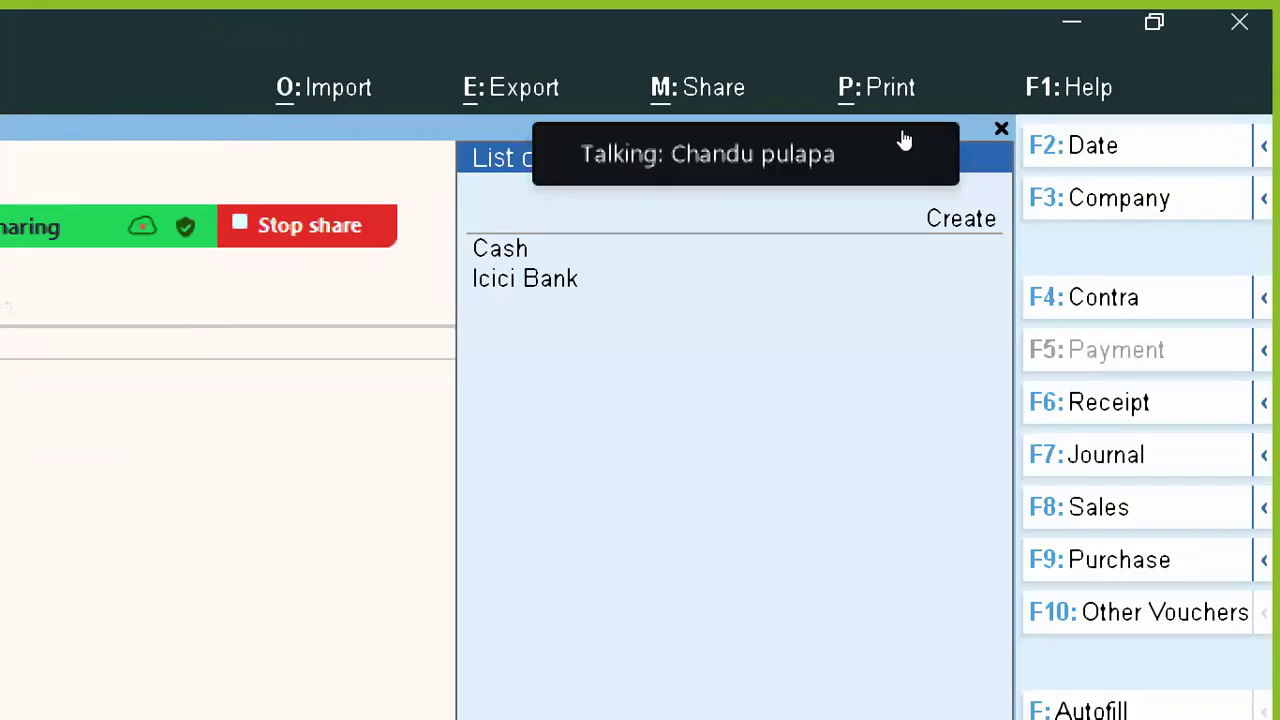
key(Return)
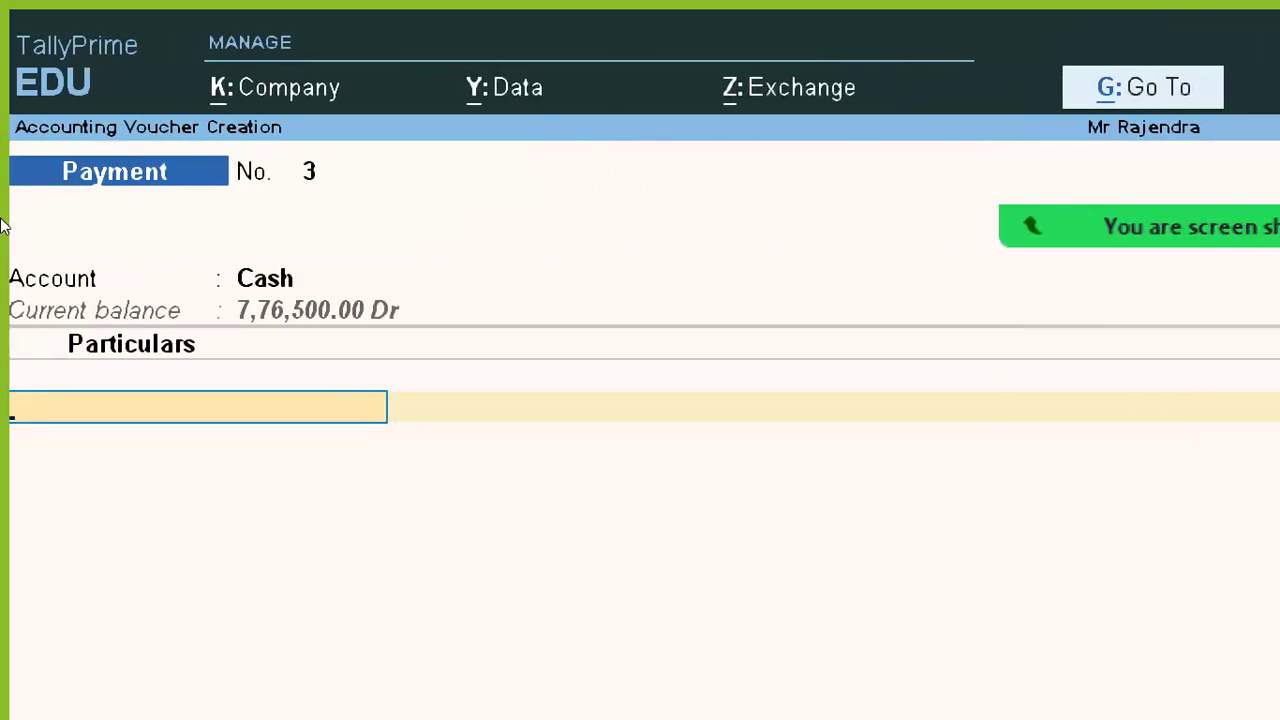
text(F)
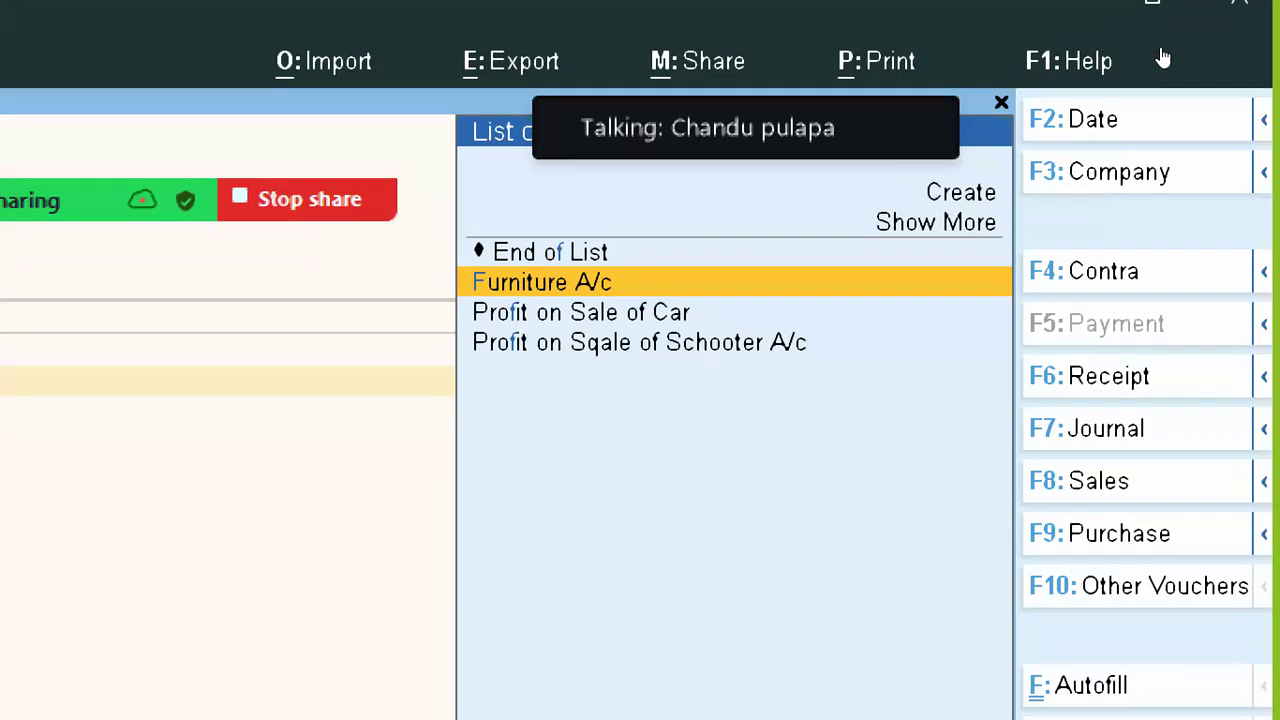
key(Return)
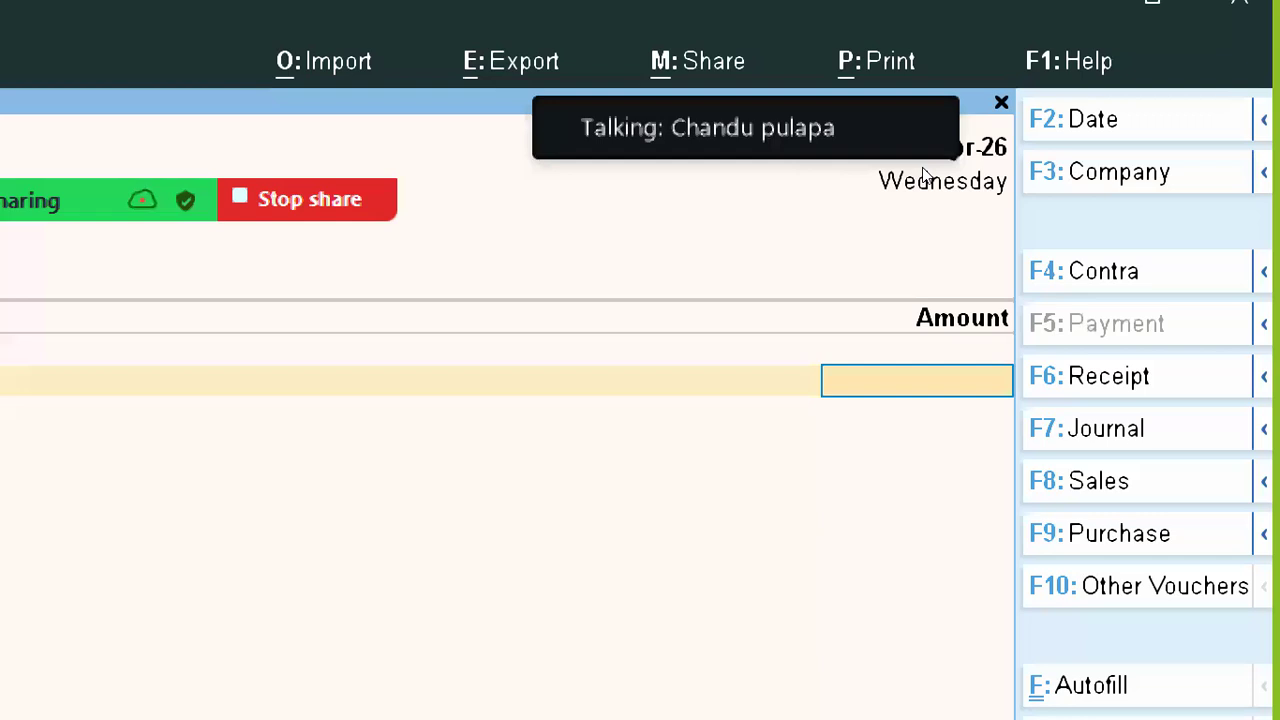
text(150000.00)
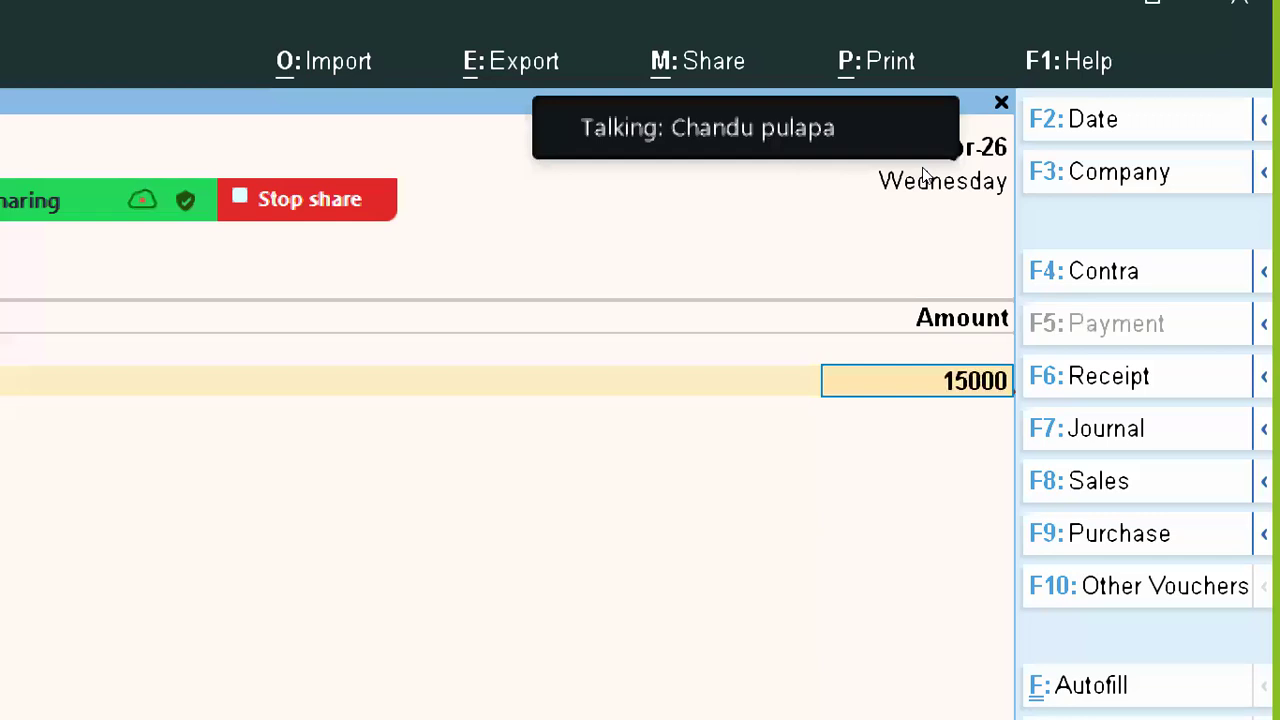
key(Return)
key(Return)
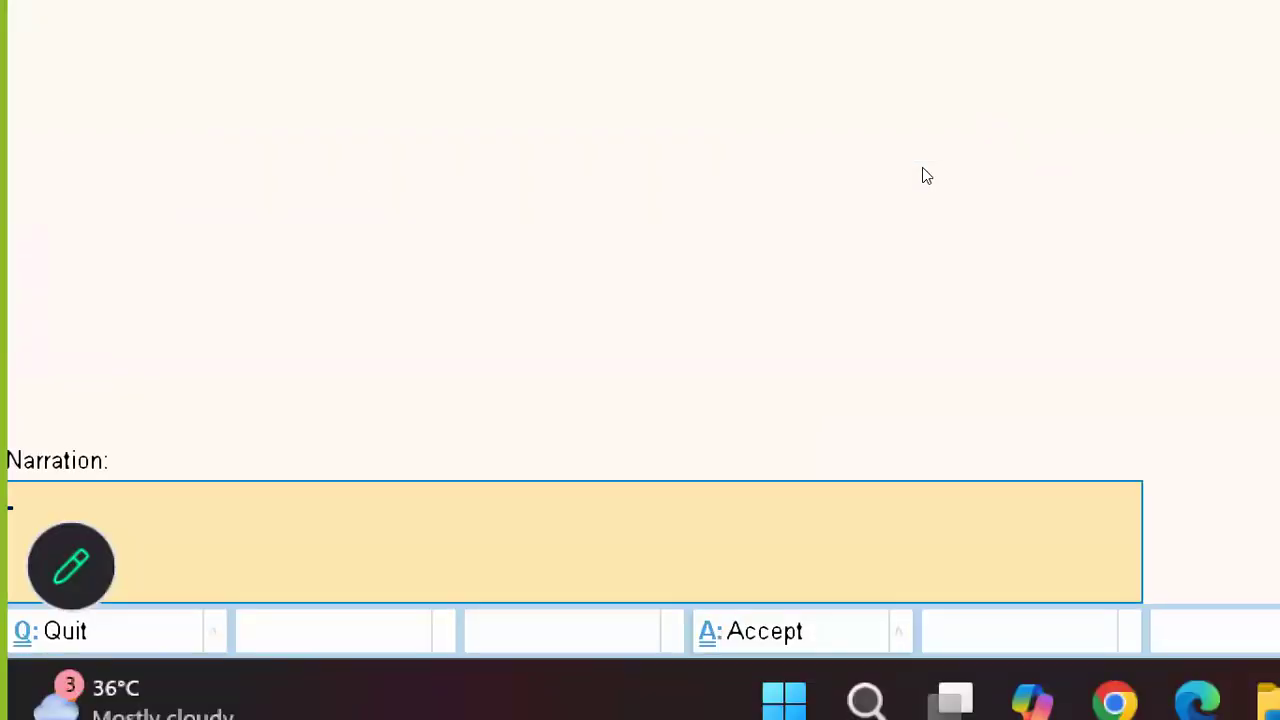
key(Return)
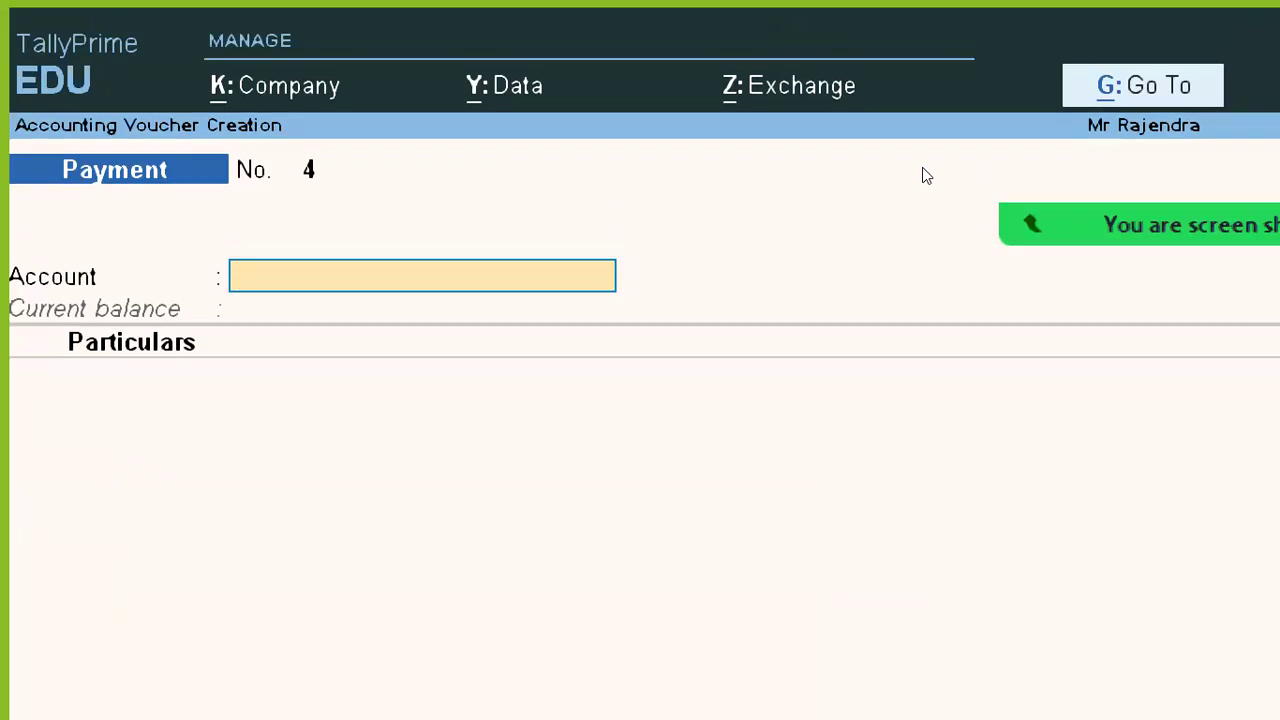
Step: Check the cheque-issued transaction in the Word document and read the meeting chat before returning to the voucher screen
key(alt+Tab)
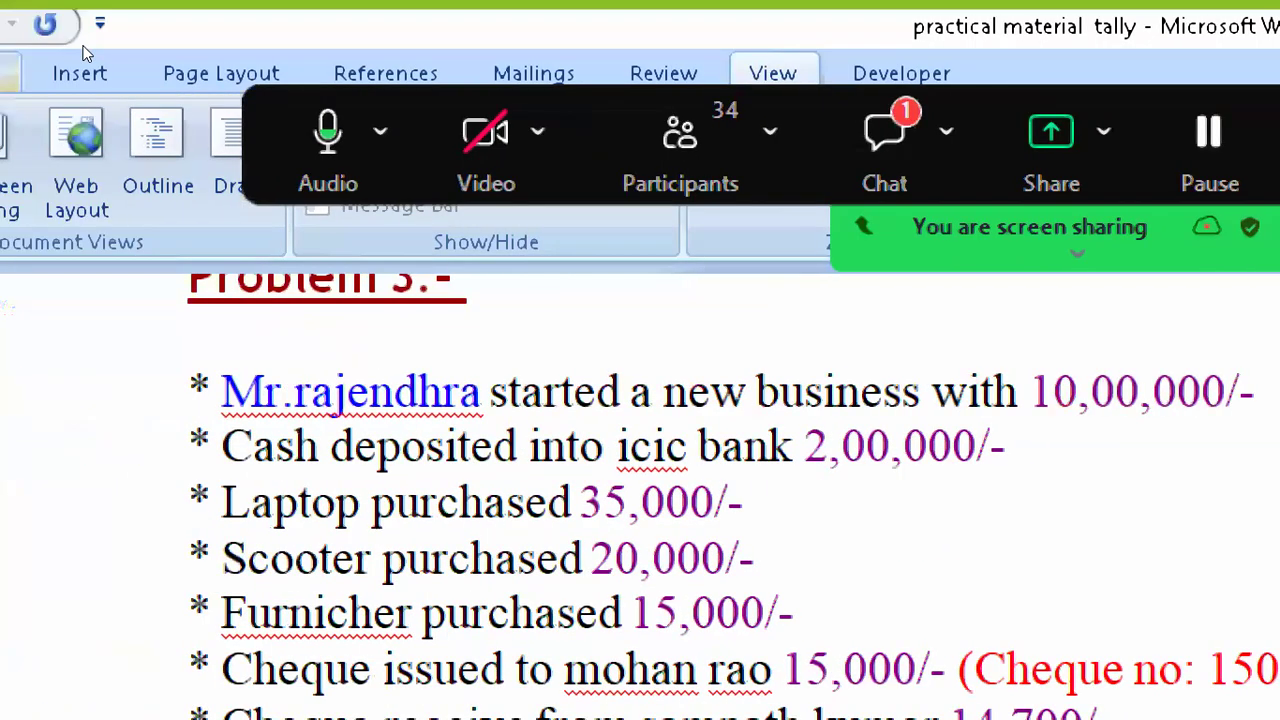
click(885, 150)
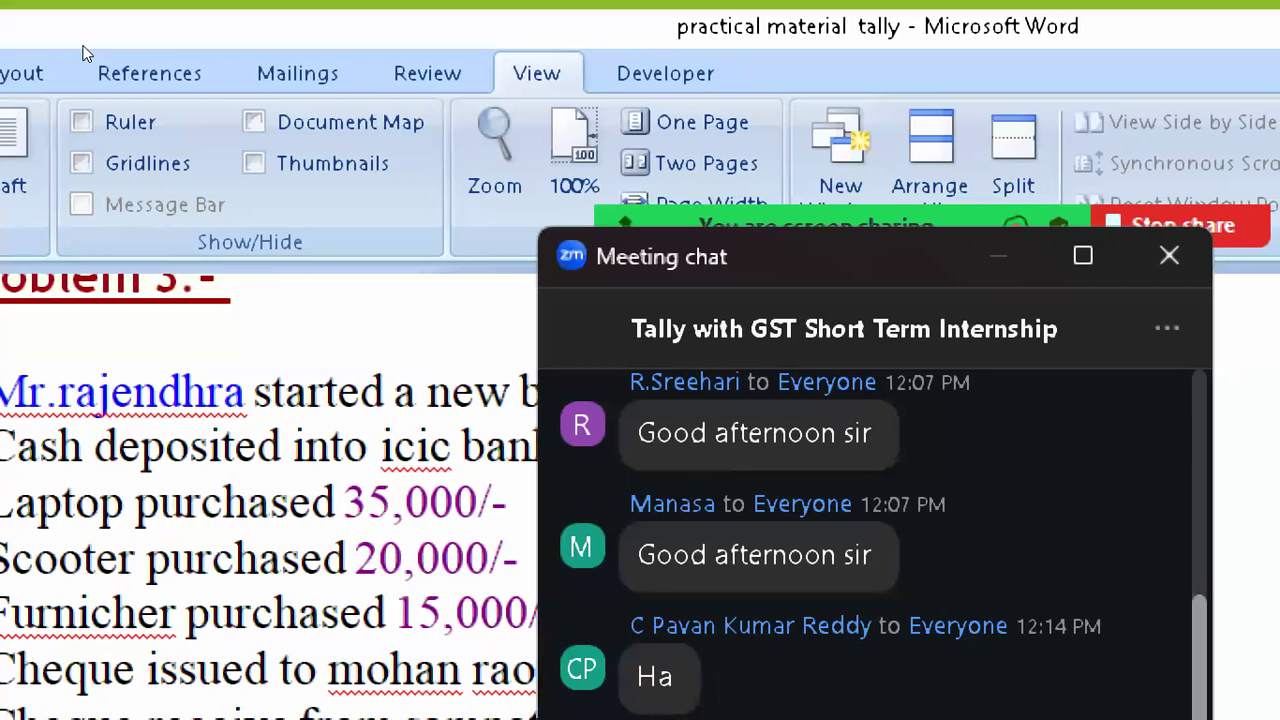
scroll(850, 520, down, 2)
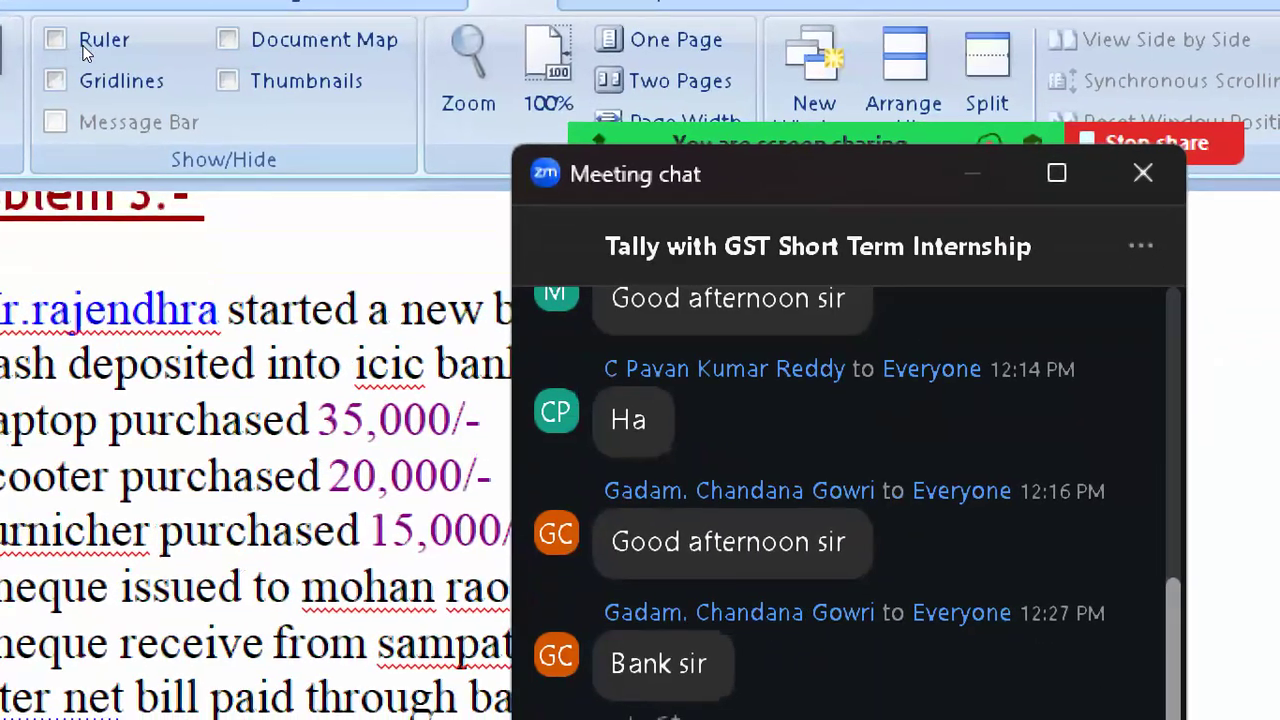
click(1143, 174)
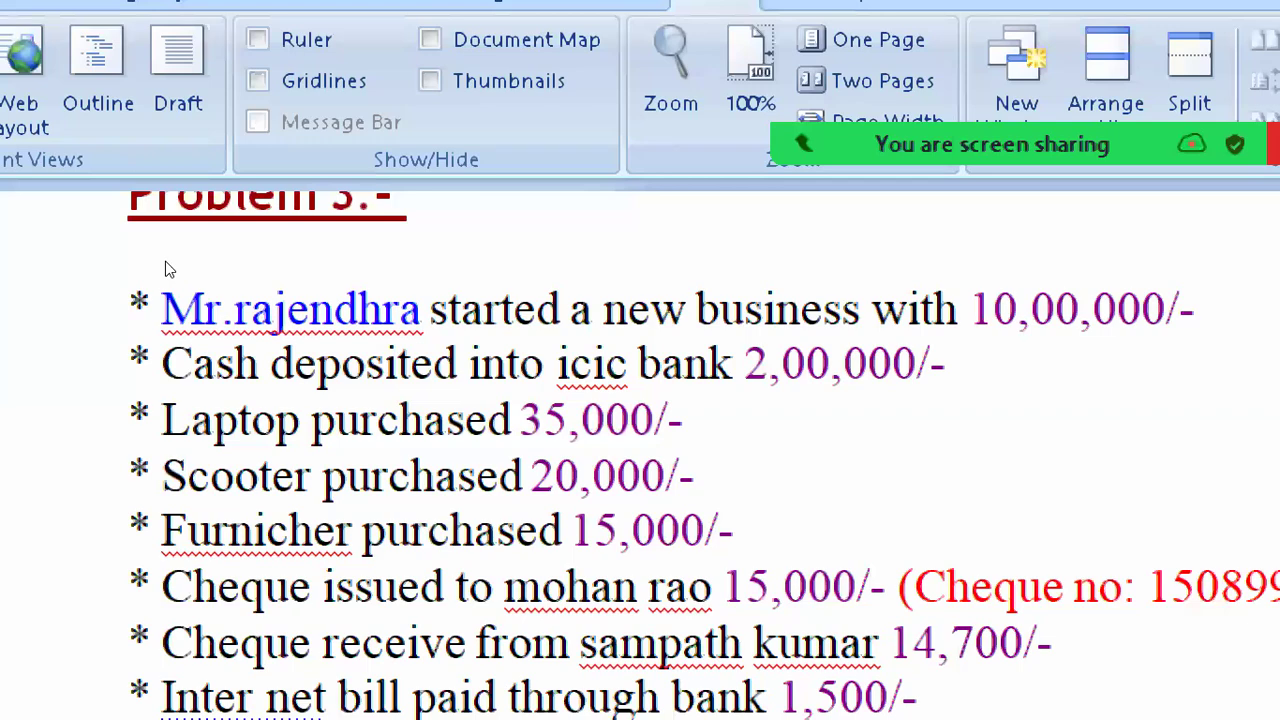
key(super+Tab)
key(Right)
key(Return)
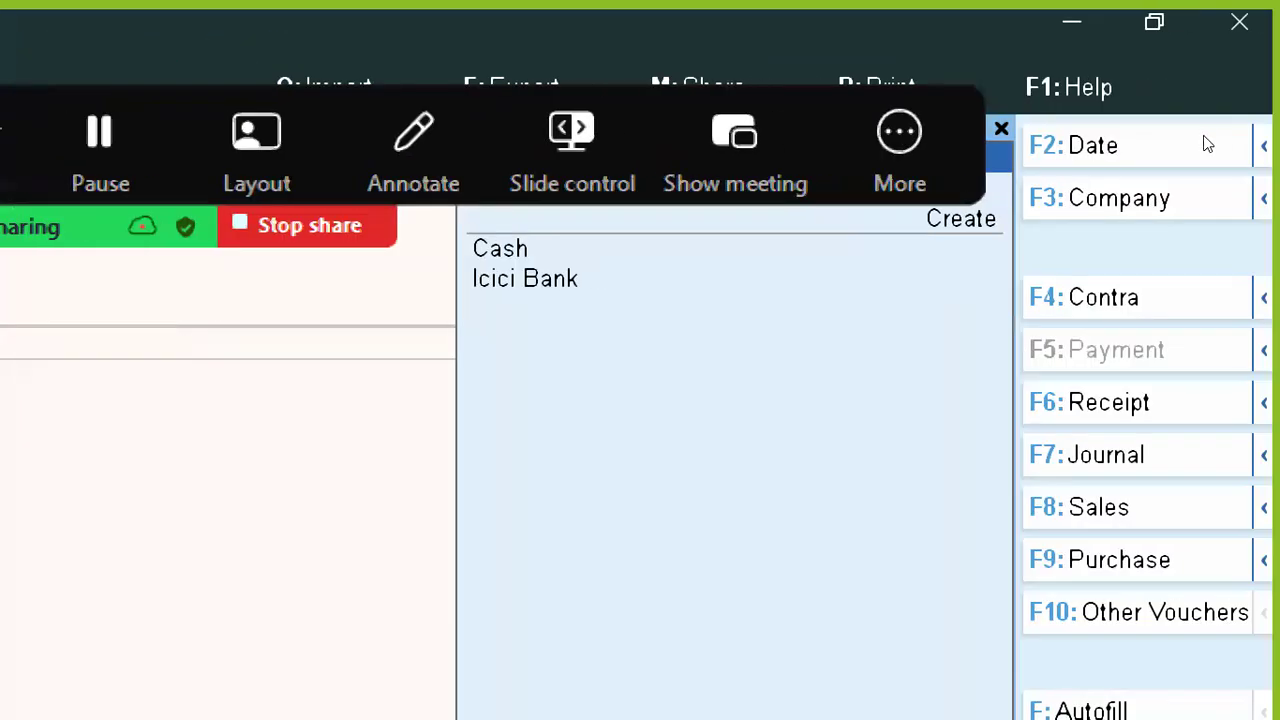
Step: Start the Payment voucher for the issued cheque with Icici Bank as the account, and open the meeting chat
key(Down)
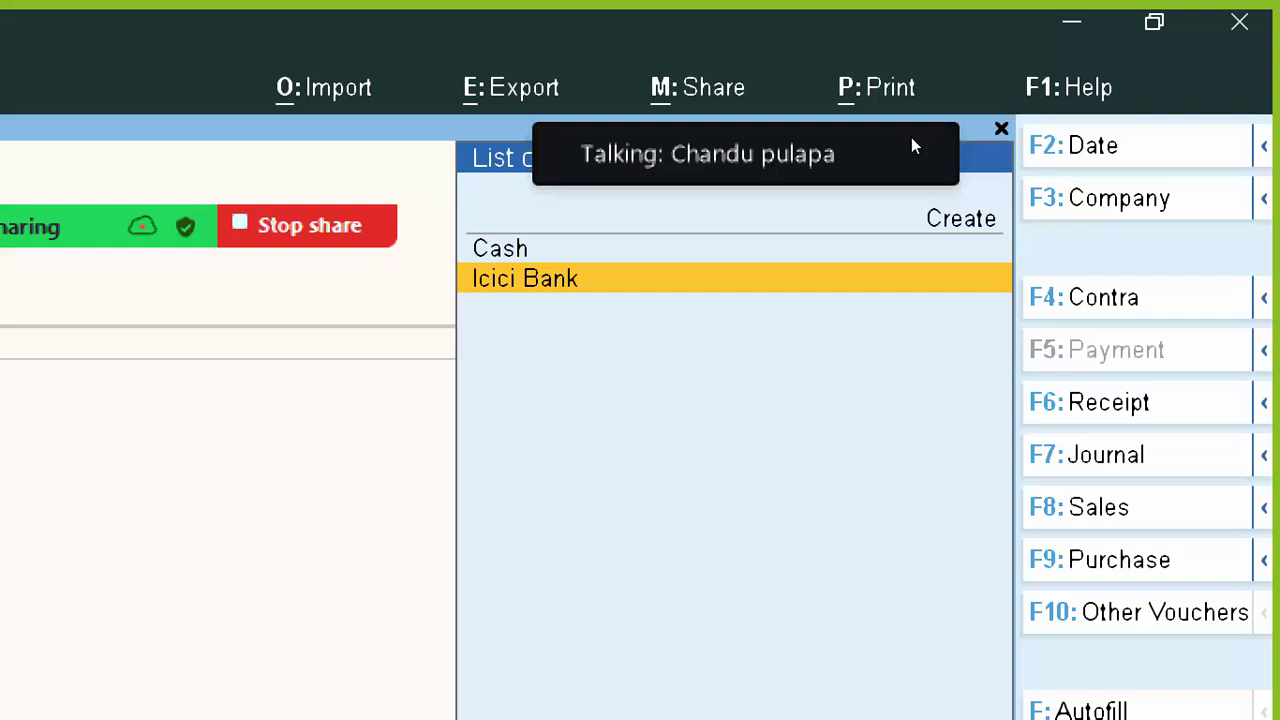
key(Return)
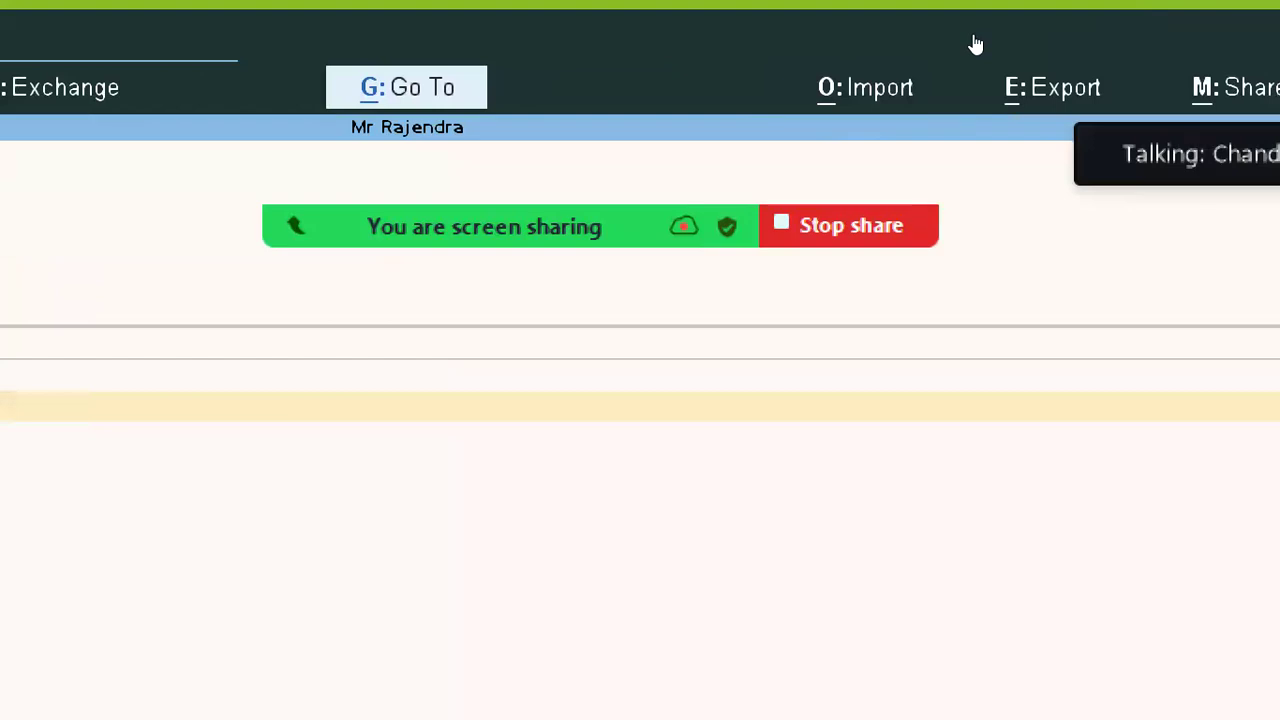
click(975, 44)
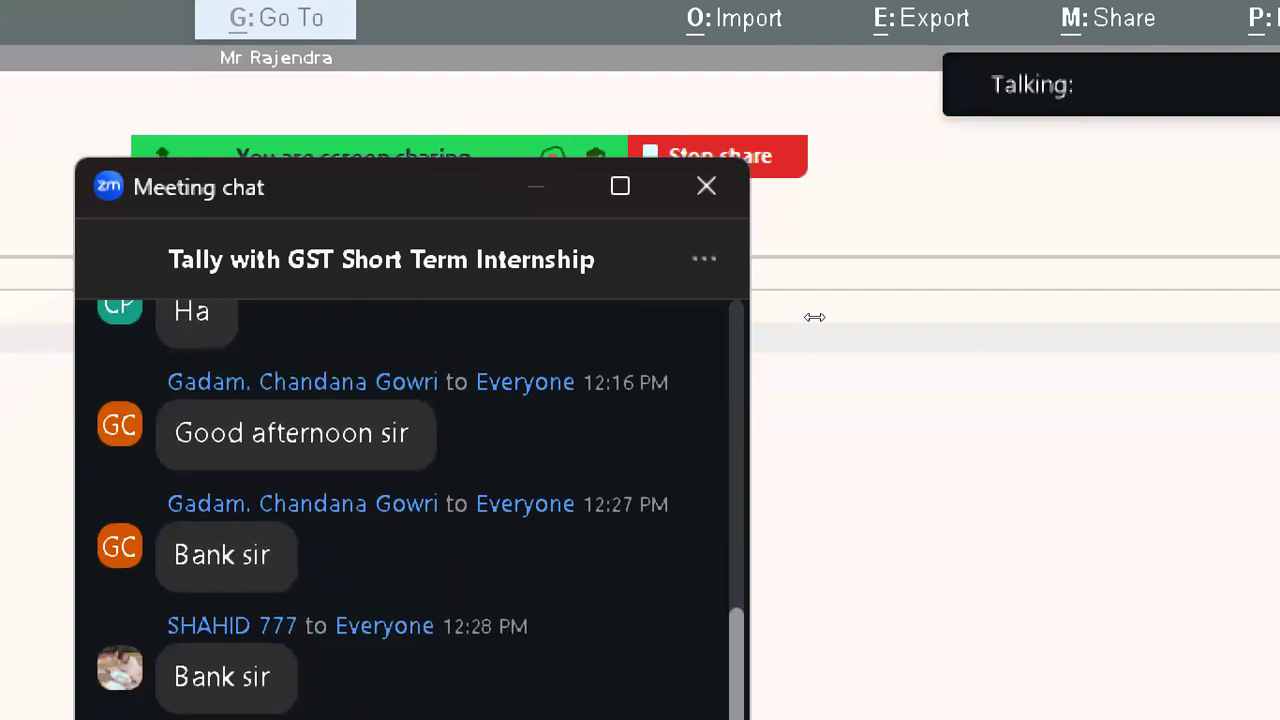
Step: Close the meeting chat and select the cheque recipient's ledger as the particulars of the Icici Bank payment voucher
click(706, 186)
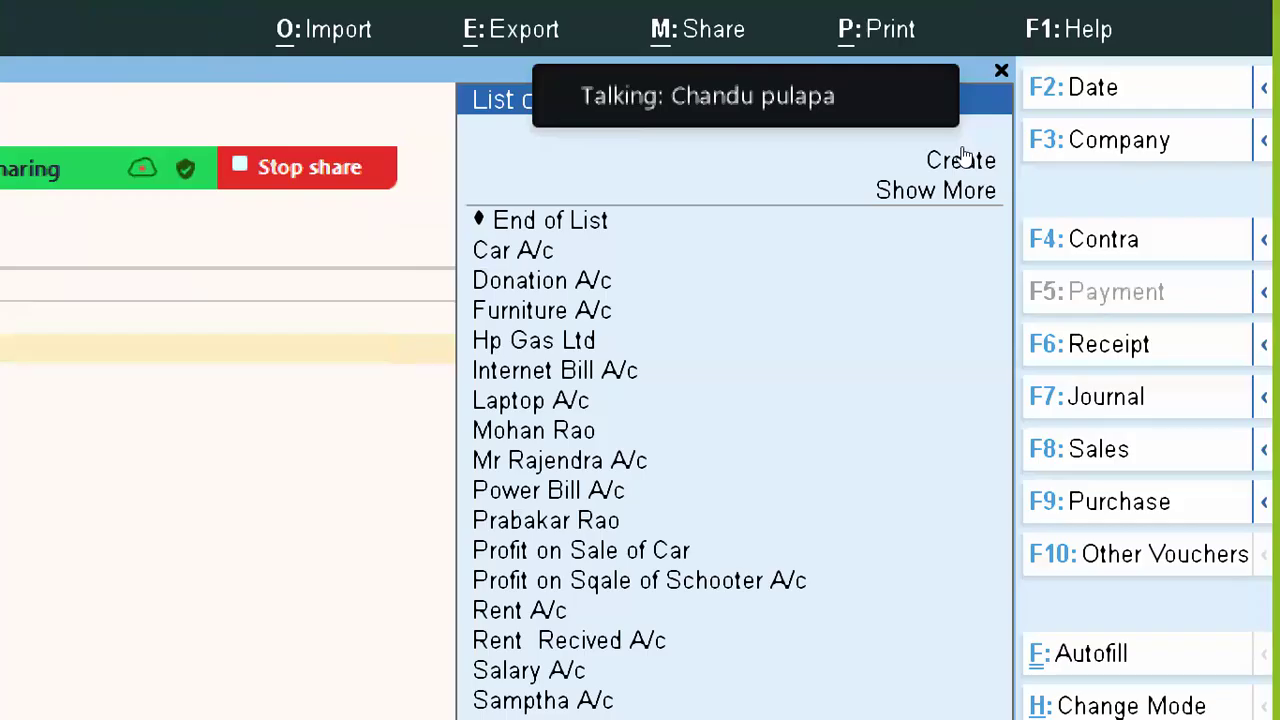
text(m)
key(Return)
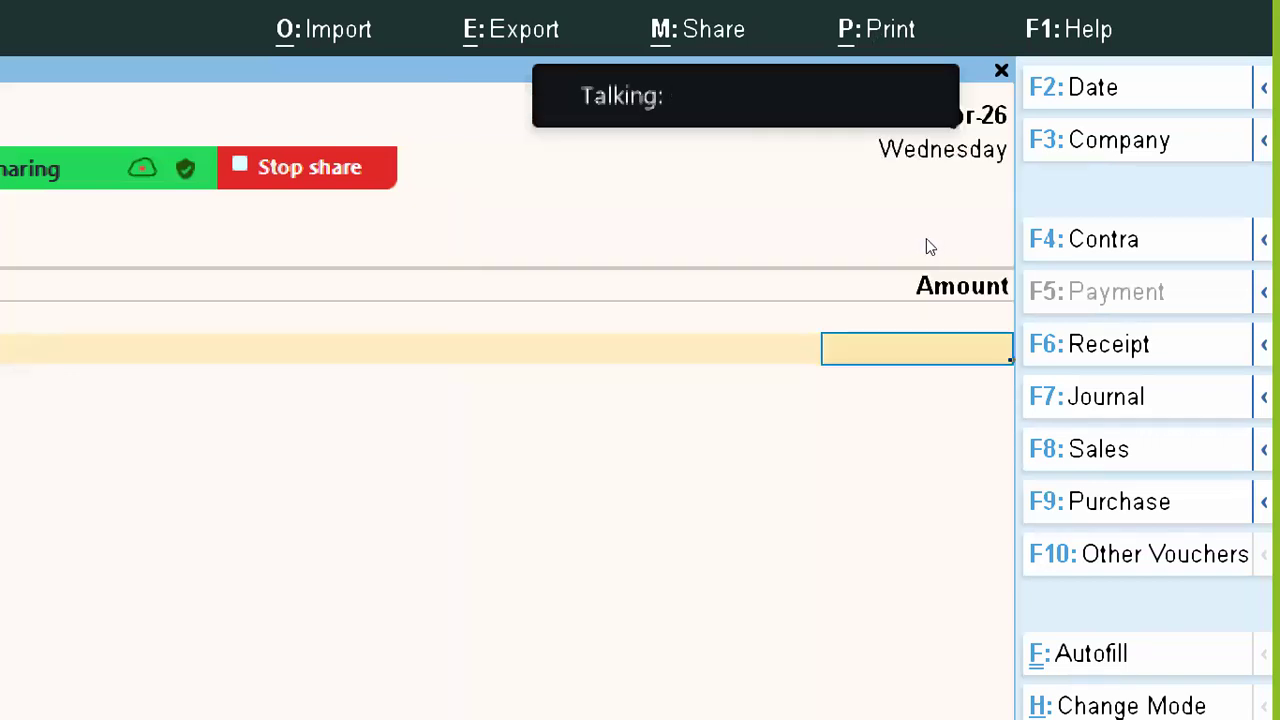
Step: Check the issued cheque's amount in the Word problem sheet and enter 15000 as the amount in the TallyPrime payment voucher
key(alt+Tab)
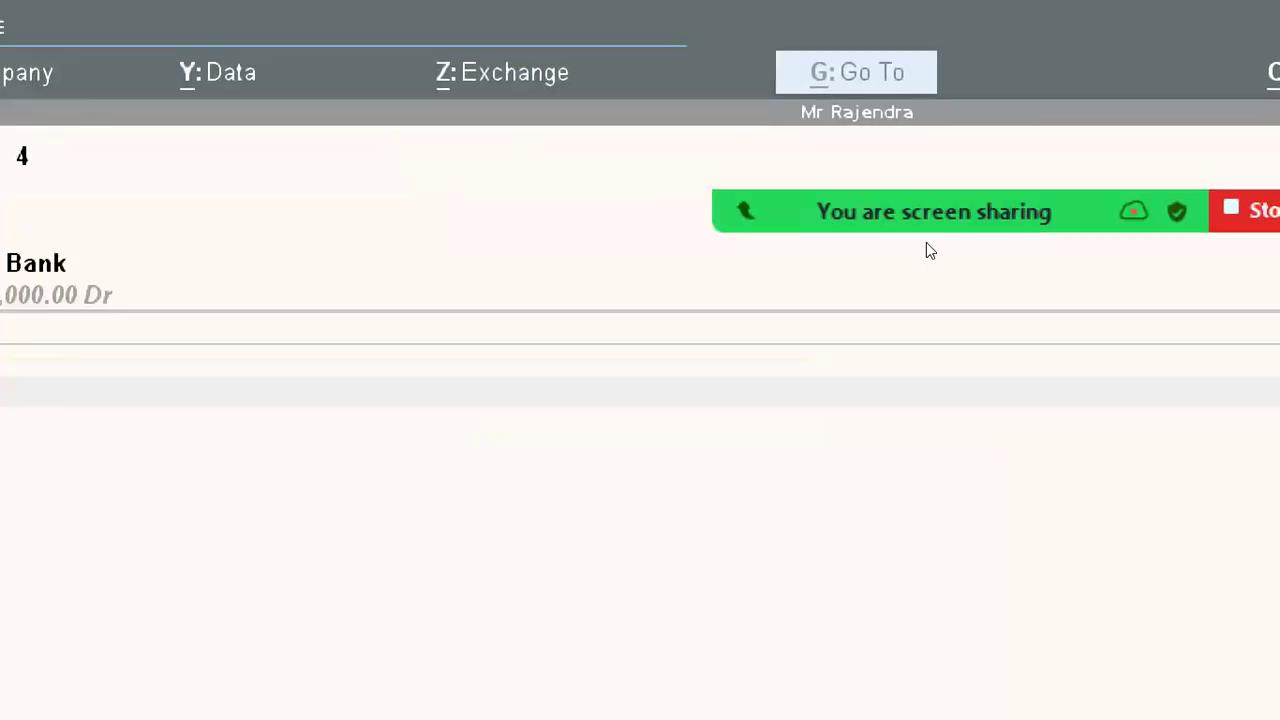
key(alt+Tab)
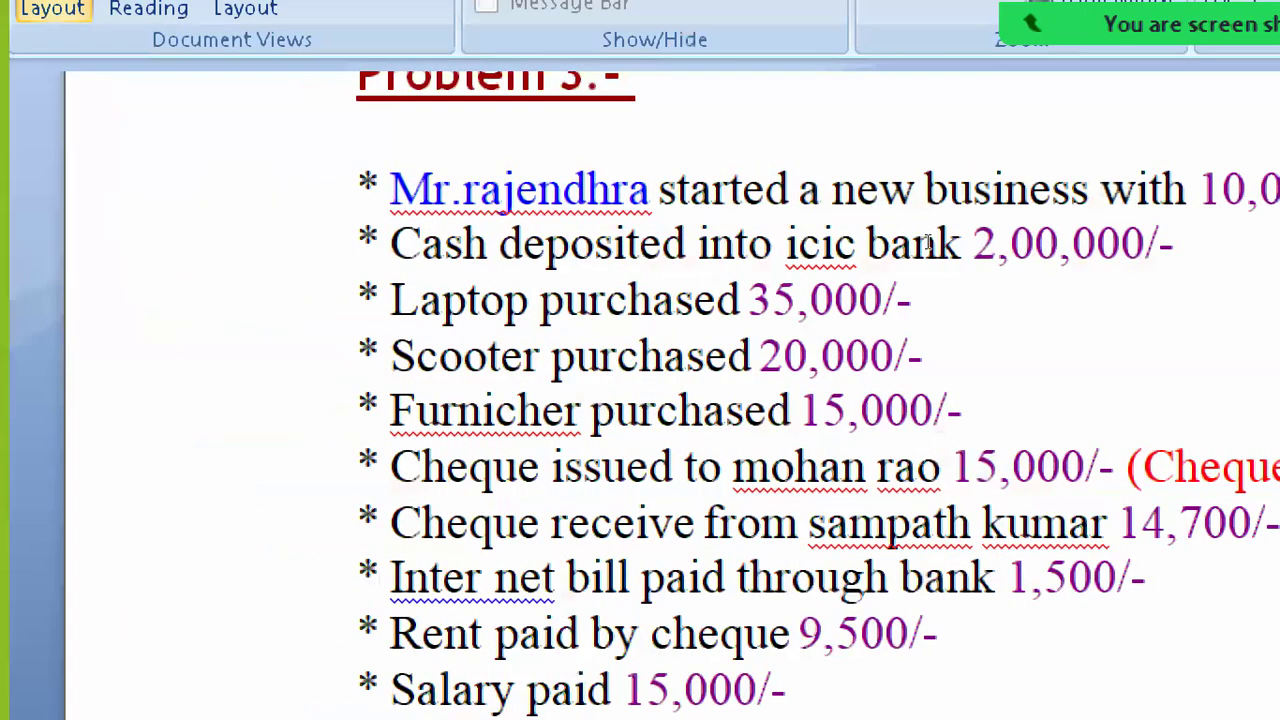
key(Down)
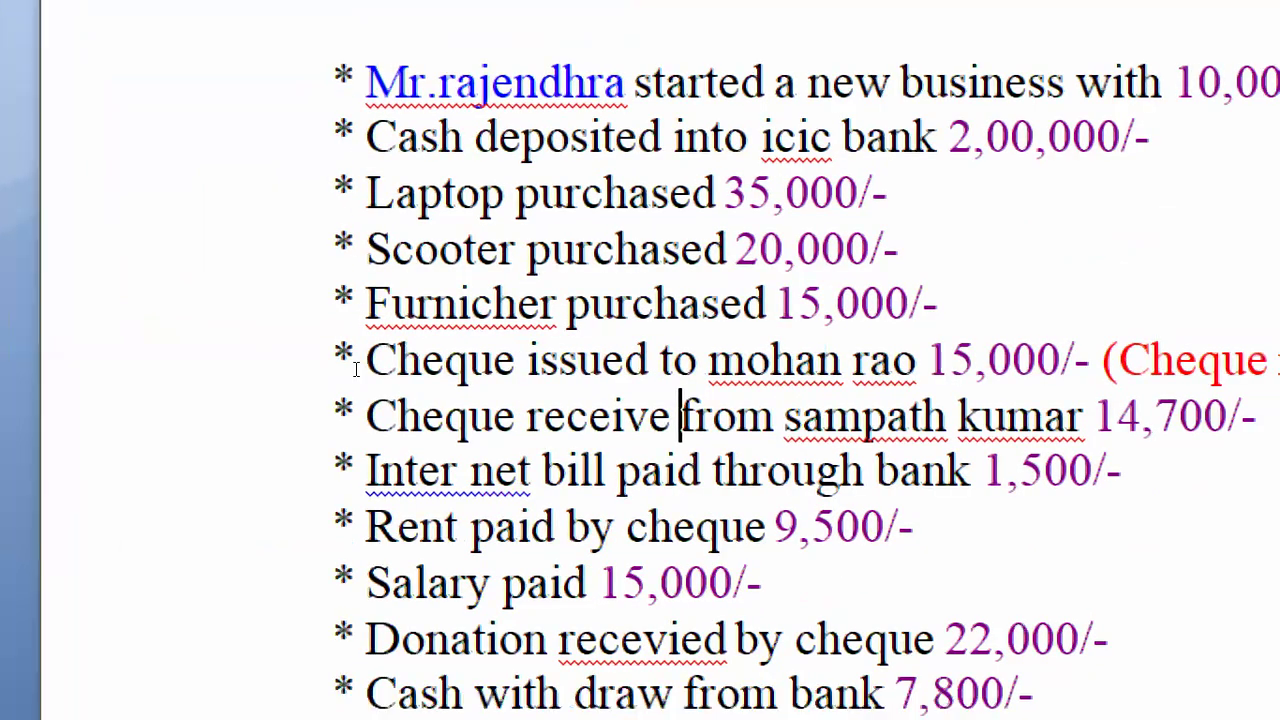
key(alt+Tab)
key(alt+Tab)
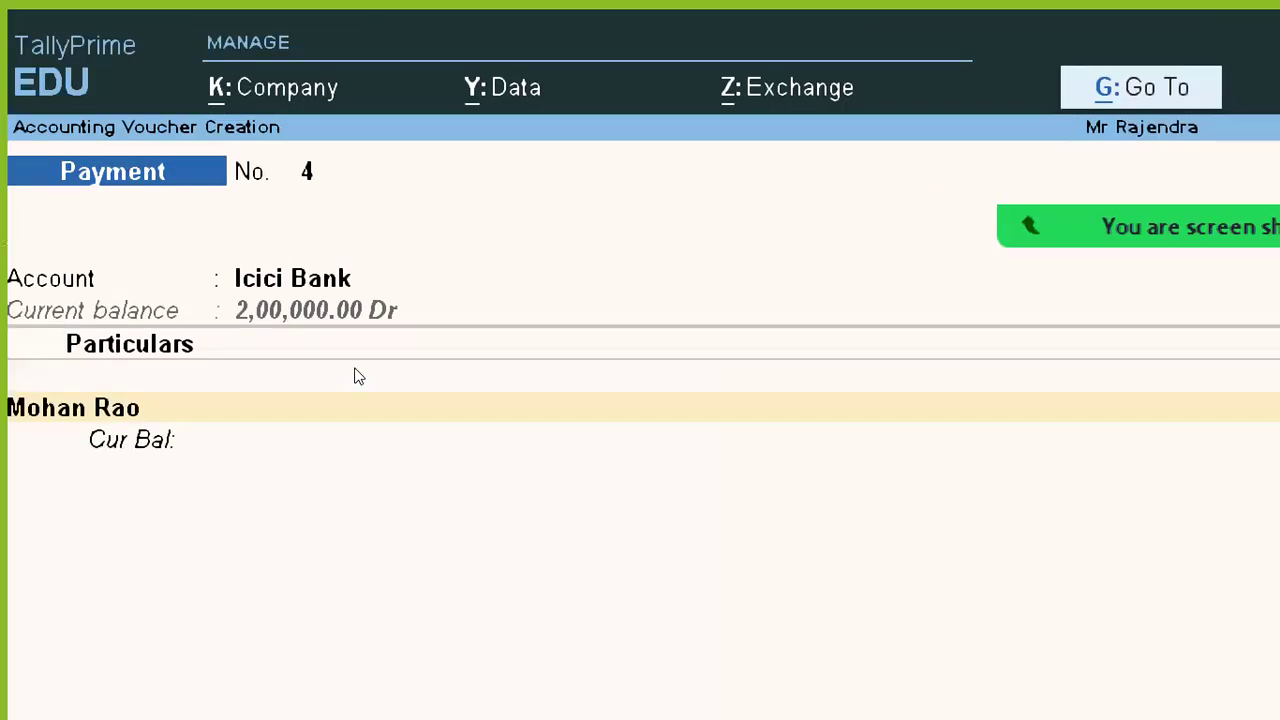
text(15000)
key(Return)
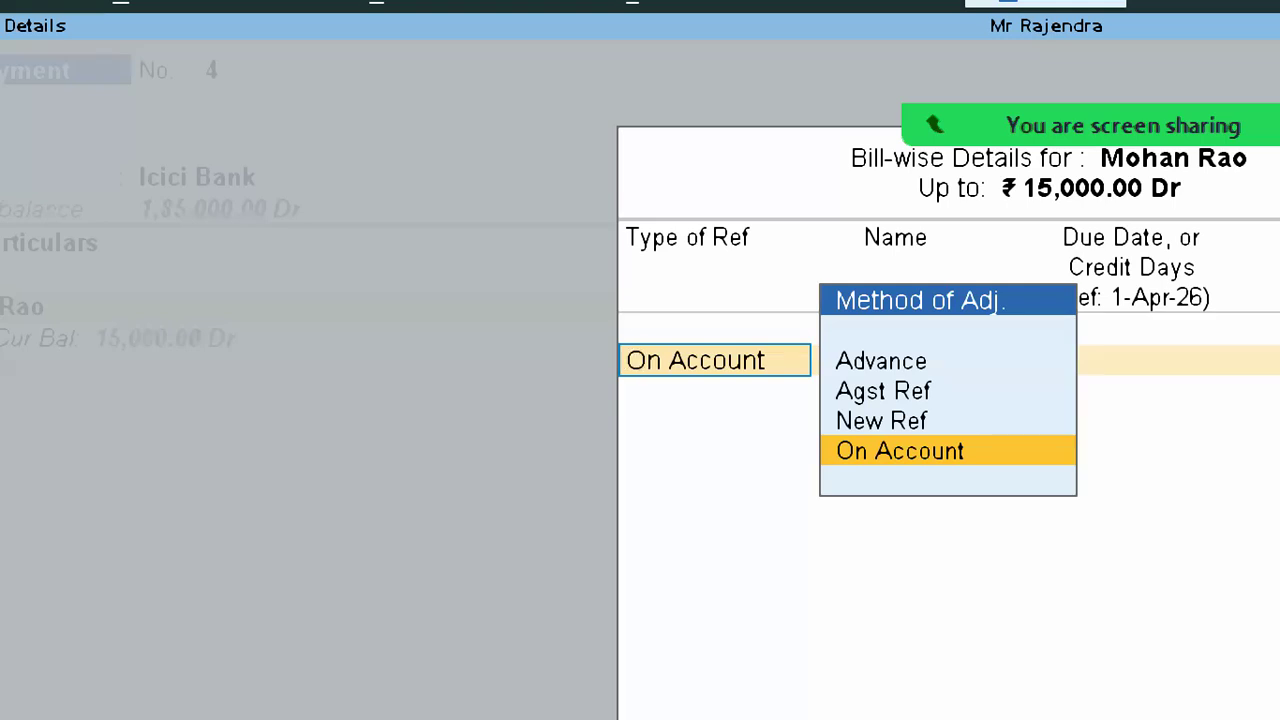
Step: Allocate the payment On Account, keep Cheque as the bank transaction type, and leave the cheque range Not Applicable
key(Return)
key(Return)
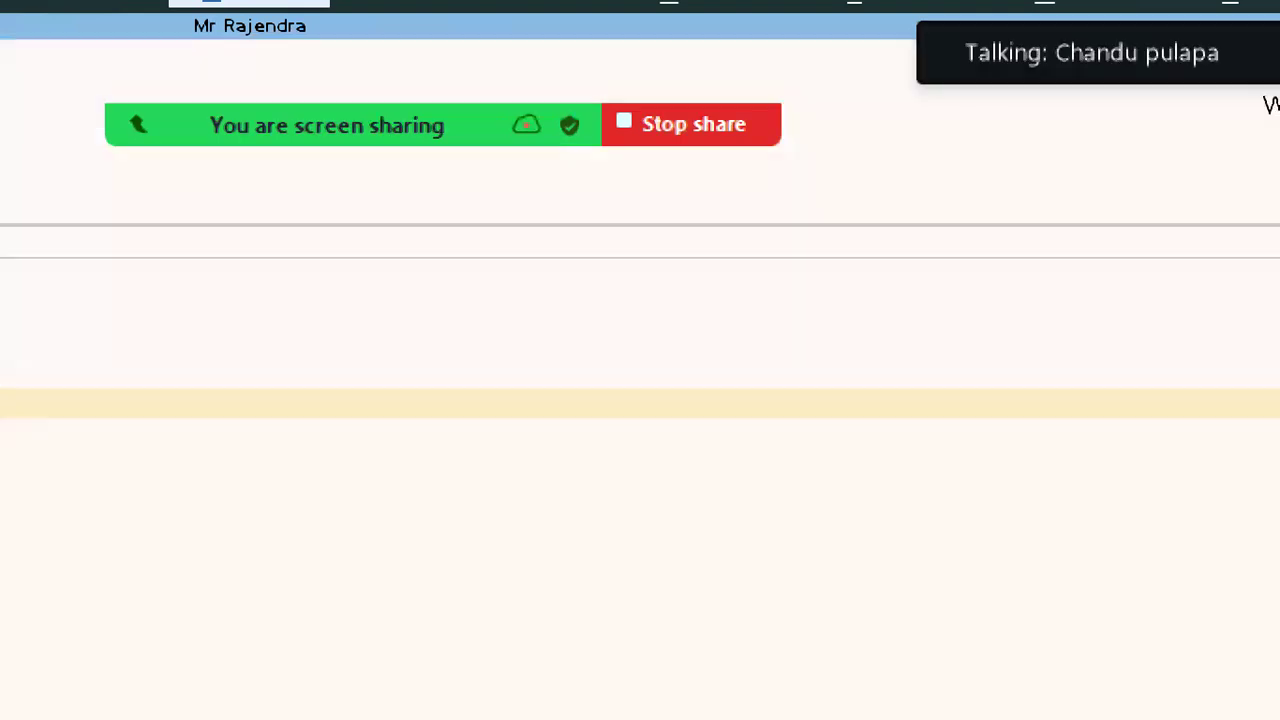
key(Return)
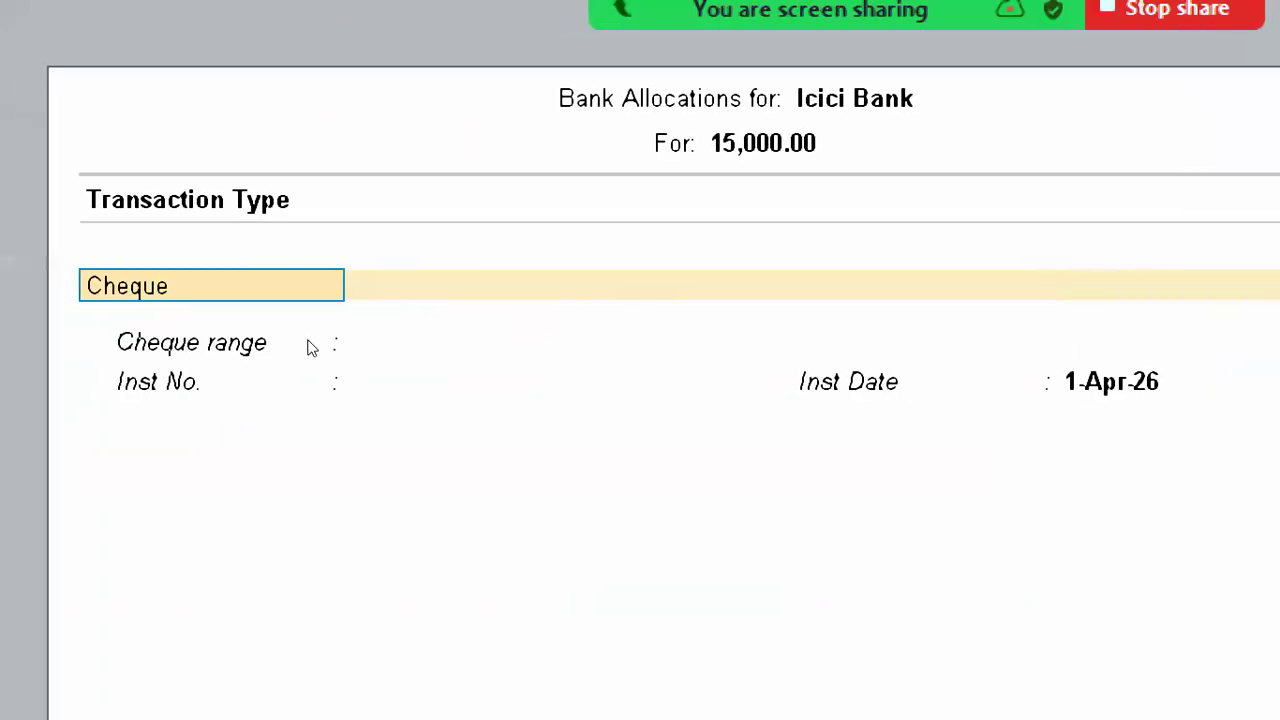
key(Return)
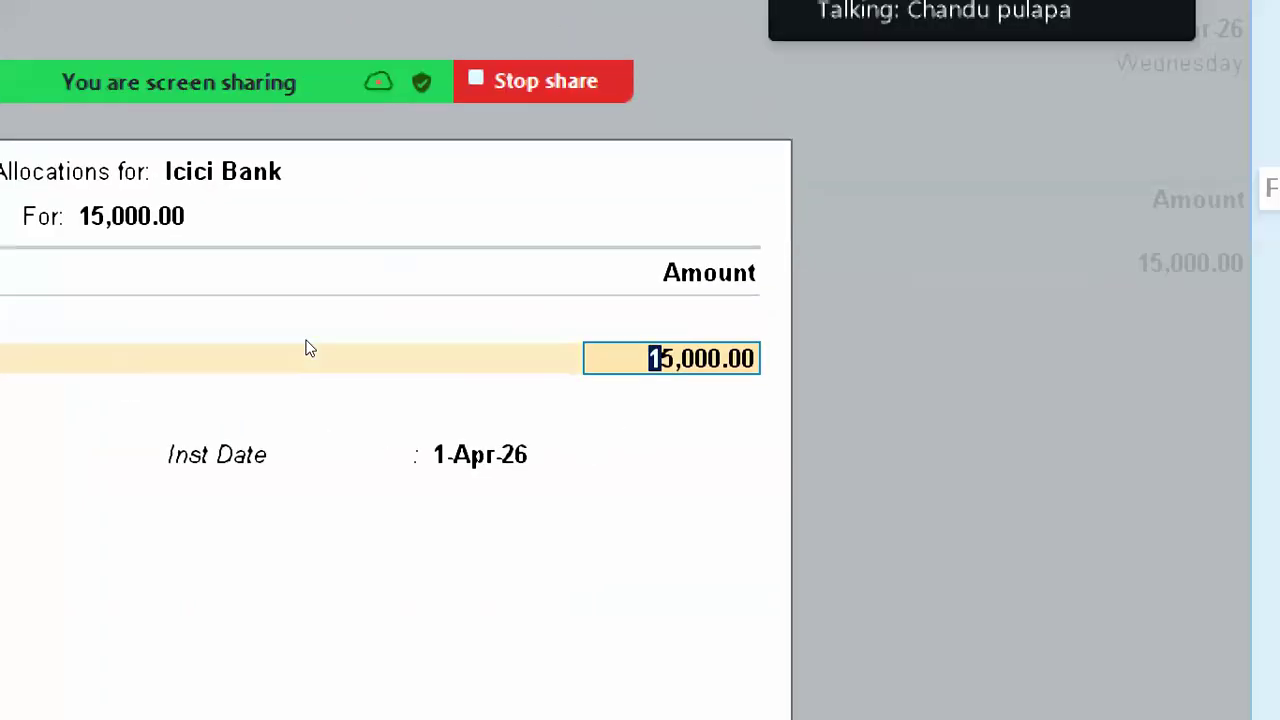
key(Return)
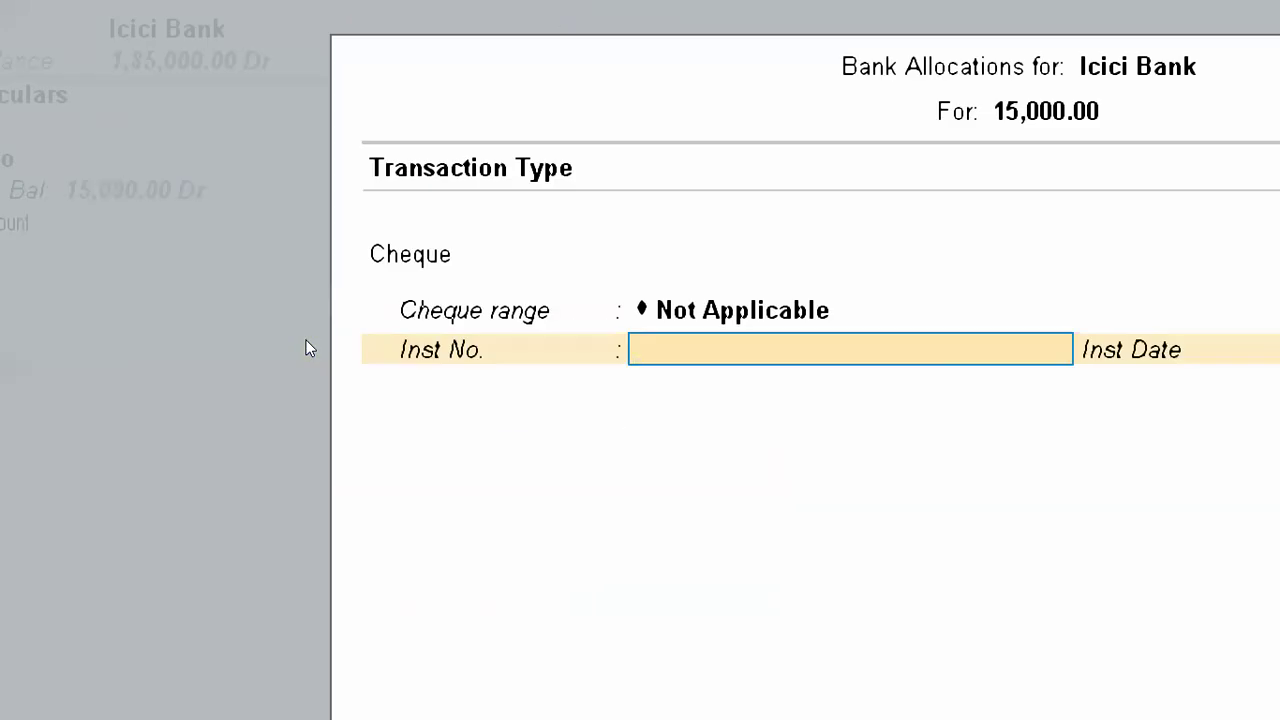
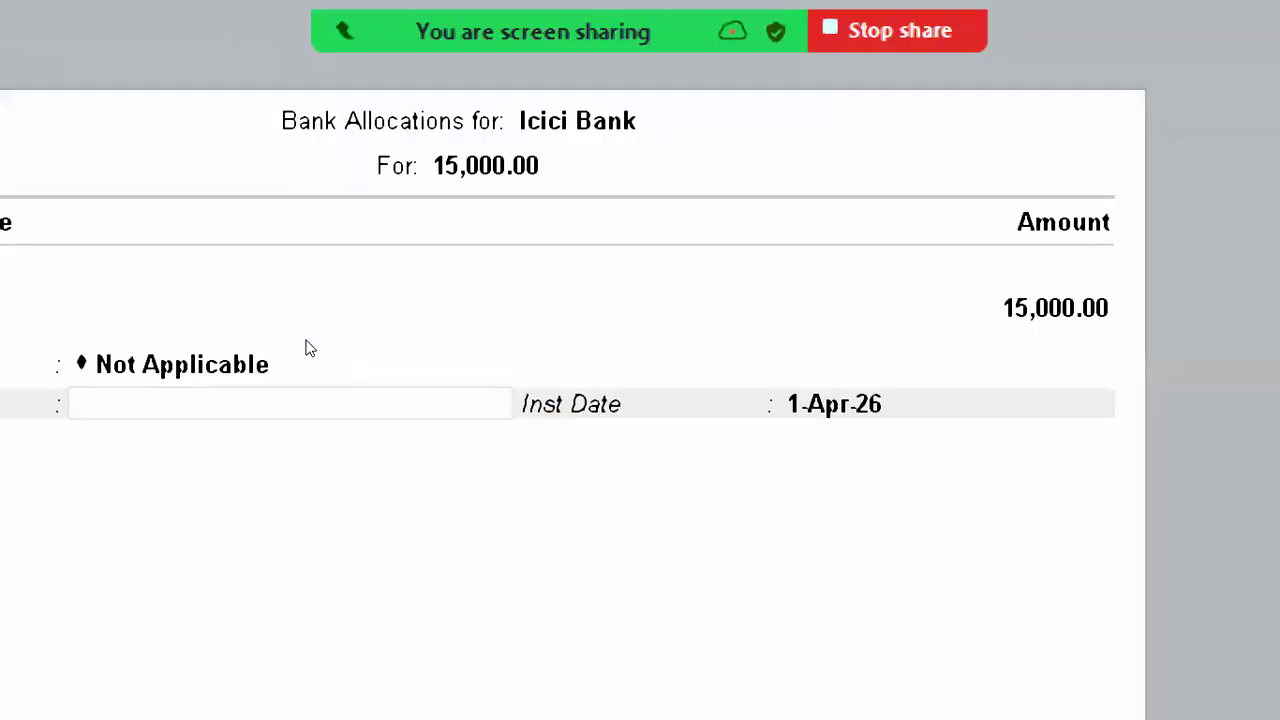
Step: Enter the cheque number from the Word problem sheet as the payment's instrument number in TallyPrime and save the voucher
key(alt+Tab)
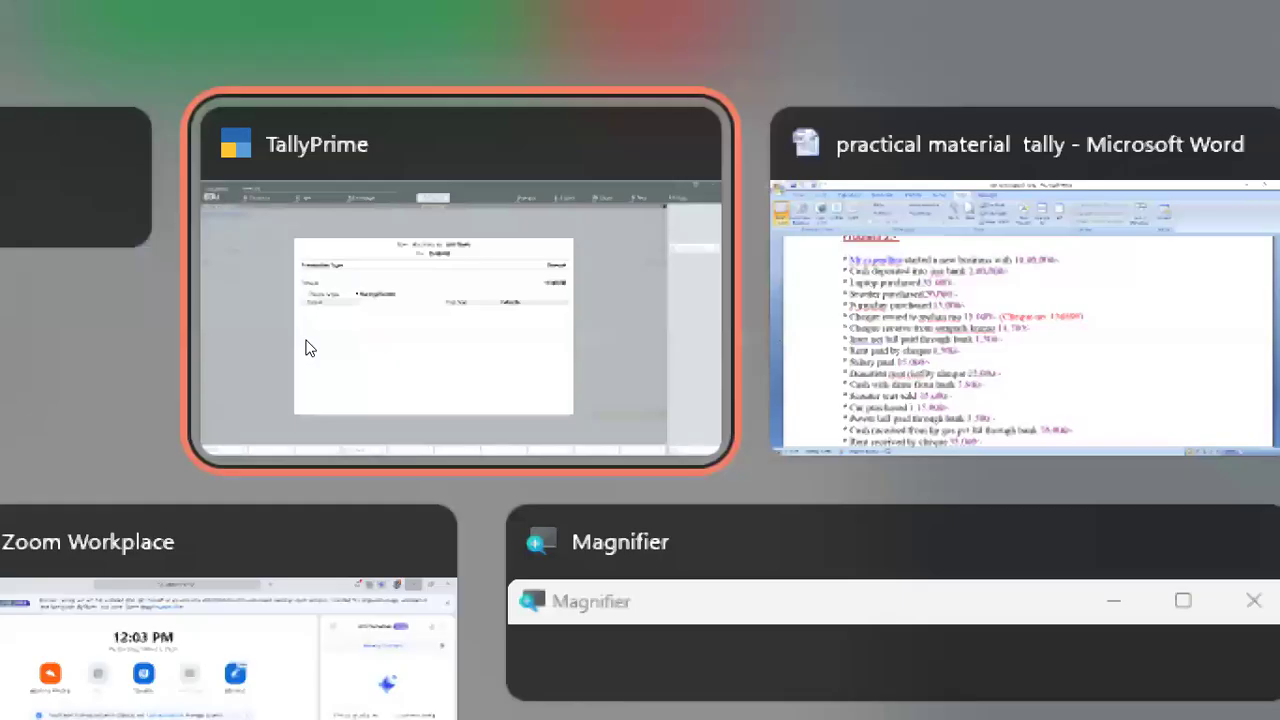
key(alt+Tab)
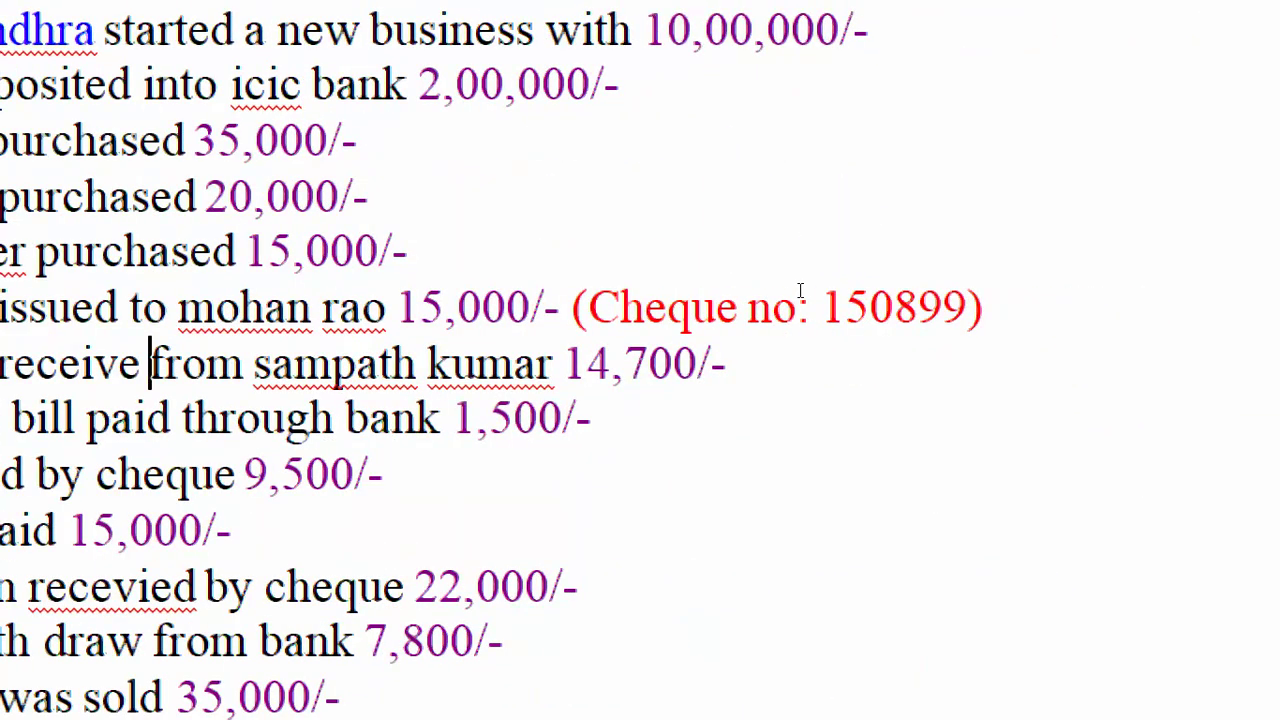
key(alt+Tab)
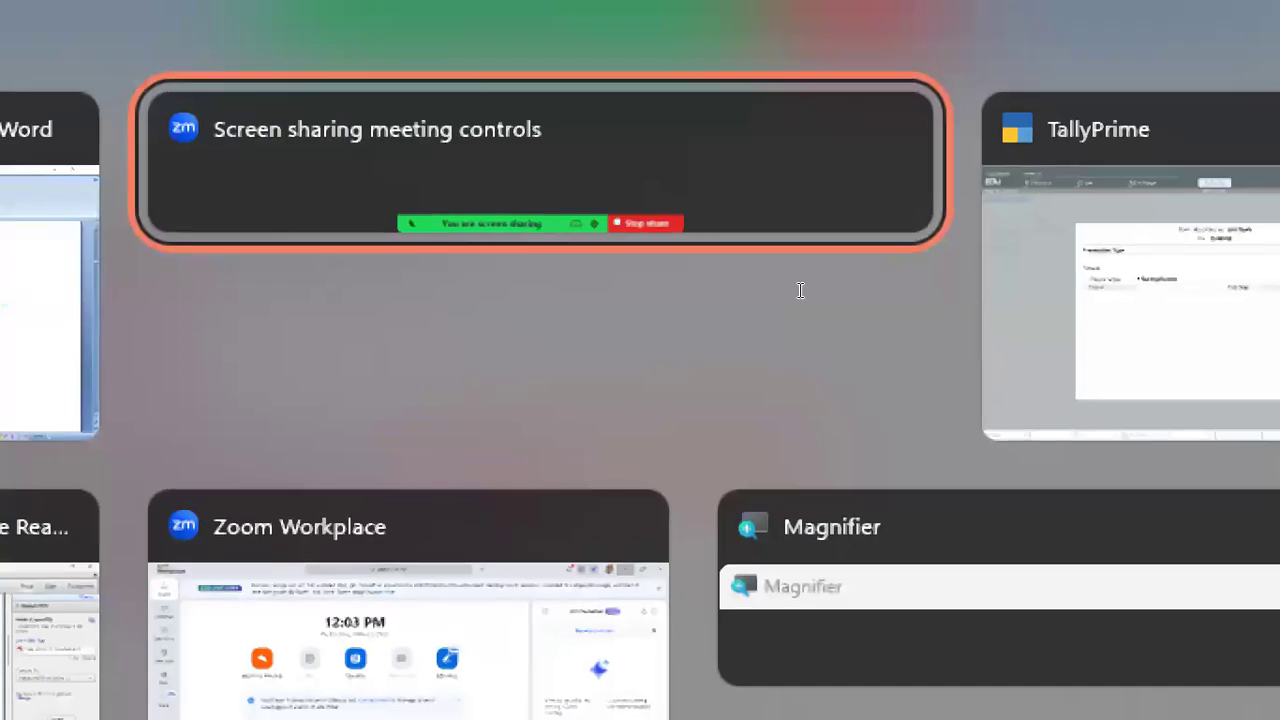
key(alt+Tab)
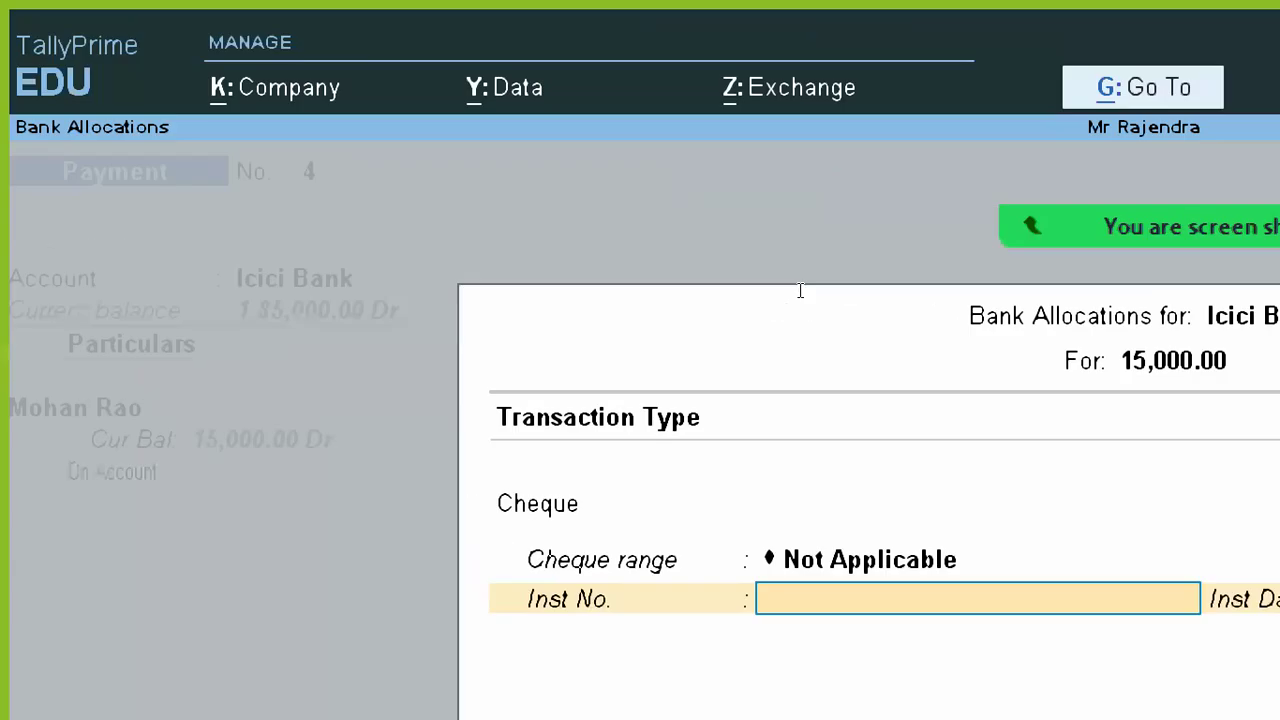
text(150899)
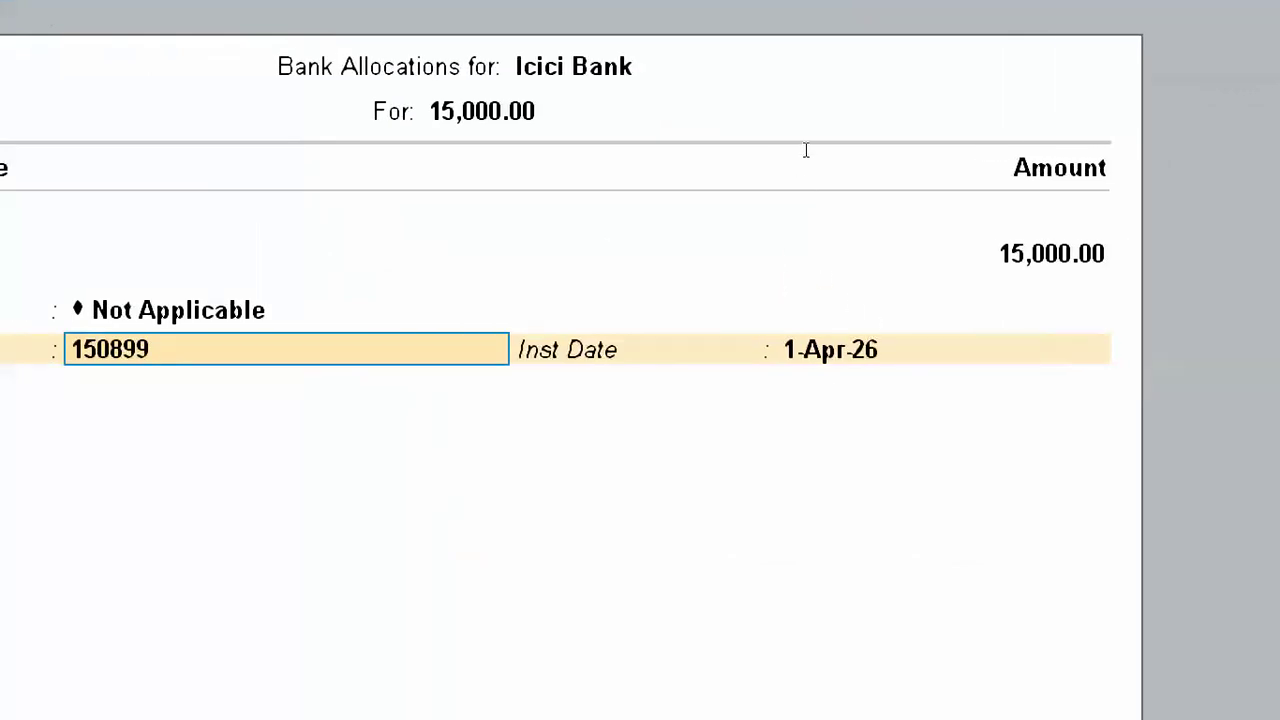
key(Return)
key(Return)
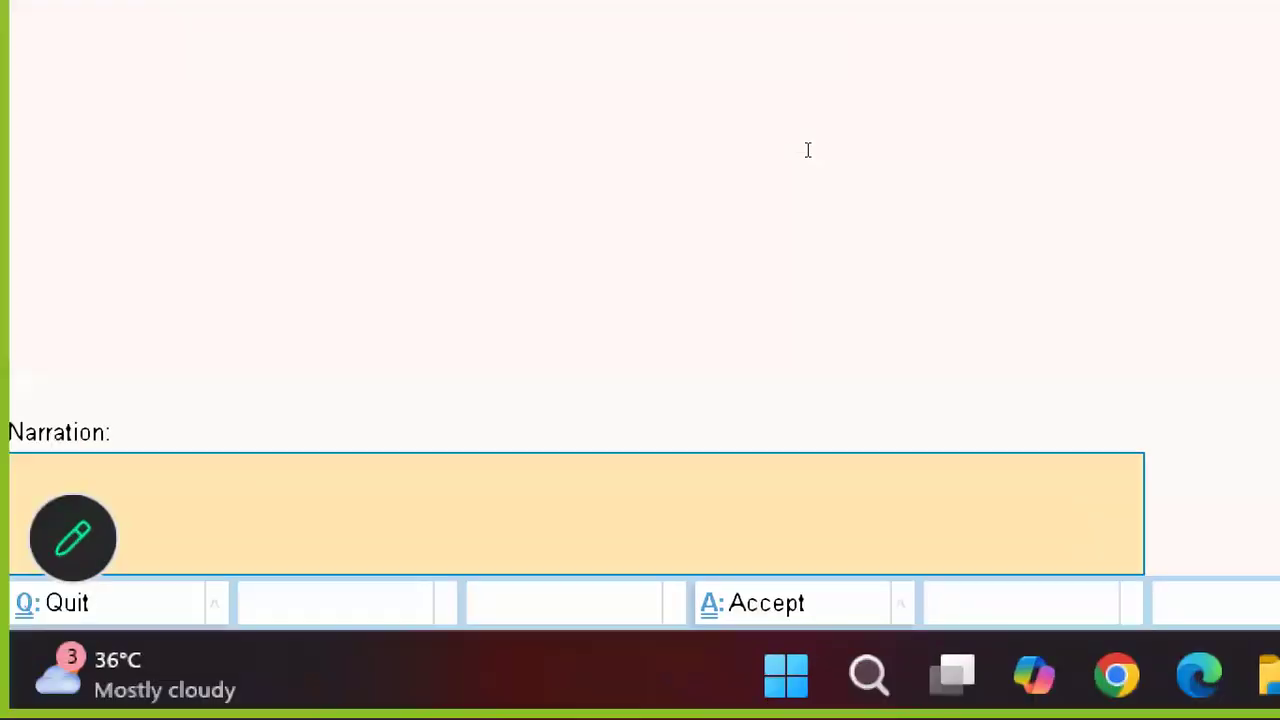
key(Return)
key(Return)
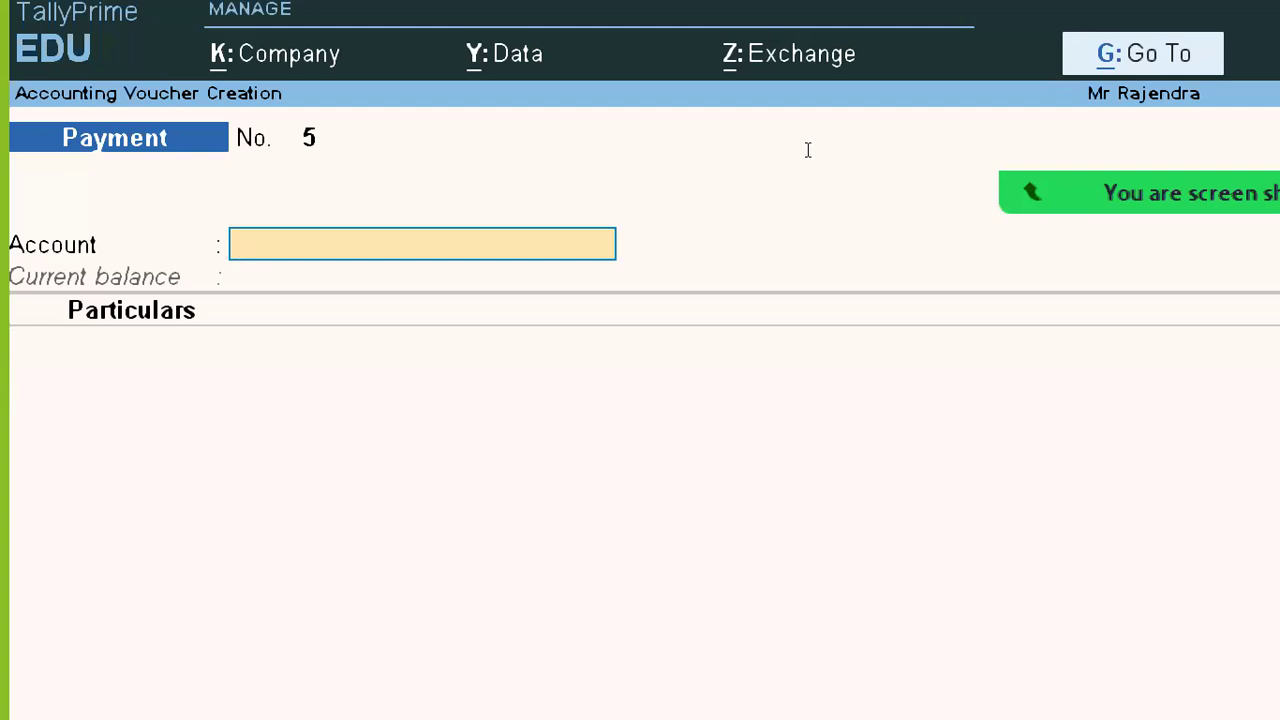
Step: Check the next transaction in the Word problem sheet and start a TallyPrime receipt voucher with Icici Bank as the account
key(alt+Tab)
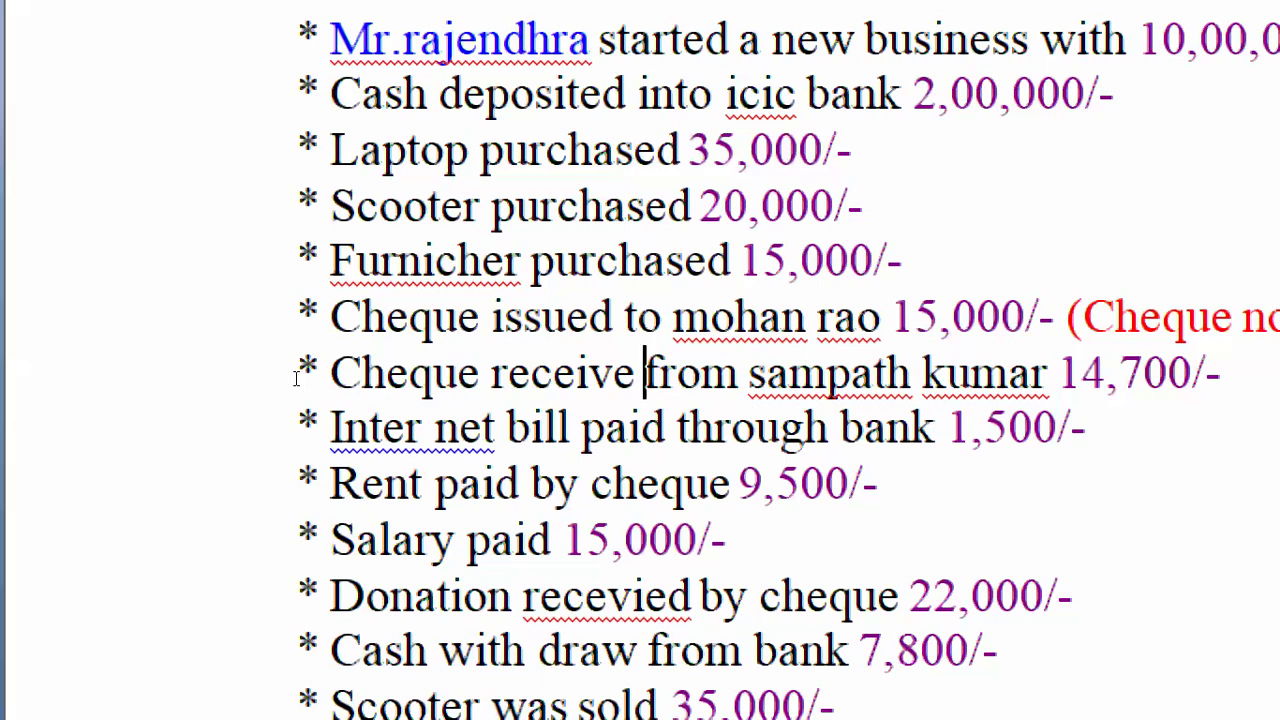
key(alt+Tab)
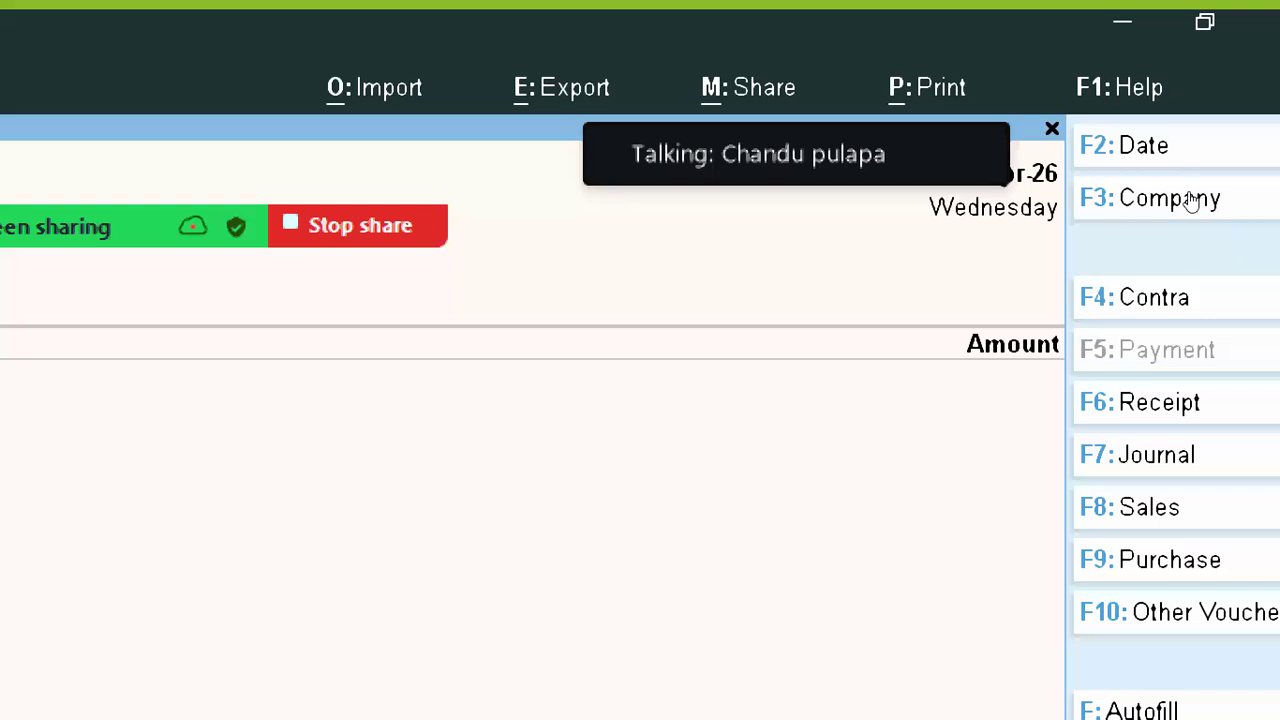
key(F6)
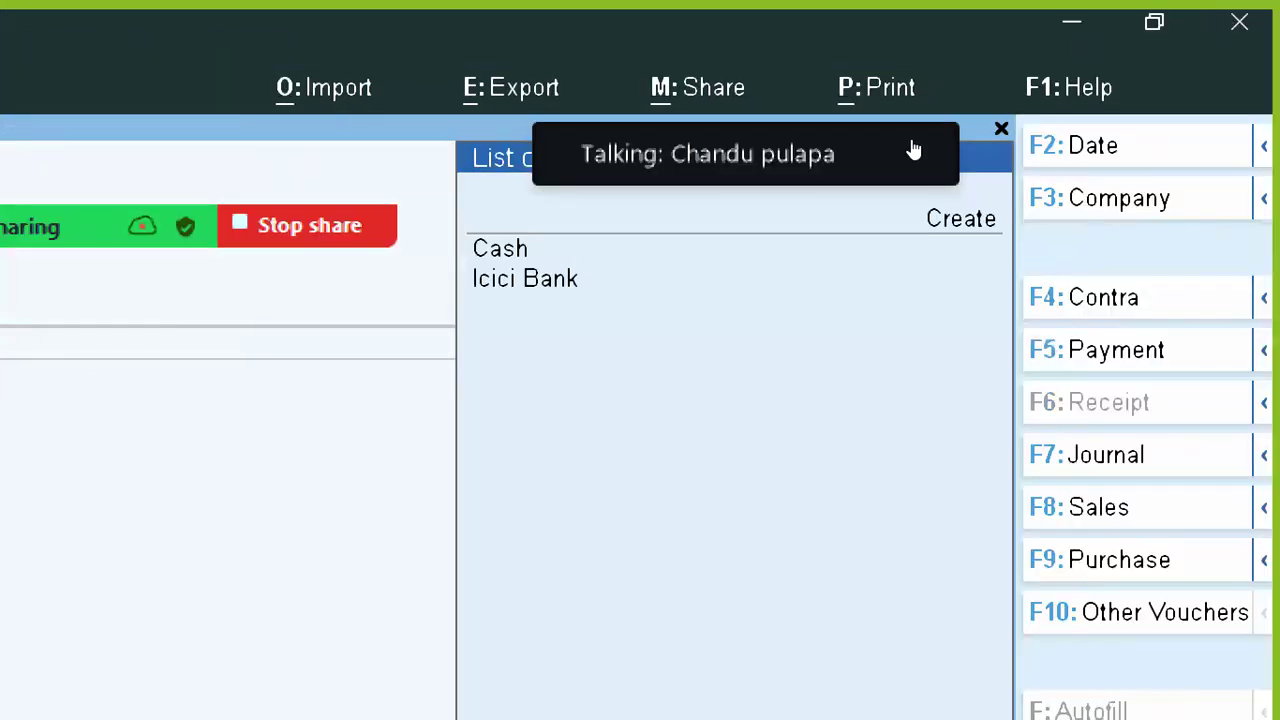
text(i)
key(Return)
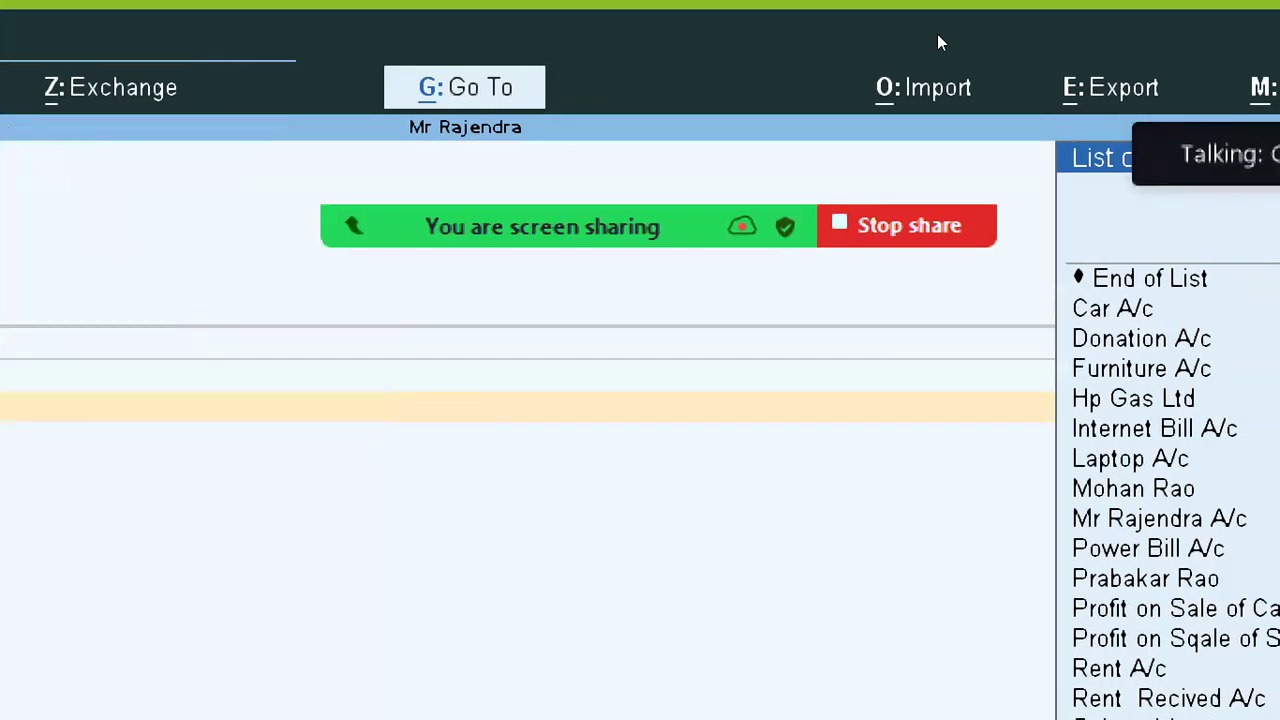
Step: Look through the ledger list for the account of the party the cheque was received from
key(Down)
key(Down)
key(Down)
key(Down)
key(Down)
key(Down)
key(Down)
key(Down)
key(Down)
key(Down)
key(Down)
key(Down)
key(Down)
key(Down)
key(Down)
key(Down)
key(Down)
key(Down)
key(Down)
key(Up)
key(Up)
key(Up)
key(Up)
key(Up)
key(Up)
key(Up)
key(Up)
key(Up)
key(Up)
key(Up)
key(Up)
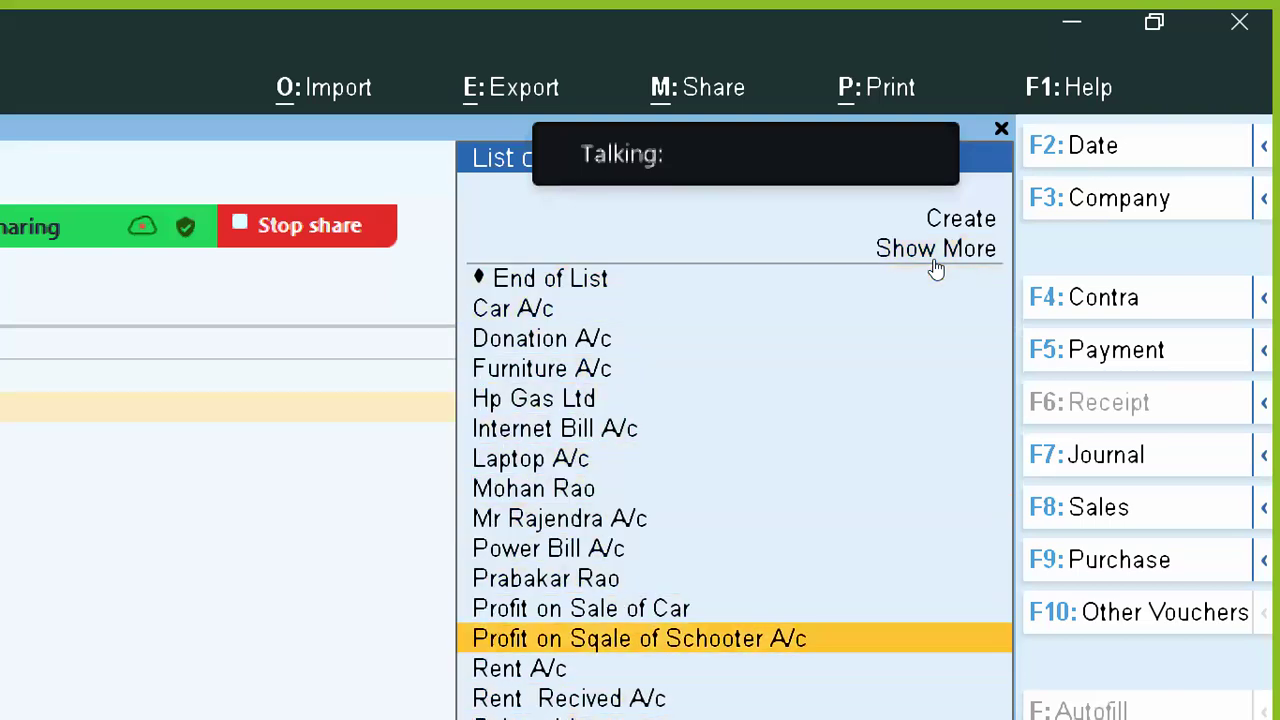
key(Down)
key(Down)
key(Down)
key(Down)
key(Down)
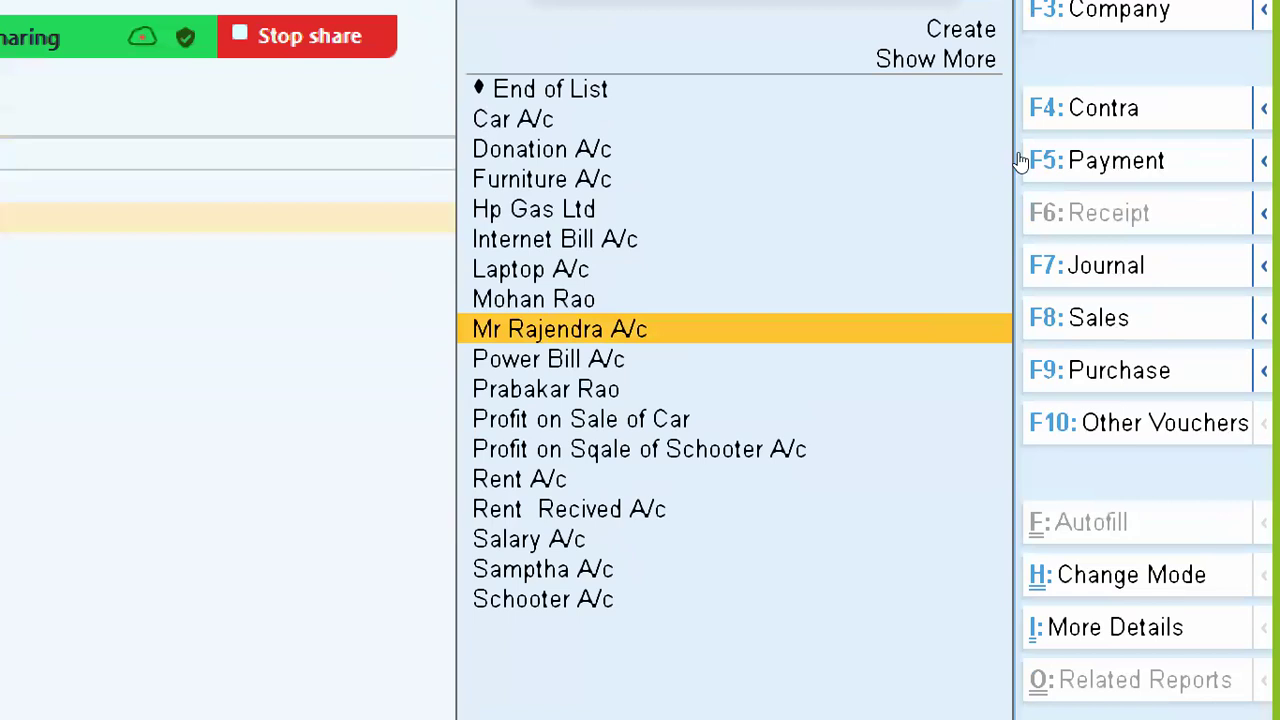
key(Down)
key(Down)
key(Down)
key(Down)
key(Down)
key(Down)
key(Down)
key(Down)
key(Down)
key(Up)
key(Up)
key(Up)
key(Up)
key(Up)
key(Up)
key(Up)
key(Up)
key(Up)
key(Up)
key(Up)
key(Up)
key(Up)
key(Up)
key(Up)
key(Down)
key(Down)
key(Down)
key(Down)
key(Down)
key(Down)
key(Down)
key(Down)
key(Down)
key(Down)
key(Down)
key(Down)
key(Down)
key(Down)
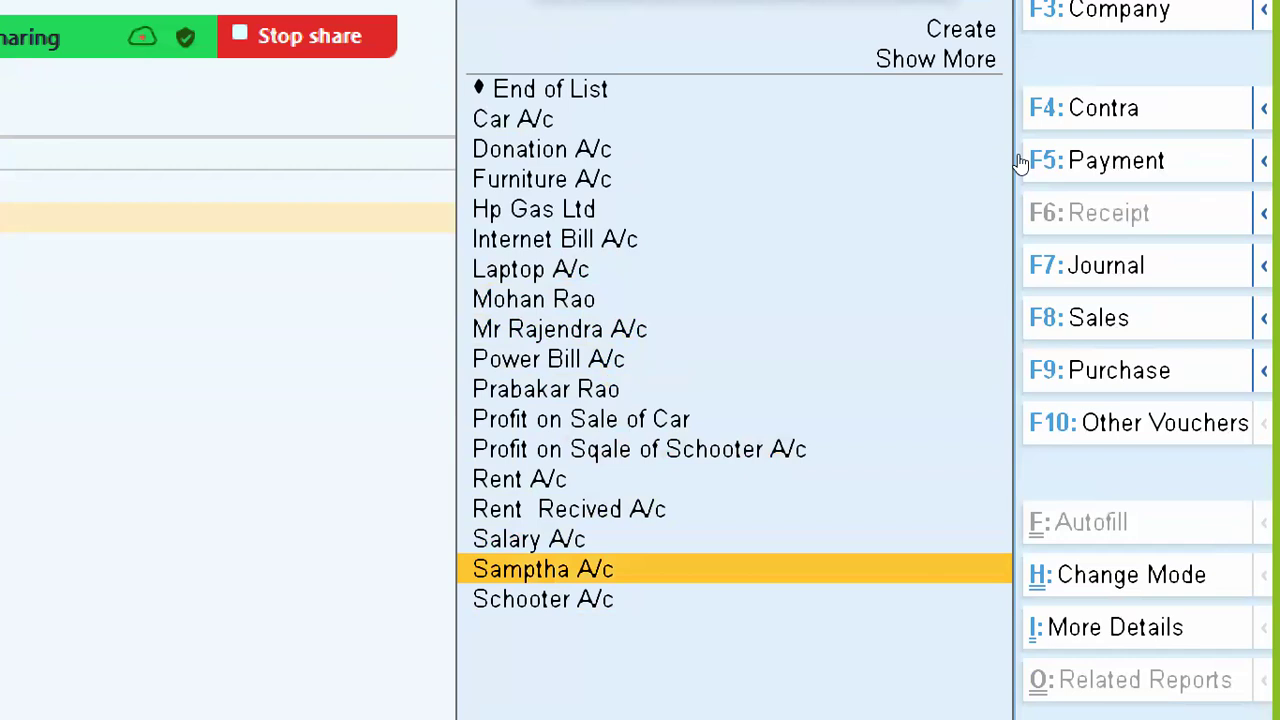
Step: Check the payer in the Word problem sheet and select that party's ledger as the receipt voucher's particulars in TallyPrime
key(alt+Tab)
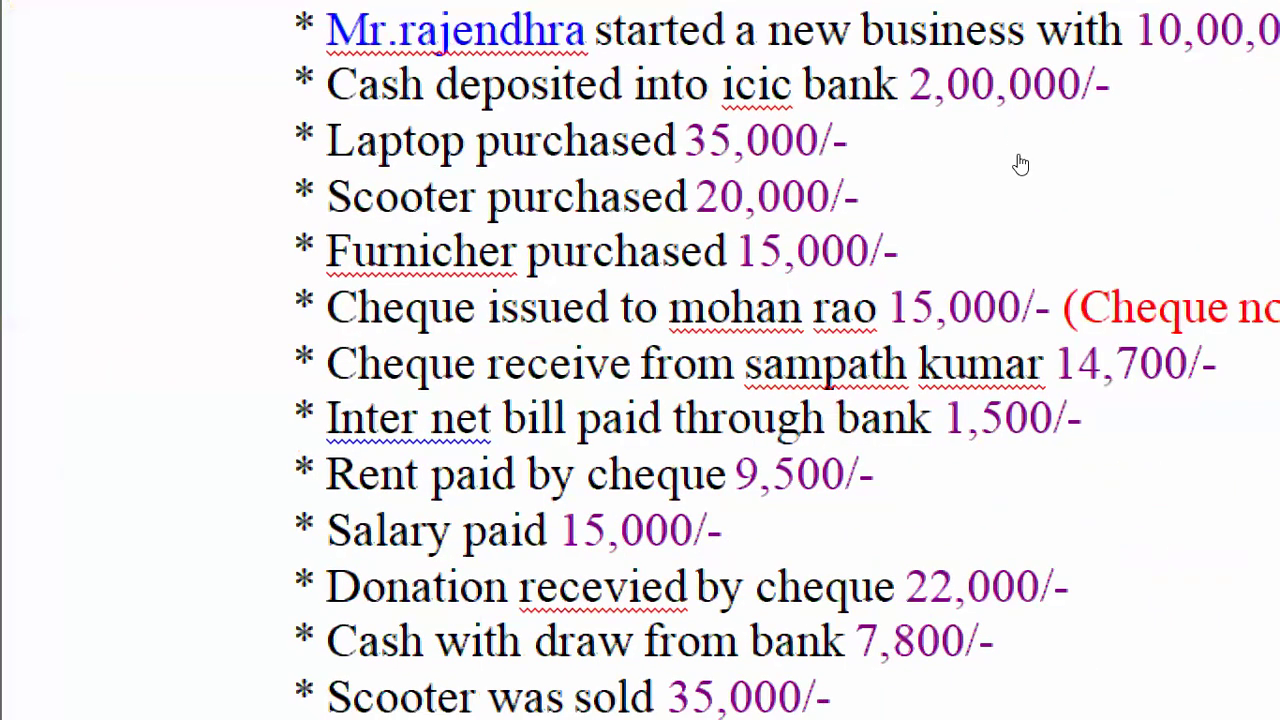
key(alt+Tab)
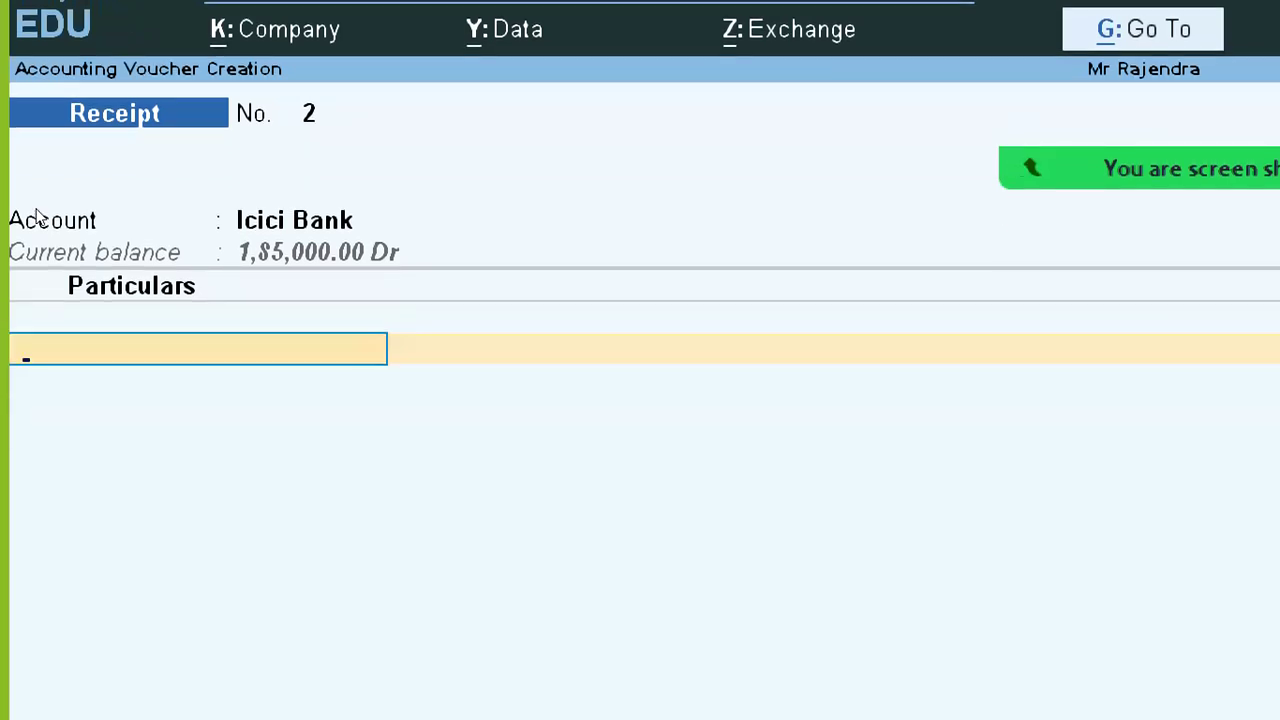
text(S)
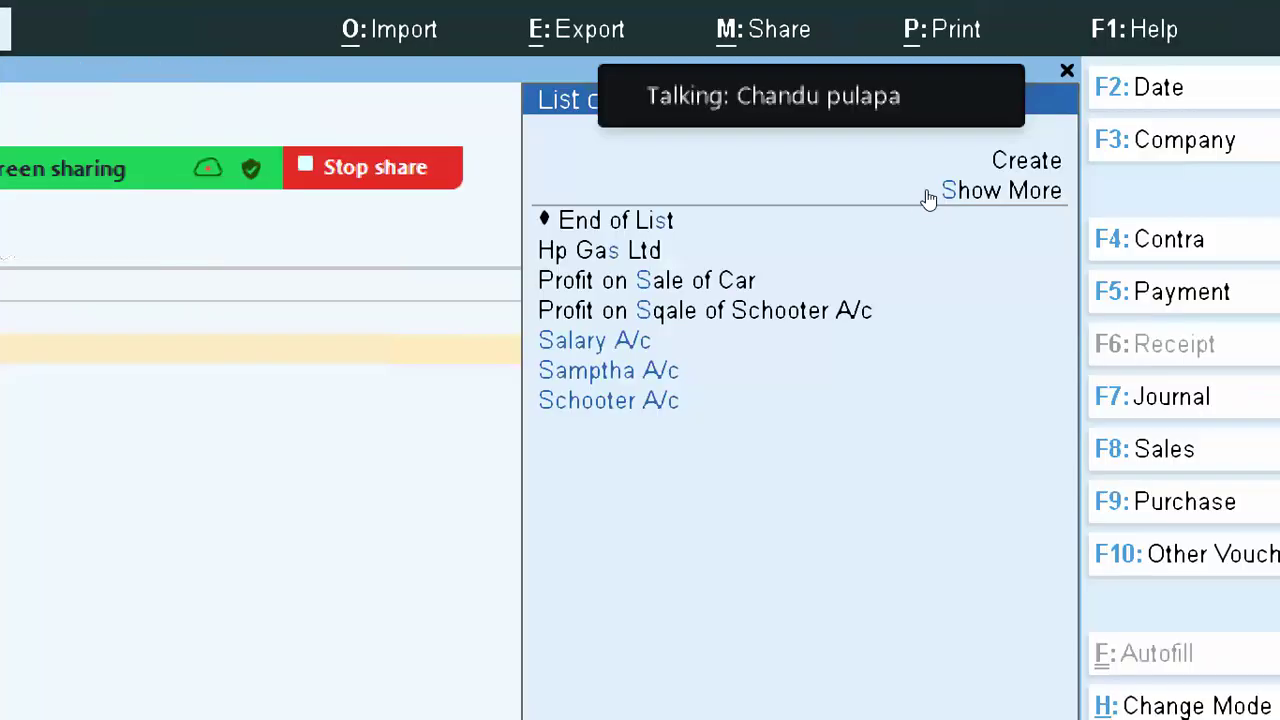
key(Down)
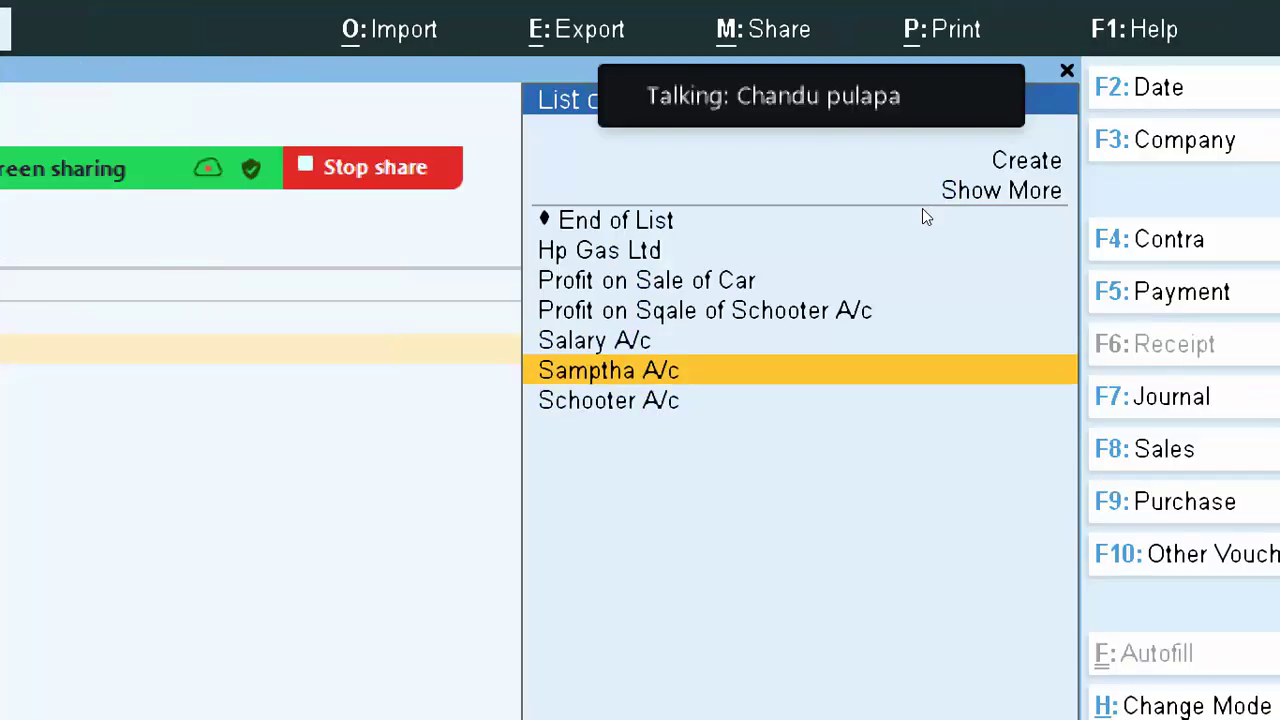
key(Return)
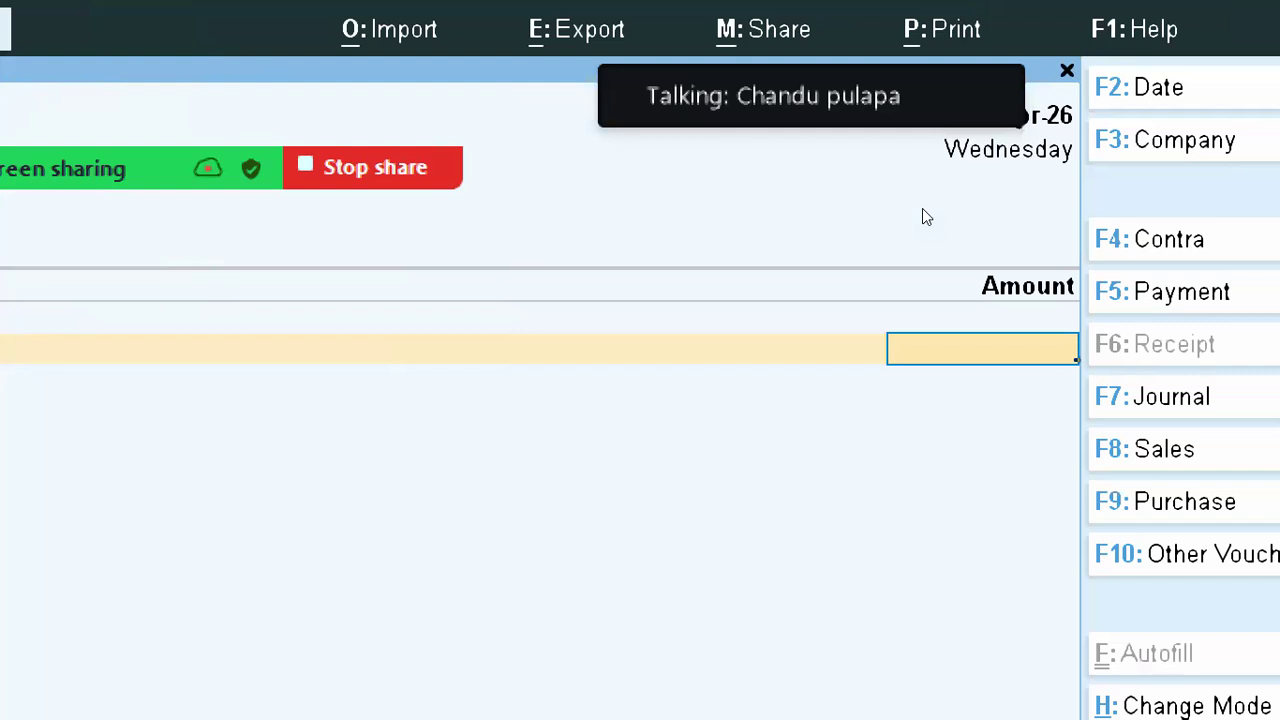
Step: Check the received cheque's amount in the Word problem sheet and enter 14700 as the amount in the TallyPrime receipt voucher
key(alt+Tab)
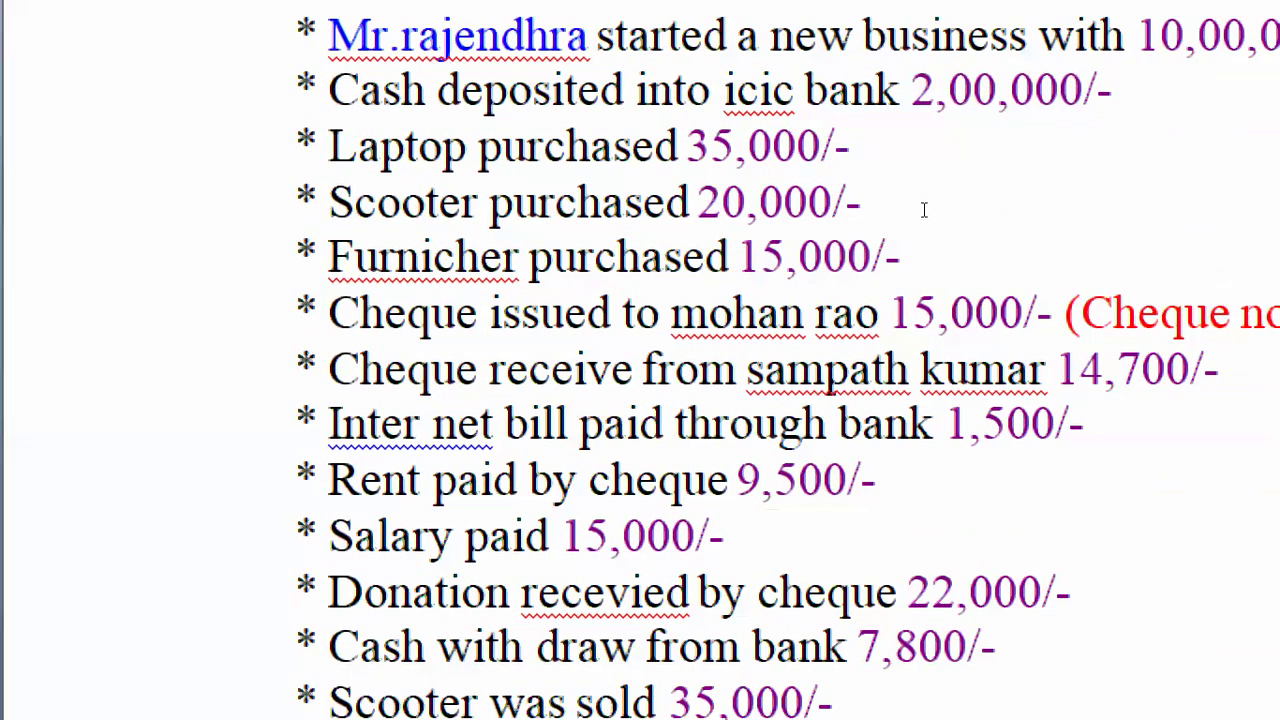
key(alt+Tab)
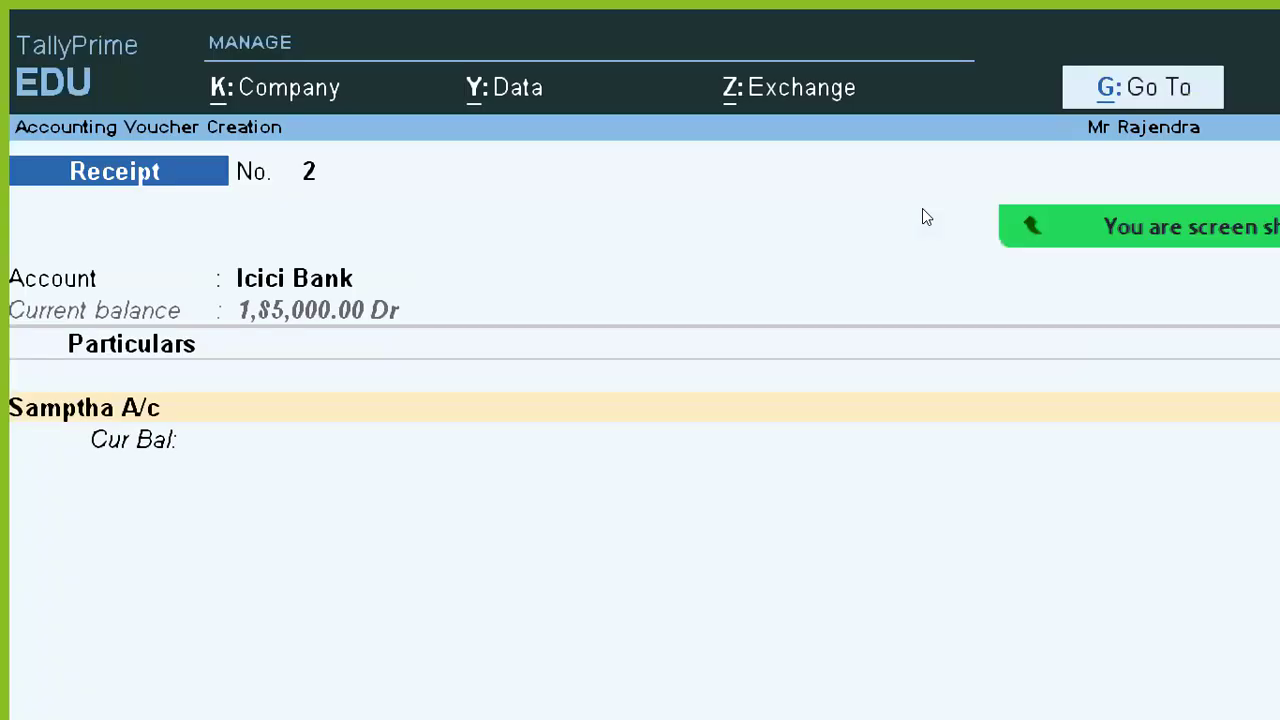
text(14700)
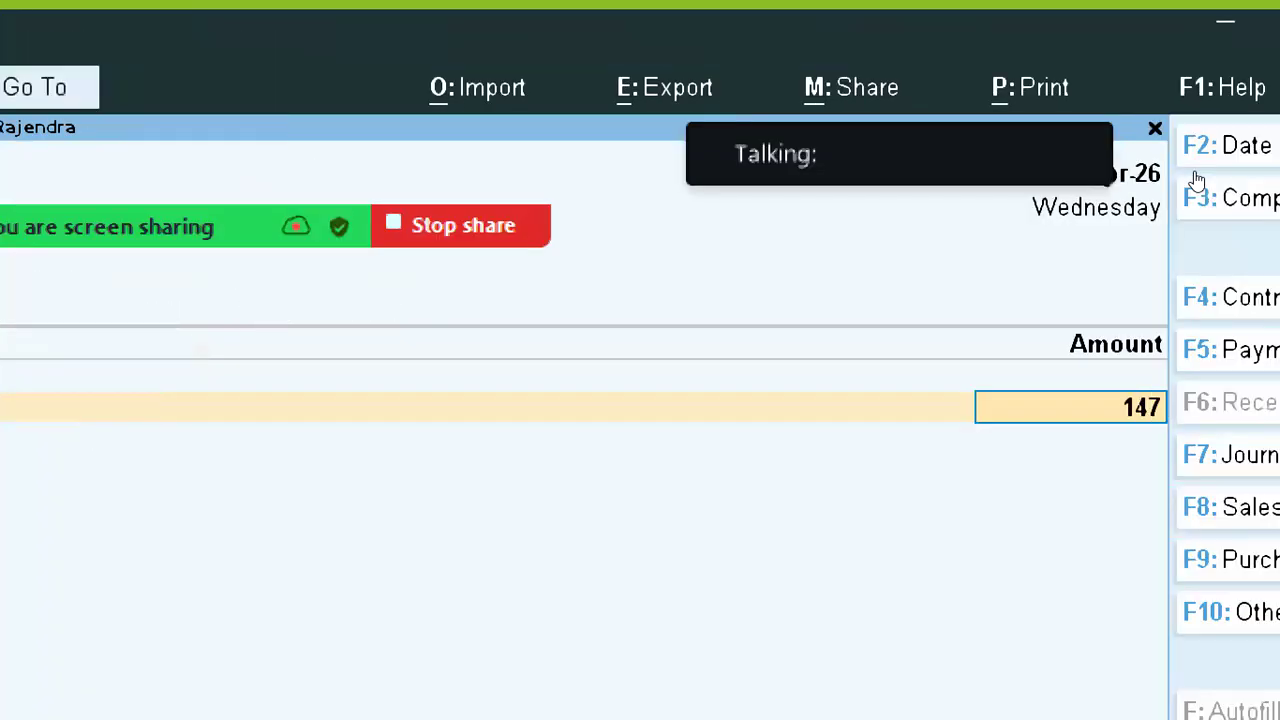
key(Return)
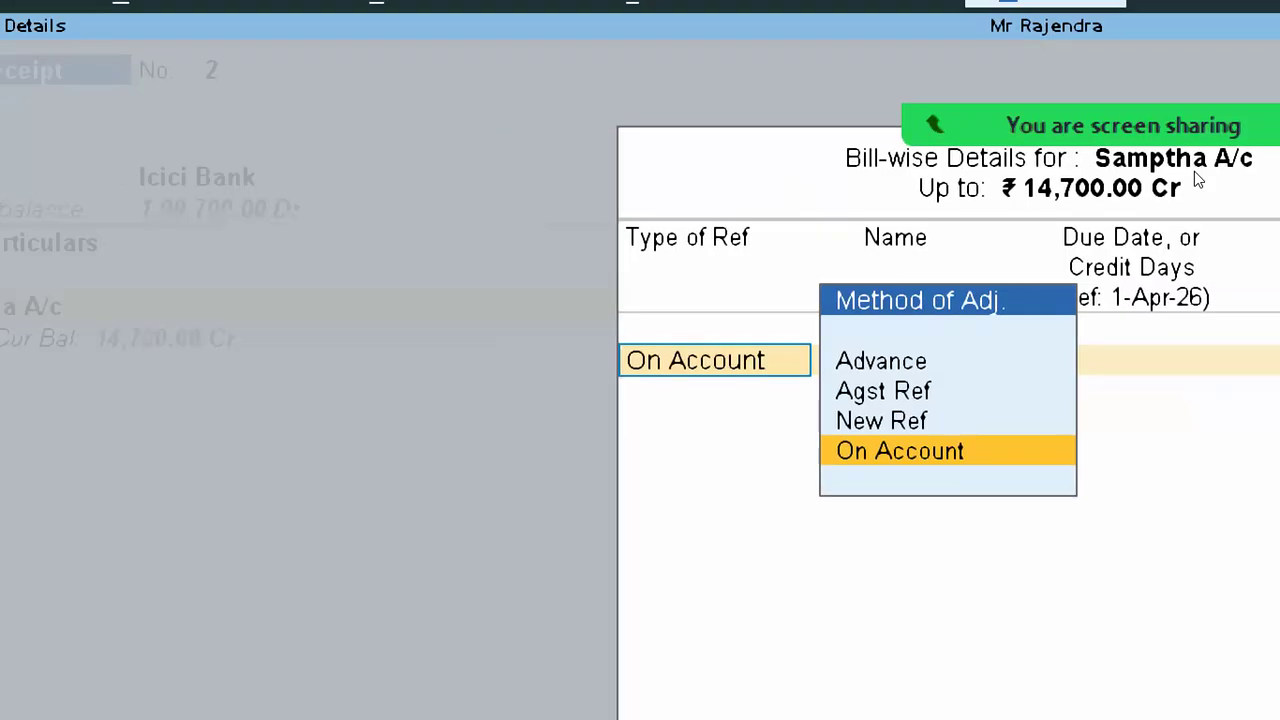
Step: Set the receipt's bill-wise details to On Account for the full 14,700.00 as a credit
key(Return)
key(Return)
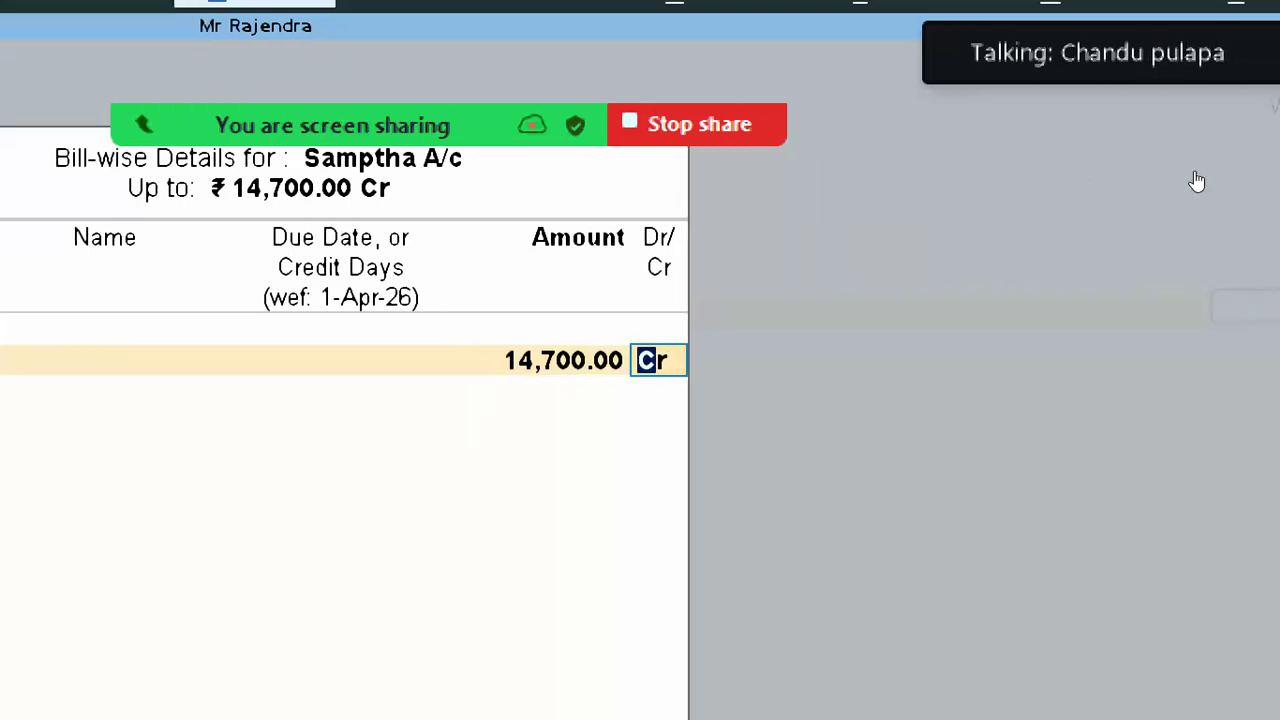
key(Return)
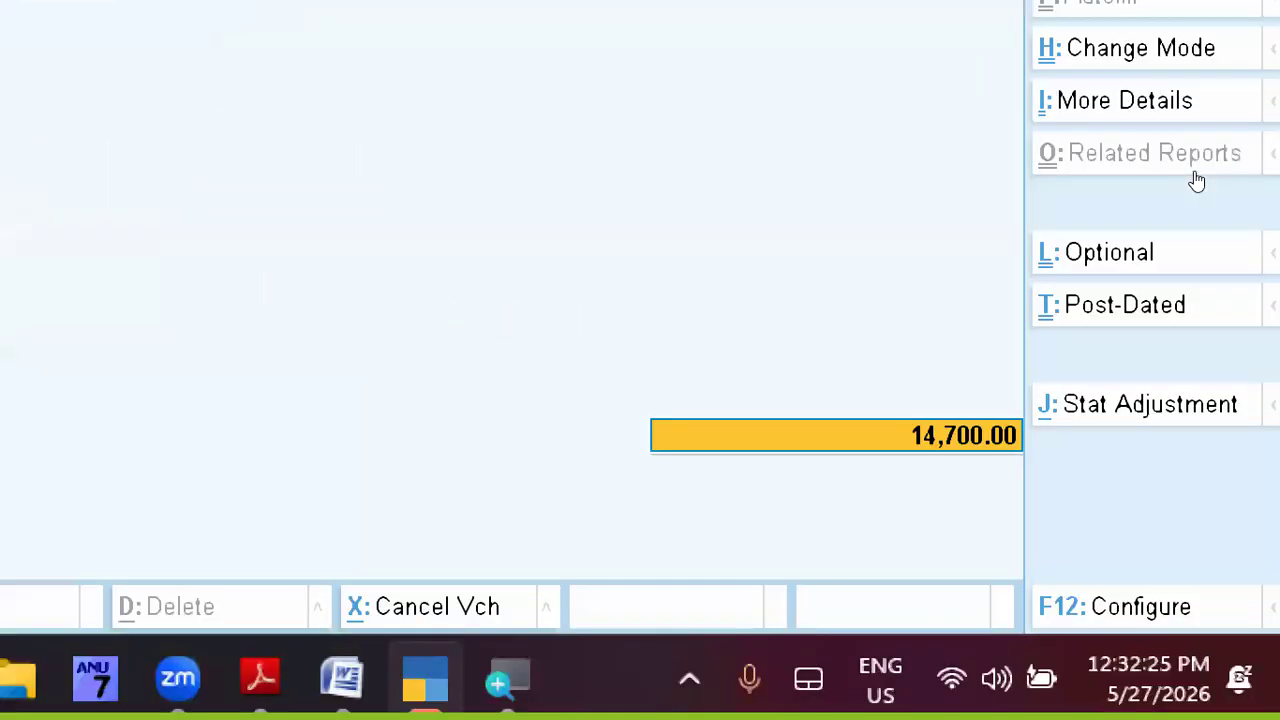
Step: Accept Cheque/DD as the Icici Bank allocation, leave the instrument number and bank name blank, and save the receipt voucher without a narration
key(Return)
key(Return)
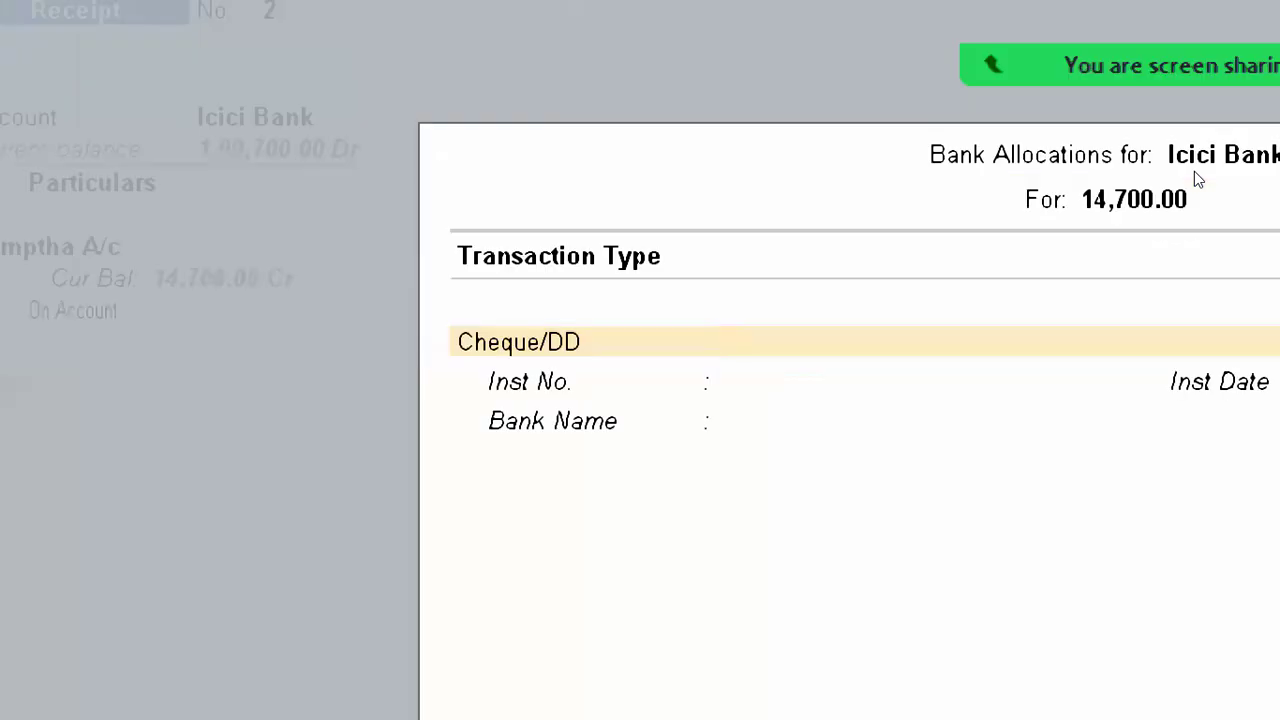
key(Return)
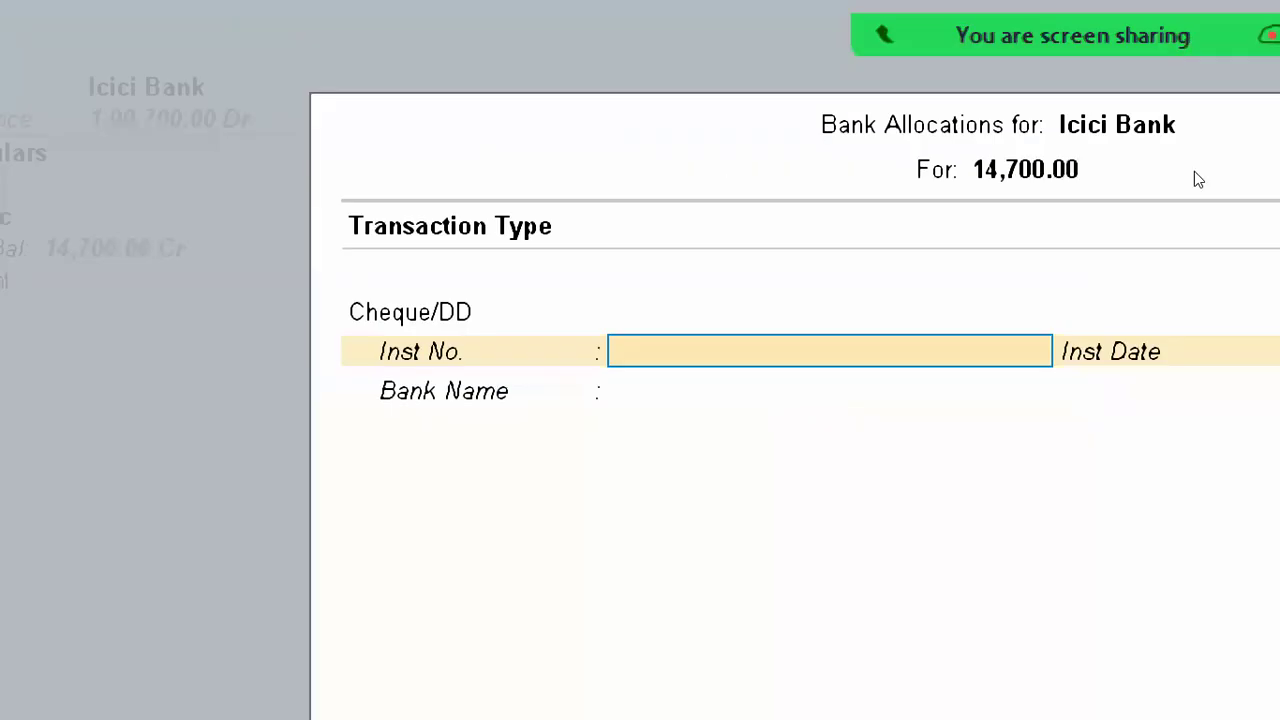
key(Return)
key(Return)
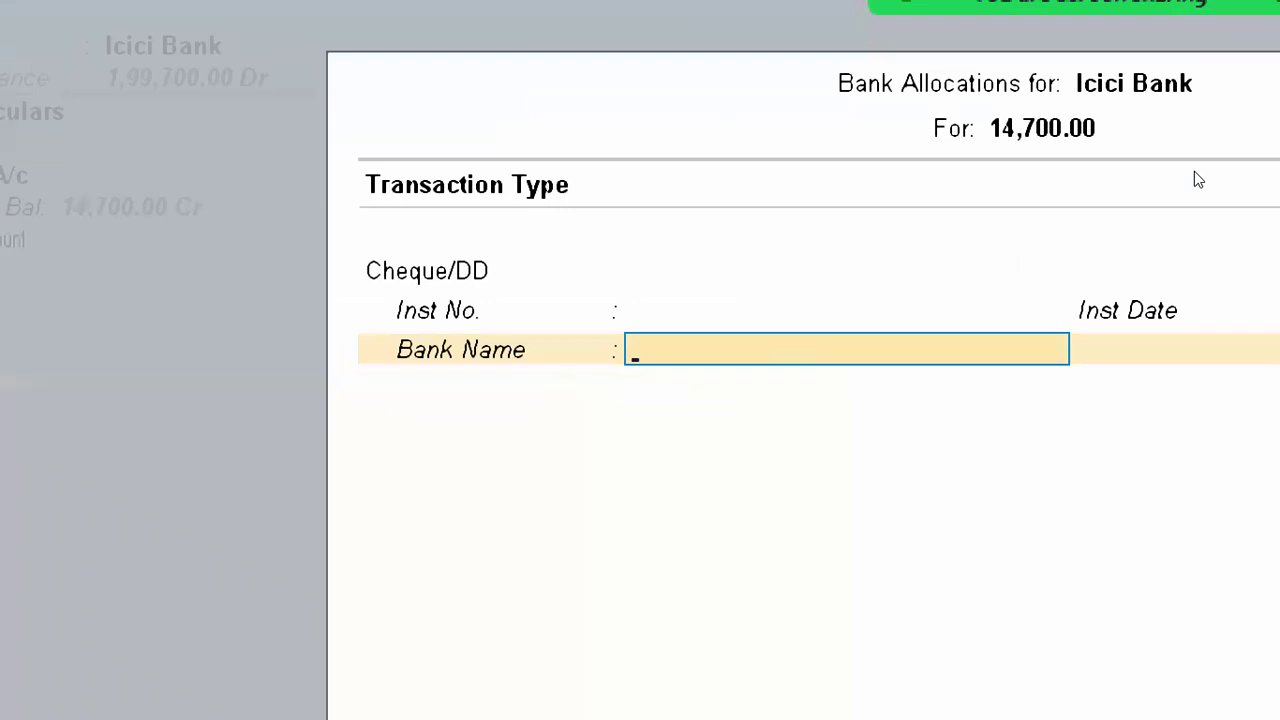
key(Return)
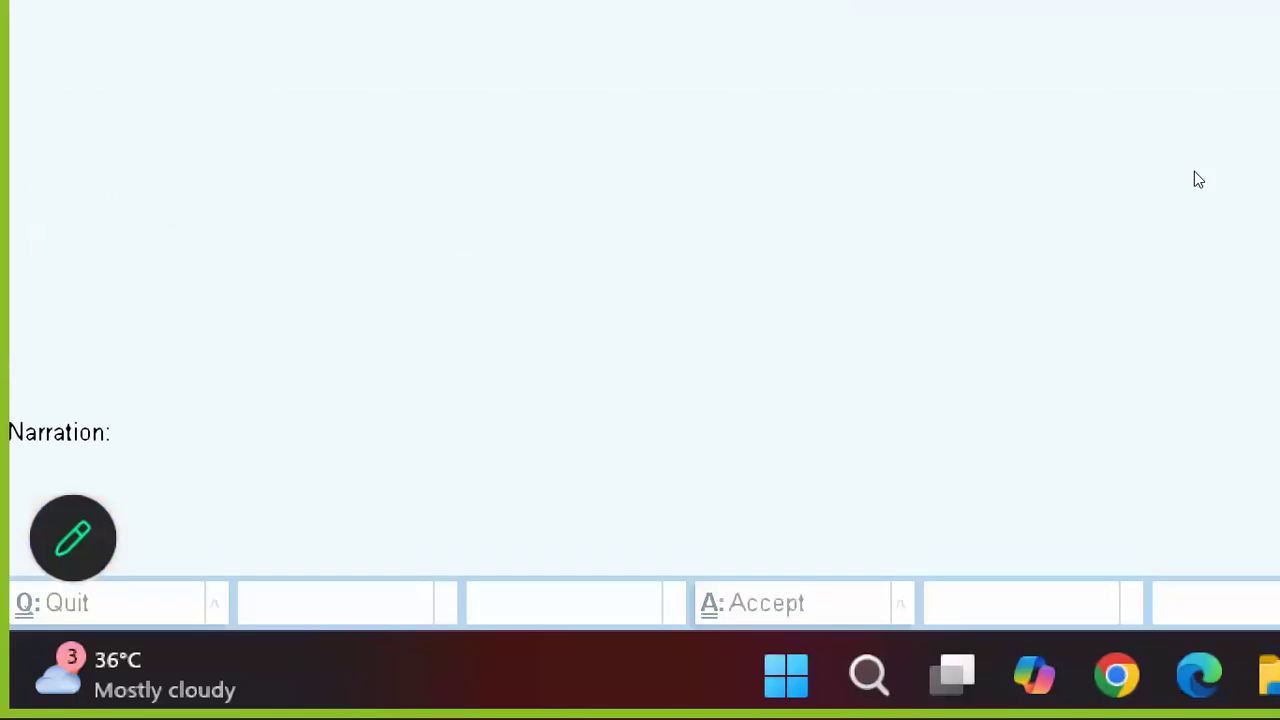
key(Return)
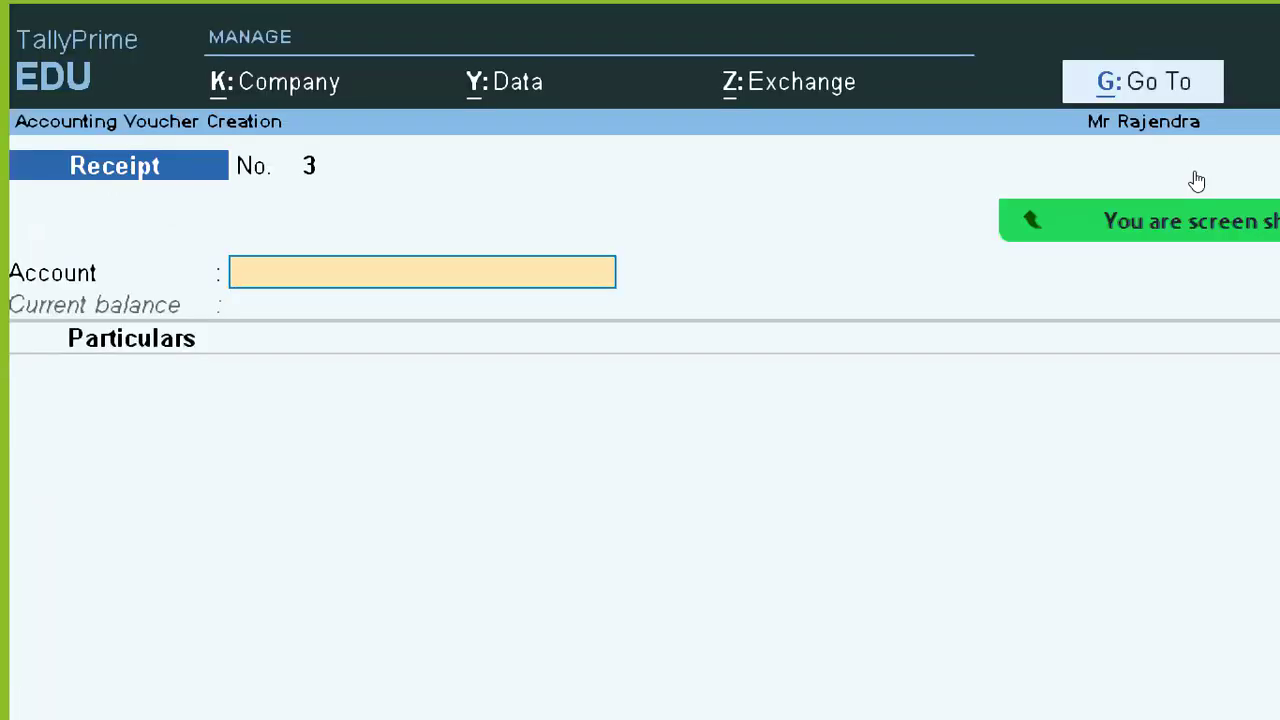
Step: Check the next transaction in the Word problem sheet and start a TallyPrime payment voucher with Icici Bank as the account
key(alt+Tab)
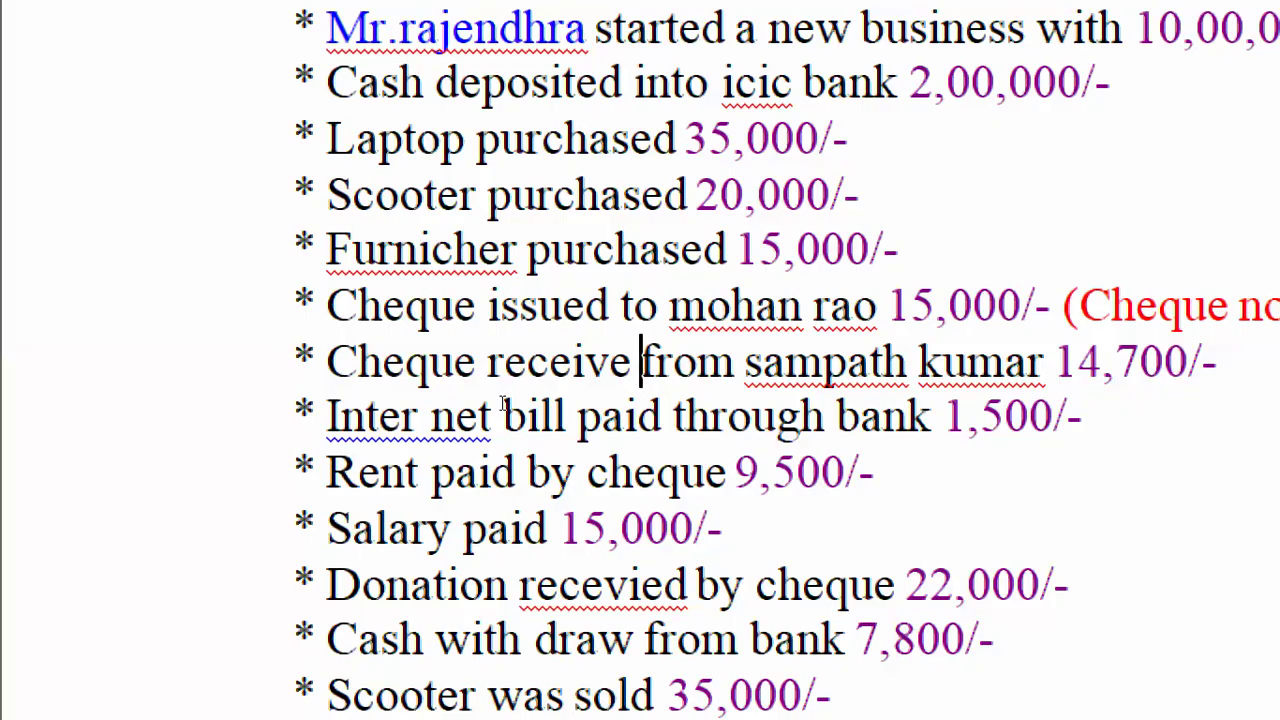
key(alt+Tab)
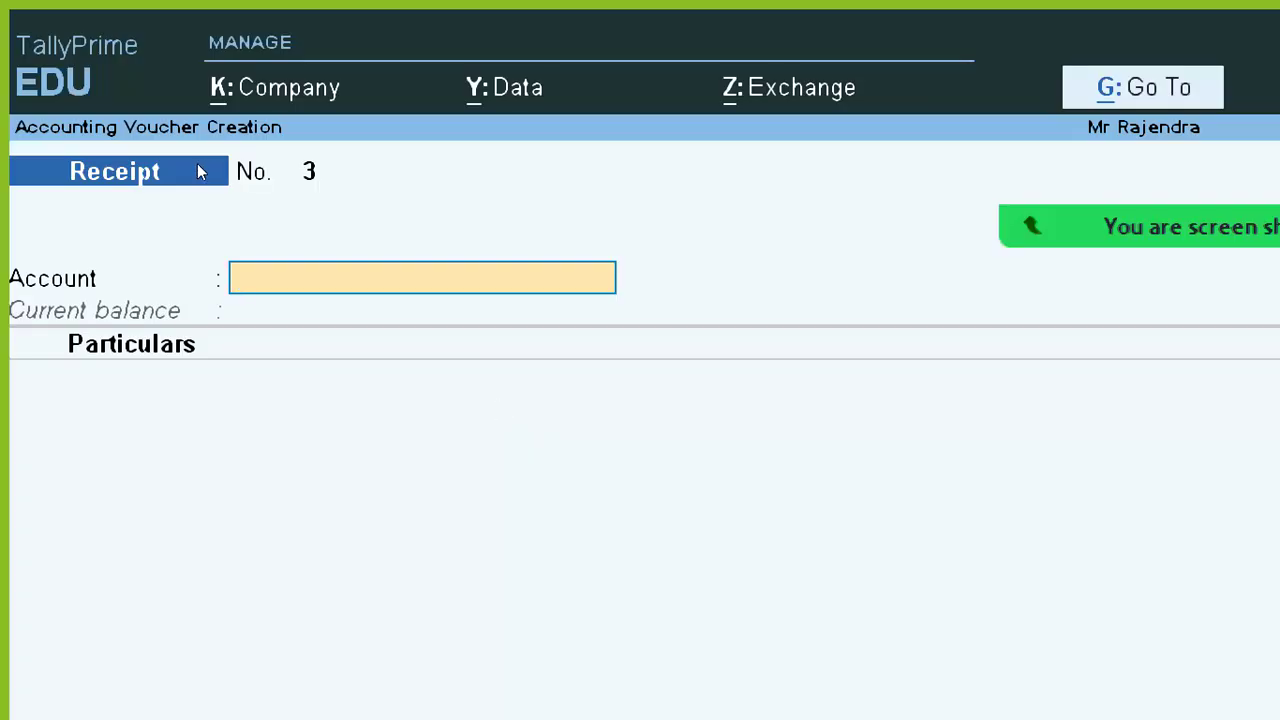
key(F5)
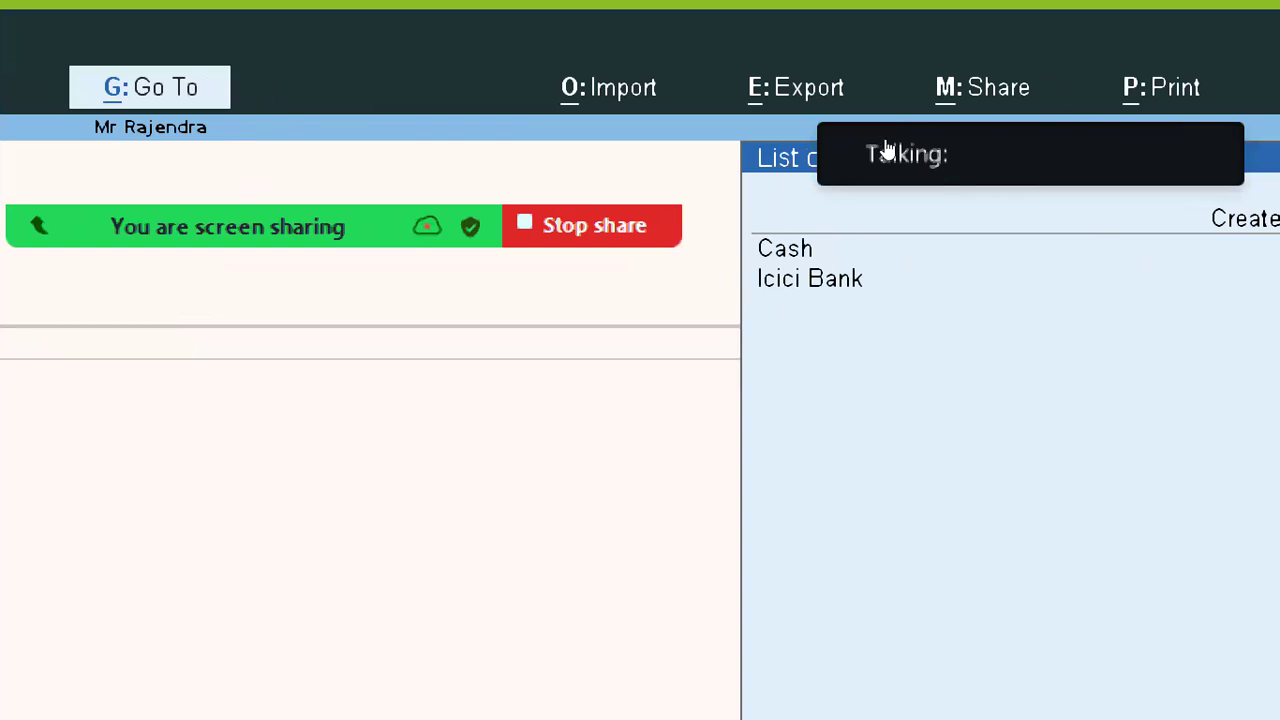
text(i)
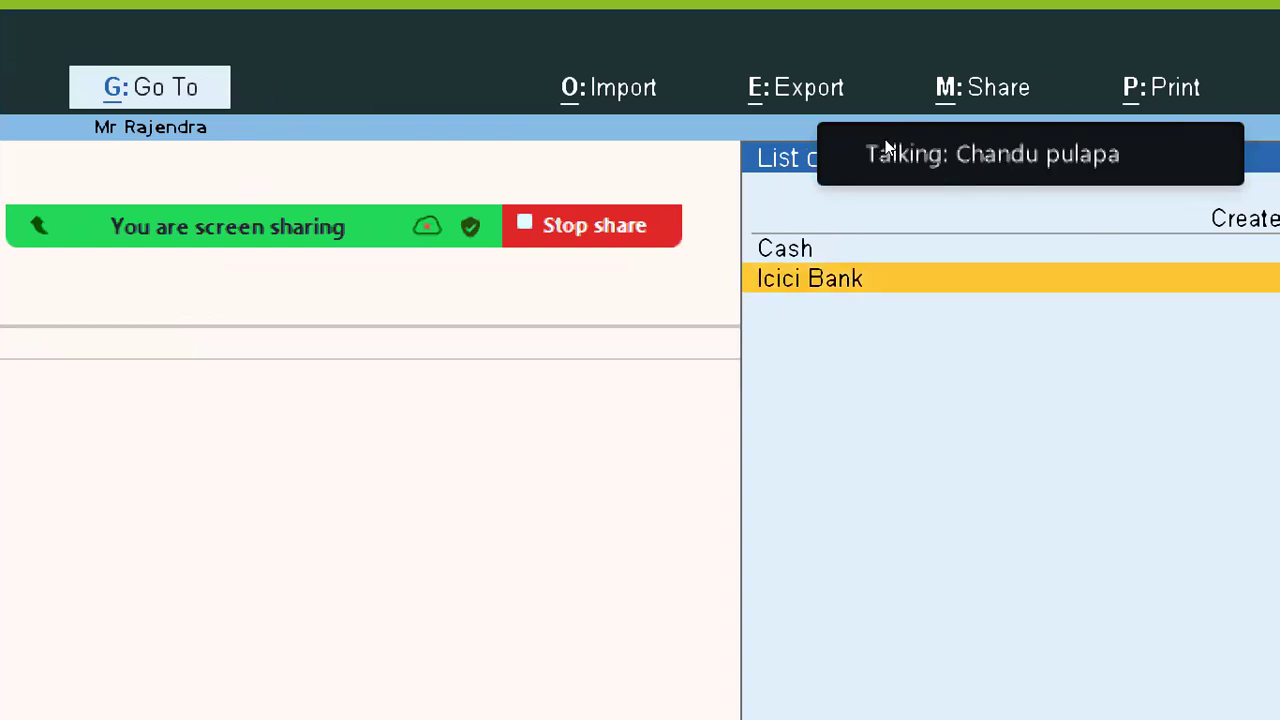
key(Return)
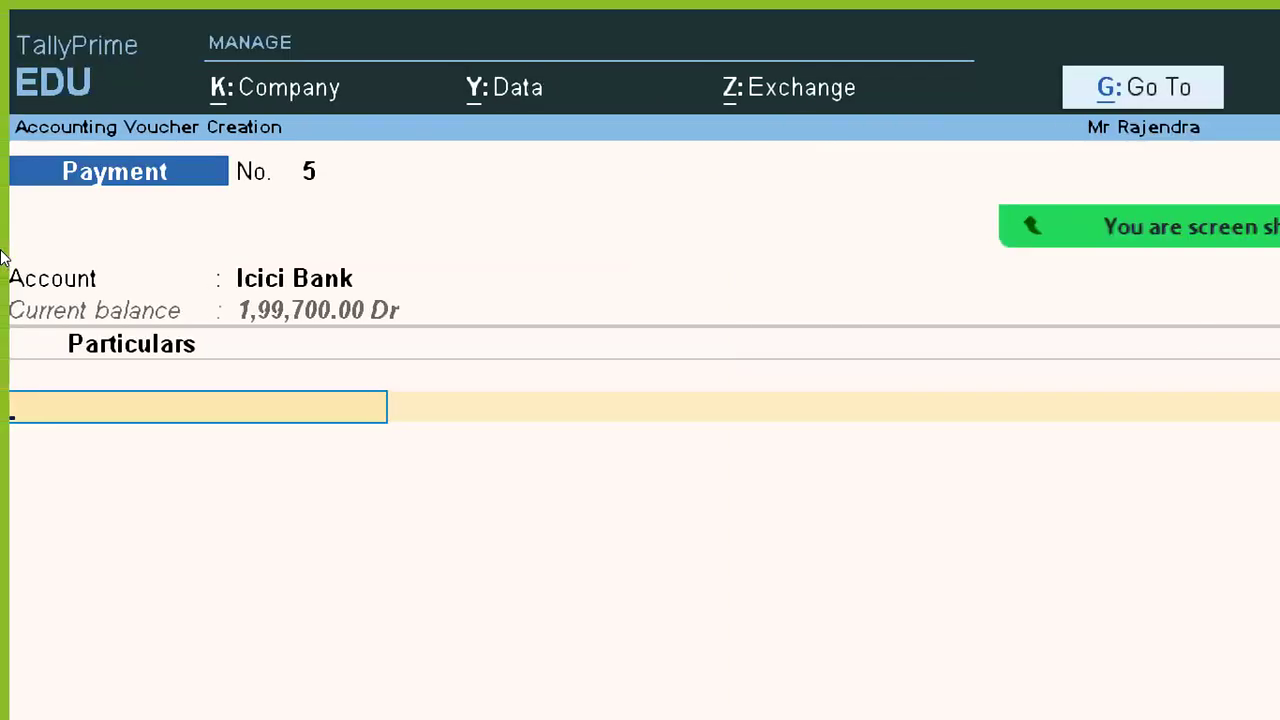
Step: Check the internet bill entry in the Word problem sheet and select Internet Bill A/c as the TallyPrime payment voucher's particulars
key(alt+Tab)
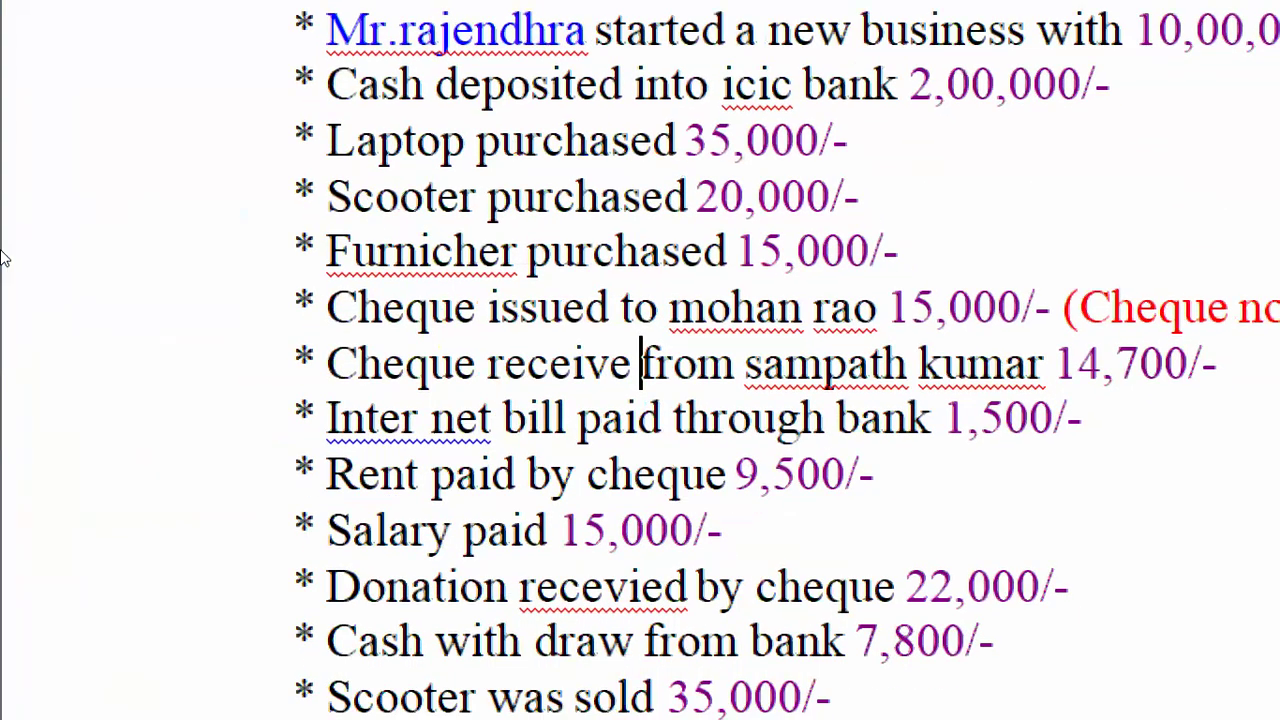
key(alt+Tab)
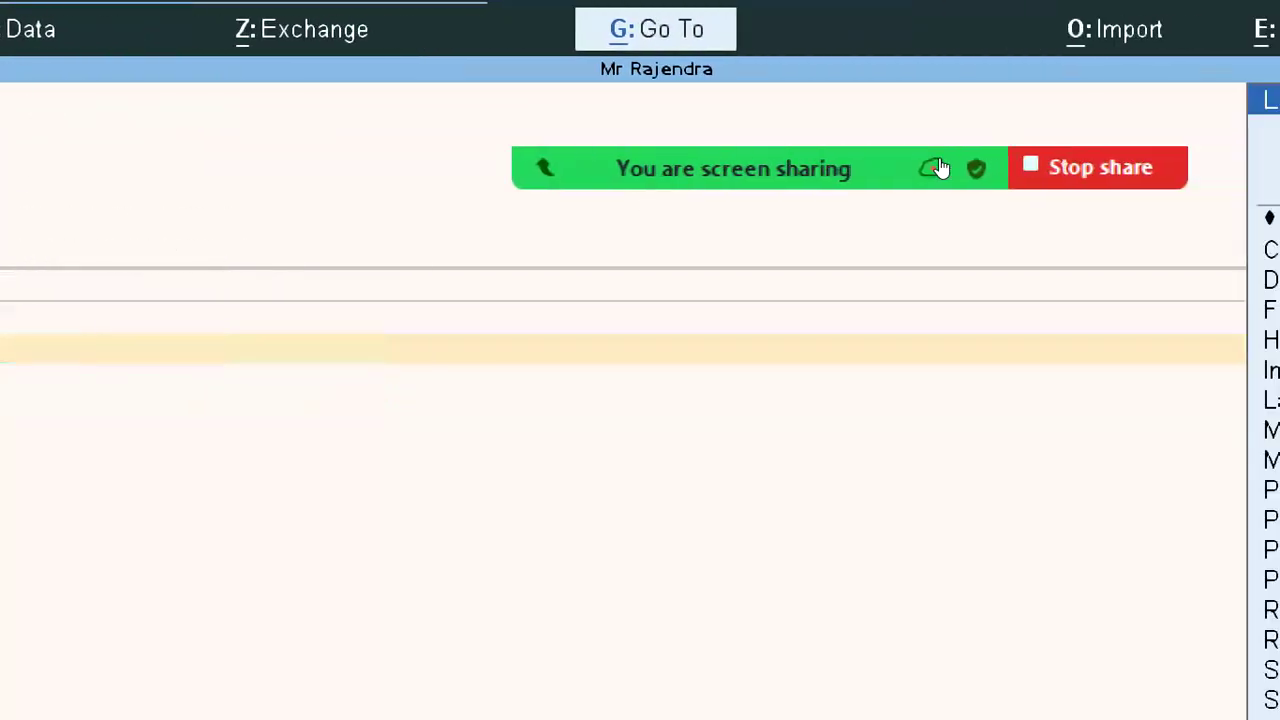
key(Down)
key(Down)
key(Down)
key(Down)
key(Down)
key(Down)
key(Down)
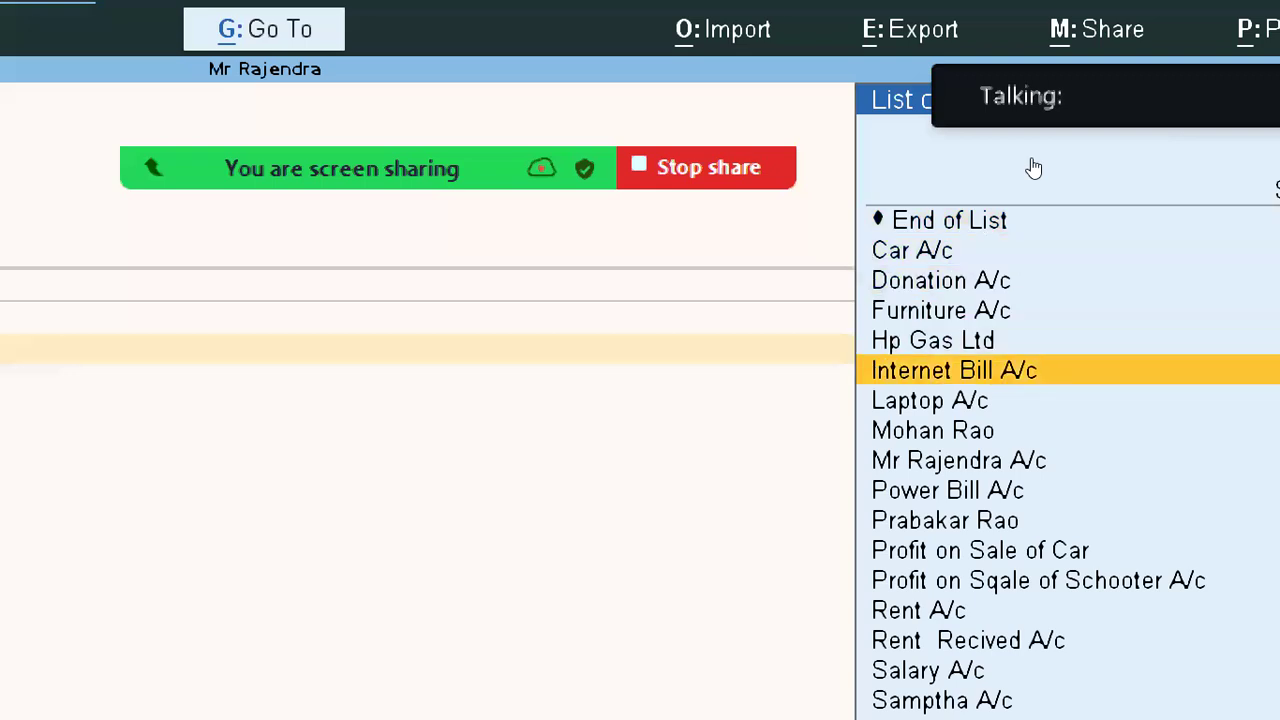
key(Return)
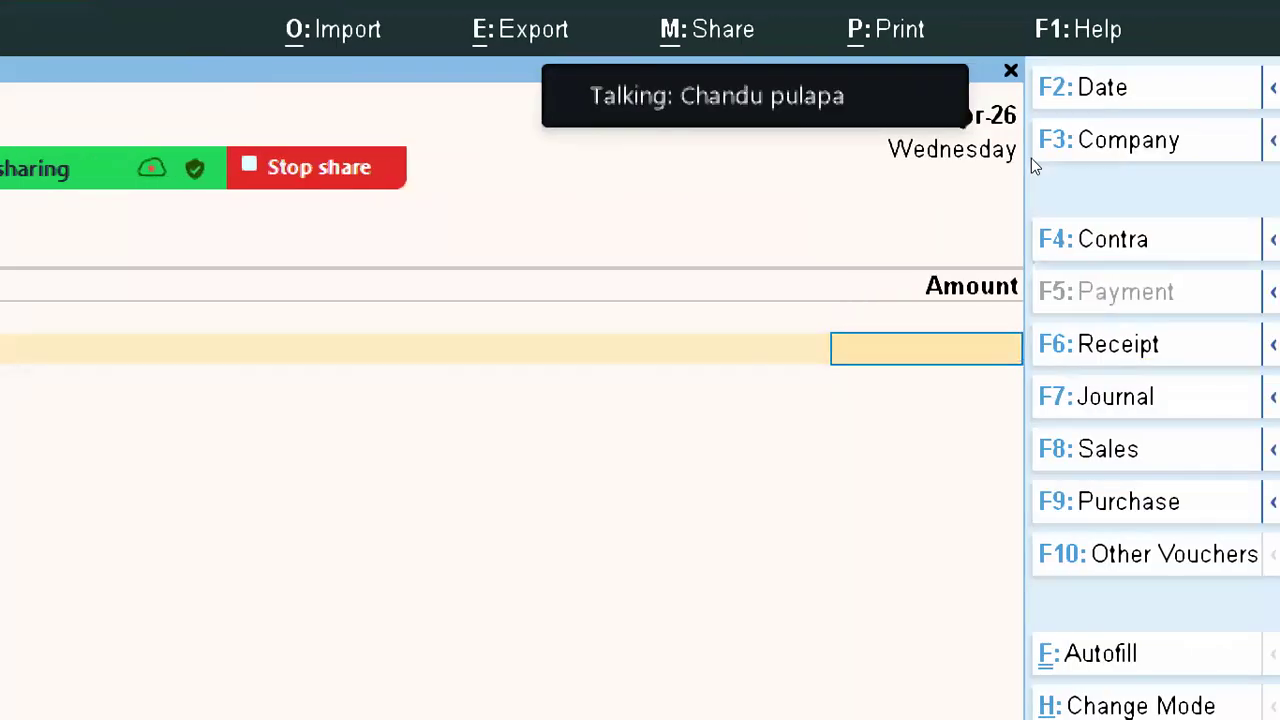
Step: Check the internet bill's amount in the Word problem sheet and enter 1500 as the amount in the TallyPrime payment voucher
key(alt+Tab)
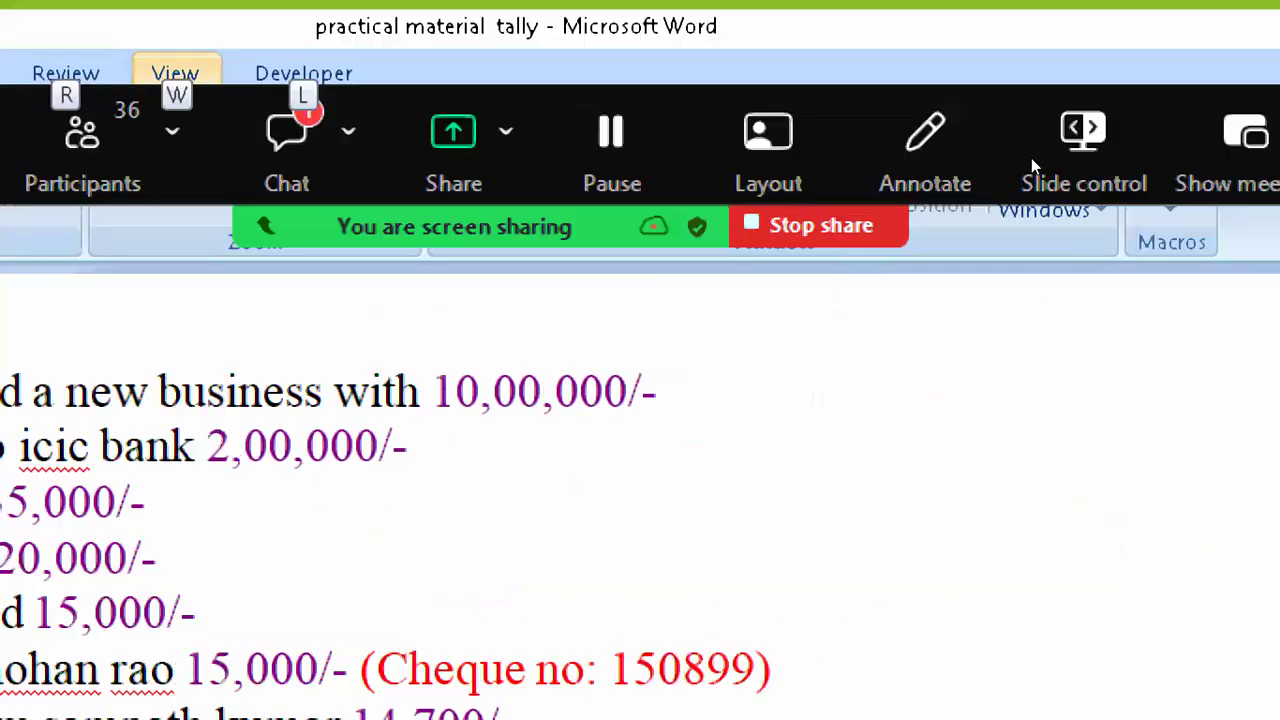
key(alt+Tab)
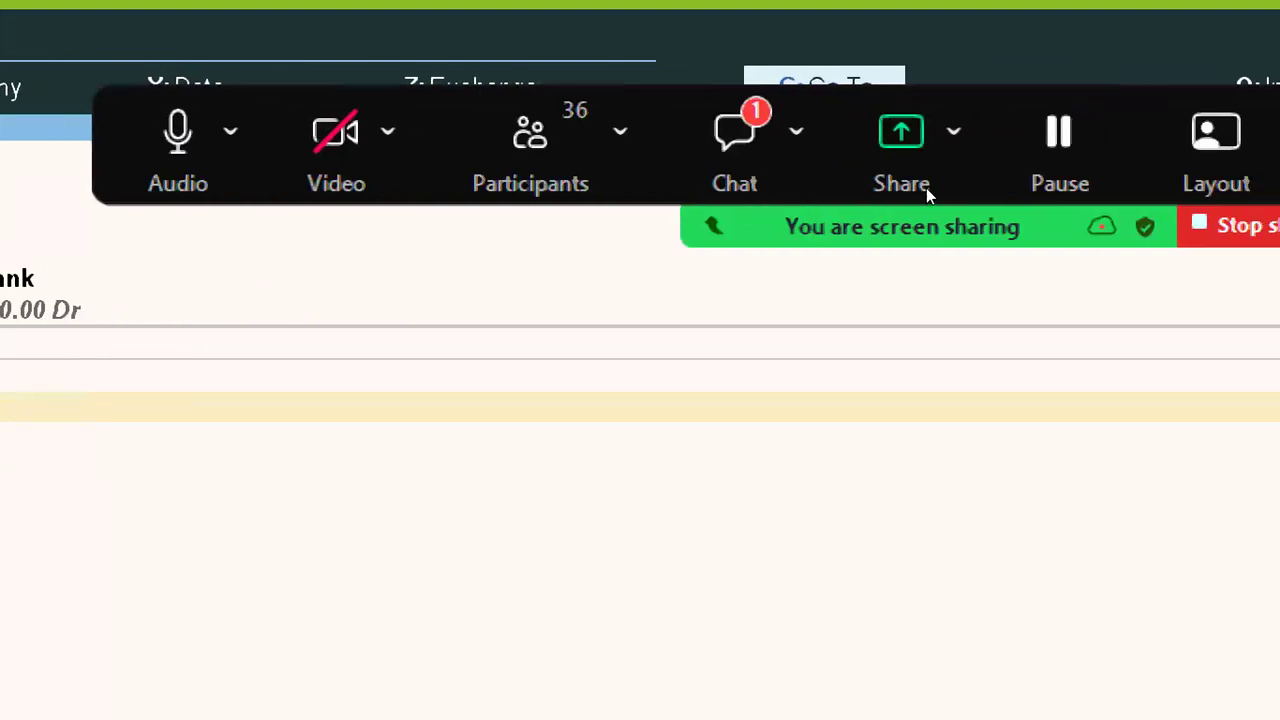
text(1500)
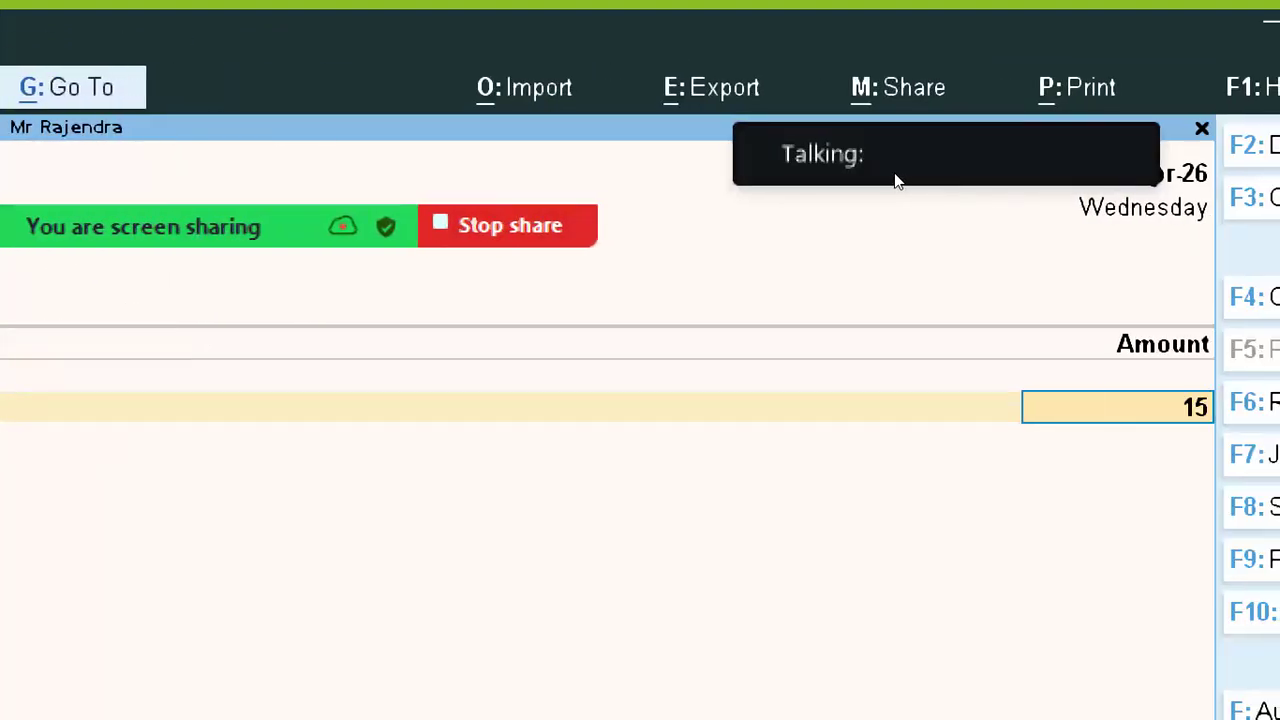
key(Return)
key(Return)
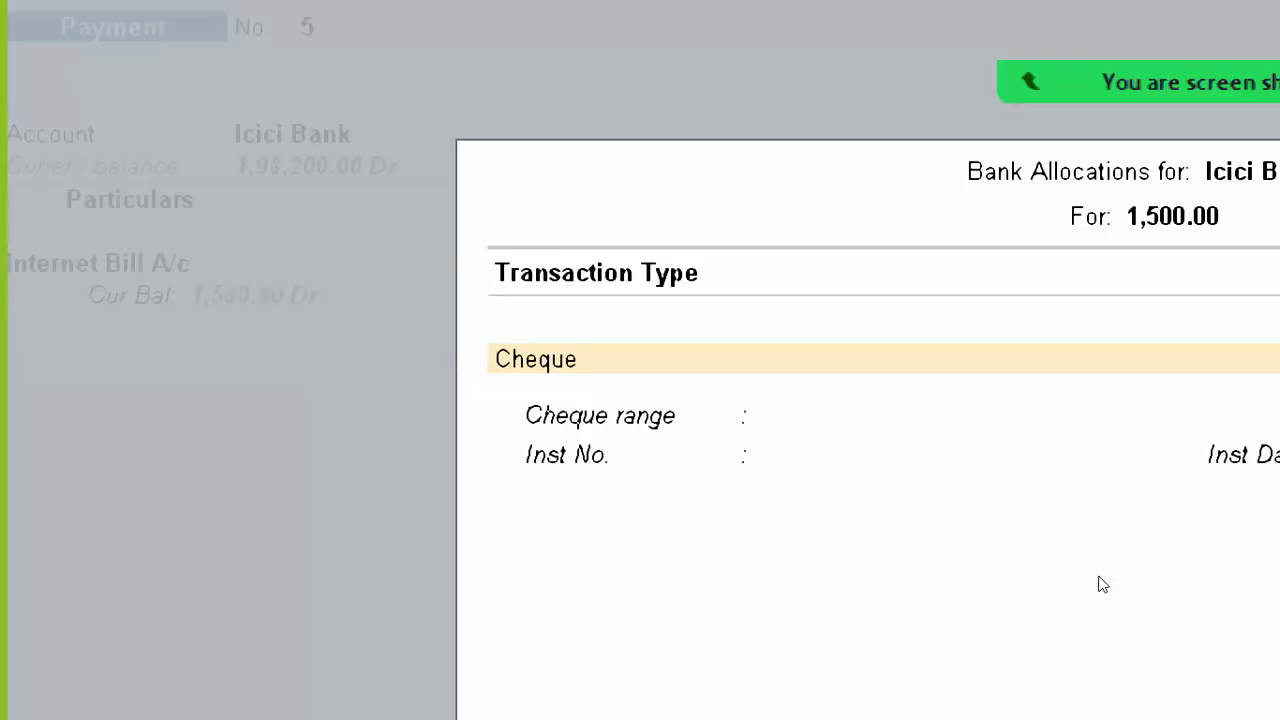
Step: Accept Cheque as the Icici Bank allocation with blank cheque details and save the internet bill payment voucher
key(Return)
key(Return)
key(Return)
key(Return)
key(Return)
key(Return)
key(Return)
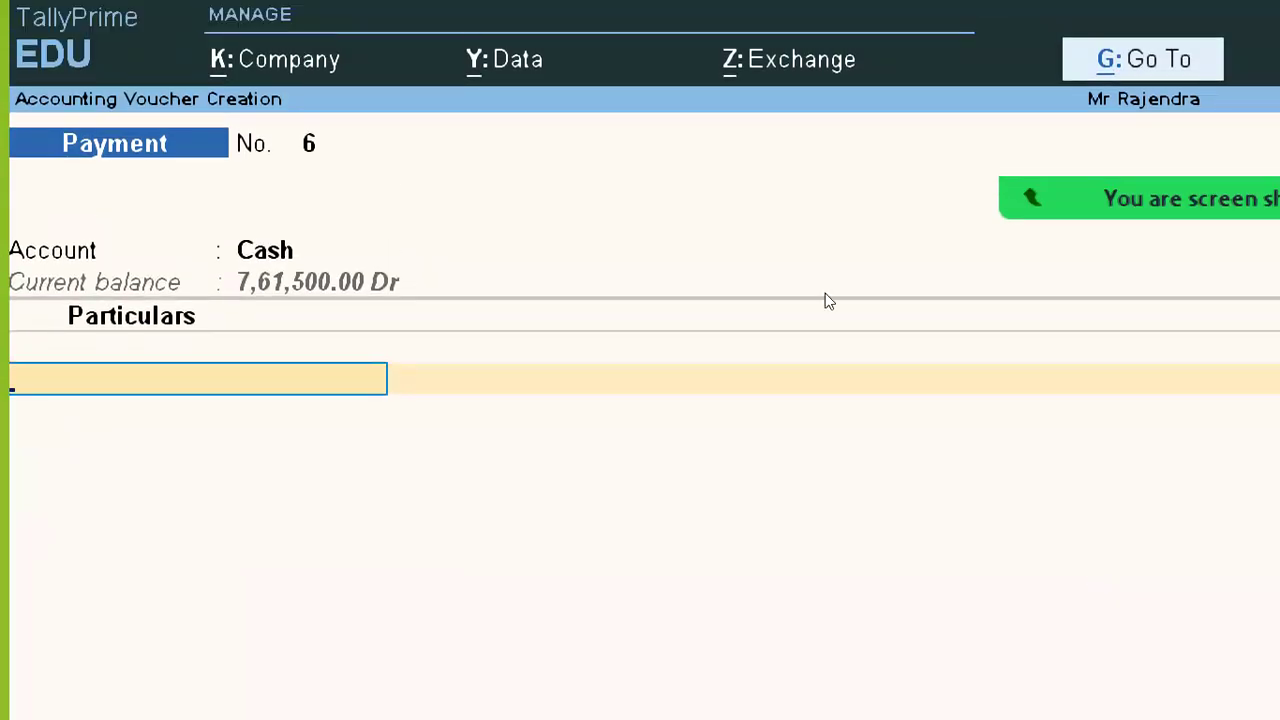
Step: Close the meeting chat window and switch to the Word problem sheet to check the next transaction
key(alt+Tab)
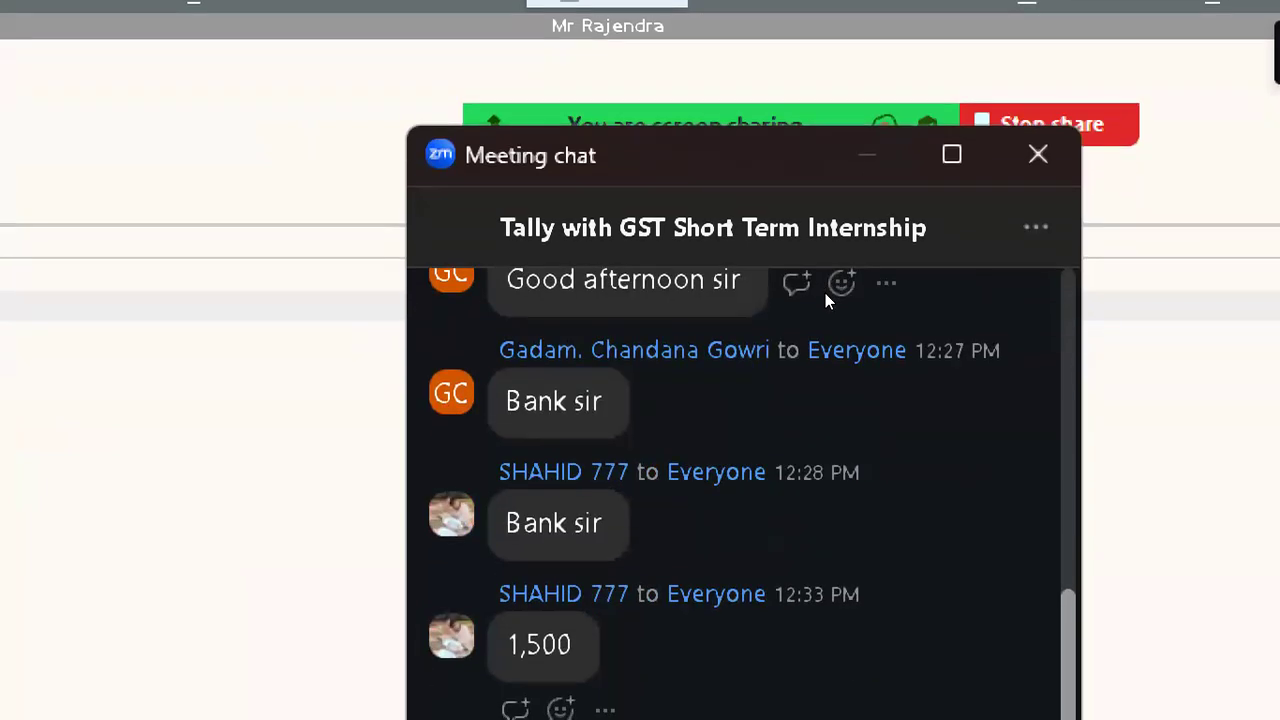
click(1038, 152)
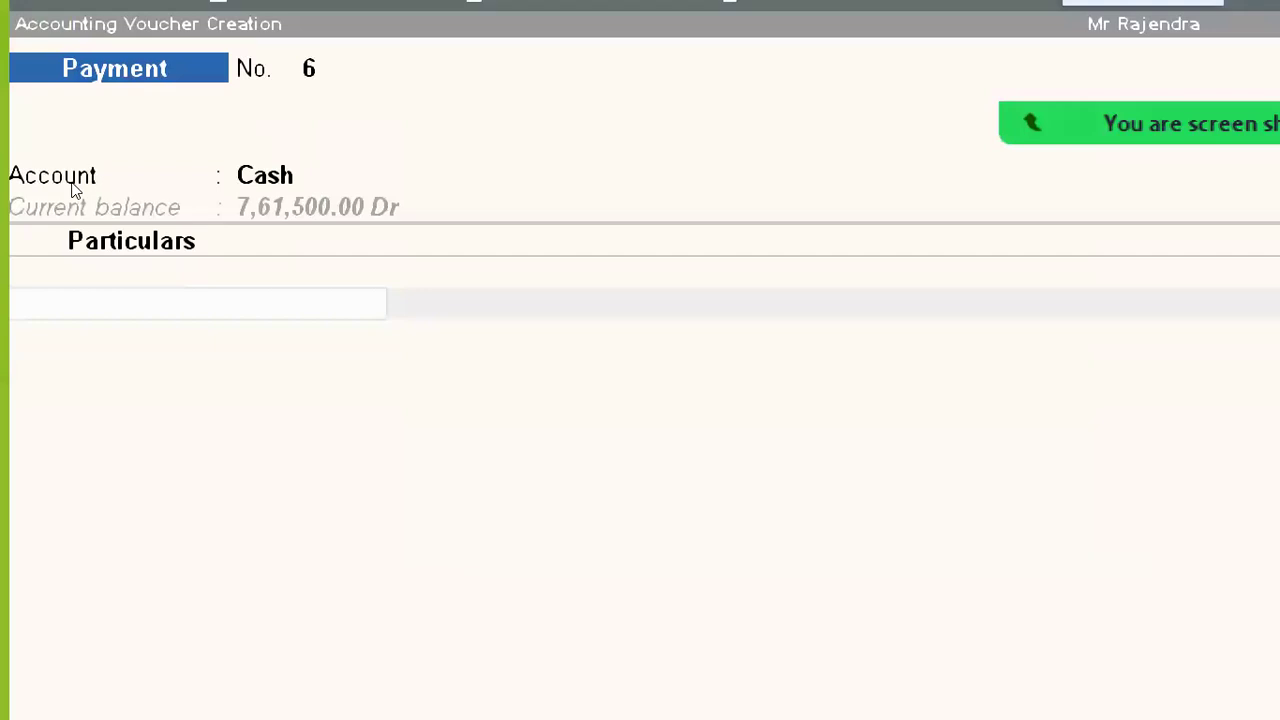
key(alt+Tab)
key(alt+Tab)
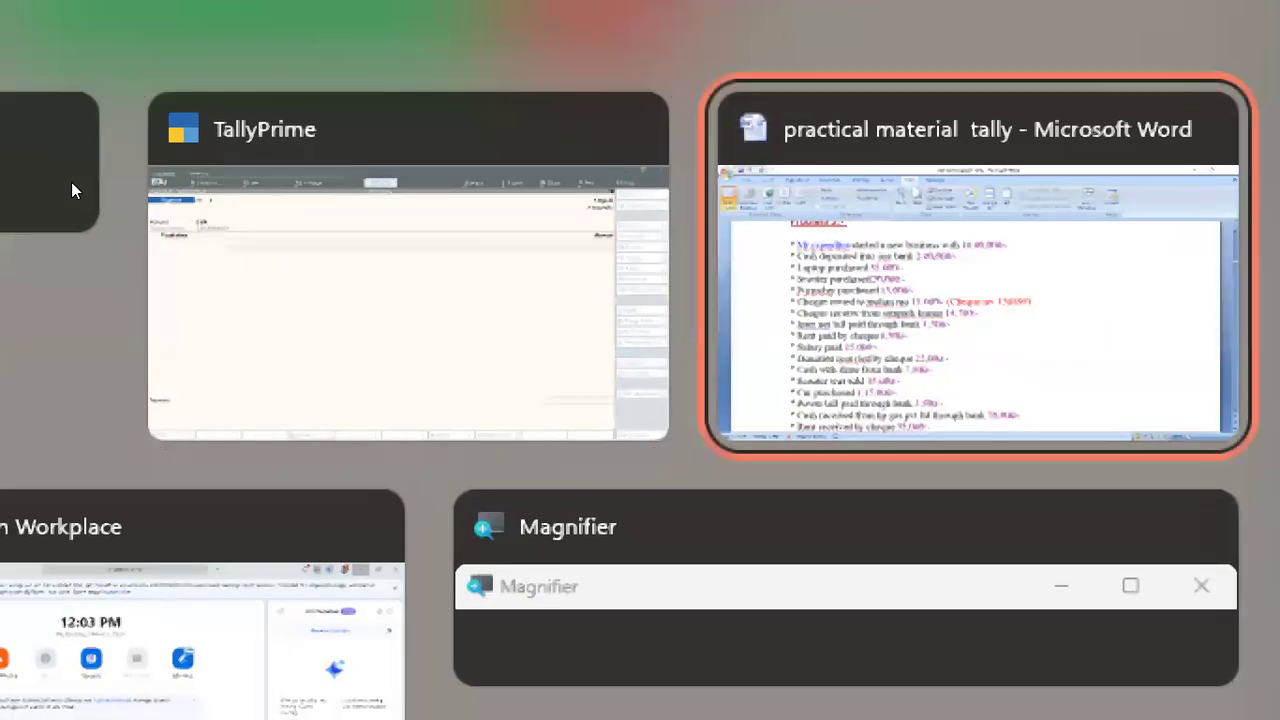
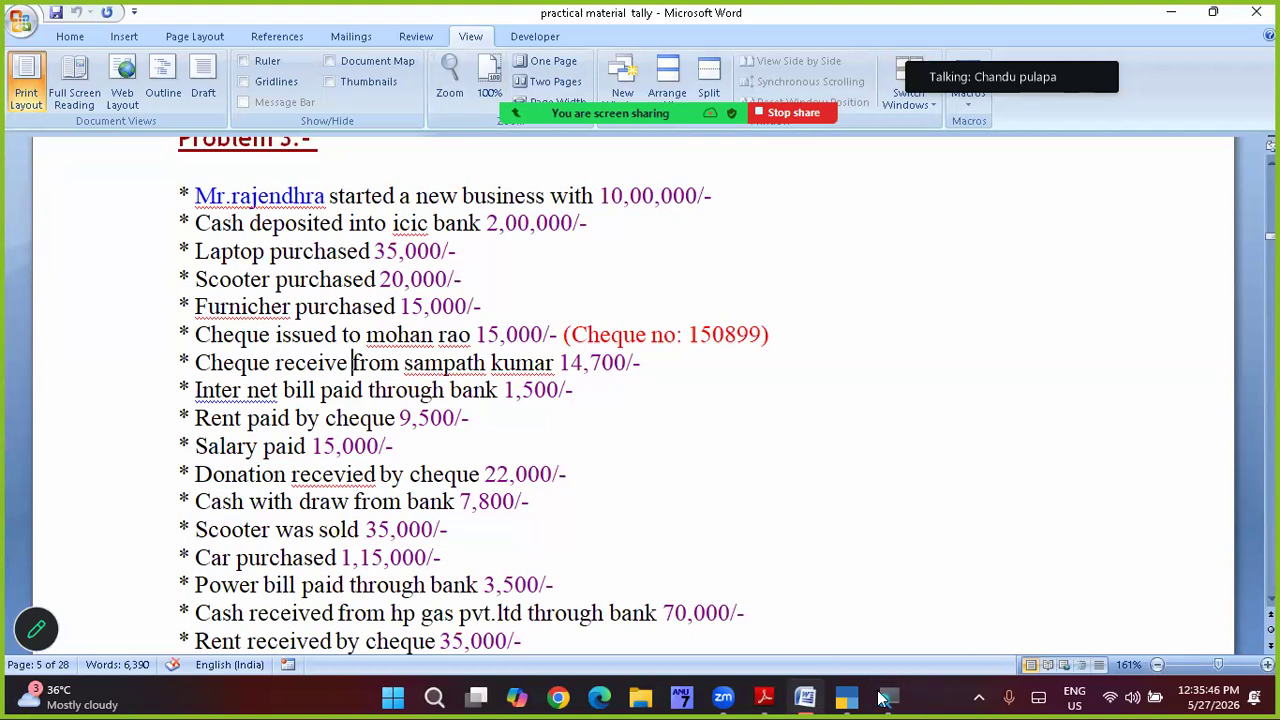
Step: Switch to TallyPrime and fill a payment voucher with Cash as the account and Salary A/c as the particulars
click(846, 697)
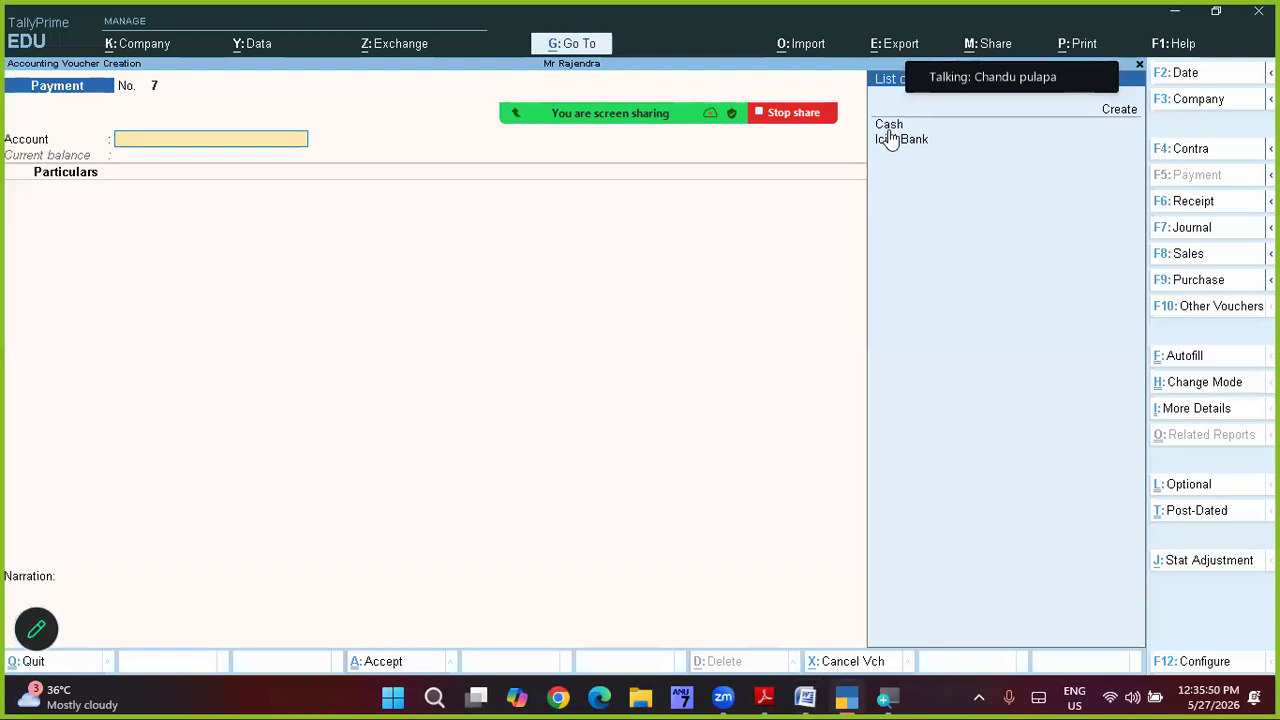
key(Return)
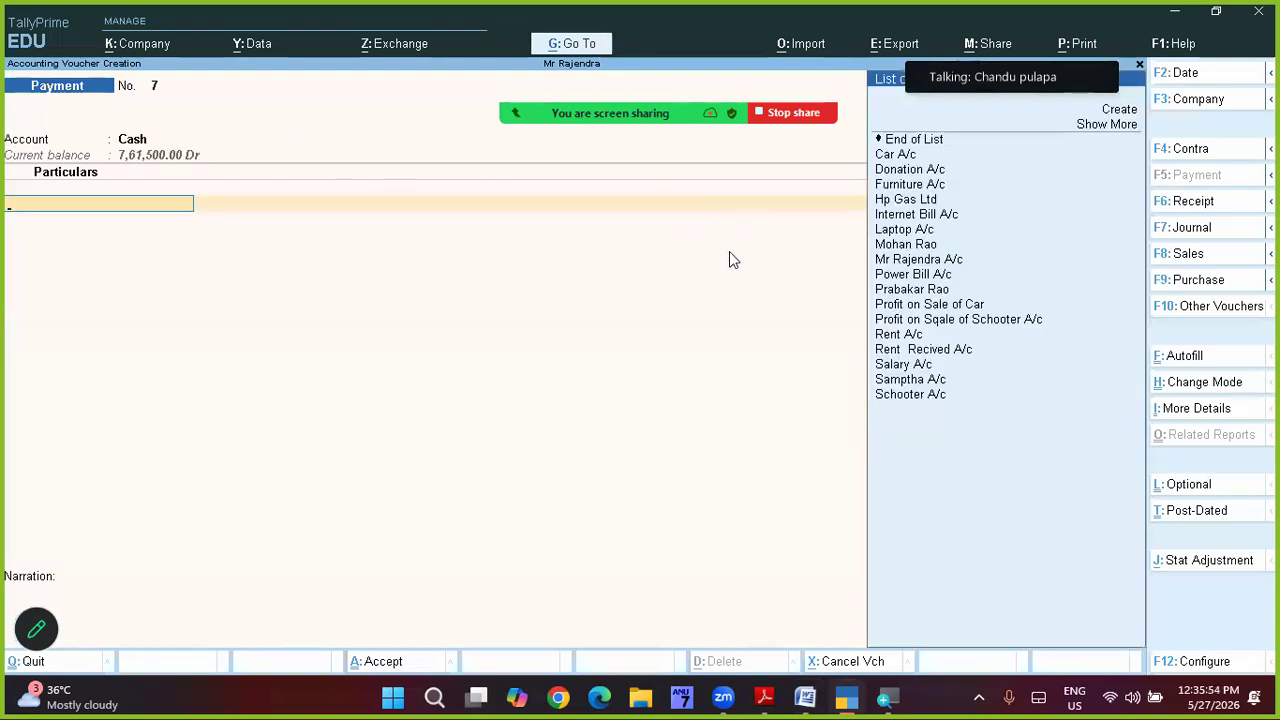
click(922, 370)
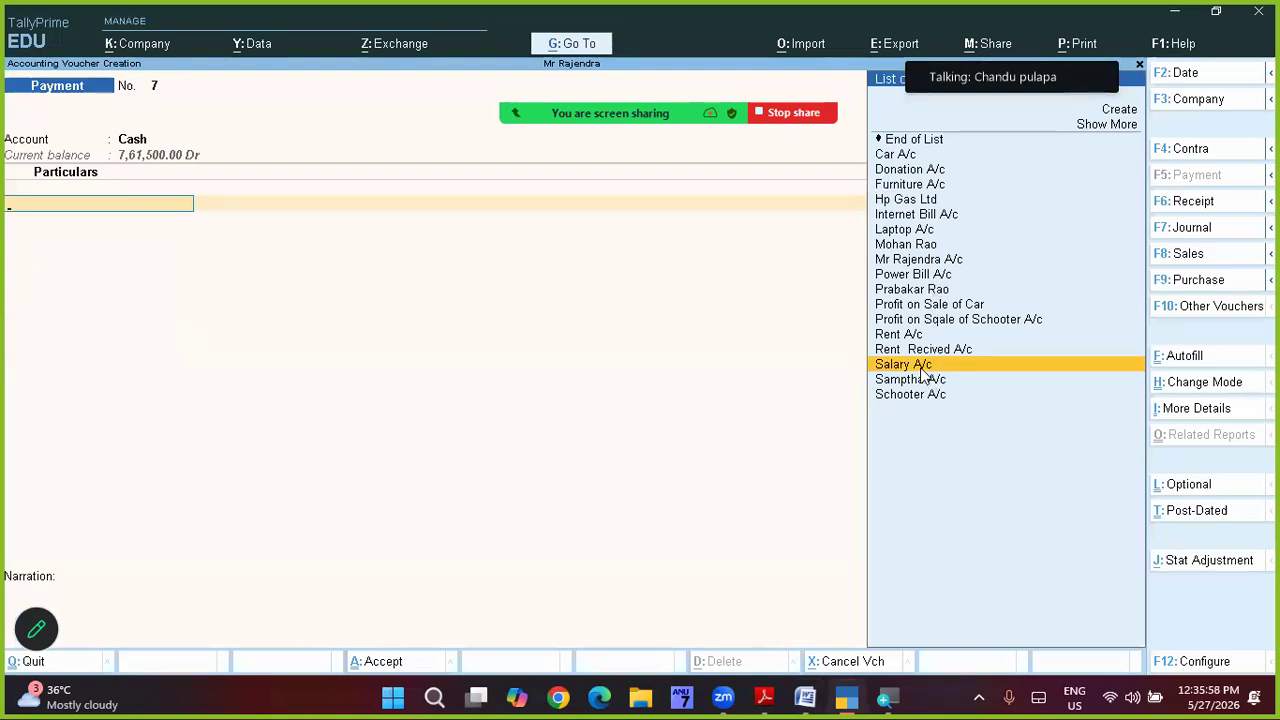
click(922, 368)
Step: Check the salary amount in the Word problem sheet, then enter 15000 in the TallyPrime payment voucher and save it without a narration
key(alt+Tab)
key(alt+Tab)
key(alt+Tab)
key(alt+Tab)
key(alt+Tab)
key(alt+Tab)
key(alt+Tab)
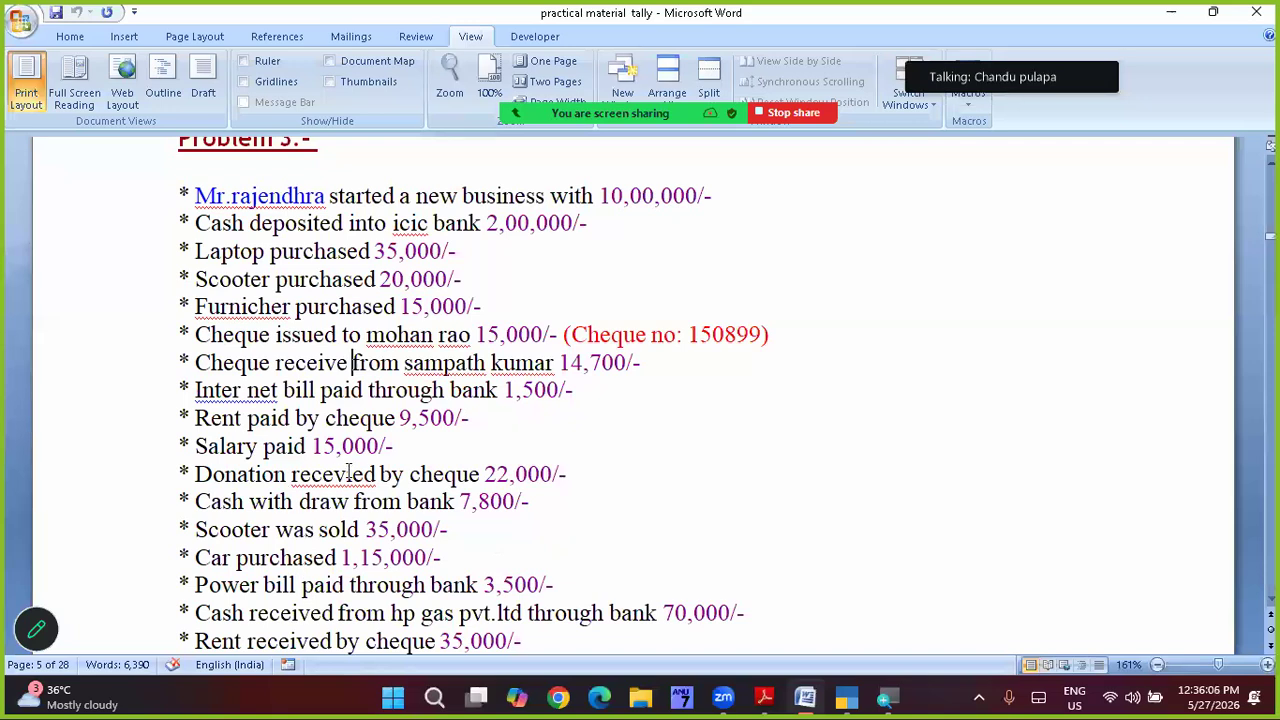
key(alt+Tab)
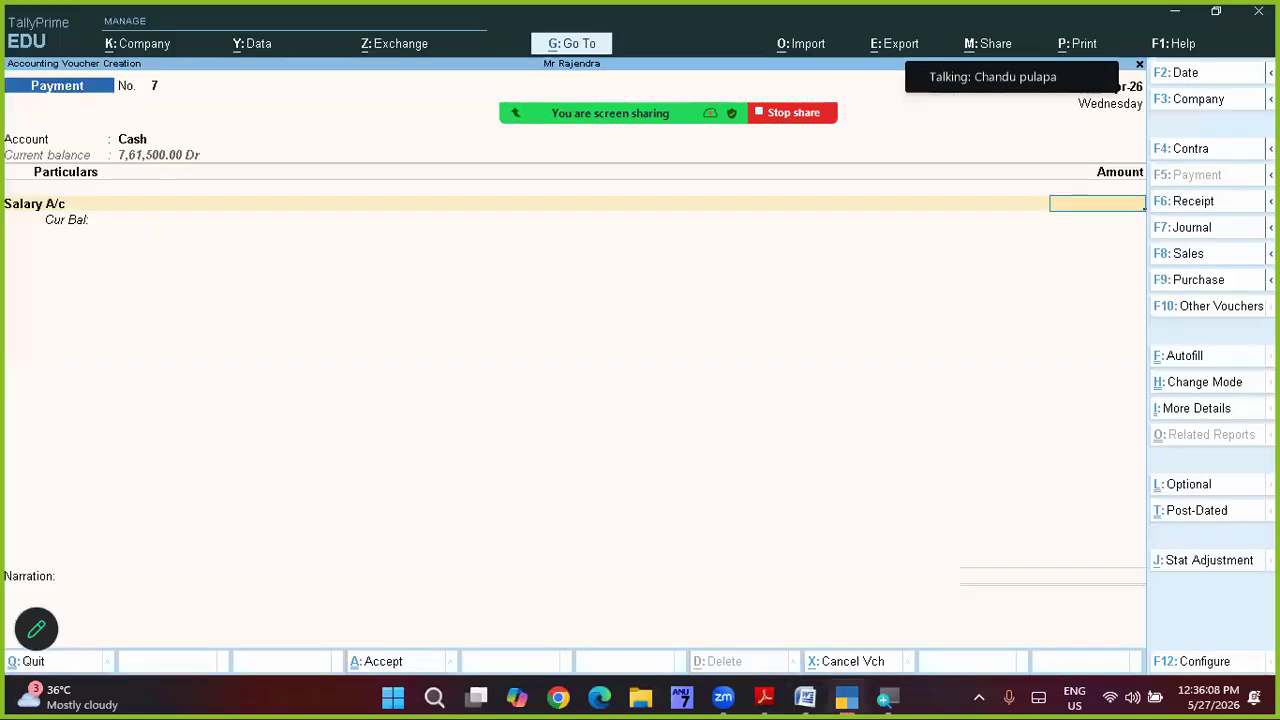
text(15000)
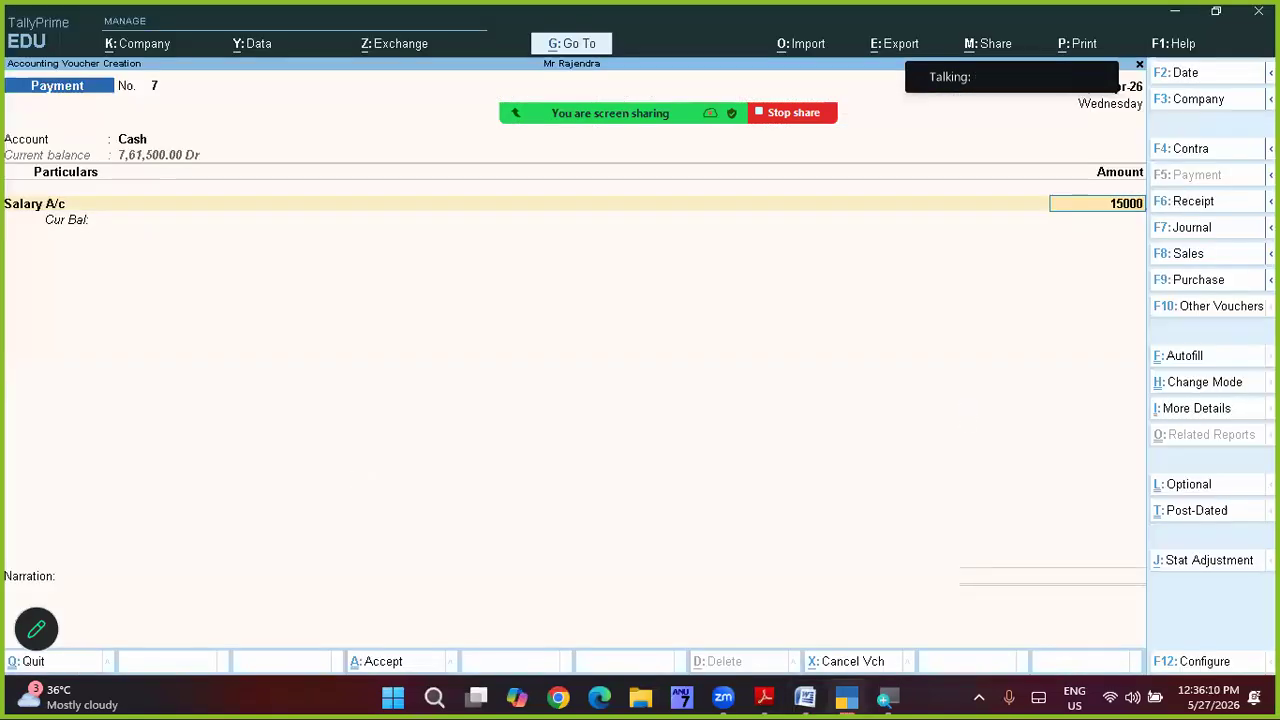
key(Return)
key(Return)
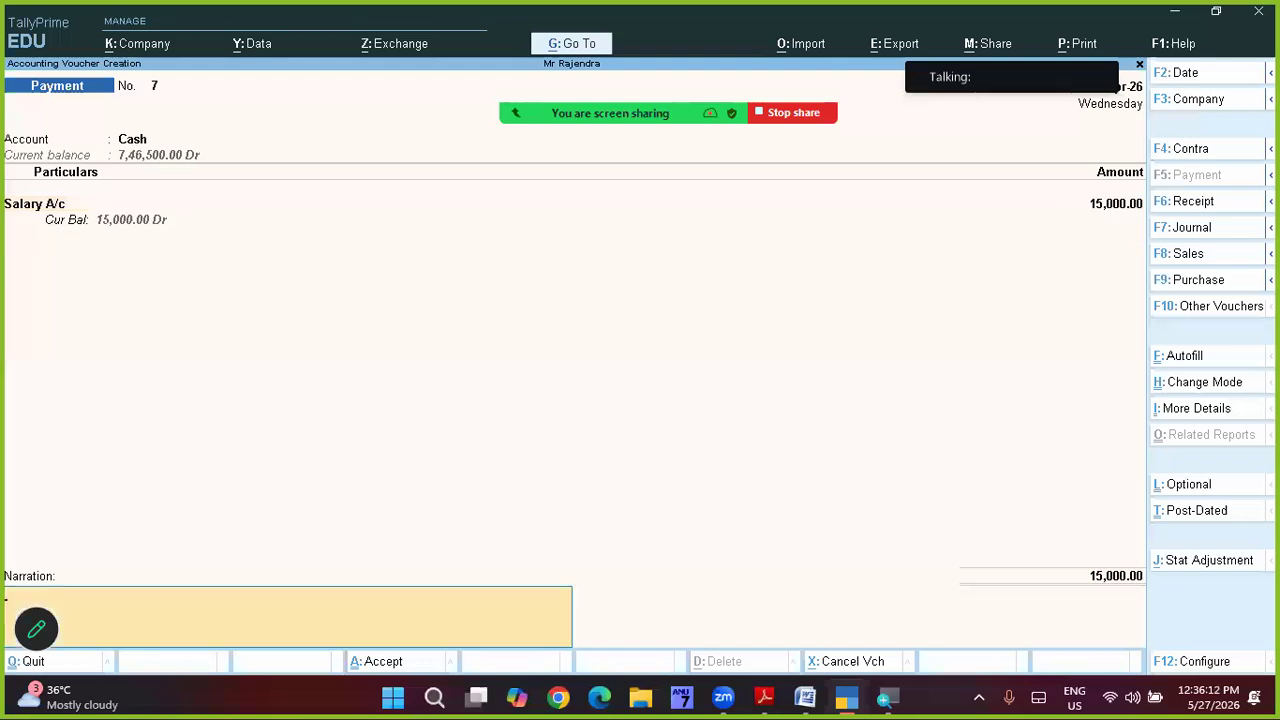
key(Return)
key(Return)
Step: Check the donation transaction in the Word problem sheet and return to voucher creation in TallyPrime
key(alt+Tab)
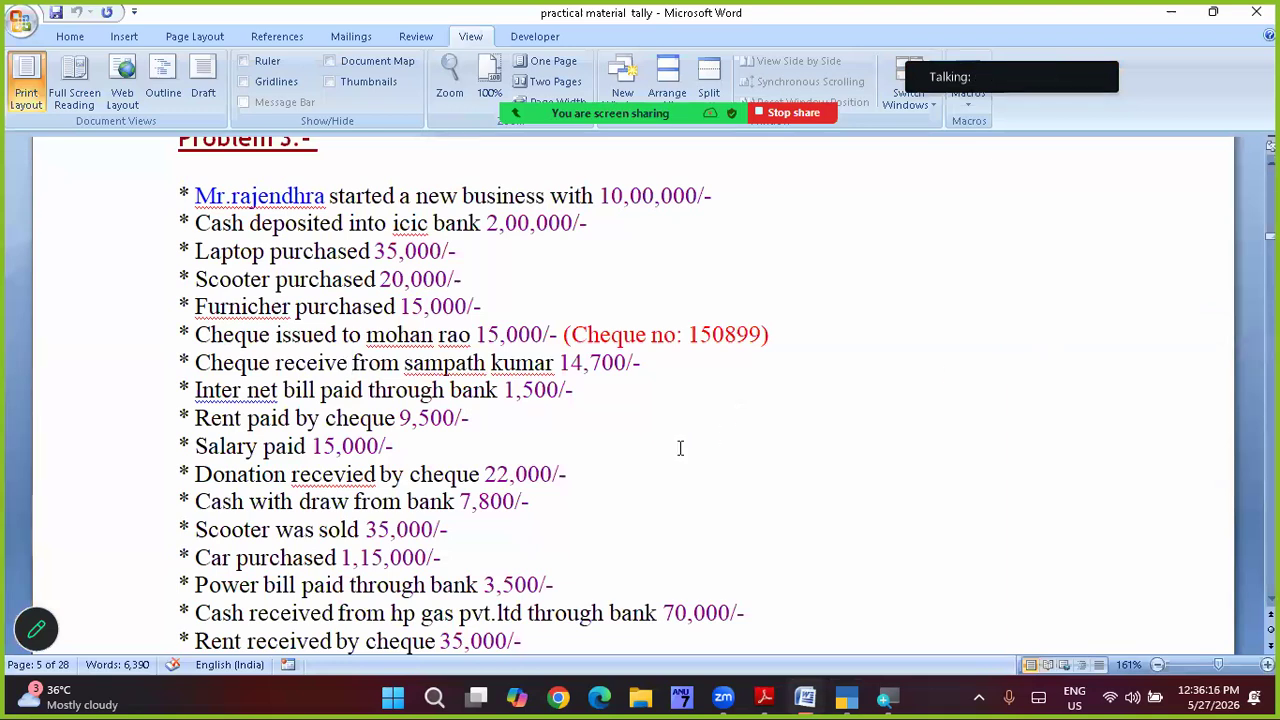
drag(196, 474, 562, 475)
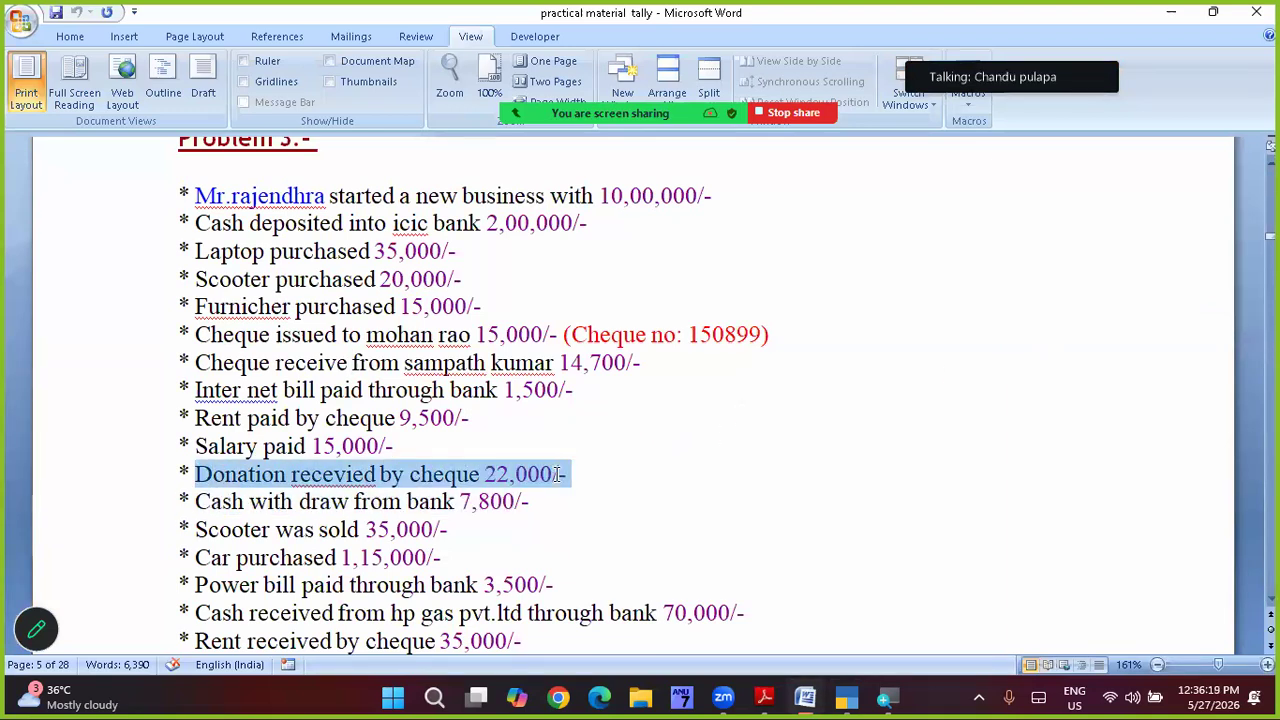
click(480, 466)
key(alt+Tab)
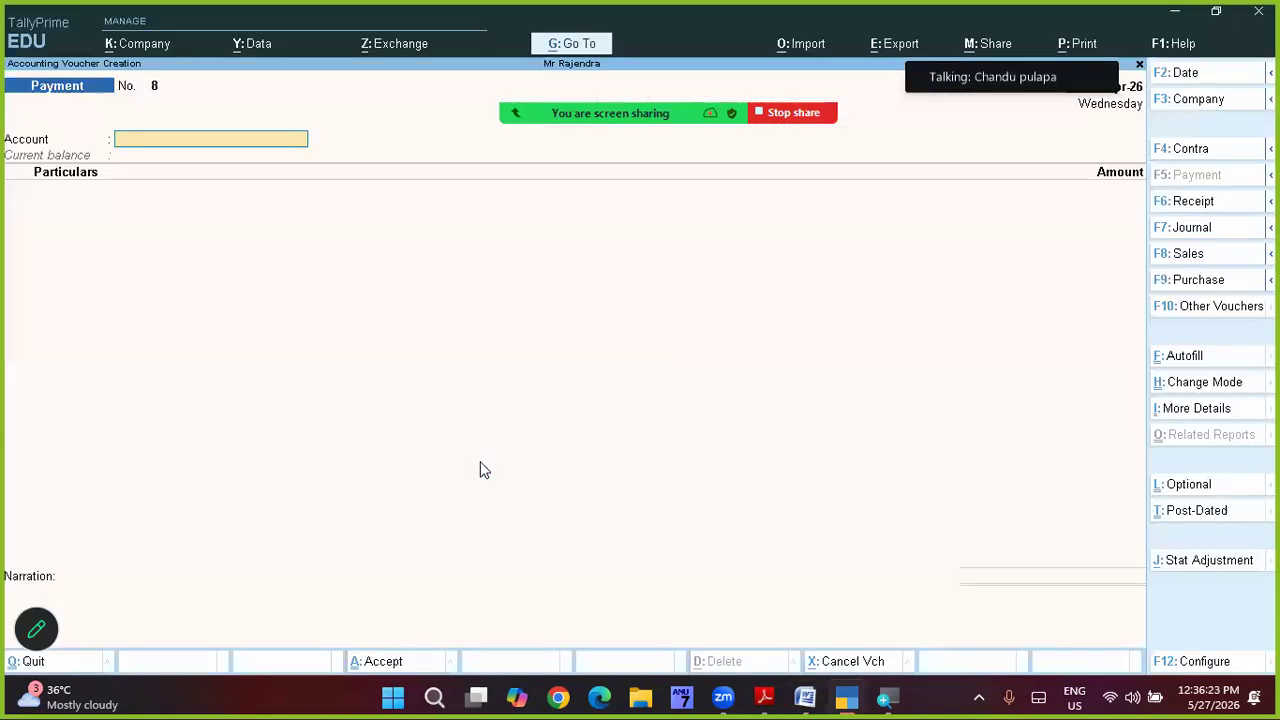
Step: Switch to a receipt voucher and set Icici Bank as the account with Donation A/c as the particulars
click(130, 146)
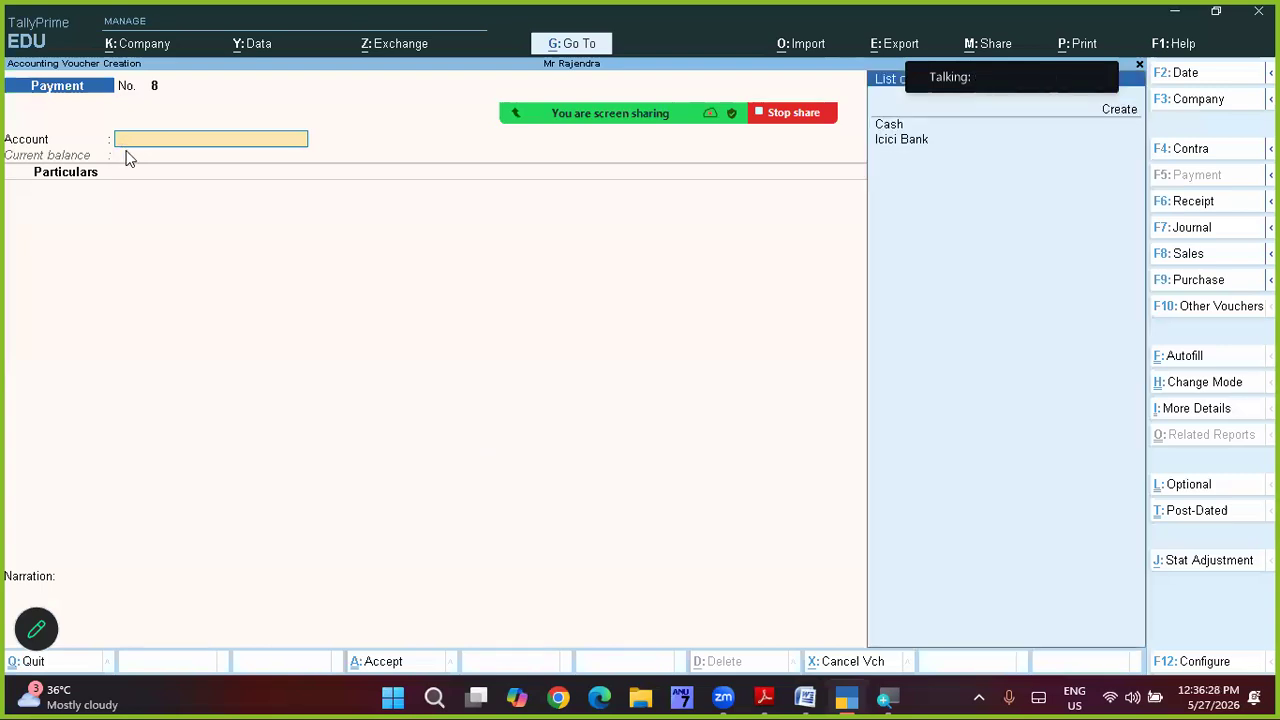
key(F6)
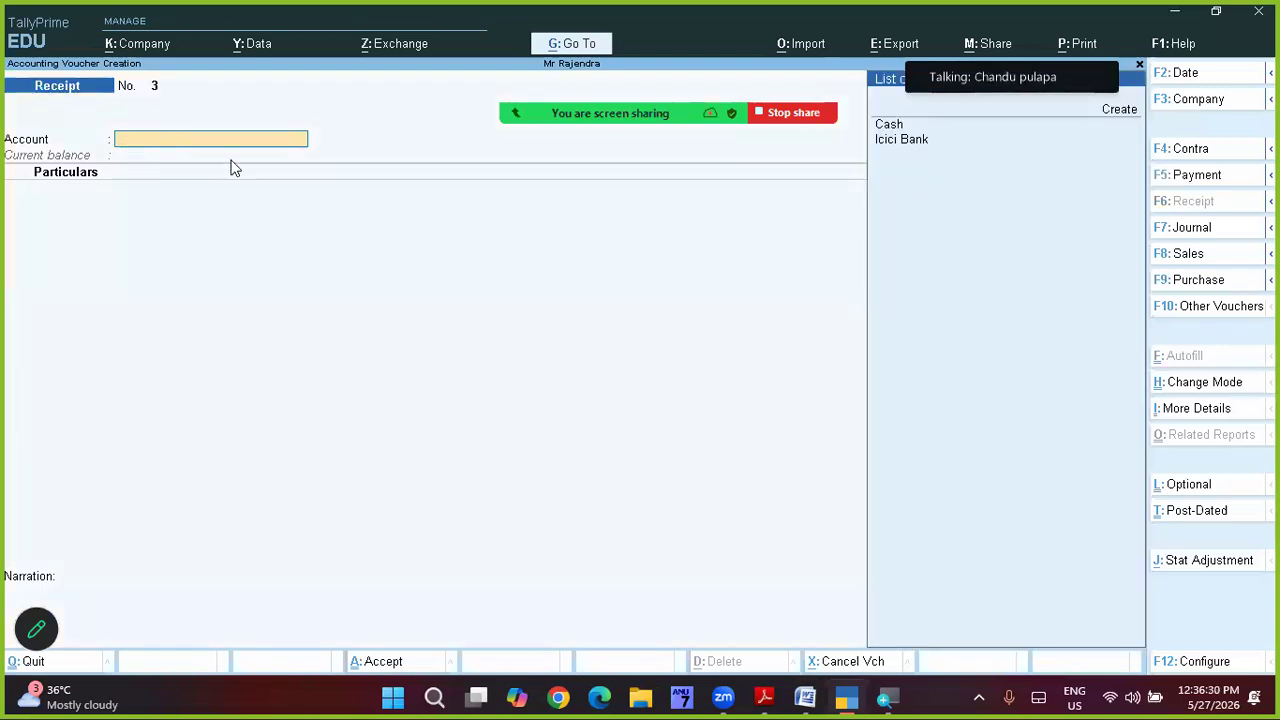
click(890, 145)
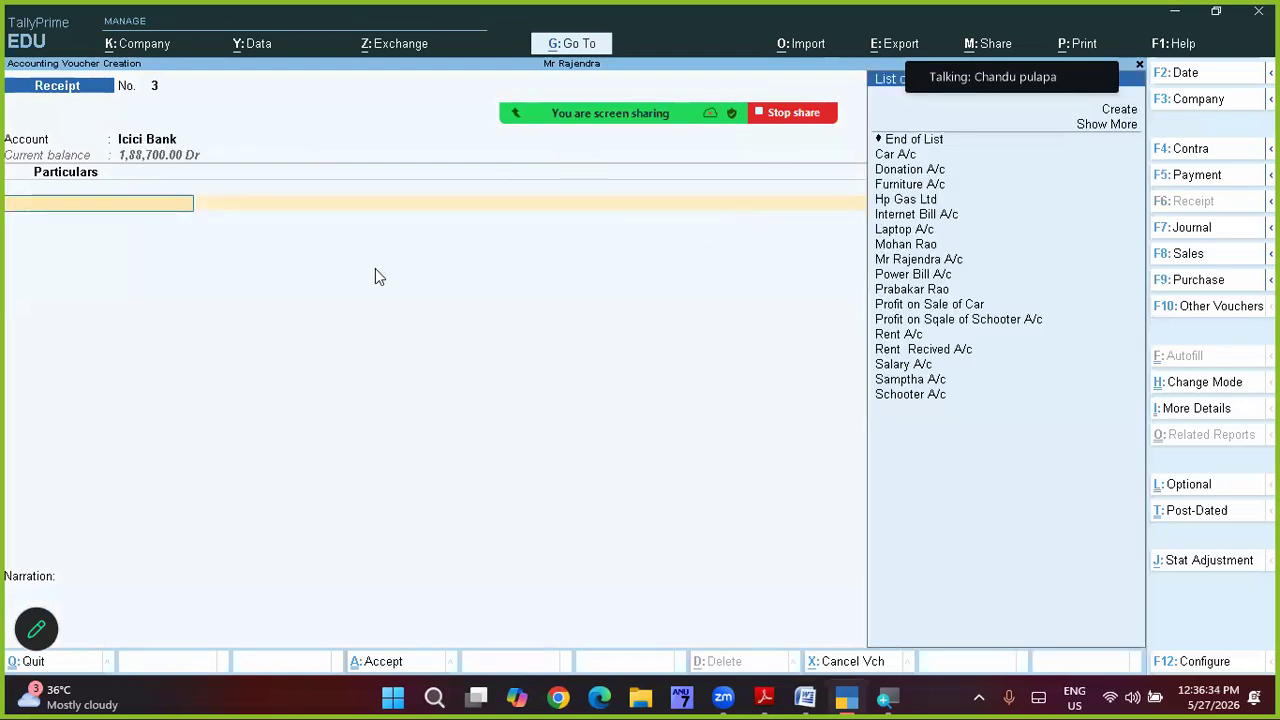
click(928, 170)
Step: Check the donation amount in the Word problem sheet, then enter 22000 in the TallyPrime receipt voucher and save it with the default Cheque/DD bank allocation
key(alt+Tab)
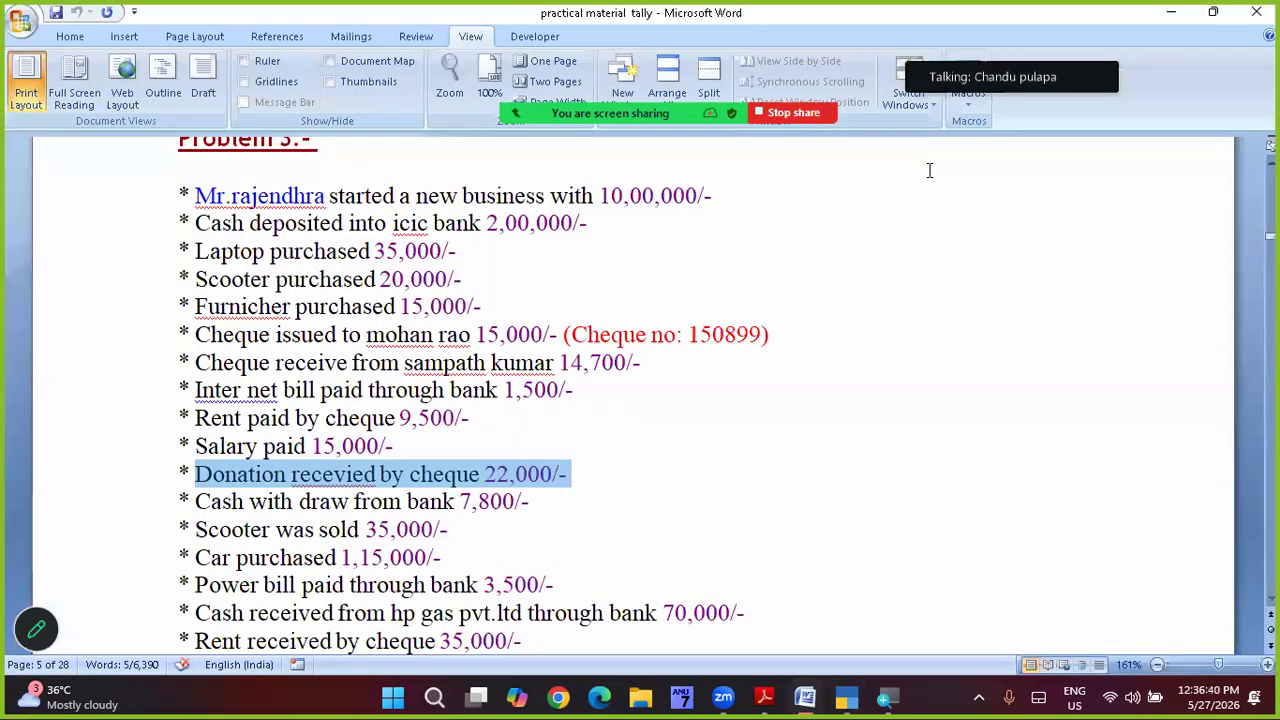
key(alt+Tab)
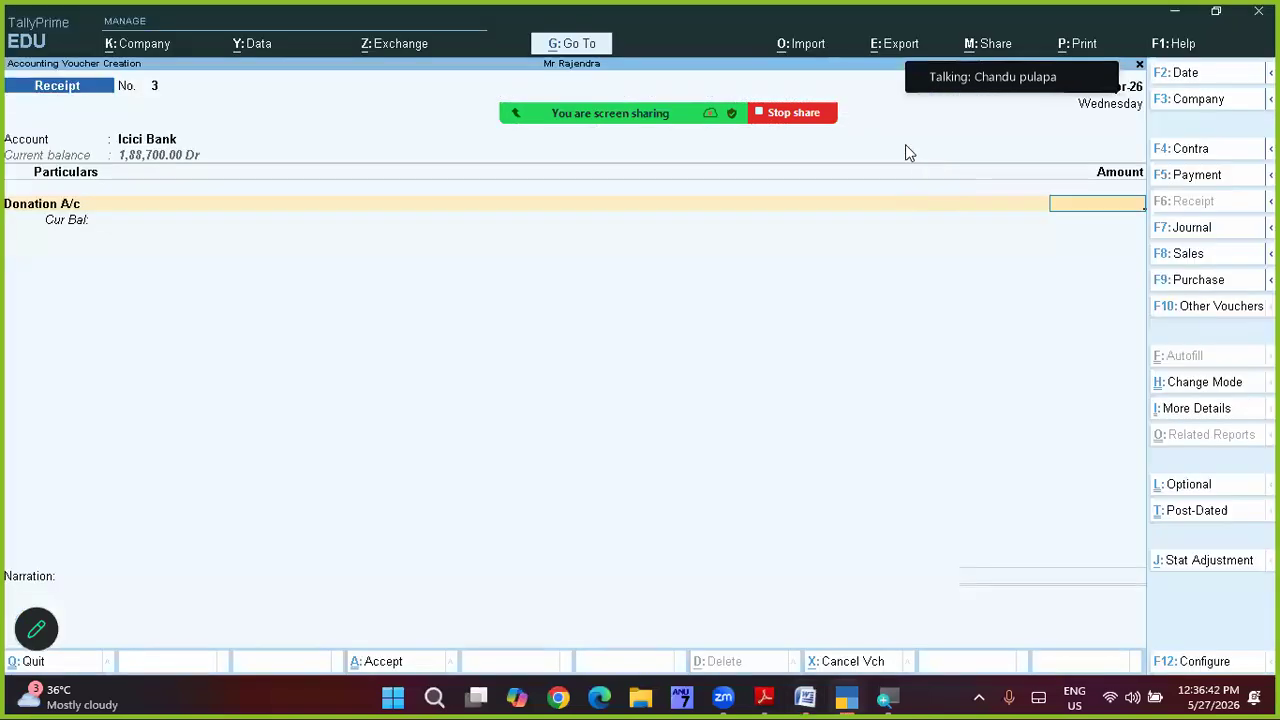
text(220000.00)
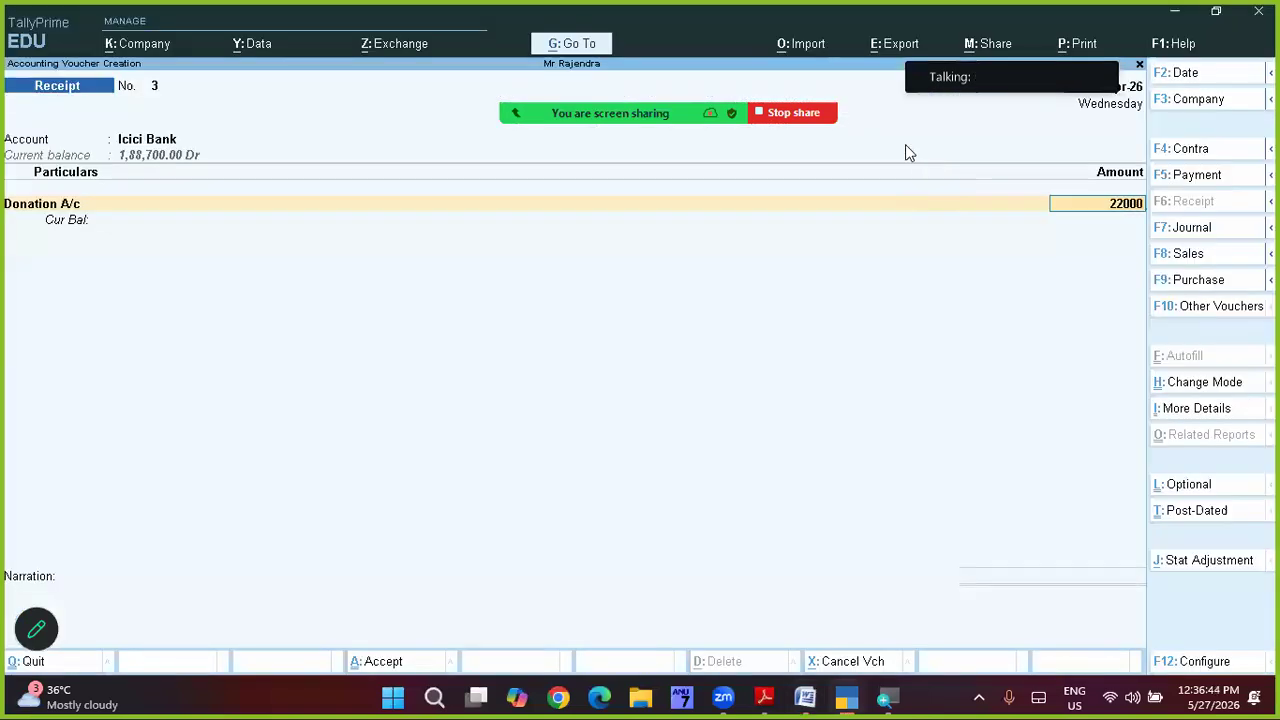
key(Return)
key(Return)
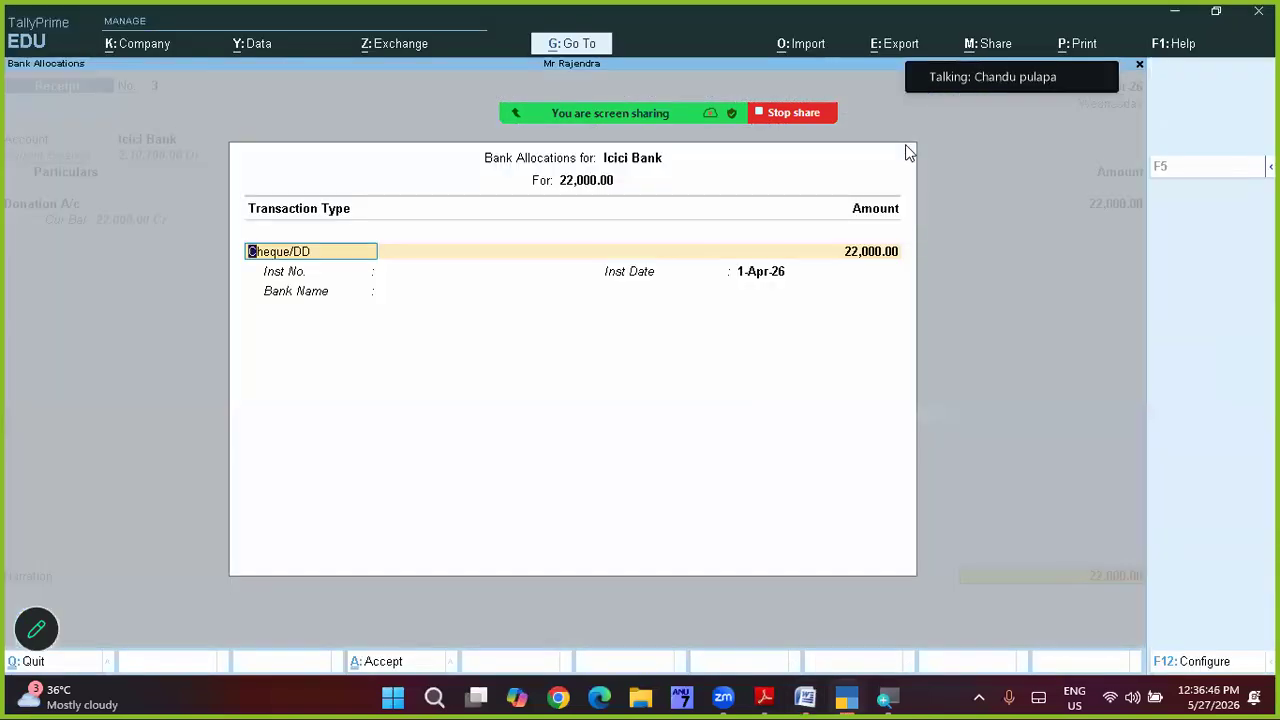
key(Return)
key(Return)
key(Return)
key(Return)
key(Return)
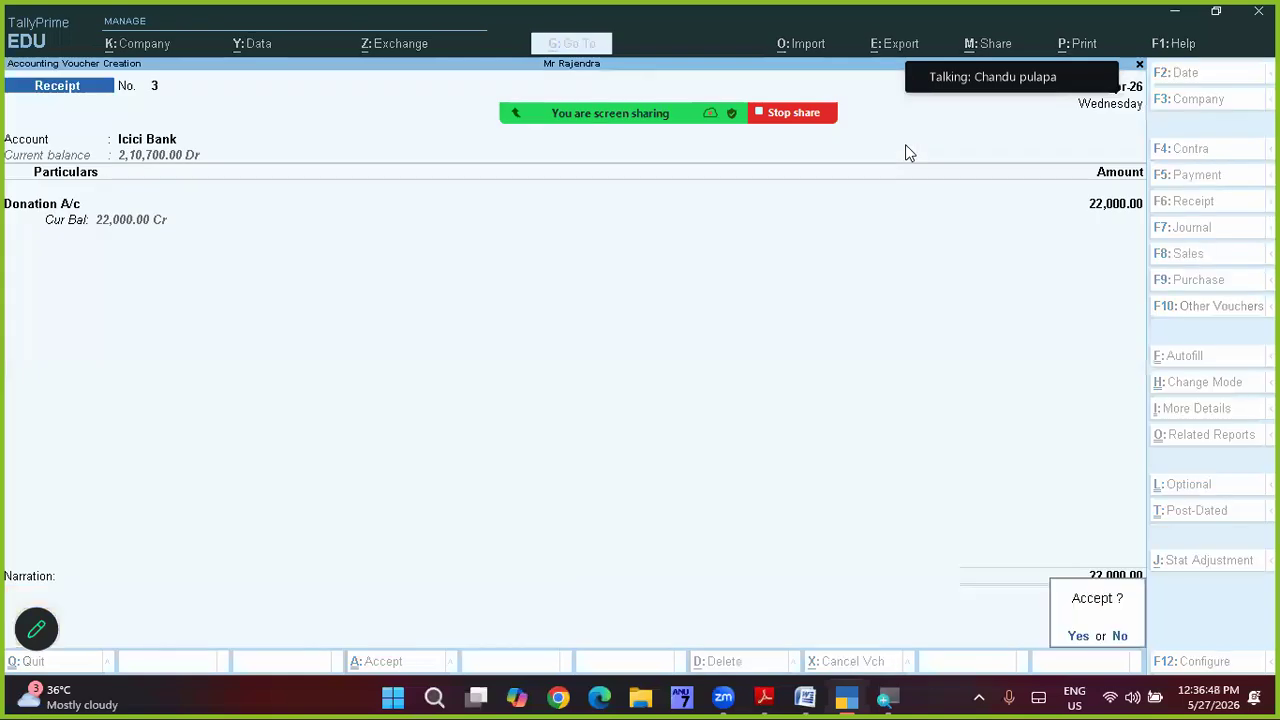
key(Return)
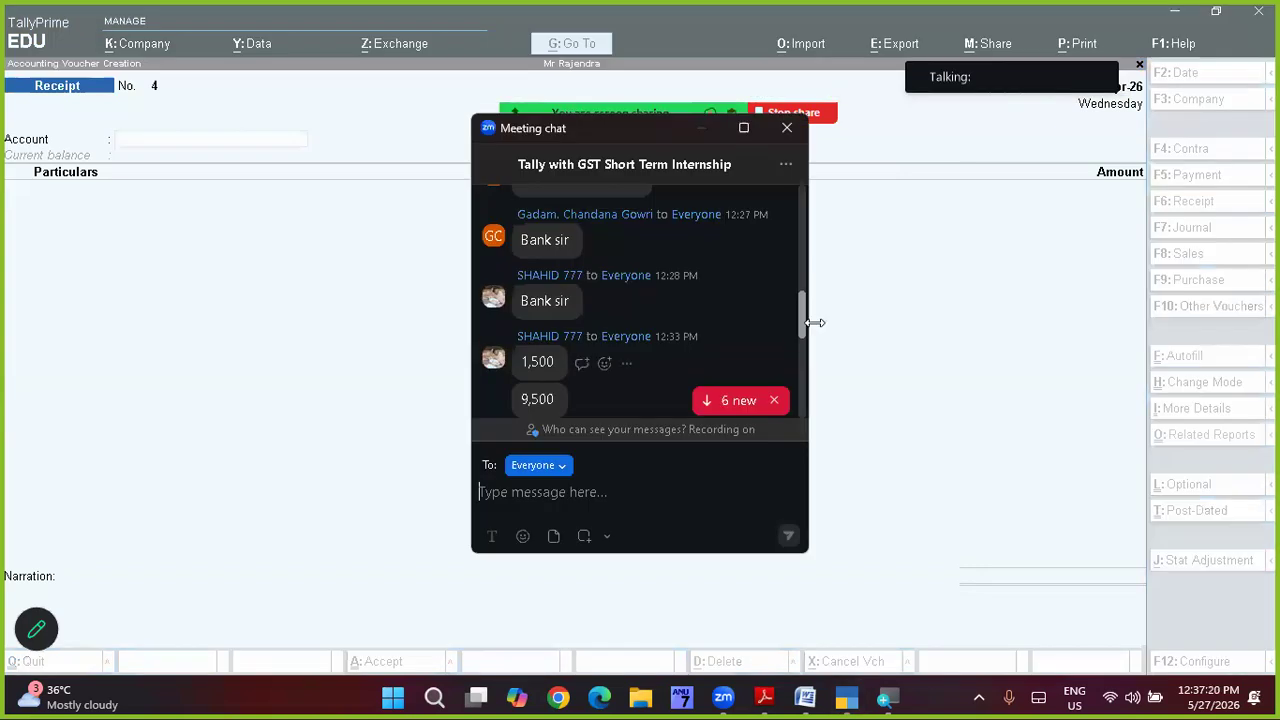
Step: Read the recent participant replies in the meeting chat, close it and return to the TallyPrime voucher
scroll(815, 322, down, 6)
scroll(815, 322, up, 2)
scroll(815, 322, up, 1)
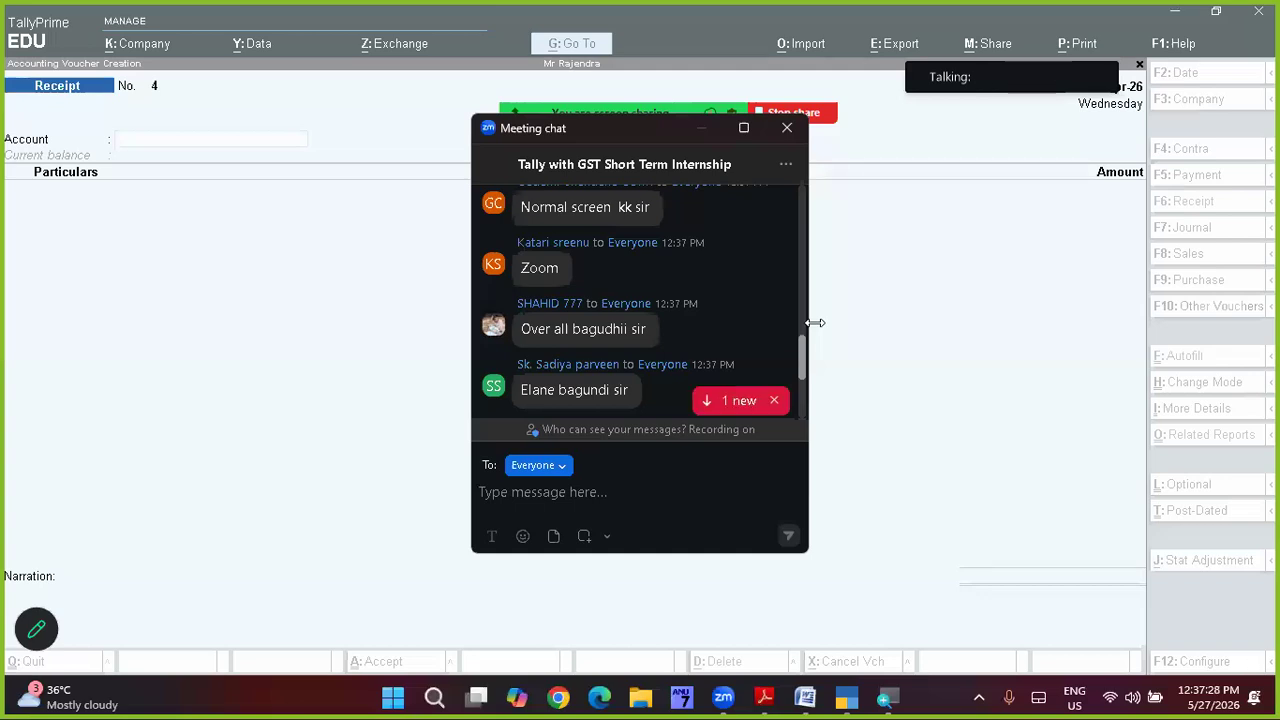
scroll(815, 322, up, 5)
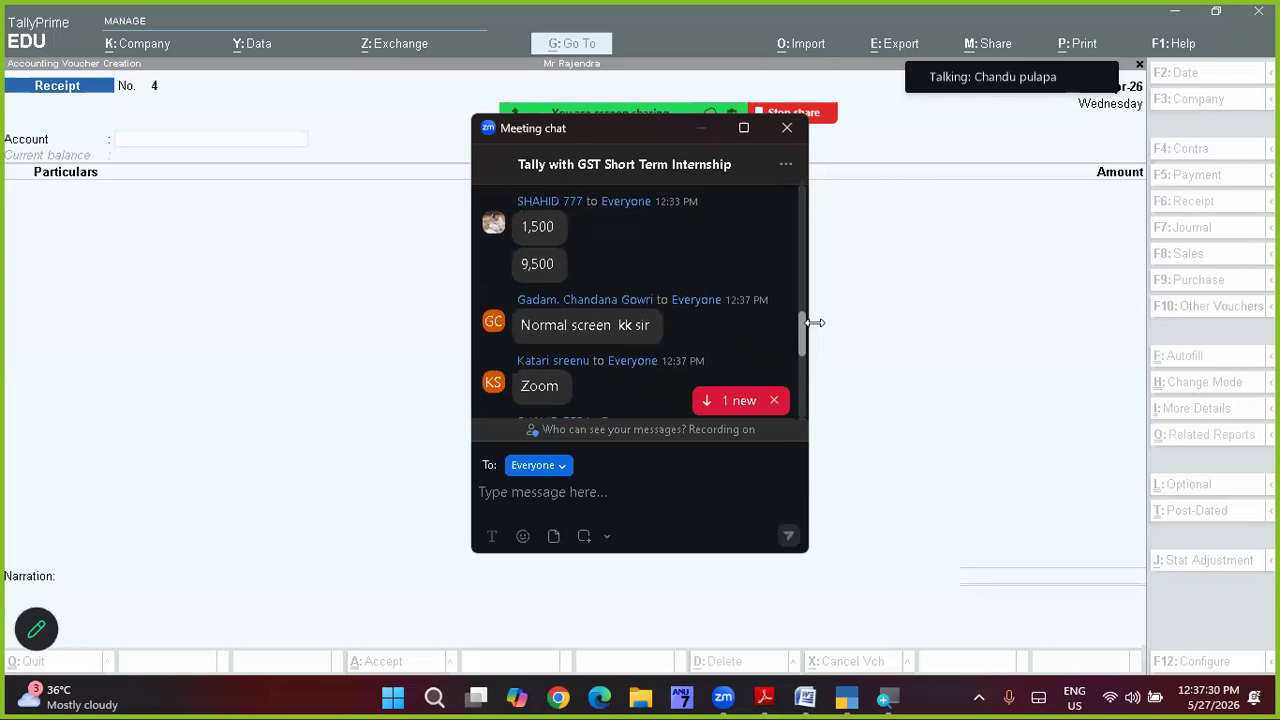
scroll(815, 322, down, 5)
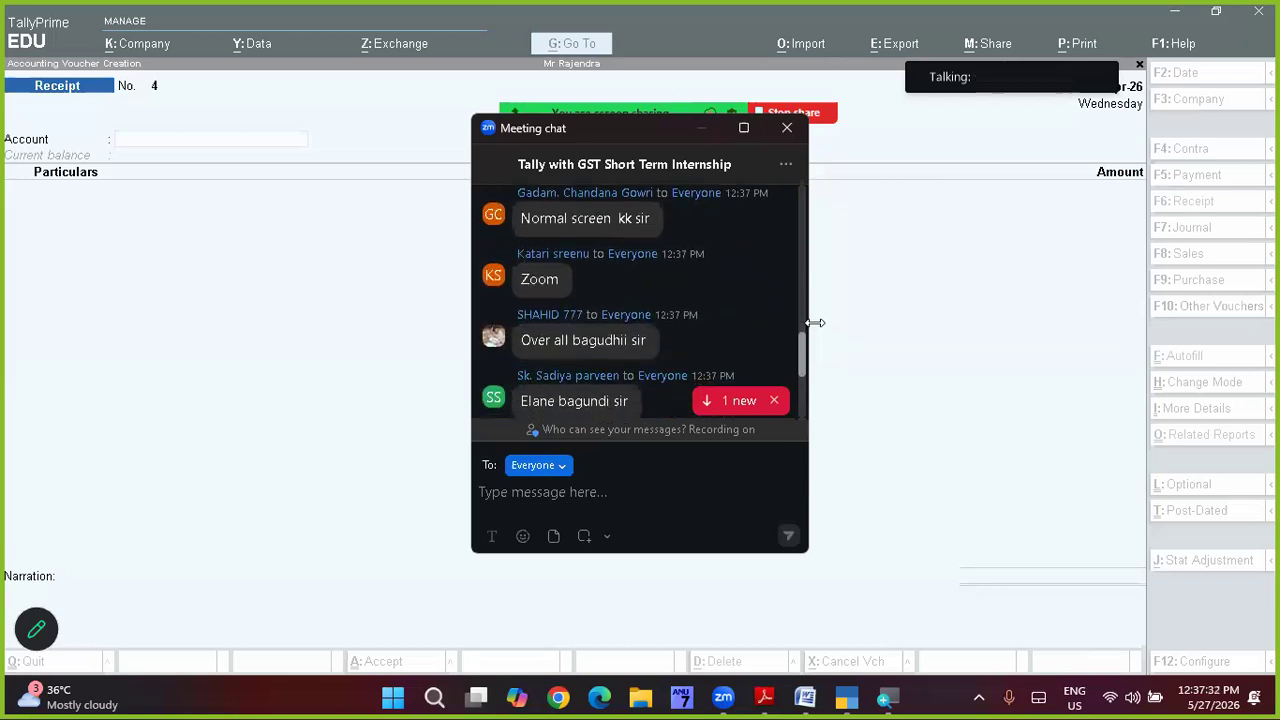
scroll(815, 322, down, 3)
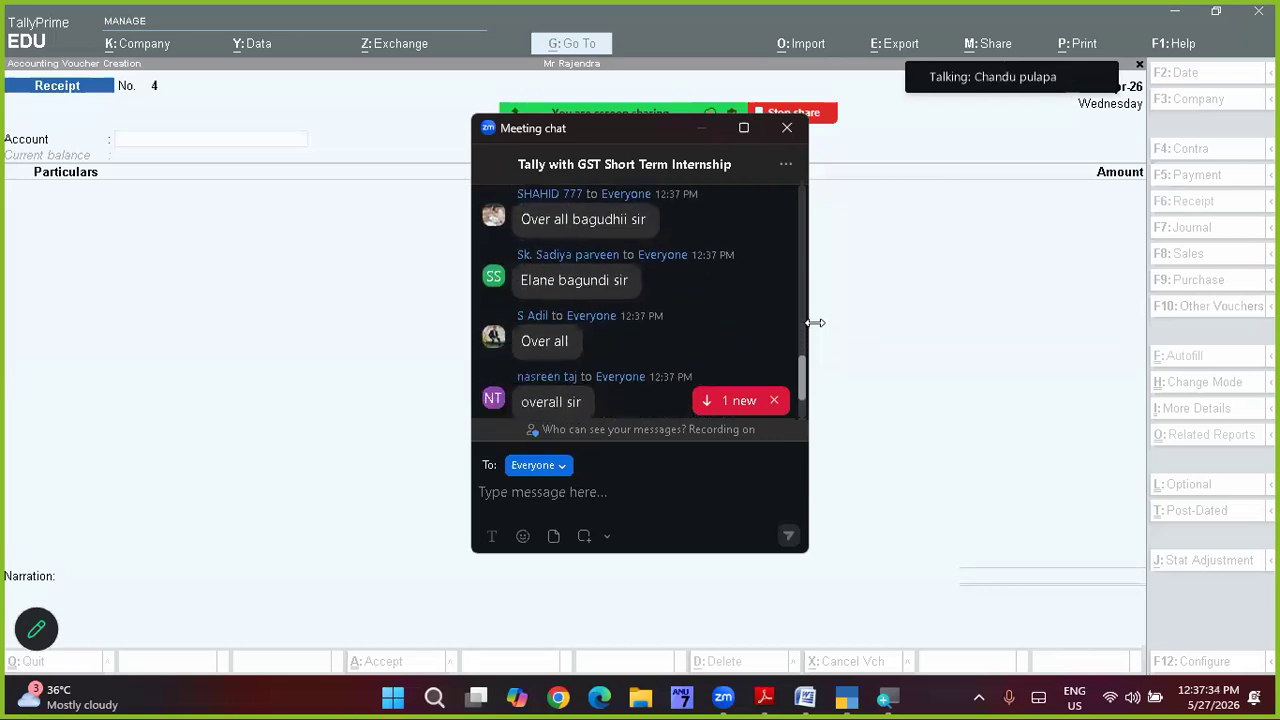
scroll(815, 322, down, 3)
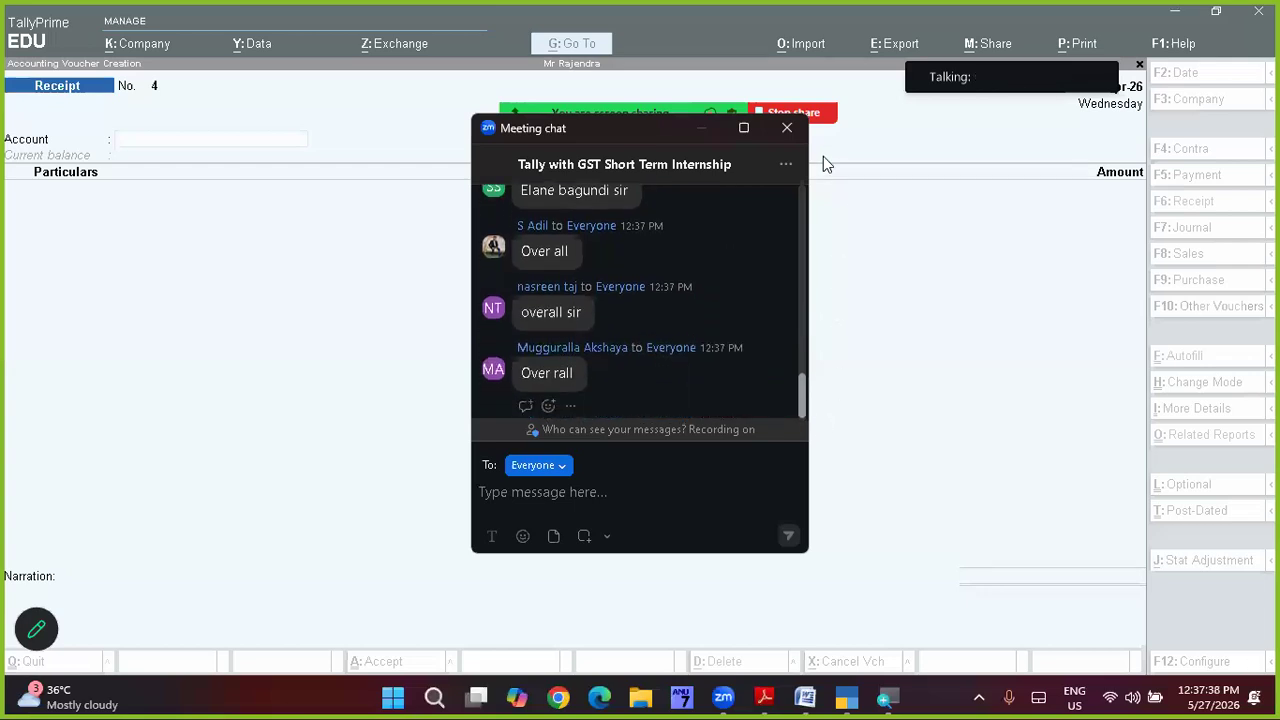
click(787, 128)
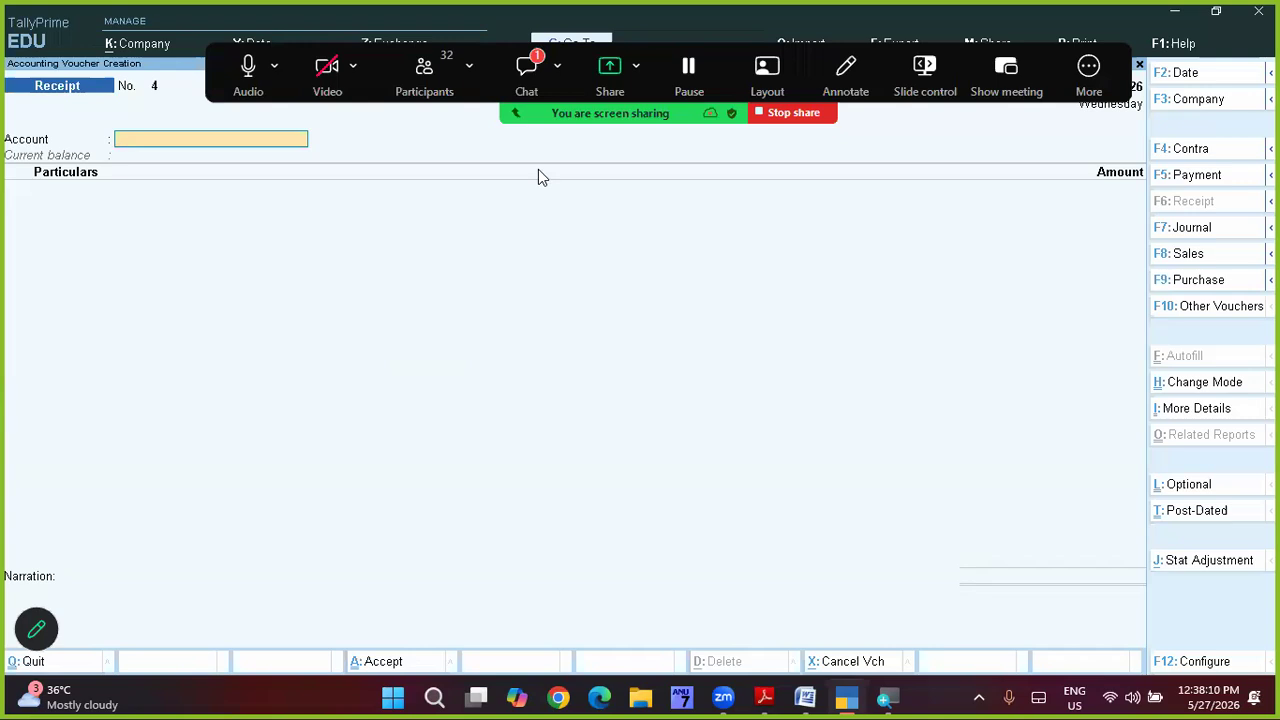
click(526, 75)
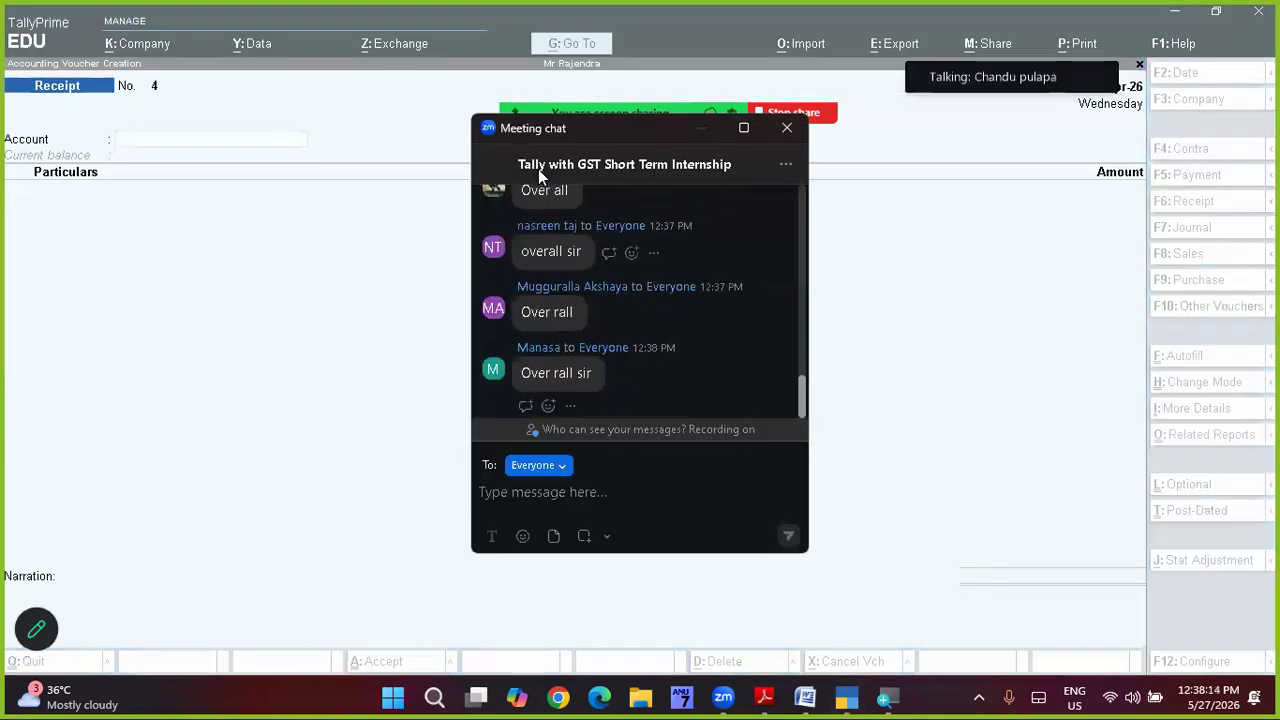
key(Escape)
click(150, 165)
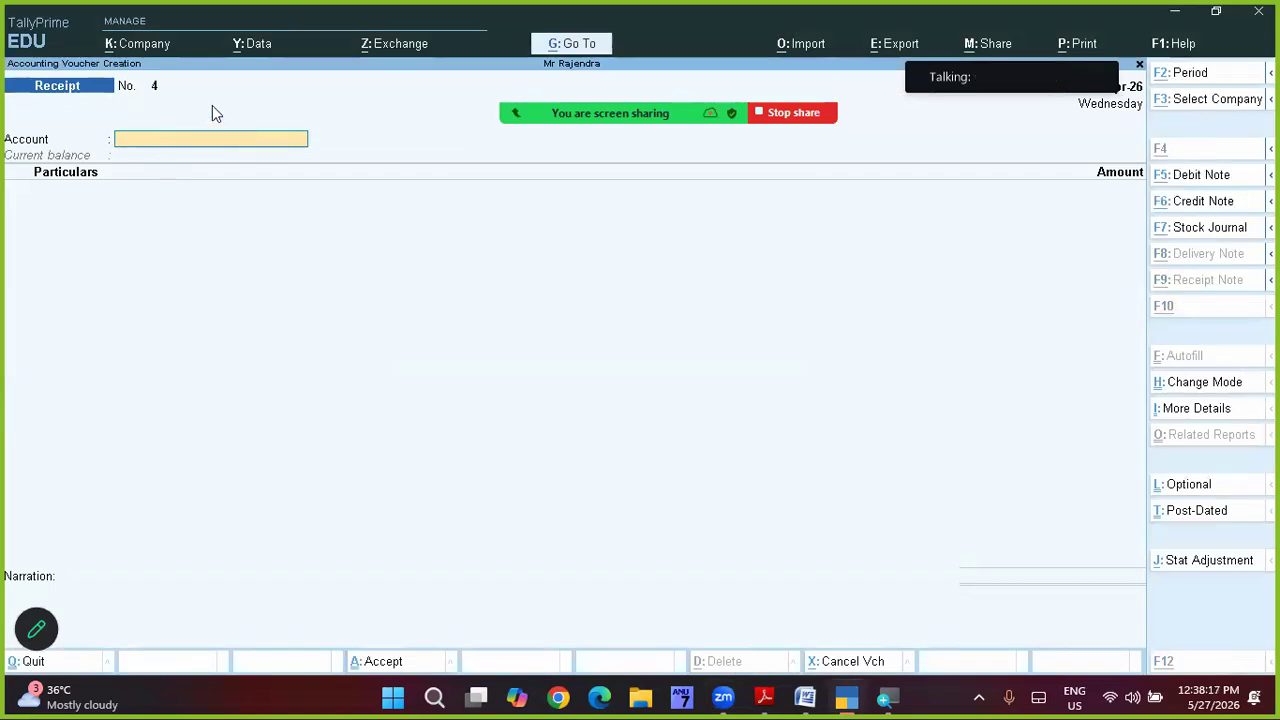
Step: Check the cash withdrawal in the Word problem sheet, then fill a TallyPrime contra voucher with Cash as the account and Icici Bank as the particulars
key(alt+Tab)
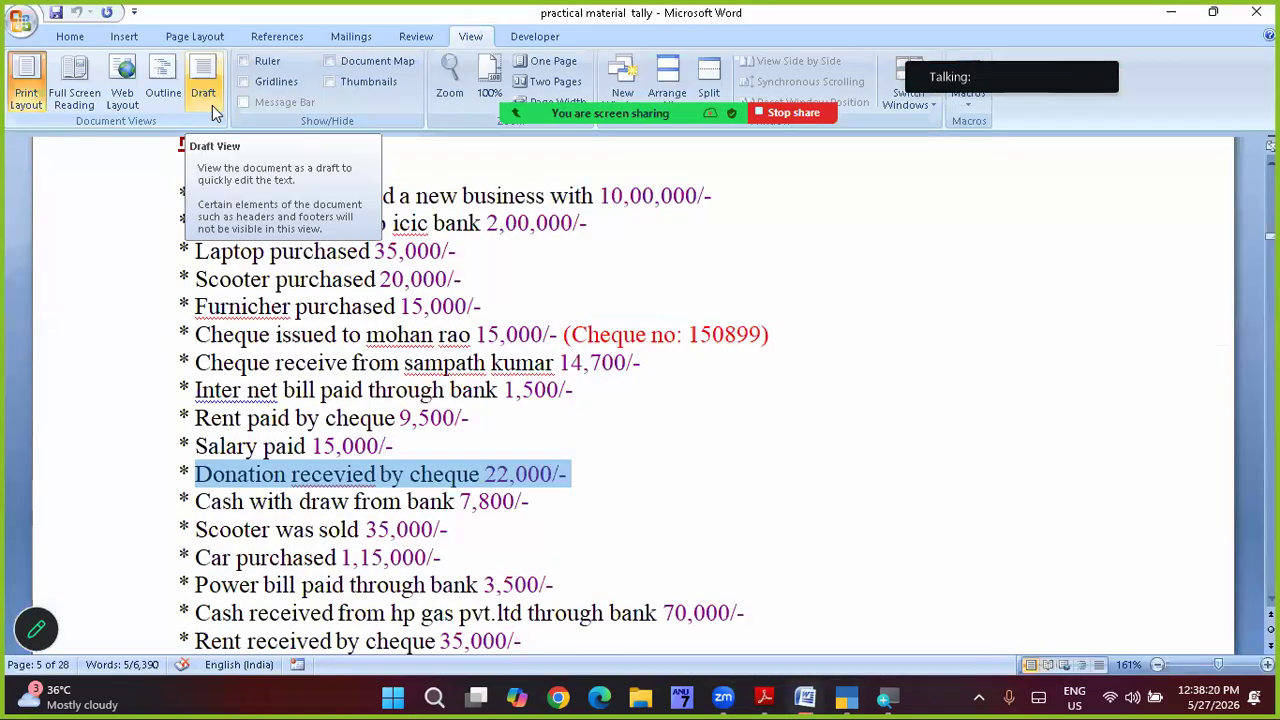
key(alt+Tab)
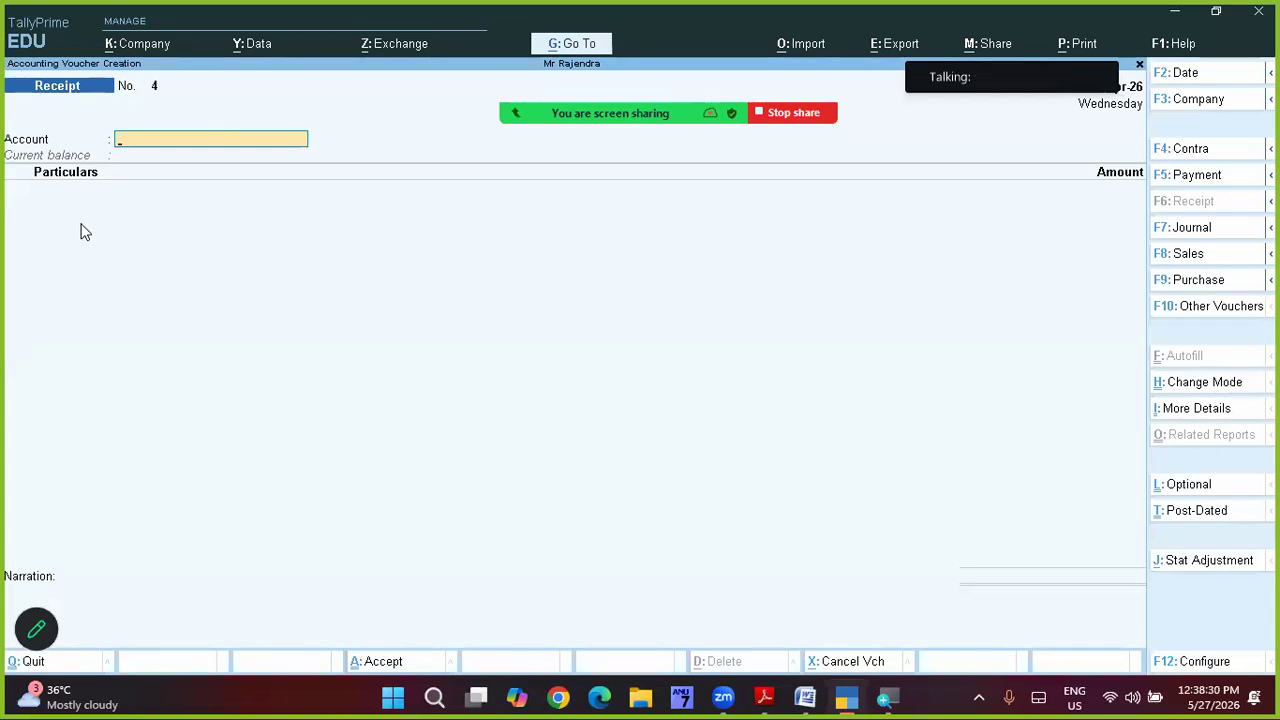
key(F4)
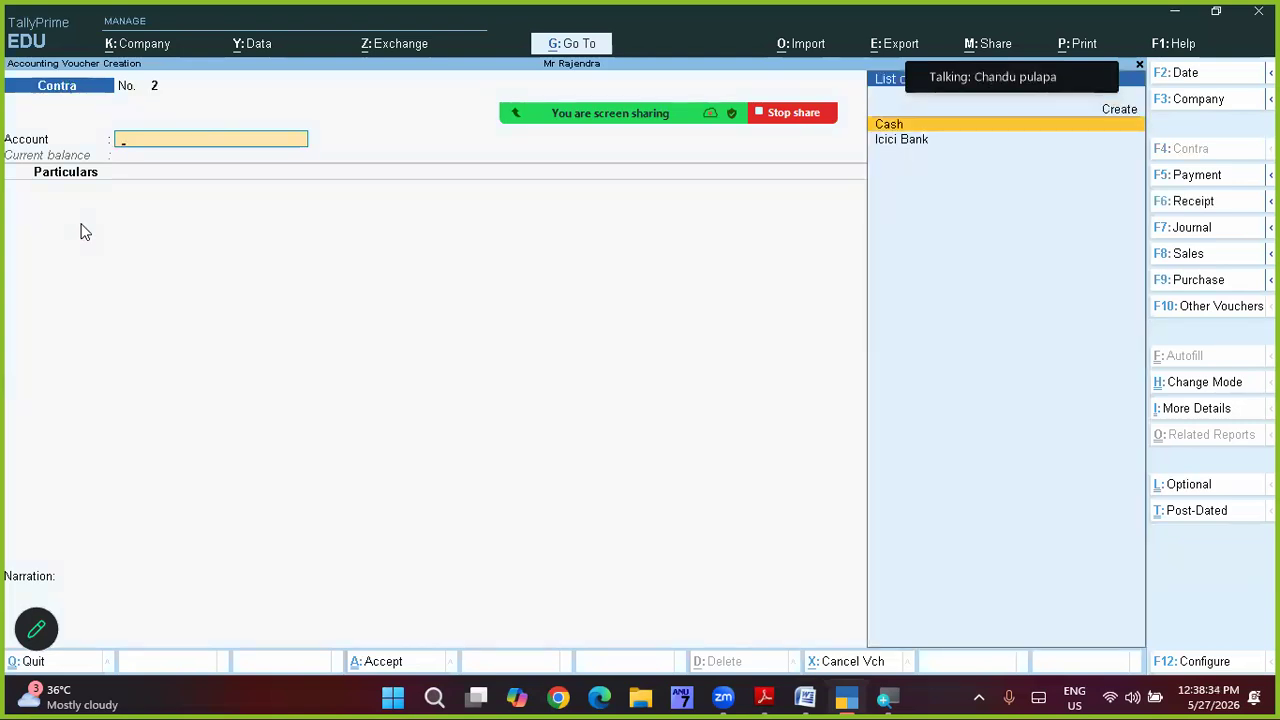
key(Return)
key(Down)
key(Down)
key(Return)
Step: Check the withdrawal amount in the Word problem sheet, then enter 7800 in the TallyPrime contra voucher and save it without a narration
key(alt+Tab)
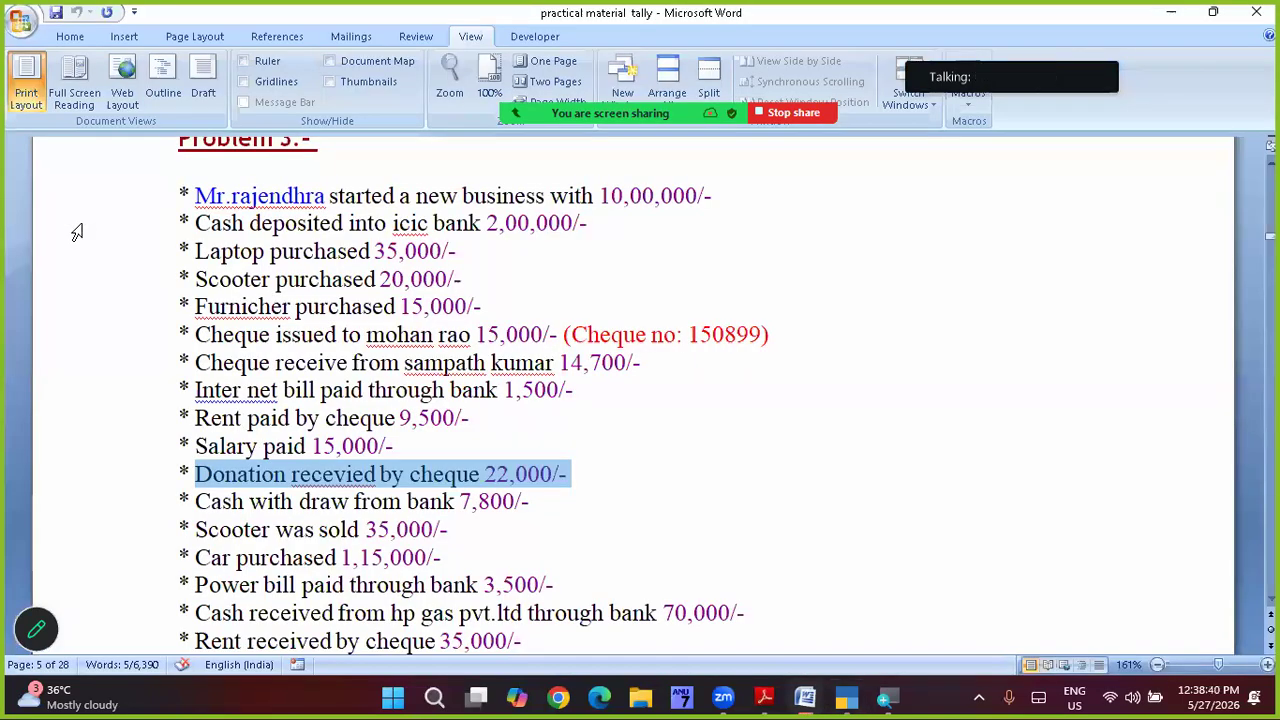
key(alt+Tab)
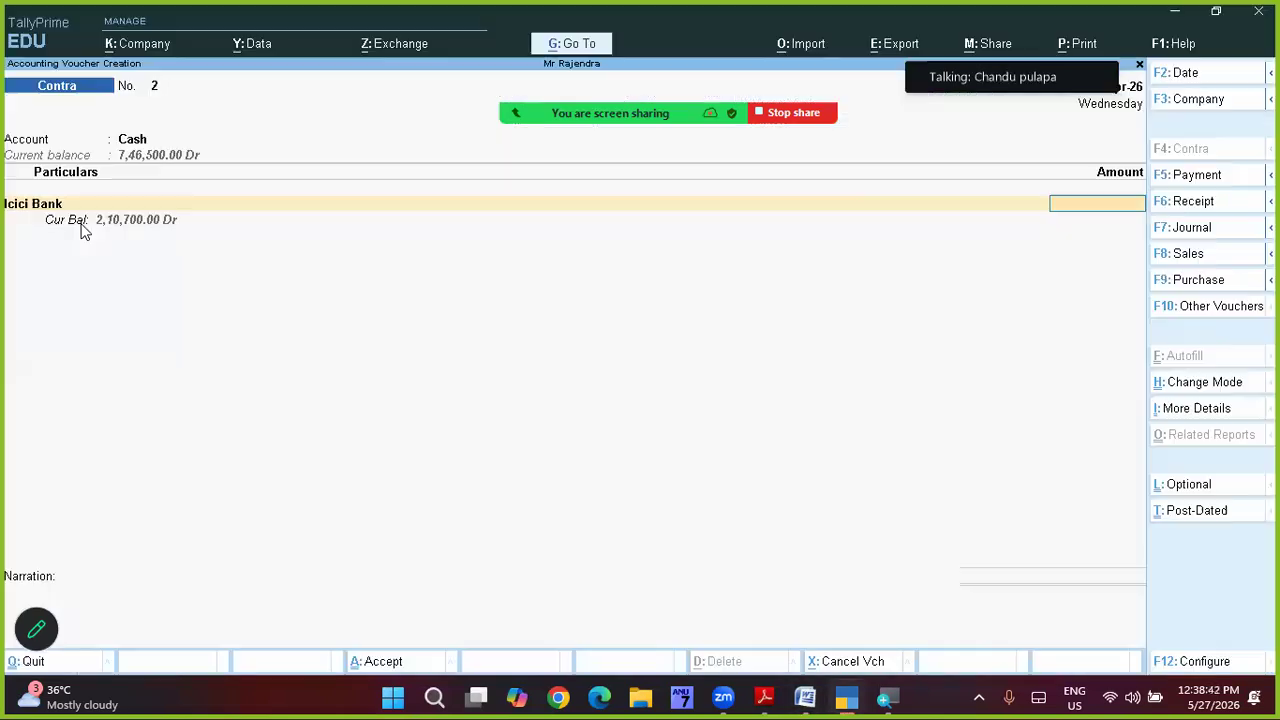
text(7800)
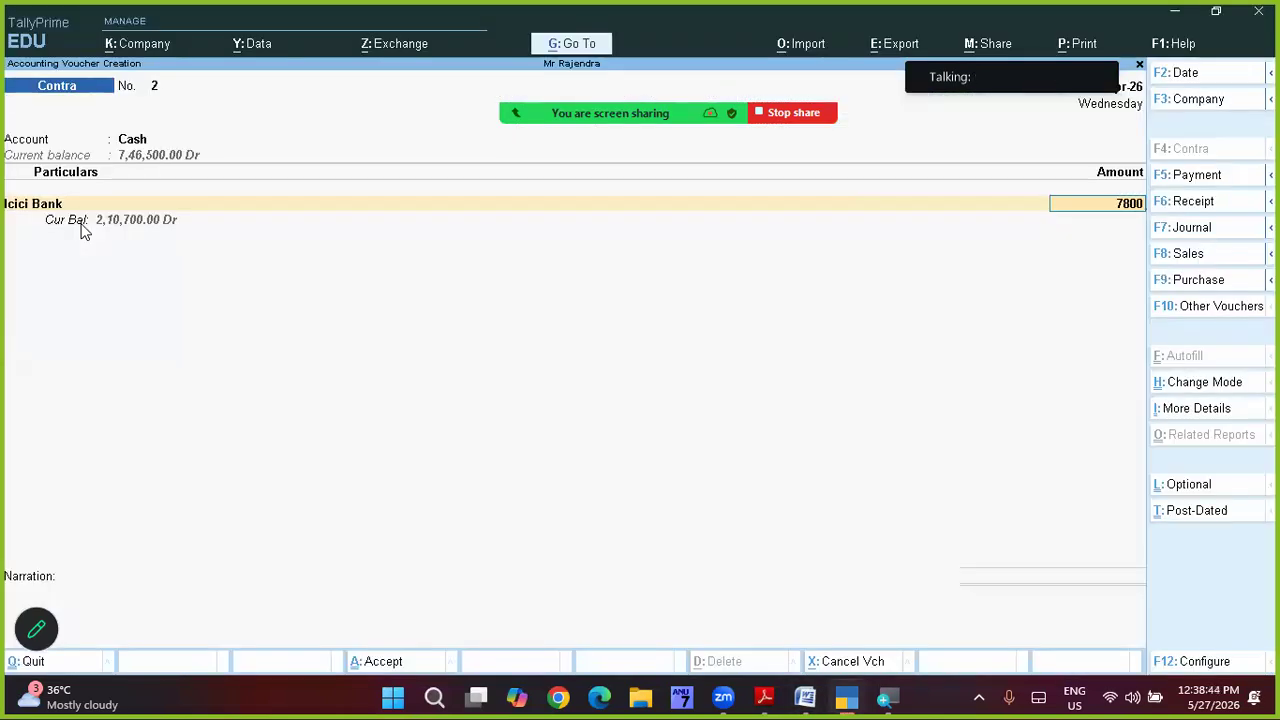
key(Return)
key(Return)
key(Return)
key(Return)
key(Return)
key(Return)
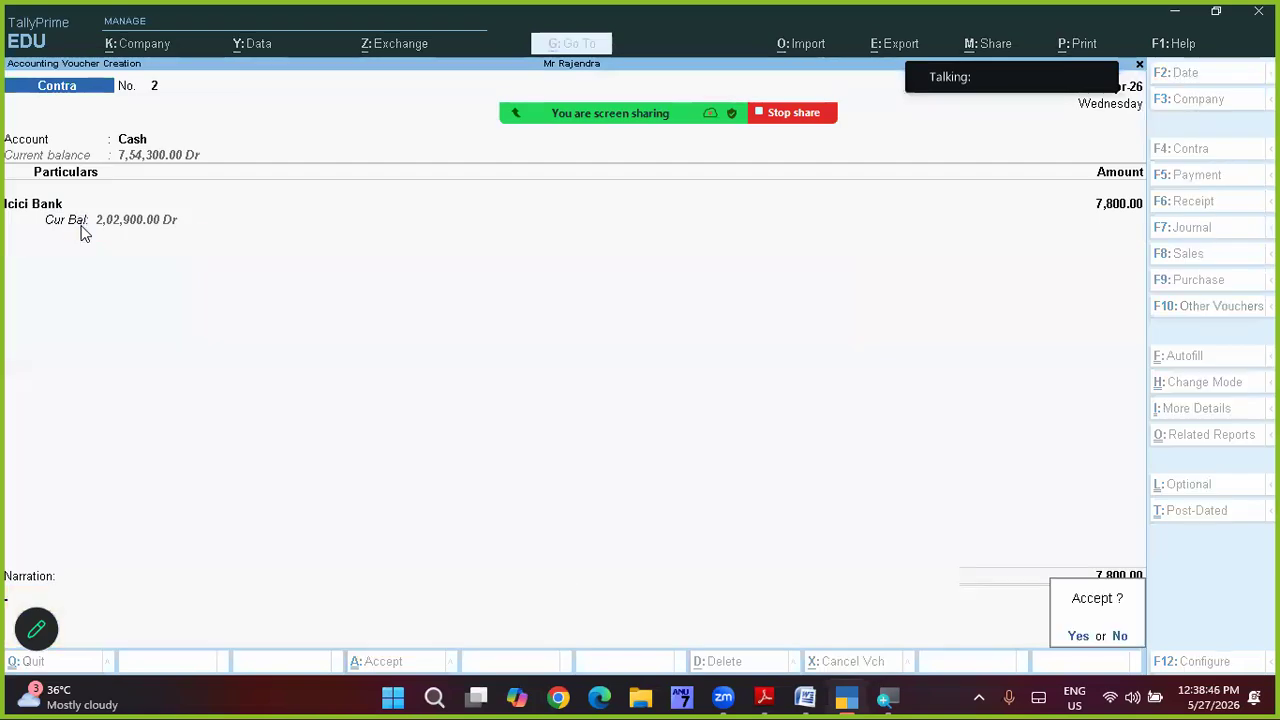
key(Return)
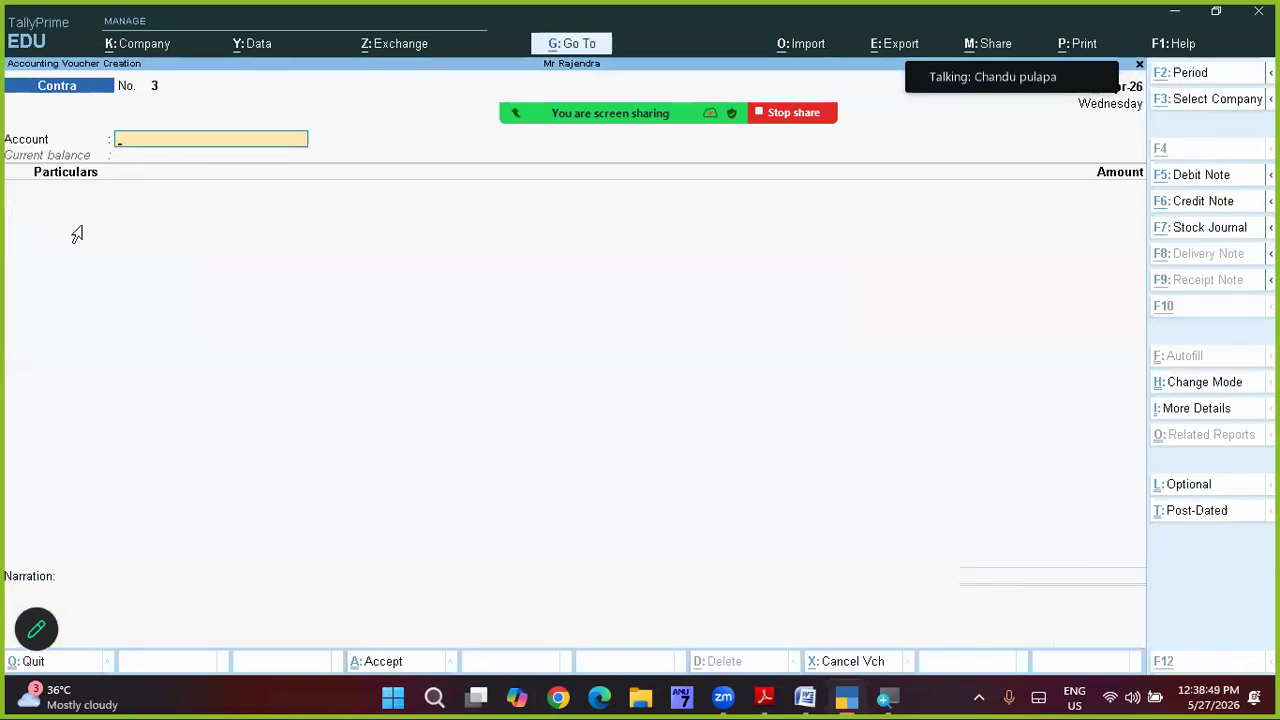
Step: Check the scooter sale in the Word problem sheet, then start a TallyPrime receipt voucher with Cash as the account
key(alt+Tab)
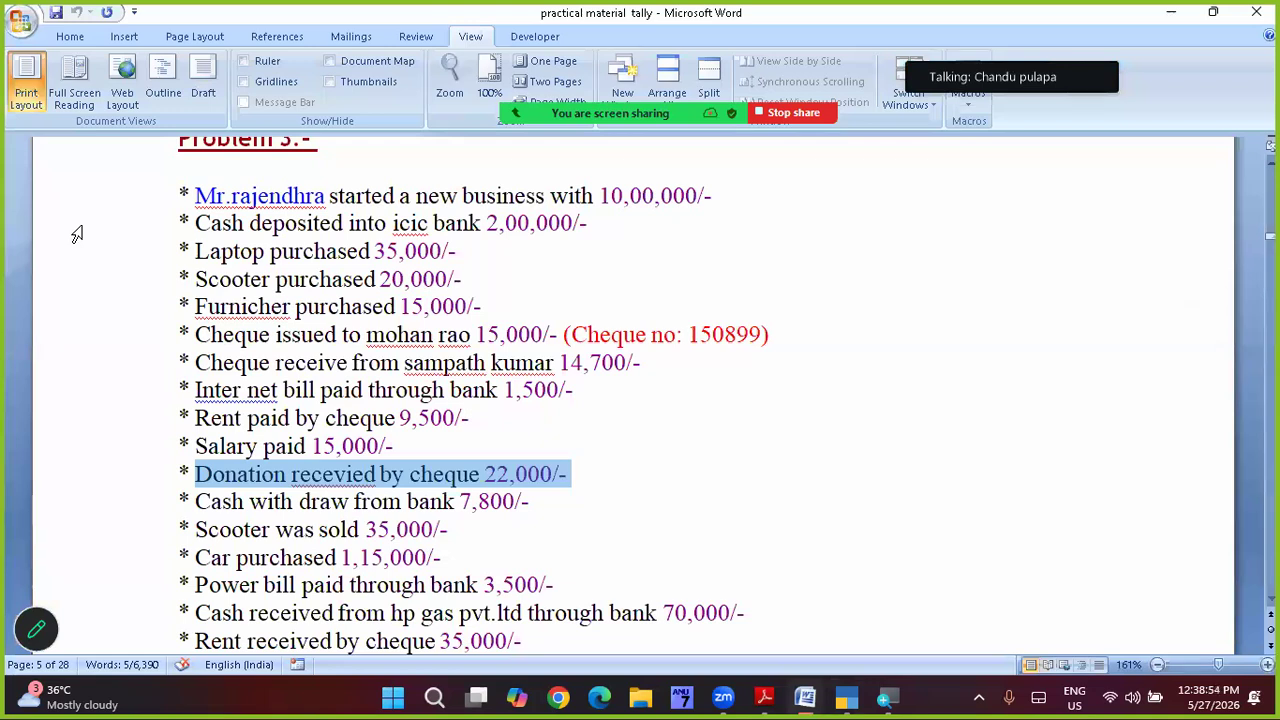
key(alt)
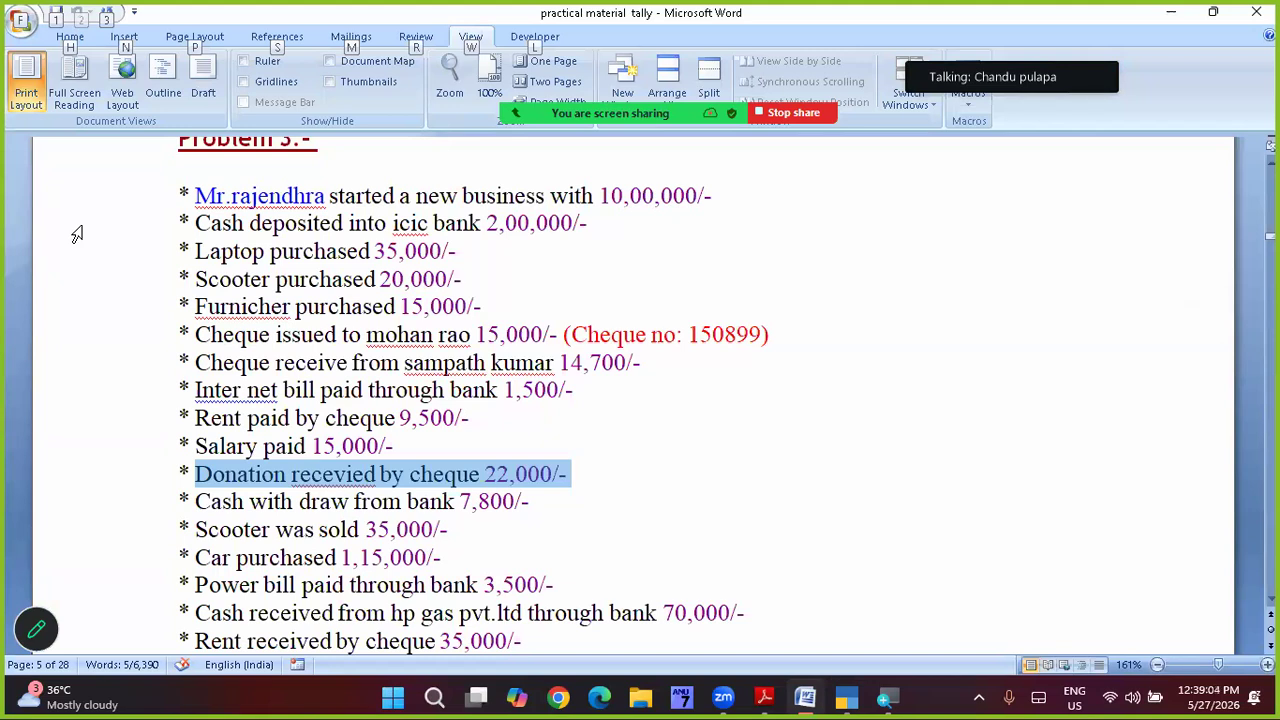
key(alt+Tab)
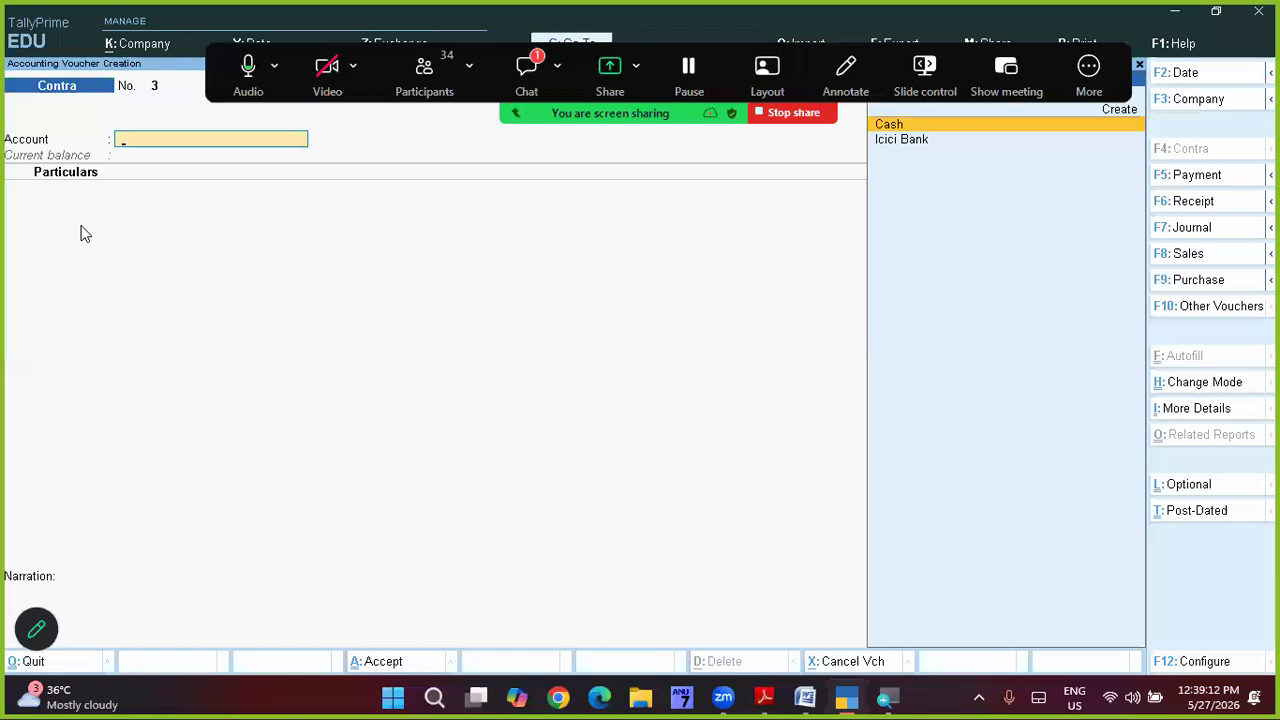
key(F5)
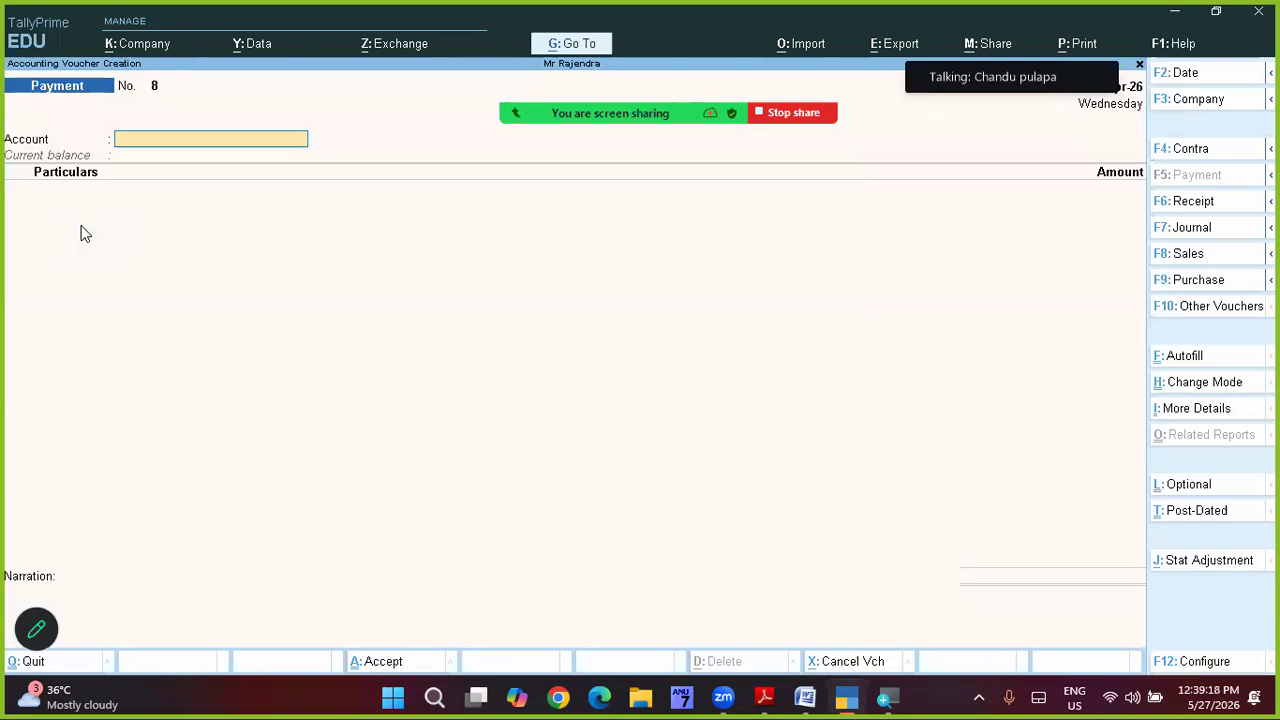
key(F6)
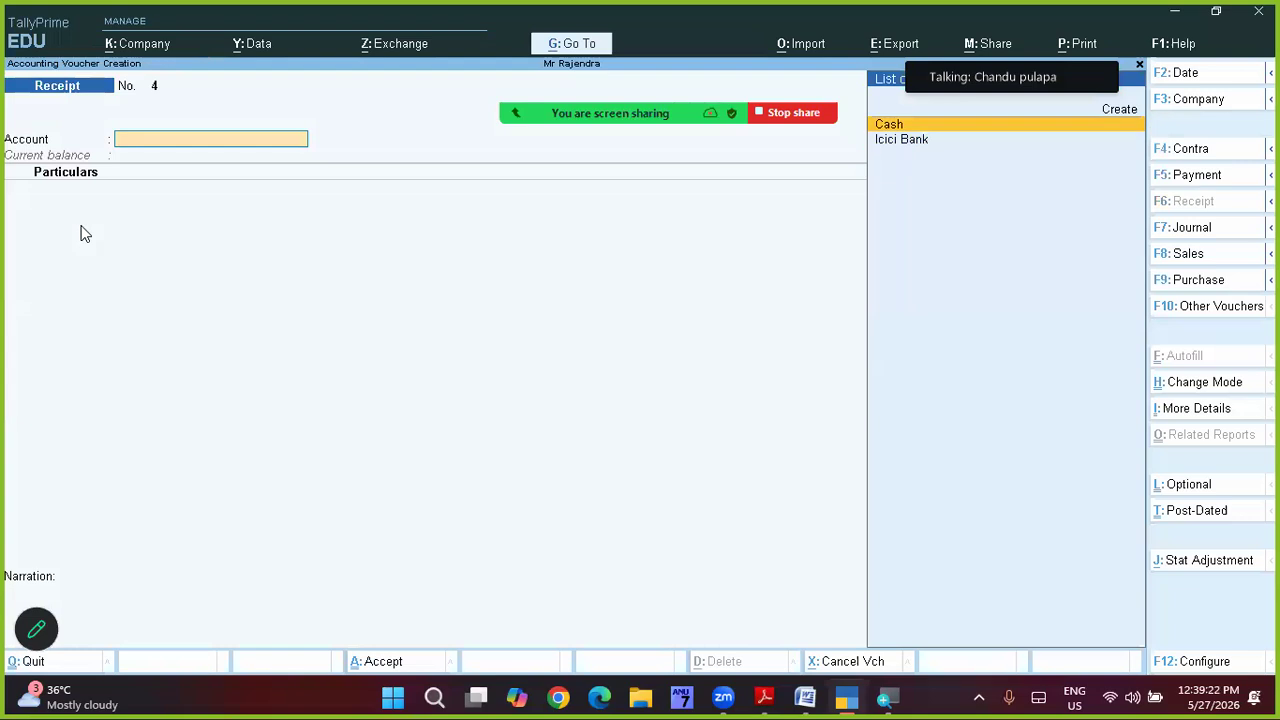
key(Down)
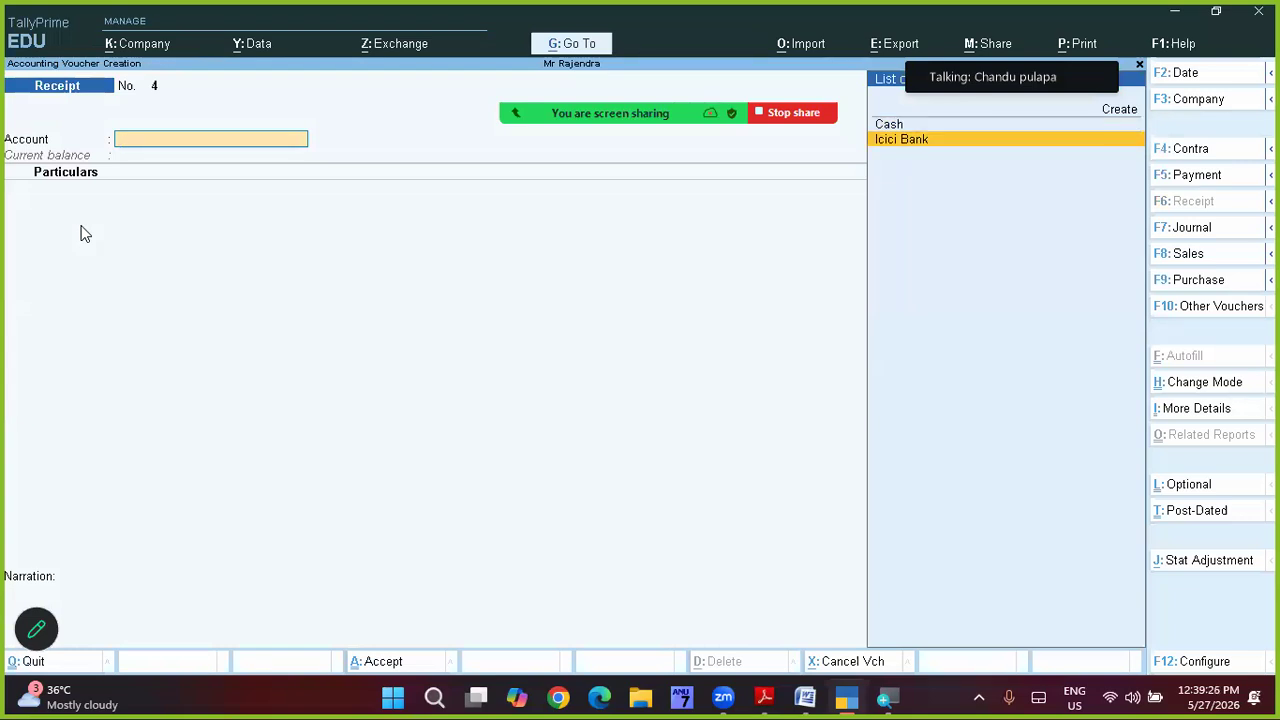
key(Up)
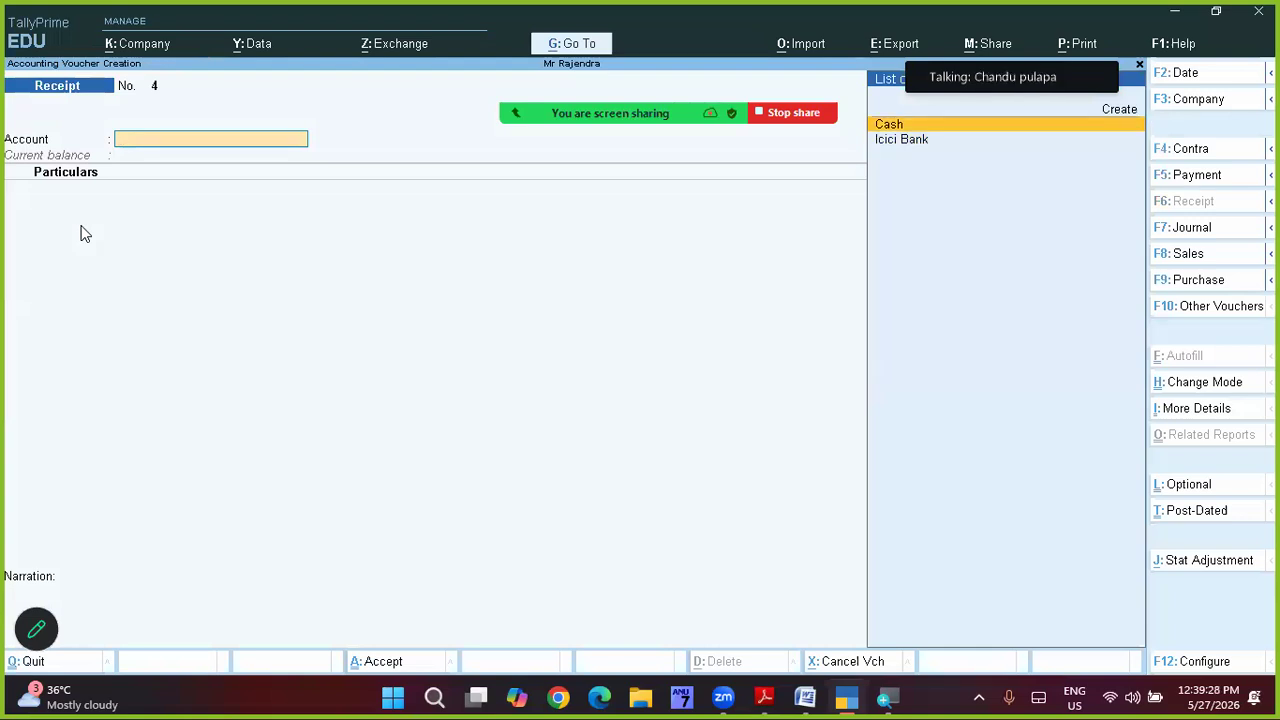
key(Down)
key(Up)
key(Down)
key(Up)
key(Return)
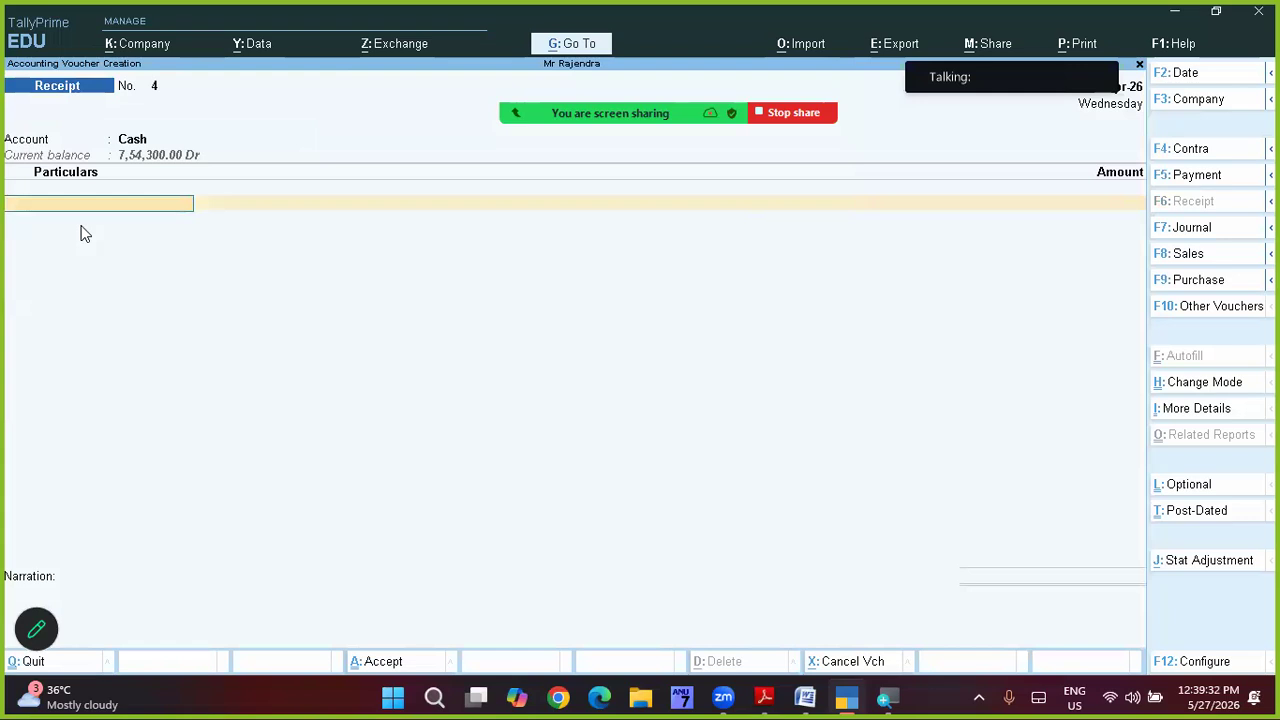
Step: Look through the ledger list of the receipt voucher for the accounts needed for the scooter sale
key(Up)
key(Down)
key(Down)
key(Down)
key(Down)
key(Down)
key(Down)
key(Down)
key(Down)
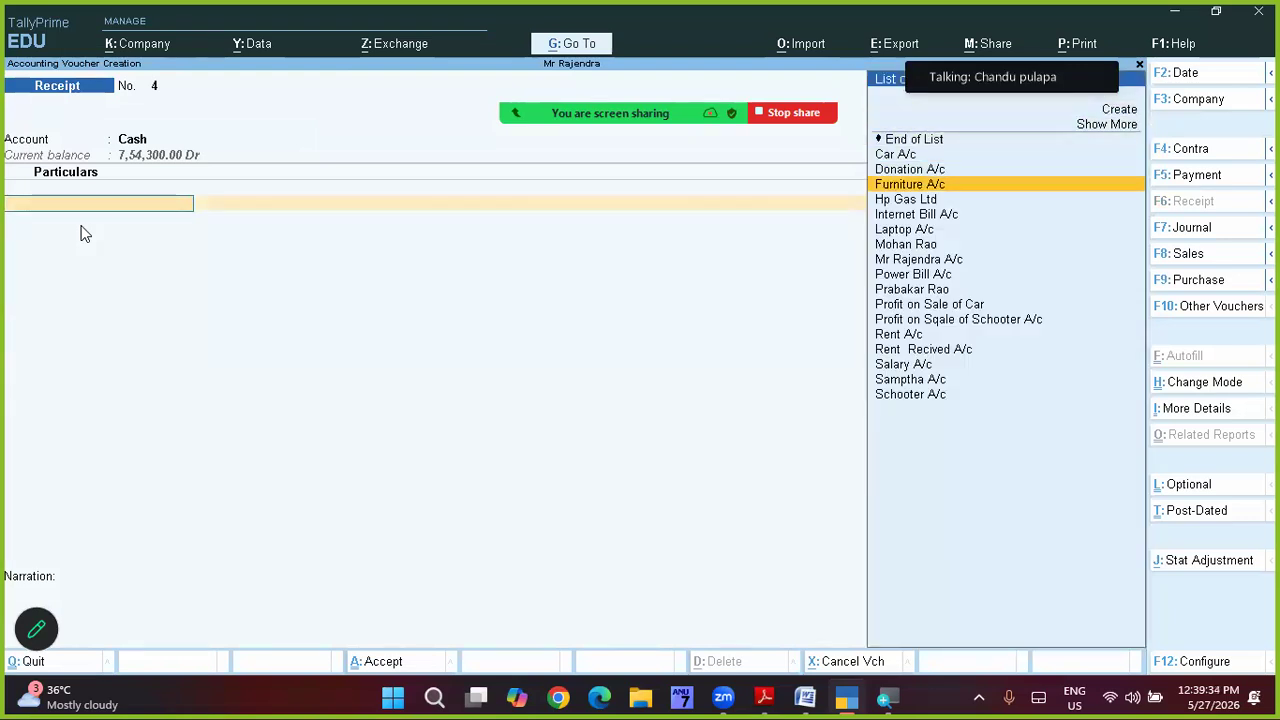
key(Up)
key(Up)
key(Up)
key(Up)
key(Up)
key(Down)
key(Down)
key(Down)
key(Down)
key(Down)
key(Down)
key(Down)
key(Down)
key(Down)
key(Down)
key(Down)
key(Down)
key(Down)
key(Up)
key(Up)
key(Up)
key(Up)
key(Up)
key(Up)
key(Up)
key(Up)
key(Up)
key(Up)
key(Up)
key(Up)
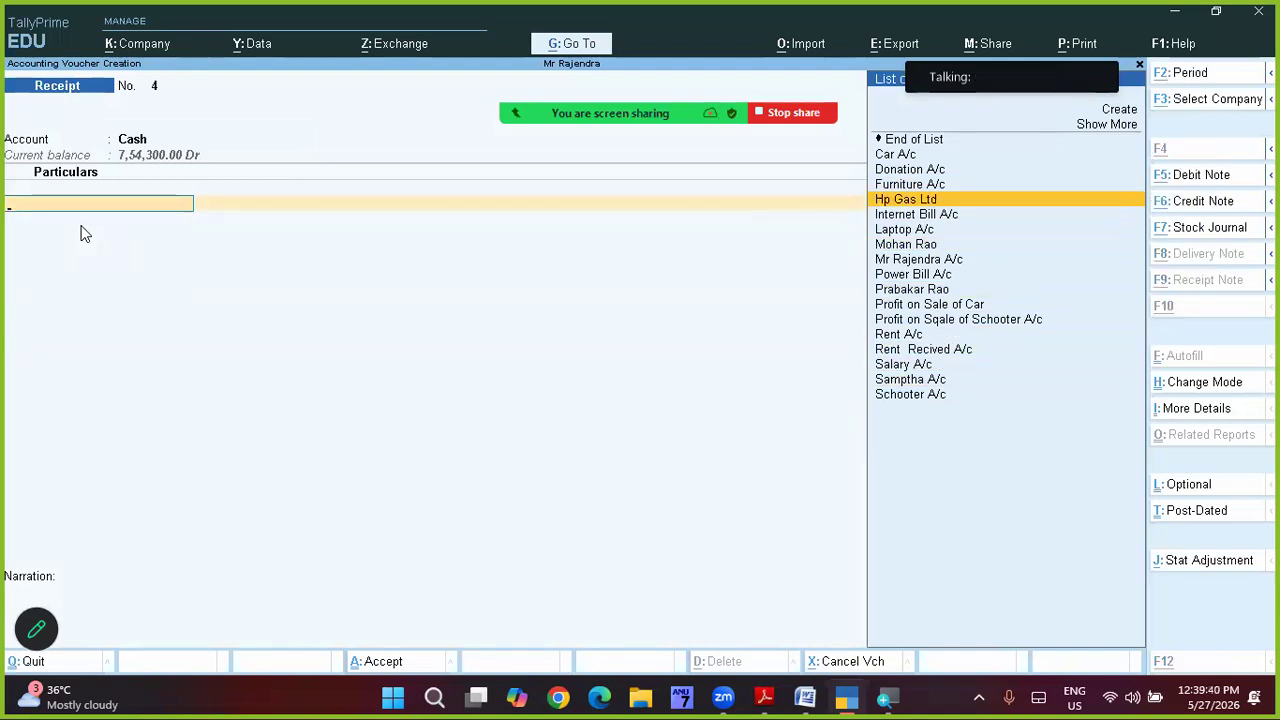
Step: Check the scooter sale in the Word problem sheet, then enter Schooter A/c with 20000 in the TallyPrime receipt voucher
key(alt+Tab)
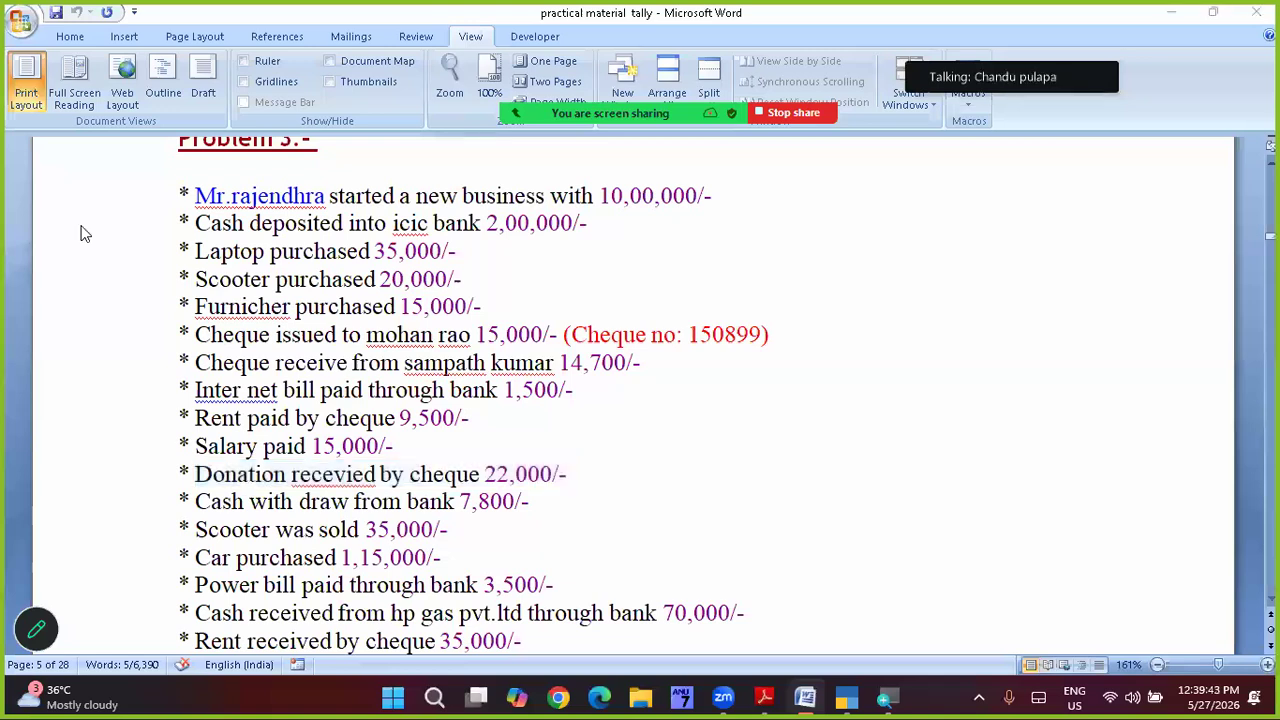
key(alt+Tab)
text(S)
key(Down)
key(Down)
key(Return)
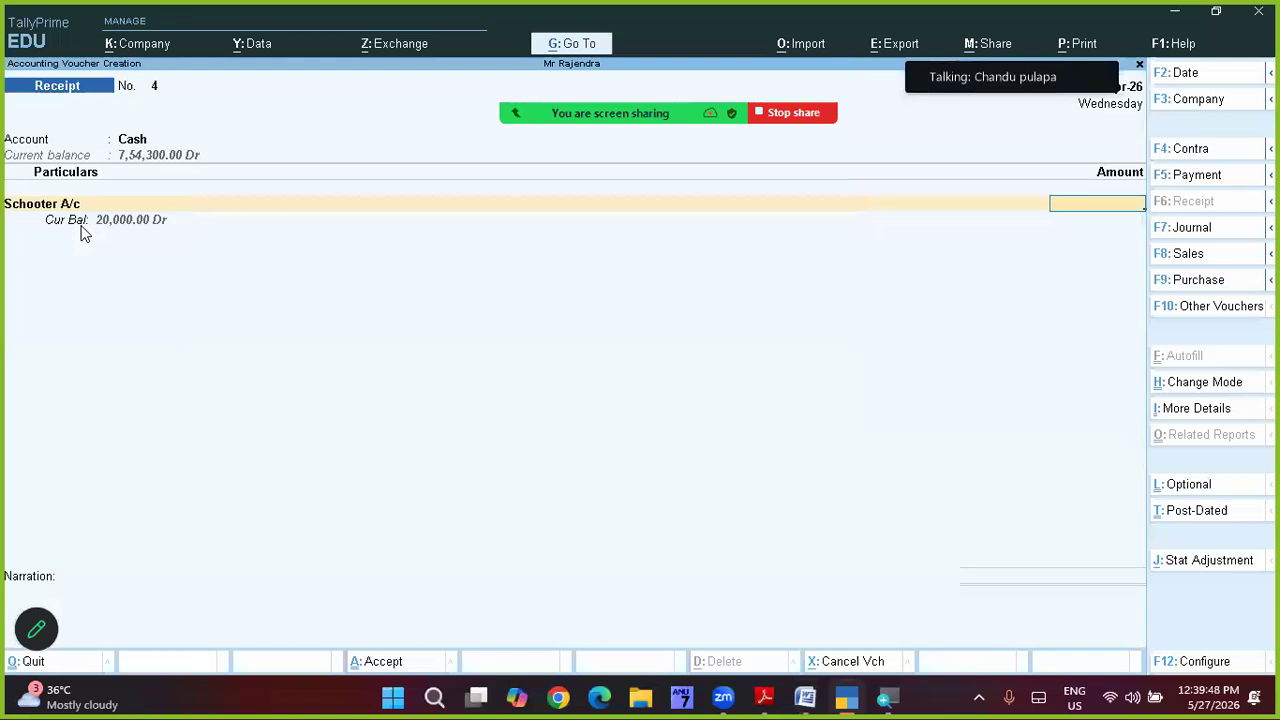
text(20000)
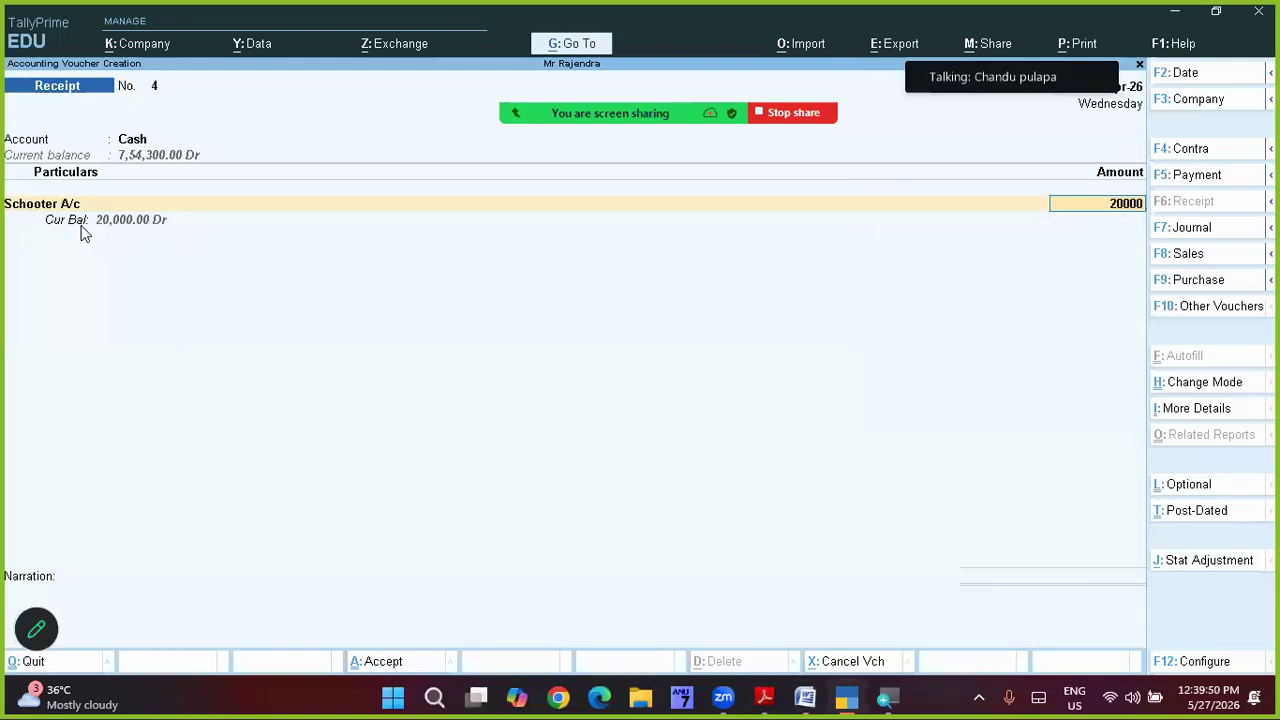
key(Return)
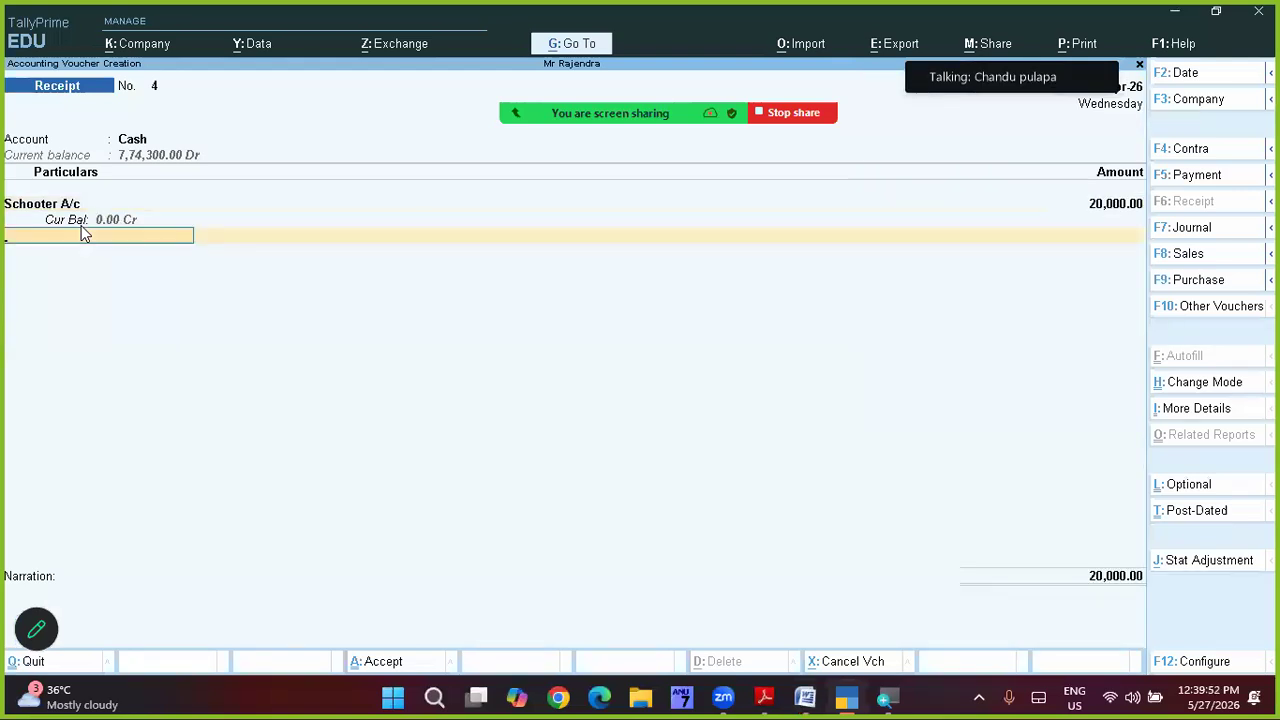
Step: Add Profit on Sqale of Schooter A/c with 15000 to the receipt voucher and save it without a narration
key(space)
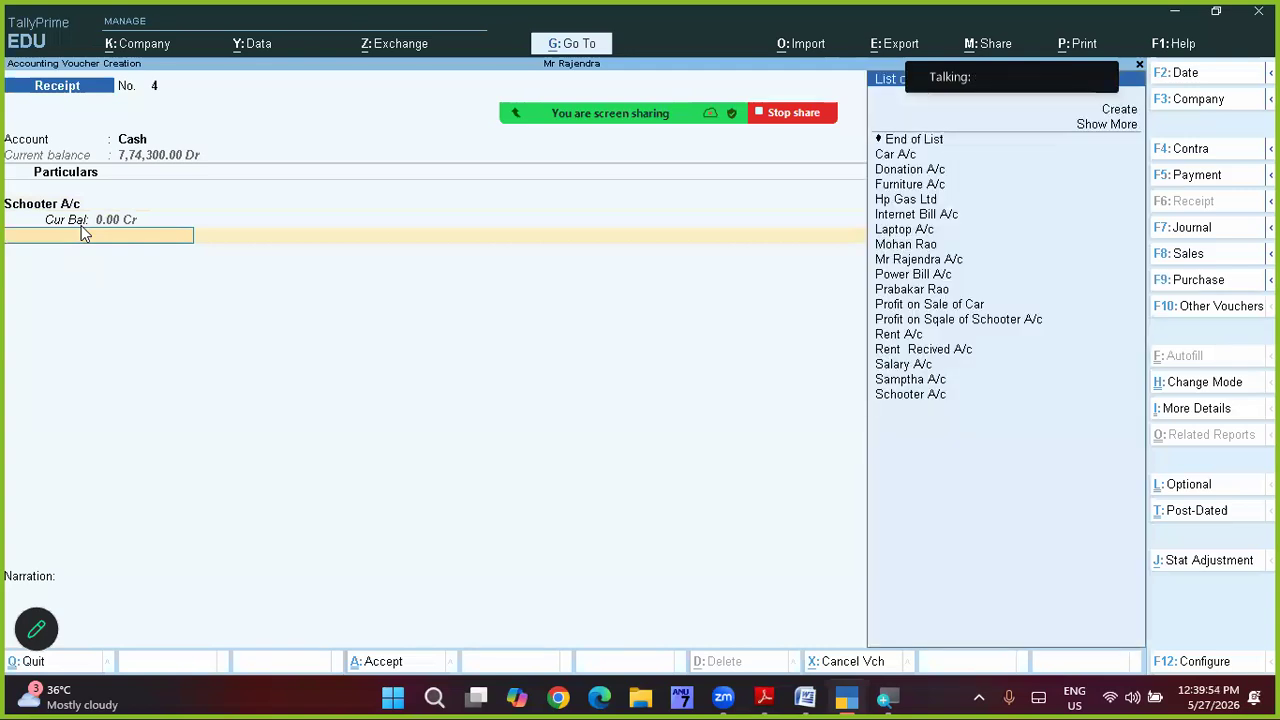
key(Down)
key(Down)
key(Down)
key(Down)
key(Down)
key(Down)
key(Down)
key(Down)
key(Down)
key(Down)
key(Down)
key(Down)
key(Down)
key(Down)
key(Down)
key(Down)
key(Down)
key(Down)
key(Down)
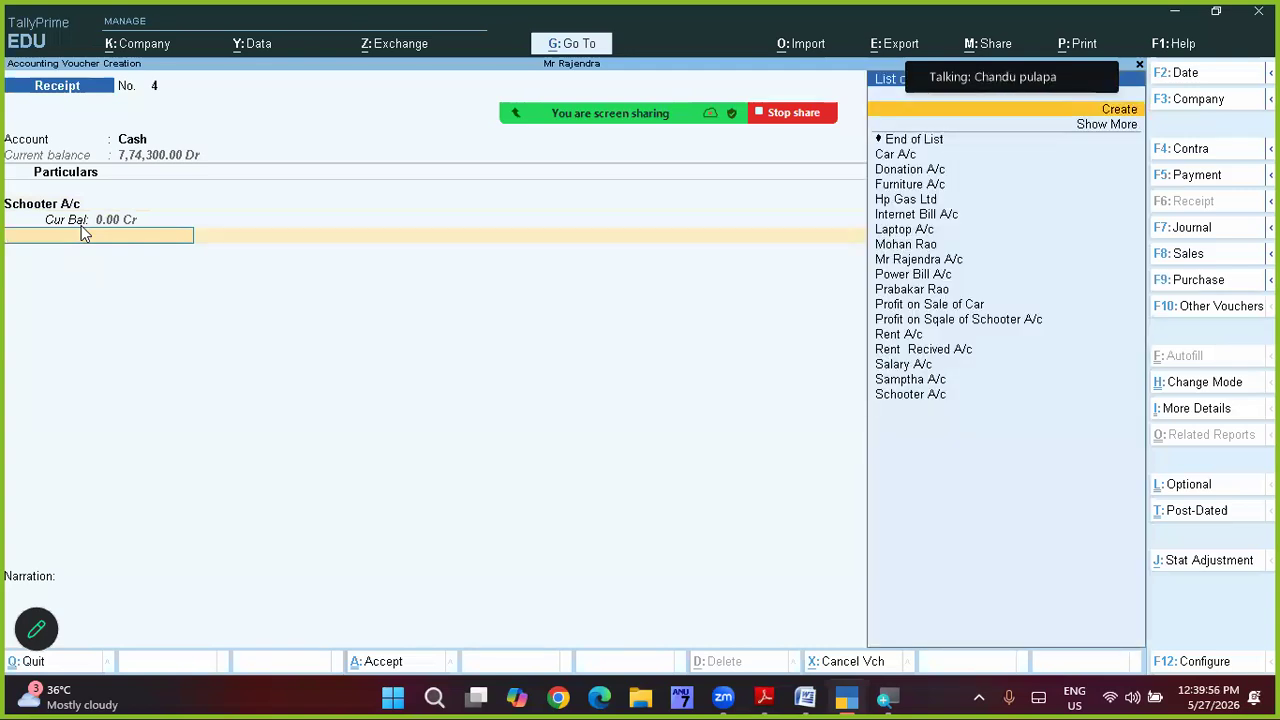
key(Up)
key(Up)
key(Up)
key(Up)
key(Up)
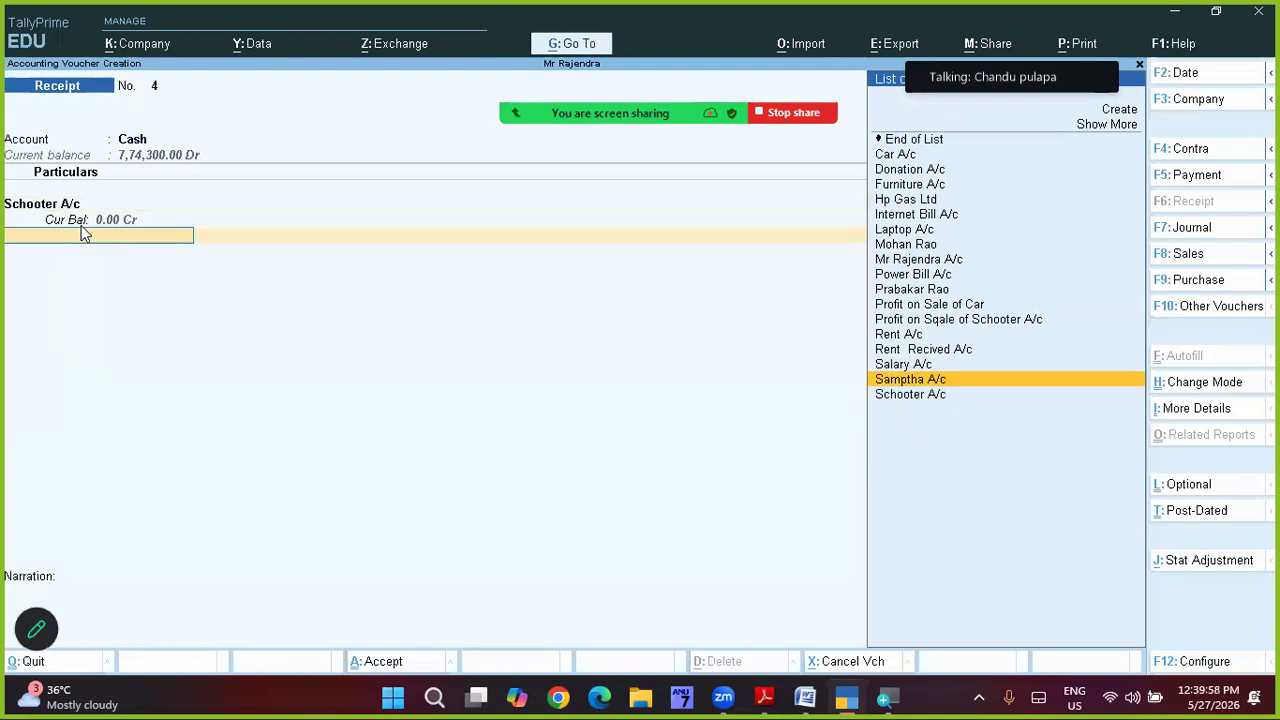
key(Return)
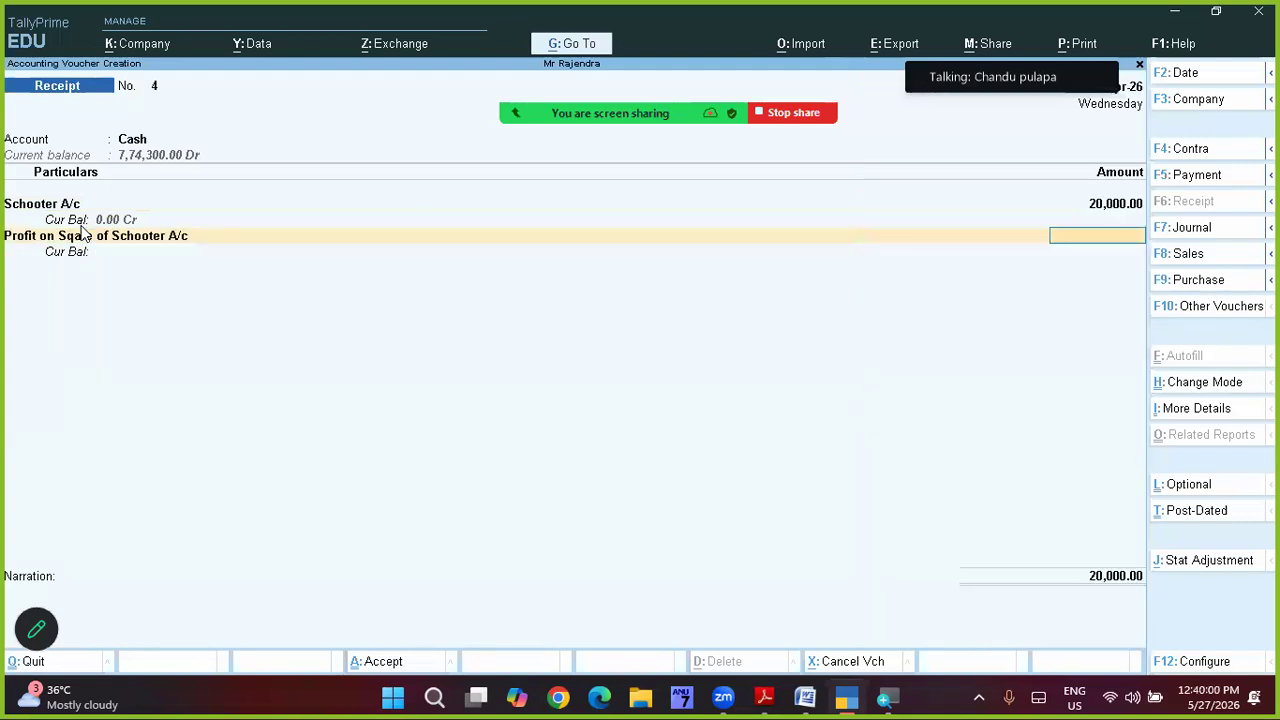
text(15000)
key(Return)
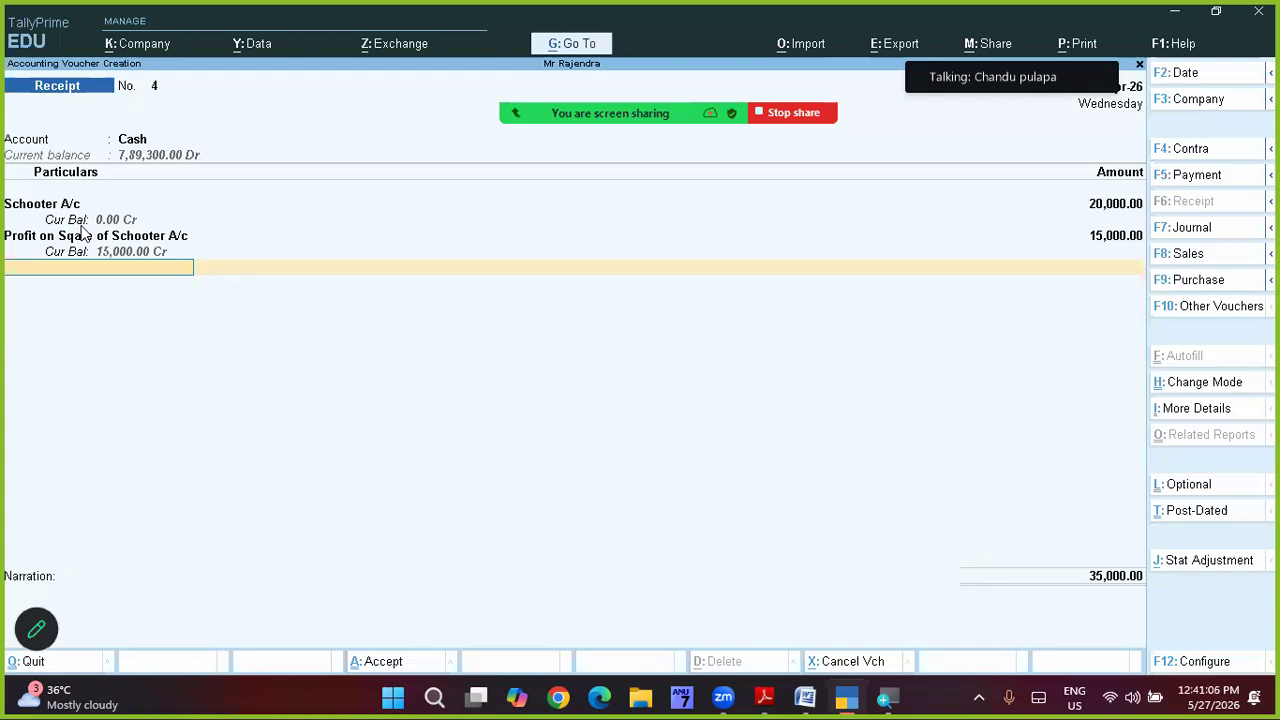
key(Return)
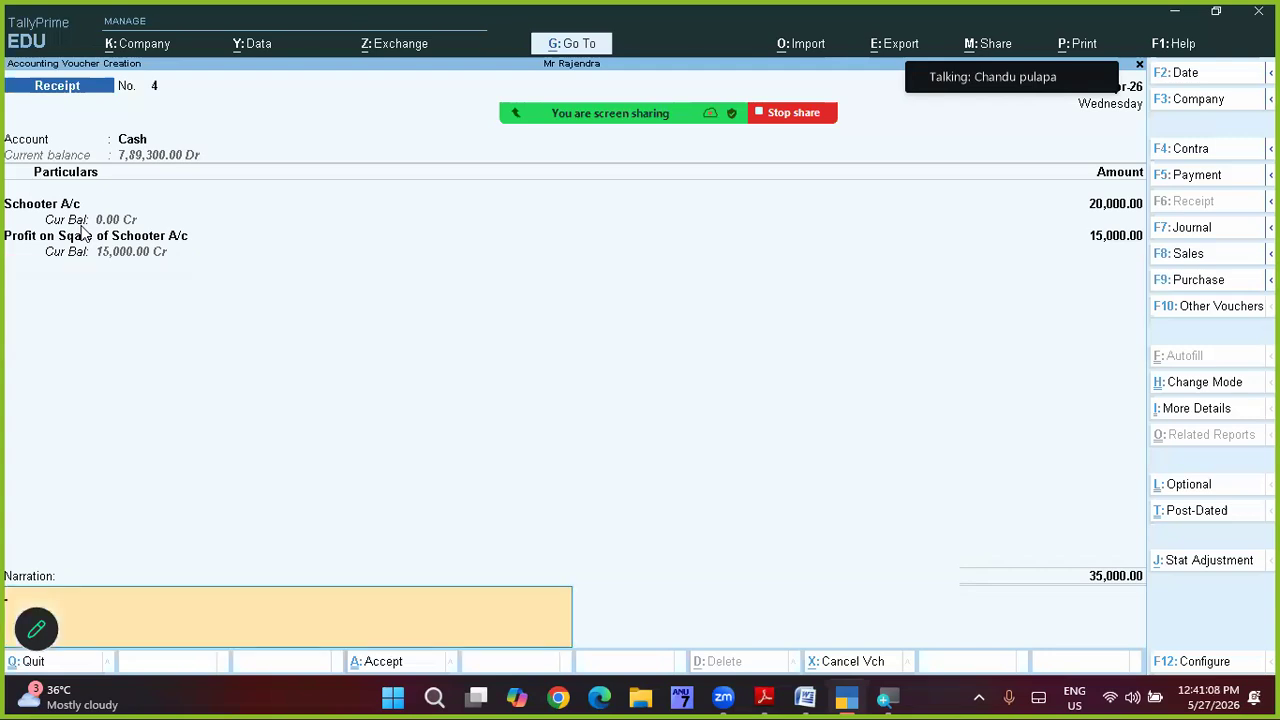
key(Return)
key(y)
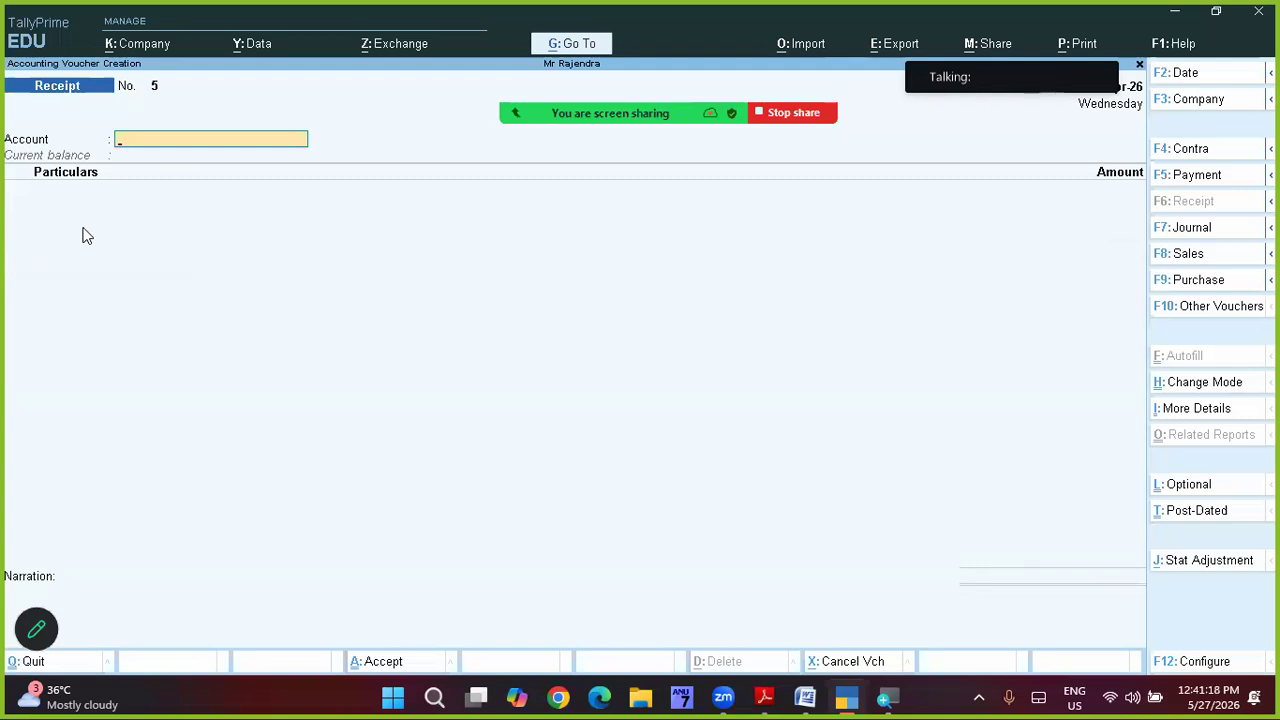
Step: Check the car purchase in the Word problem sheet, then start a TallyPrime payment voucher with Cash as the account and Car A/c as the particulars
click(805, 697)
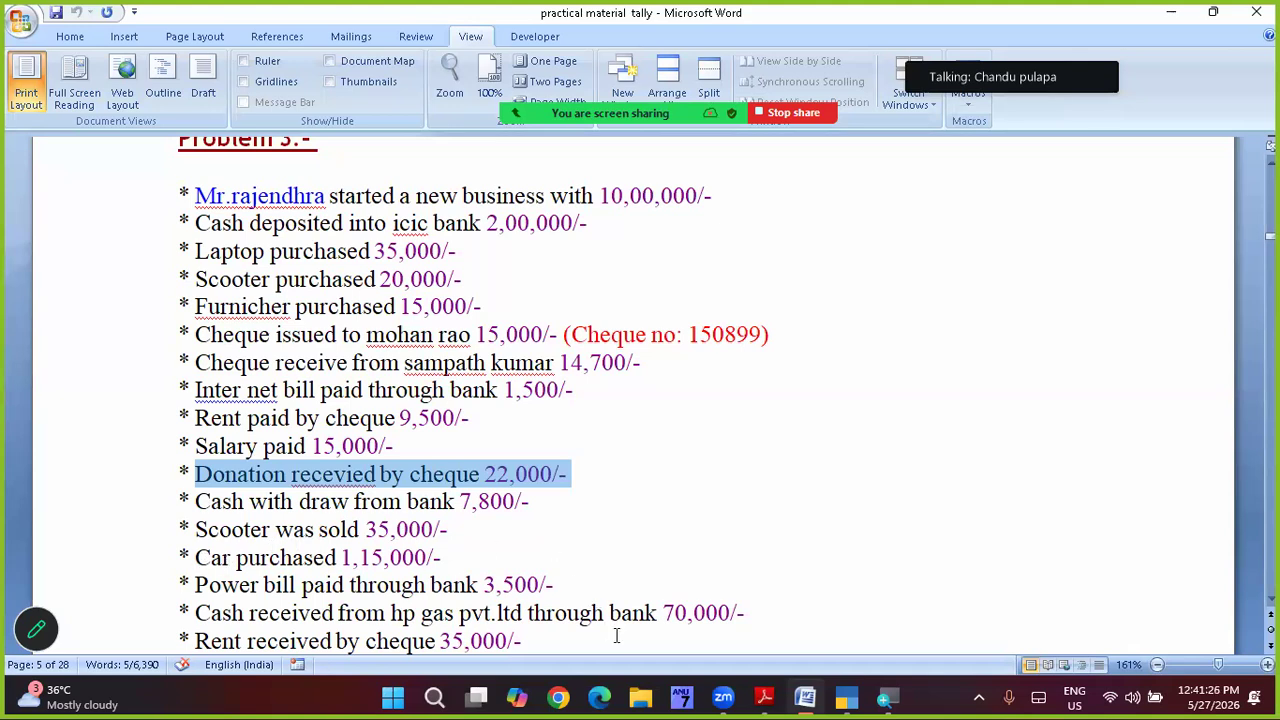
click(846, 697)
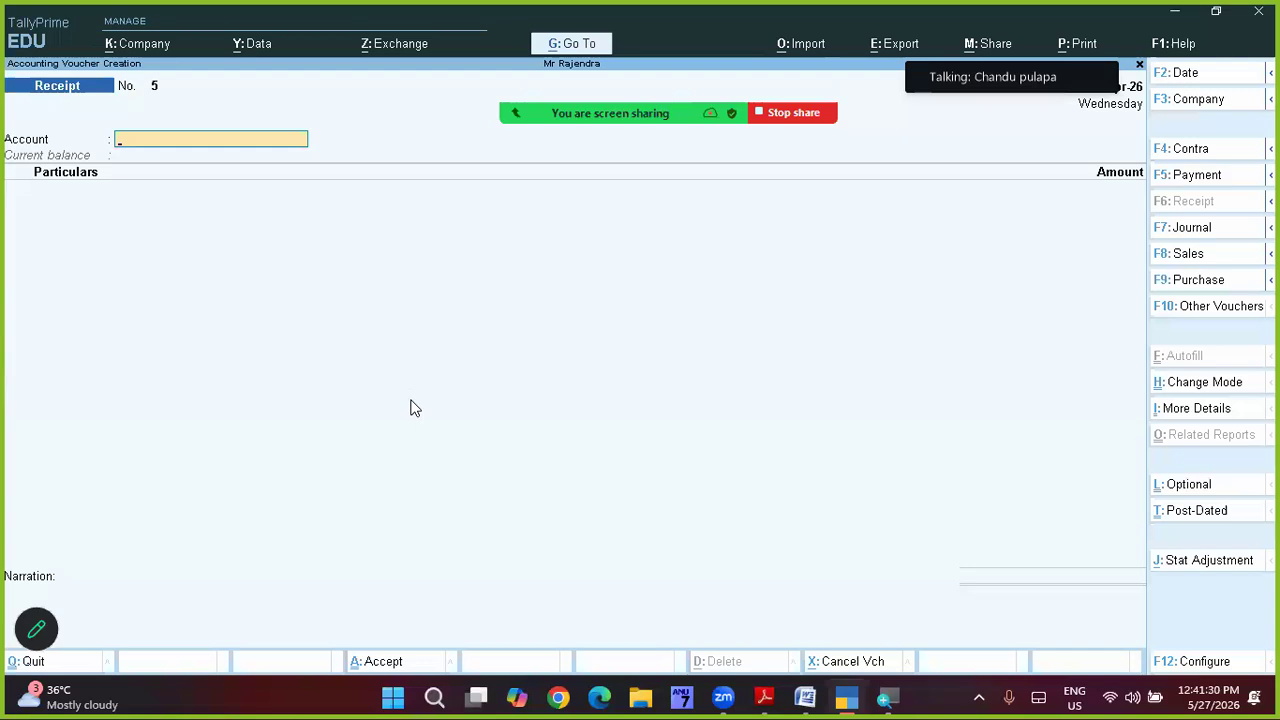
key(F5)
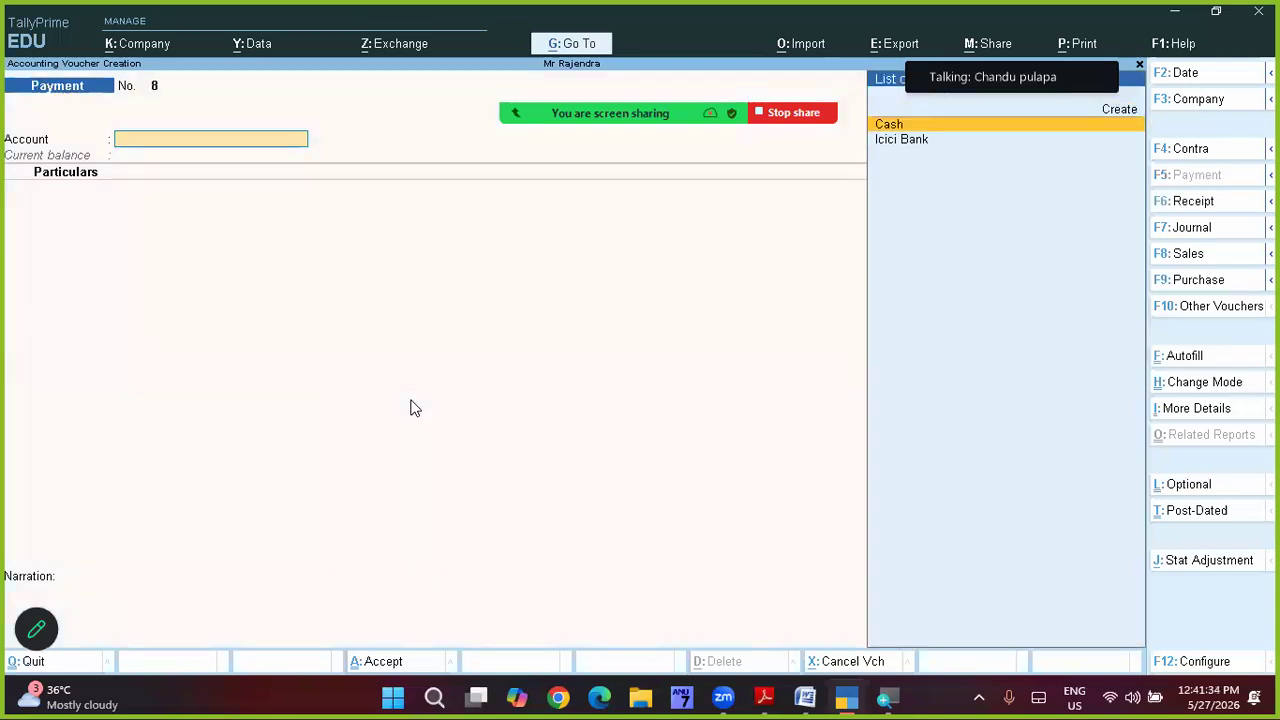
key(Return)
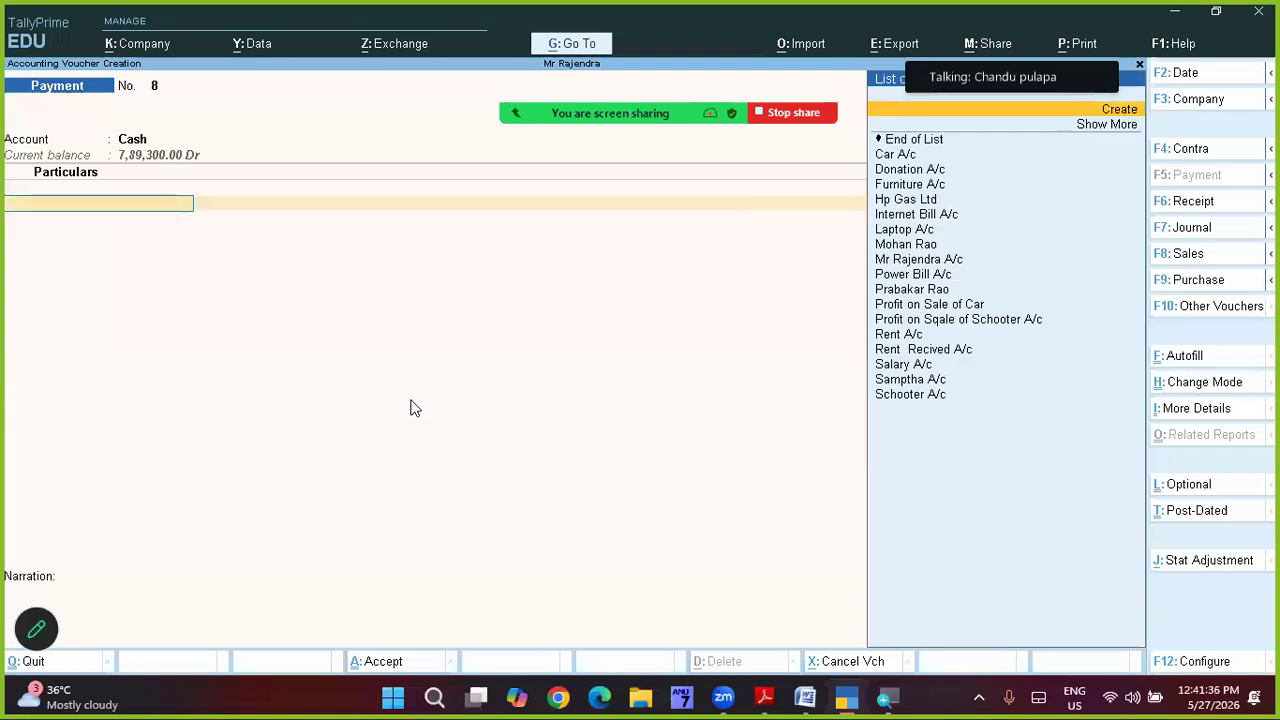
key(Return)
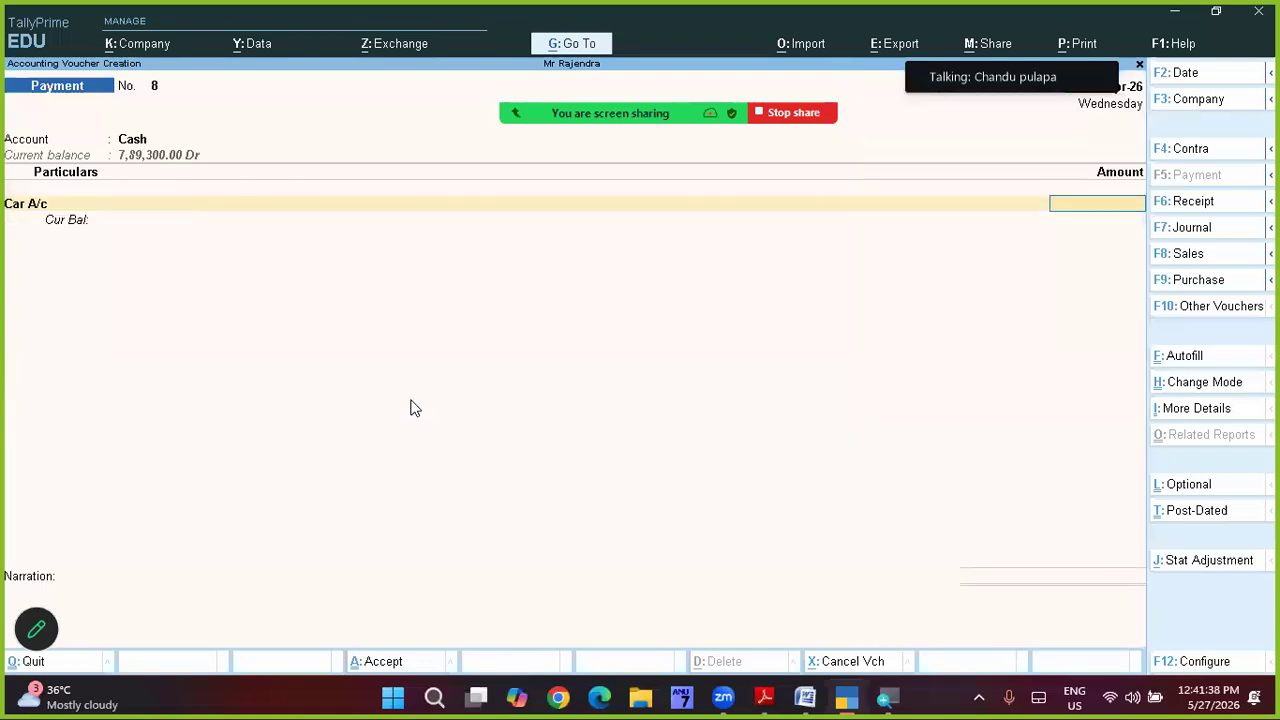
Step: Enter 1,15,000 as the Car A/c amount and save the payment voucher without a narration
text(1,15,000)
key(Return)
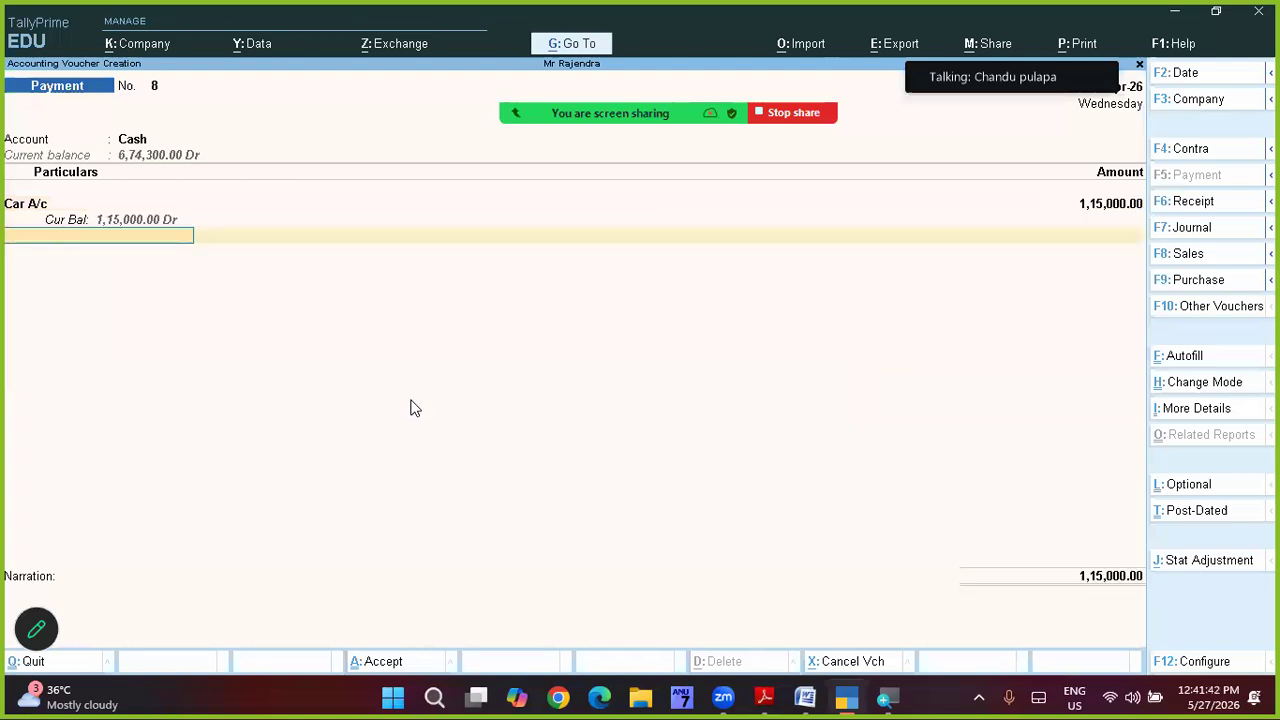
key(Return)
key(Return)
key(Return)
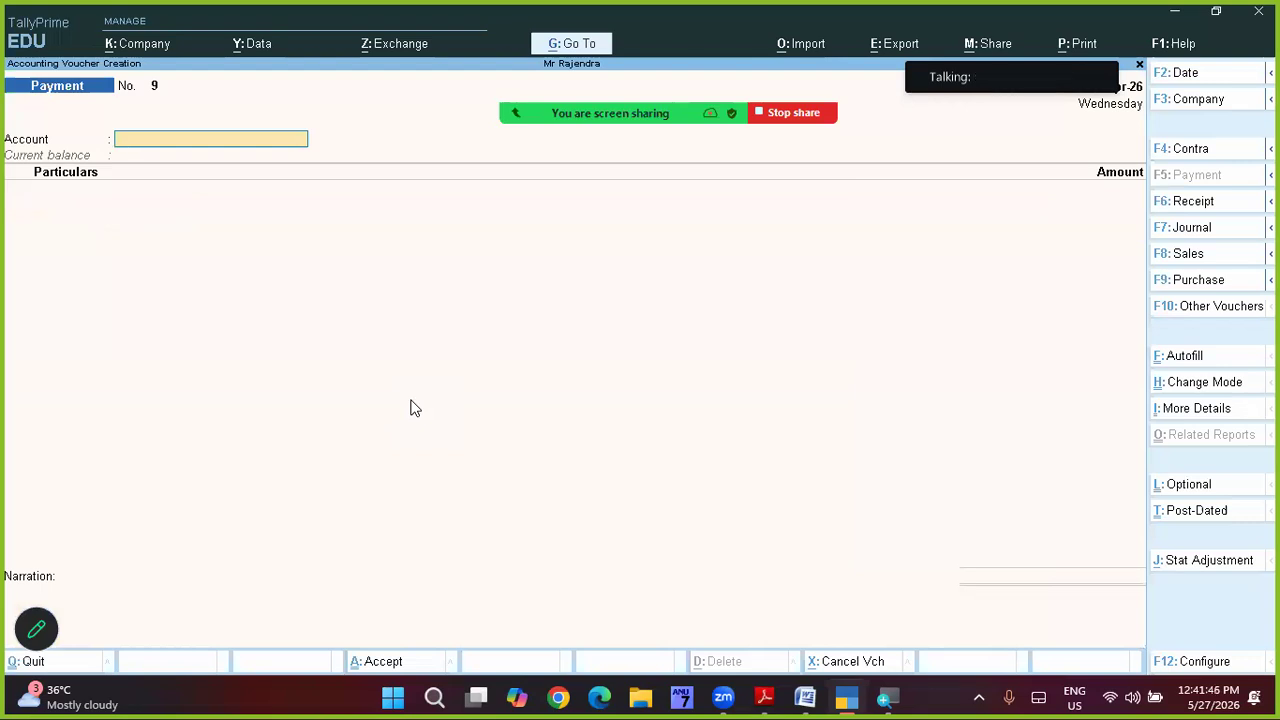
Step: Check the power bill in the Word problem sheet, then fill a TallyPrime payment voucher with Icici Bank as the account and Power Bill A/c as the particulars
key(alt+Tab)
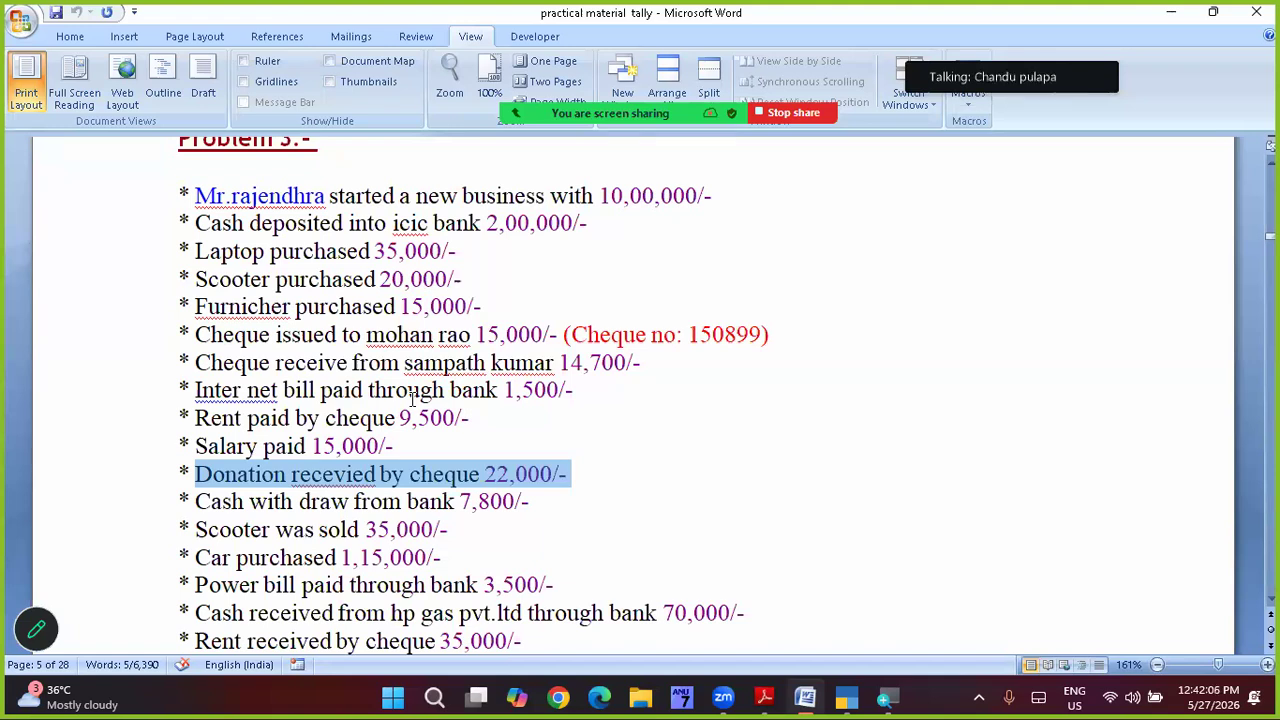
click(413, 402)
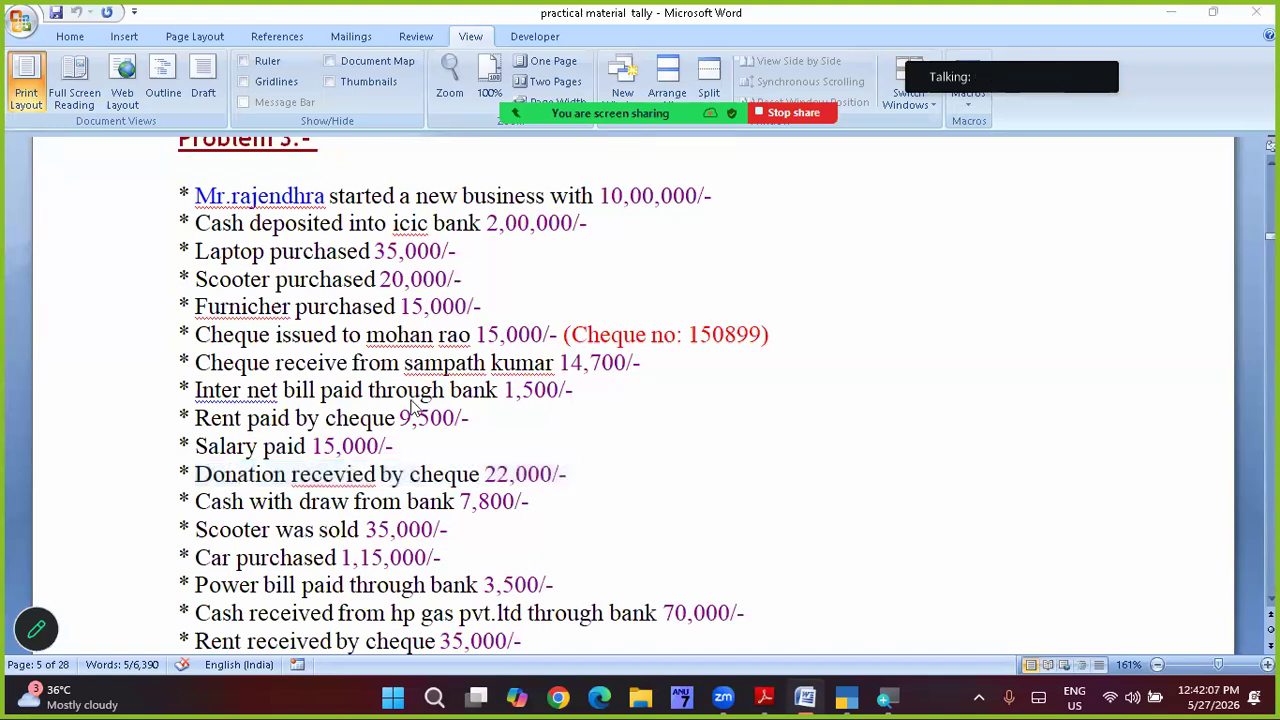
key(alt+Tab)
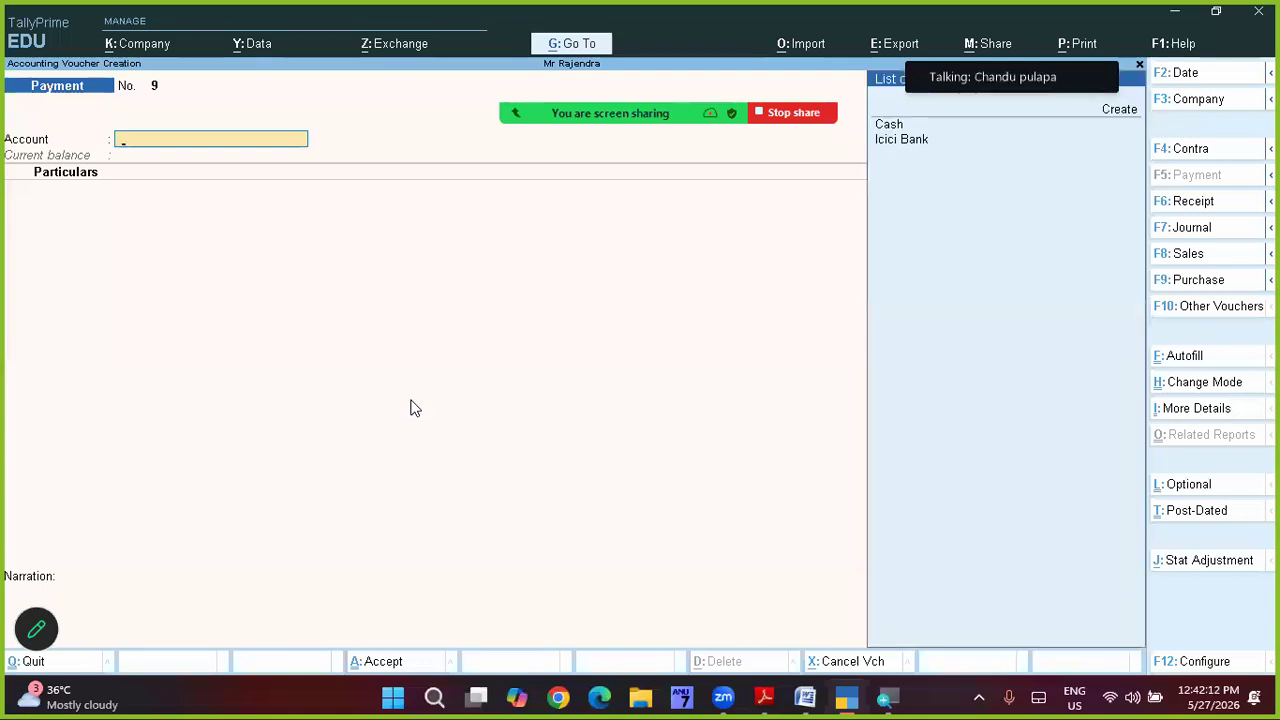
key(Down)
key(Down)
key(Up)
key(Down)
key(Up)
key(Down)
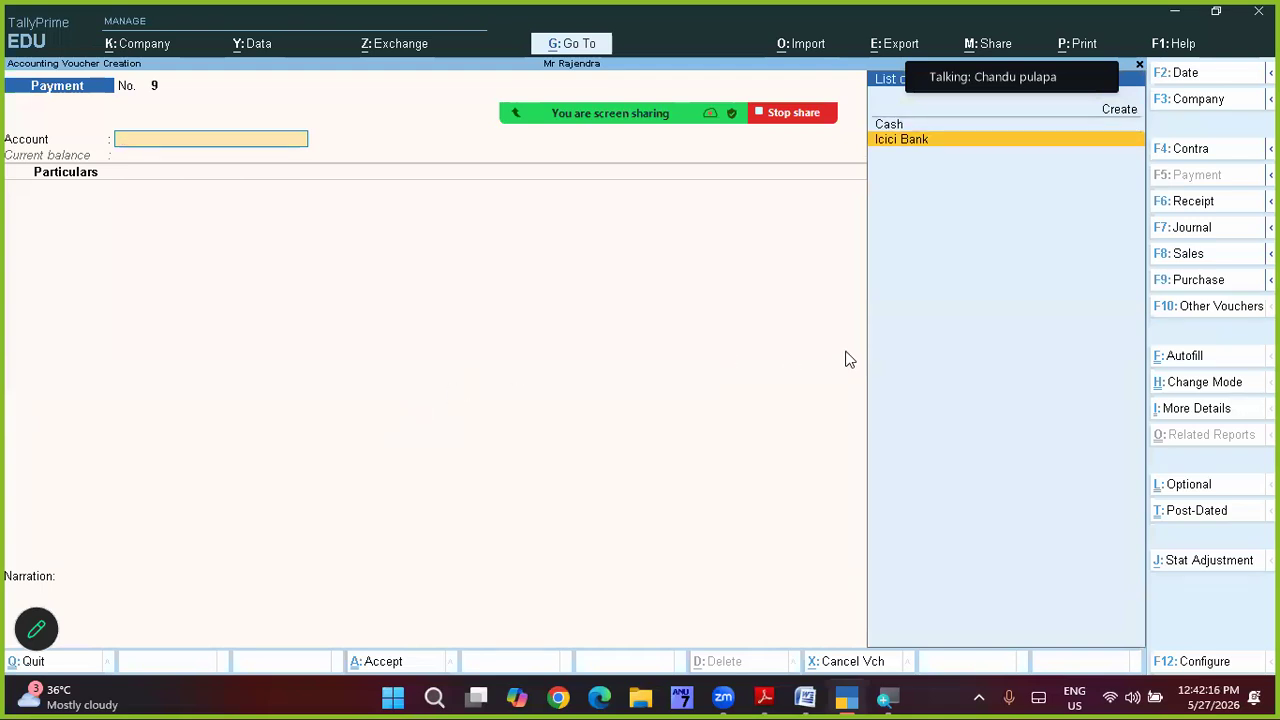
click(916, 150)
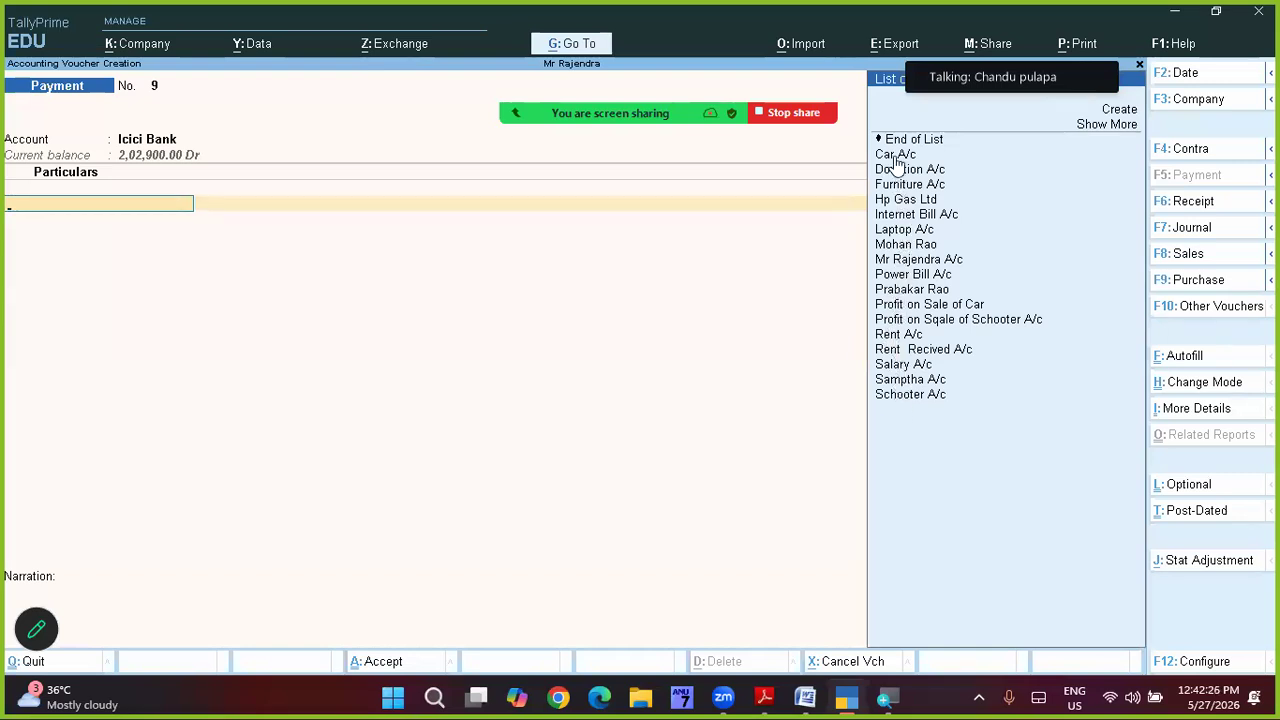
click(894, 272)
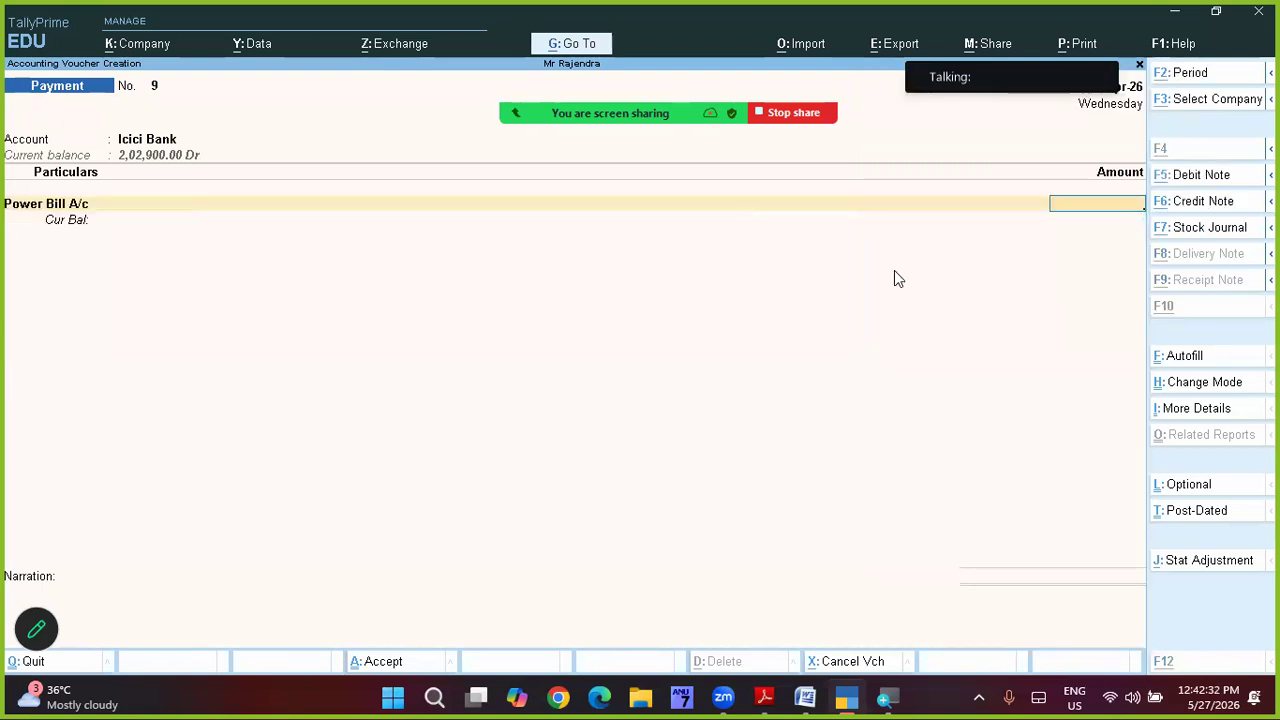
Step: Check the power bill amount in the Word problem sheet, then enter 3500 for Power Bill A/c in the TallyPrime payment voucher
key(alt+Tab)
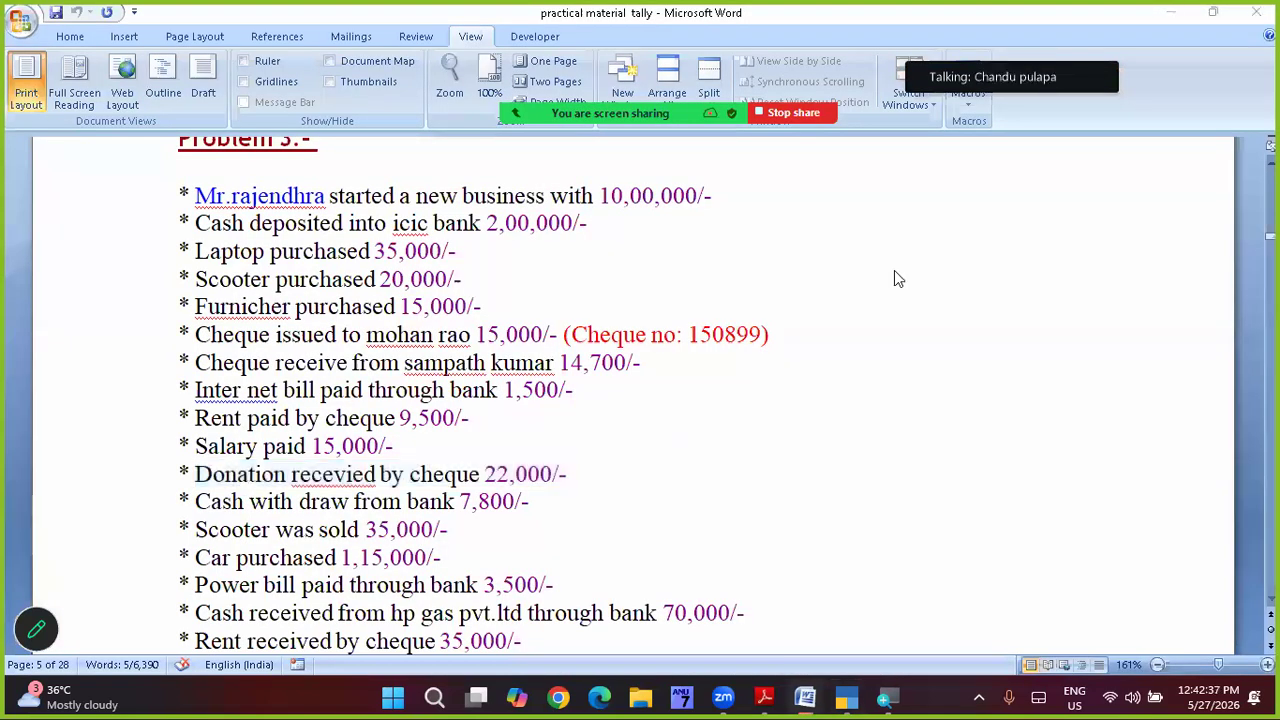
key(alt+Tab)
text(3,5)
text(00)
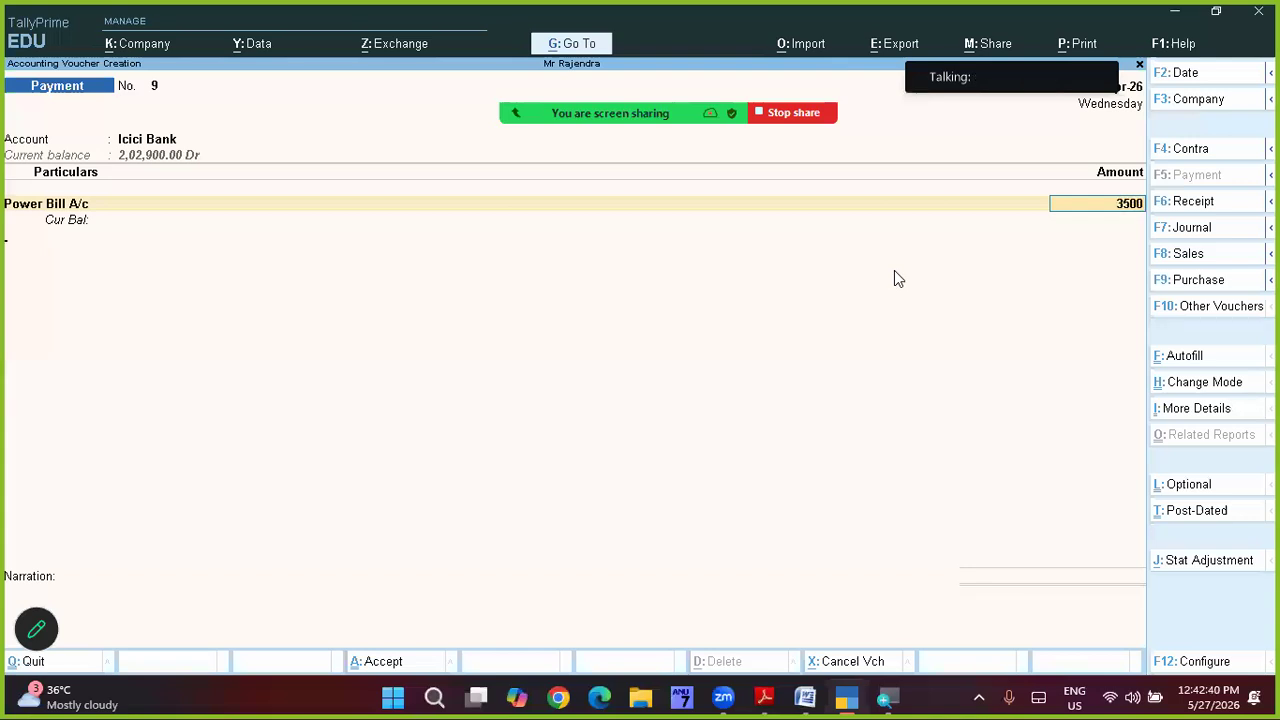
key(Return)
key(Return)
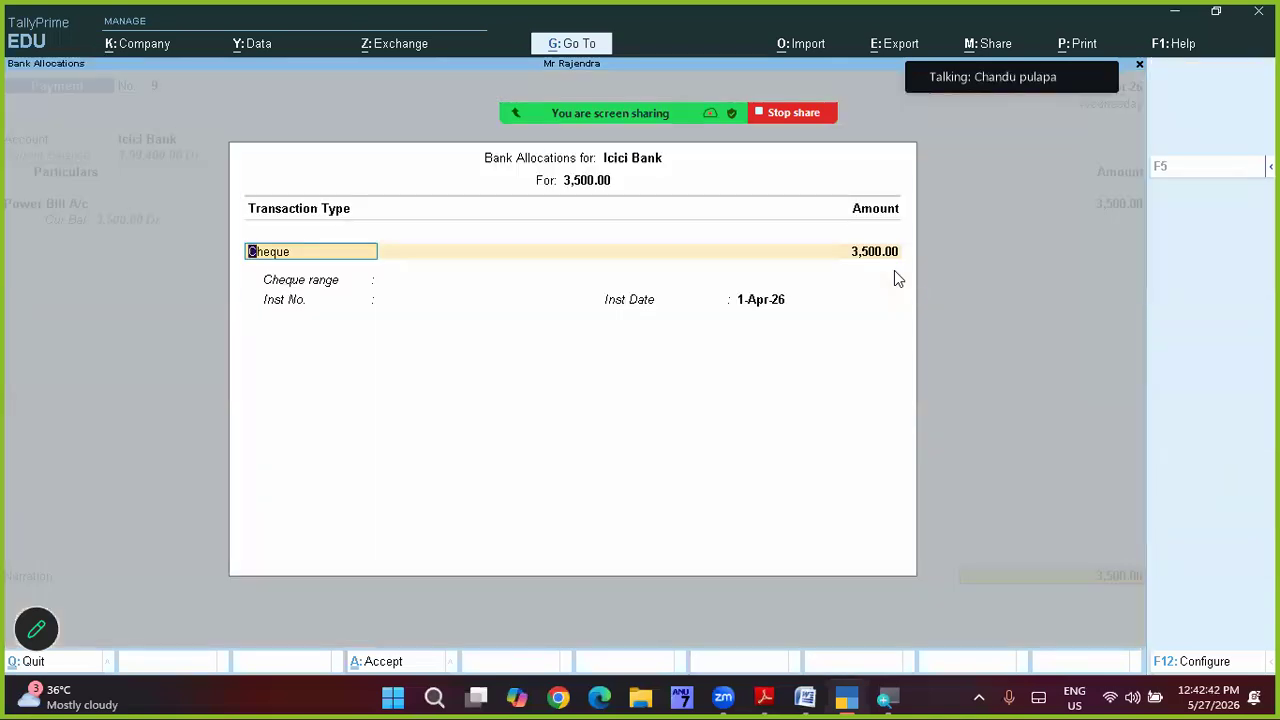
Step: Accept the Cheque bank allocation with its default details and save the payment voucher without a narration
key(Return)
key(Return)
key(Return)
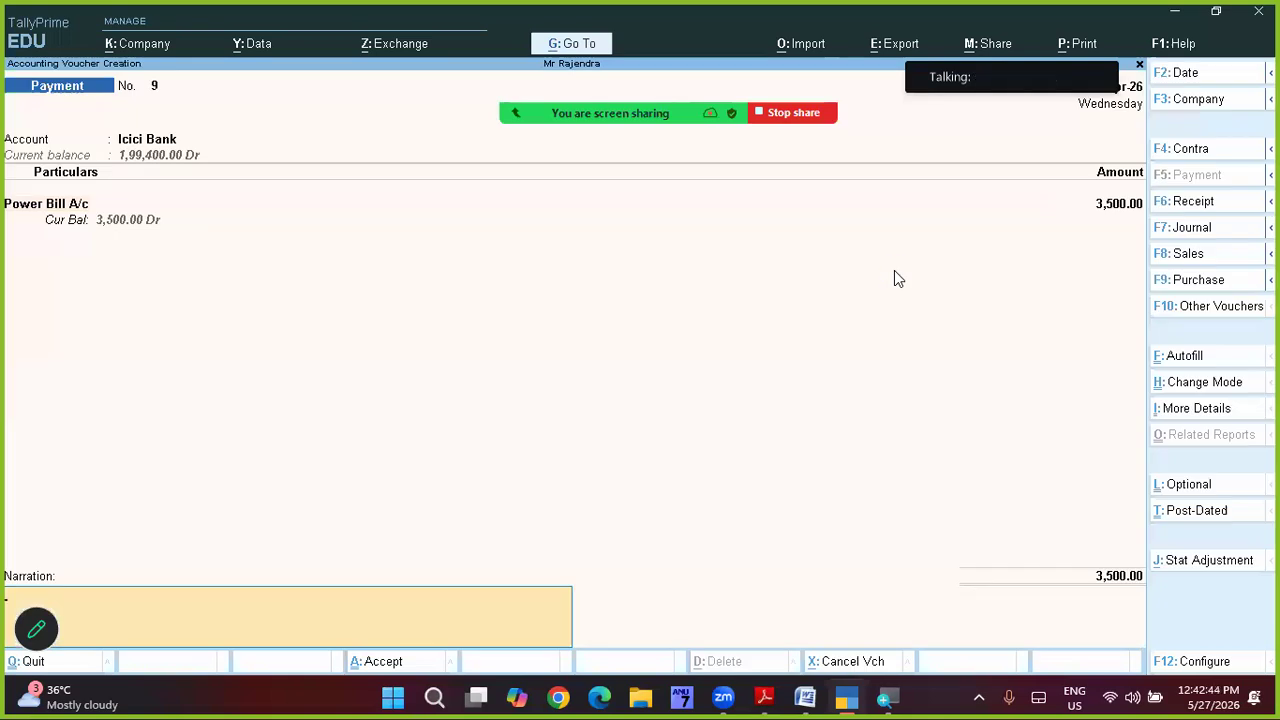
key(Return)
key(Return)
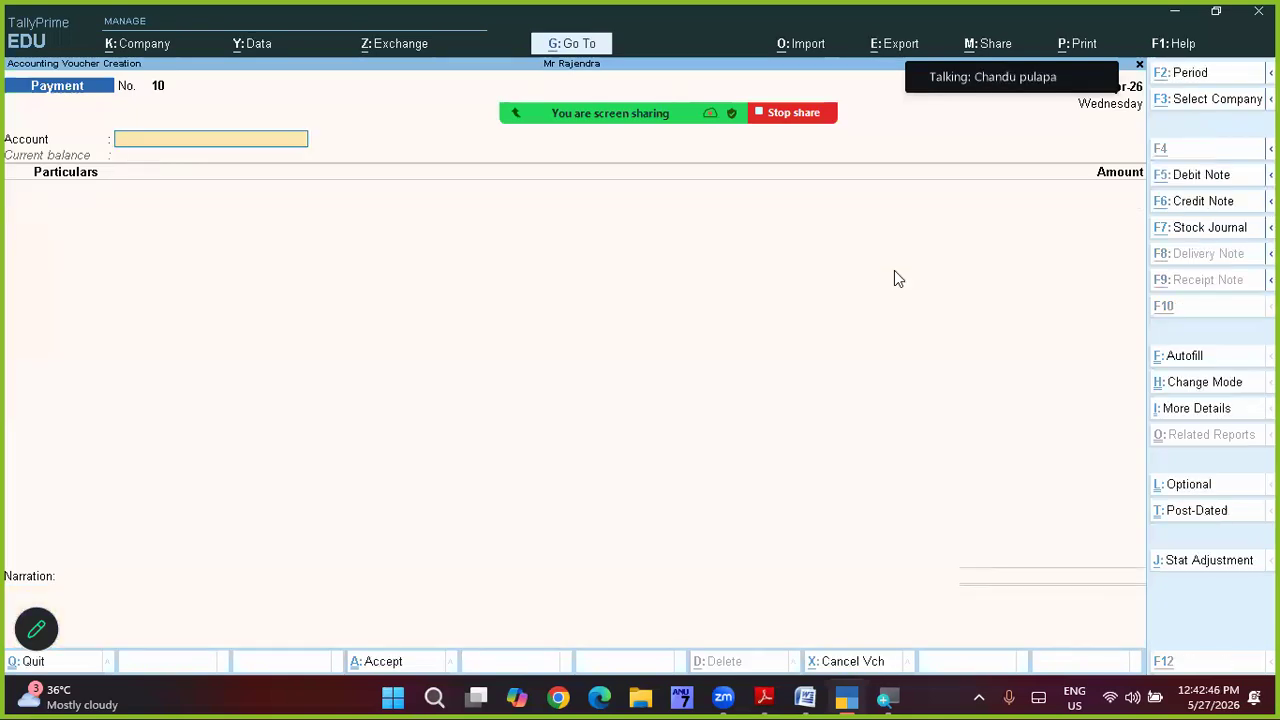
Step: Check the HP Gas receipt in the Word problem sheet, then start a TallyPrime receipt voucher with Icici Bank as the account
key(alt+Tab)
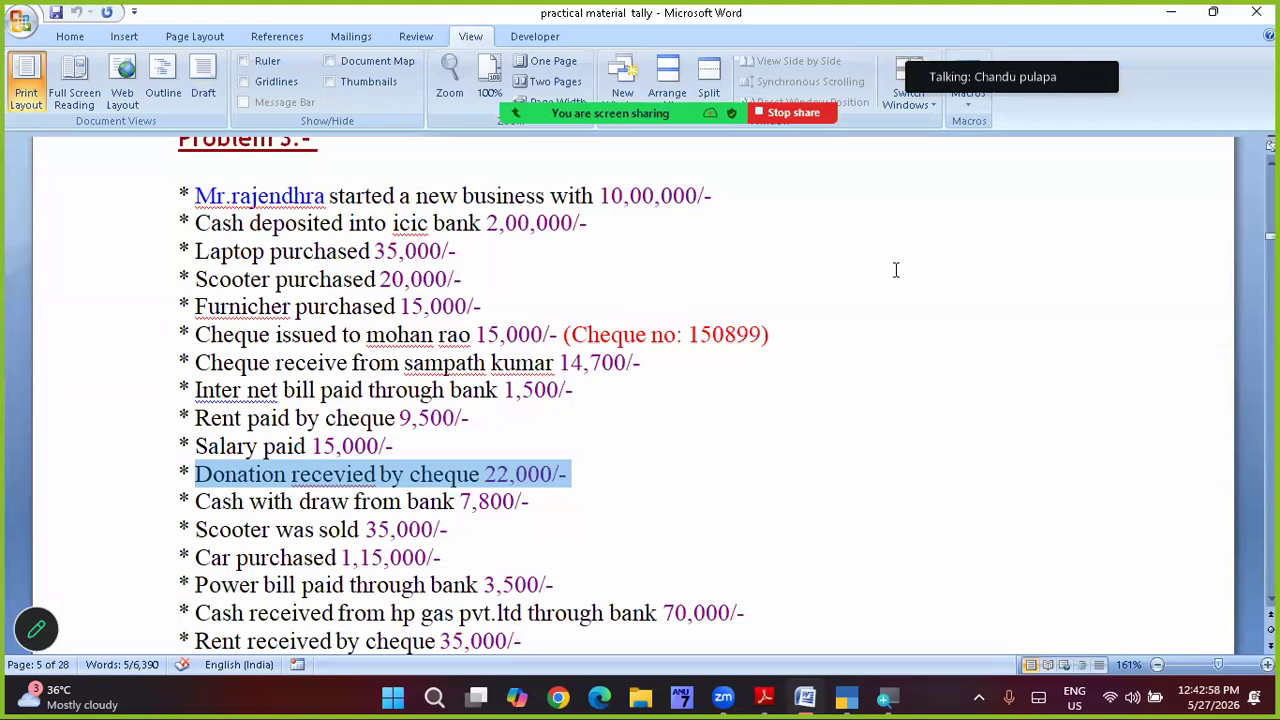
click(895, 270)
key(alt+Tab)
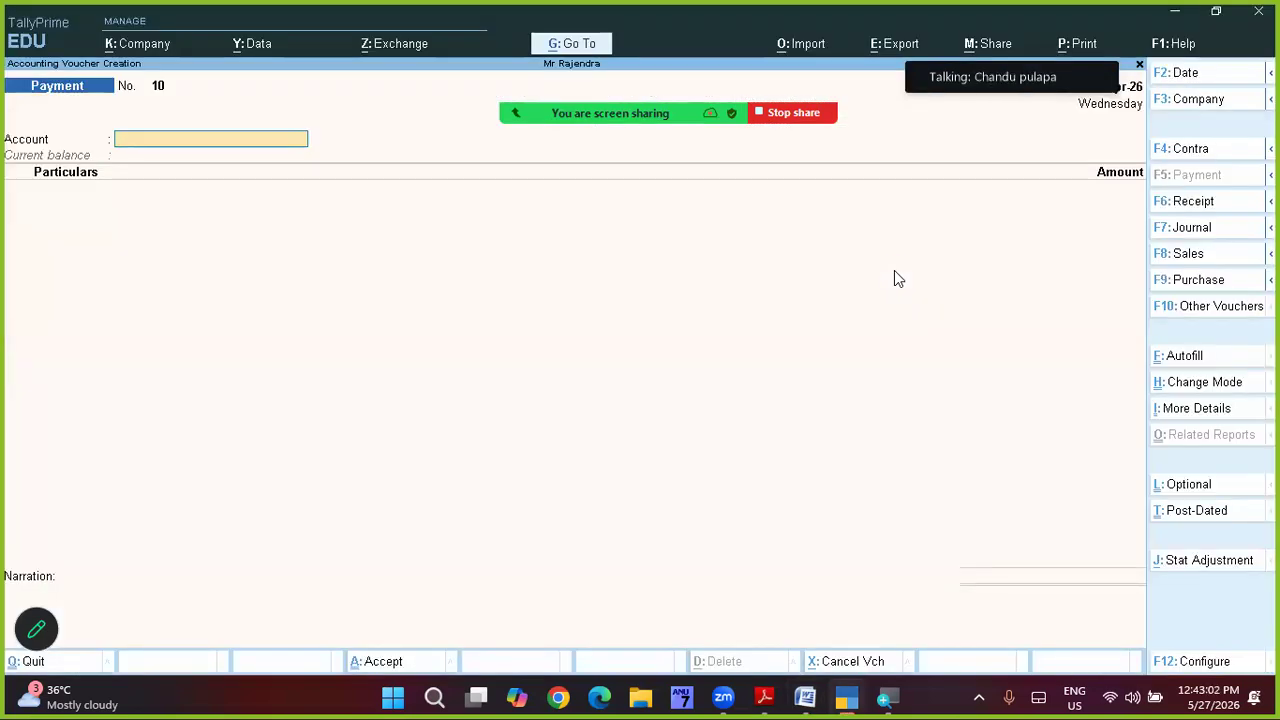
key(F6)
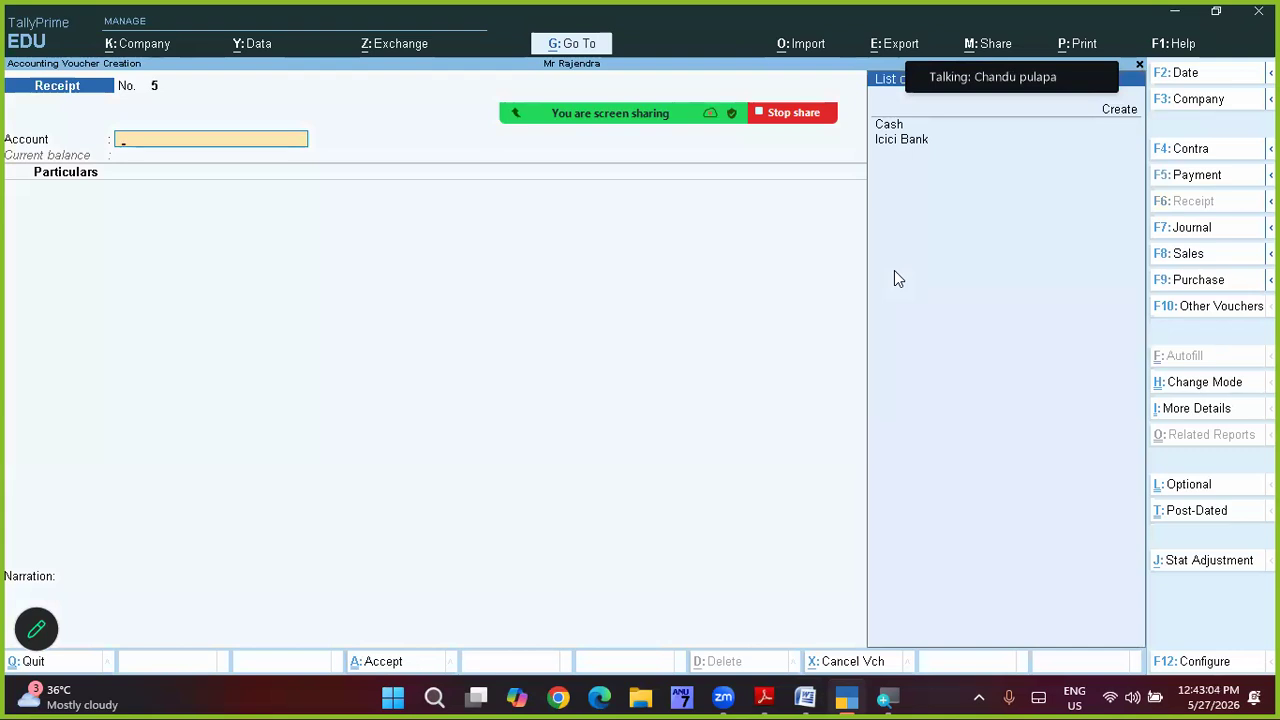
key(Down)
key(Down)
key(Down)
key(Return)
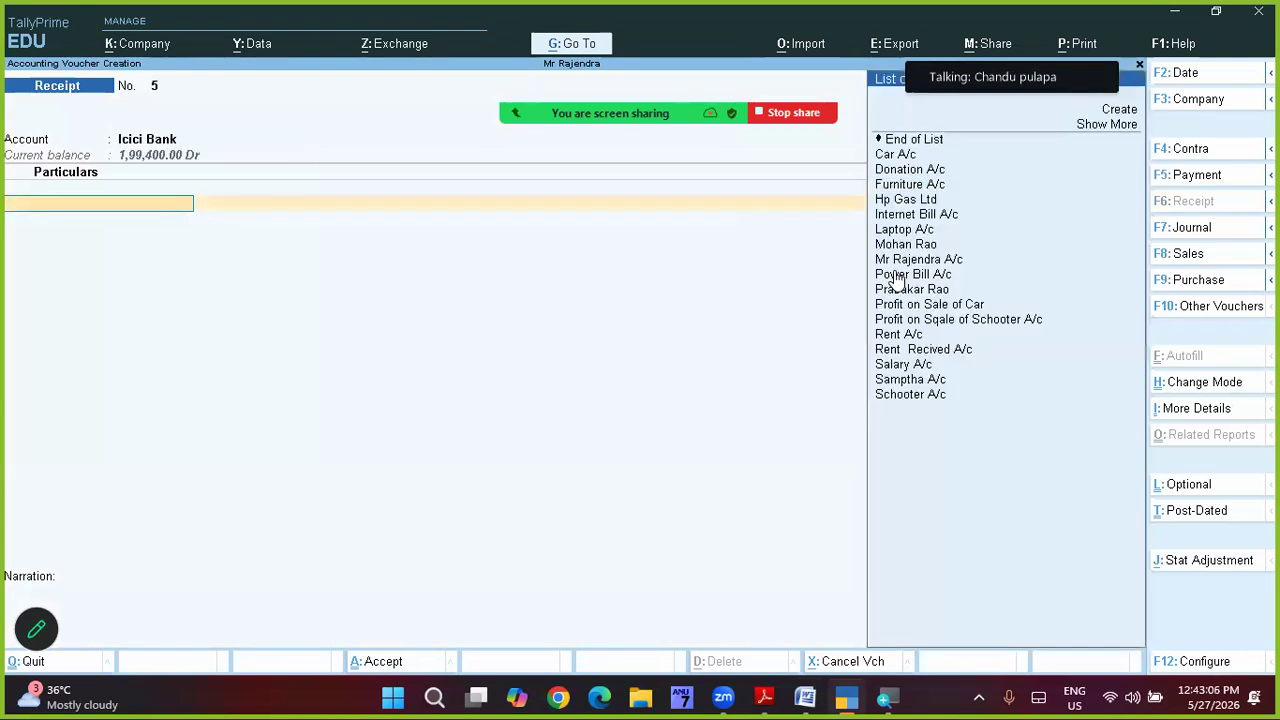
Step: Choose Hp Gas Ltd as the particulars of the receipt voucher
key(Down)
key(Down)
key(Down)
key(Down)
key(Down)
key(Down)
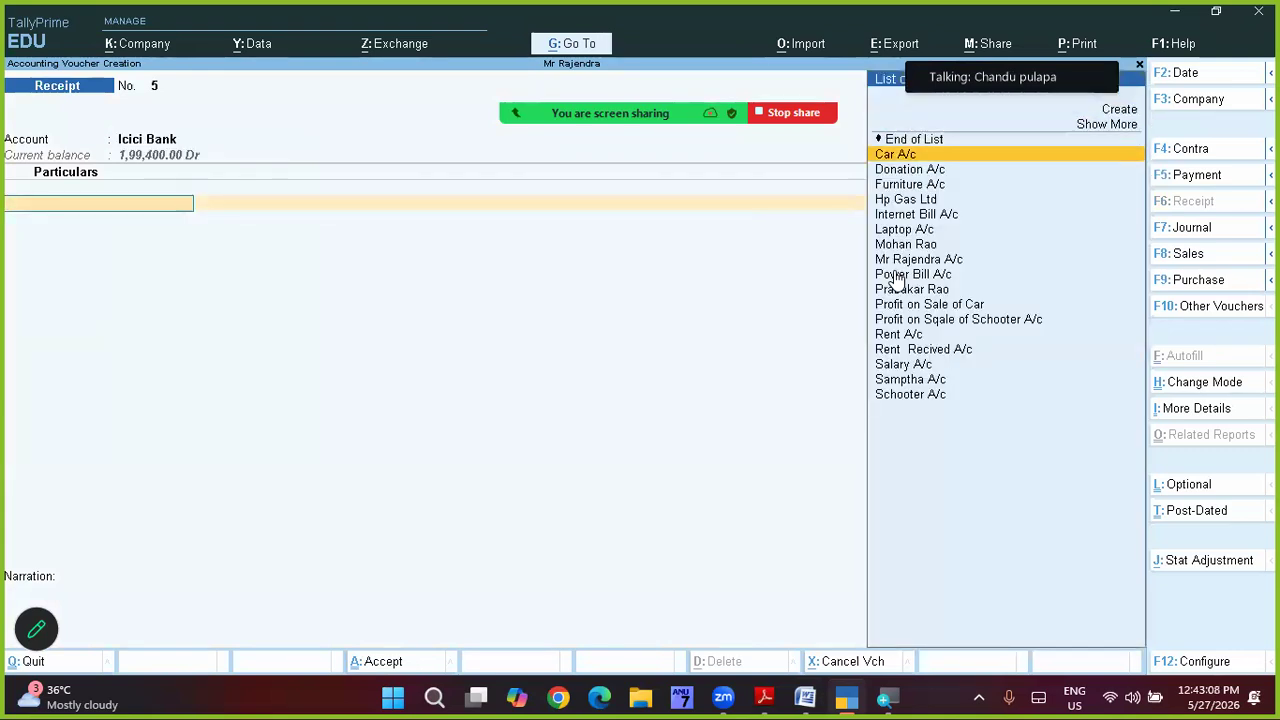
key(Return)
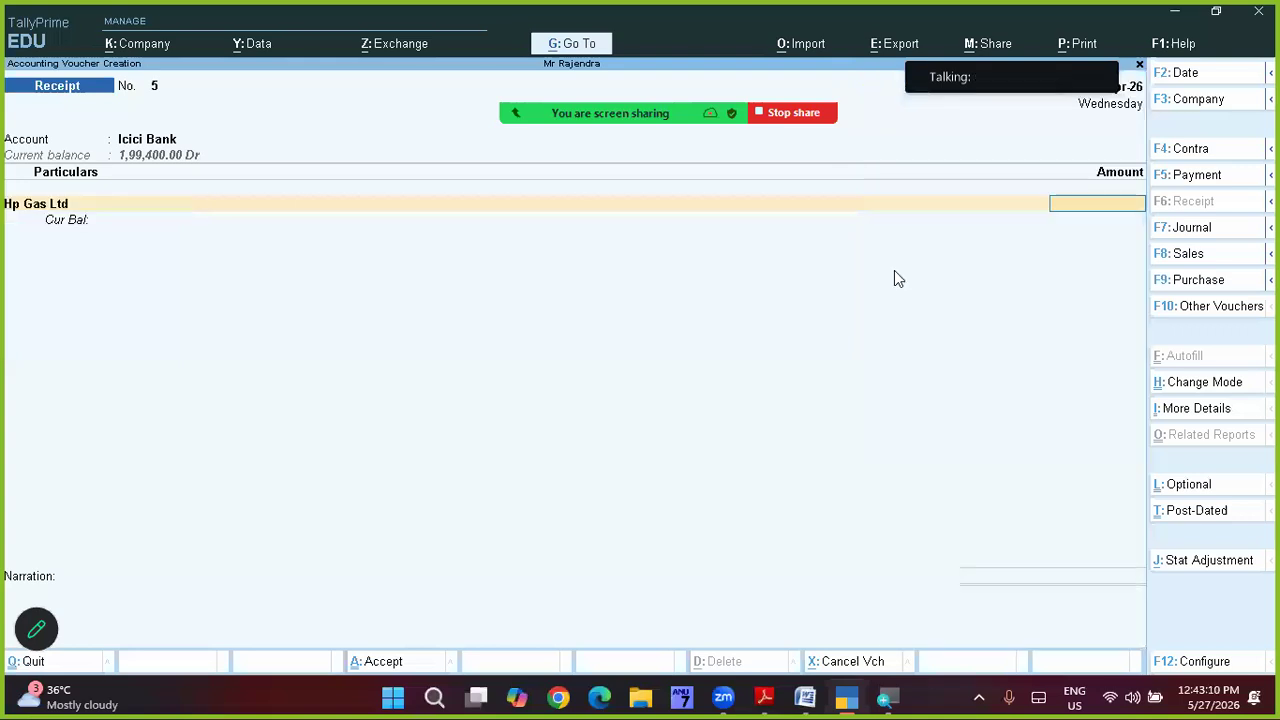
Step: Check the HP Gas amount in the Word problem sheet, then enter 70000 for Hp Gas Ltd in the TallyPrime receipt voucher
key(alt+Tab)
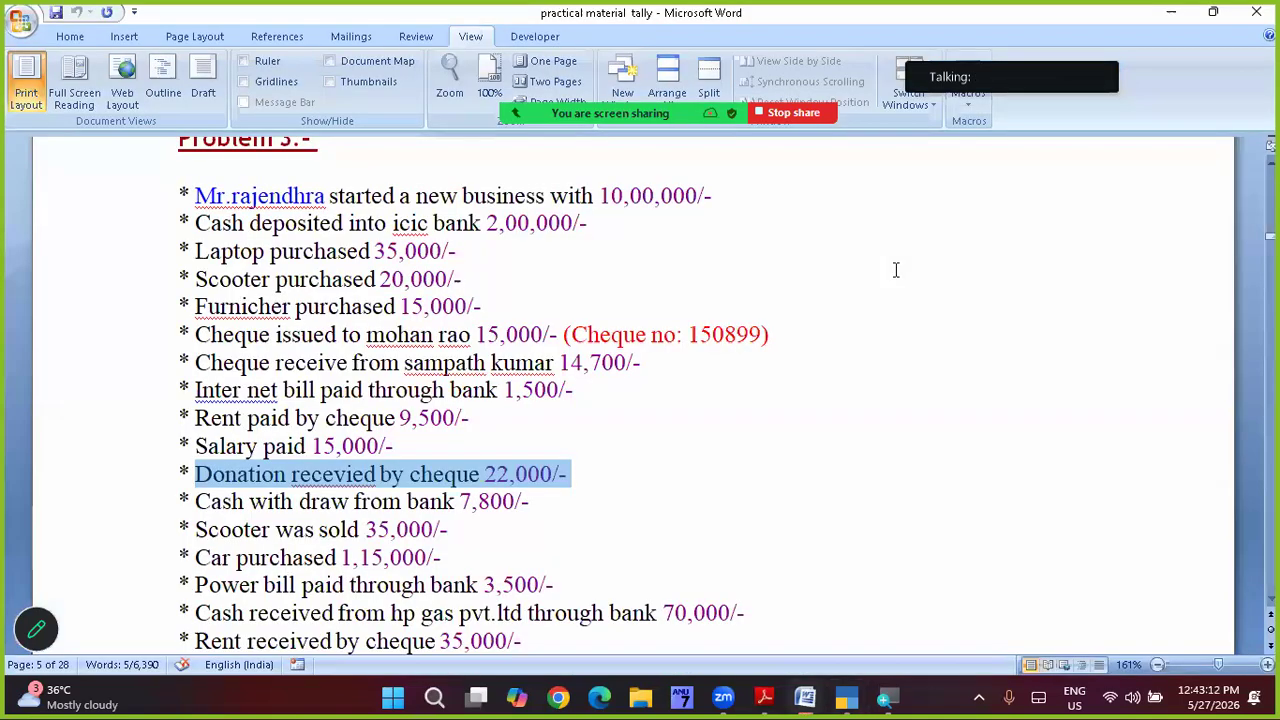
click(895, 270)
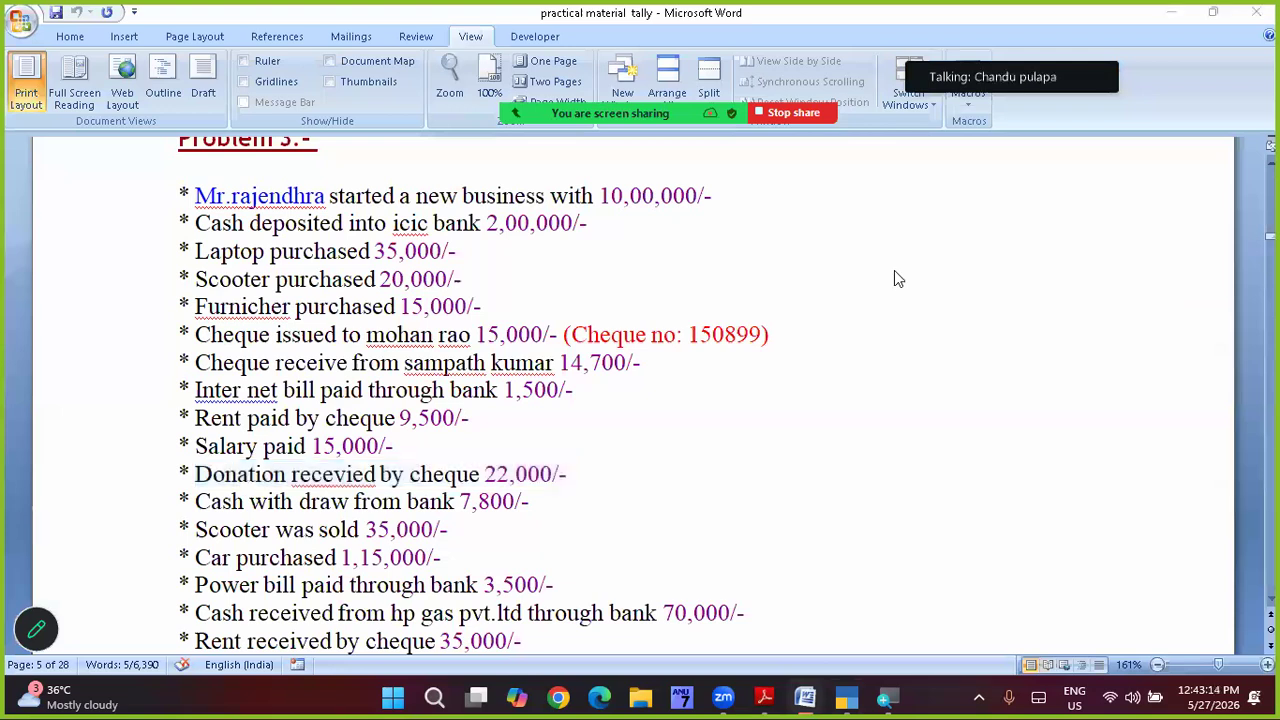
key(alt+Tab)
text(70,)
text(000)
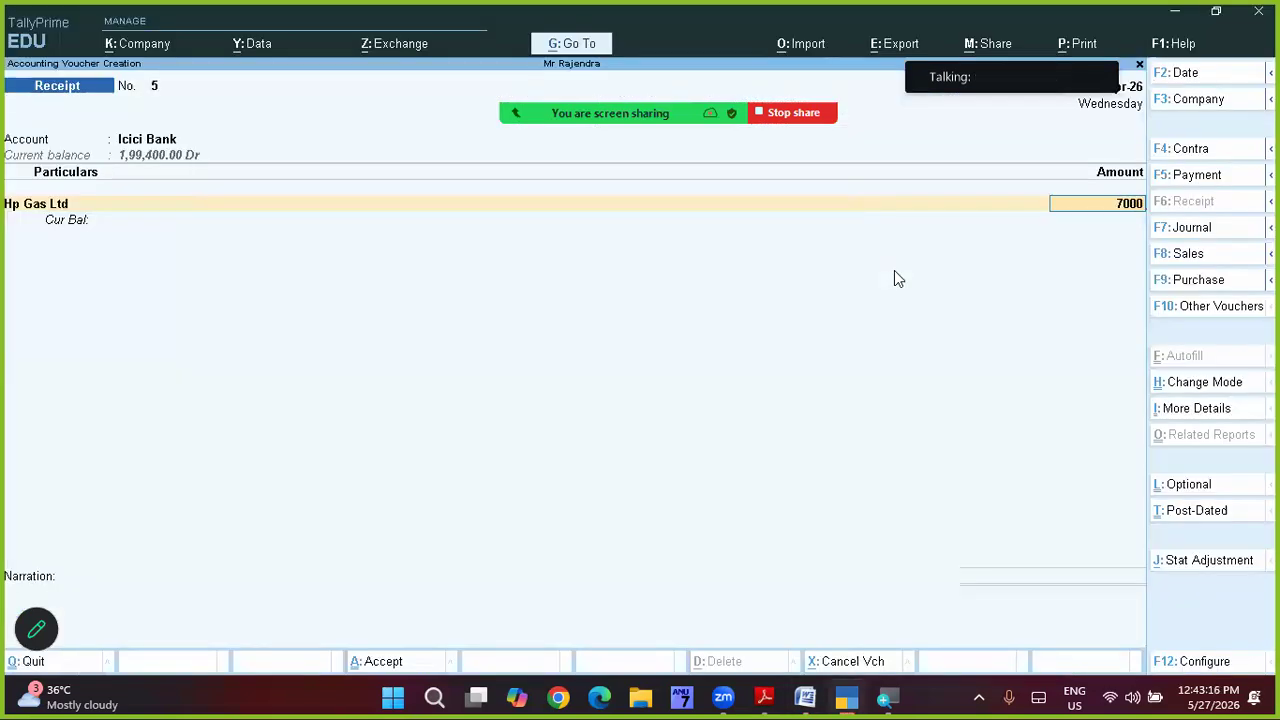
Step: Accept the Cheque/DD bank allocation with its default details and save the Hp Gas Ltd receipt voucher without a narration
key(Return)
key(Return)
key(Return)
key(Return)
key(Return)
key(Return)
key(Return)
key(Return)
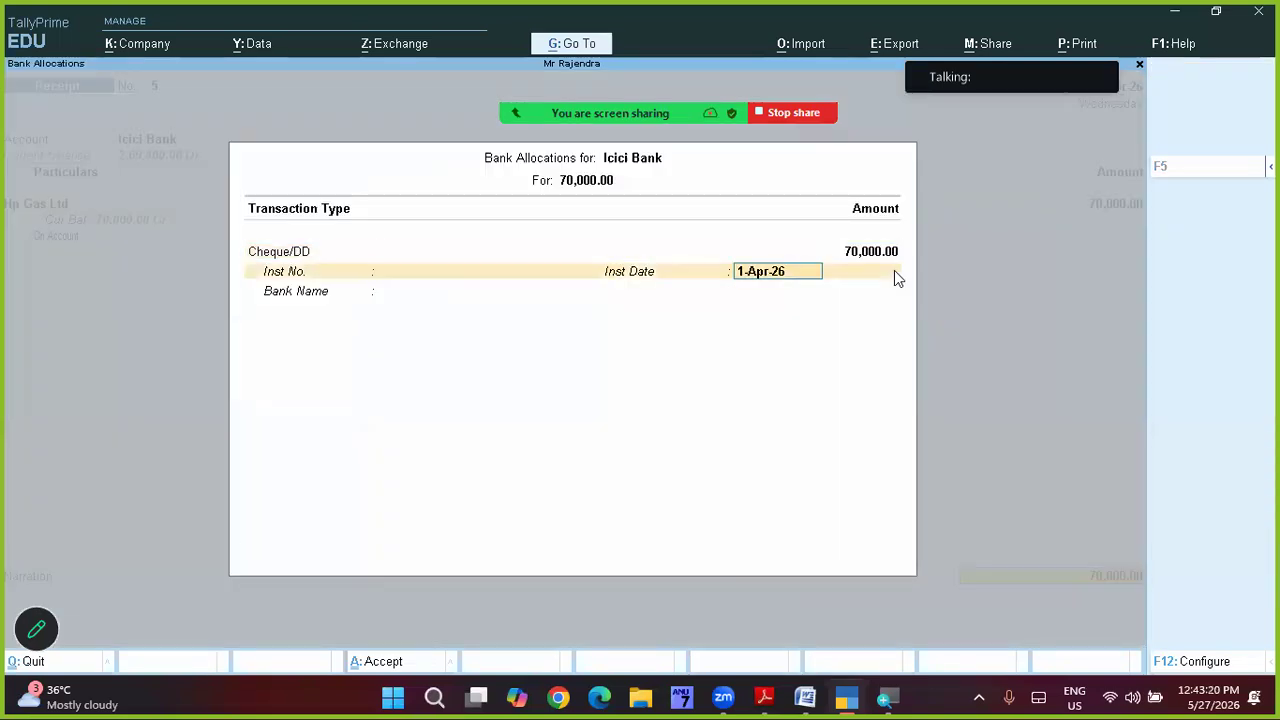
key(Return)
key(Return)
key(Return)
key(Return)
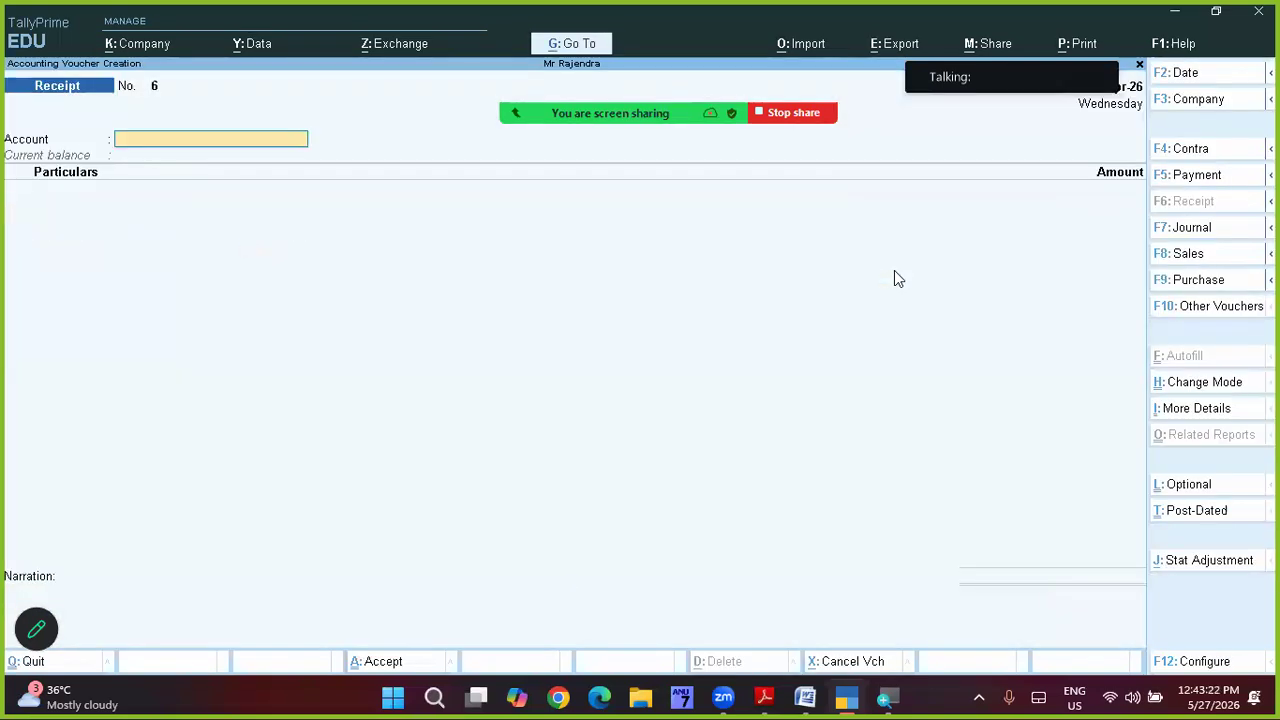
Step: Check the rent receipt in the Word problem sheet, then set Icici Bank as the account of a new TallyPrime receipt voucher
key(alt+Tab)
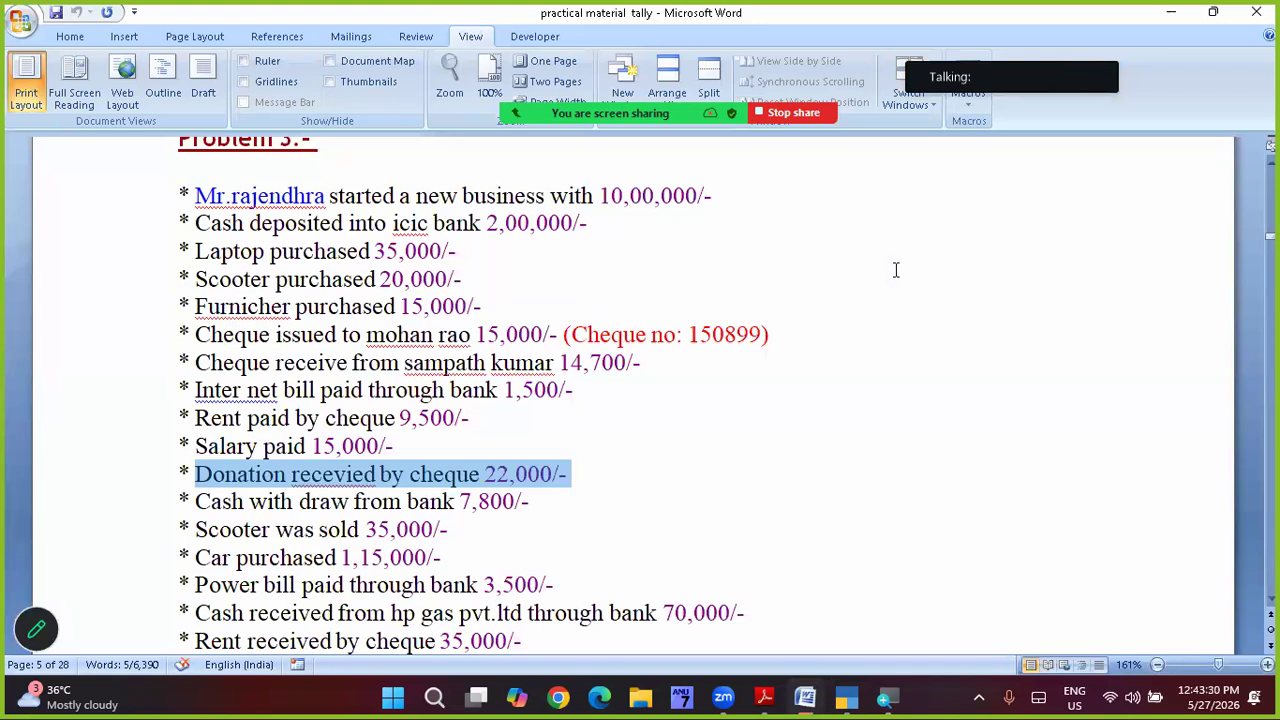
key(alt+Tab)
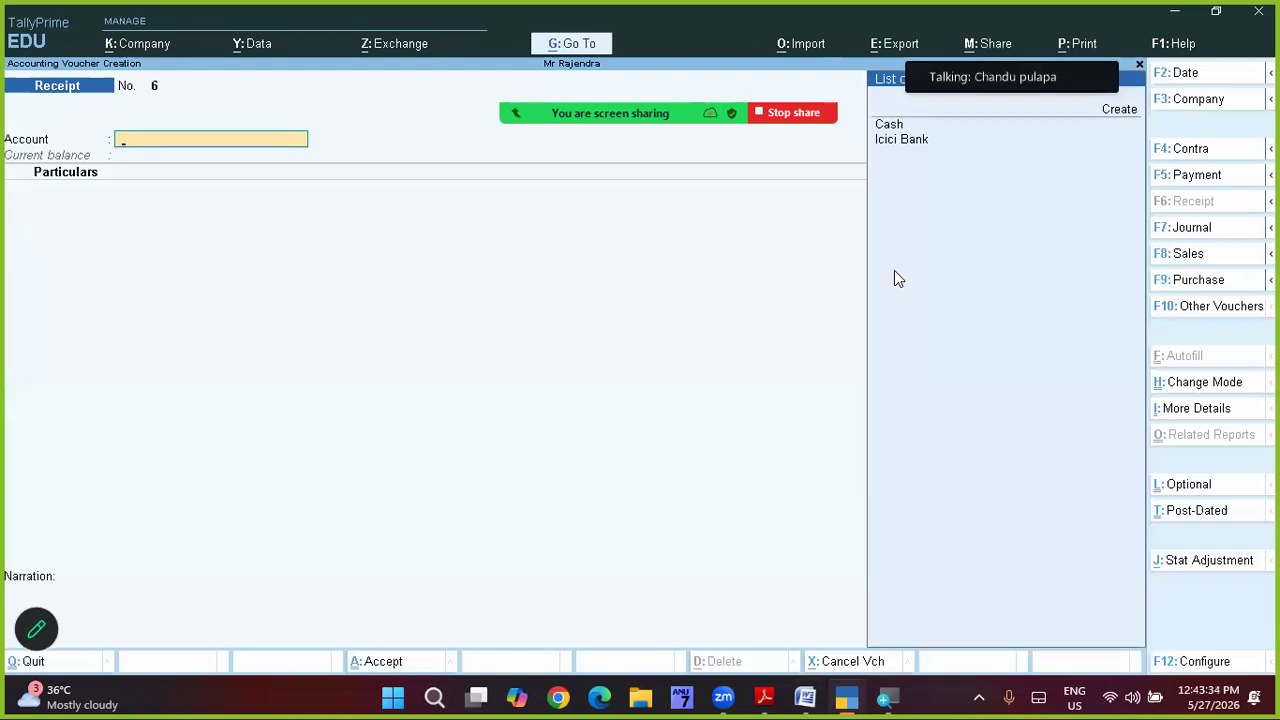
key(Down)
key(Down)
key(Return)
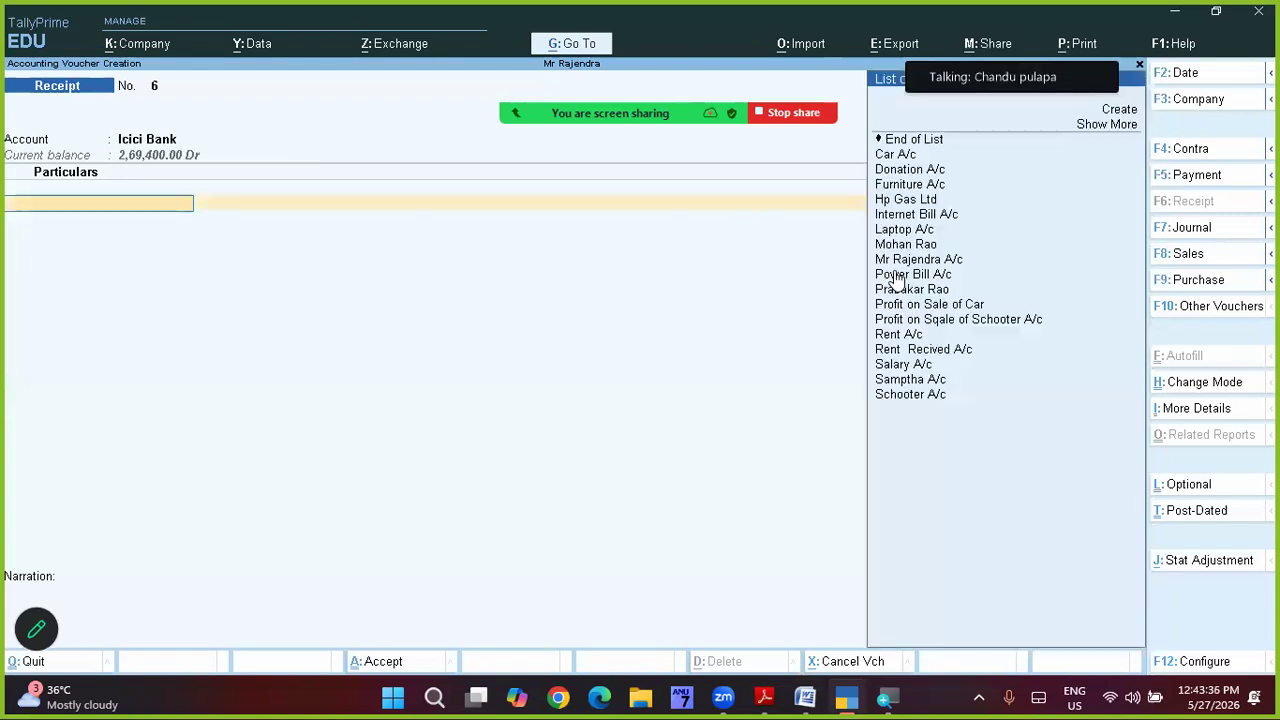
Step: Choose Rent Recived A/c as the particulars of the receipt voucher
key(Down)
key(Down)
key(Down)
key(Down)
key(Down)
key(Down)
key(Down)
key(Down)
key(Down)
key(Down)
key(Down)
key(Down)
key(Down)
key(Down)
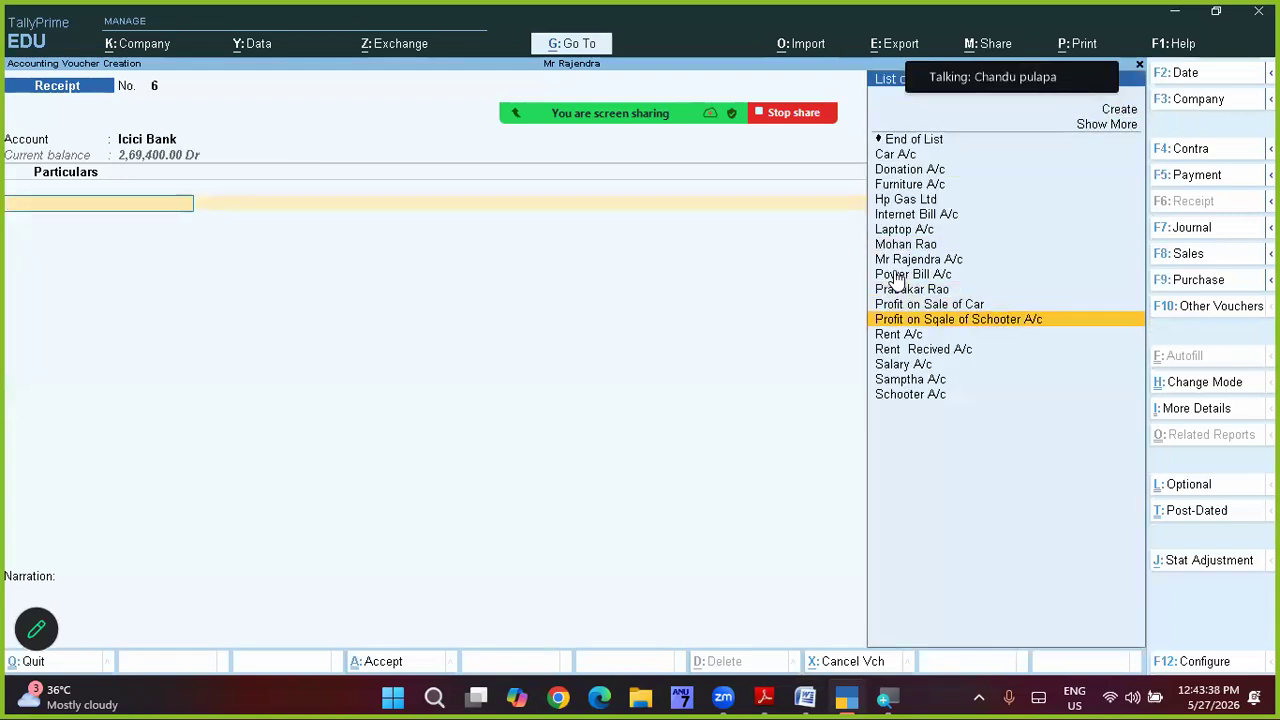
key(Return)
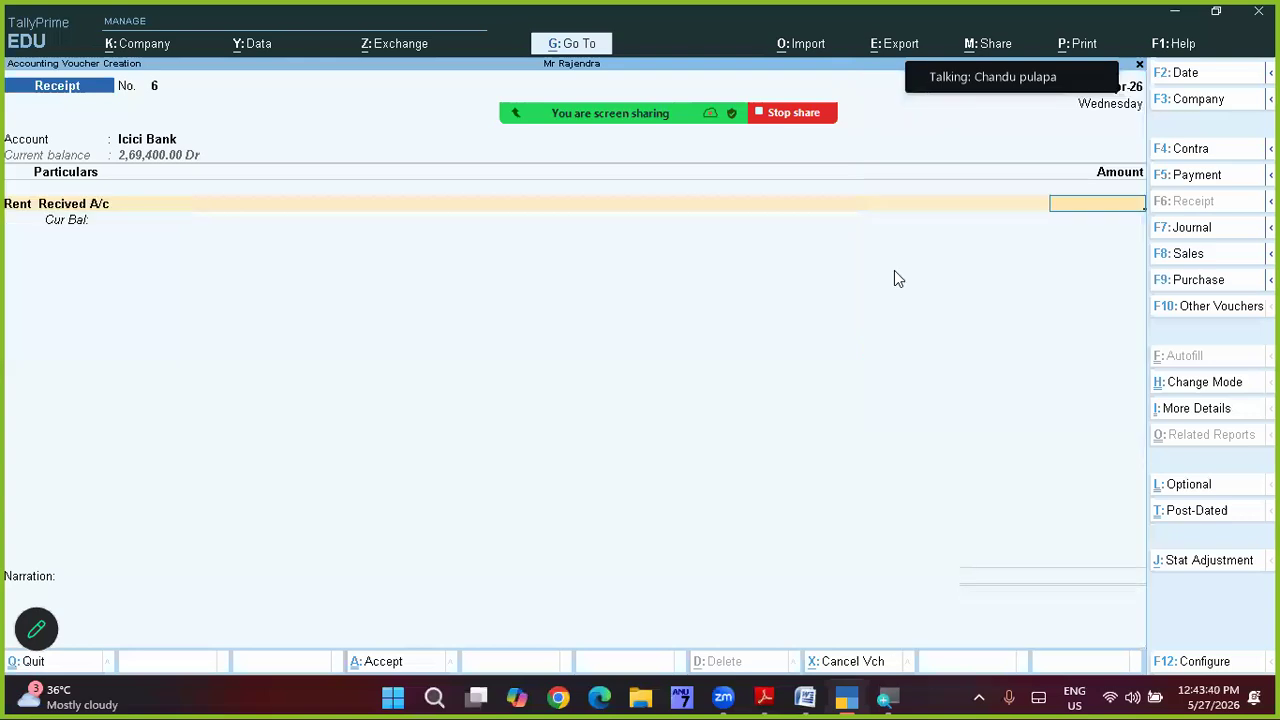
Step: Enter 35000 for Rent Recived A/c, accept the default bank allocation and save the receipt voucher without a narration
text(35,000)
key(Return)
key(Return)
key(Return)
key(Return)
key(Return)
key(Return)
key(Return)
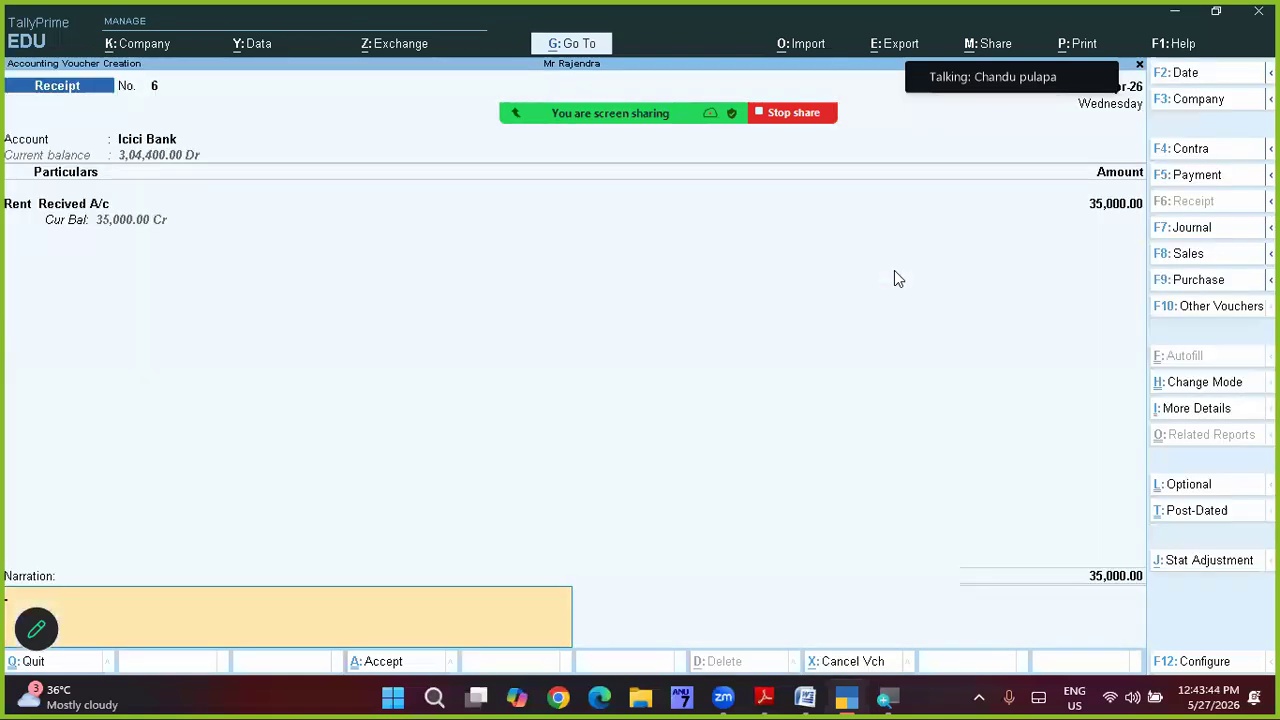
key(Return)
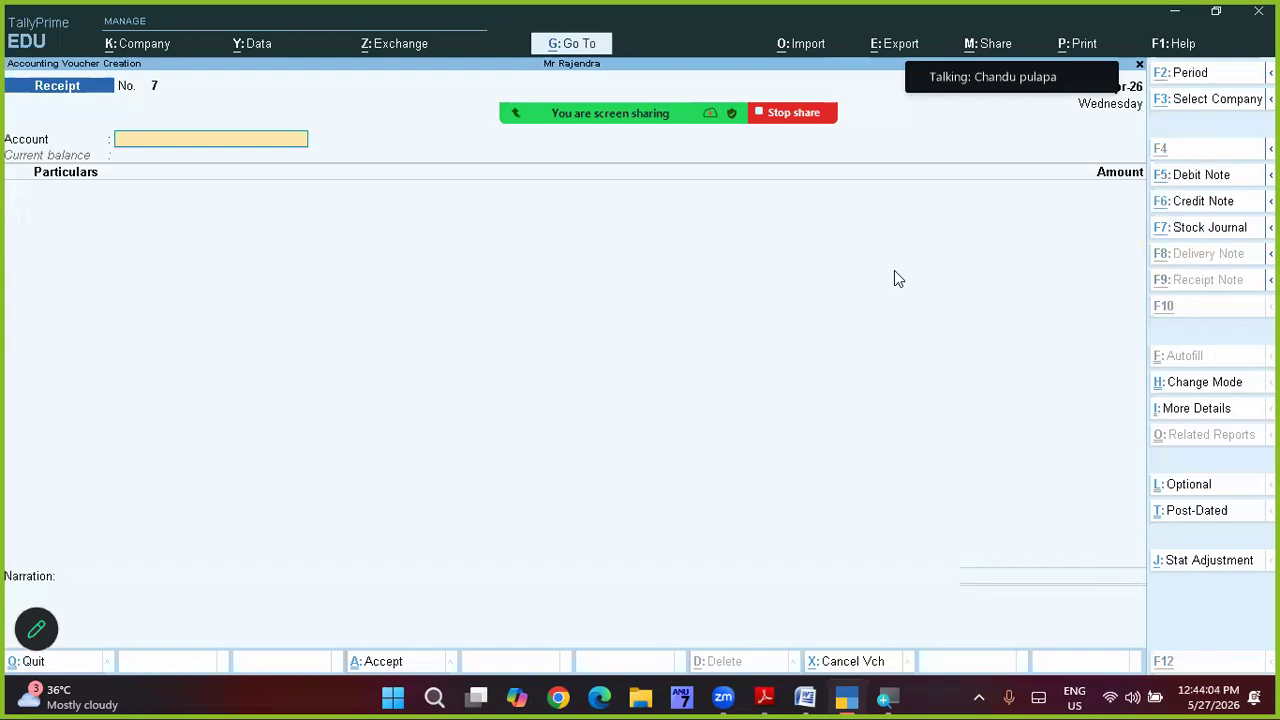
Step: Check the second issued cheque in the Word problem sheet, then start a TallyPrime payment voucher with Icici Bank as the account
key(alt+Tab)
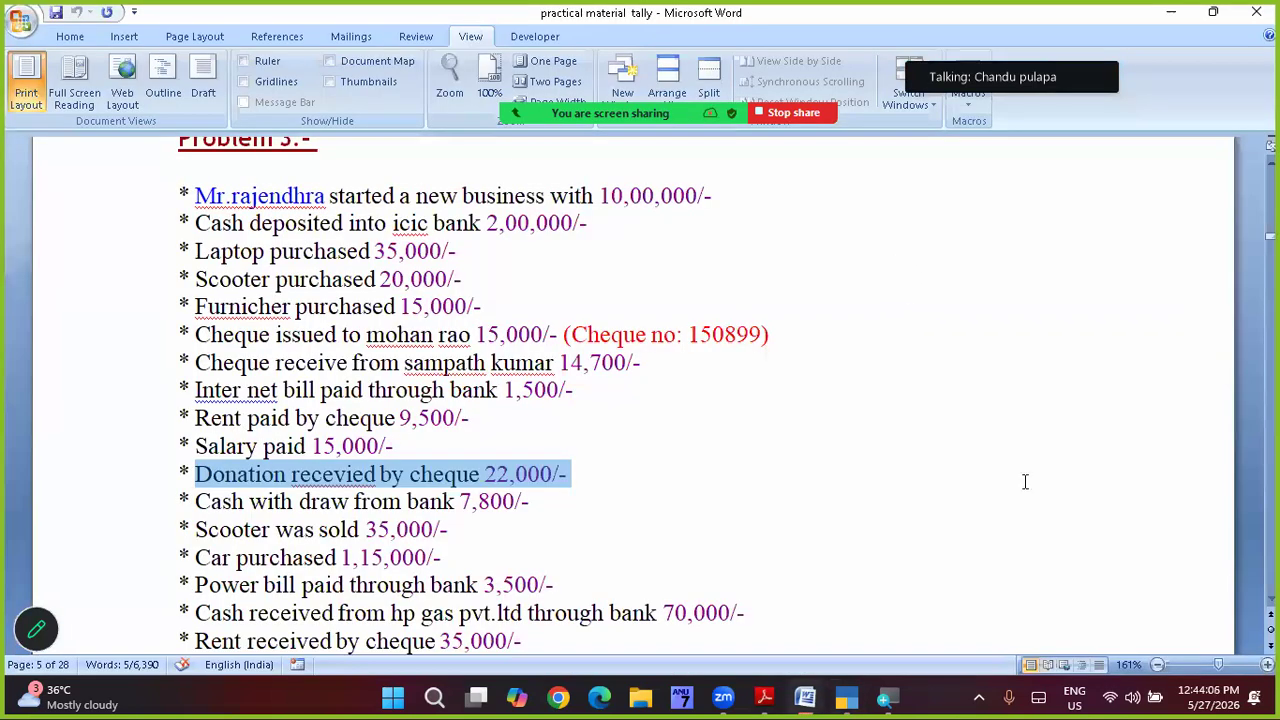
scroll(640, 400, down, 3)
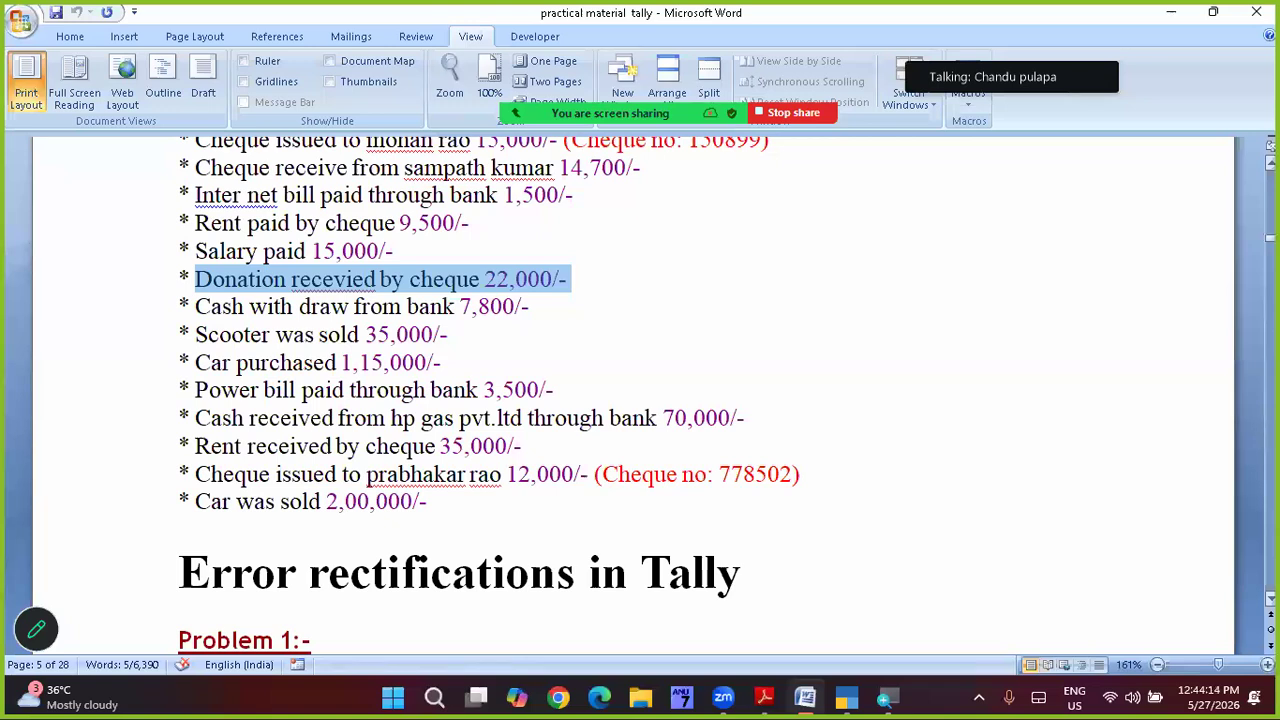
key(alt+Tab)
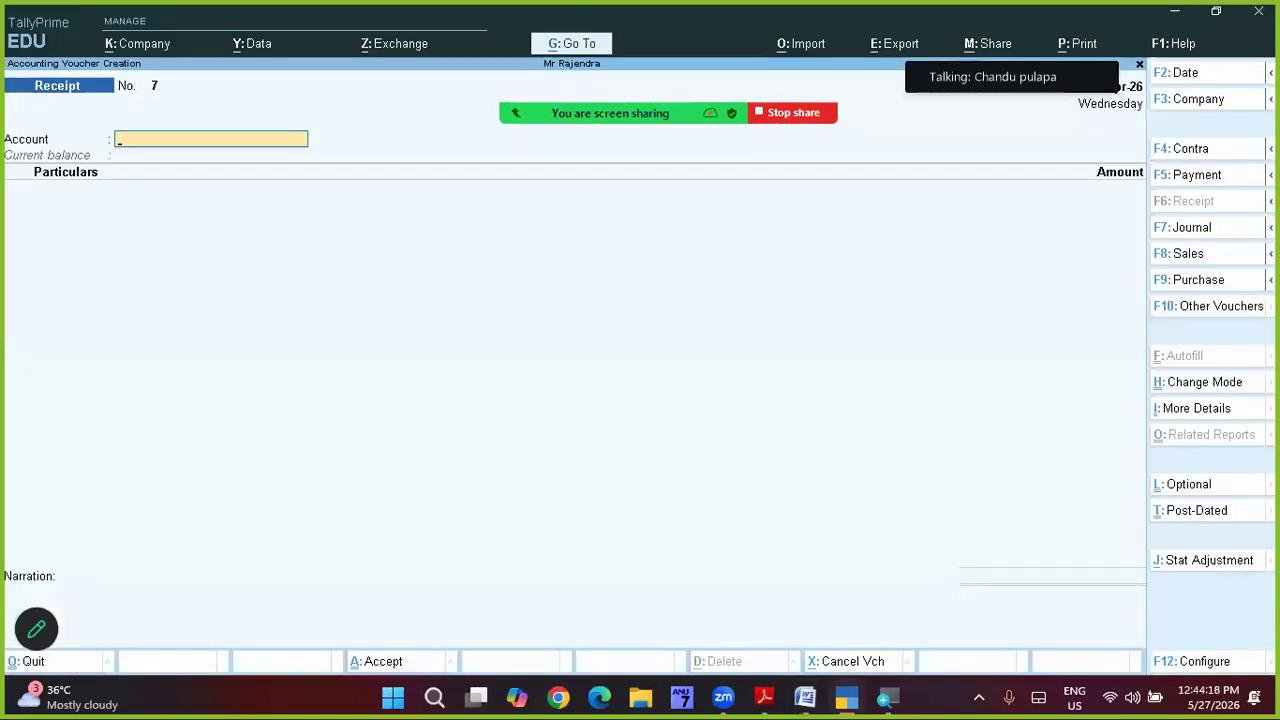
key(F5)
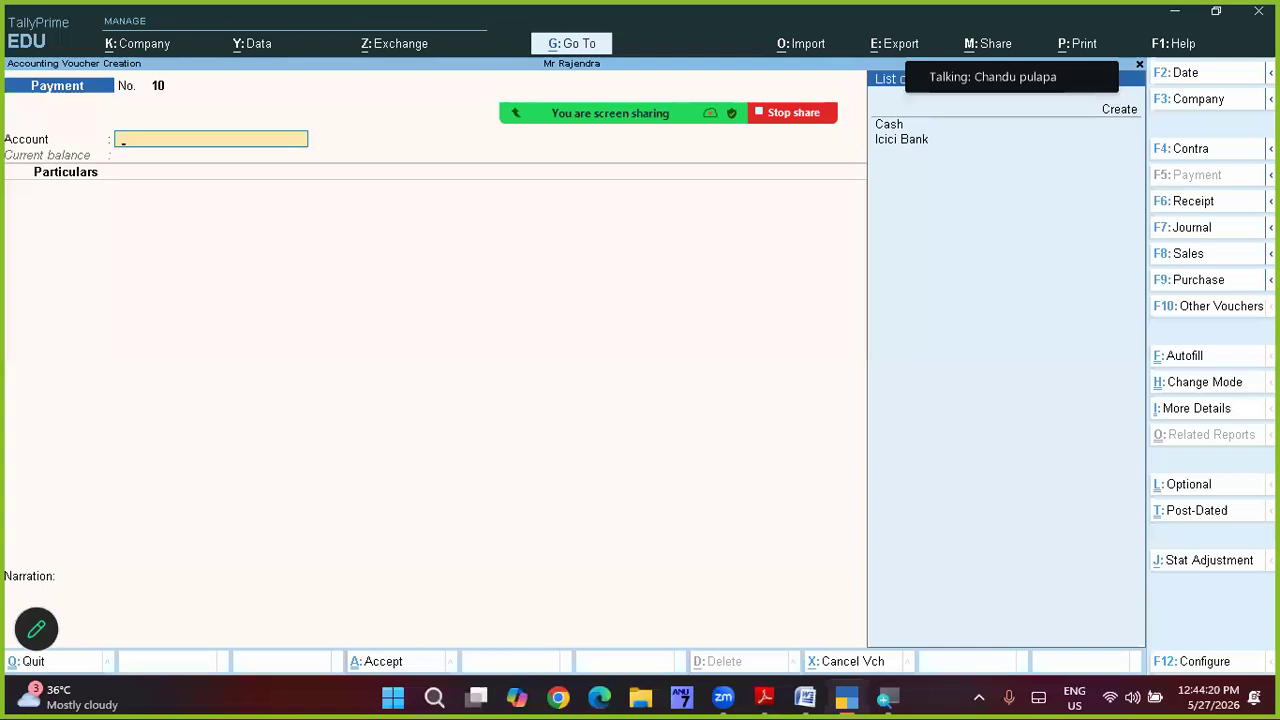
key(Down)
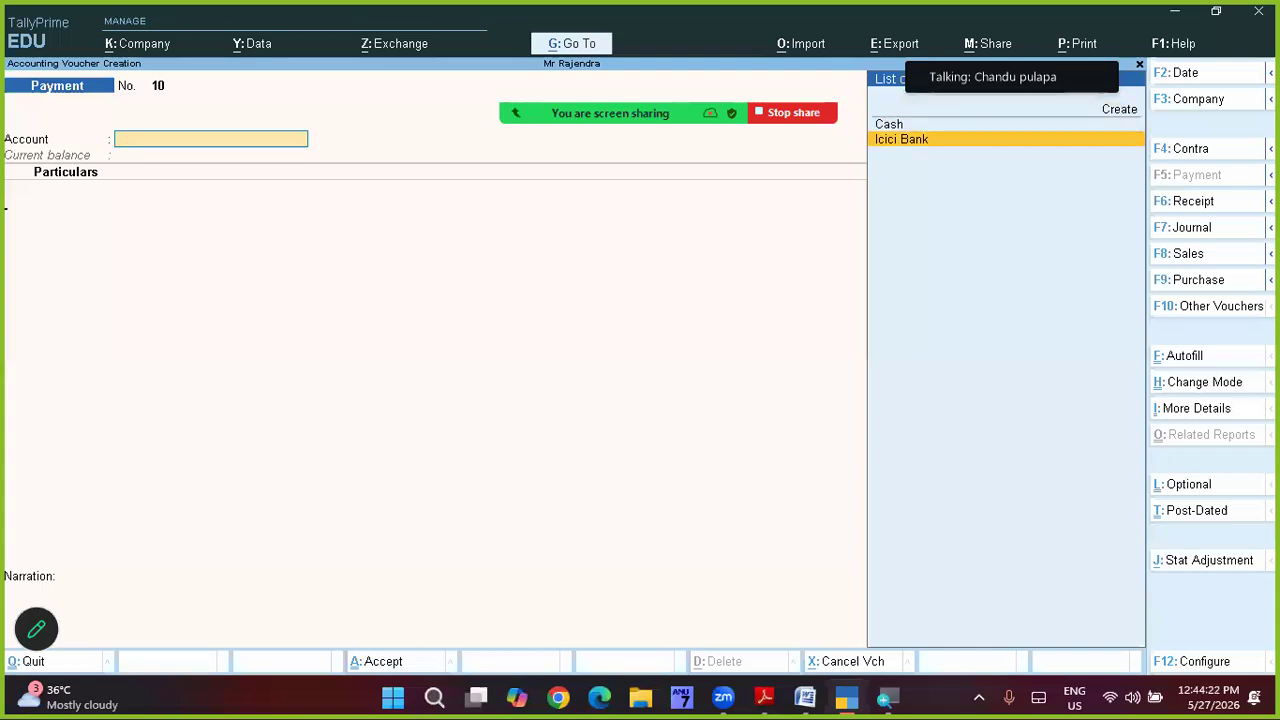
key(Return)
Step: Search the particulars ledger list for the cheque payee's ledger and recheck the payee in the Word problem sheet
text(c)
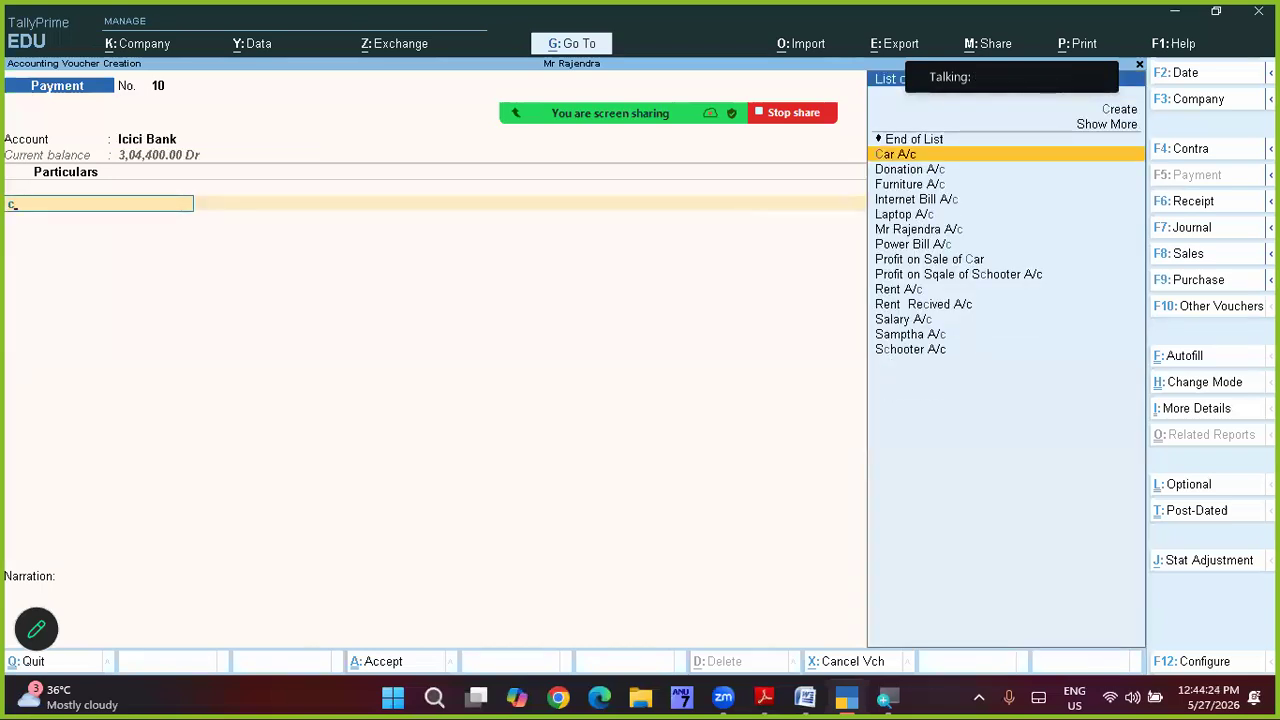
key(Down)
key(Down)
key(Down)
key(Down)
key(Down)
key(Down)
key(Down)
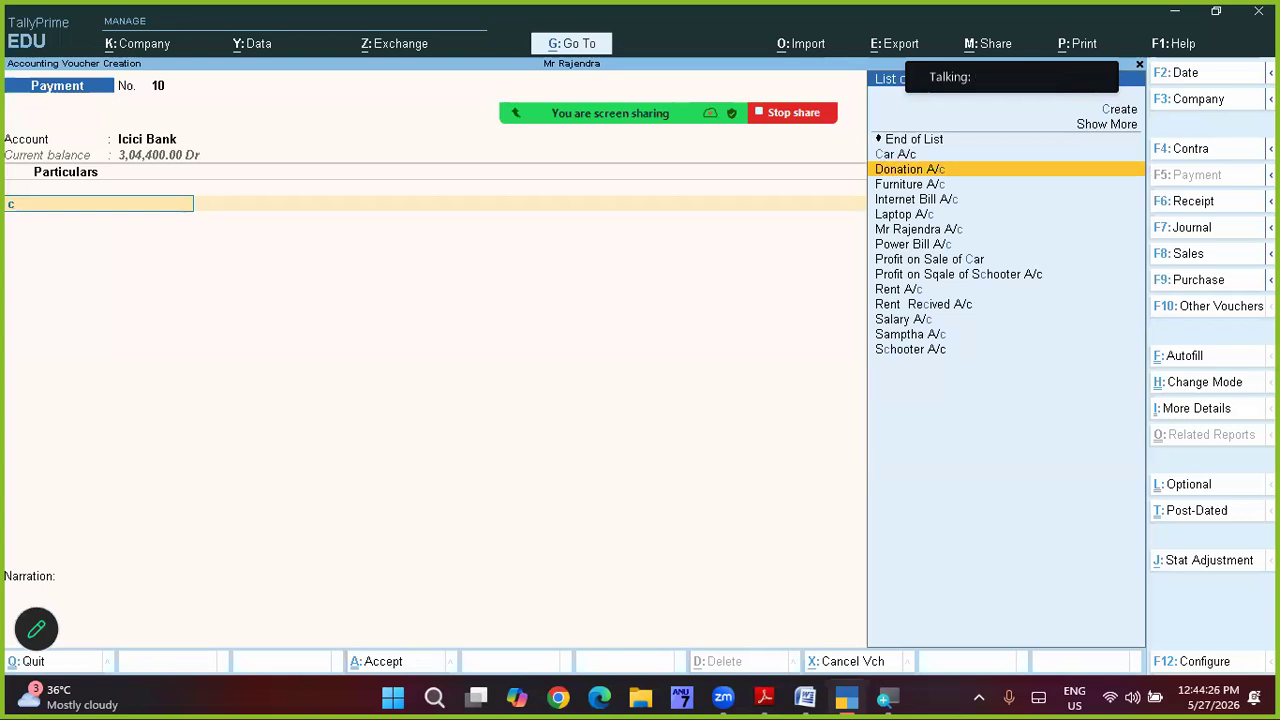
key(Up)
key(Up)
key(Up)
key(Up)
key(Up)
key(Up)
key(Up)
key(Up)
key(Down)
key(Down)
key(Down)
key(Down)
key(Down)
key(Down)
key(Down)
key(Down)
key(Down)
key(Down)
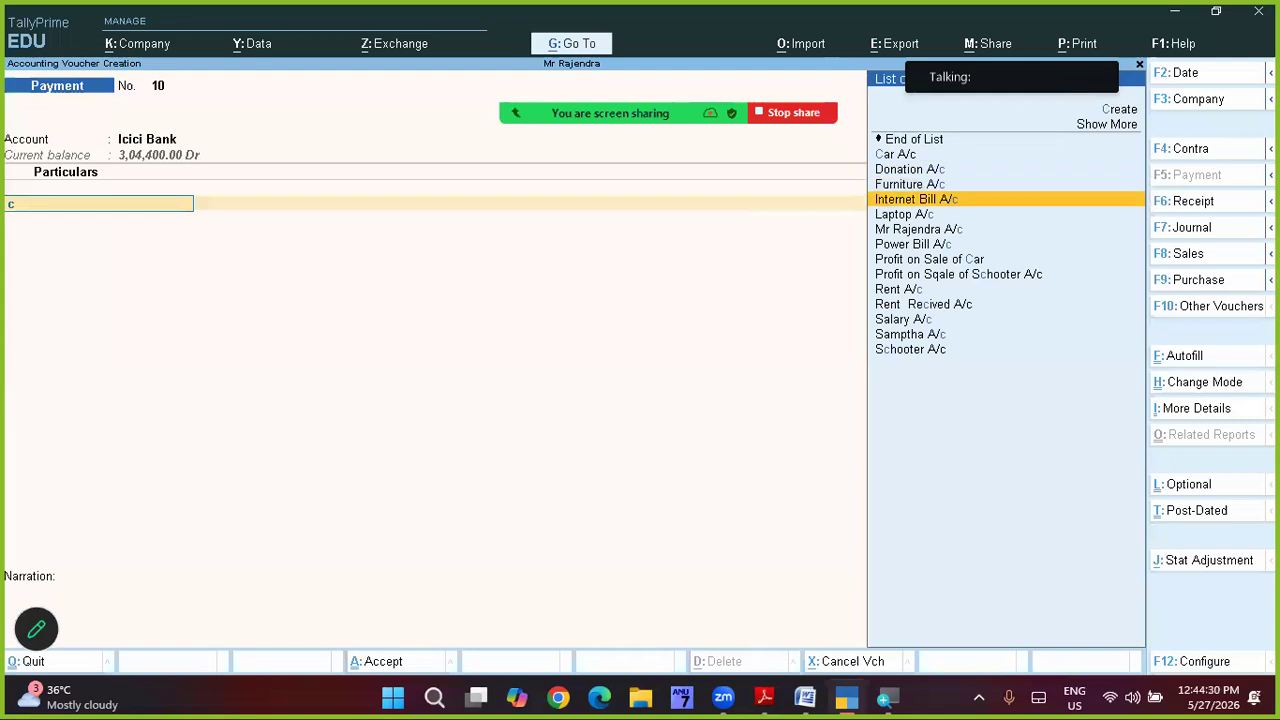
key(Down)
key(Down)
key(Down)
key(Down)
key(Down)
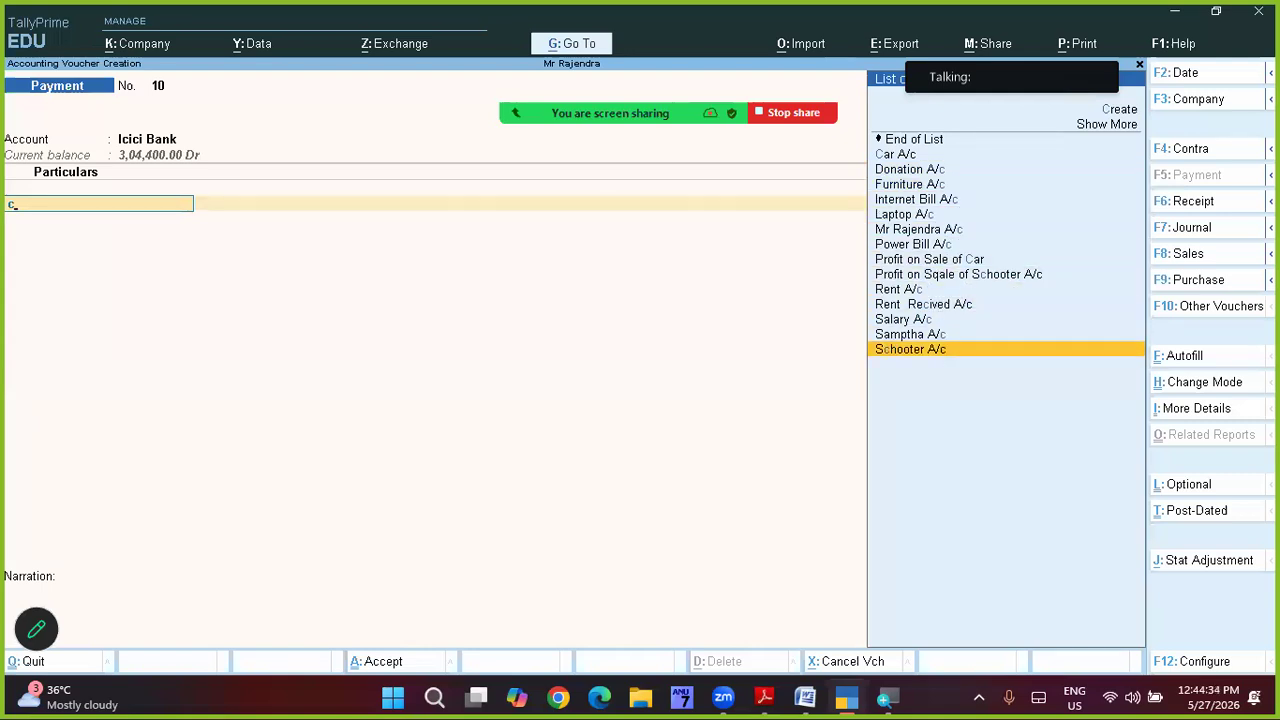
key(Up)
key(Up)
key(Up)
key(Up)
key(Up)
key(Up)
key(Up)
key(Up)
key(Up)
key(Up)
key(Up)
key(Up)
key(Up)
key(Down)
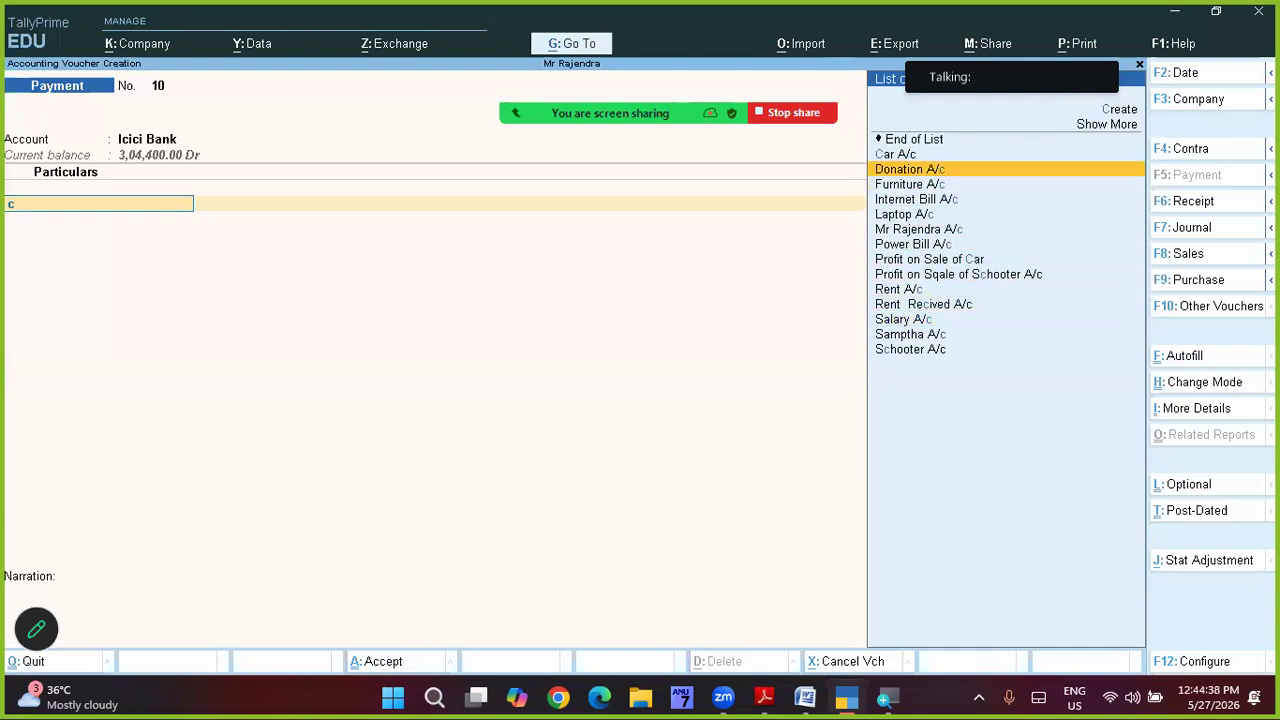
key(Down)
key(Down)
key(Down)
key(Down)
key(Down)
key(Down)
key(Down)
key(Down)
key(Down)
key(Up)
key(Up)
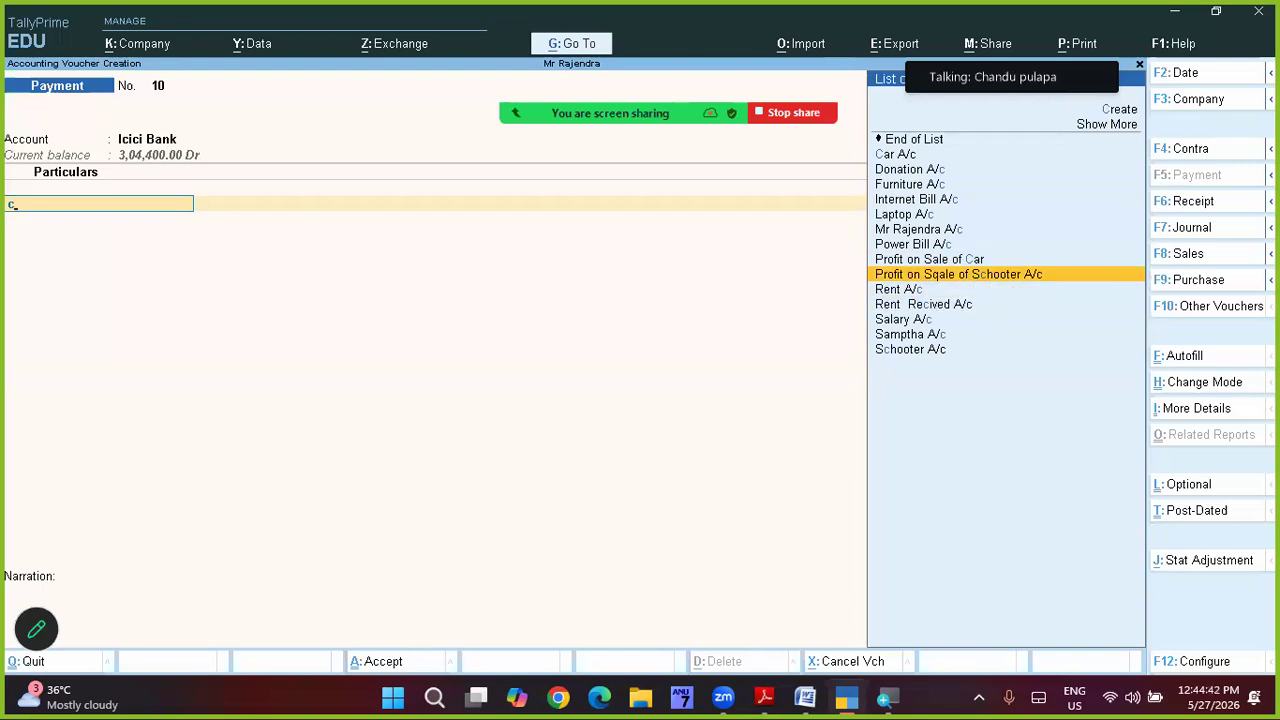
key(Up)
key(Up)
key(Up)
key(Up)
key(Up)
key(Up)
key(Down)
key(Down)
key(Down)
key(Down)
key(Down)
key(Down)
key(Down)
key(Down)
key(Down)
key(Down)
key(Down)
key(Up)
key(Up)
key(Up)
key(Up)
key(Up)
key(Up)
key(Up)
key(Up)
key(Up)
key(Up)
key(Up)
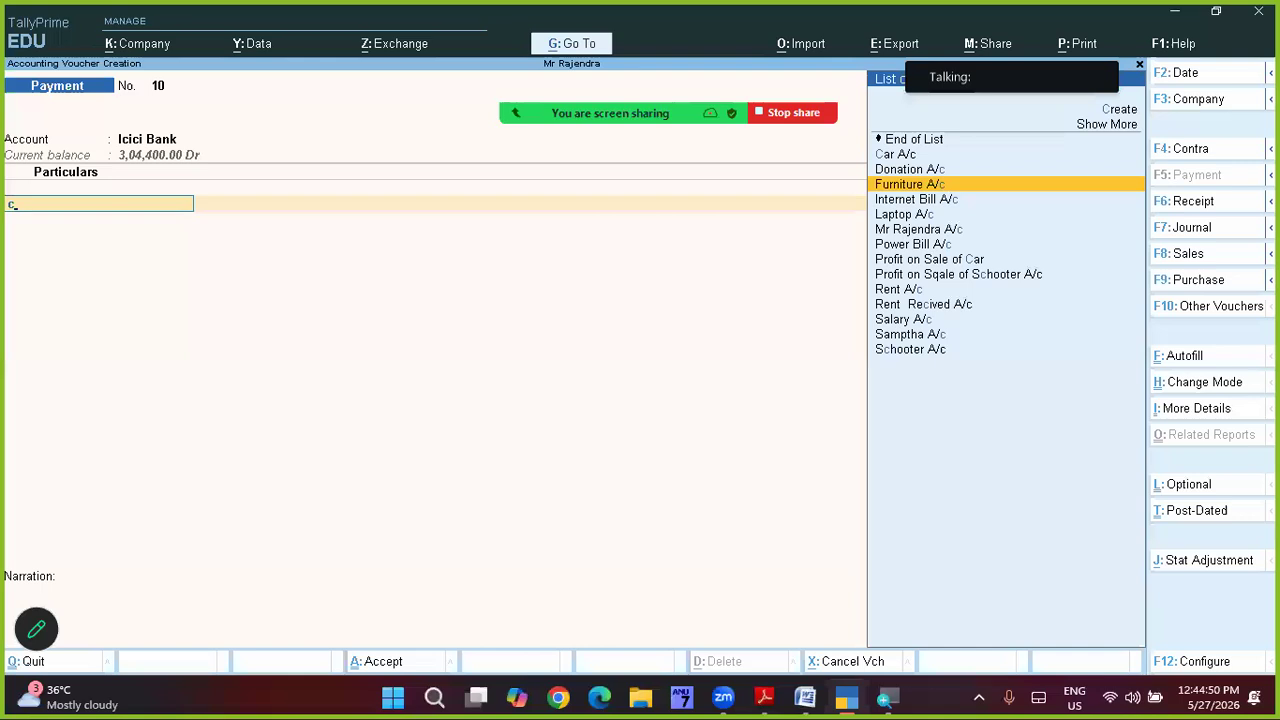
key(ctrl)
key(alt+Tab)
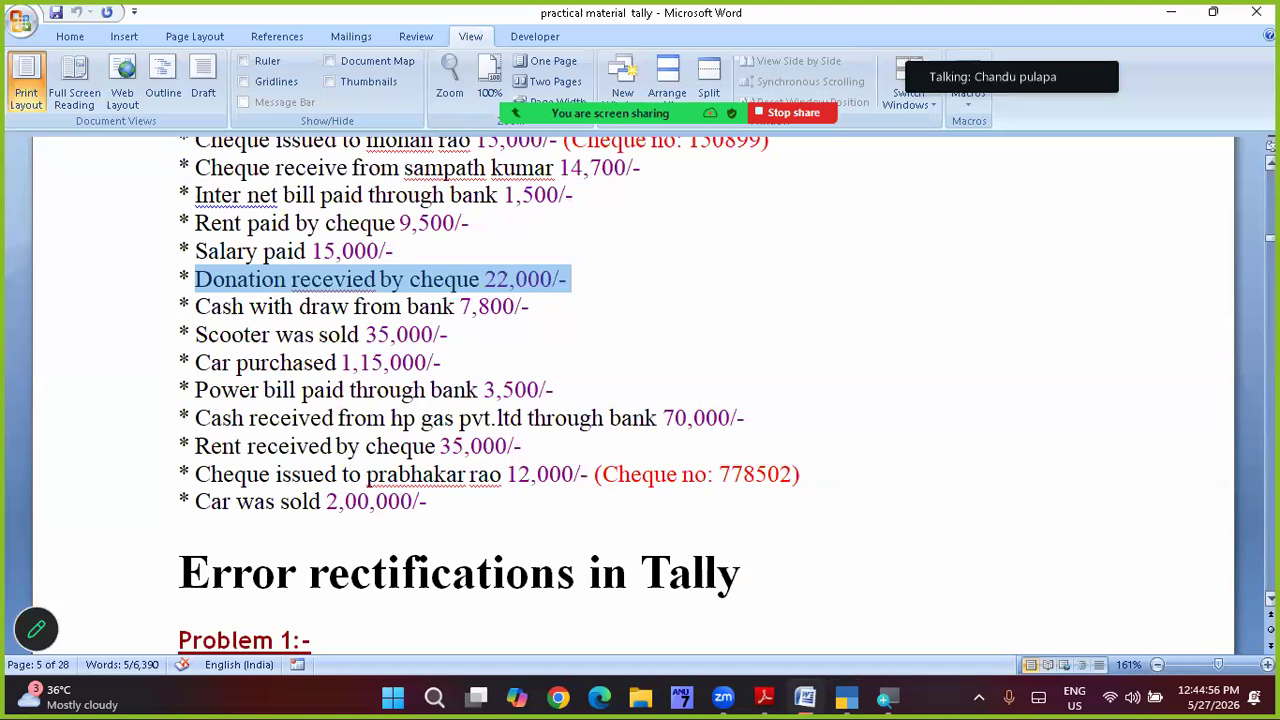
key(alt+Tab)
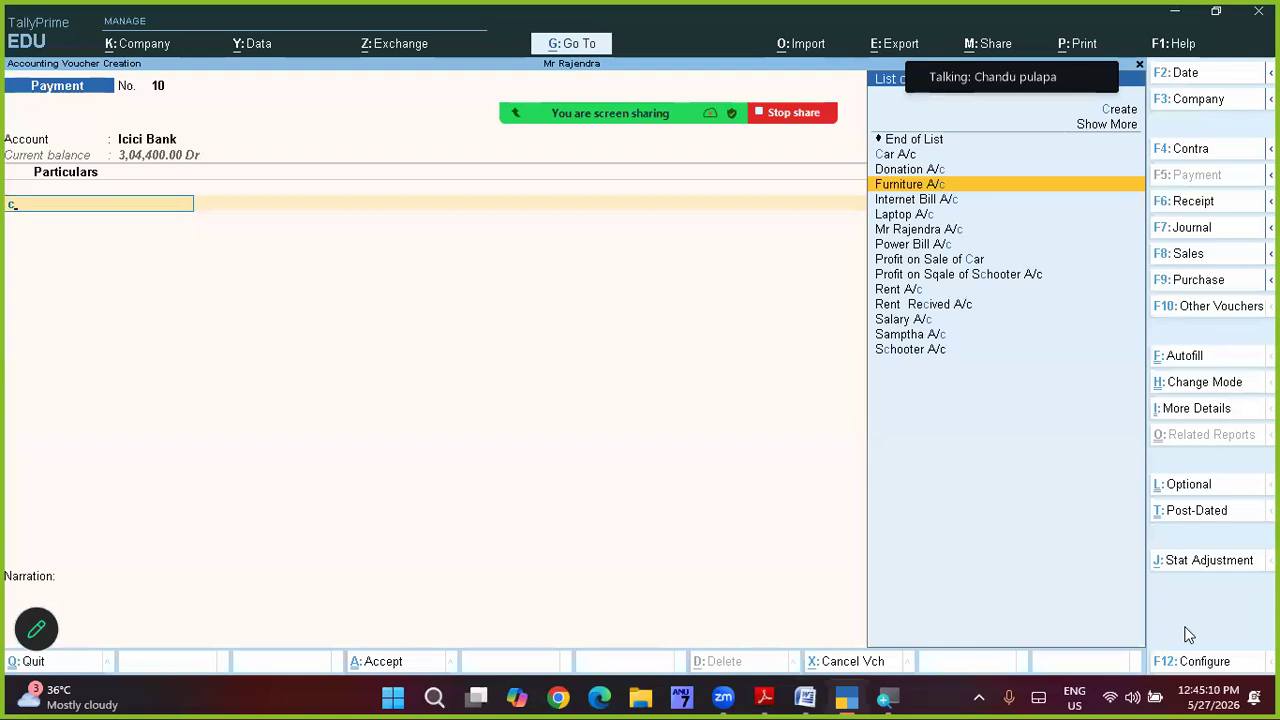
Step: Create a new ledger from the particulars list, naming it after the cheque payee with the suffix 2
key(Up)
key(Up)
key(Up)
key(Up)
key(Up)
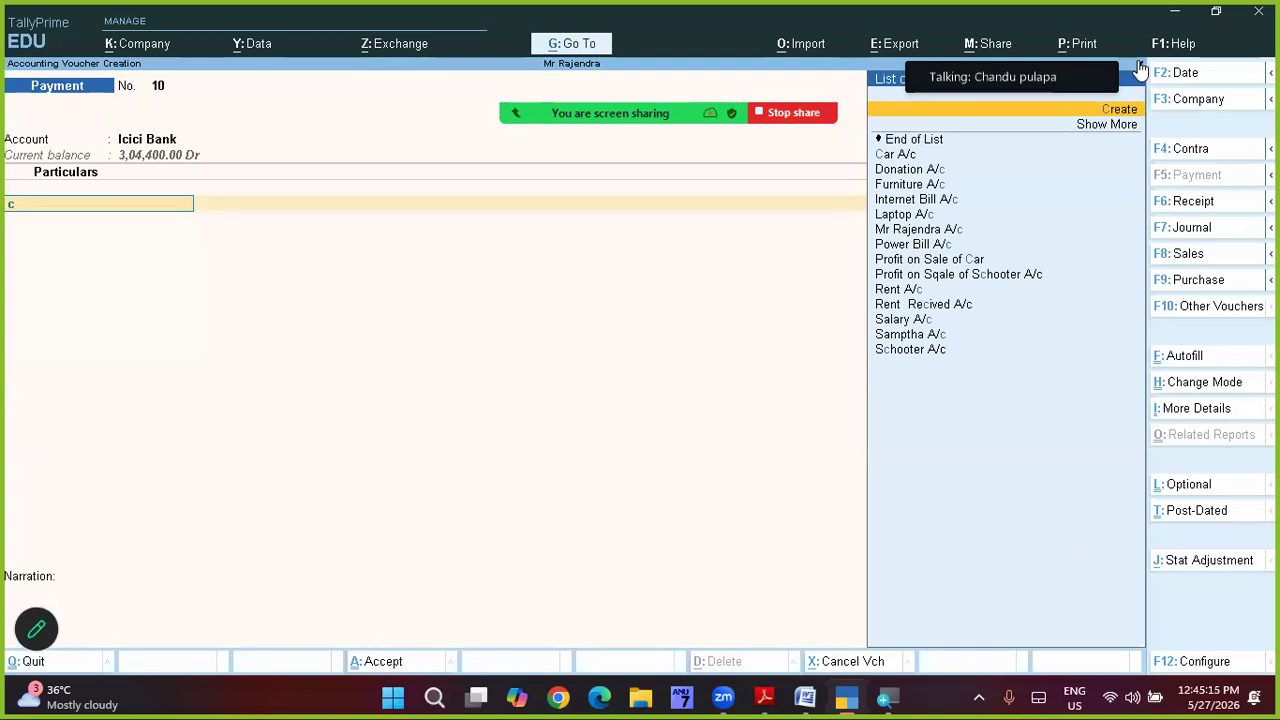
key(Return)
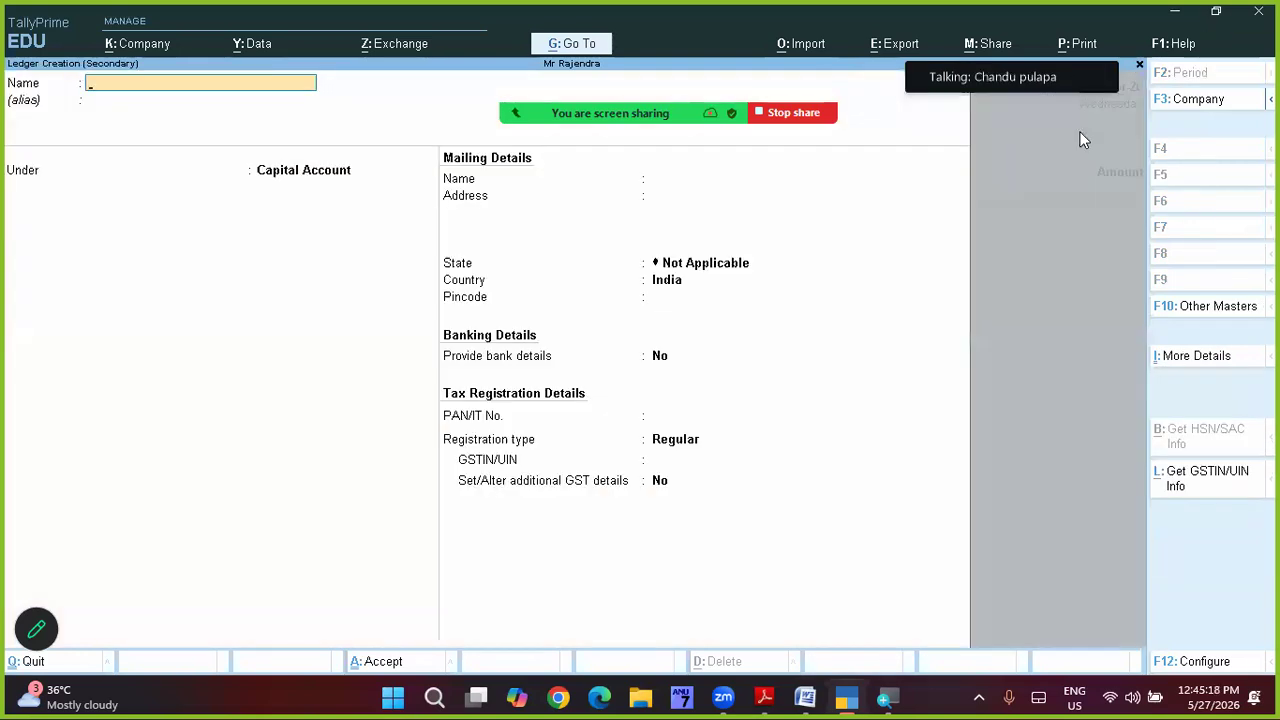
text(Pra)
text(b)
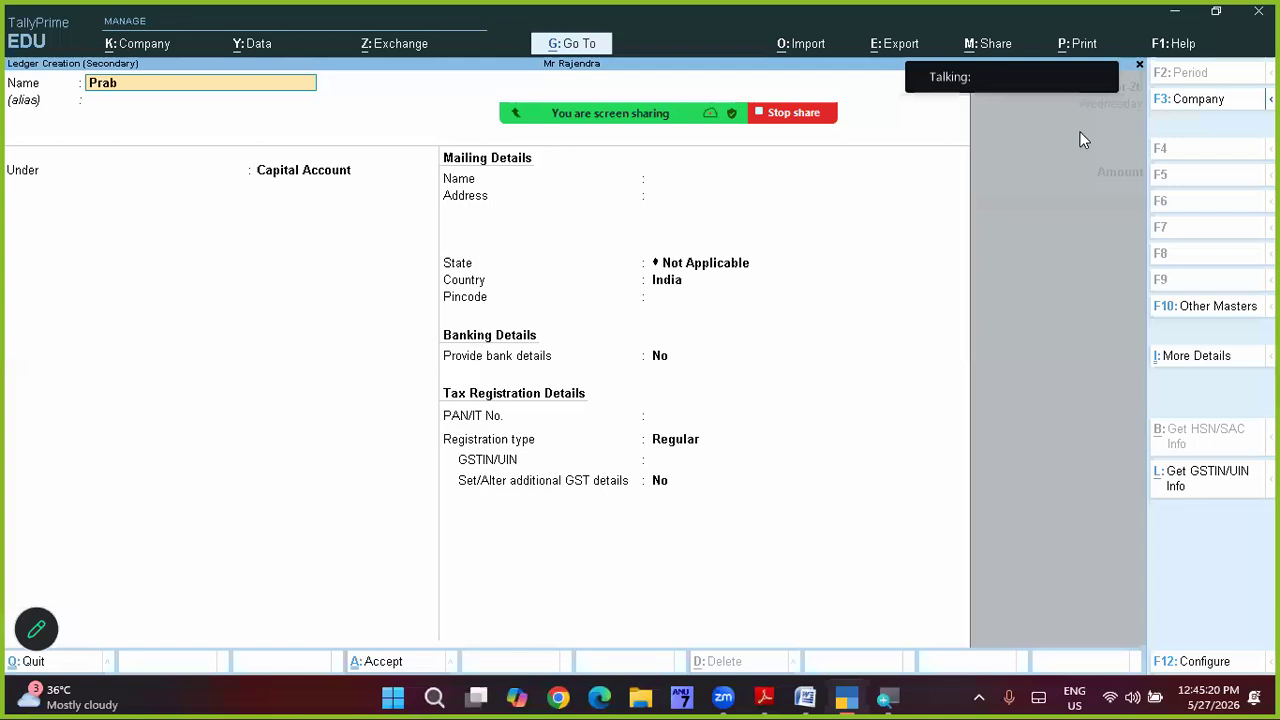
text(akar Rao)
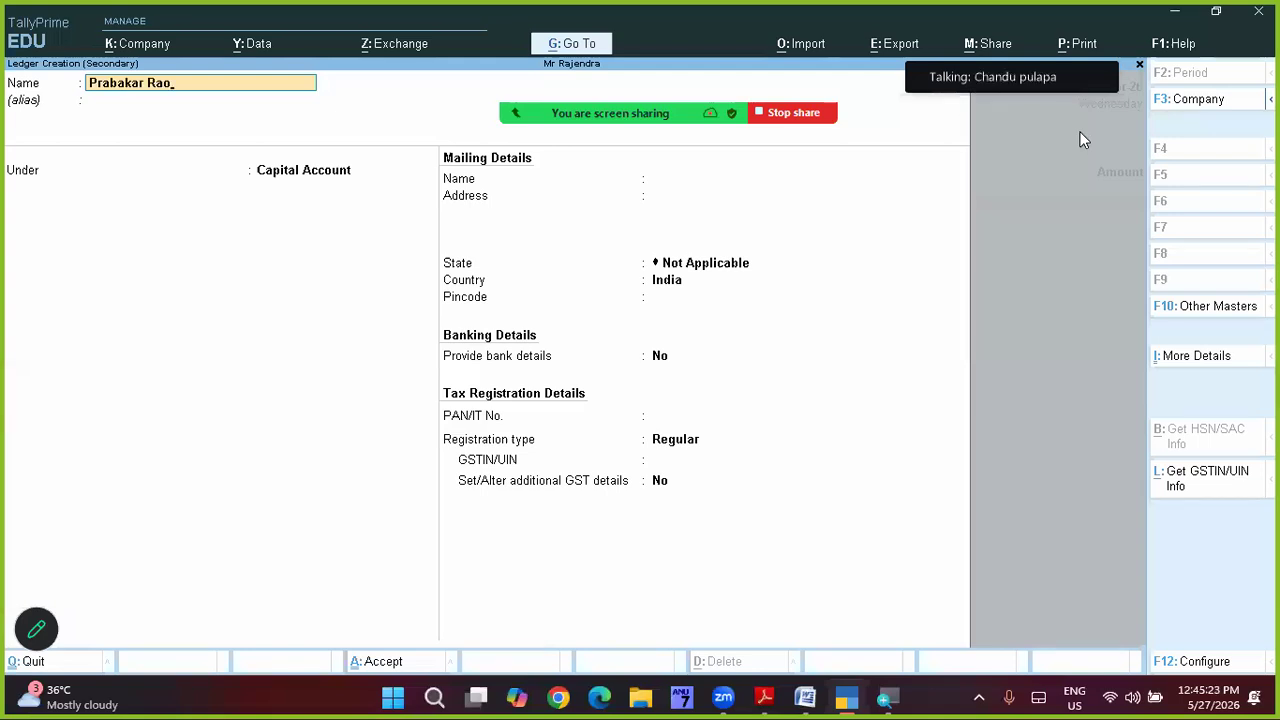
key(Return)
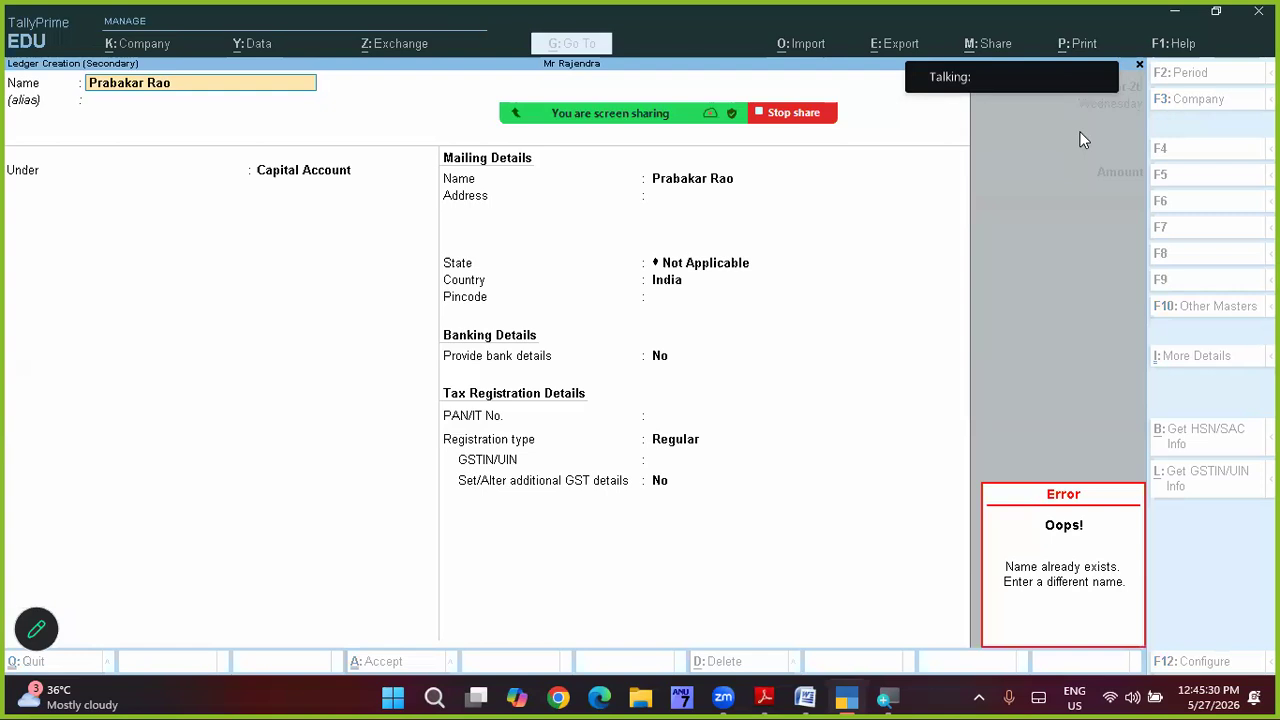
key(Return)
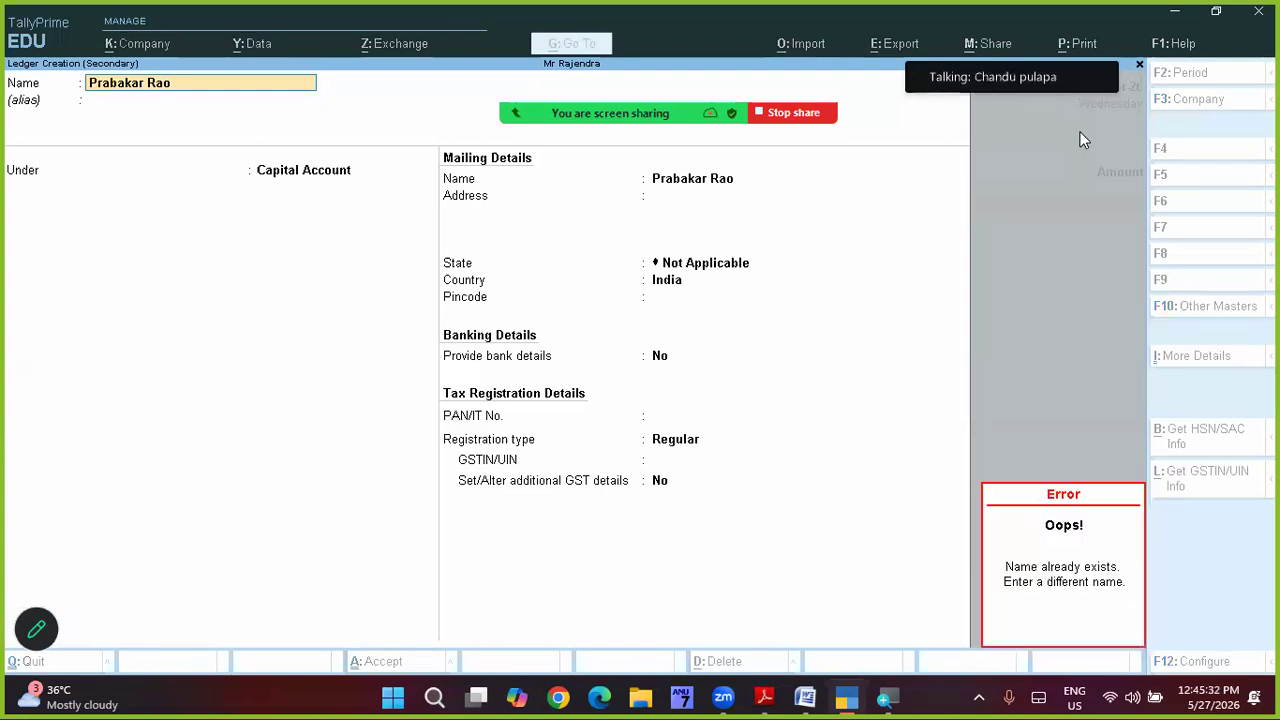
text(2)
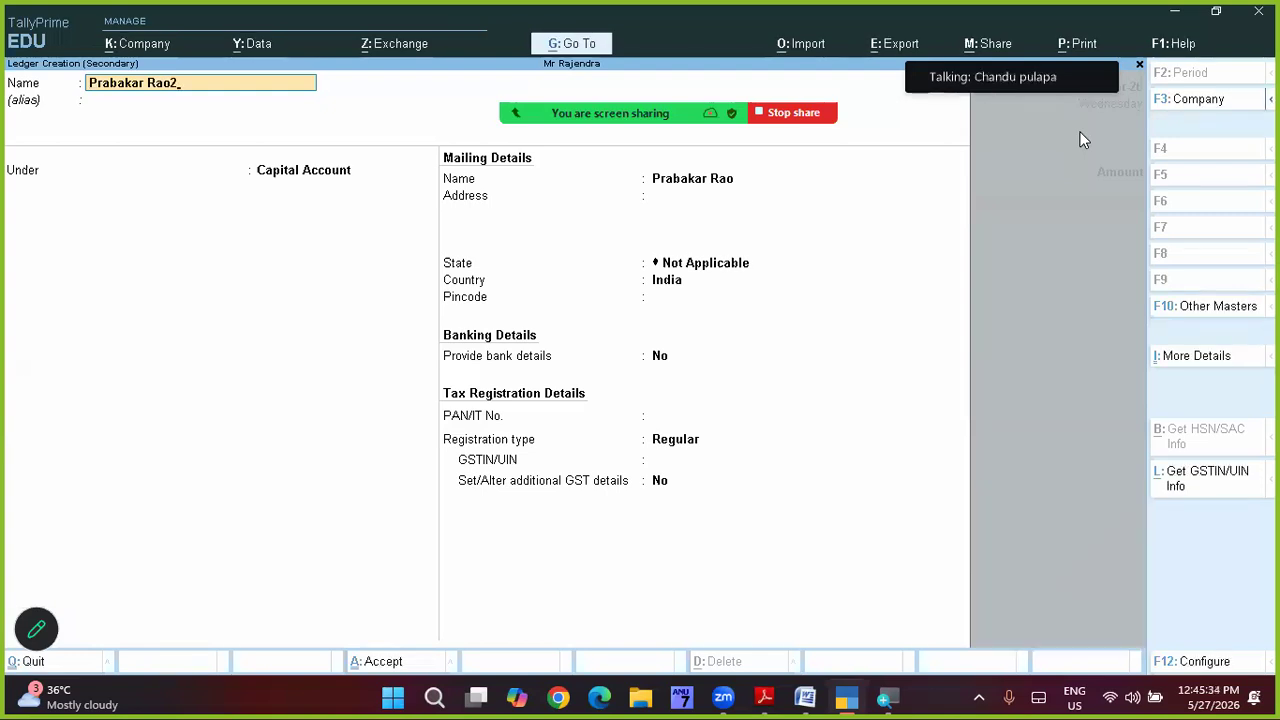
key(Return)
key(Return)
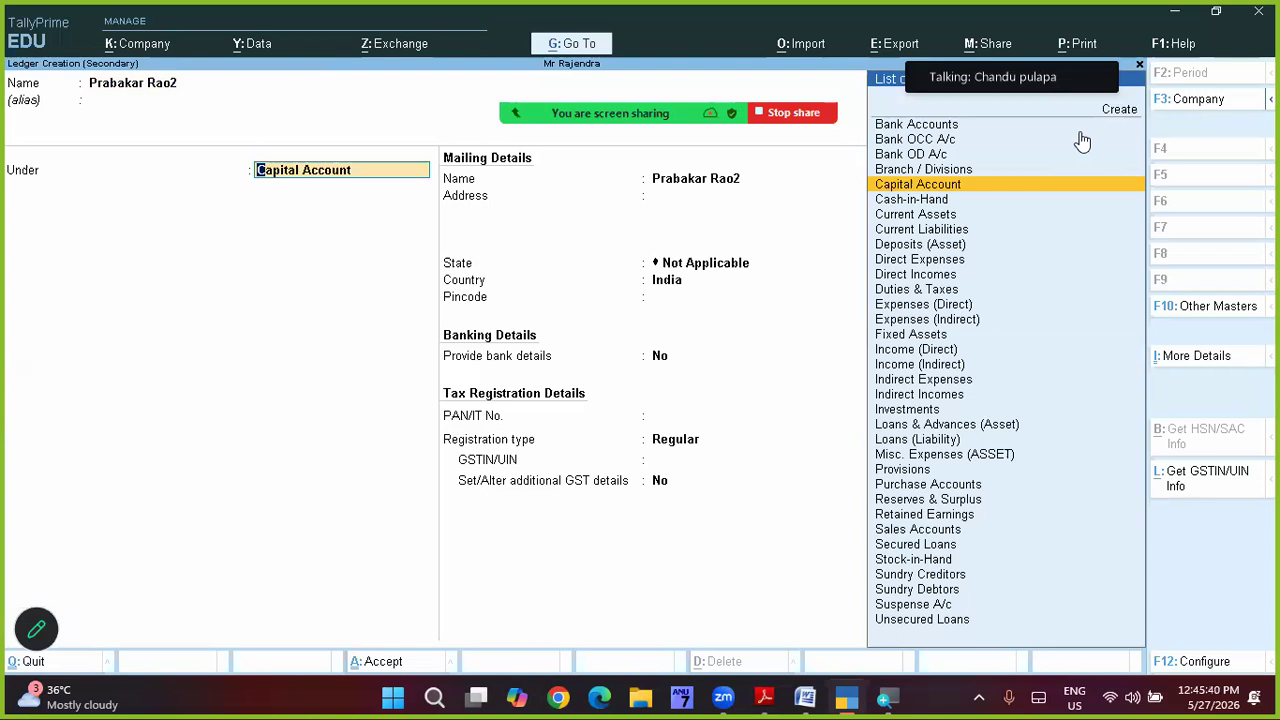
Step: Group the payee's ledger under Sundry Debtors and save it with the other defaults
text(Sun)
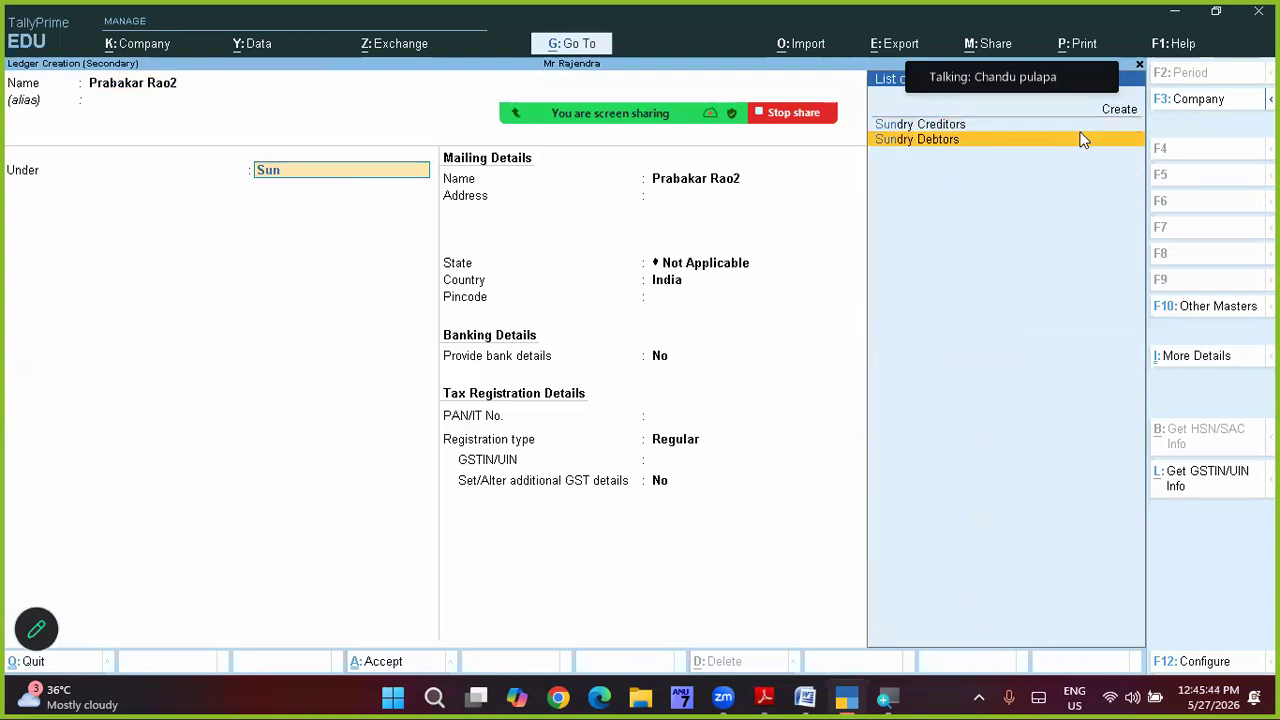
click(1082, 141)
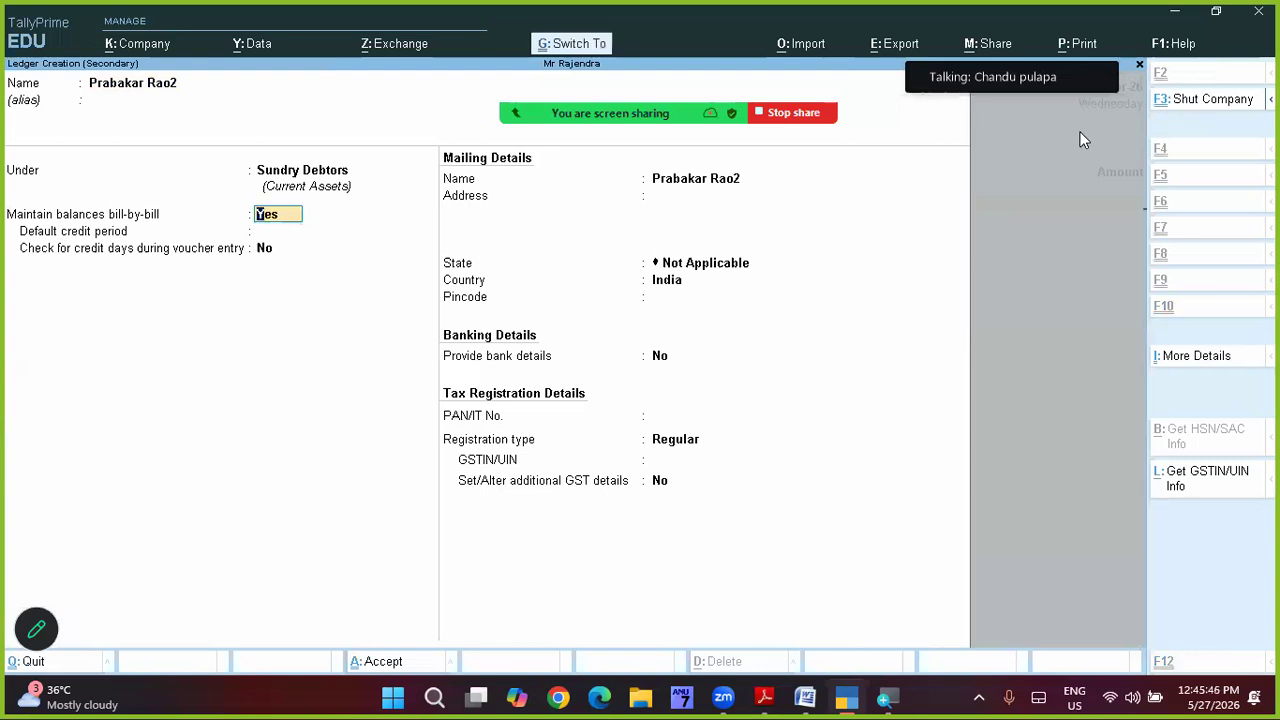
key(ctrl+a)
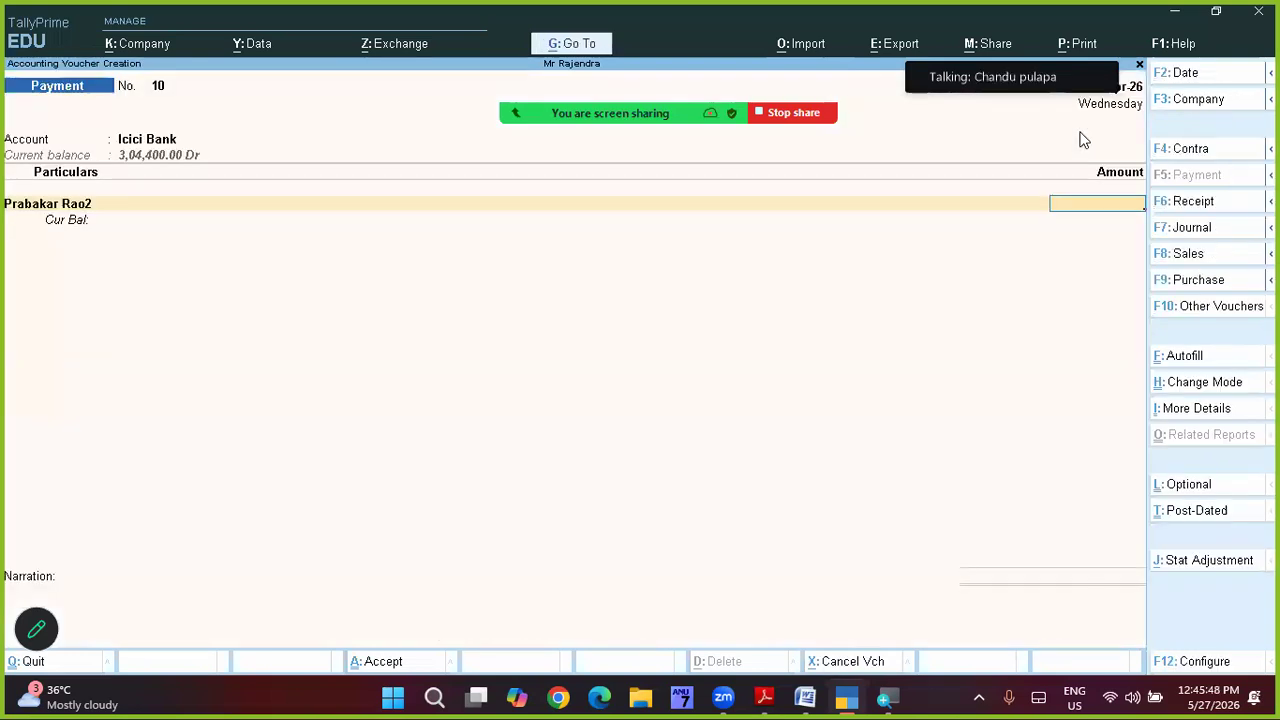
Step: Check the cheque amount in the Word problem sheet, then enter 12,000 for the payee with an On Account bill reference
key(alt+Tab)
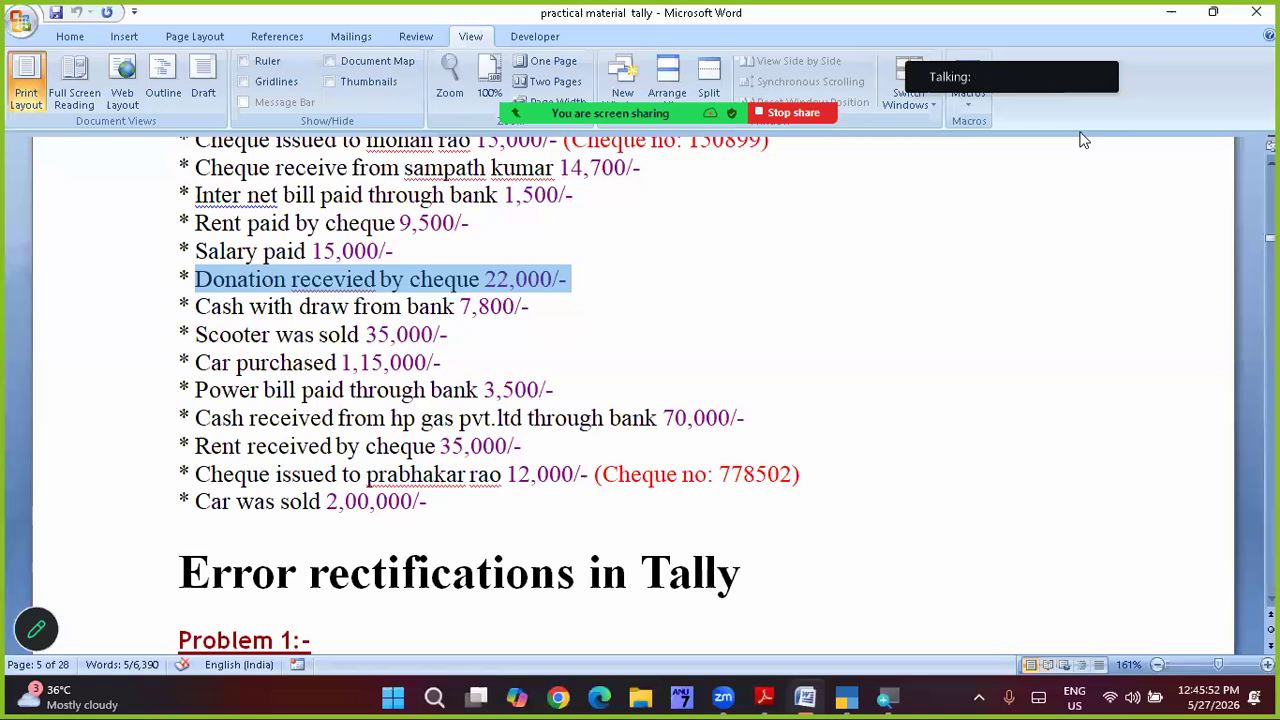
key(alt+Tab)
text(12,)
text(000)
key(Return)
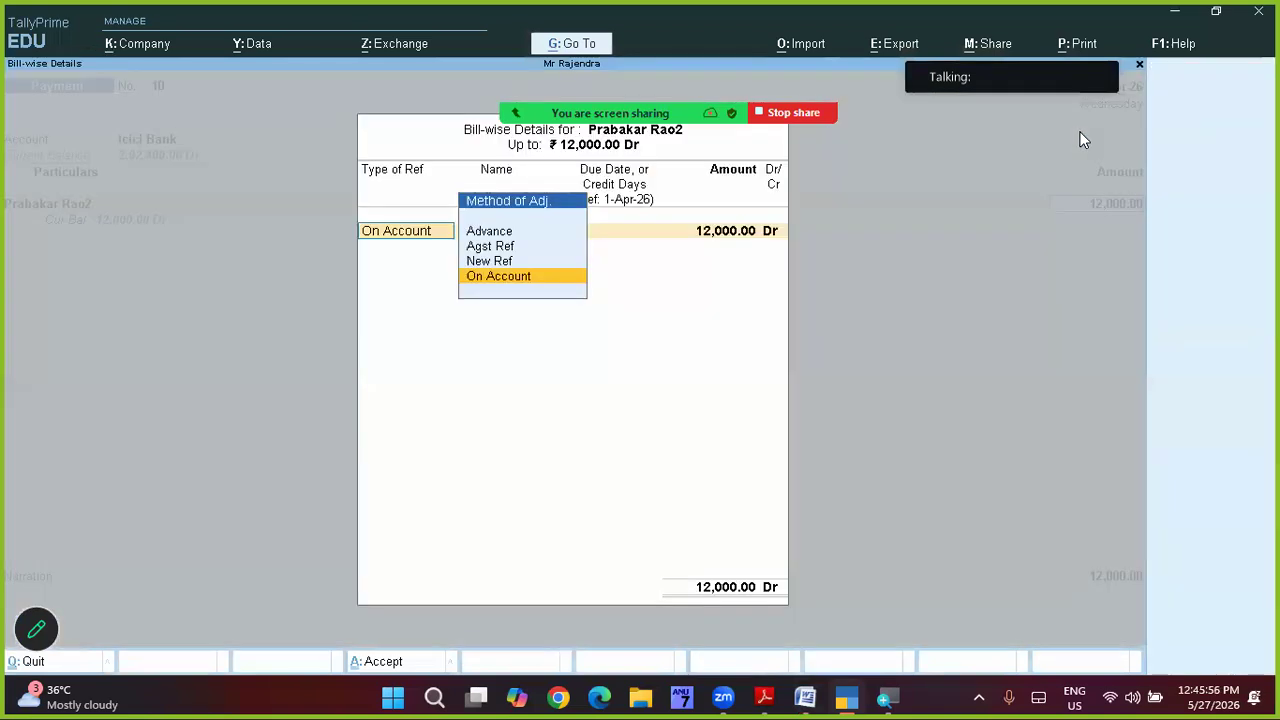
key(Return)
key(Return)
key(Return)
Step: Allocate the bank payment as Cheque with instrument number 778502 from the Word problem sheet, then save the voucher without a narration
key(Return)
key(Return)
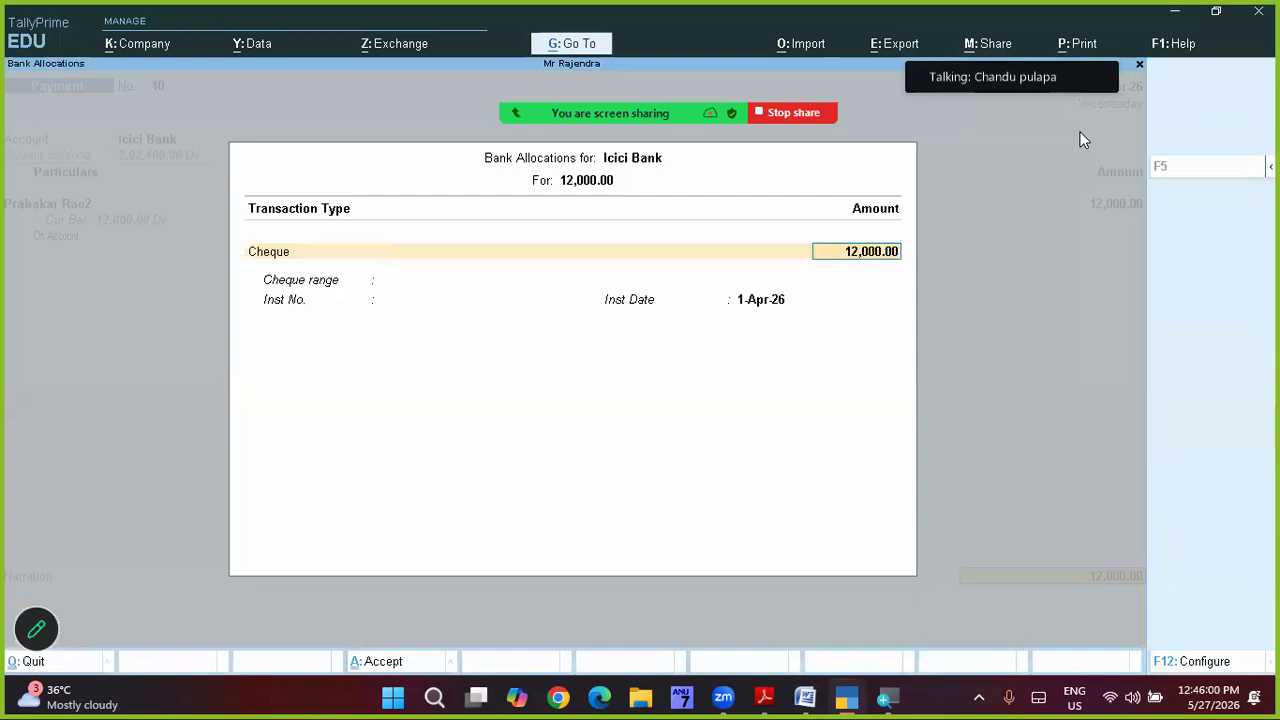
key(Return)
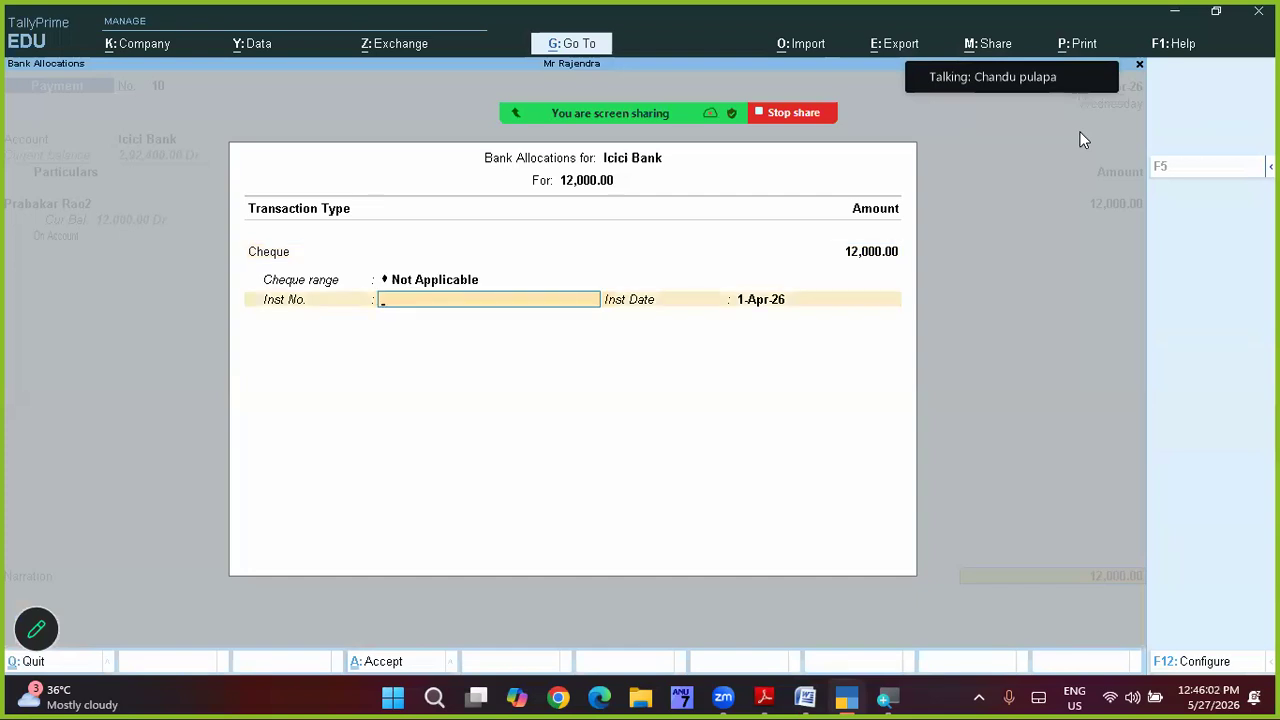
key(alt+Tab)
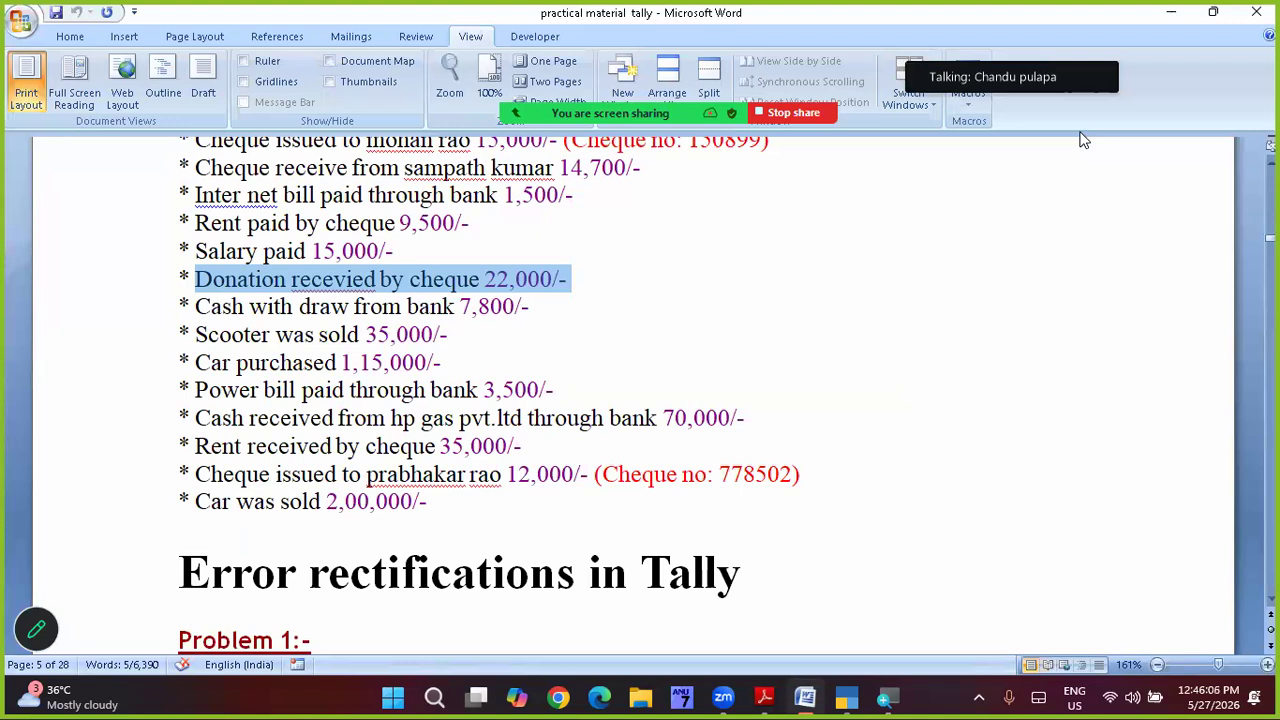
key(alt+Tab)
text(778502)
key(Return)
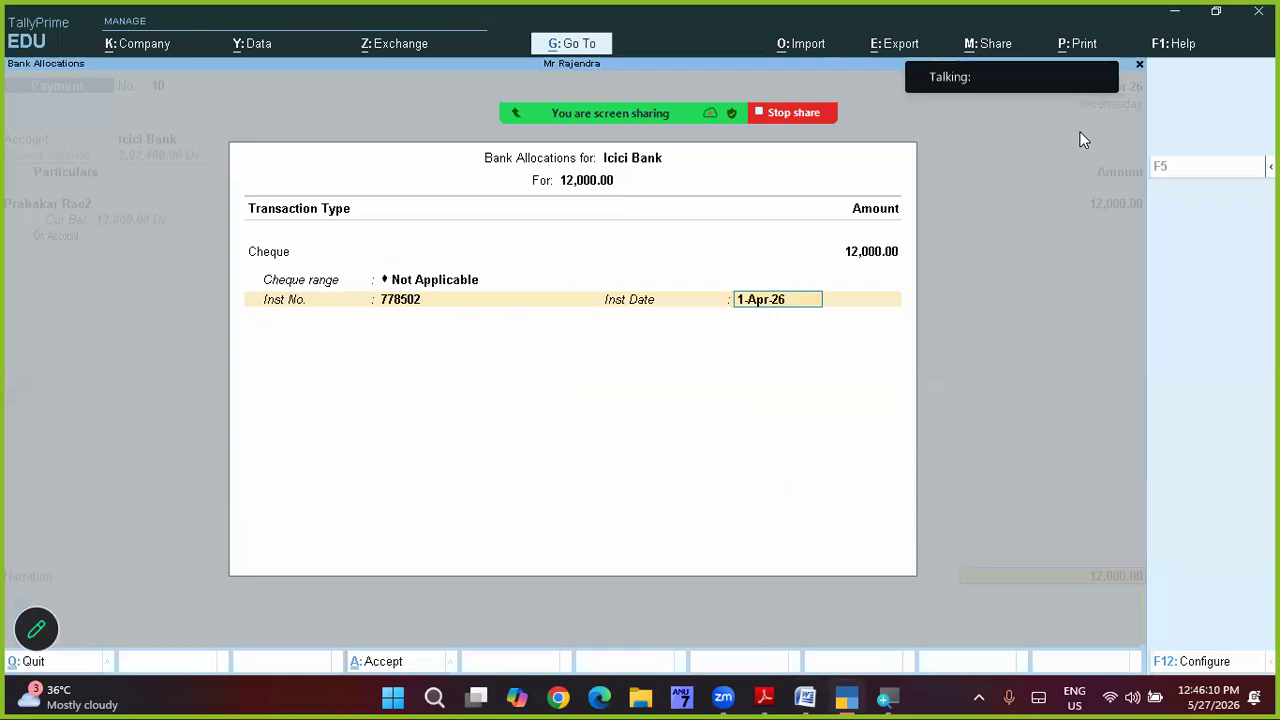
key(Return)
key(Return)
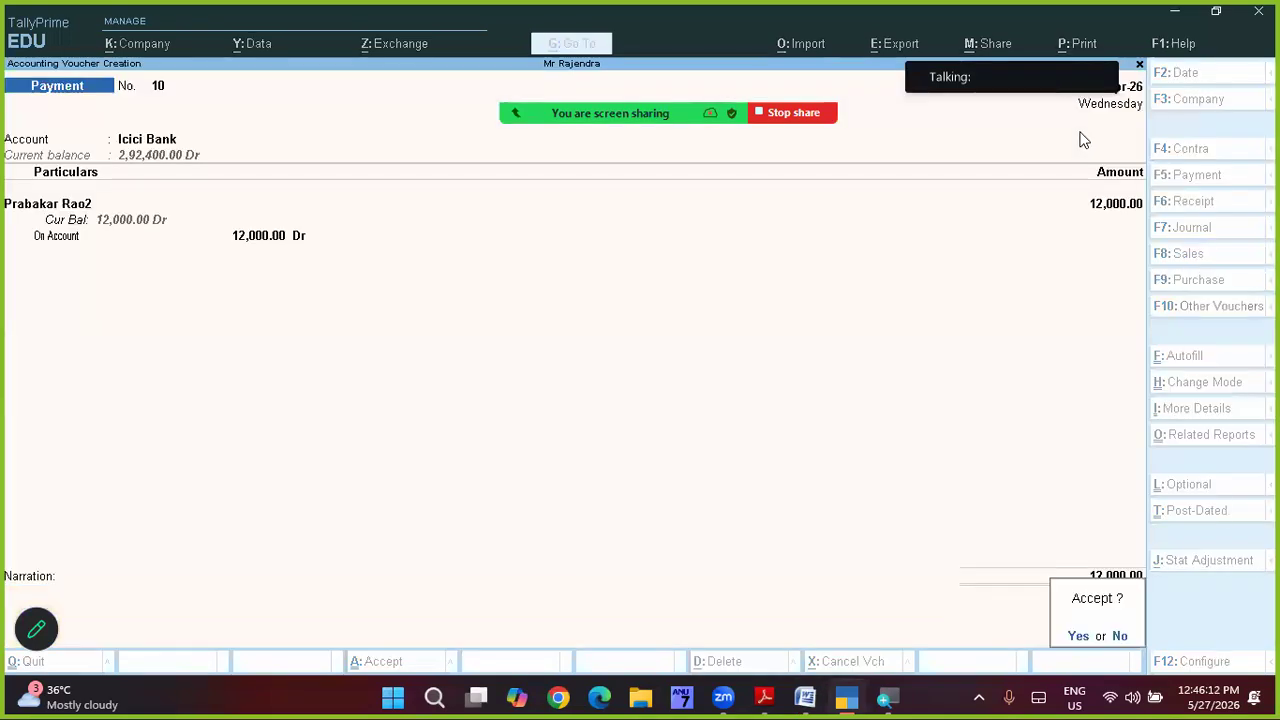
key(Return)
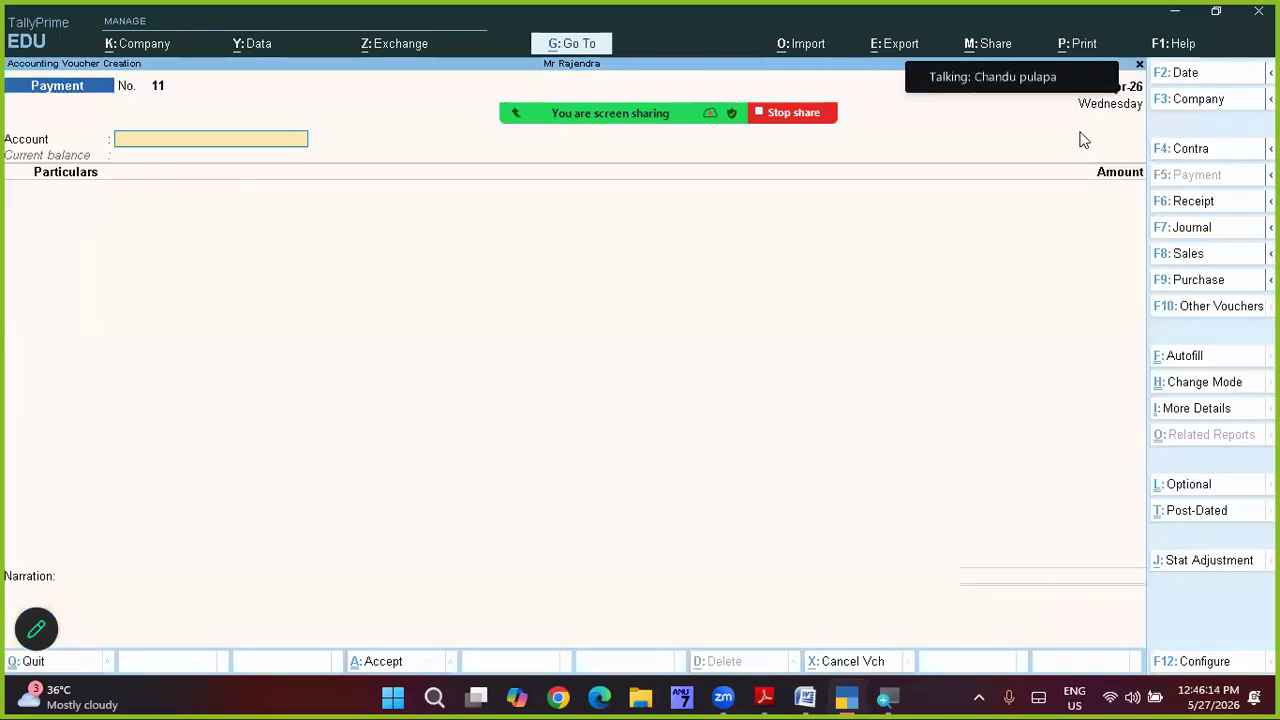
Step: Review the car purchase and sale entries in the Word problem sheet and read the new Zoom meeting chat messages
key(alt+Tab)
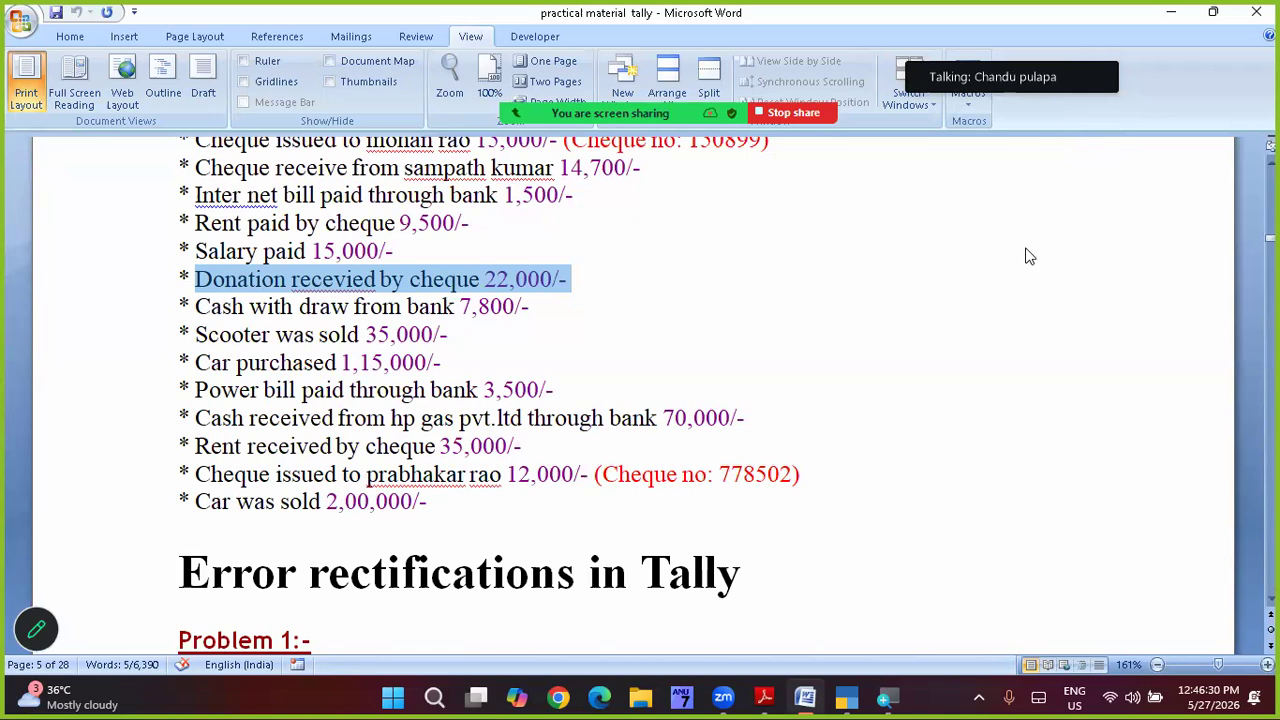
key(alt+h)
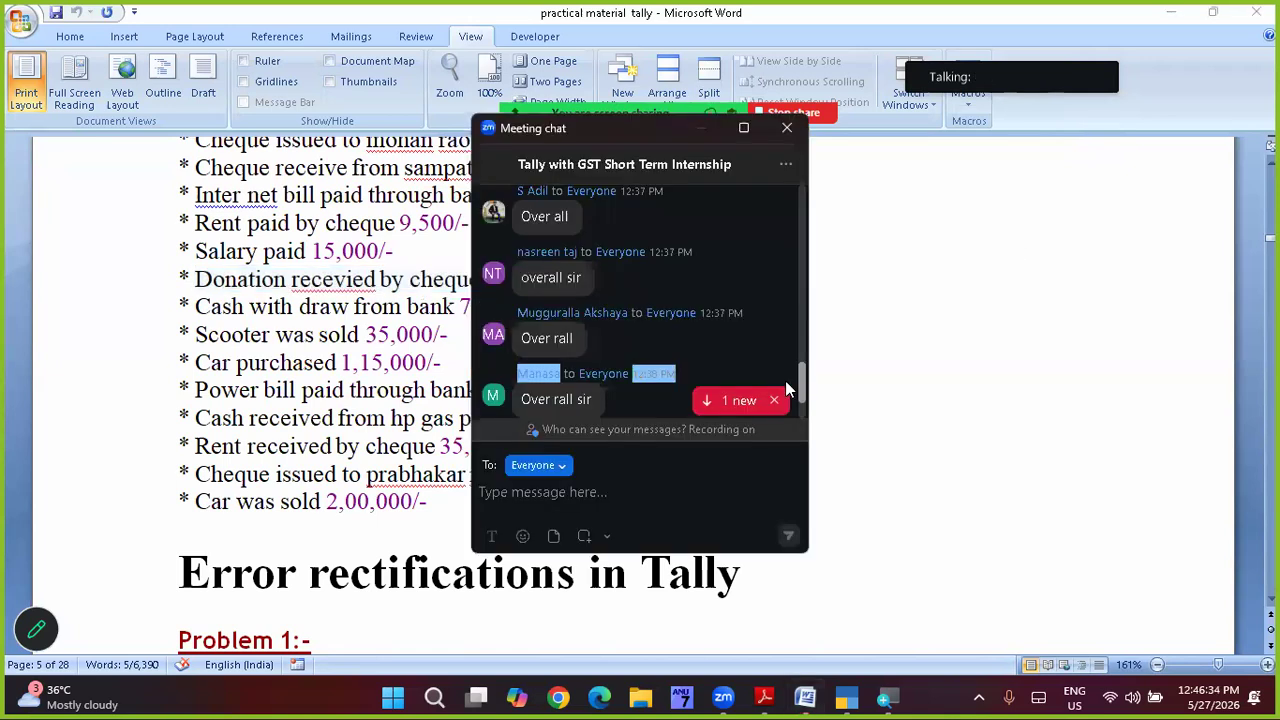
scroll(788, 388, down, 2)
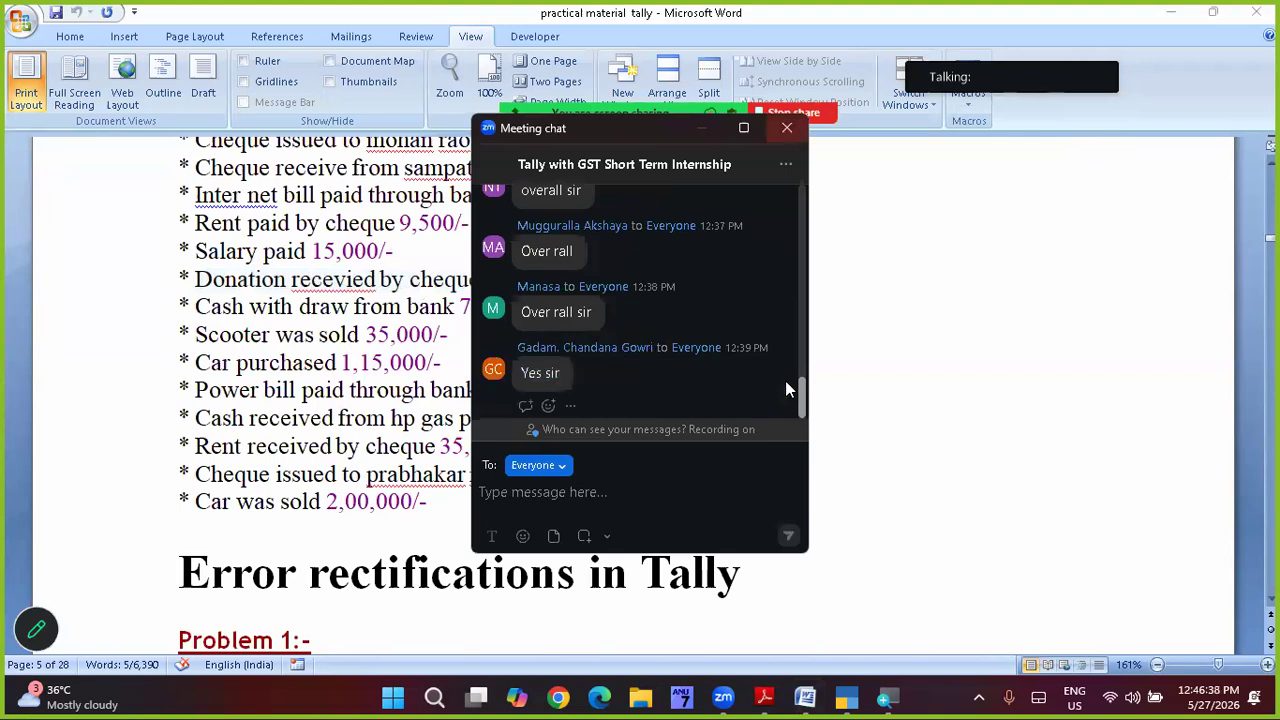
click(787, 128)
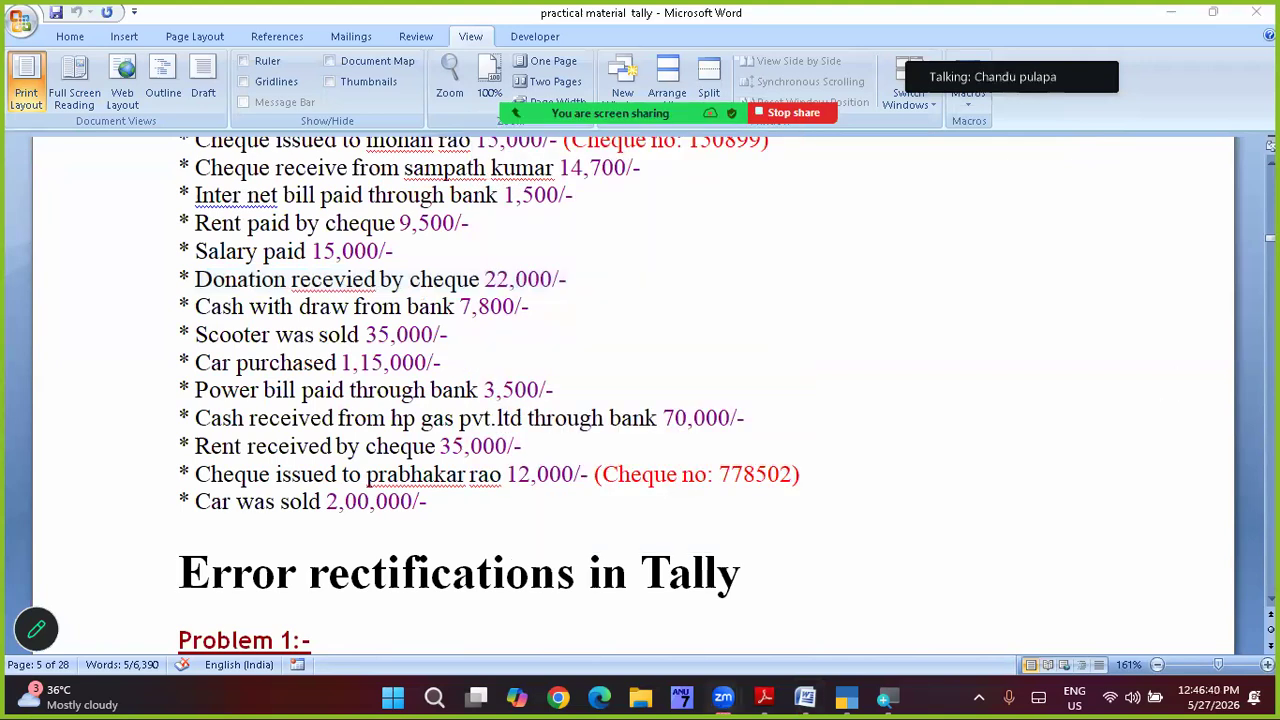
scroll(640, 395, up, 2)
scroll(640, 395, up, 1)
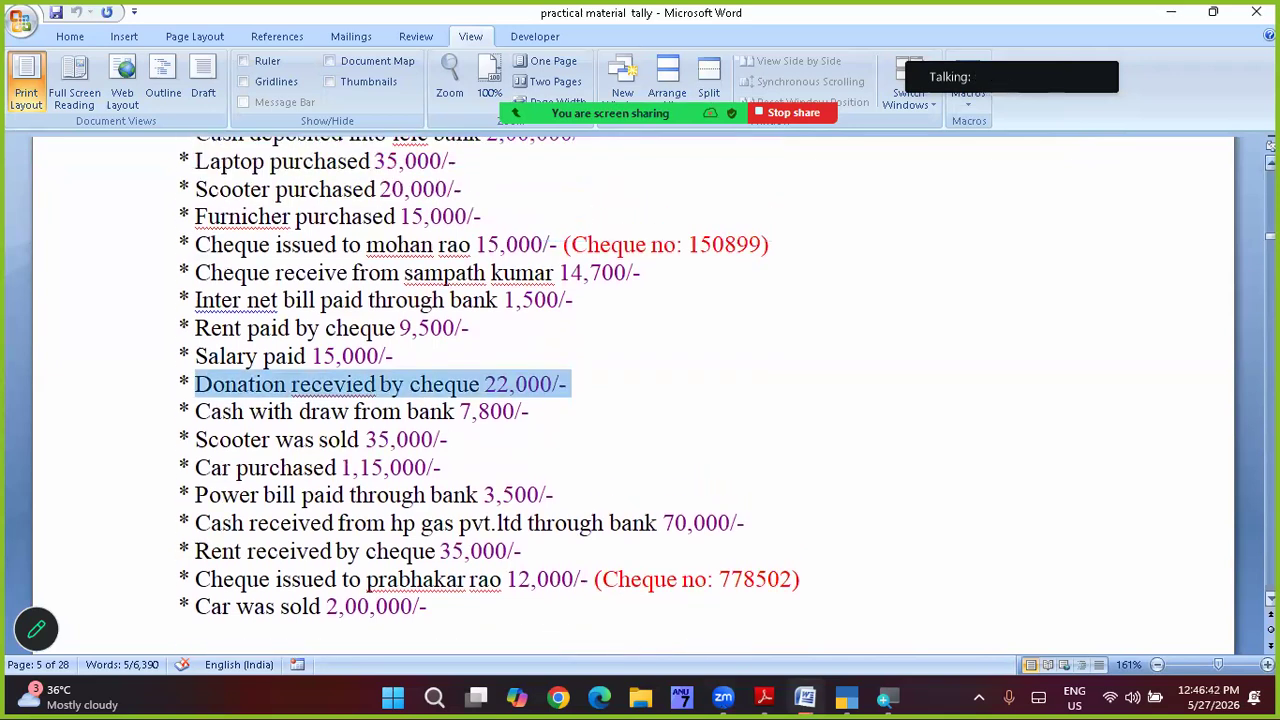
mouse_move(632, 113)
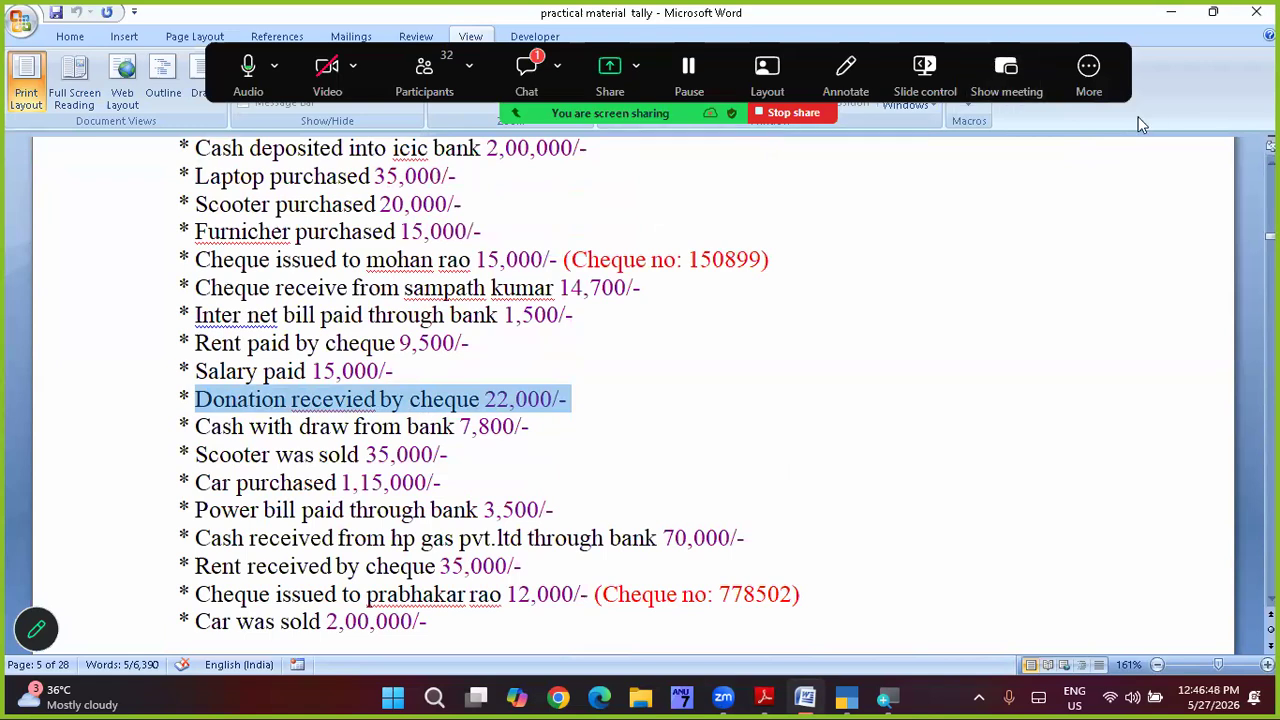
click(526, 74)
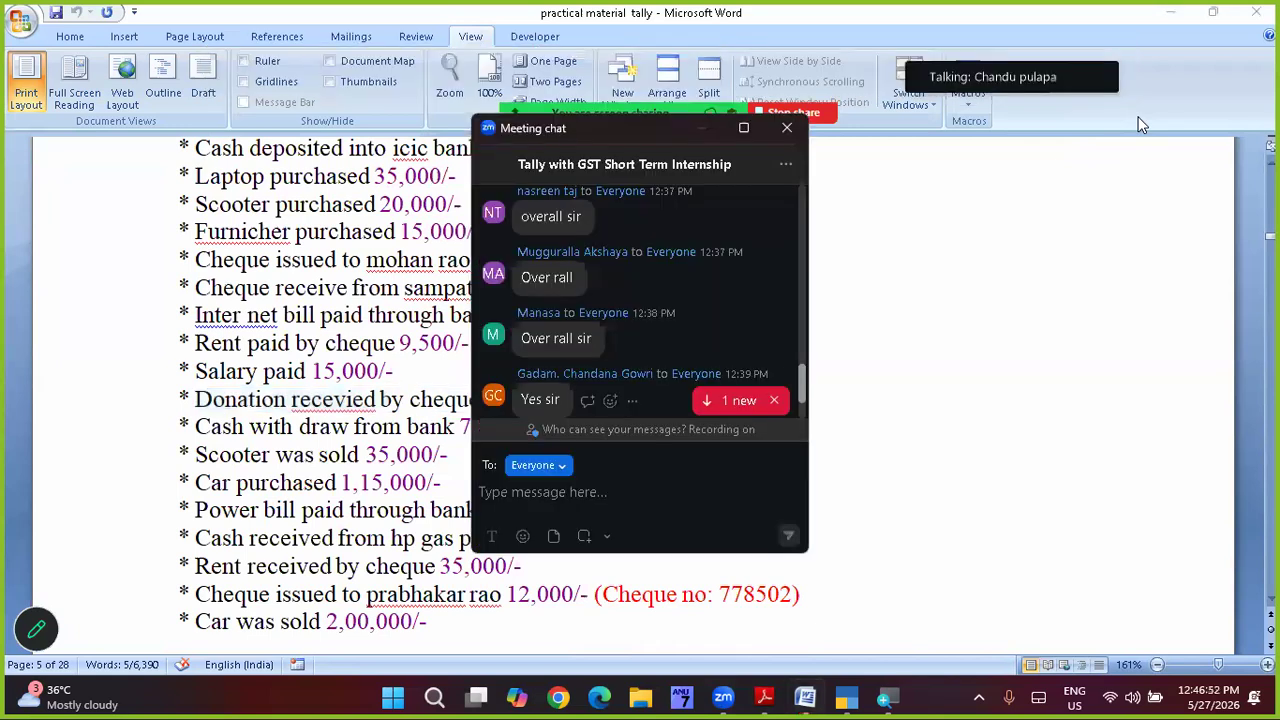
click(740, 401)
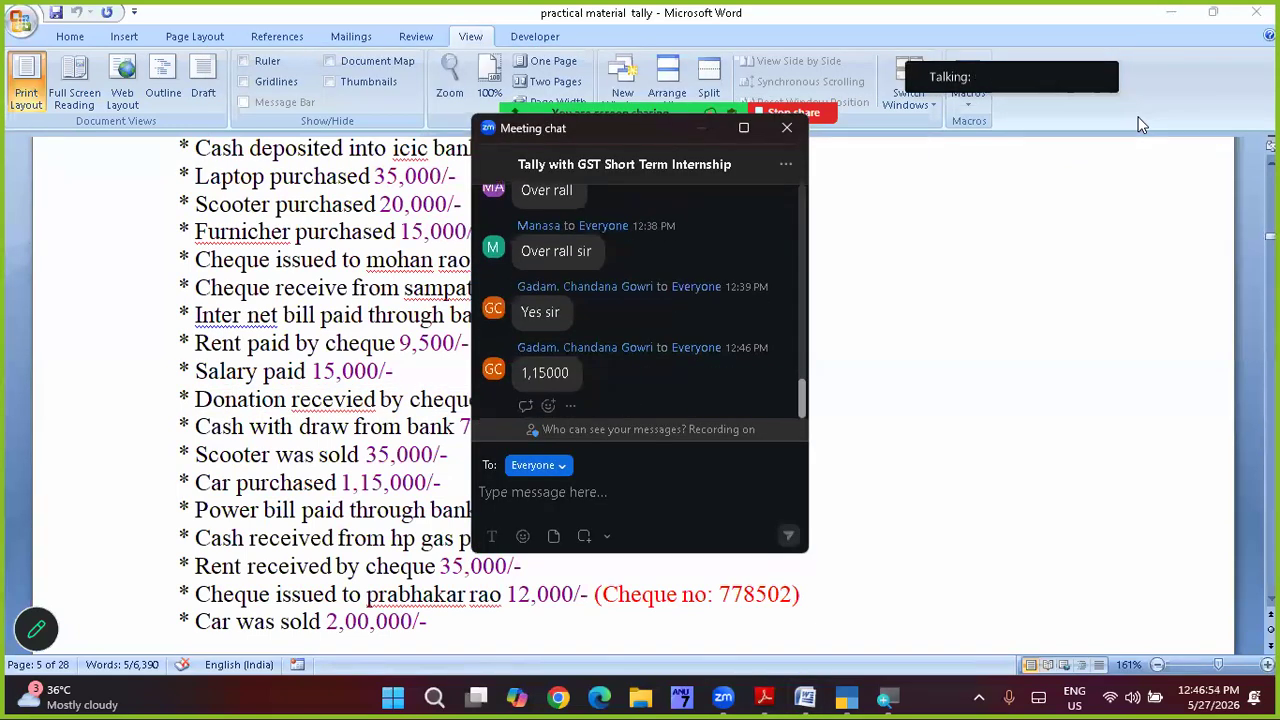
click(787, 128)
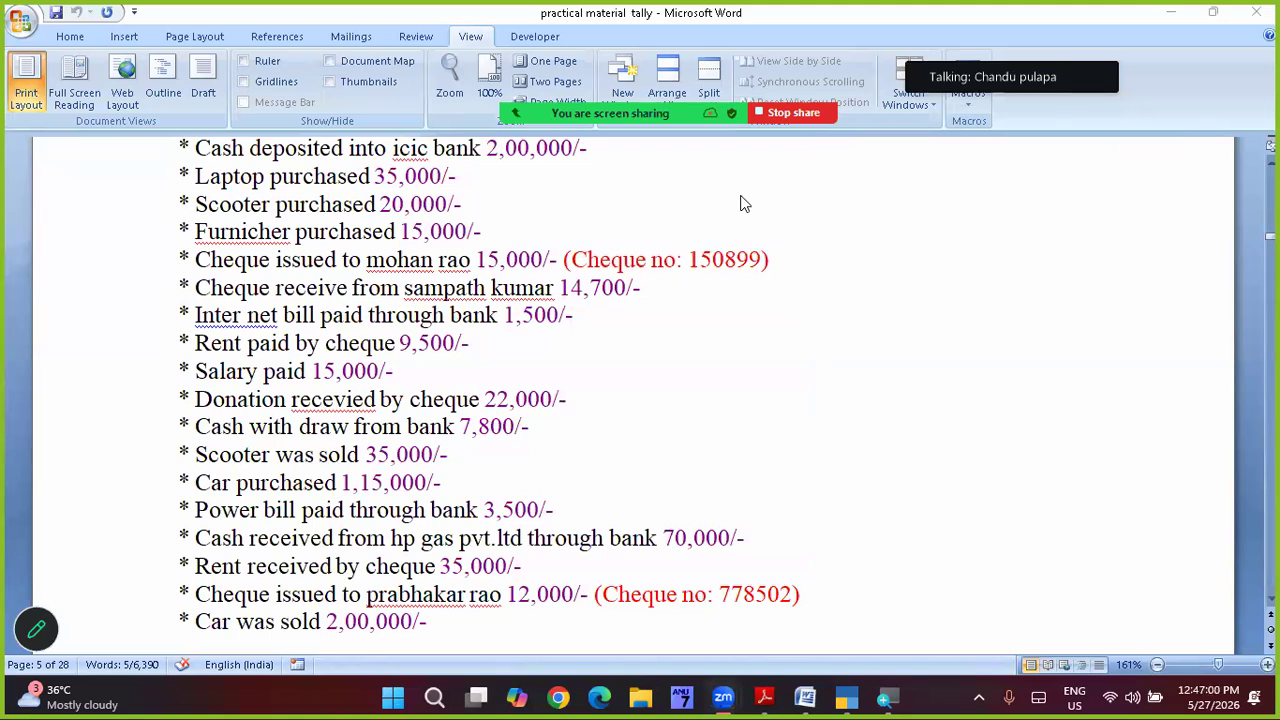
click(742, 197)
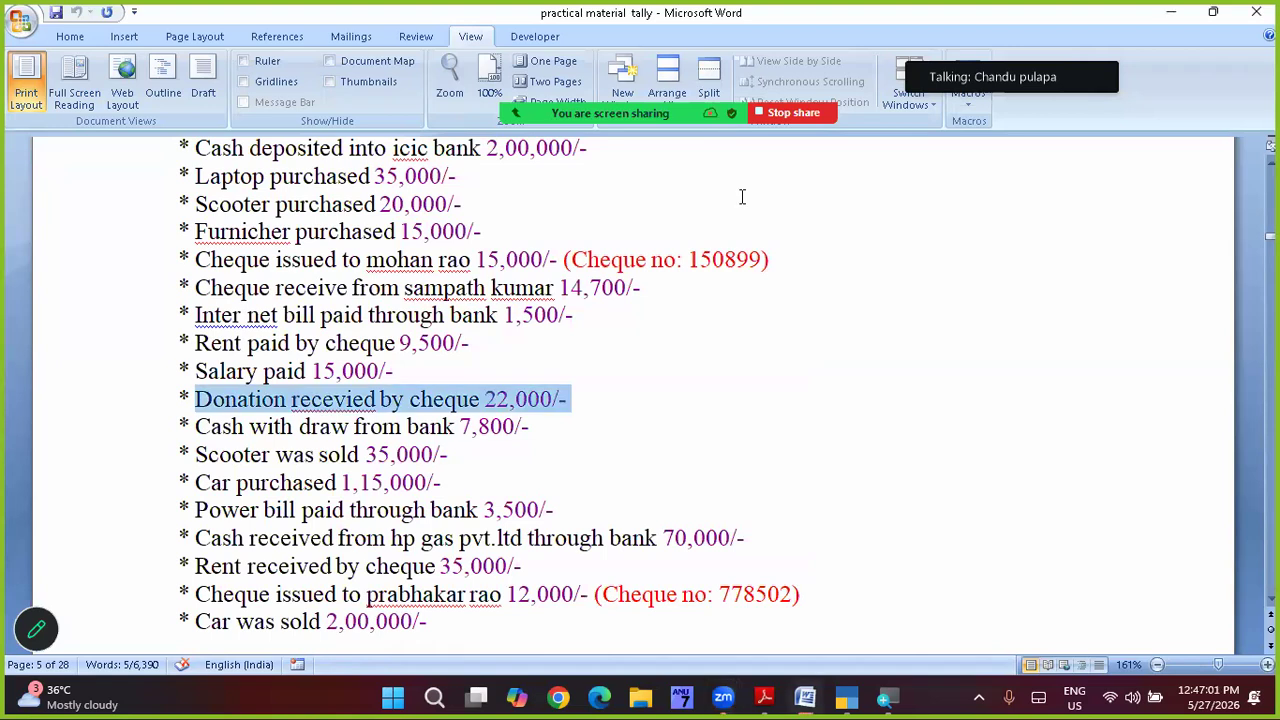
Step: Return to TallyPrime, quit the empty payment voucher and open the Balance Sheet
click(848, 697)
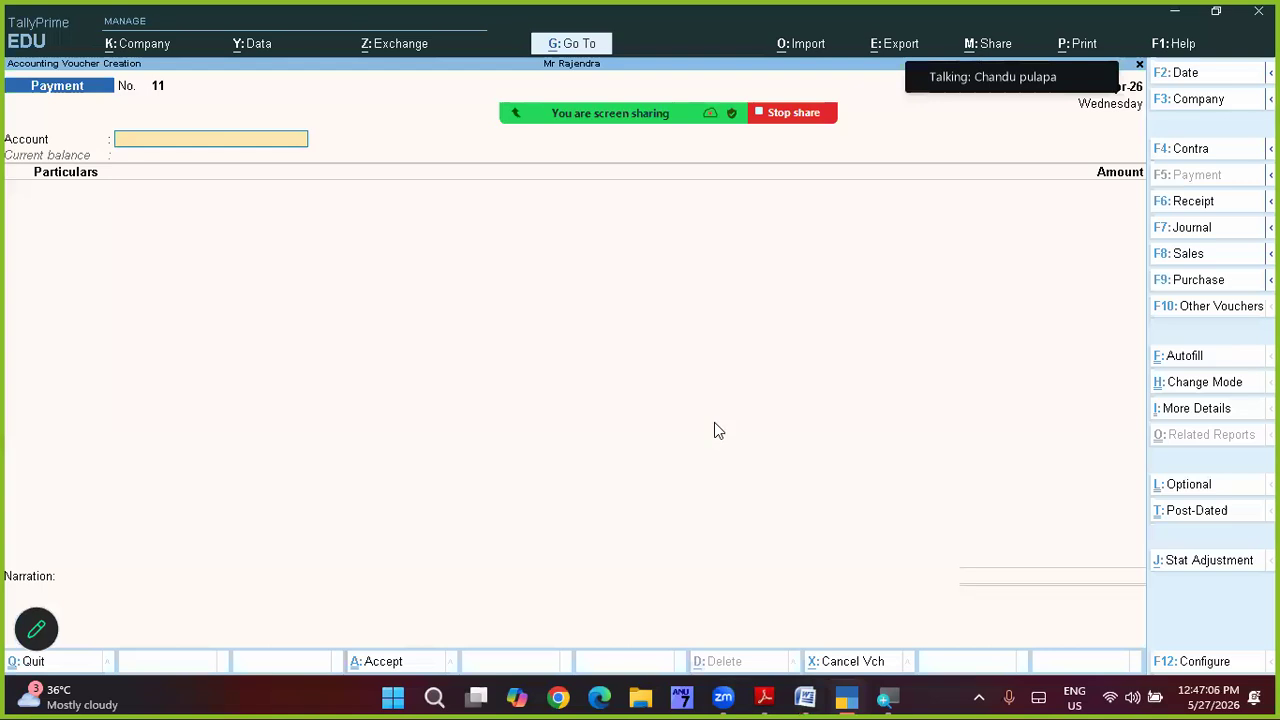
key(Escape)
key(Return)
key(Down)
key(Down)
key(Down)
key(Down)
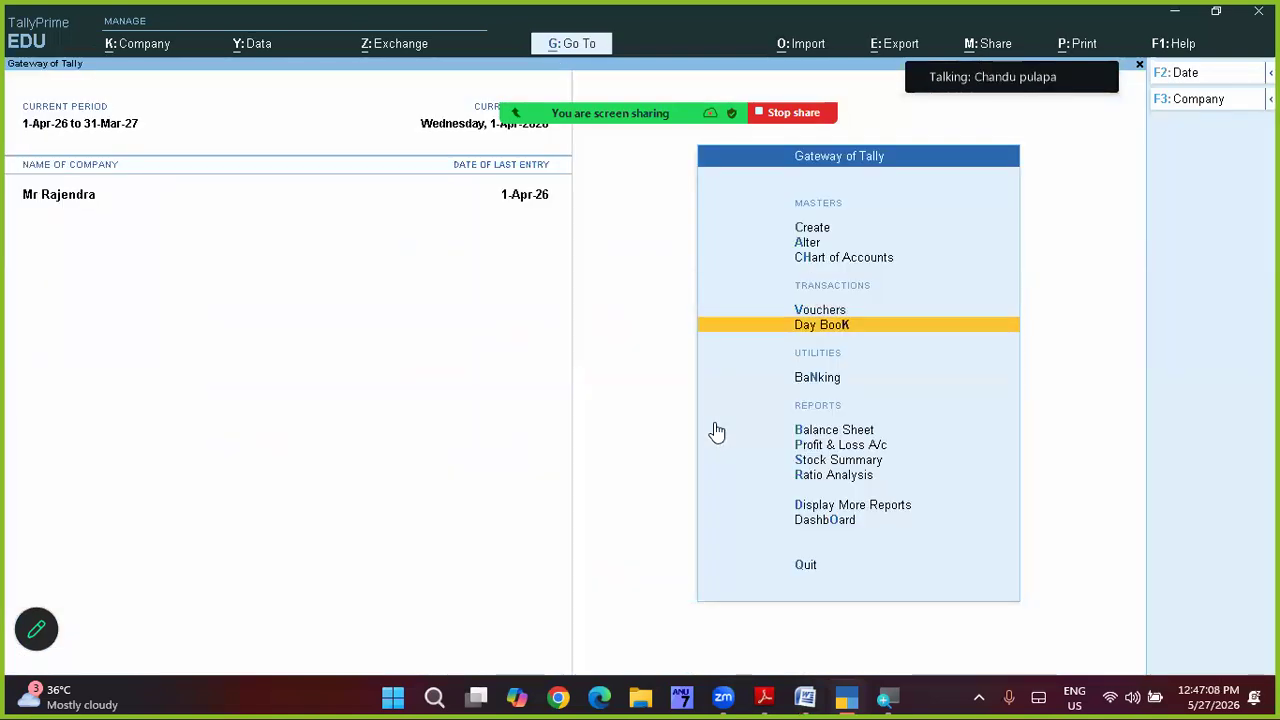
key(Down)
key(Up)
key(Up)
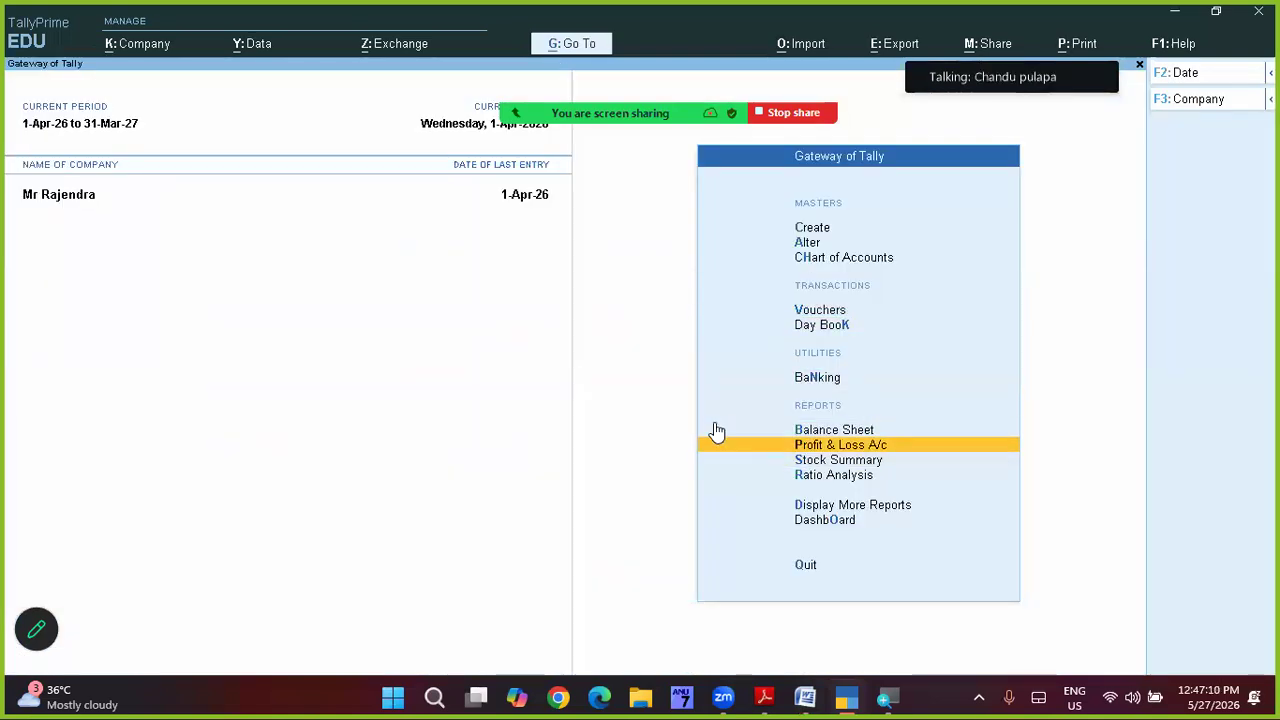
key(Return)
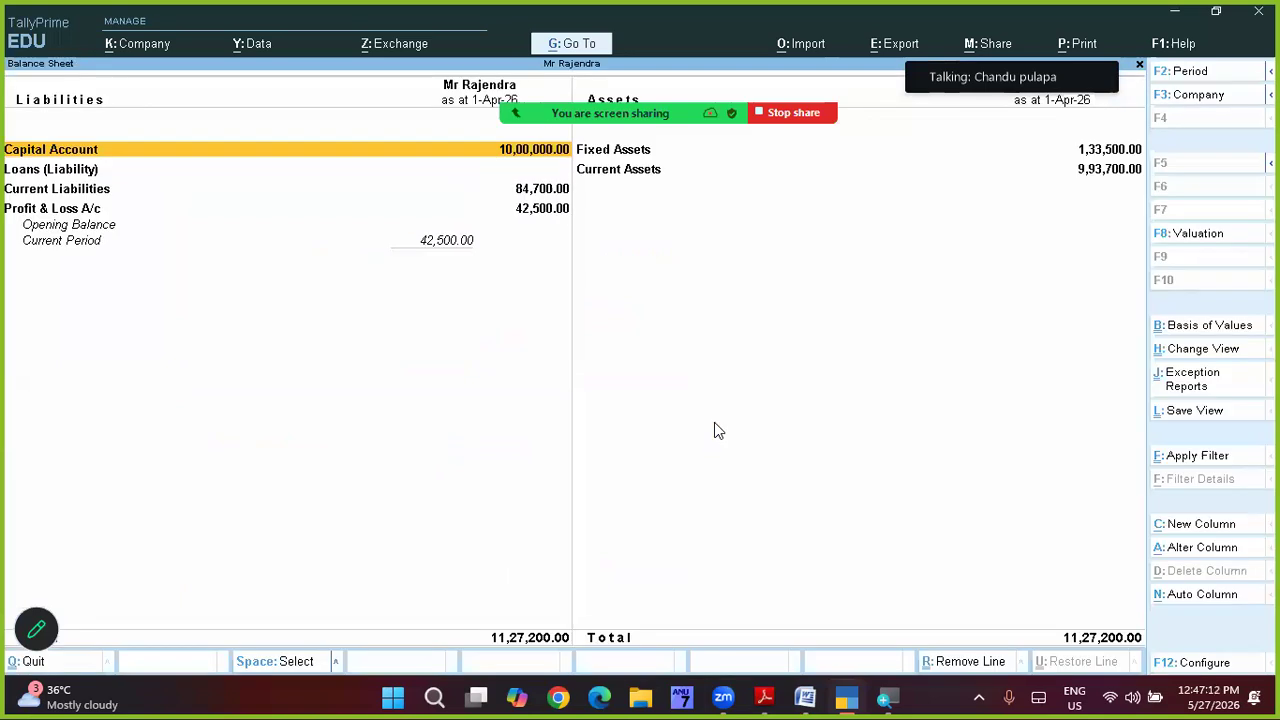
Step: Drill down from Fixed Assets in the Balance Sheet to the monthly summary of Car A/c
key(Right)
key(Return)
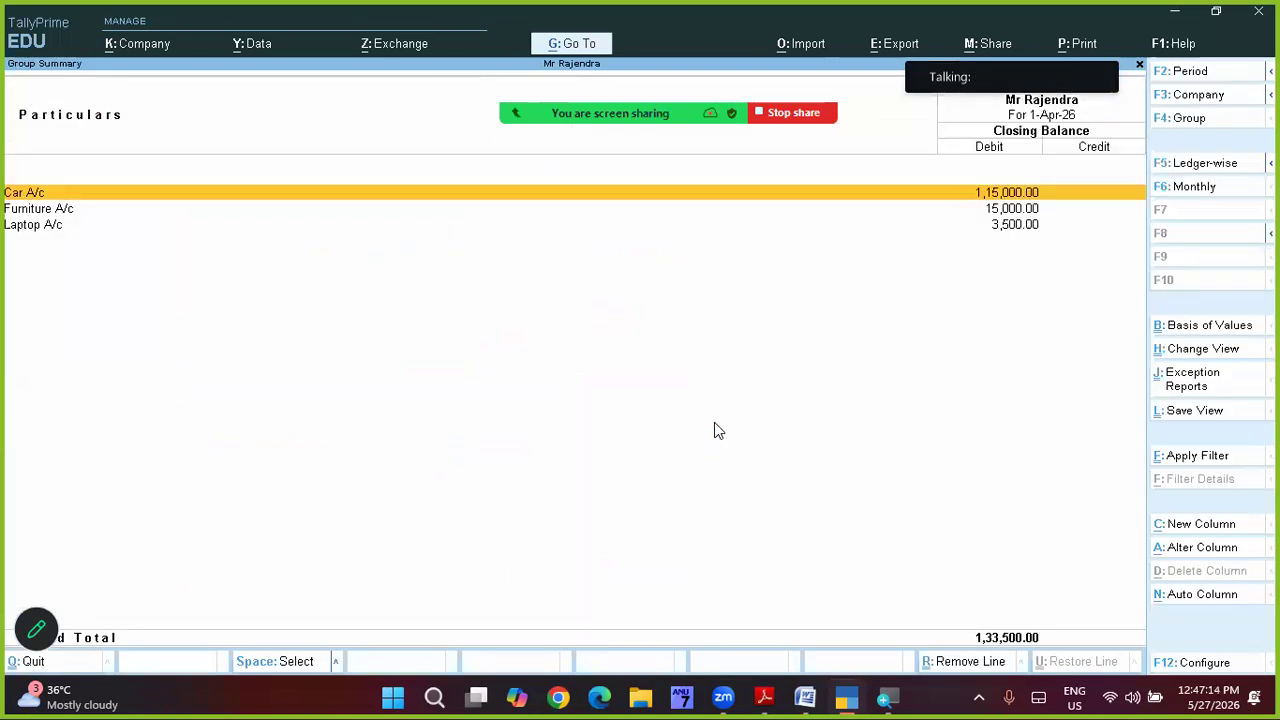
key(Return)
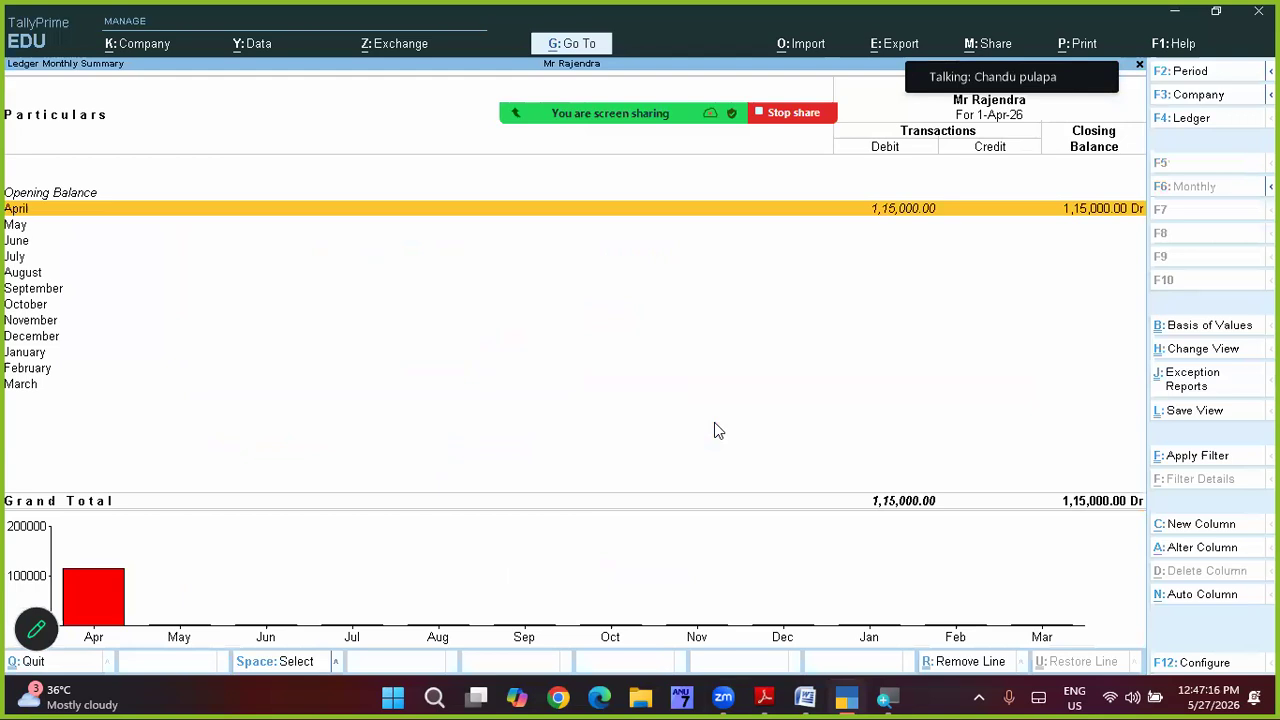
Step: Leave the Balance Sheet drill-down for Car A/c and open a new Receipt voucher
key(Escape)
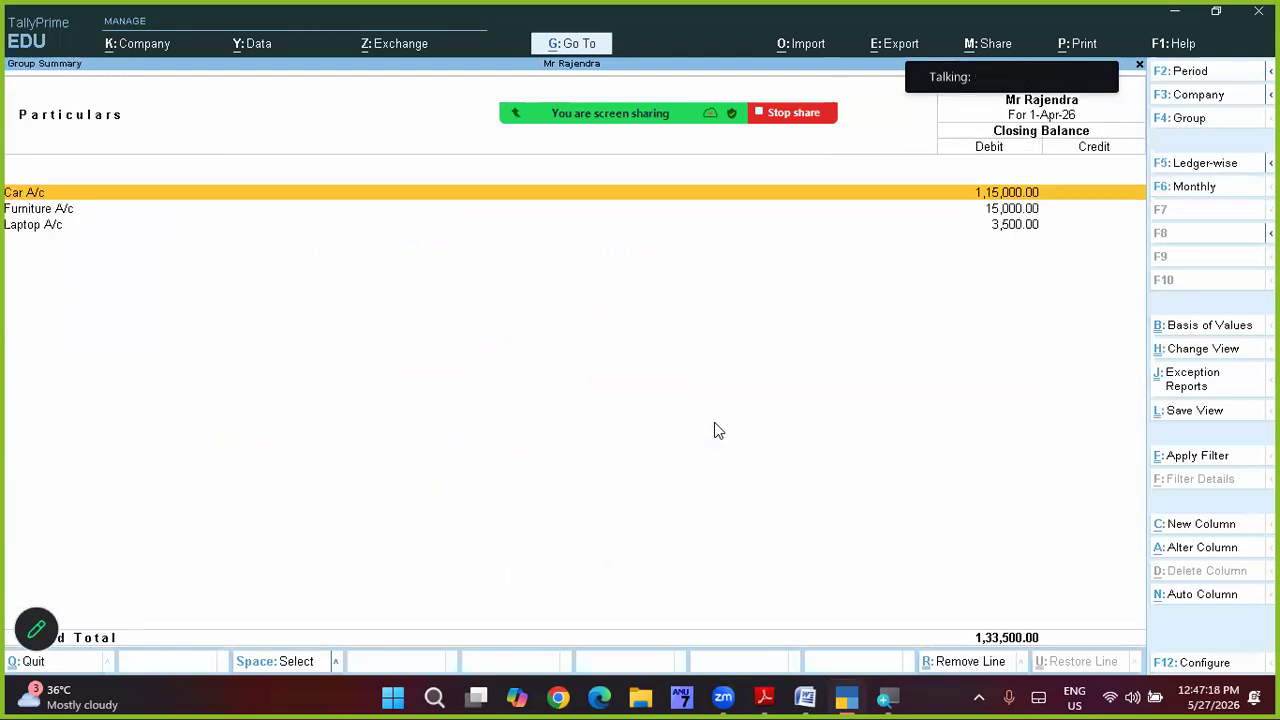
key(Escape)
key(Escape)
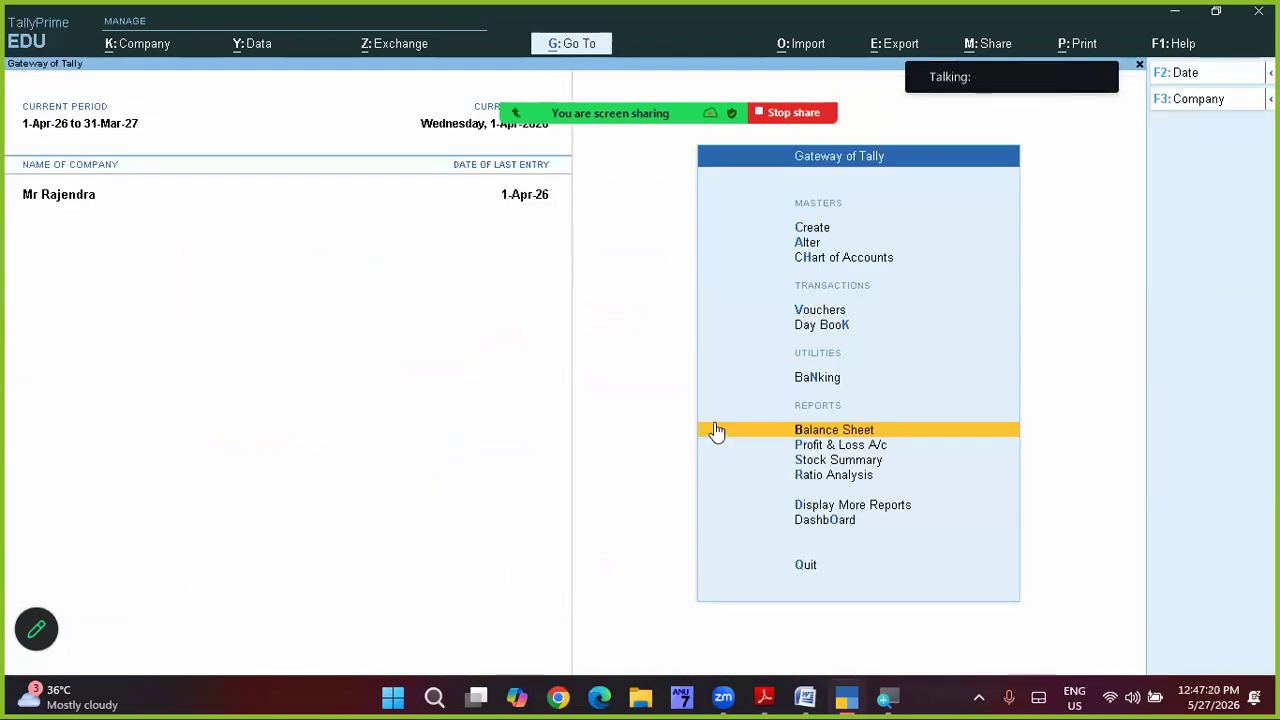
key(Down)
key(Up)
key(Down)
key(Down)
key(Up)
key(Up)
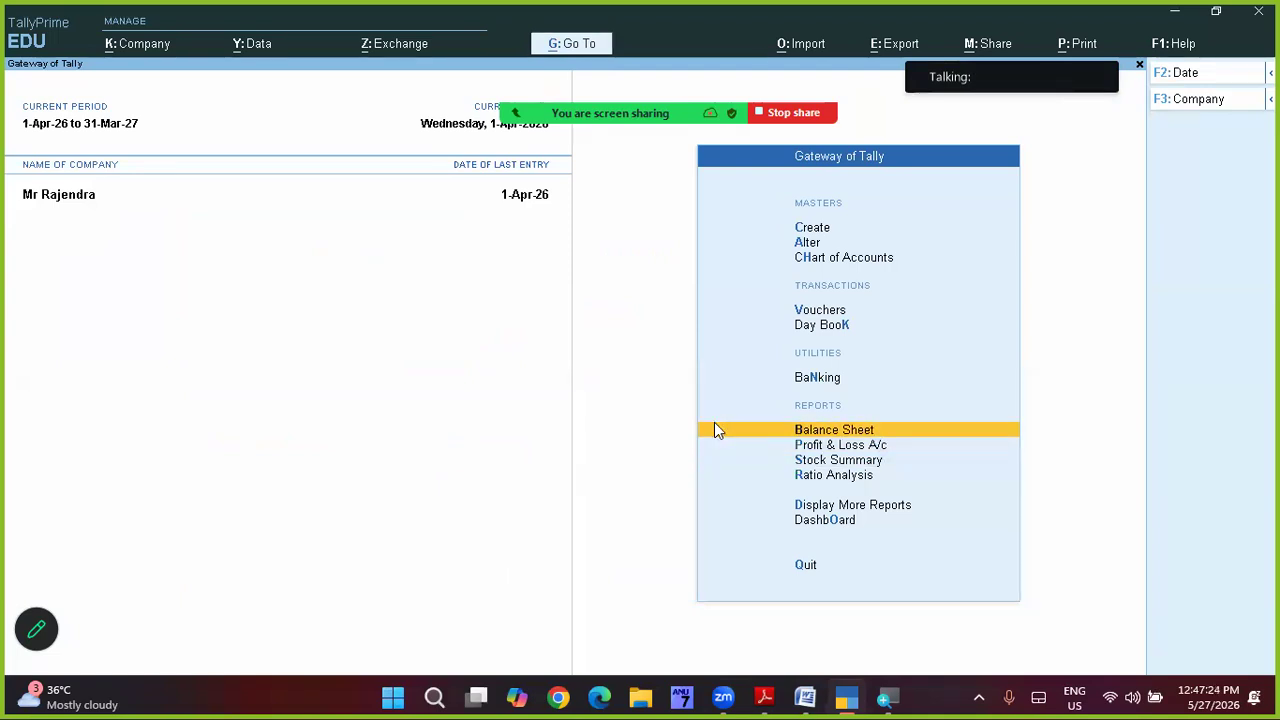
key(Up)
key(Up)
key(Up)
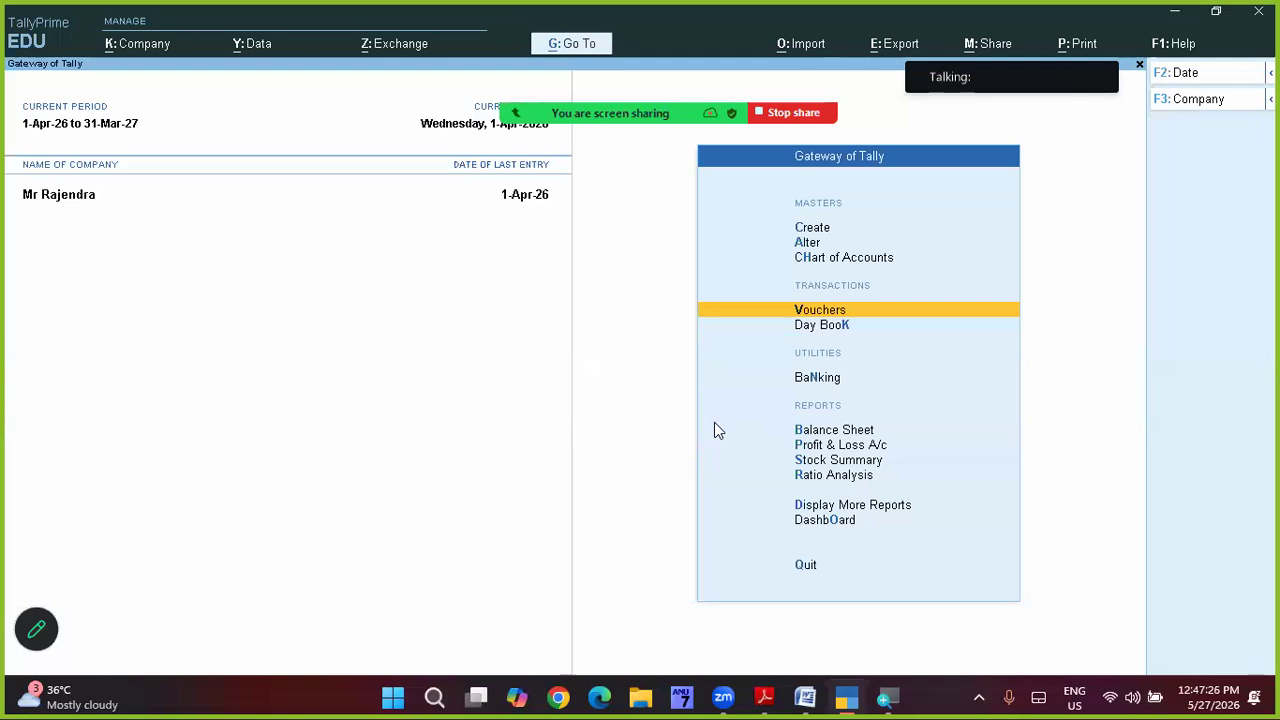
key(Return)
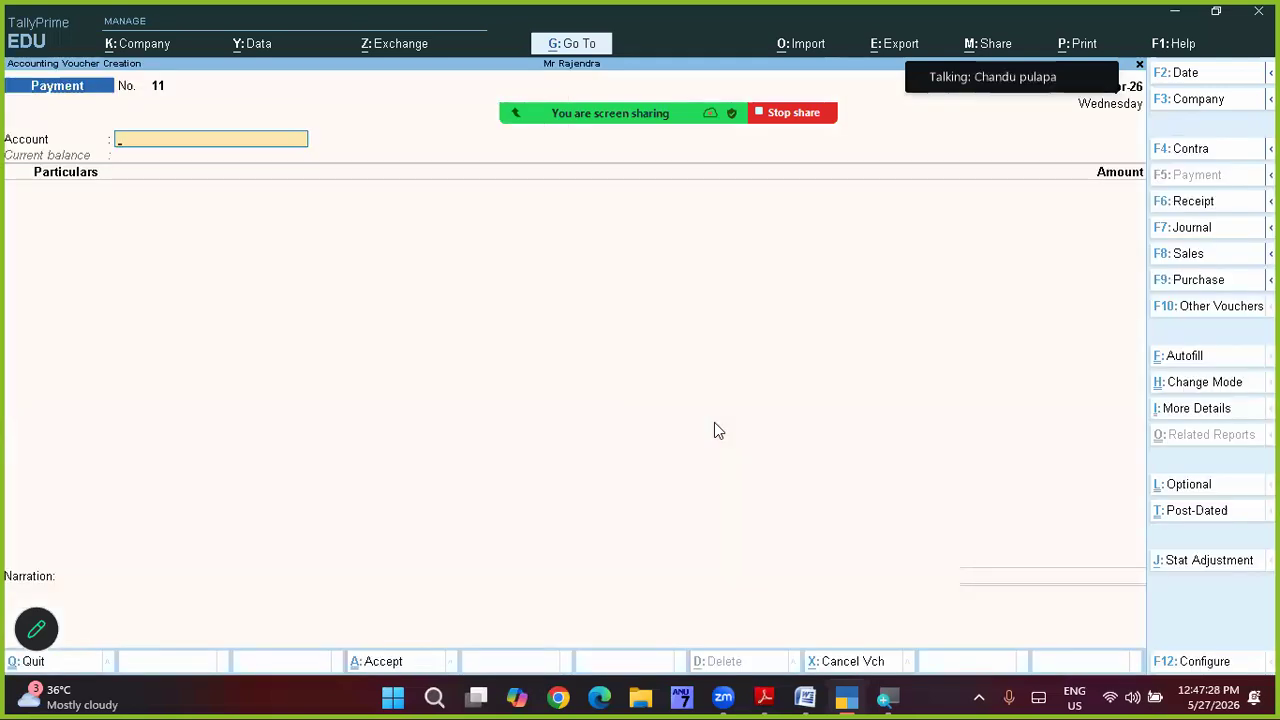
key(F6)
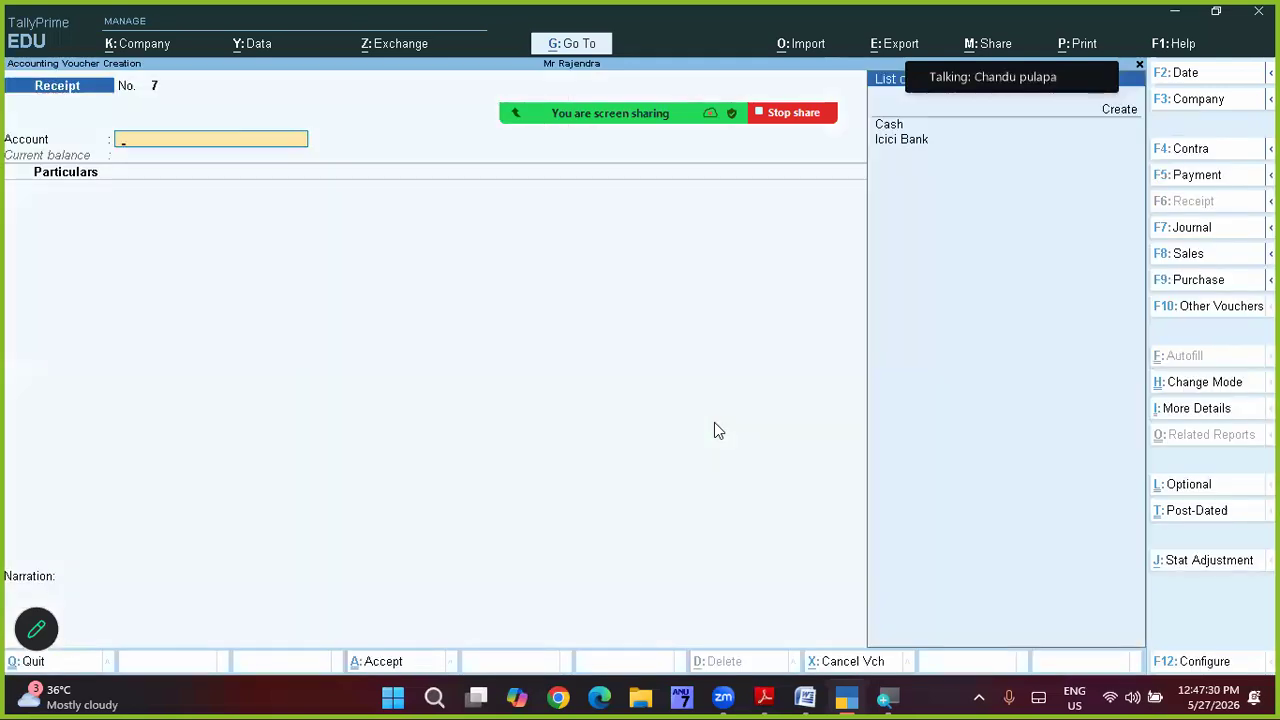
Step: Record a Cash receipt of 2,00,000 against Car A/c and save the voucher without a narration
key(Down)
key(Down)
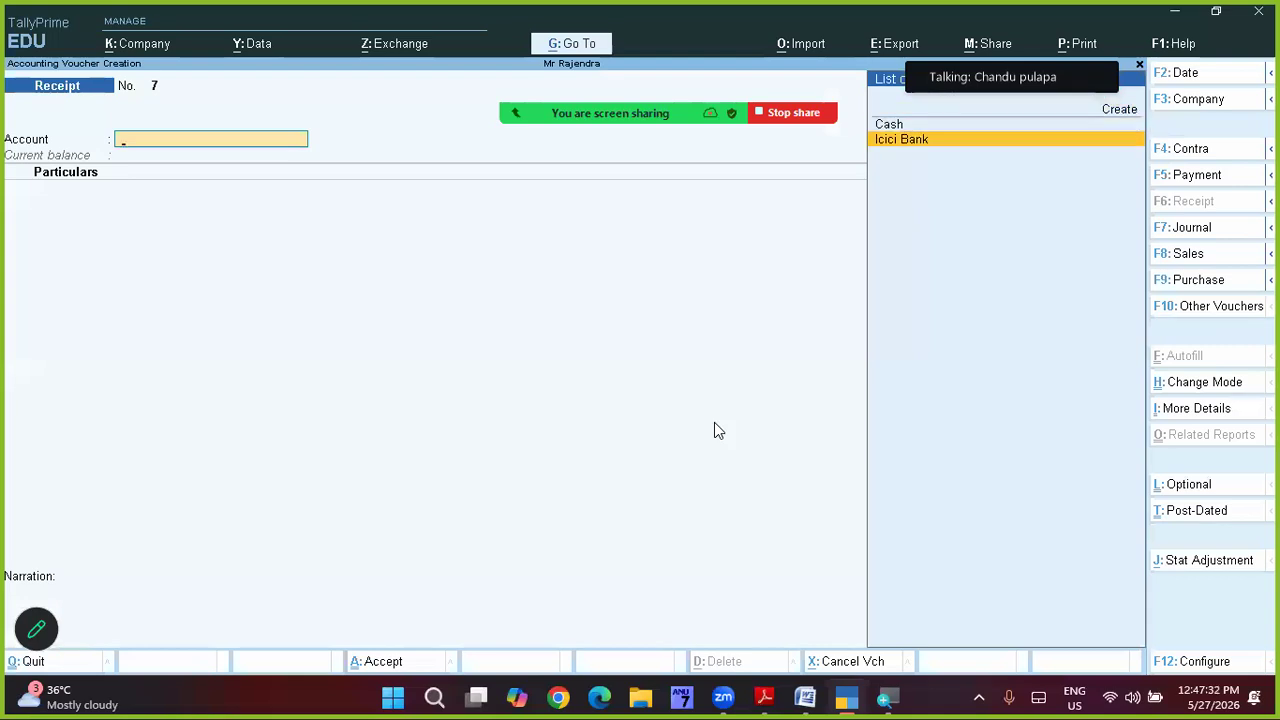
key(Up)
key(Return)
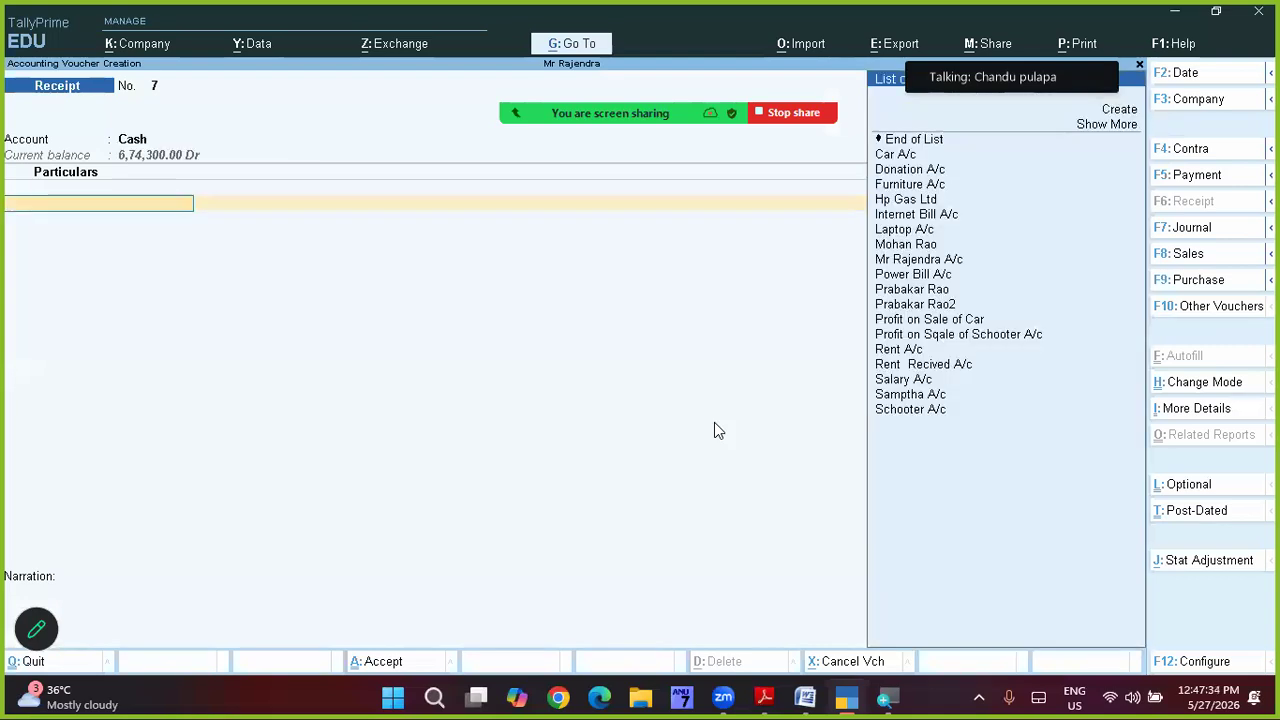
text(Ca)
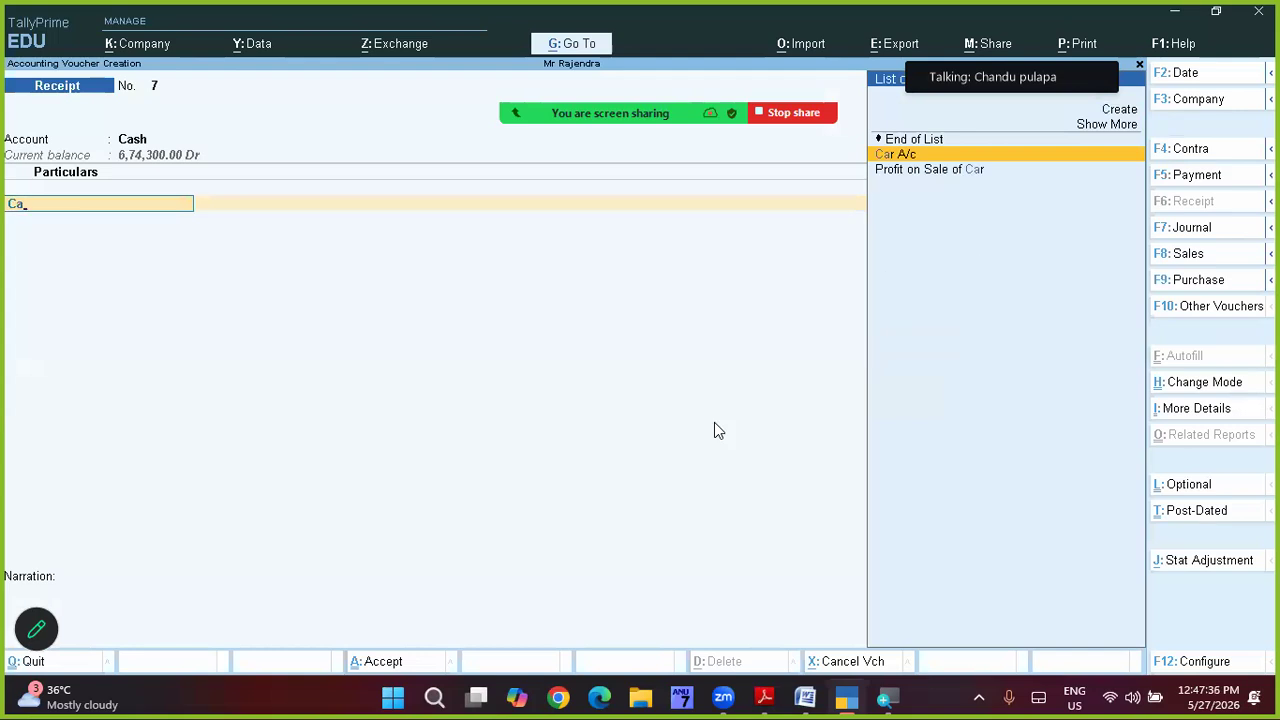
key(Return)
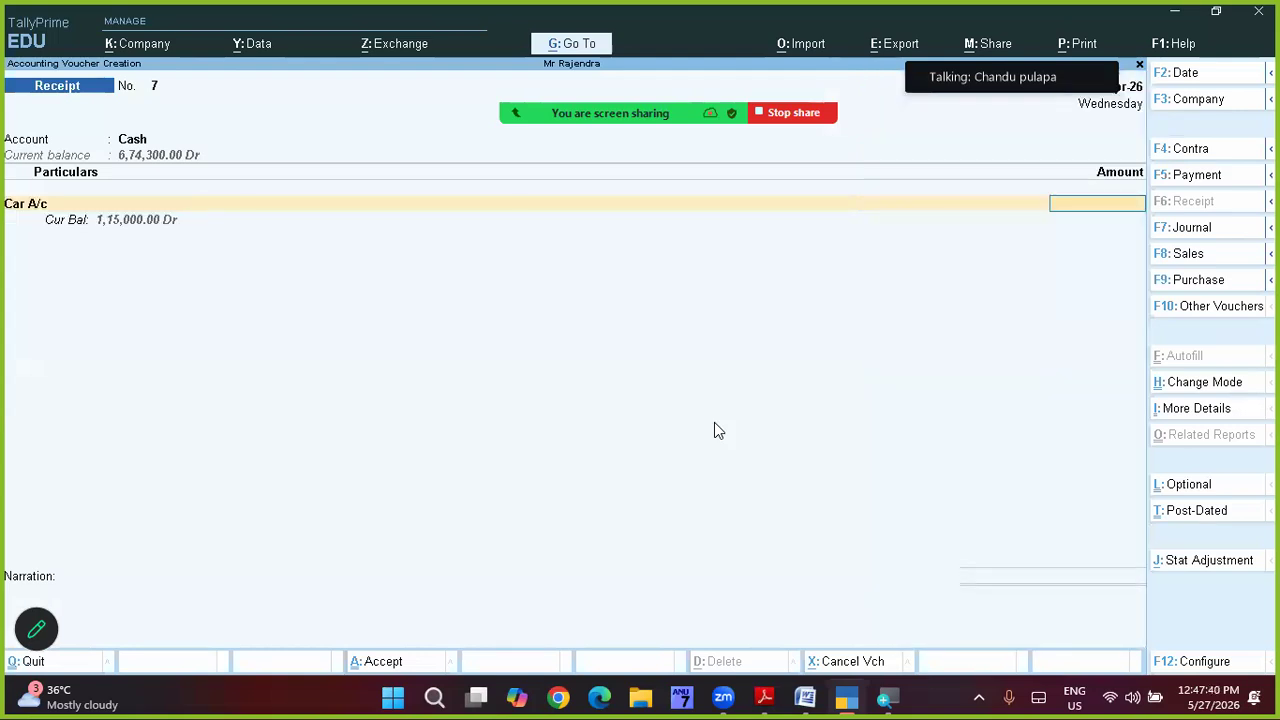
text(200000)
key(Return)
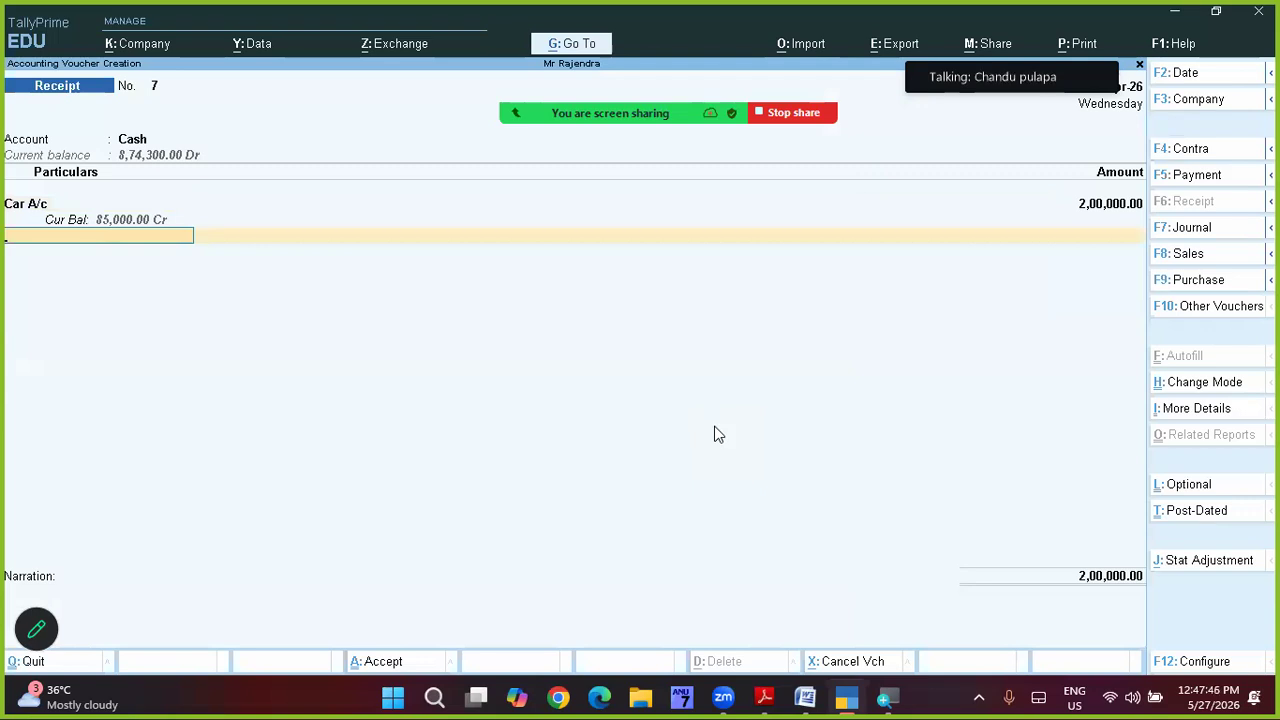
key(Return)
key(Return)
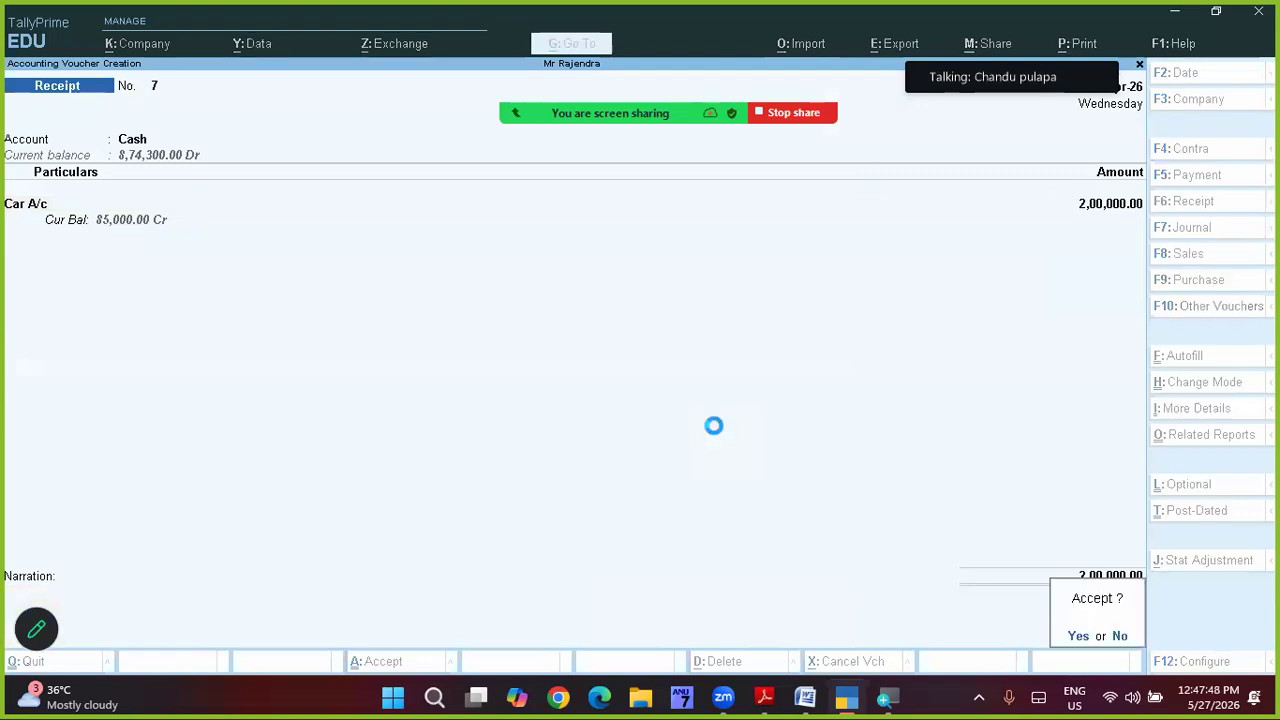
key(Return)
Step: Quit voucher entry and open the Balance Sheet
key(Escape)
key(Return)
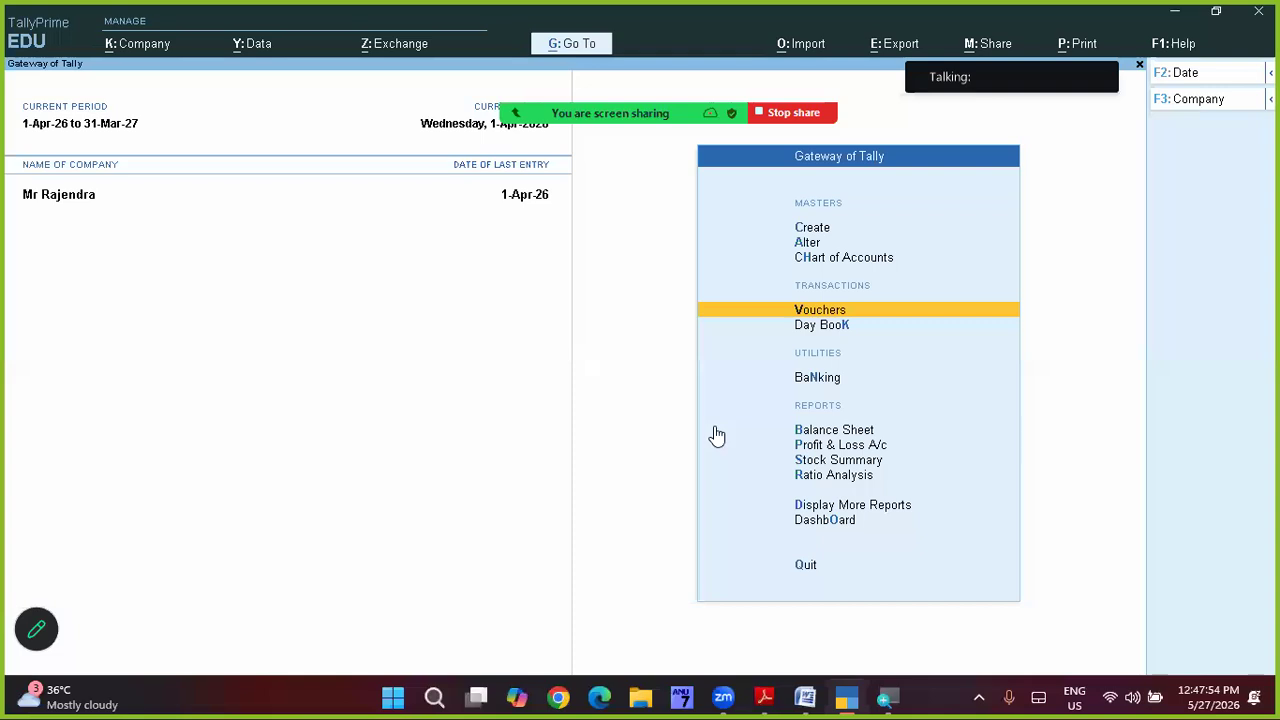
key(Down)
key(Down)
key(Down)
key(Down)
key(Up)
key(Return)
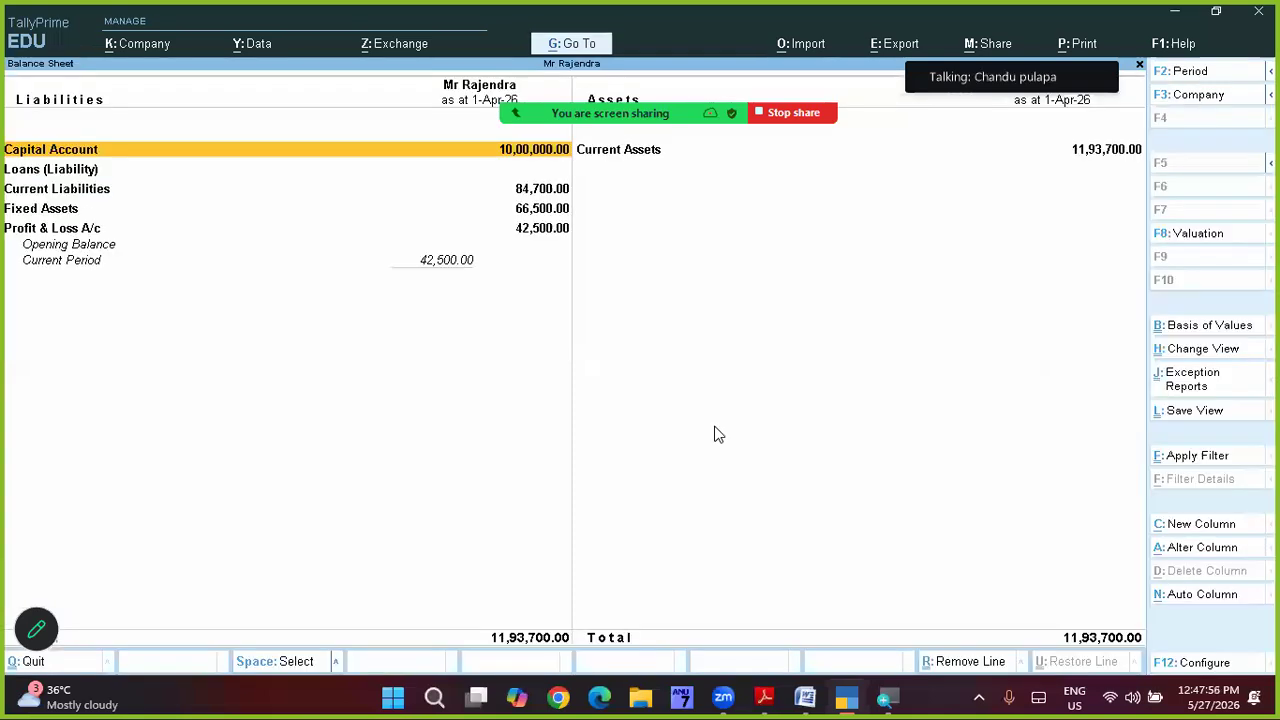
Step: Examine Current Liabilities in the Balance Sheet, and drill down into Fixed Assets to check the Car A/c balance
key(Right)
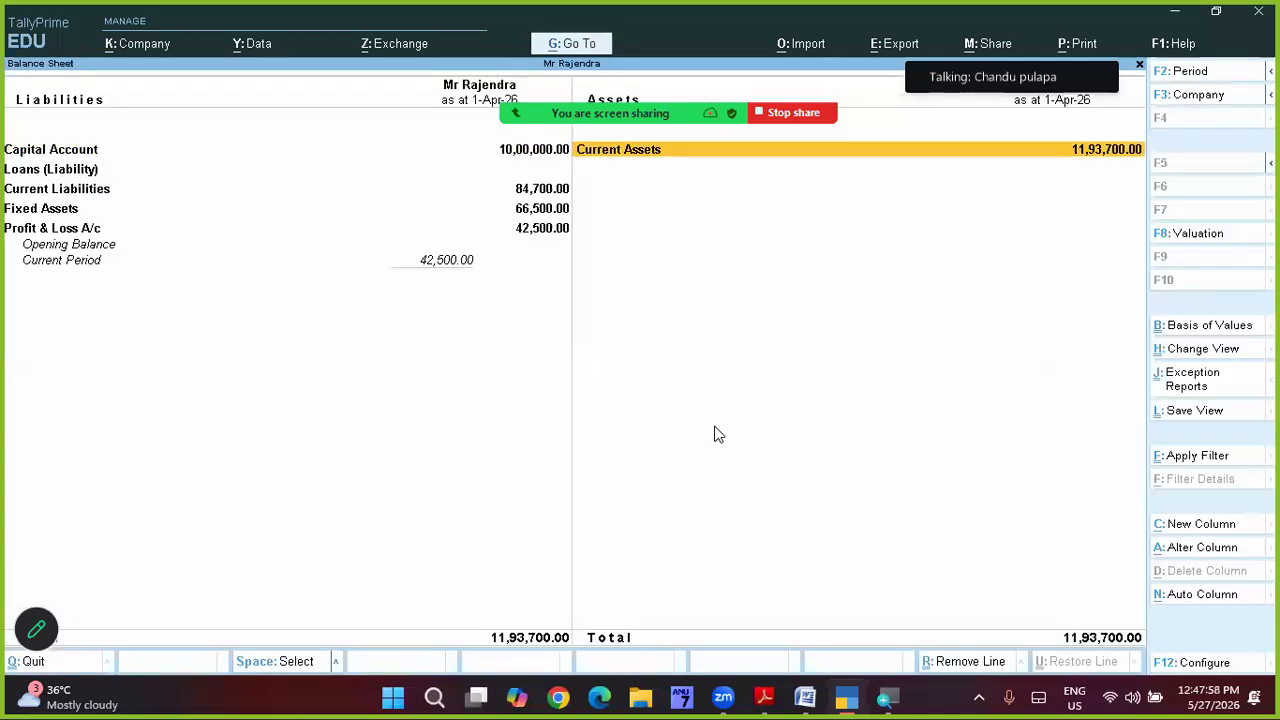
key(Left)
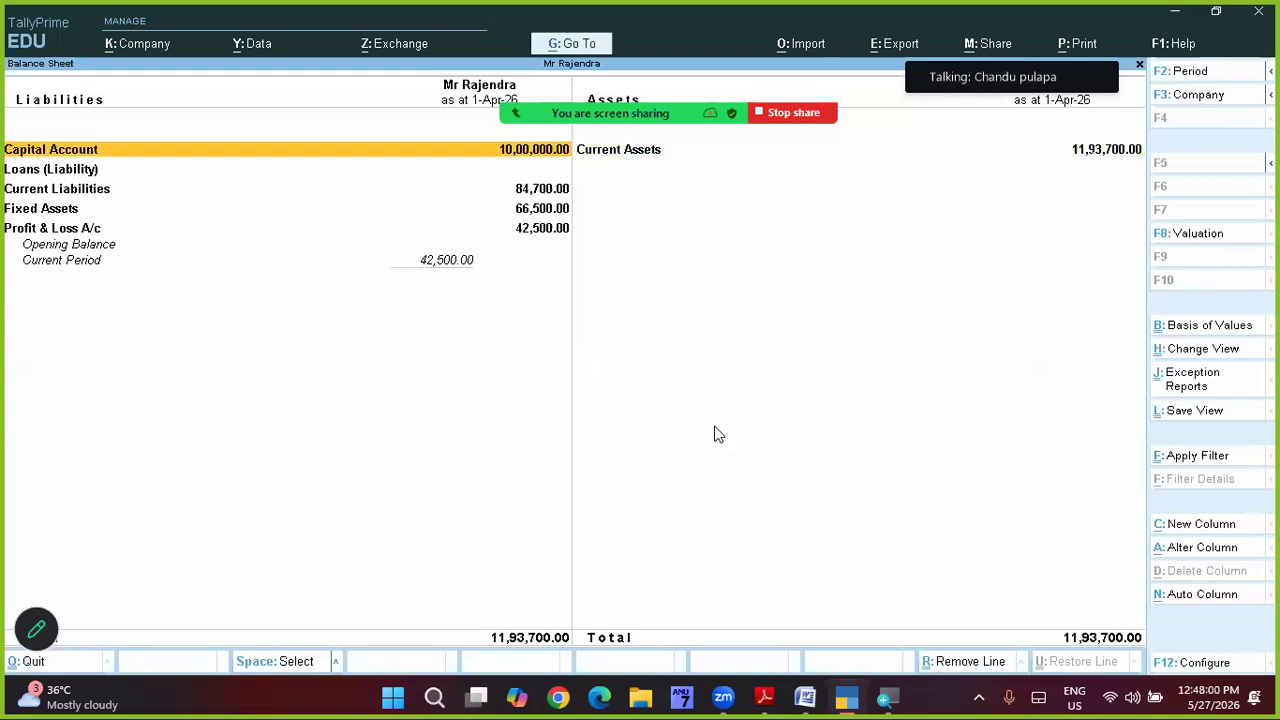
key(Down)
key(Down)
key(Up)
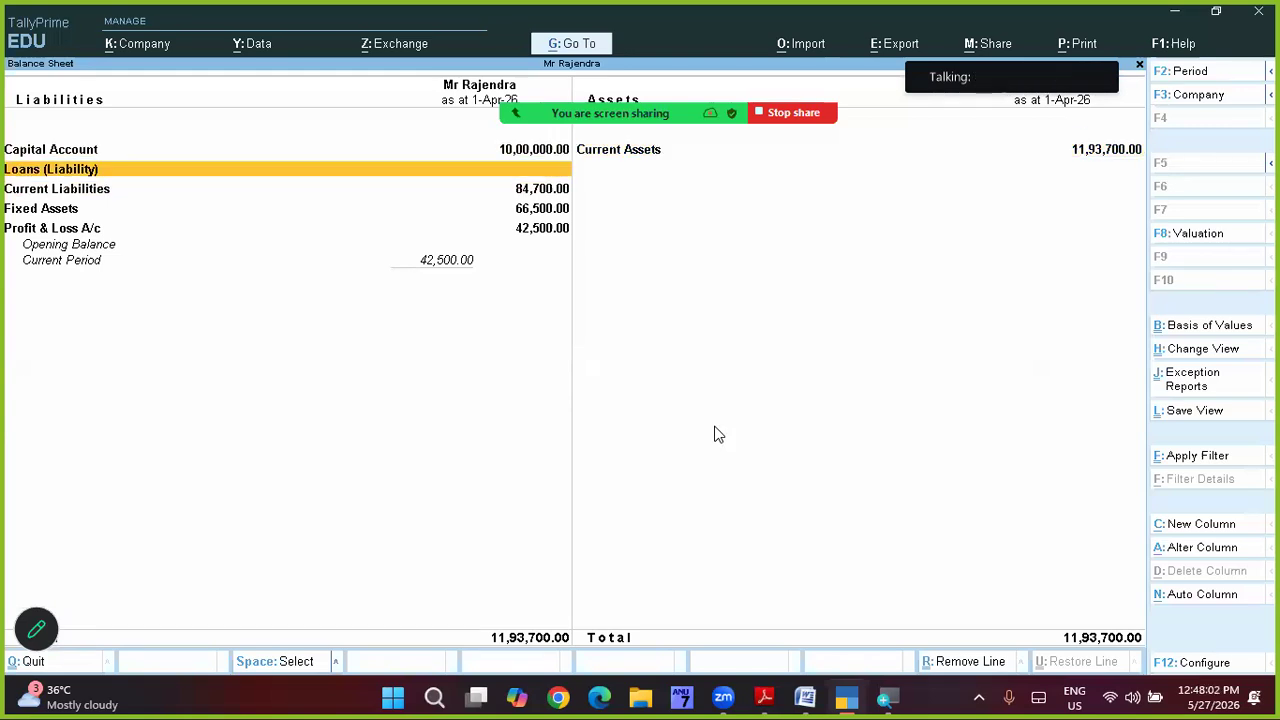
key(Down)
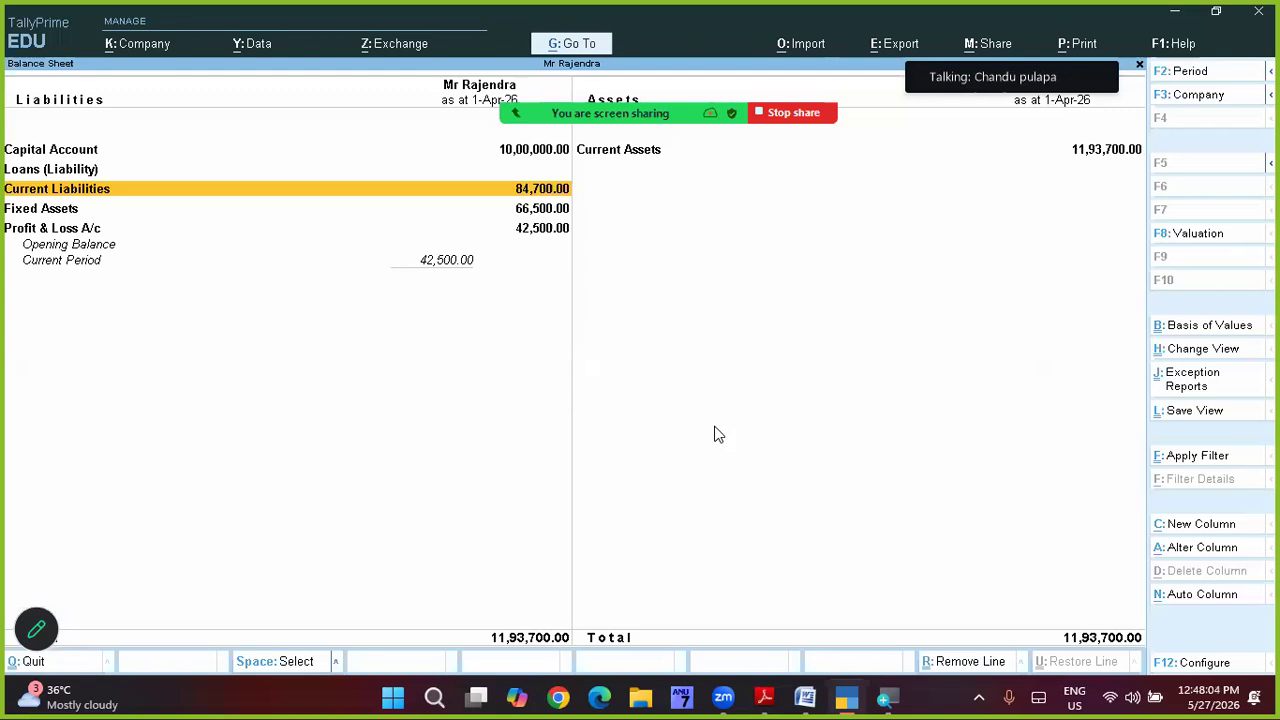
key(Return)
key(Escape)
key(Down)
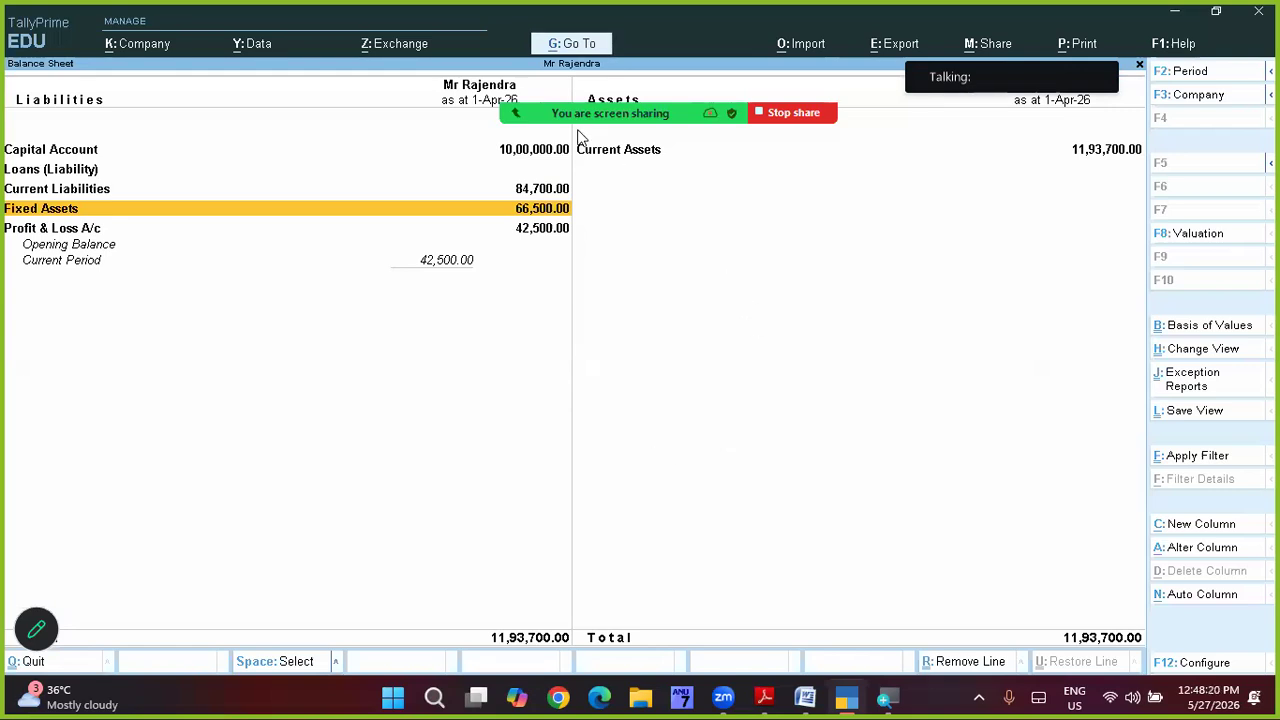
mouse_move(578, 137)
key(Return)
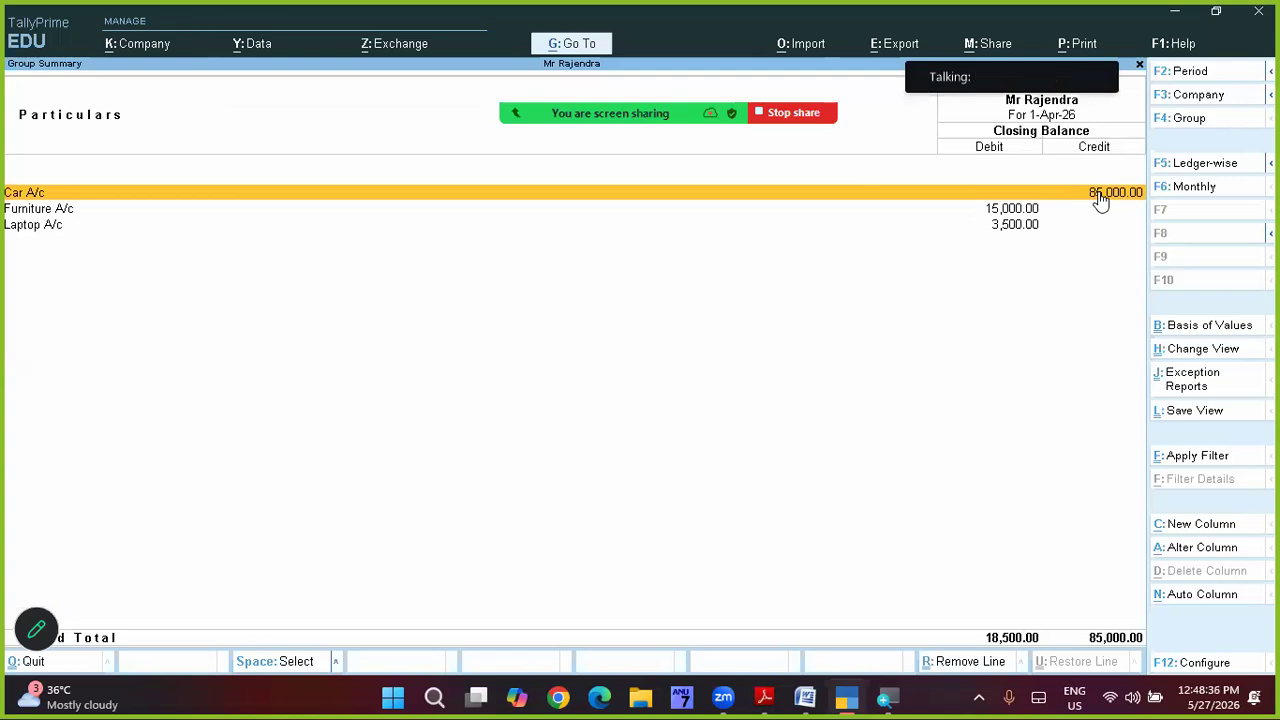
key(Escape)
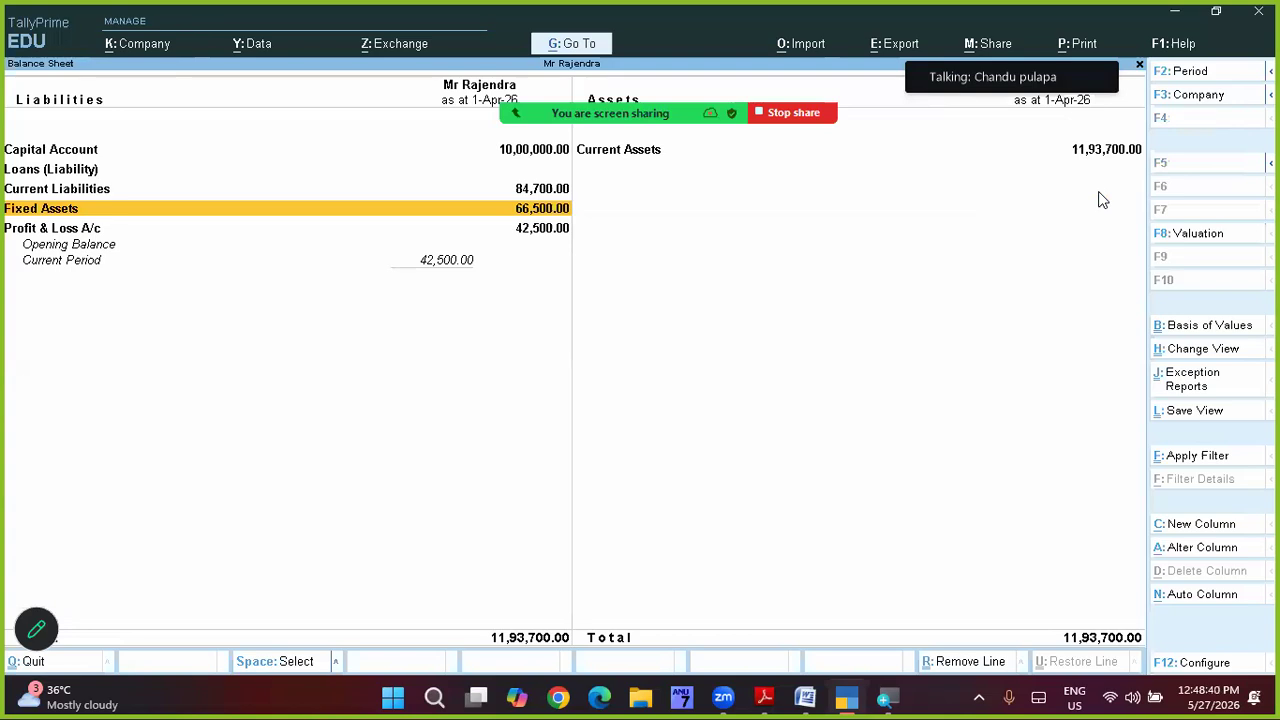
Step: Quit the Balance Sheet, read the Zoom meeting chat replies and close the chat window
key(Escape)
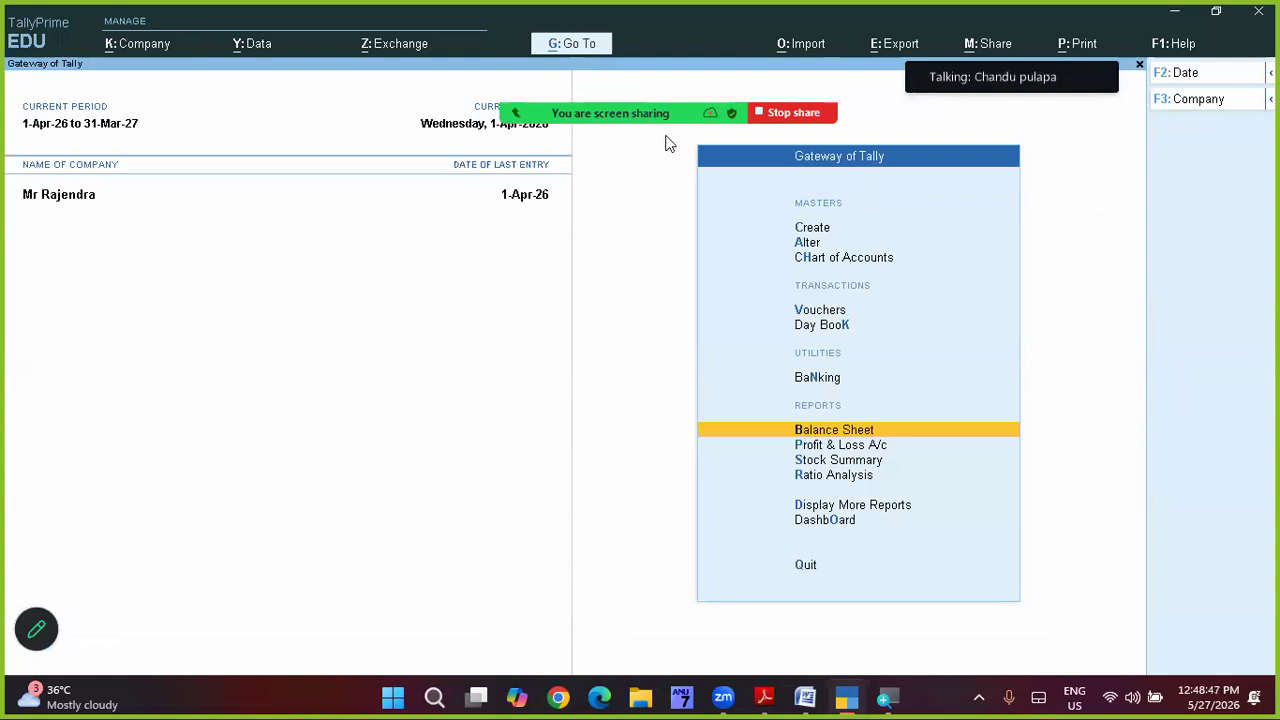
mouse_move(666, 137)
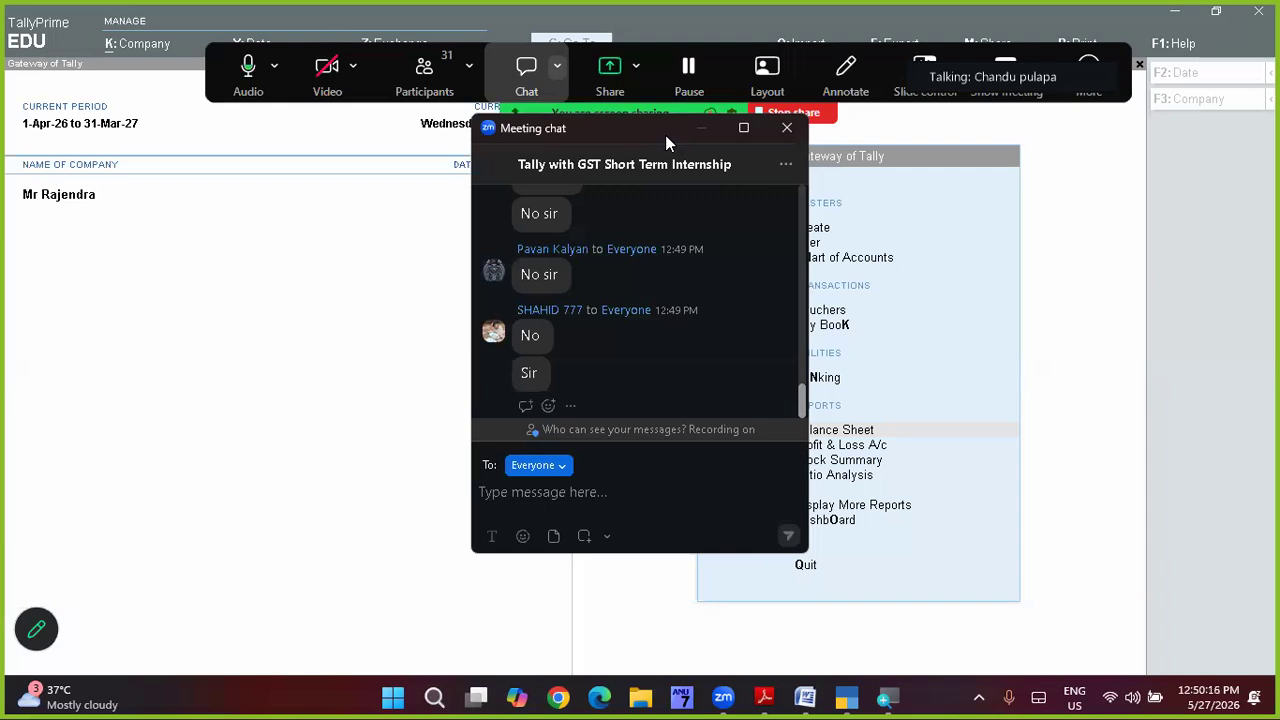
click(952, 406)
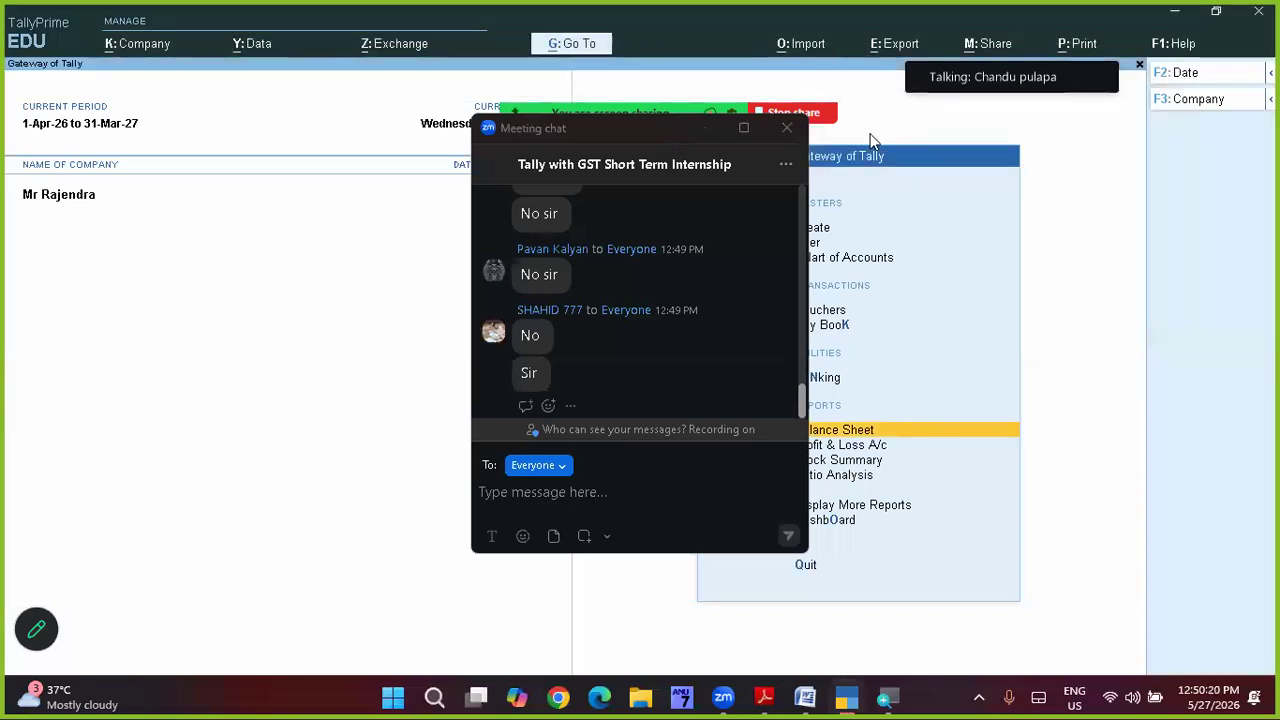
click(787, 128)
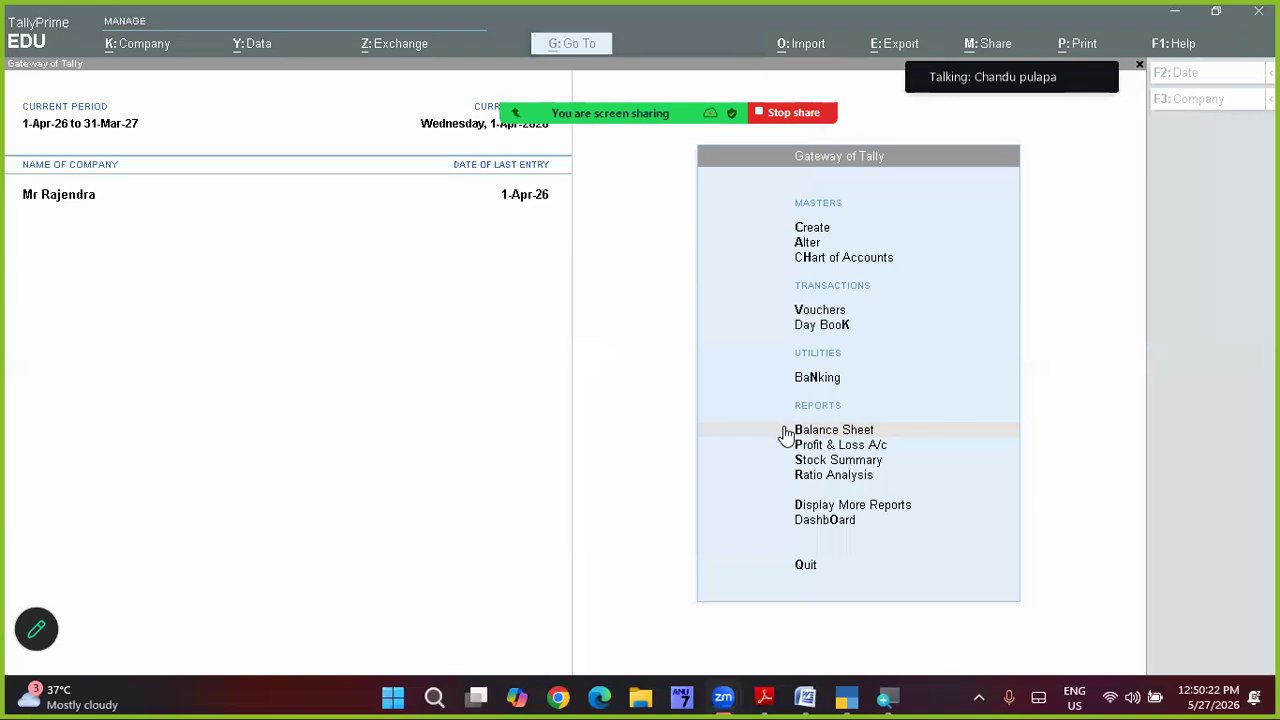
click(760, 352)
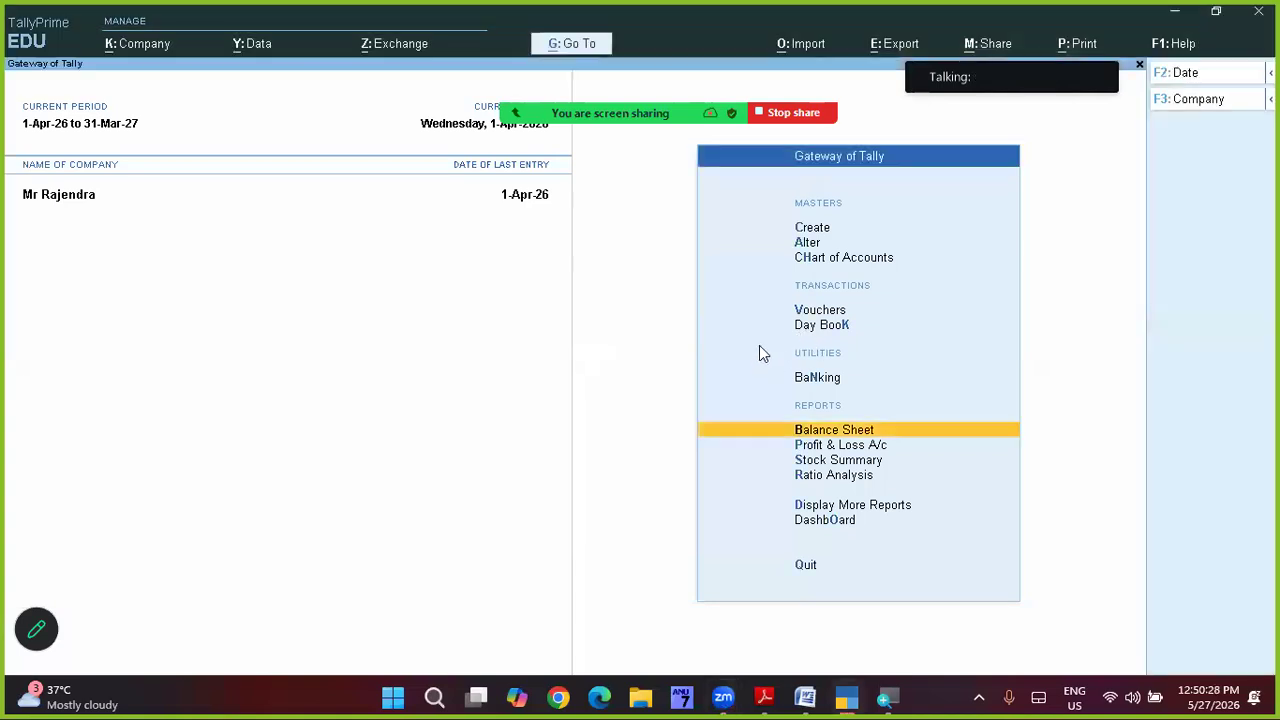
Step: Open the Day Book and look through the contra, payment and receipt vouchers dated 1-Apr-26
click(817, 326)
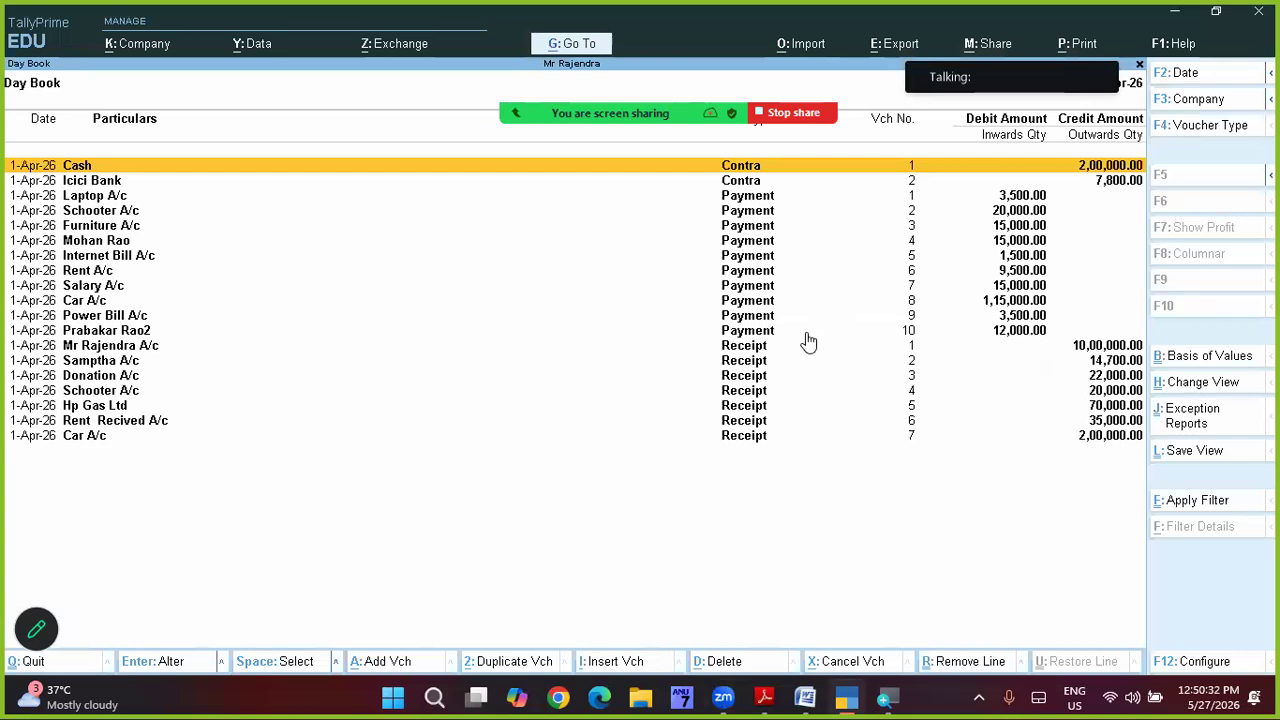
key(Escape)
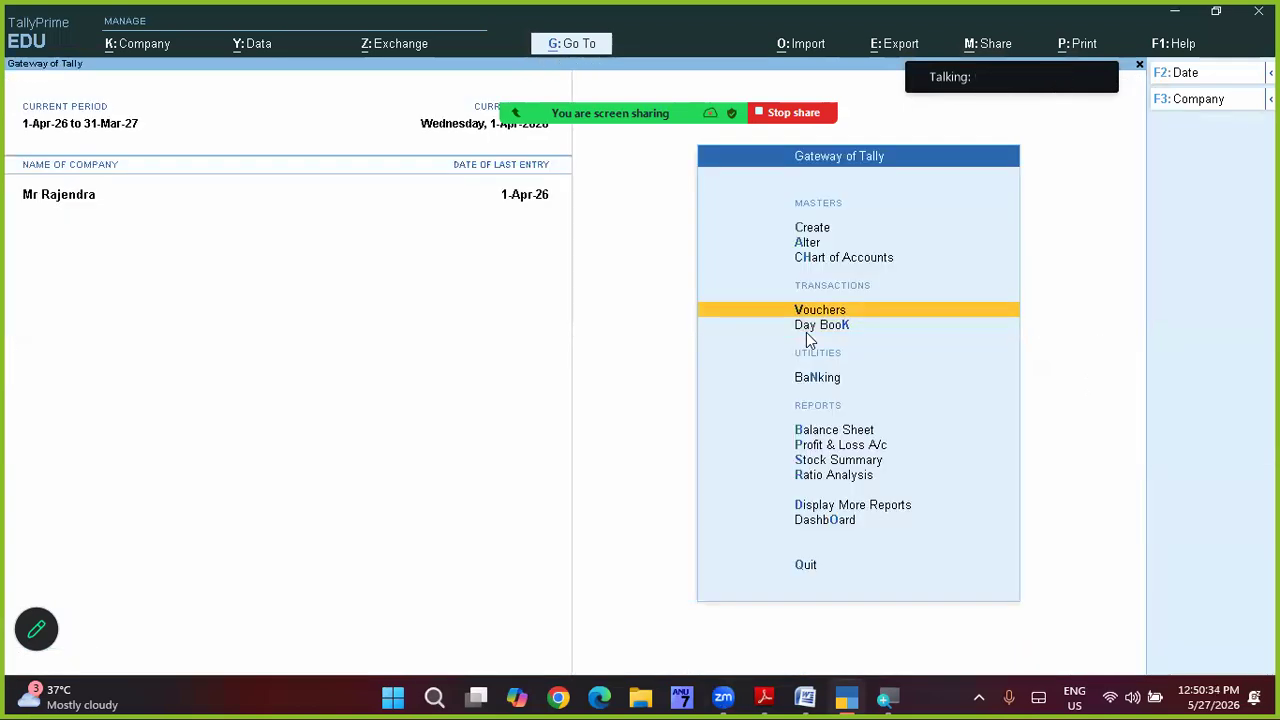
click(808, 330)
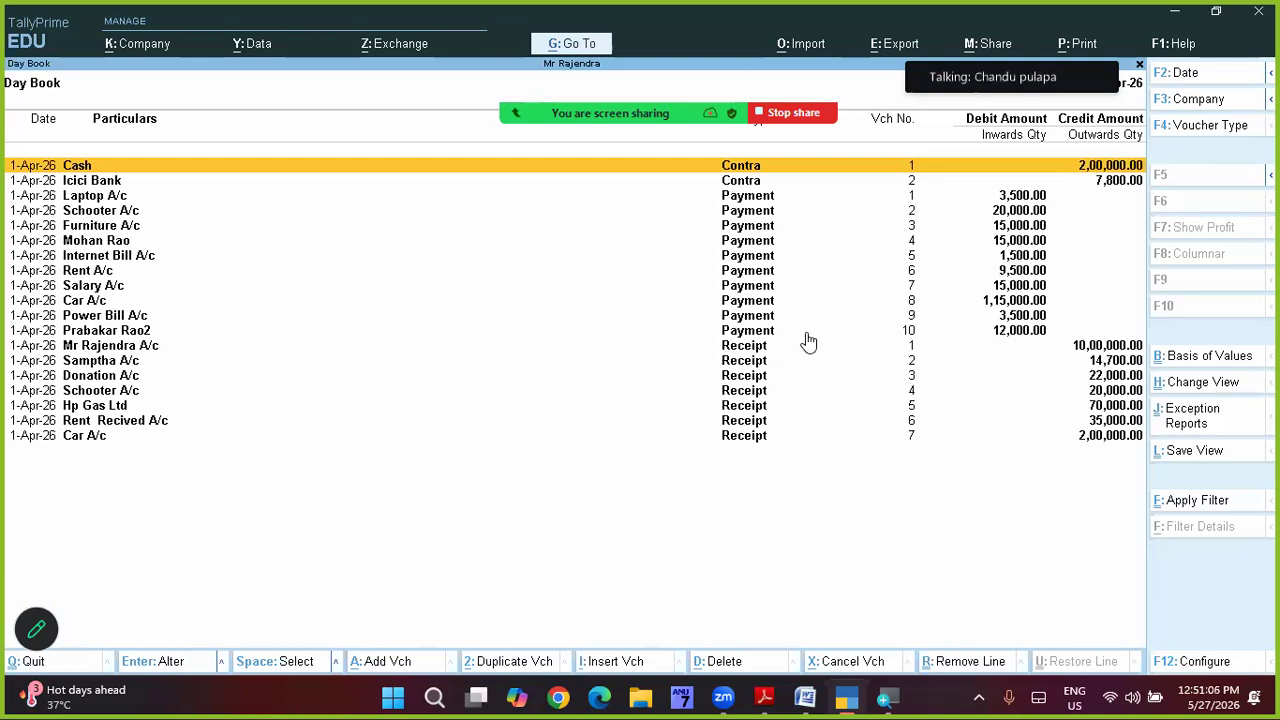
key(Down)
key(Down)
key(Down)
key(Down)
key(Down)
key(Down)
key(Down)
key(Down)
key(Down)
key(Down)
key(Down)
key(Down)
key(Down)
key(Down)
key(Down)
key(Down)
key(Down)
key(Down)
key(Up)
key(Up)
key(Up)
key(Up)
key(Up)
key(Up)
key(Up)
key(Up)
key(Up)
key(Up)
key(Down)
key(Down)
key(Up)
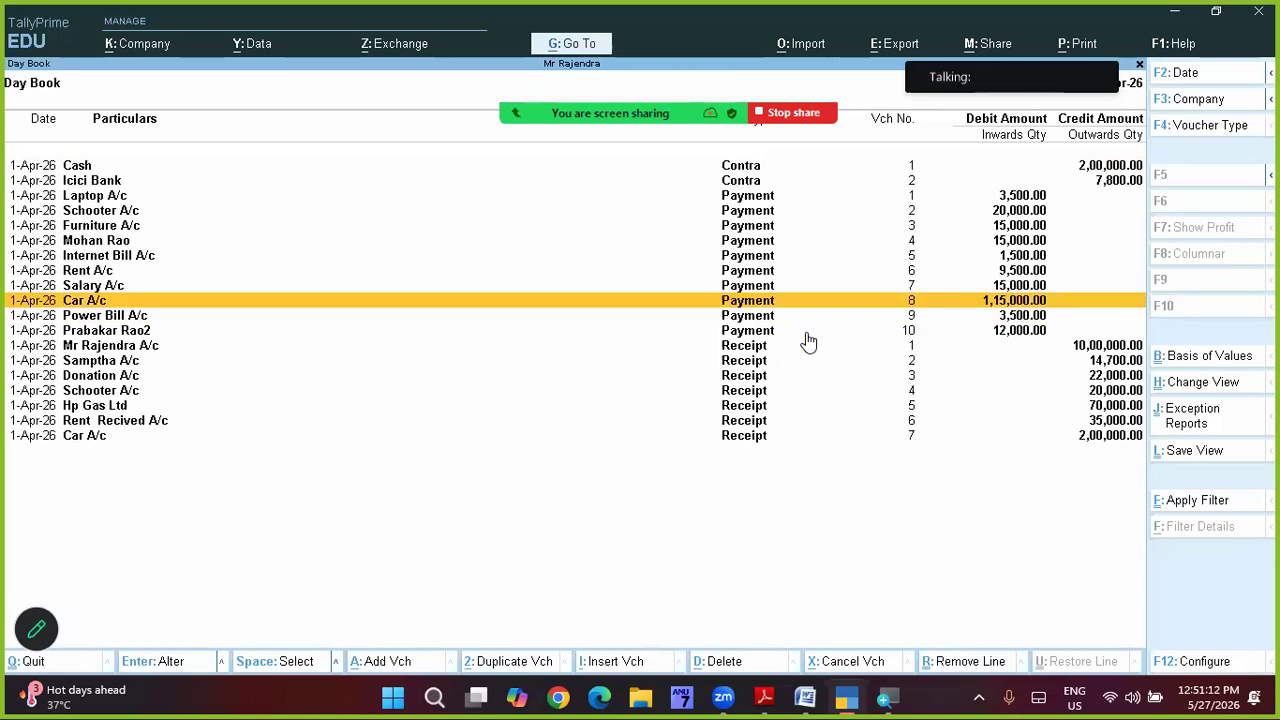
Step: Open the Car A/c receipt voucher from the Day Book and set its Car A/c amount to 1,15,000
key(Down)
key(Down)
key(Down)
key(Down)
key(Down)
key(Down)
key(Down)
key(Down)
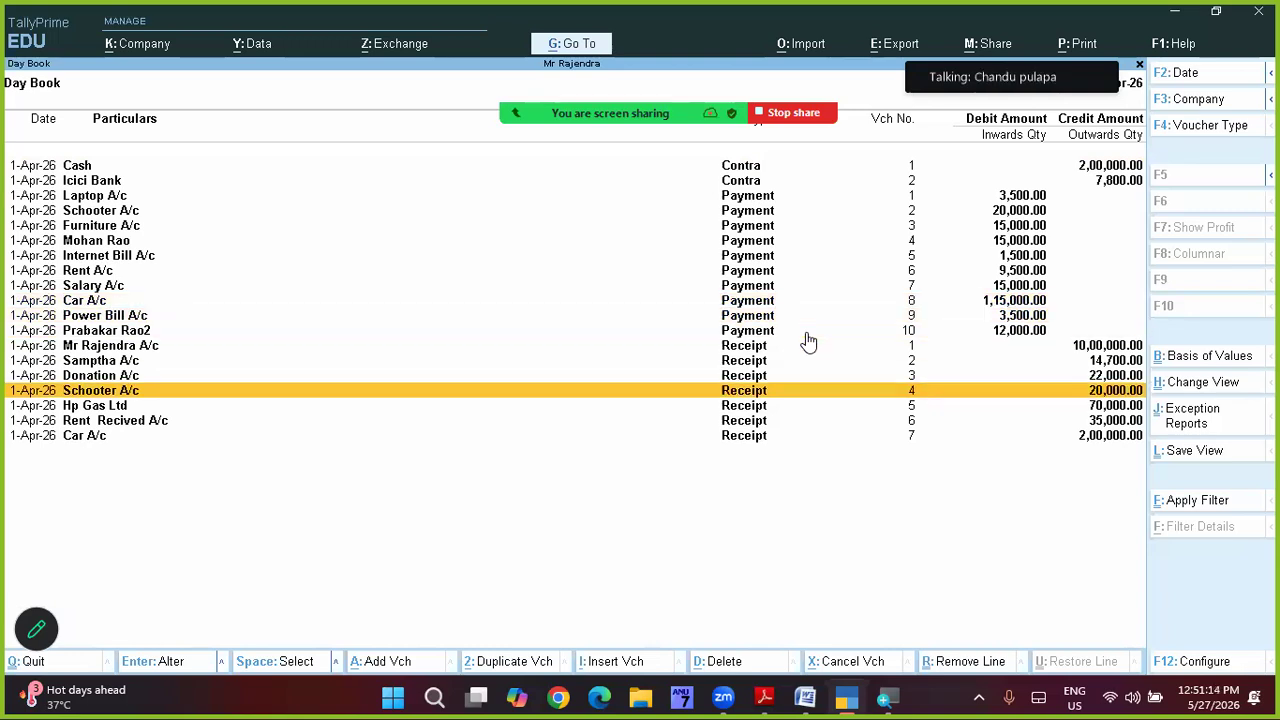
key(Down)
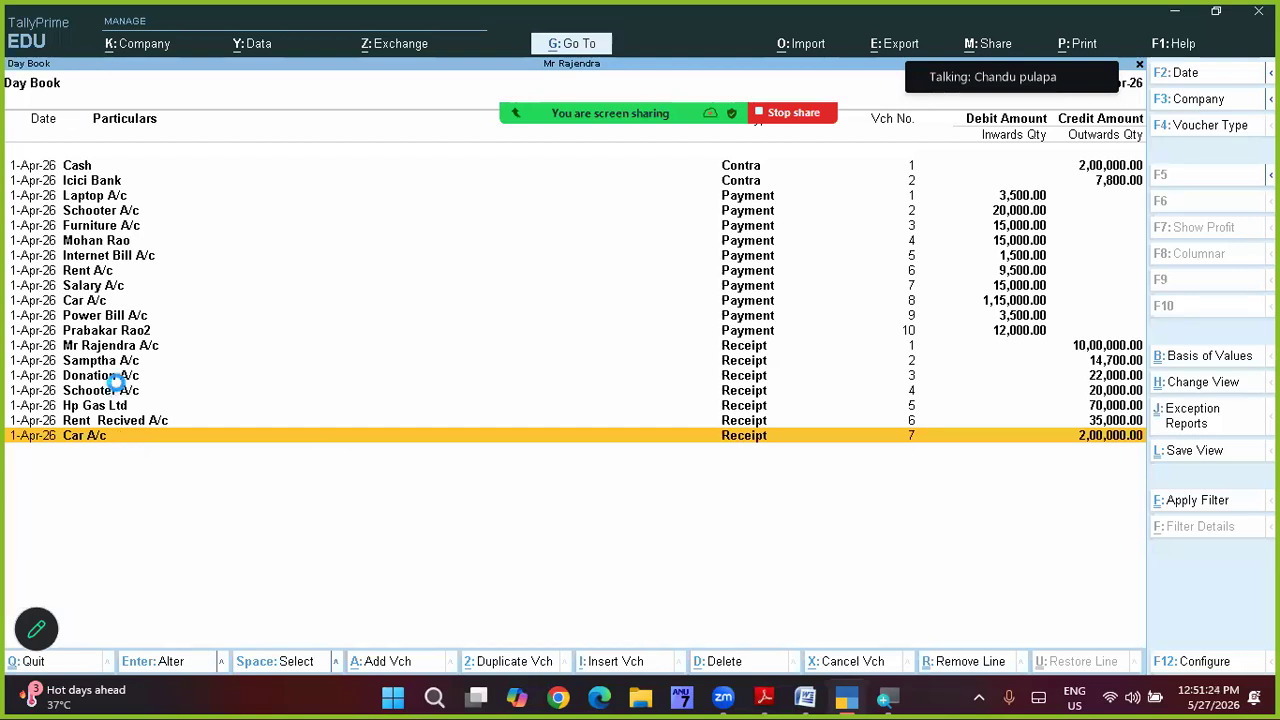
key(Return)
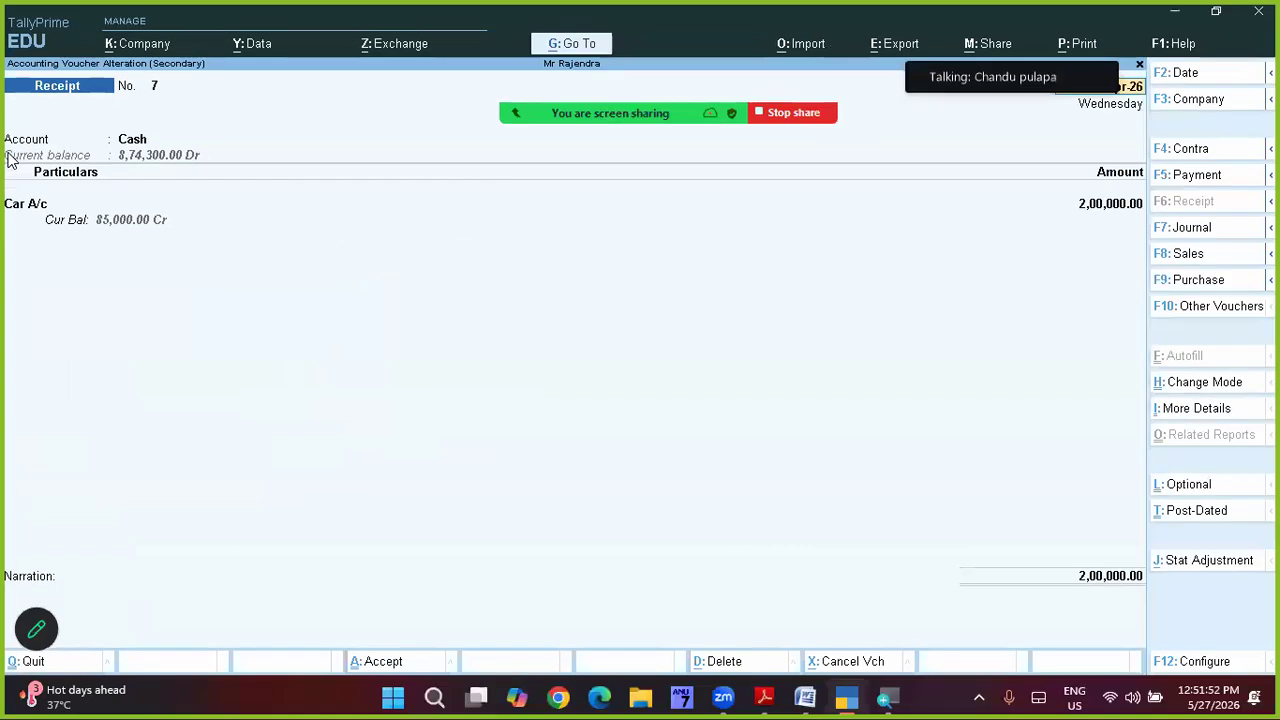
key(Return)
key(Return)
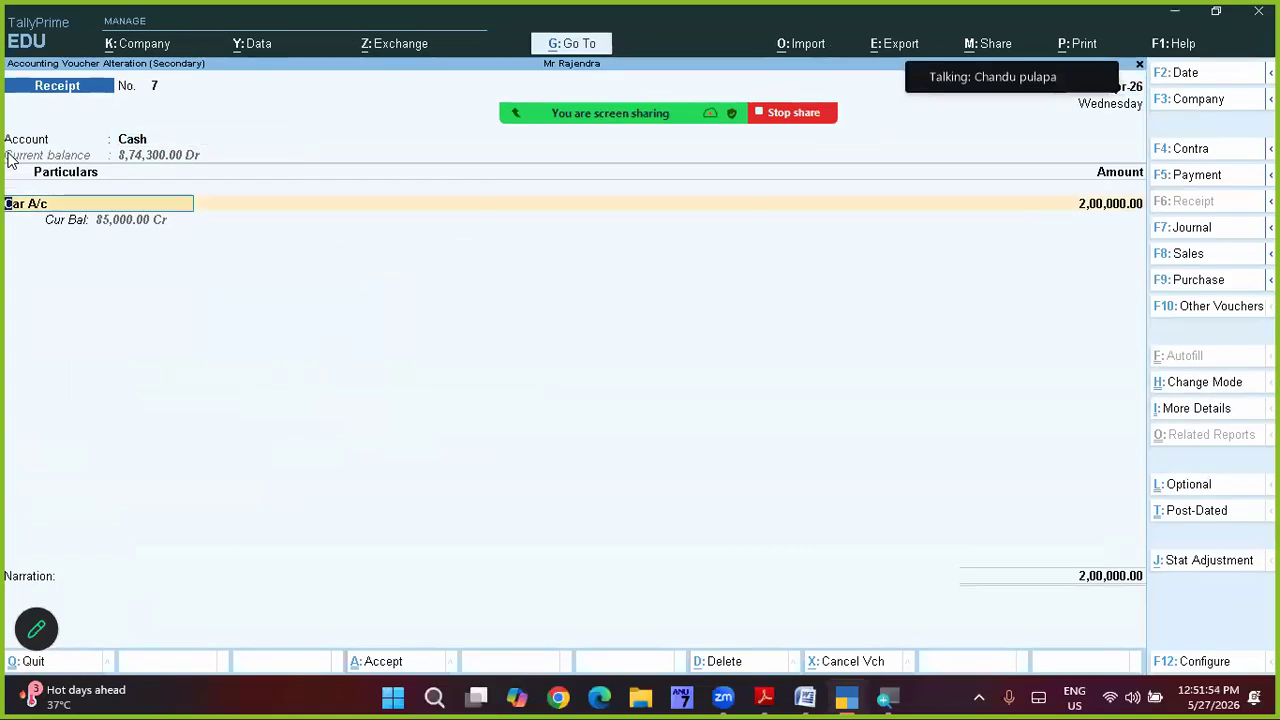
key(Return)
text(115000)
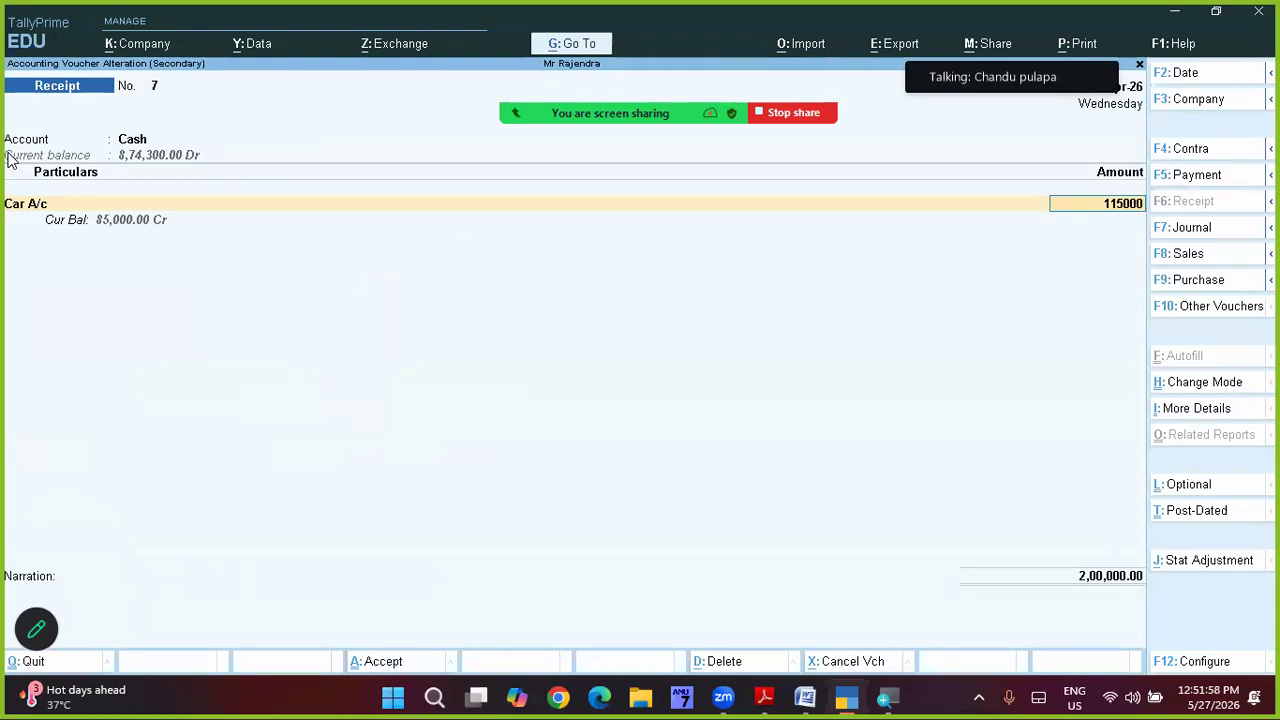
key(Return)
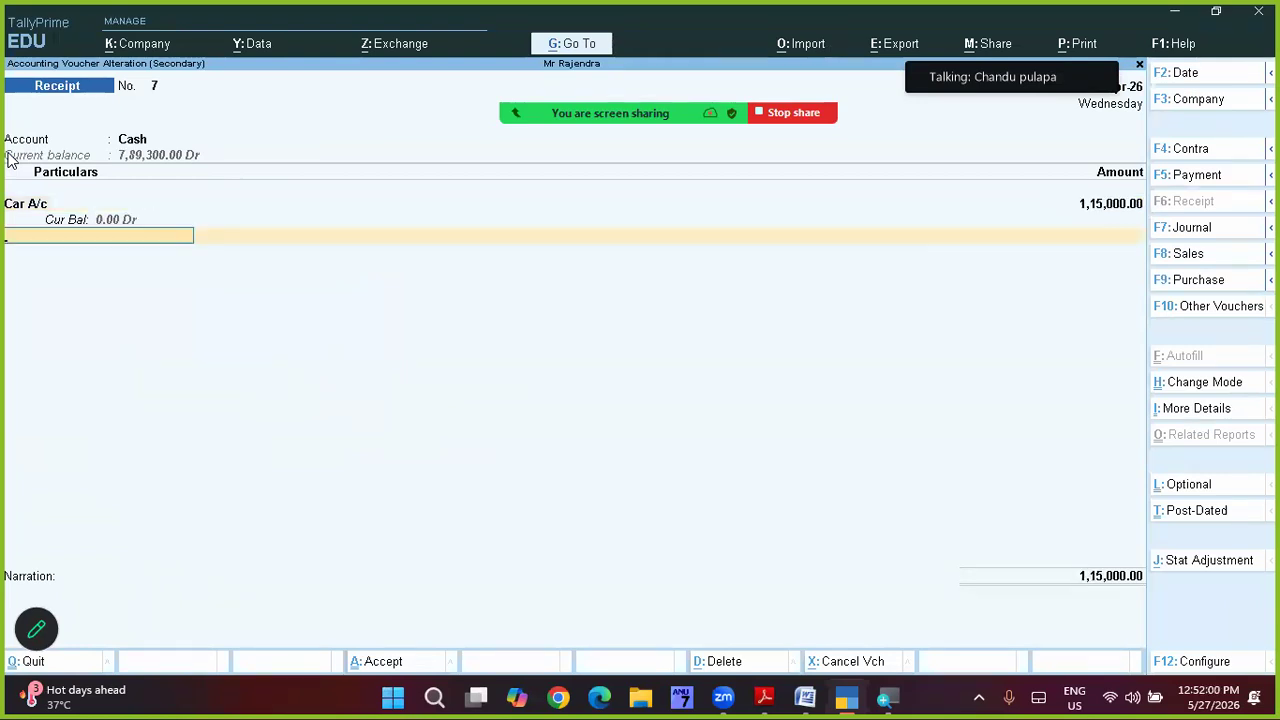
Step: Add a Profit on Sale of Car line for 85,000 to the receipt and save the altered voucher
key(space)
key(Down)
key(Down)
key(Down)
key(Down)
key(Down)
key(Down)
key(Down)
key(Down)
key(Down)
key(Down)
key(Down)
key(Down)
key(Down)
key(Down)
key(Down)
key(Down)
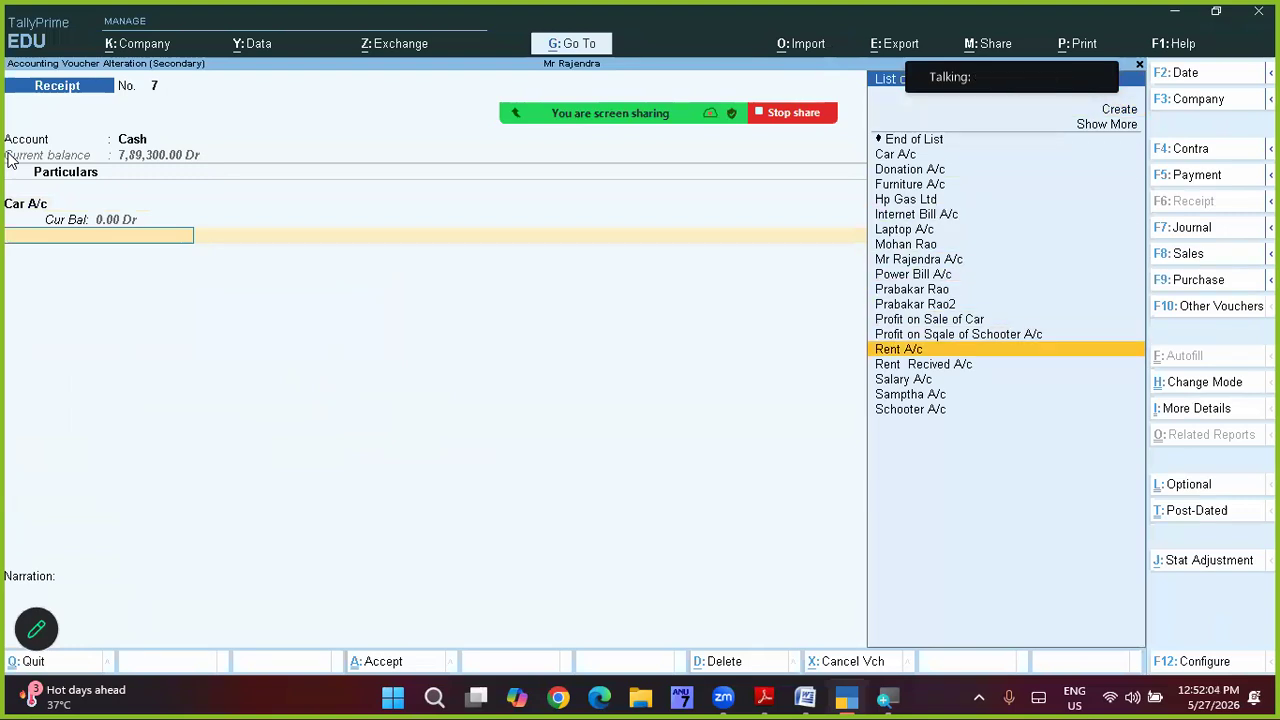
key(Up)
key(Up)
key(Return)
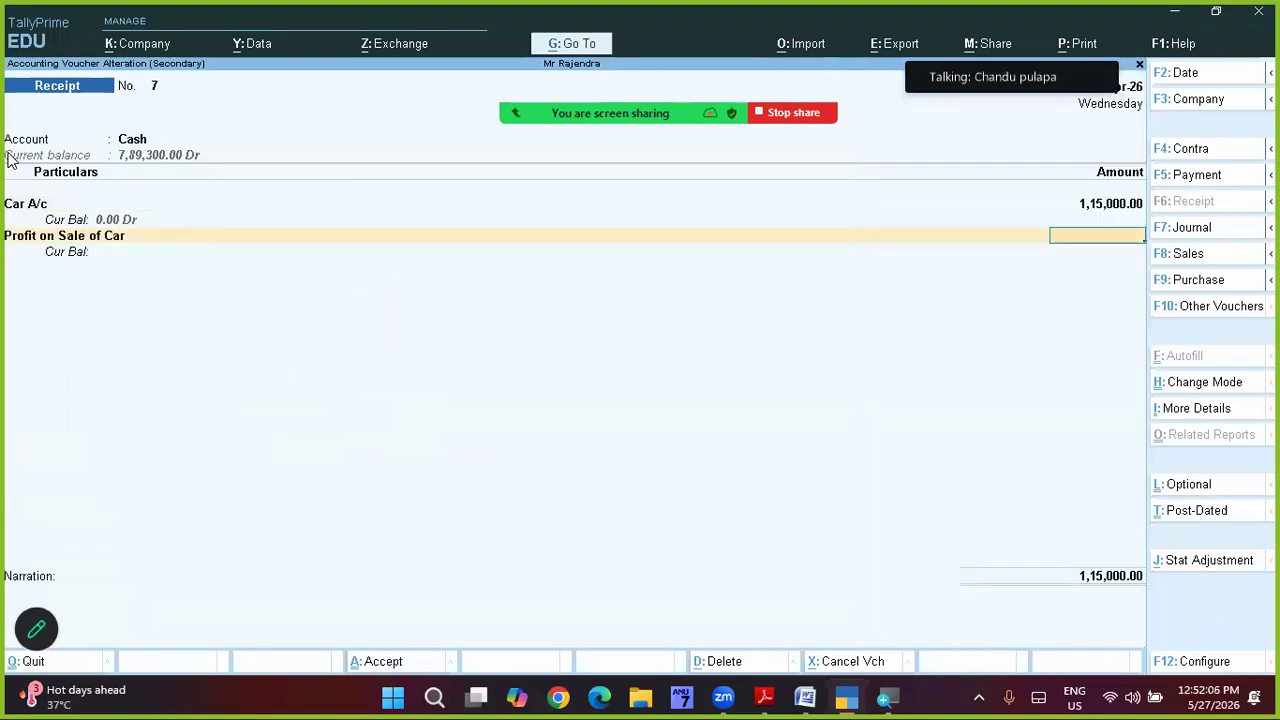
text(85000)
key(Return)
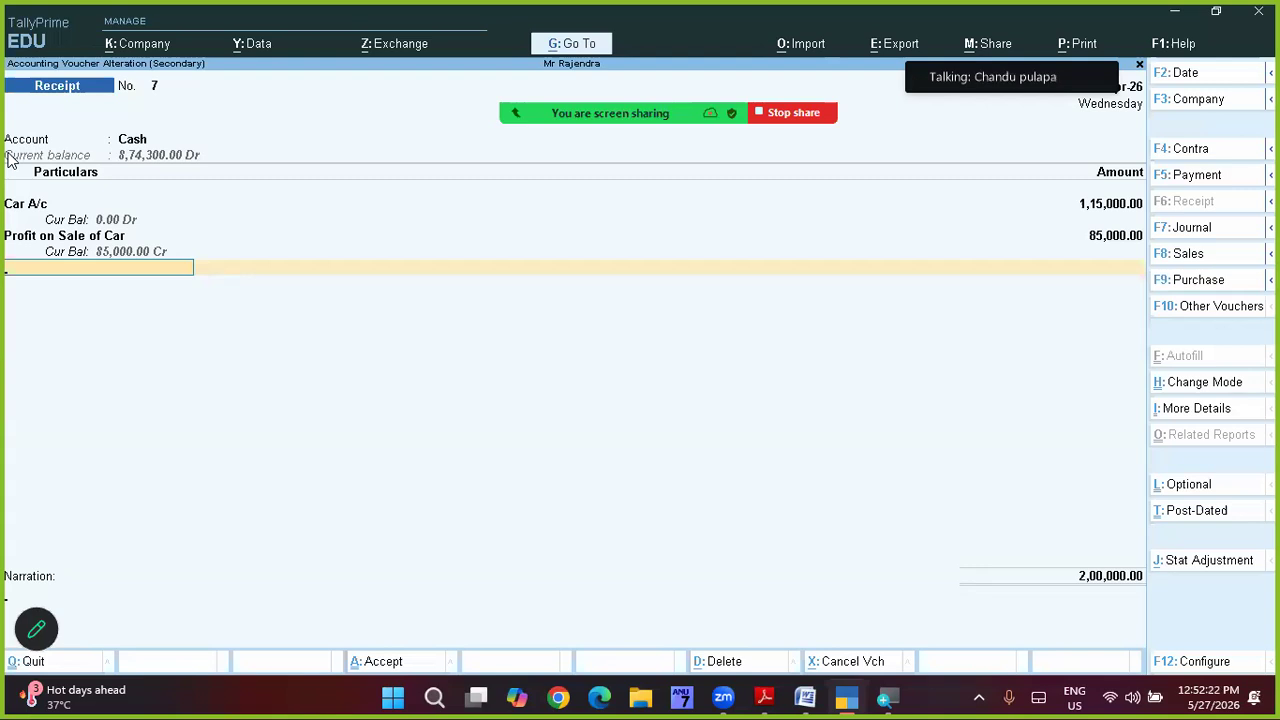
key(Return)
key(Return)
key(Return)
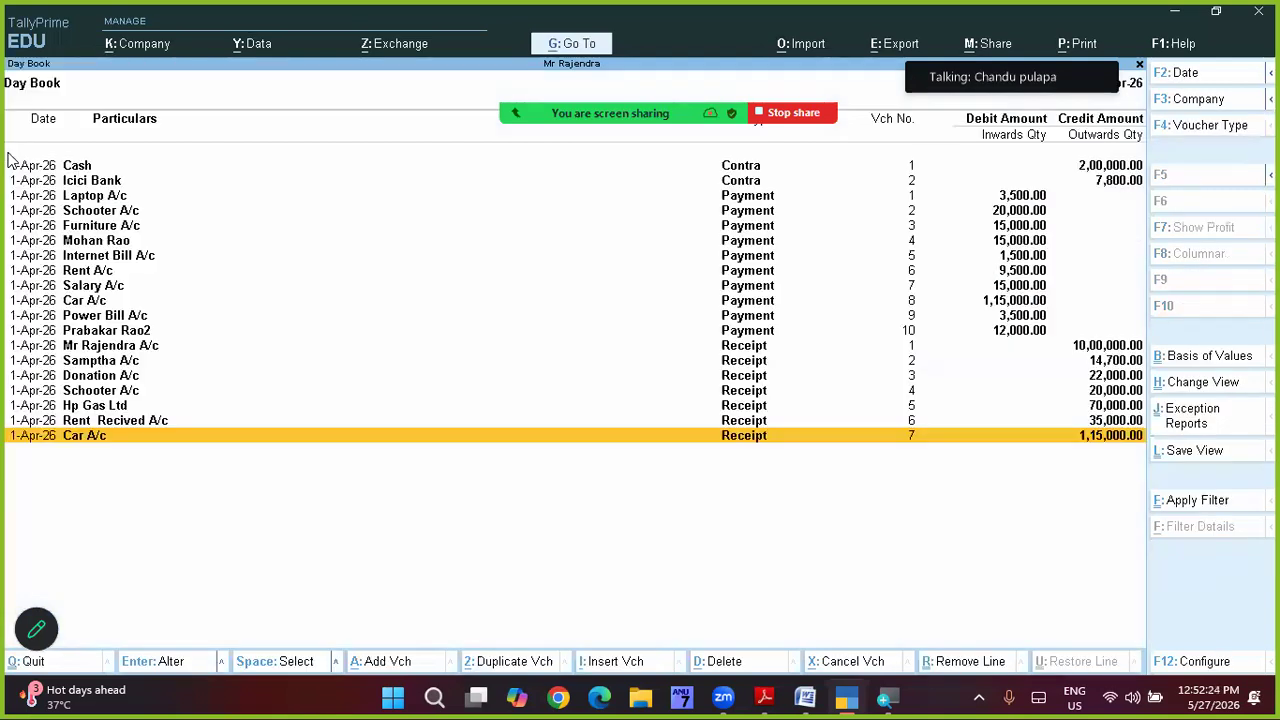
Step: Open the Balance Sheet, drill down into Fixed Assets to check the remaining ledgers, and return to the Gateway of Tally
key(Escape)
key(Down)
key(Down)
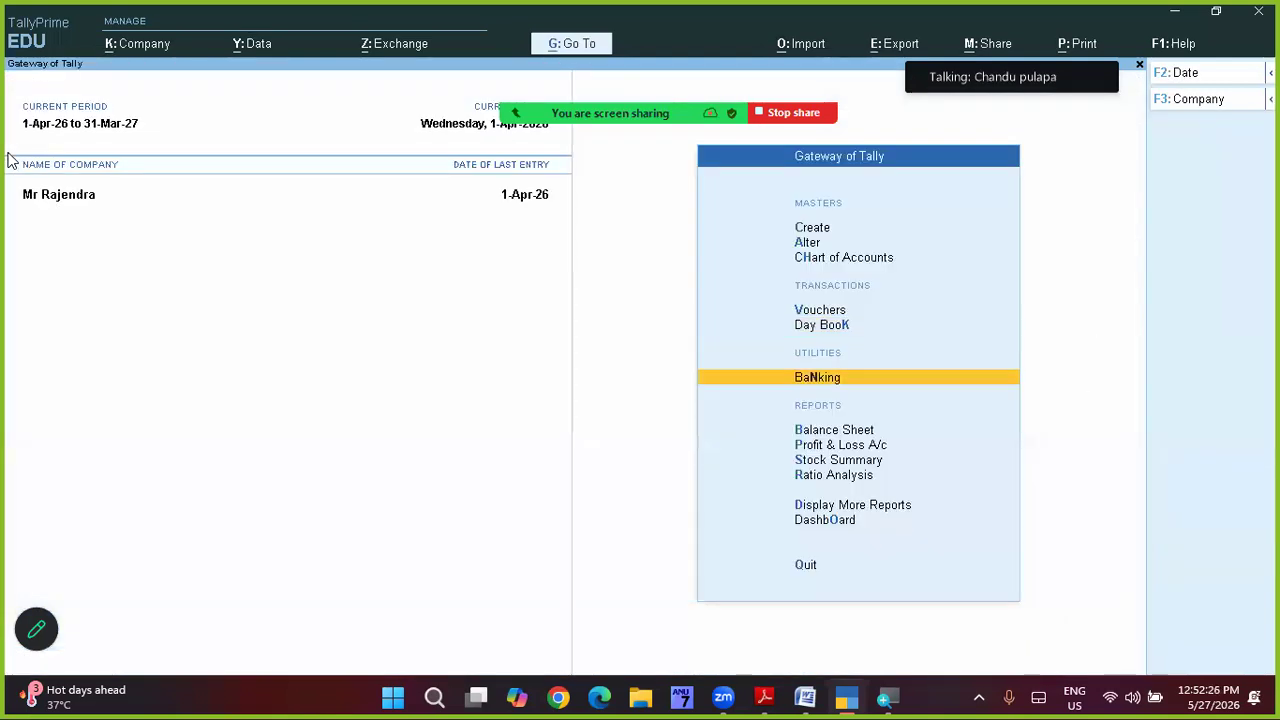
key(Return)
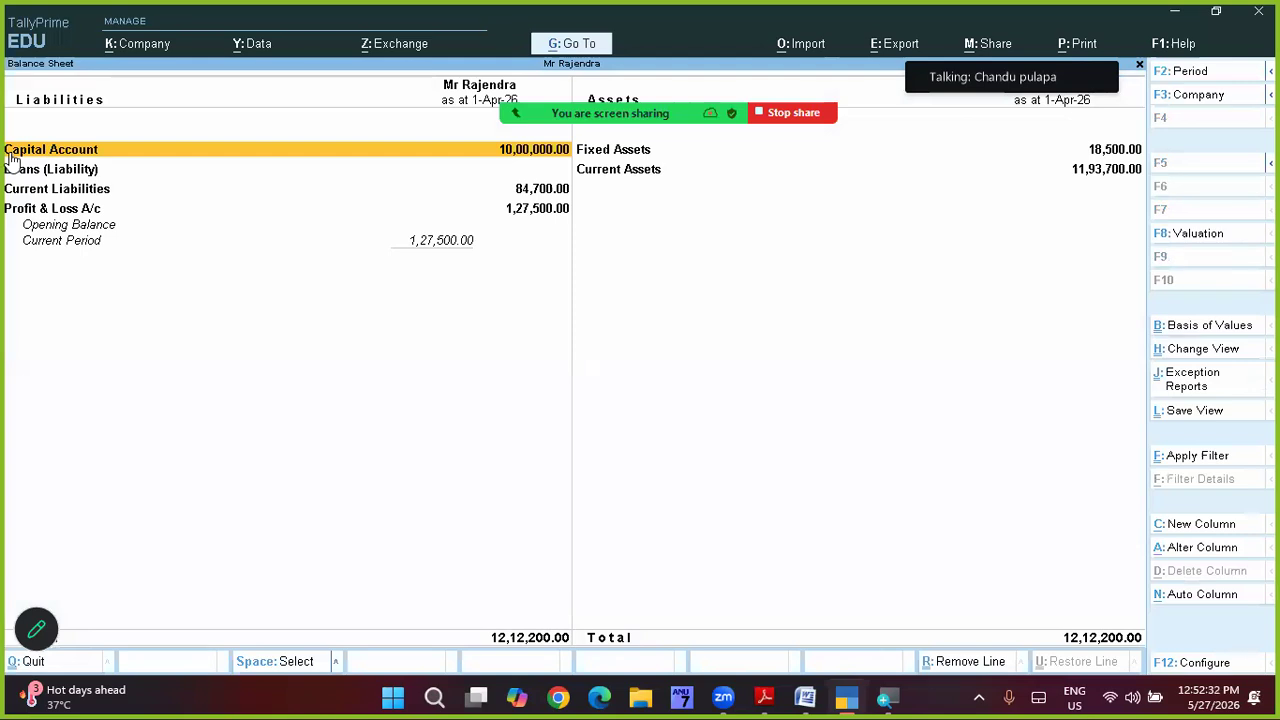
key(Right)
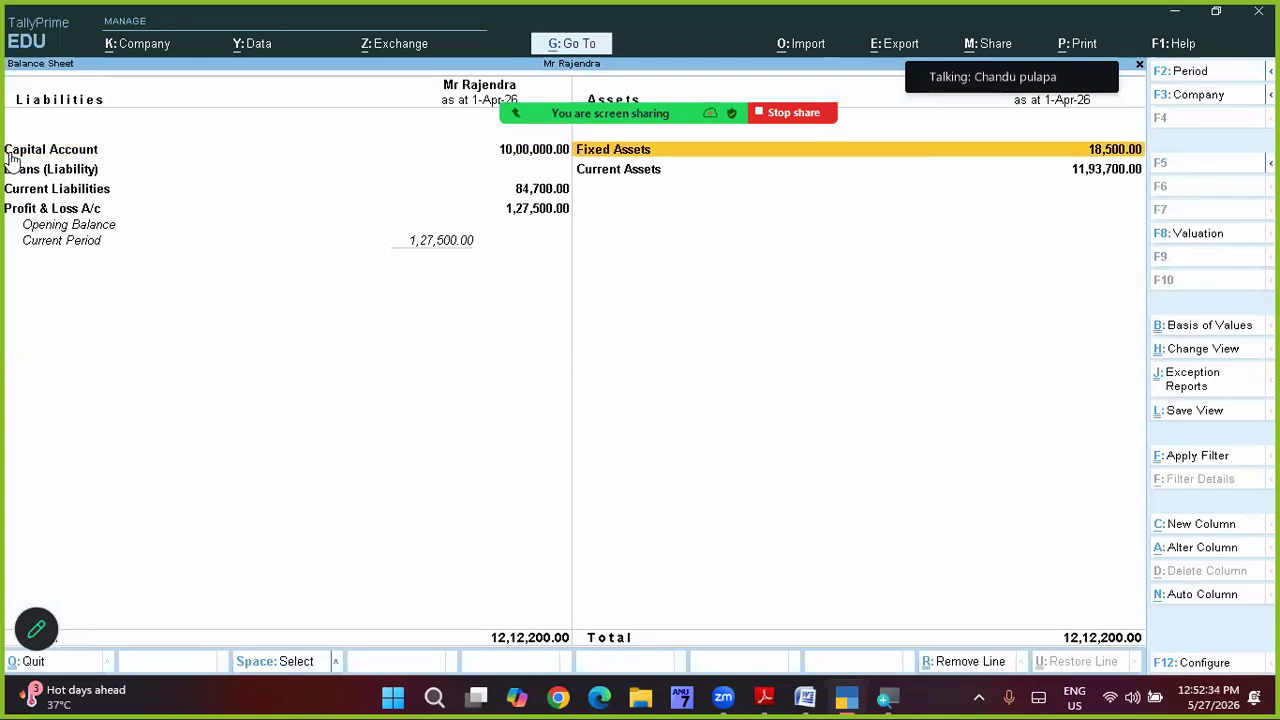
key(Return)
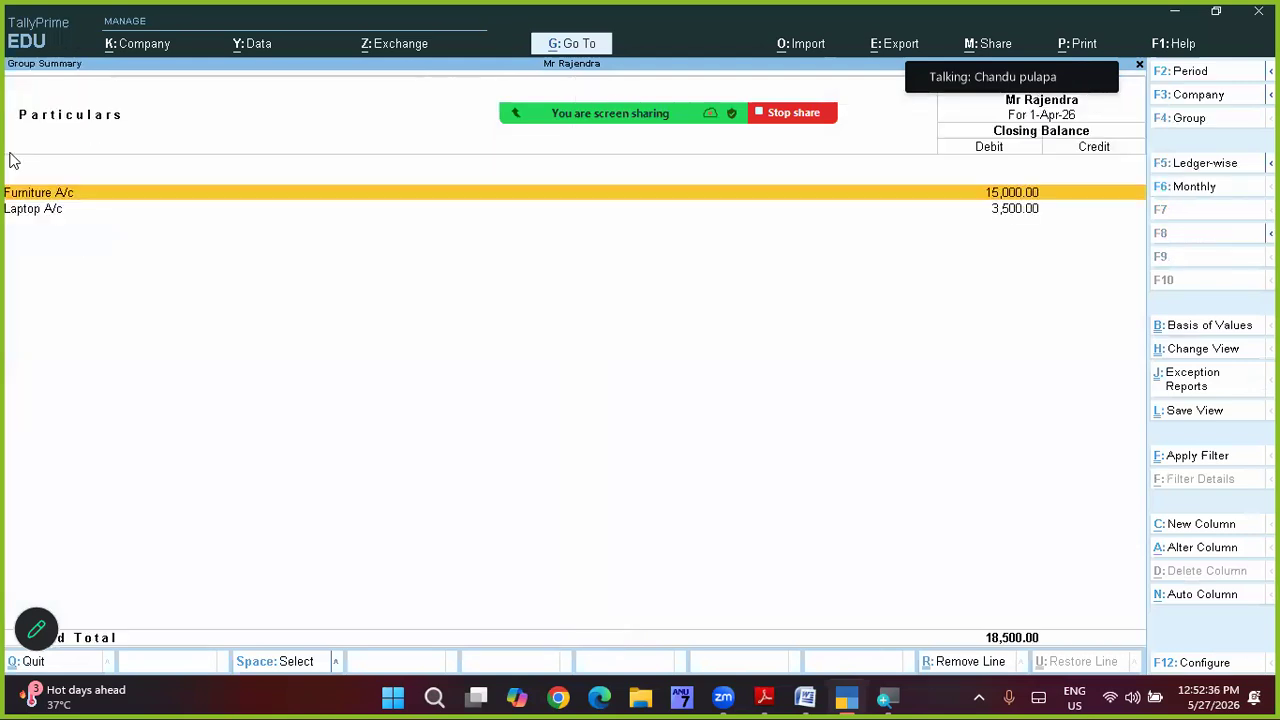
key(Escape)
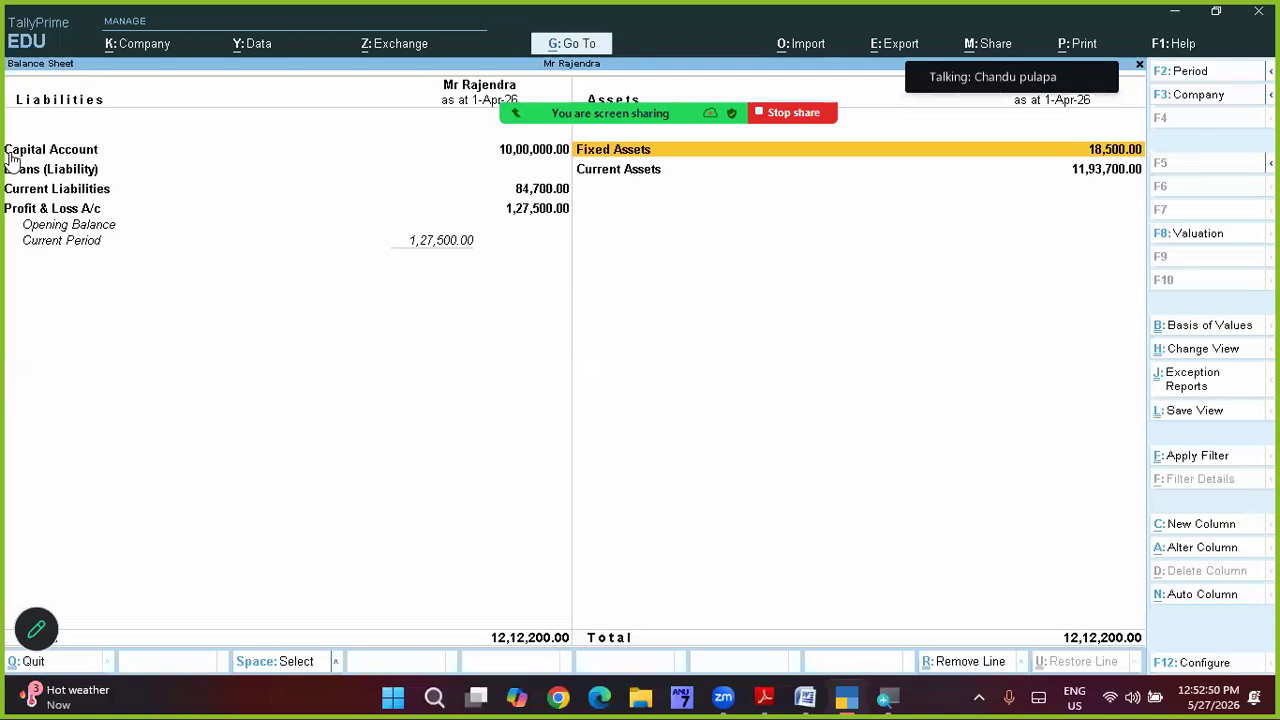
key(Escape)
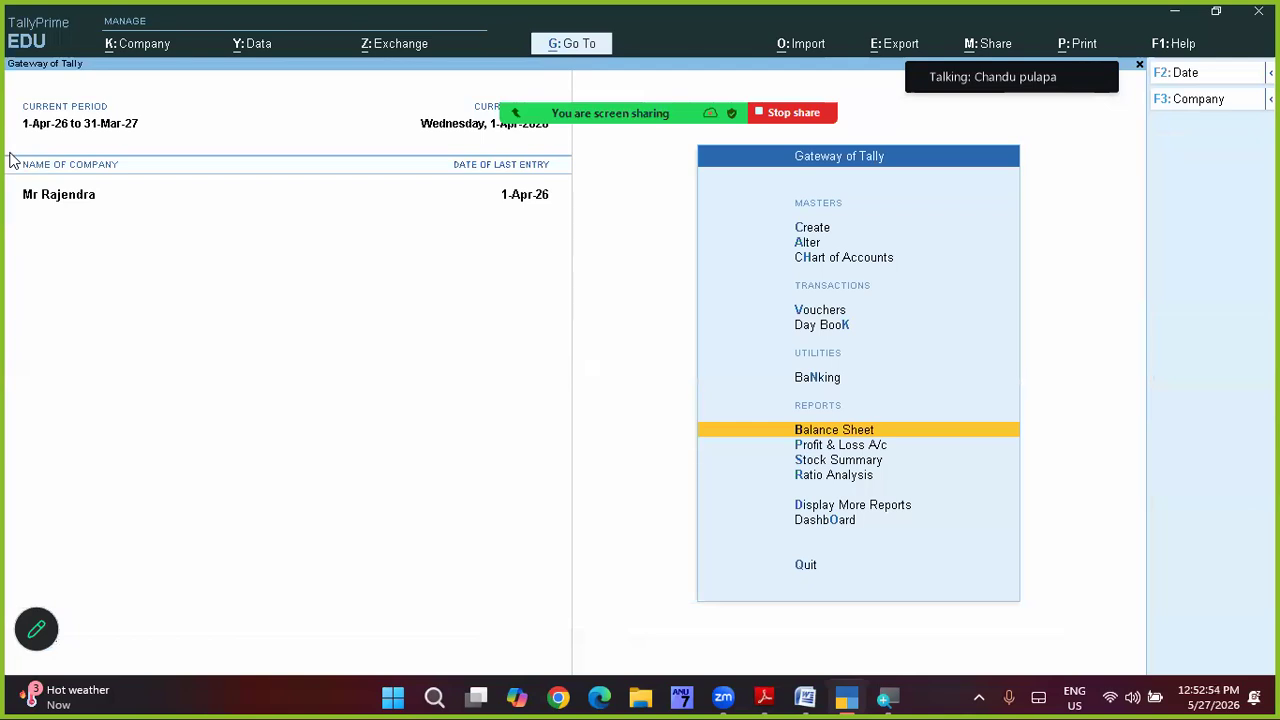
Step: Open the Day Book to review the recorded vouchers
key(Up)
key(Up)
key(Return)
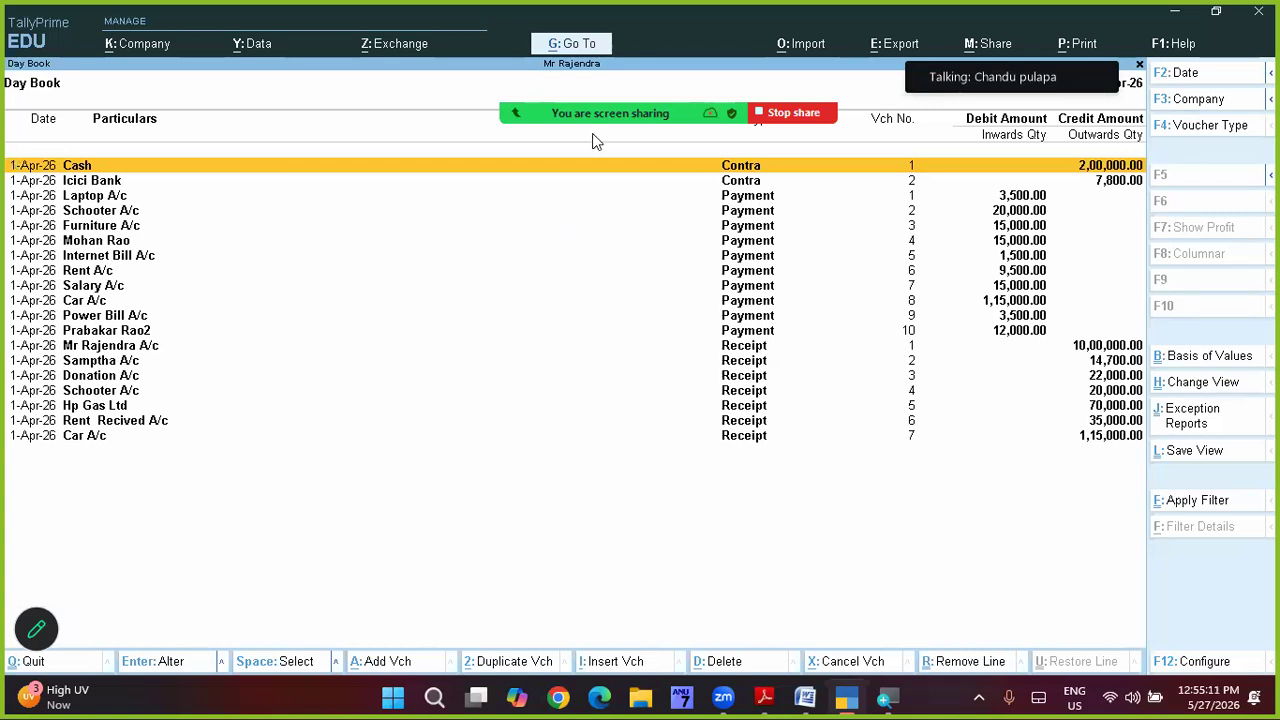
Step: Read the participants' replies in the Zoom meeting chat, close it and return to the Day Book
mouse_move(594, 141)
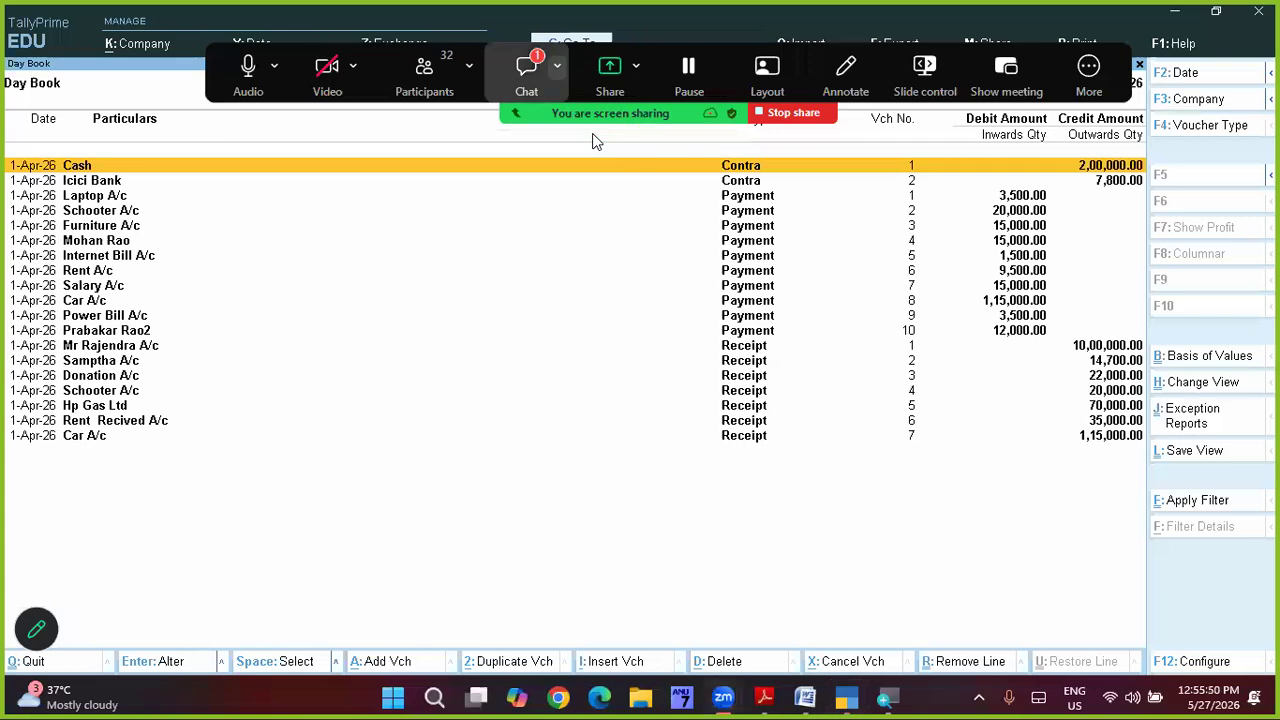
click(526, 75)
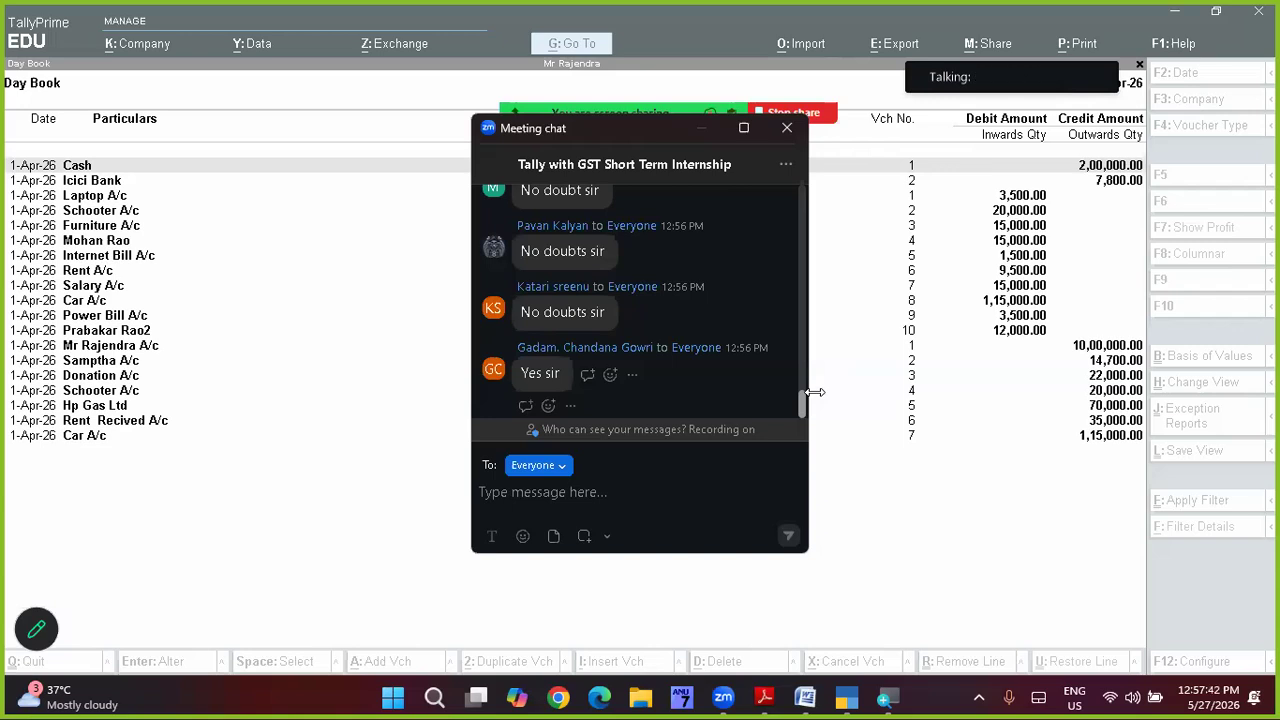
key(Escape)
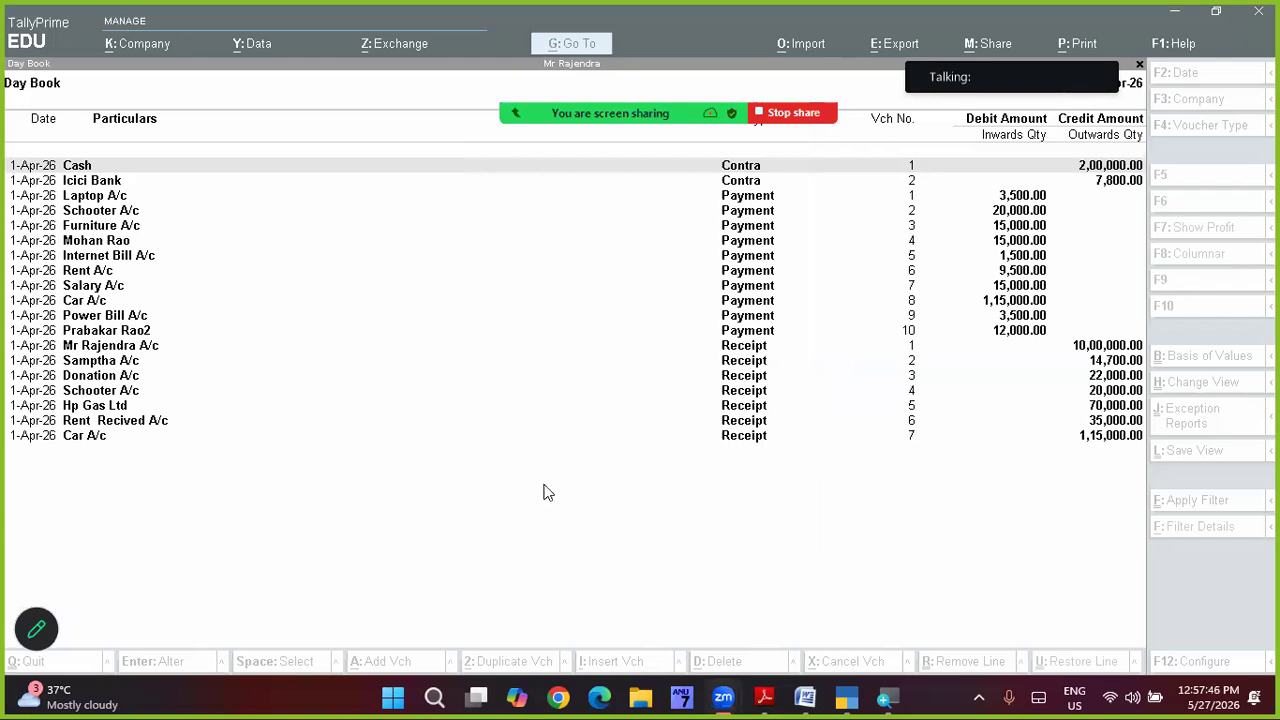
click(482, 541)
Step: Quit the Day Book and open the Dashboard
key(Escape)
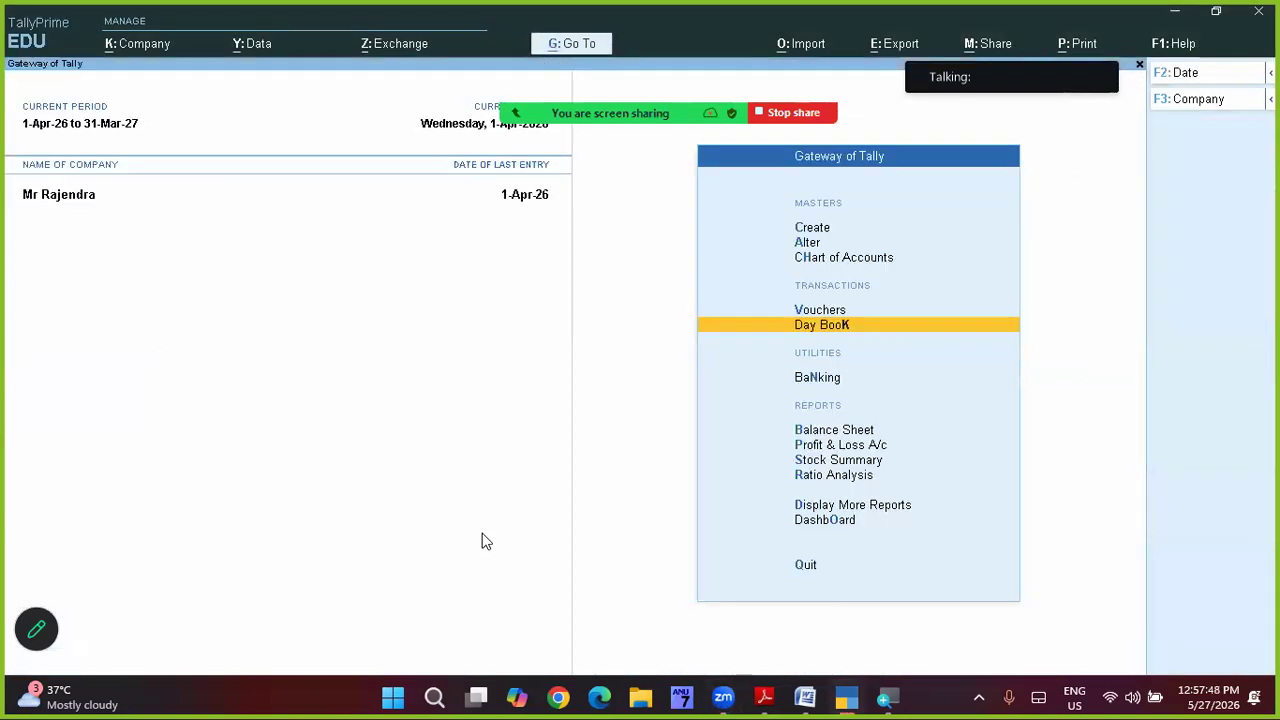
key(Down)
key(Down)
key(Down)
key(Down)
key(Down)
key(Down)
key(Down)
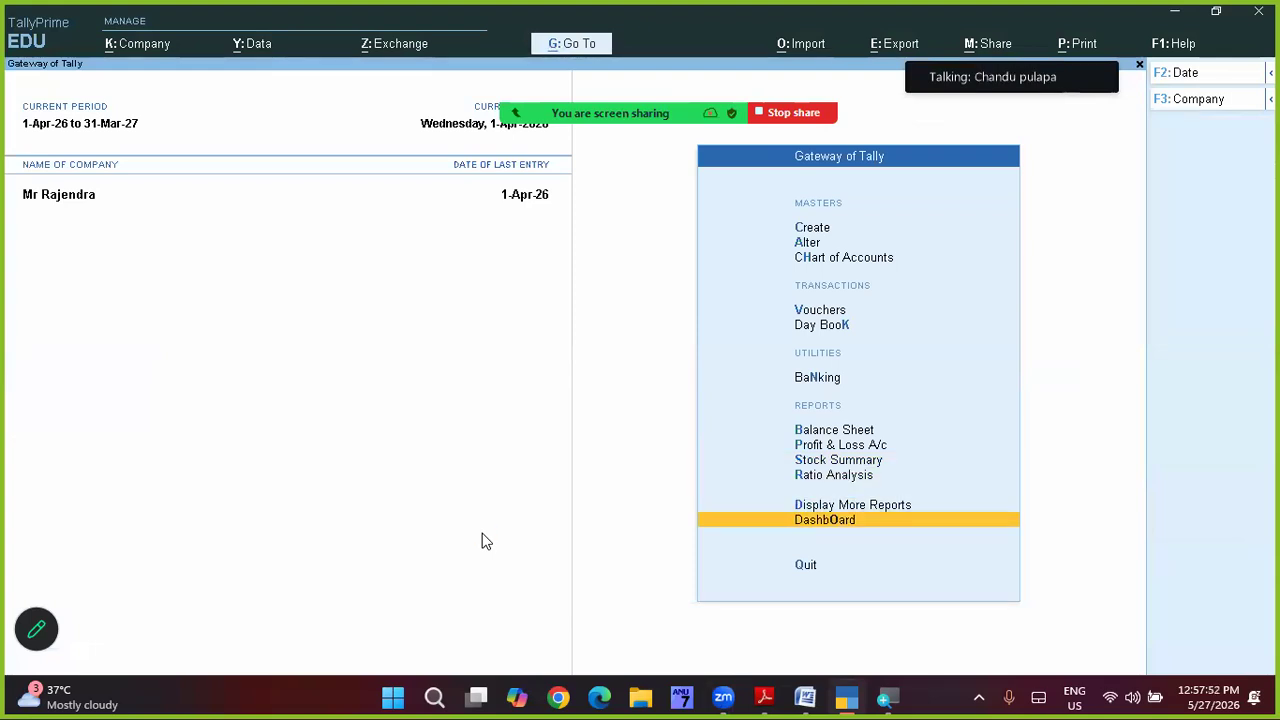
key(Return)
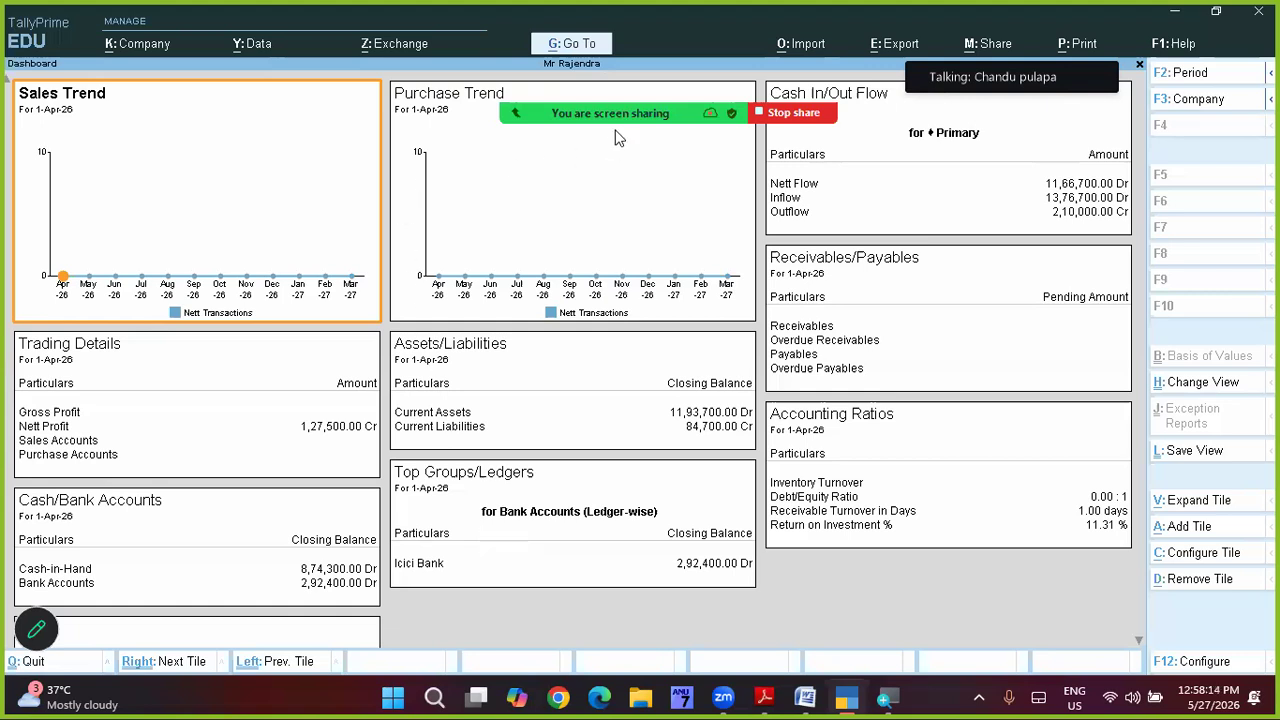
Step: Check the latest Zoom meeting chat messages over the Dashboard and close the chat window
mouse_move(617, 137)
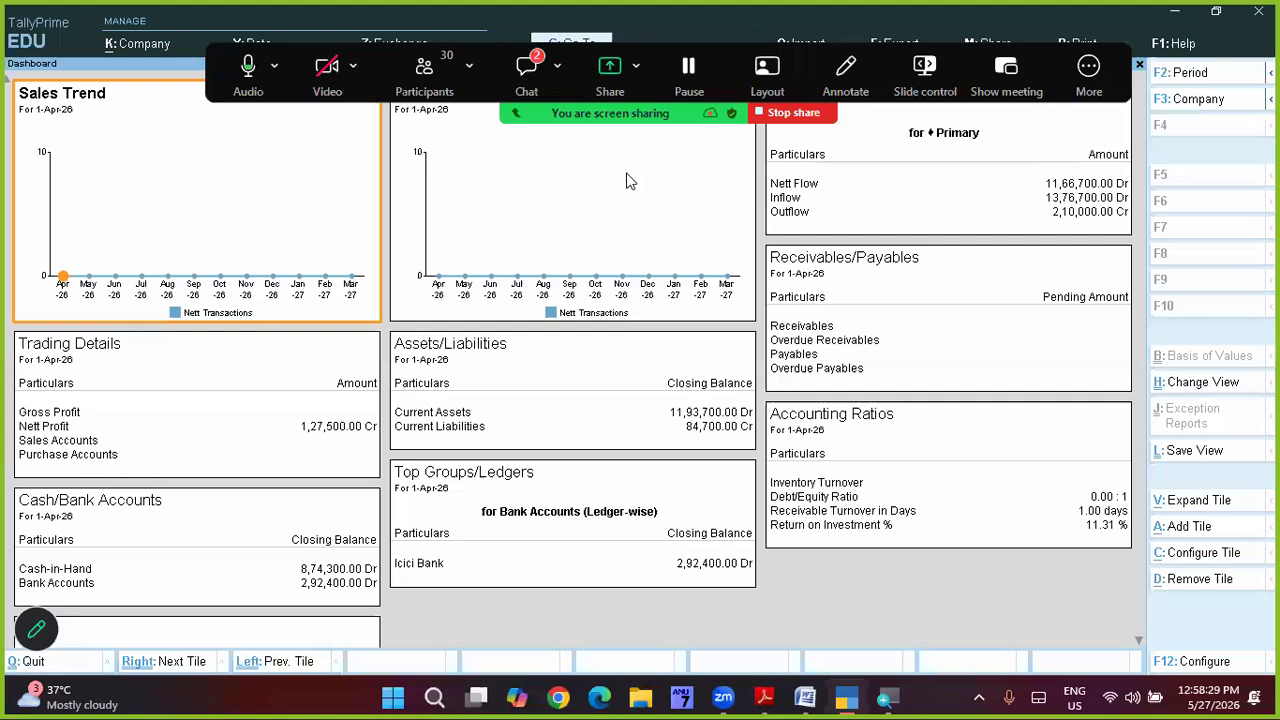
scroll(724, 362, down, 2)
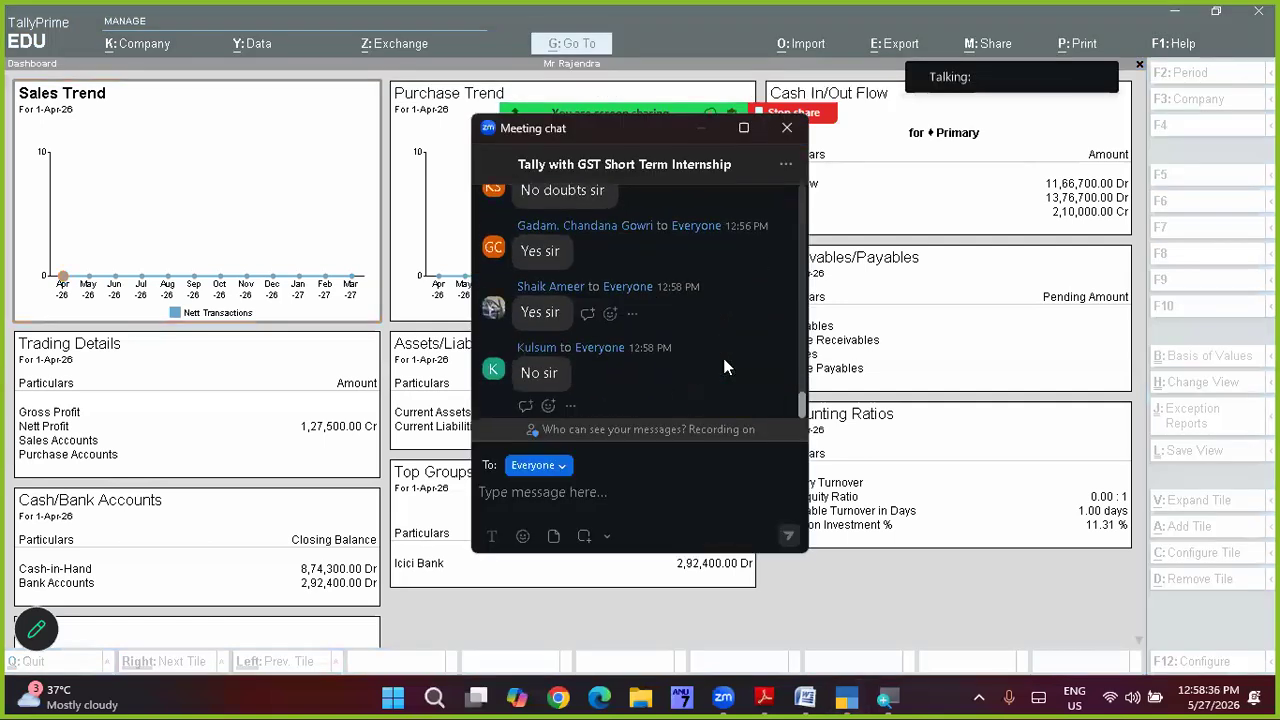
click(787, 128)
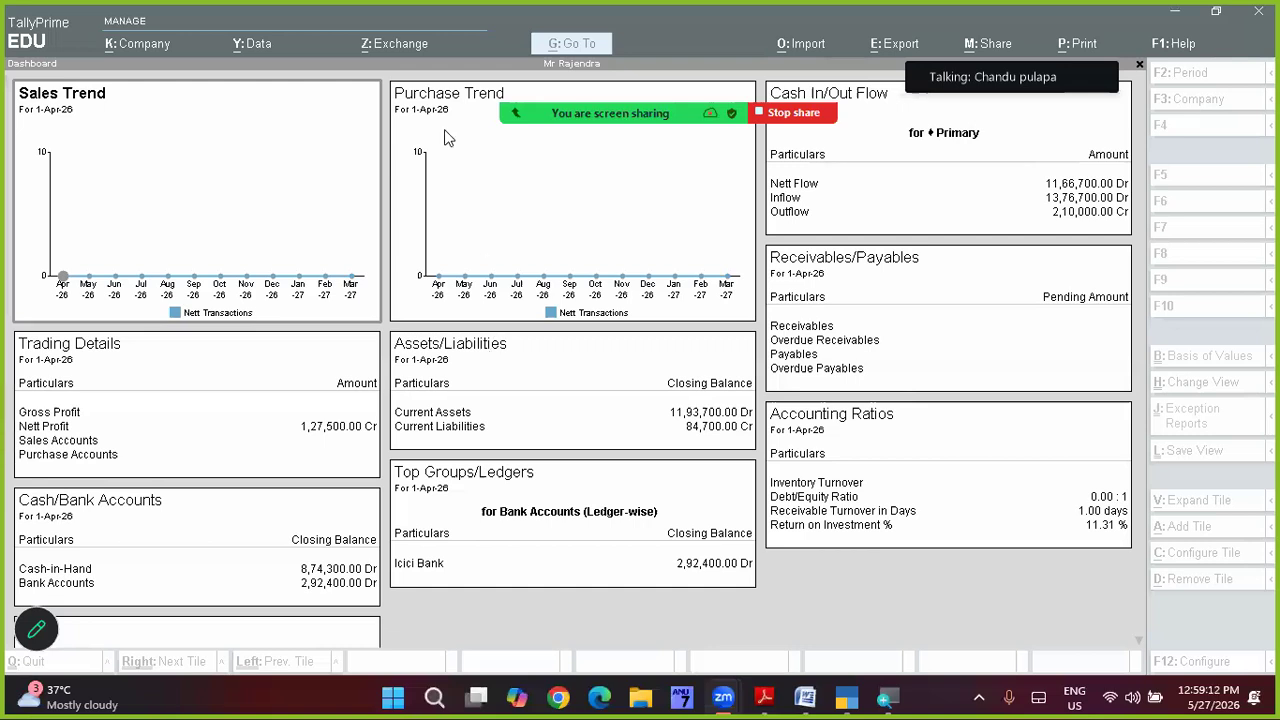
Step: Reopen the Zoom meeting chat and scroll down to the newly received messages
mouse_move(583, 129)
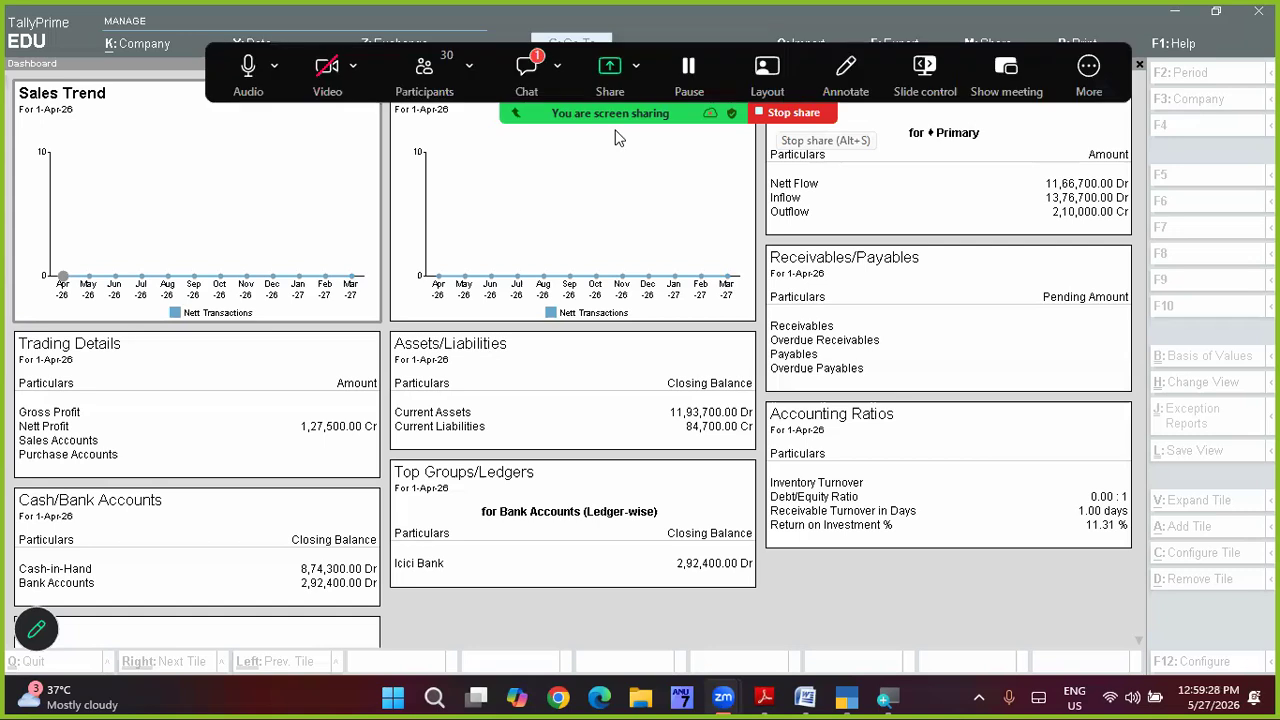
click(526, 74)
scroll(640, 340, down, 2)
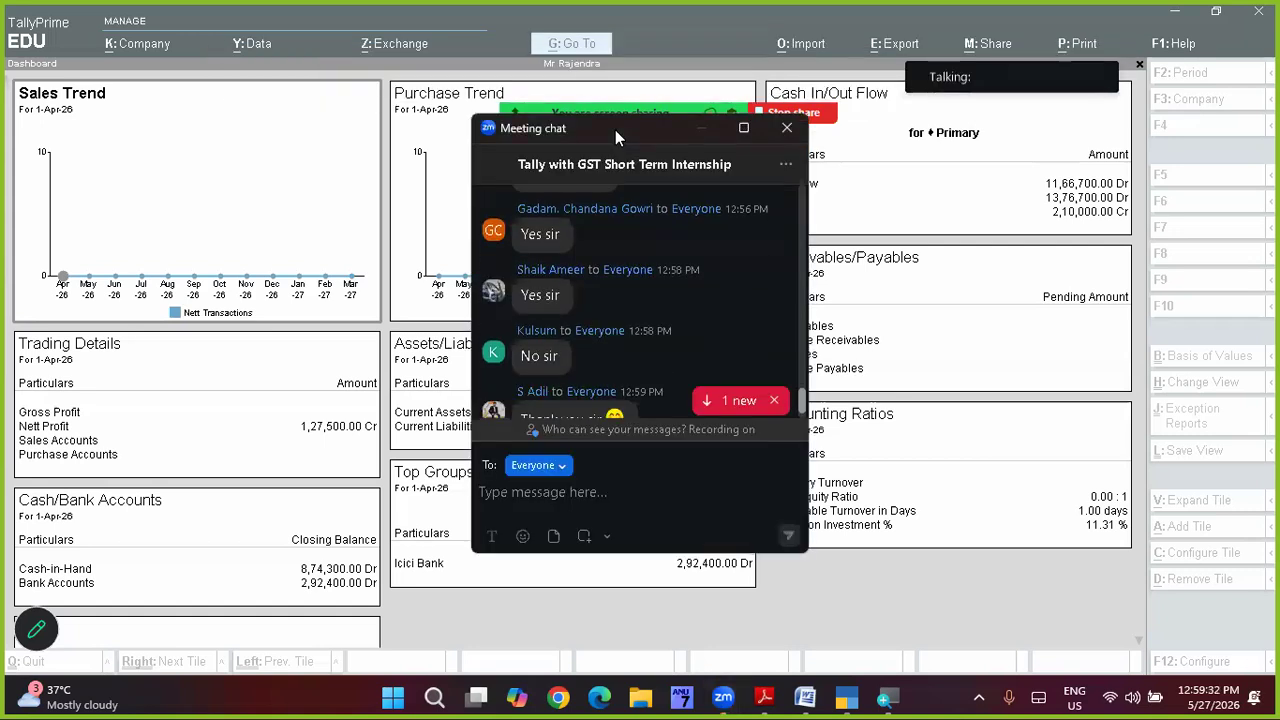